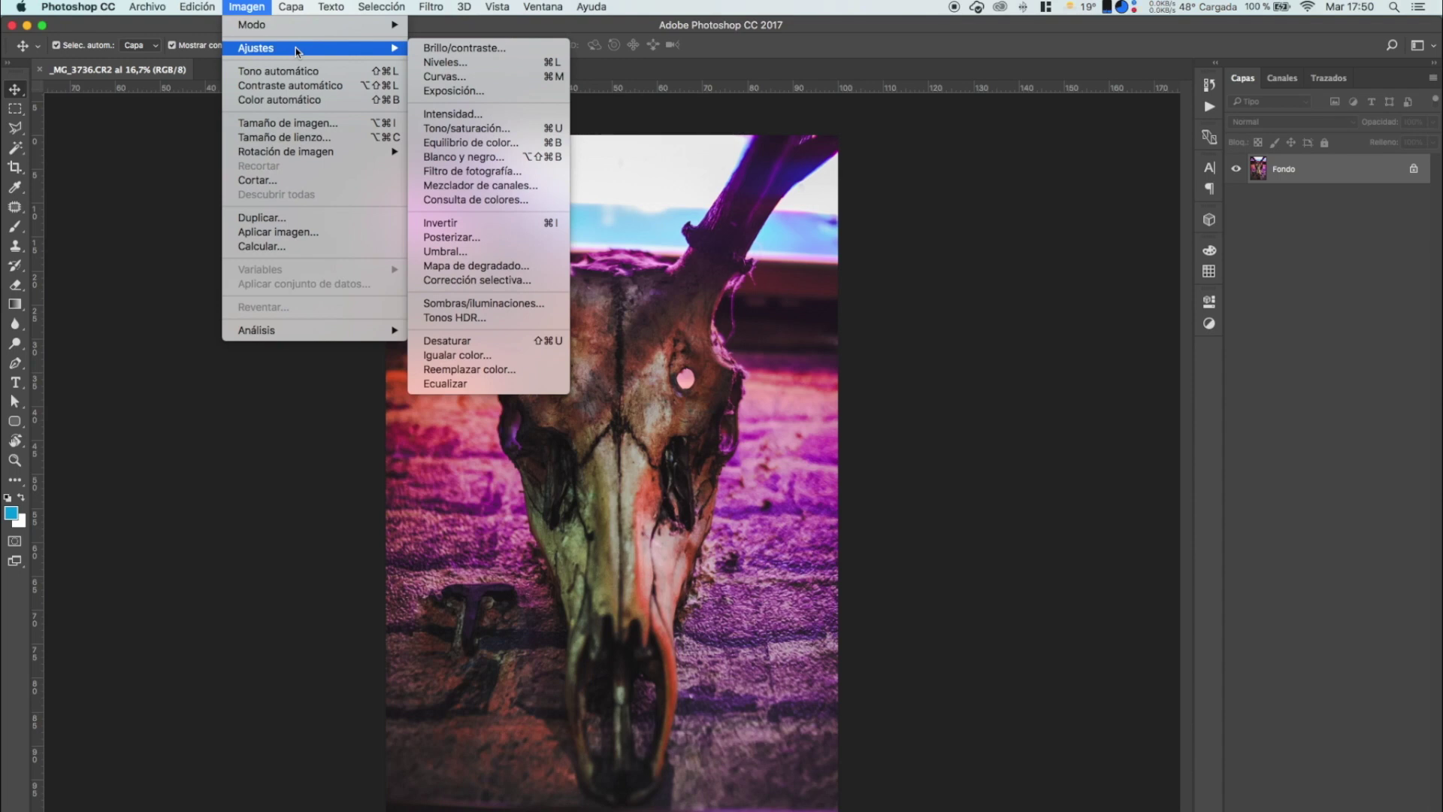
mouse_move(281, 4)
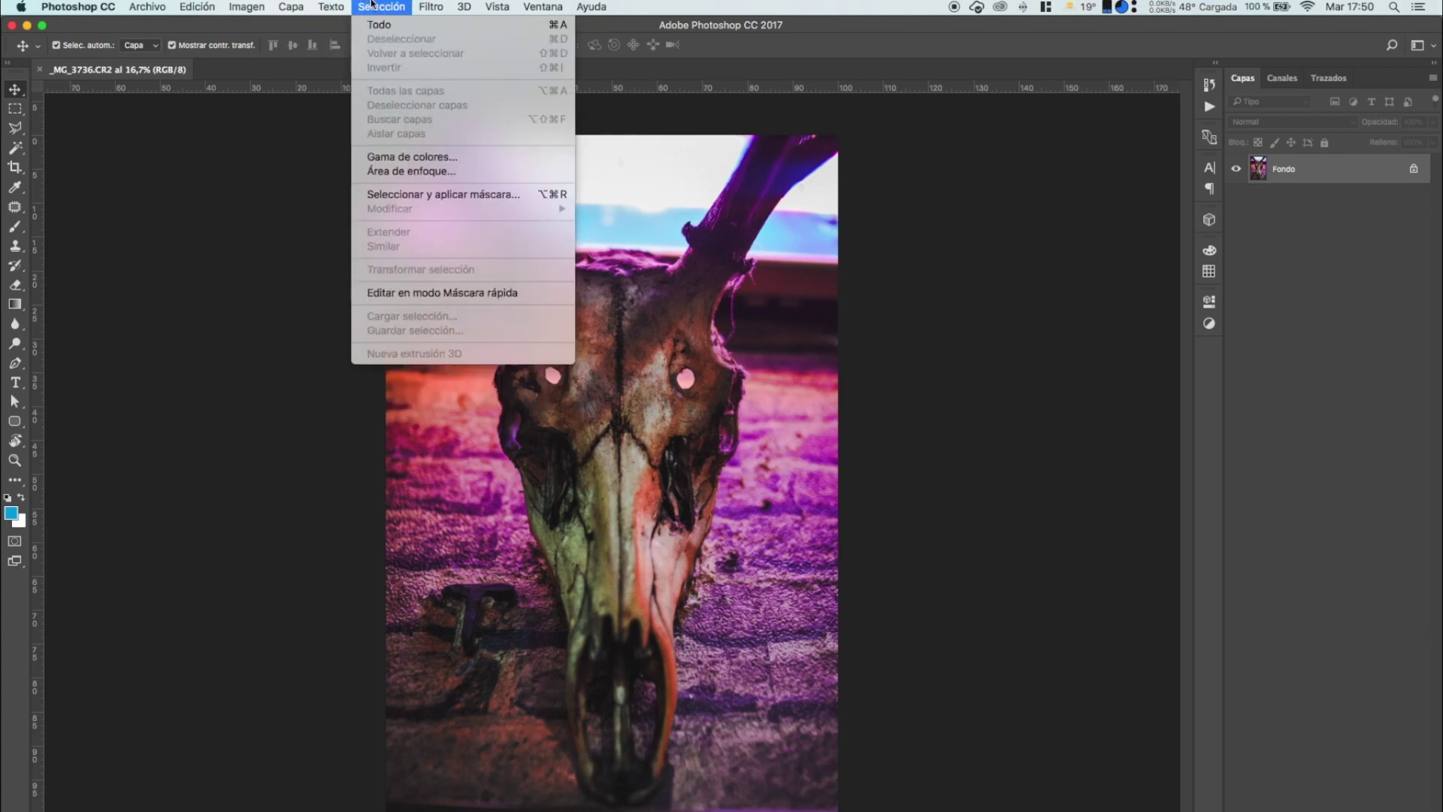
mouse_move(436, 6)
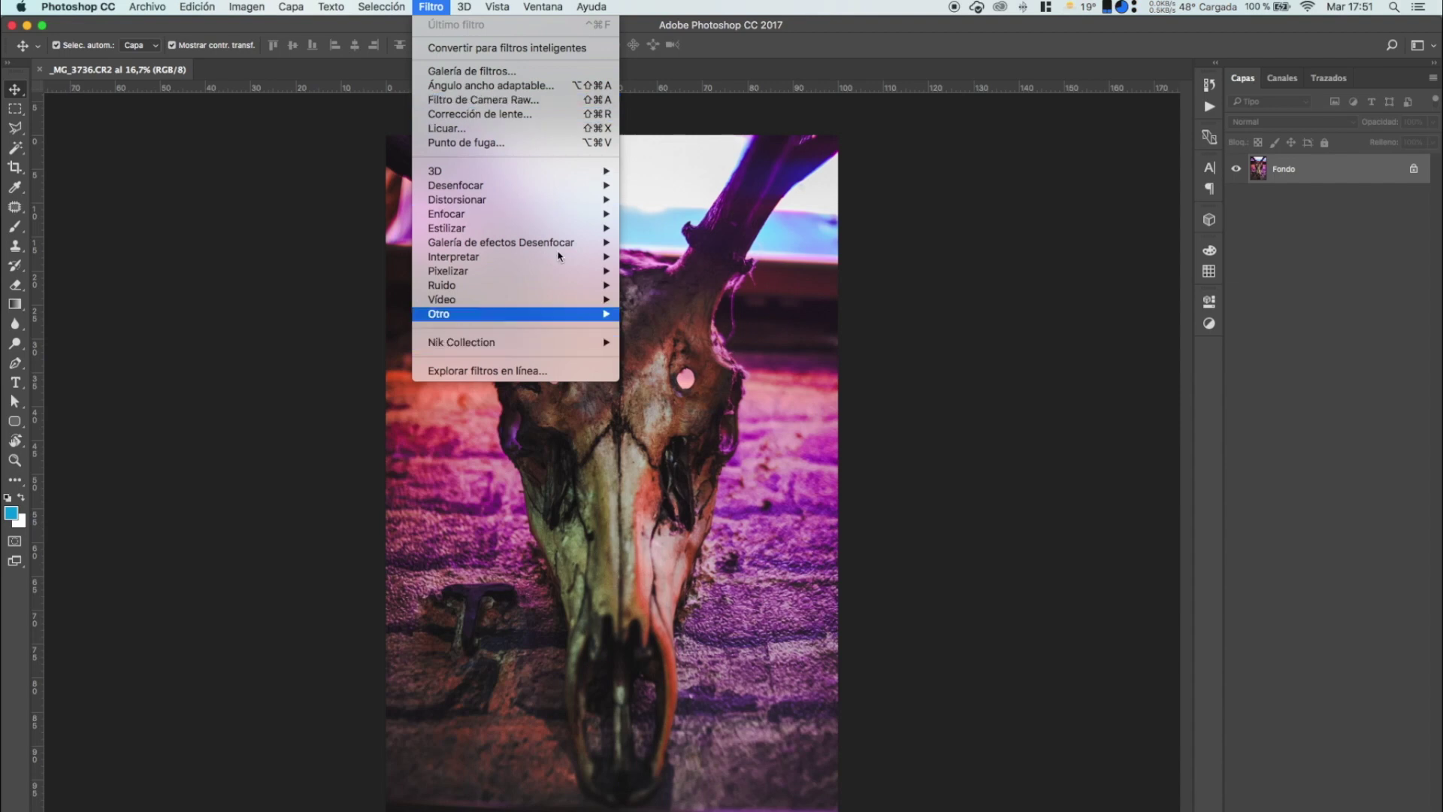
mouse_move(452, 178)
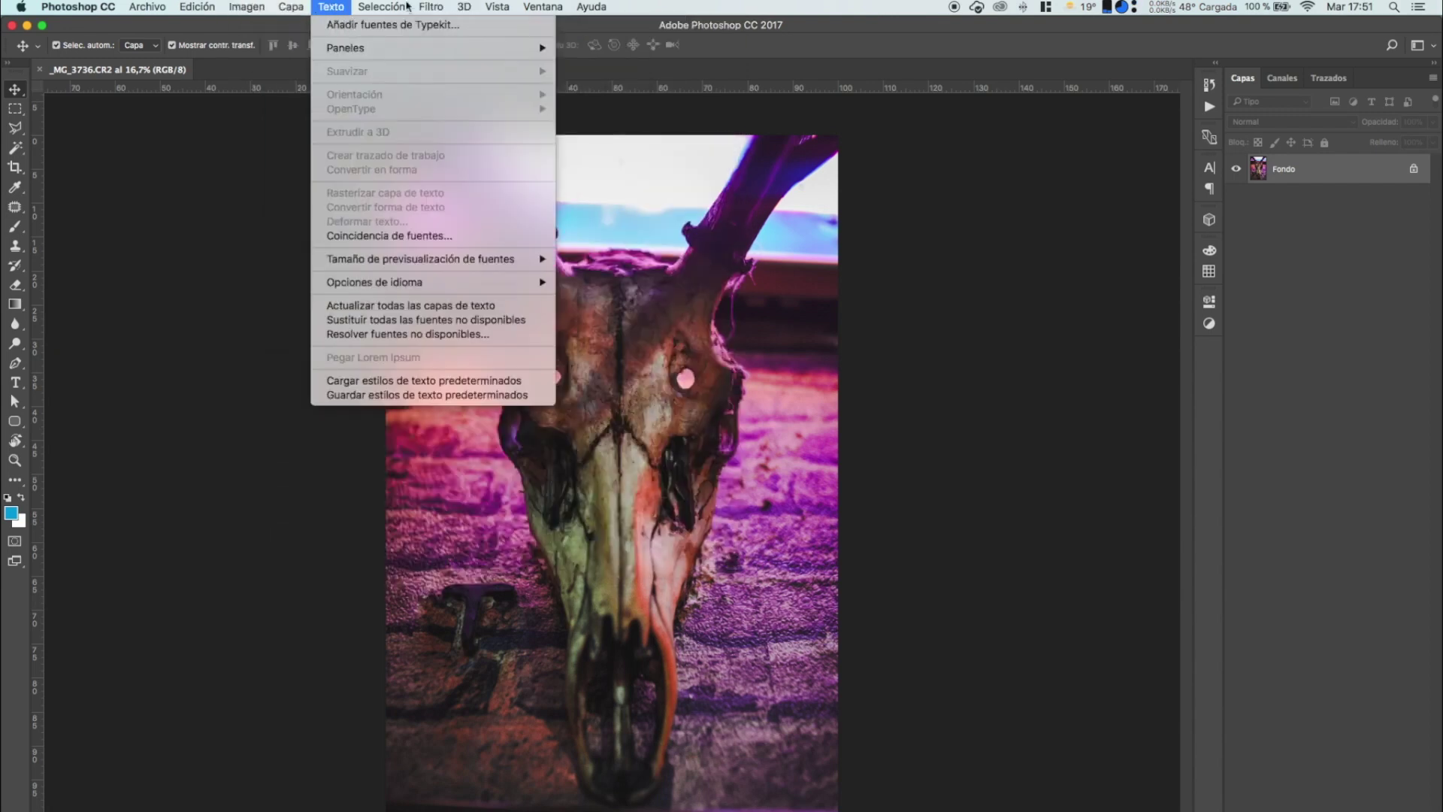
mouse_move(538, 3)
mouse_move(43, 4)
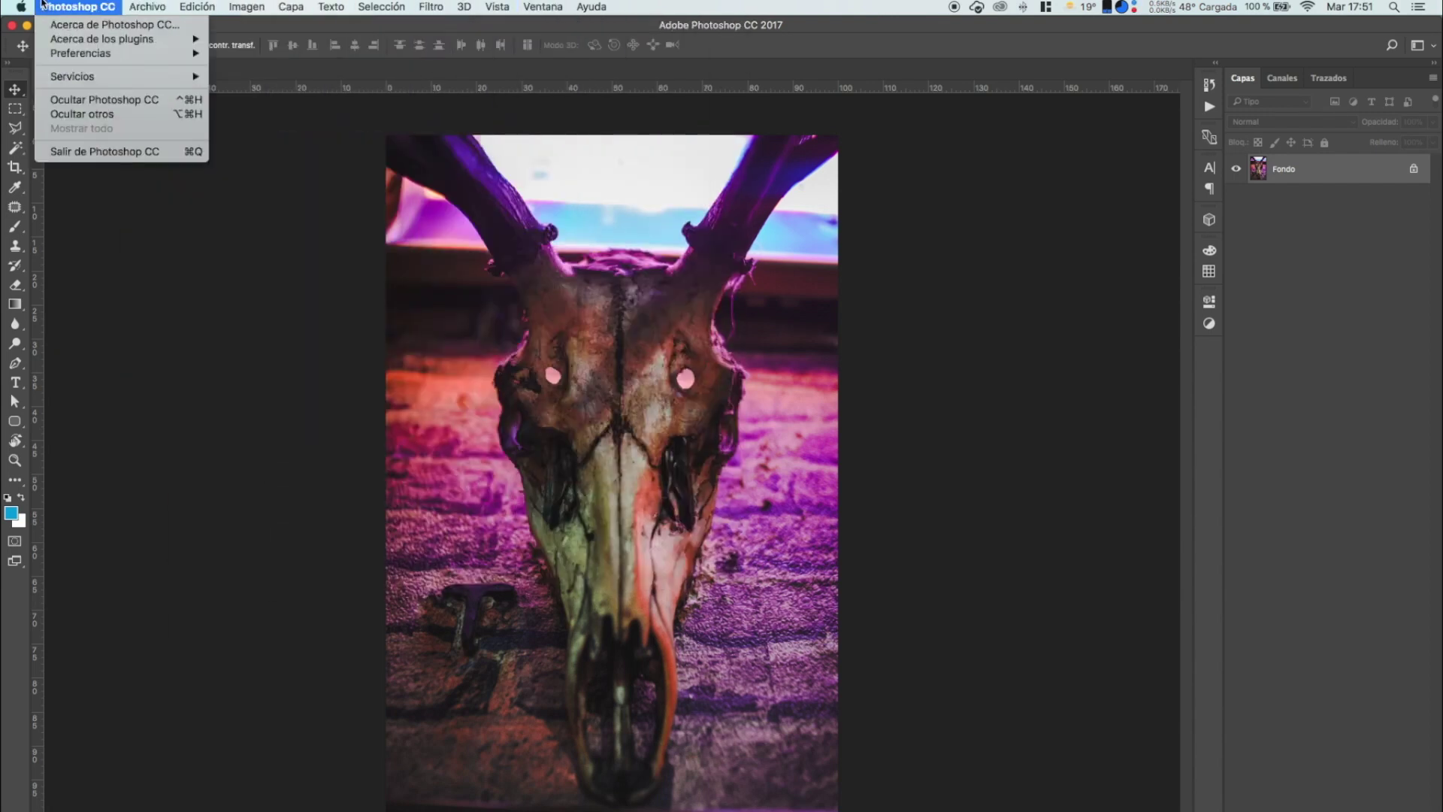
left_click(204, 265)
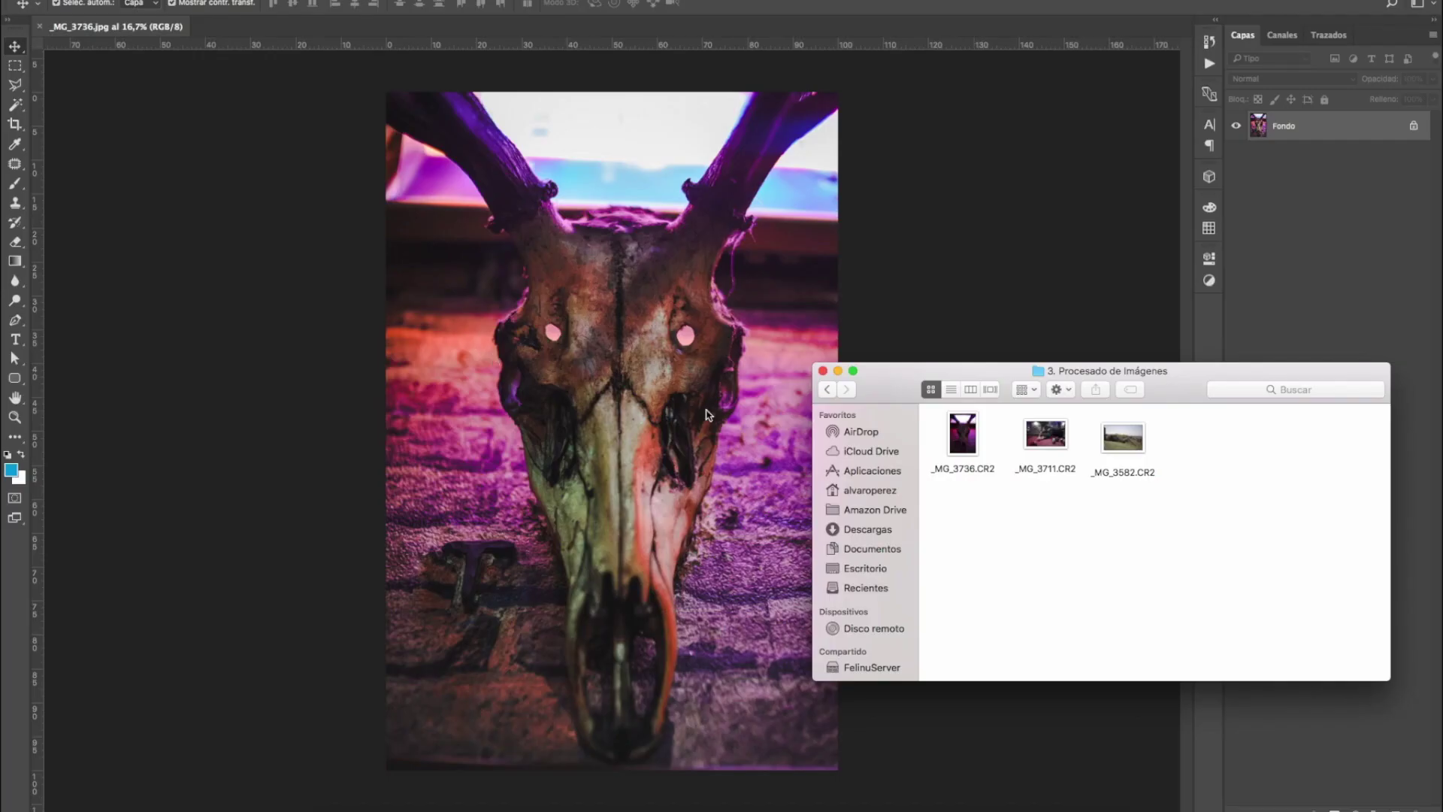
- Preview the raw file _MG_3736.CR2 beside the edited skull photo and open it in Adobe Photoshop CC 2017
left_click(956, 434)
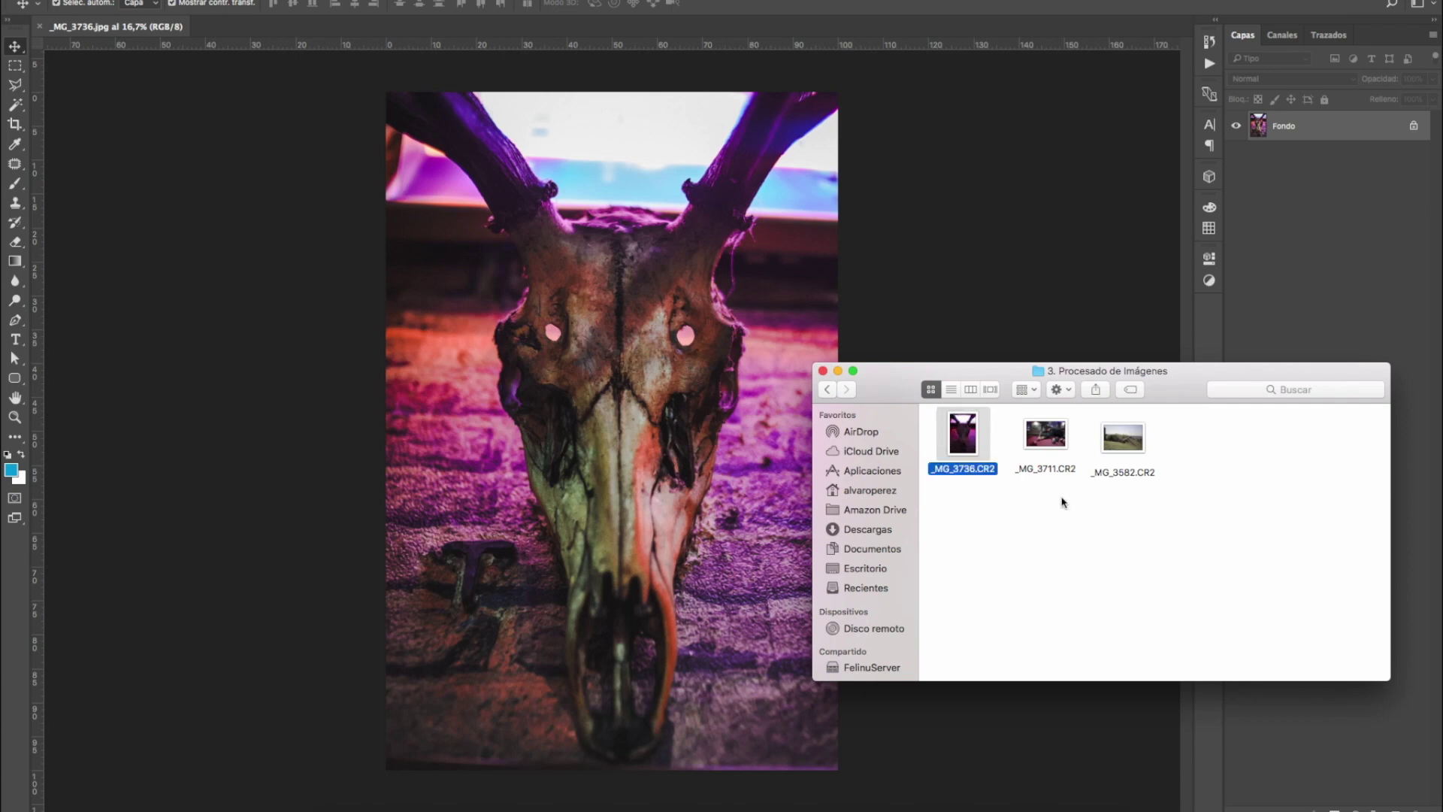
key("space")
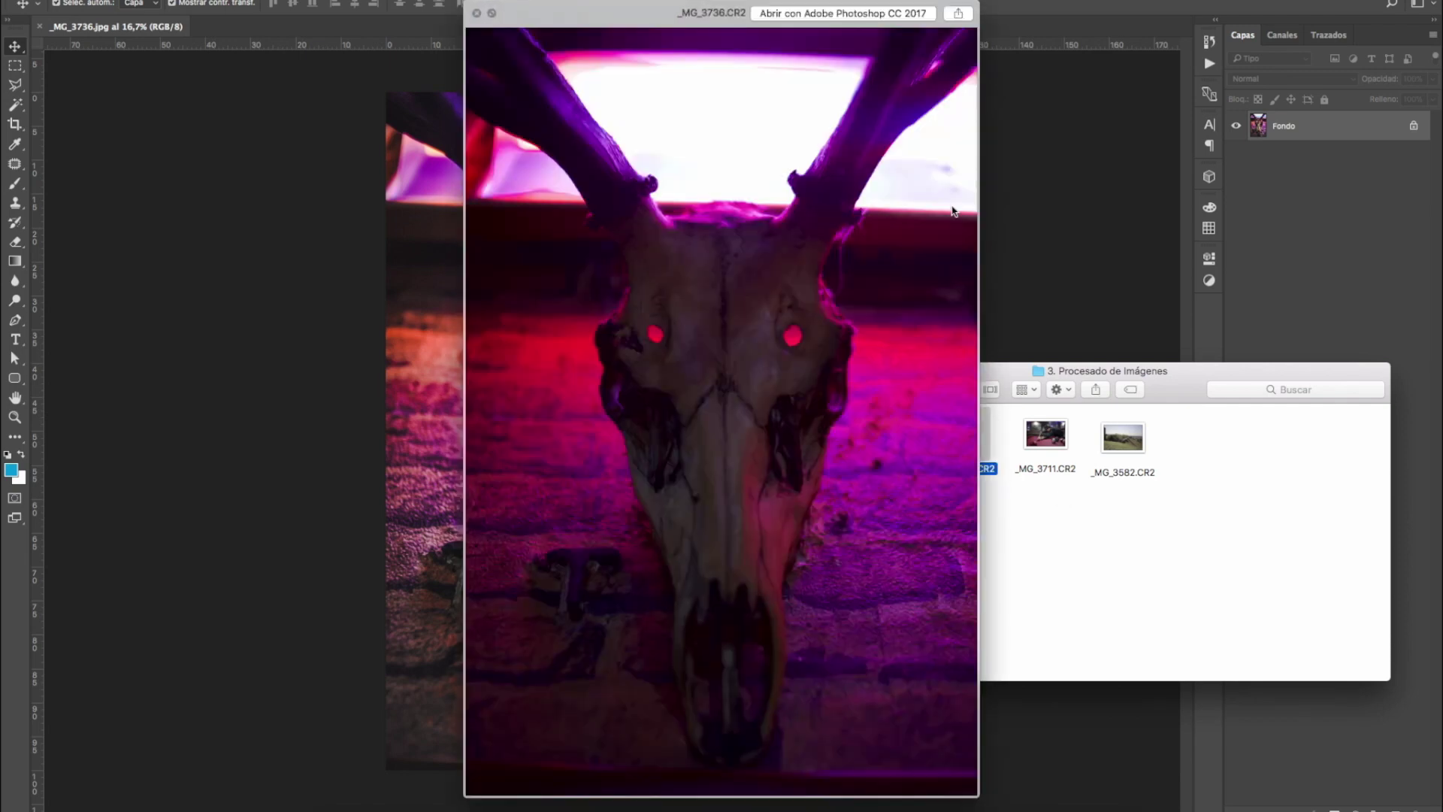
left_click_drag(688, 34, 1066, 31)
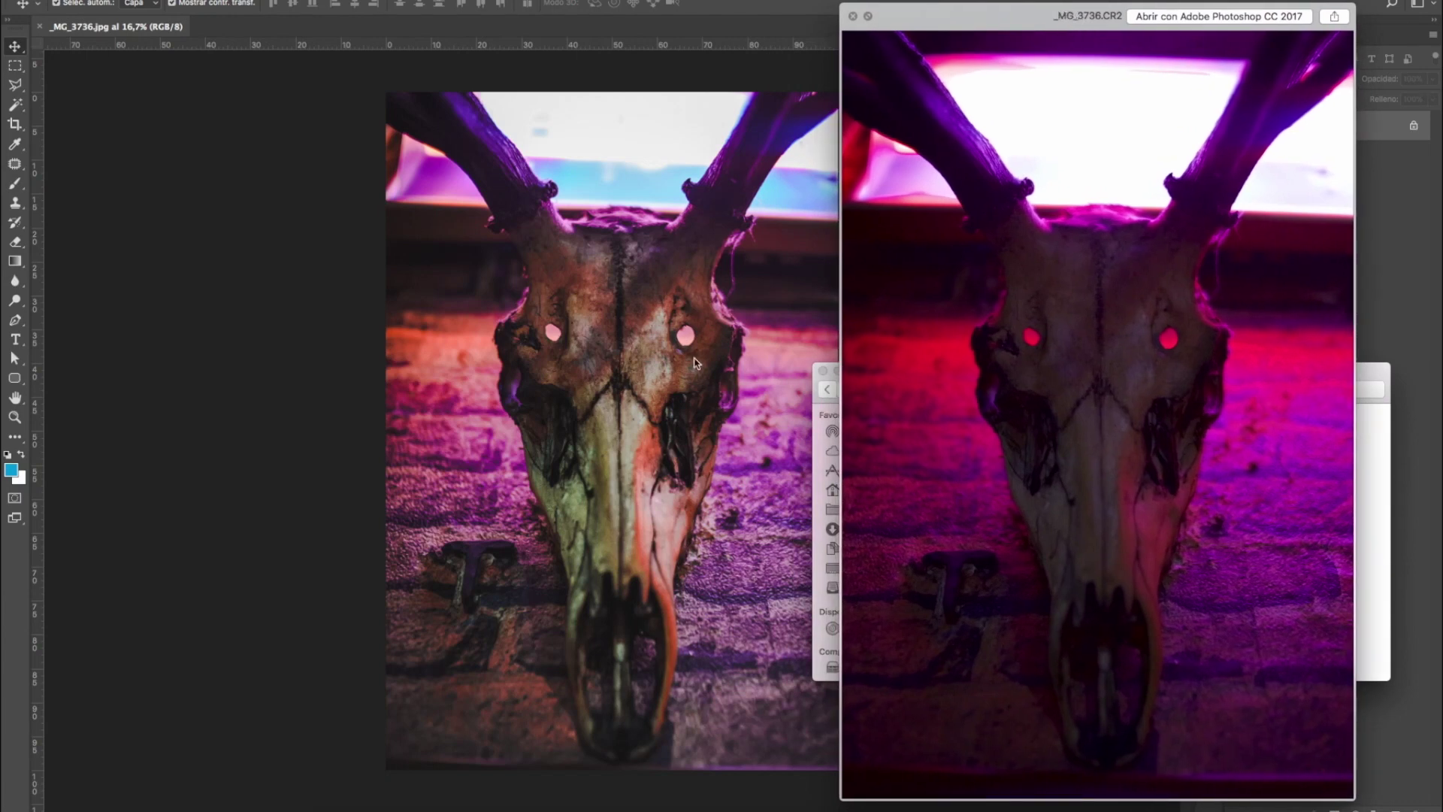
left_click(1150, 16)
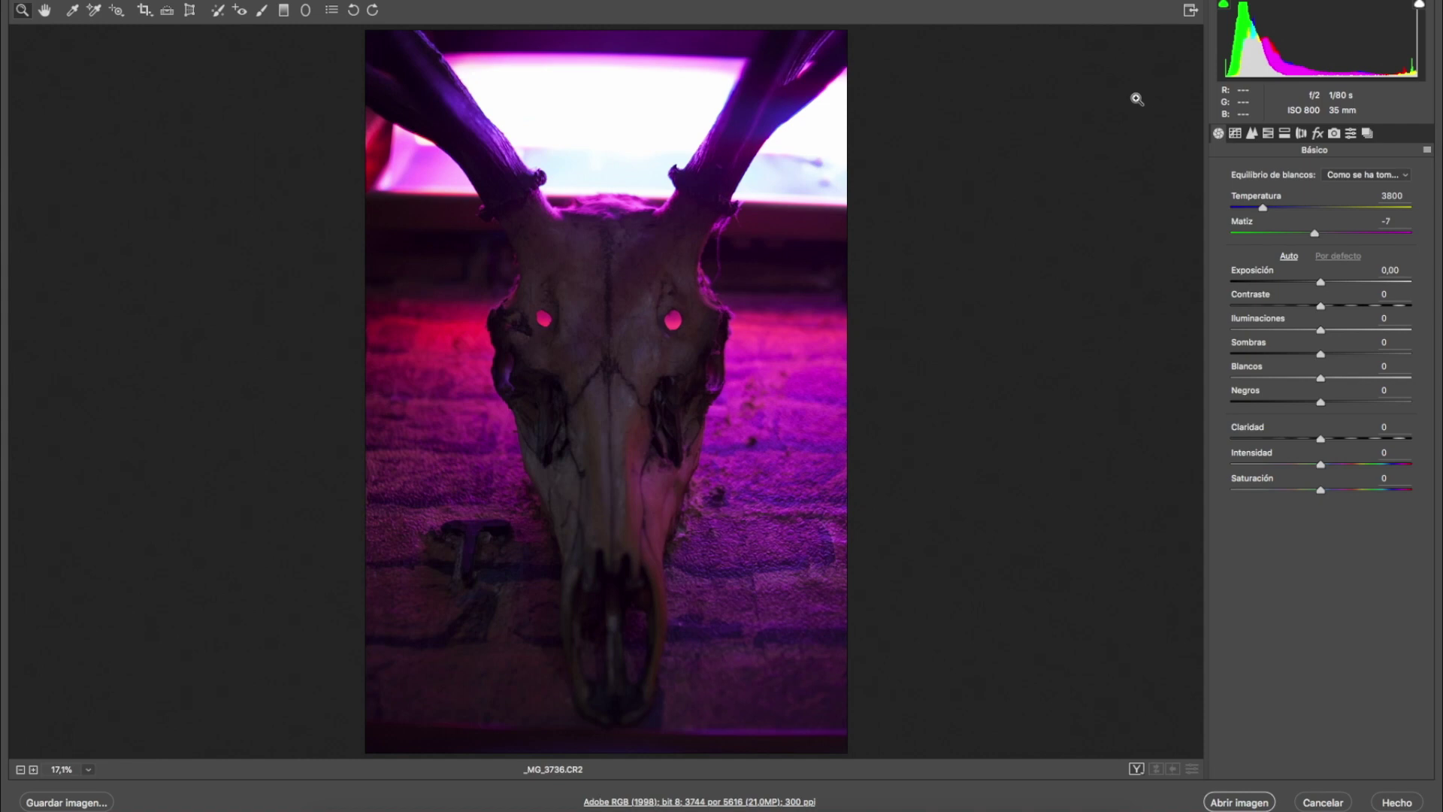
- Set the raw photo's highlights to -100, shadows to +100, clarity to +48 and contrast to +20
left_click_drag(1321, 330, 1404, 330)
left_click_drag(1320, 354, 1198, 341)
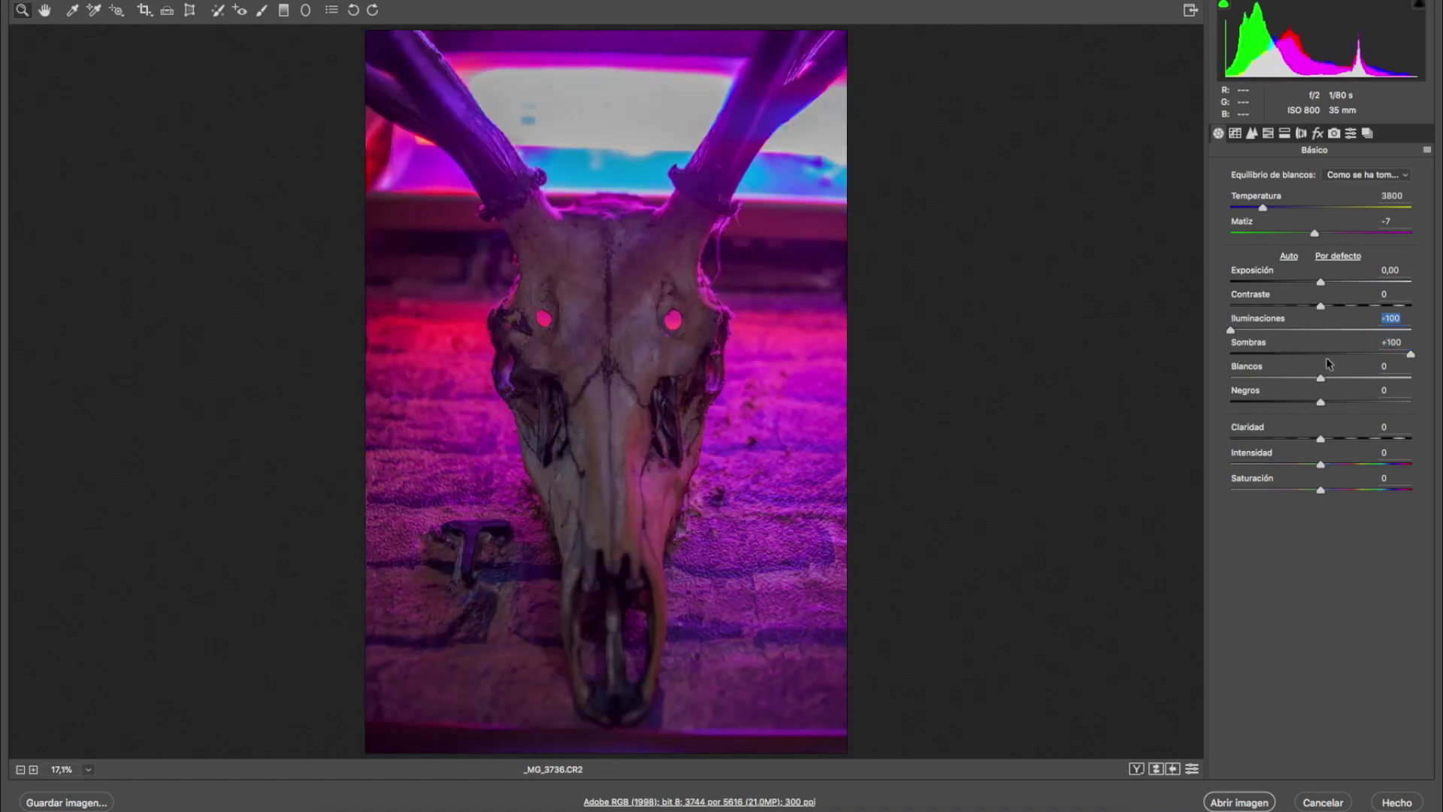
left_click_drag(1349, 356, 1416, 356)
left_click_drag(1348, 441, 1364, 438)
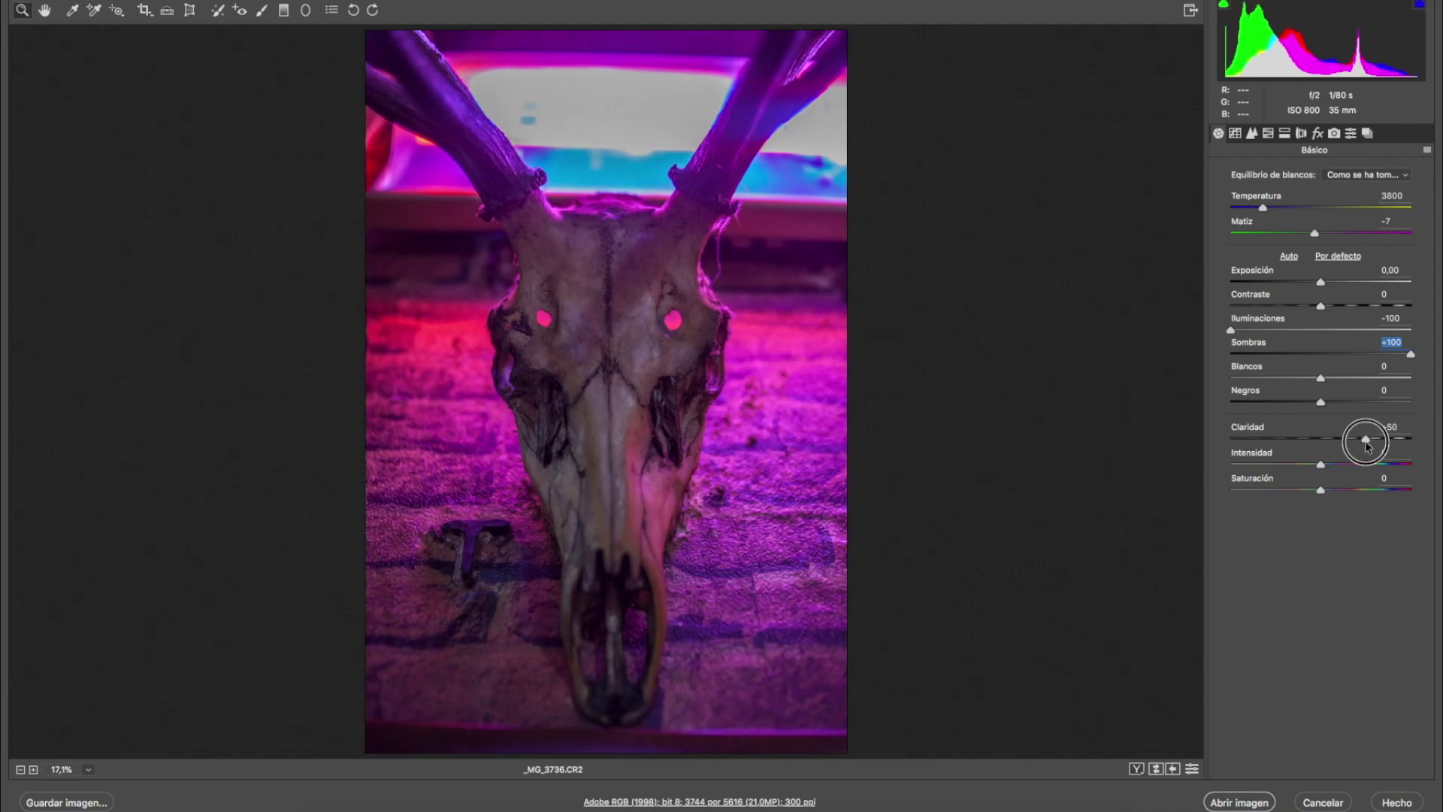
left_click(1339, 307)
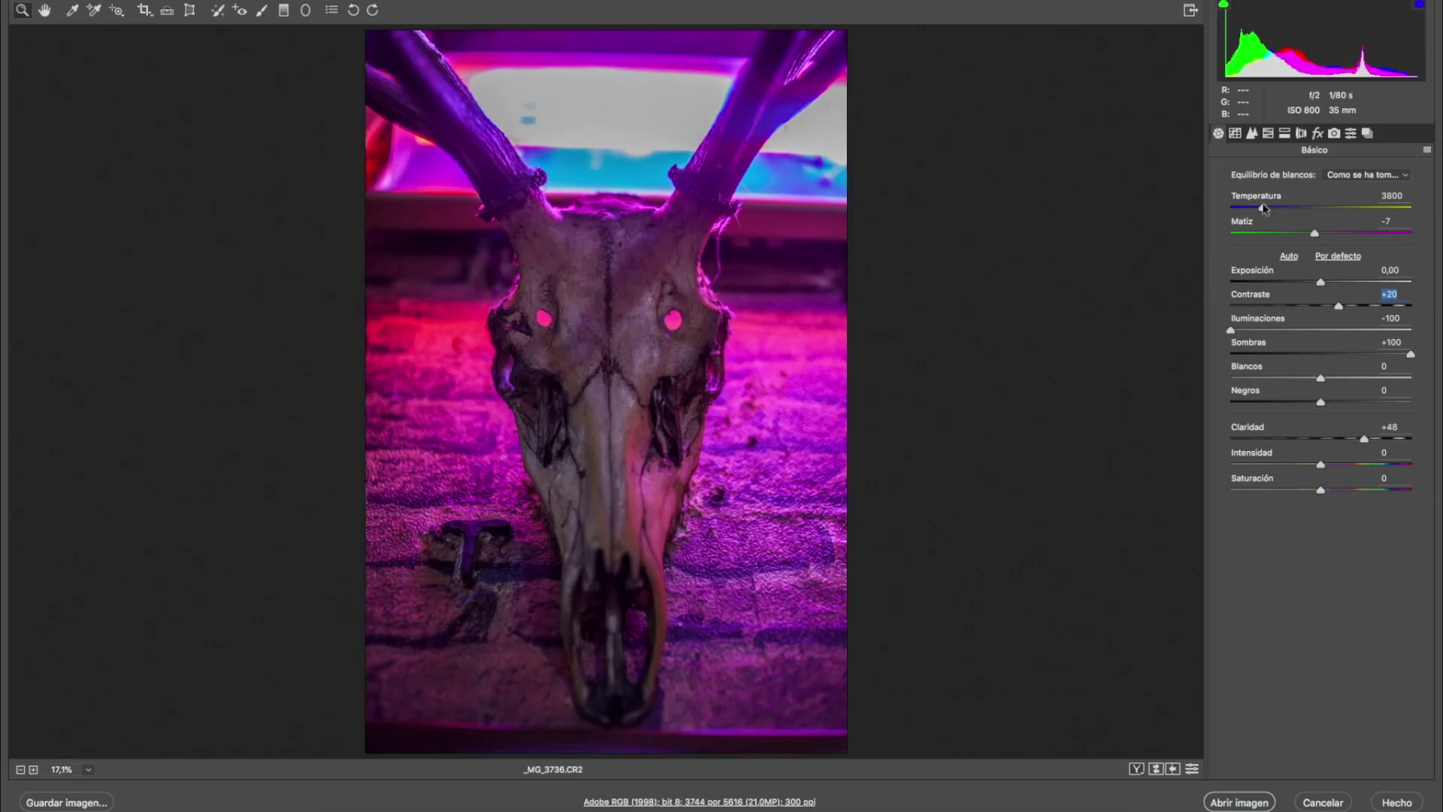
- Set the white balance temperature to 4411 and tint to -74, and readjust the highlights
left_click_drag(1264, 209, 1269, 238)
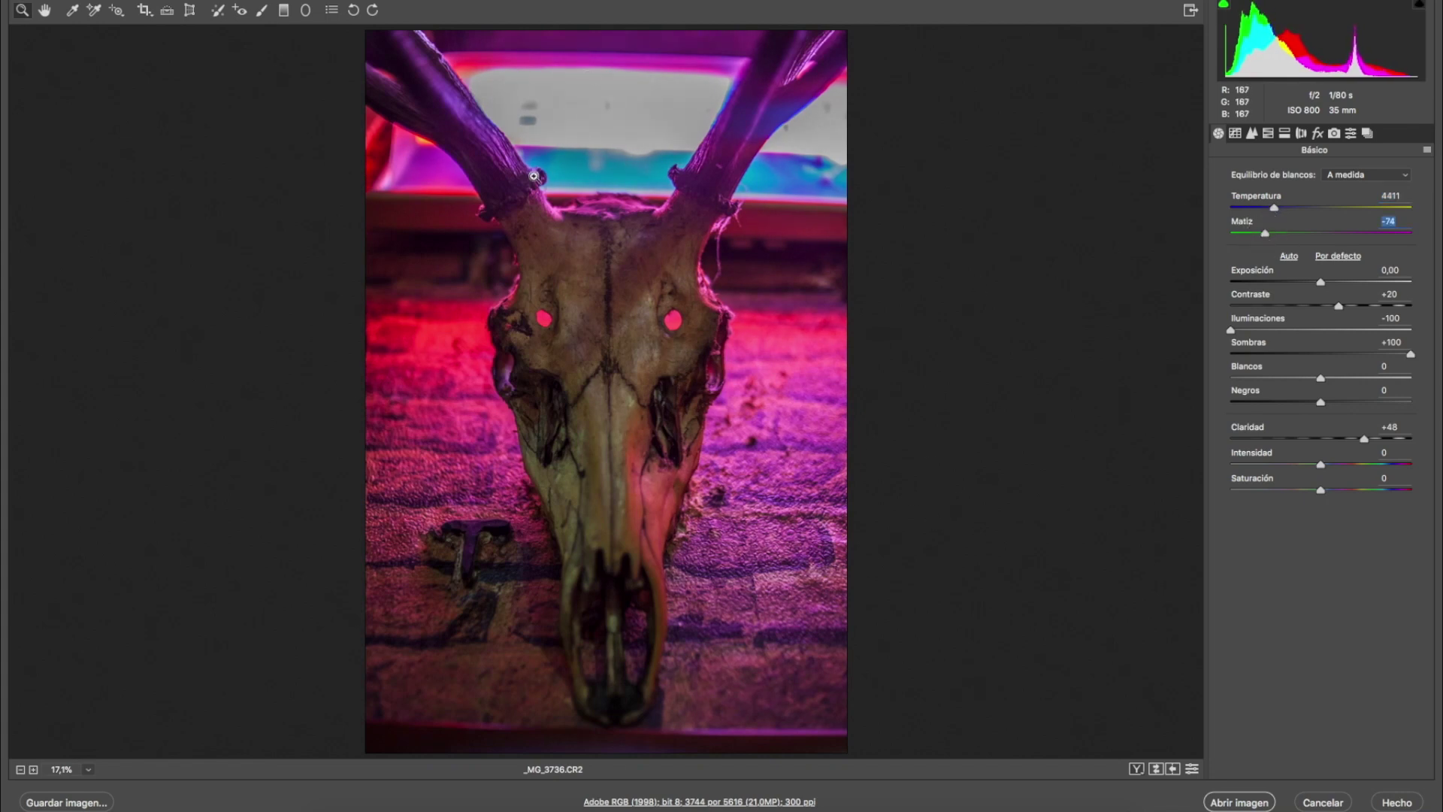
left_click_drag(1293, 328, 1304, 339)
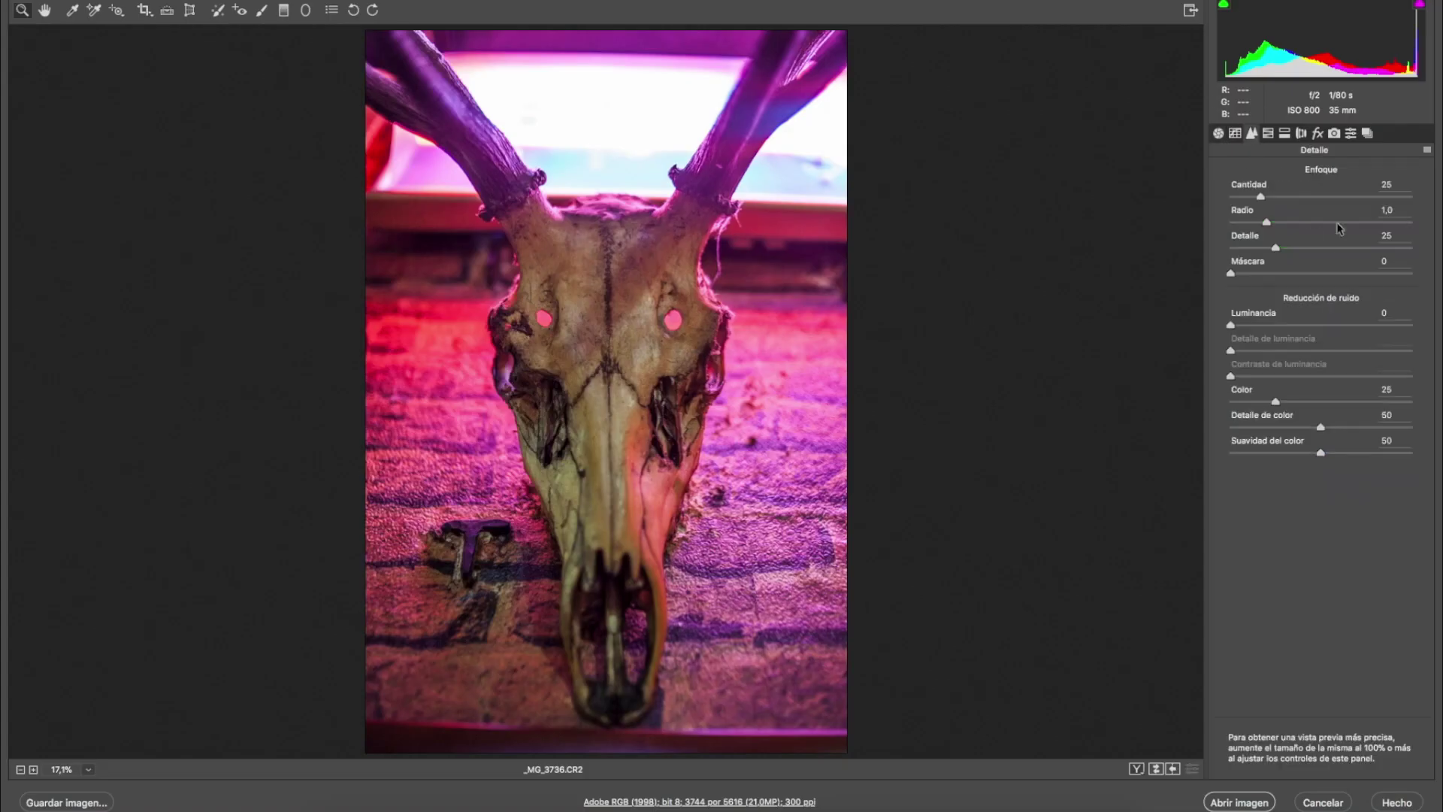
- Set the sharpening amount to 74 and the luminance noise reduction to 22
left_click(1319, 196)
left_click(1270, 324)
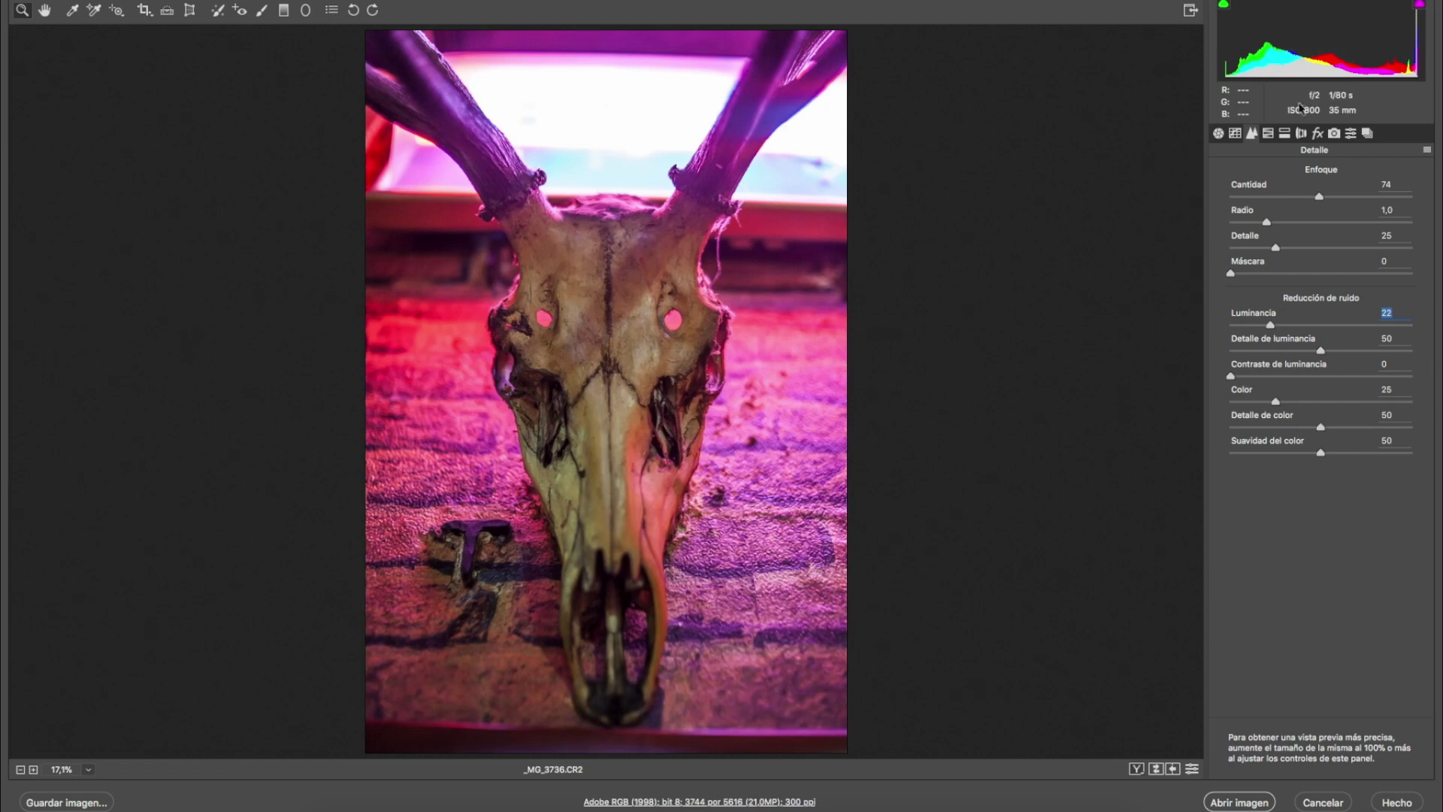
- Turn on chromatic aberration removal and profile corrections for the lens
left_click(1303, 133)
left_click(1272, 202)
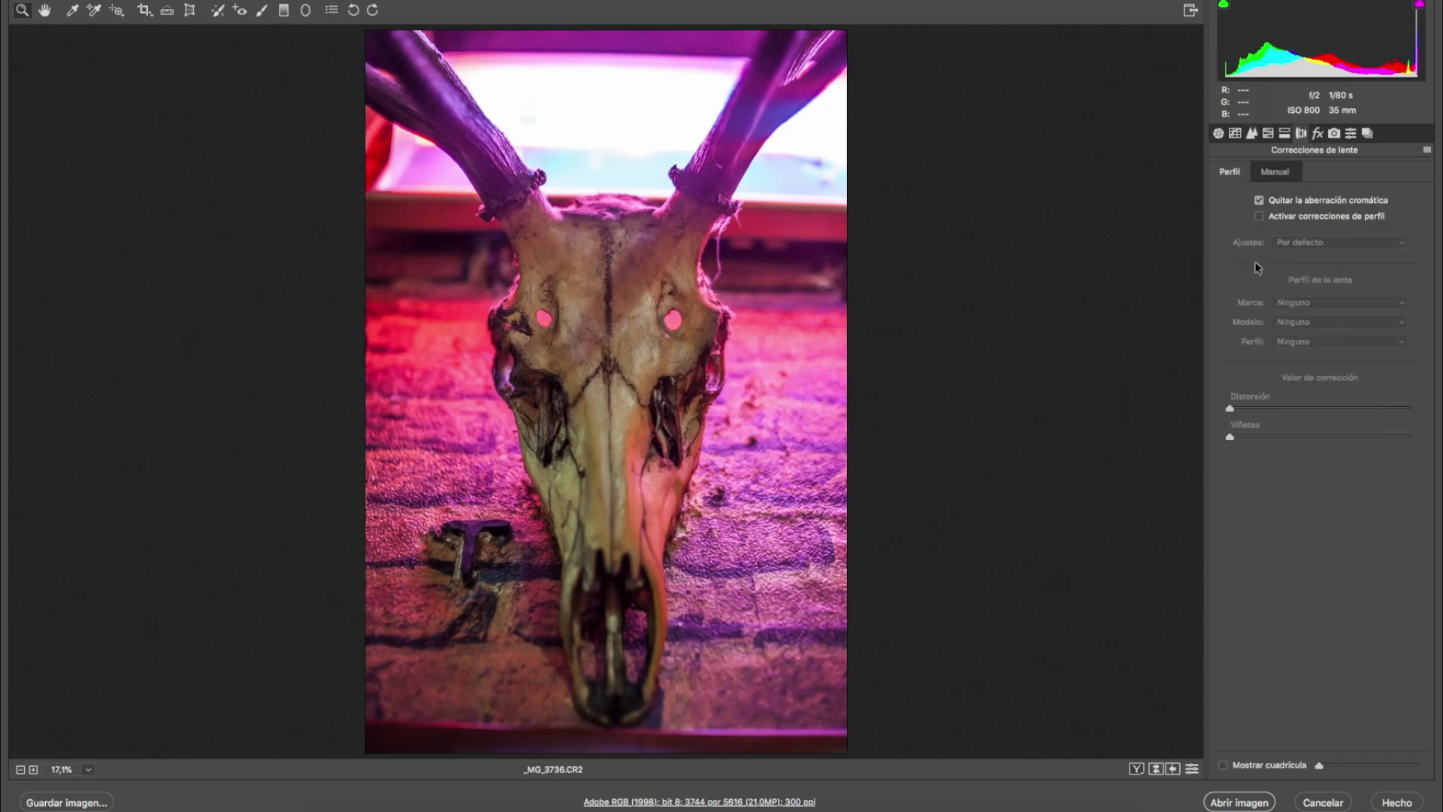
left_click(1315, 217)
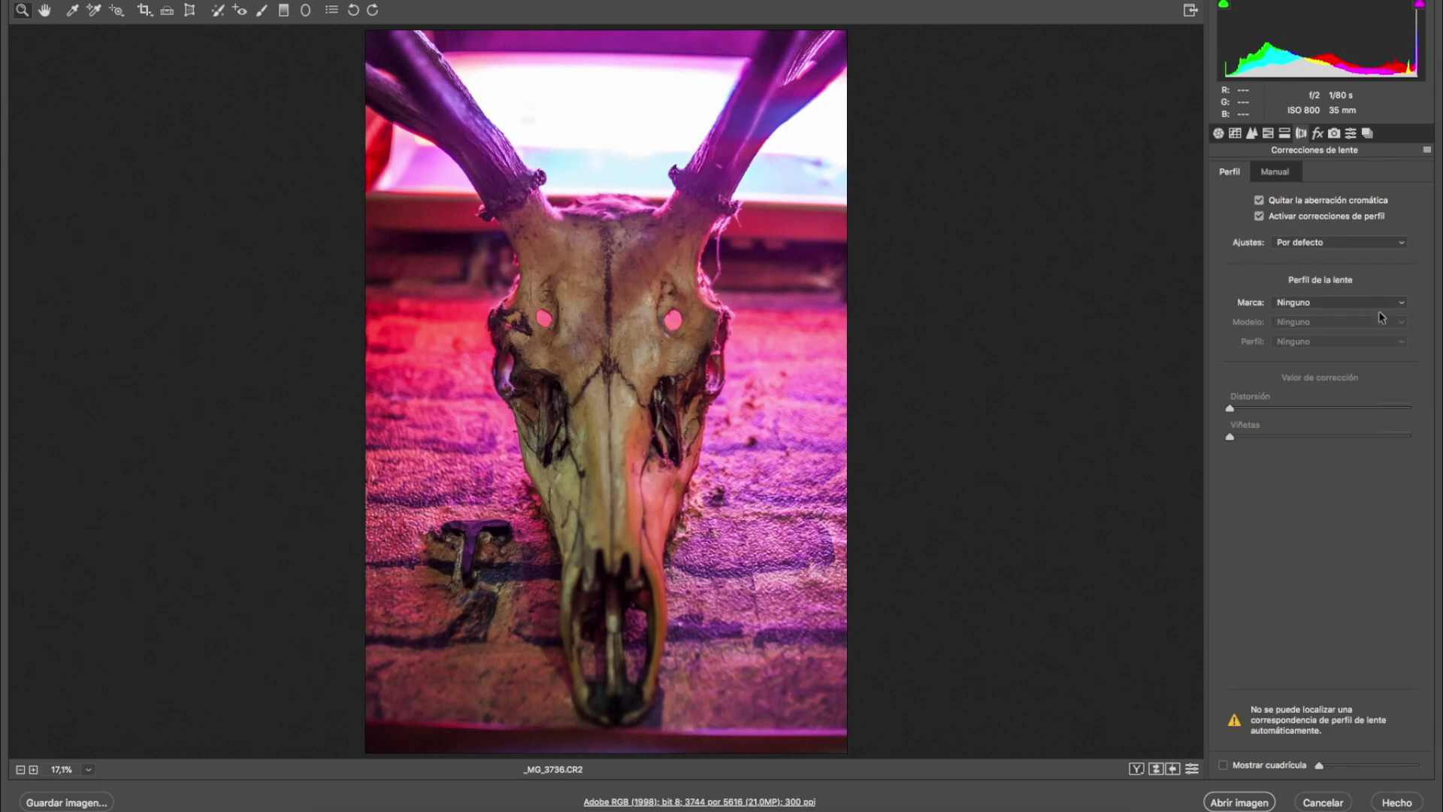
- Choose Sigma as the make for the lens profile, reviewing the list of makes and keeping Sigma
left_click(1325, 307)
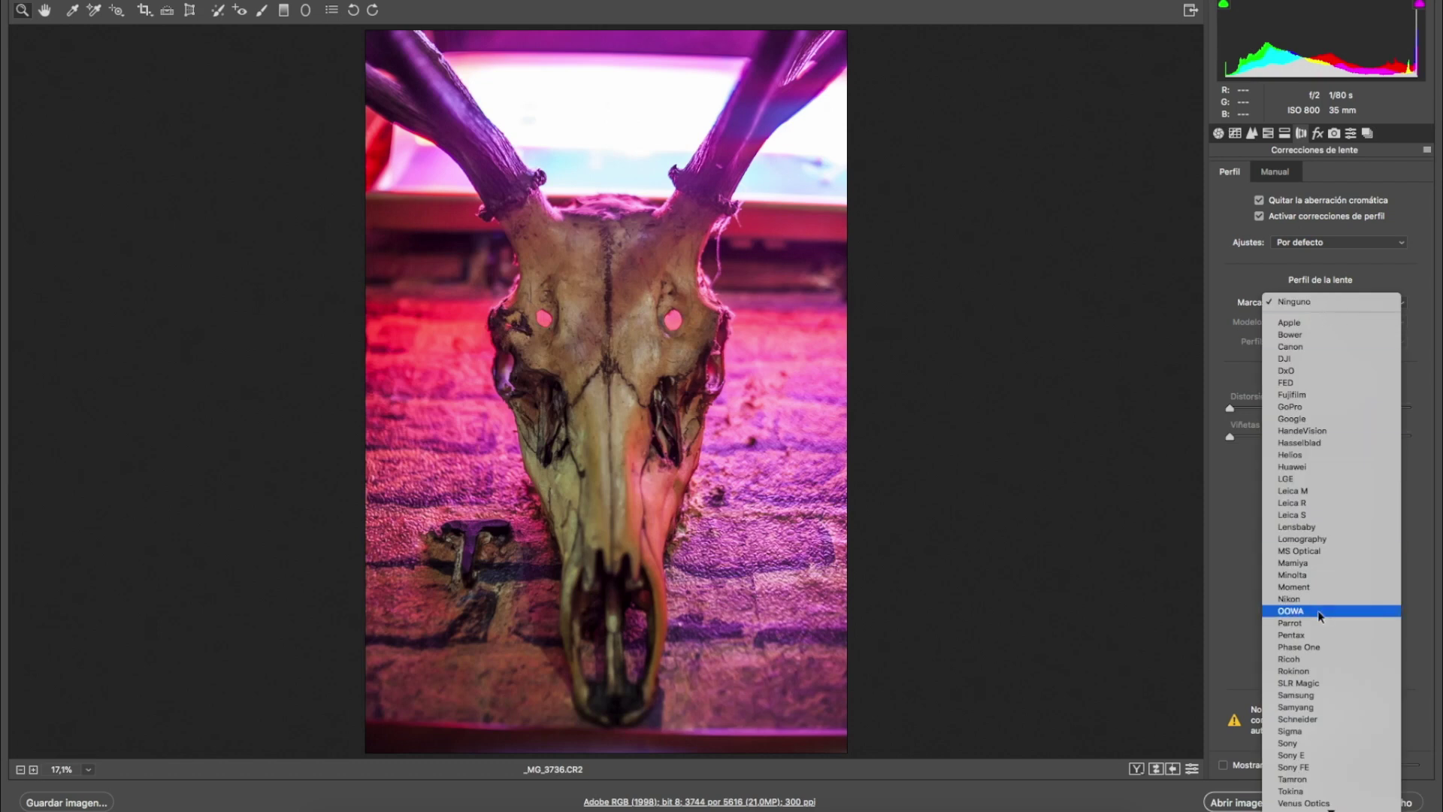
scroll(1328, 648, "down", 2)
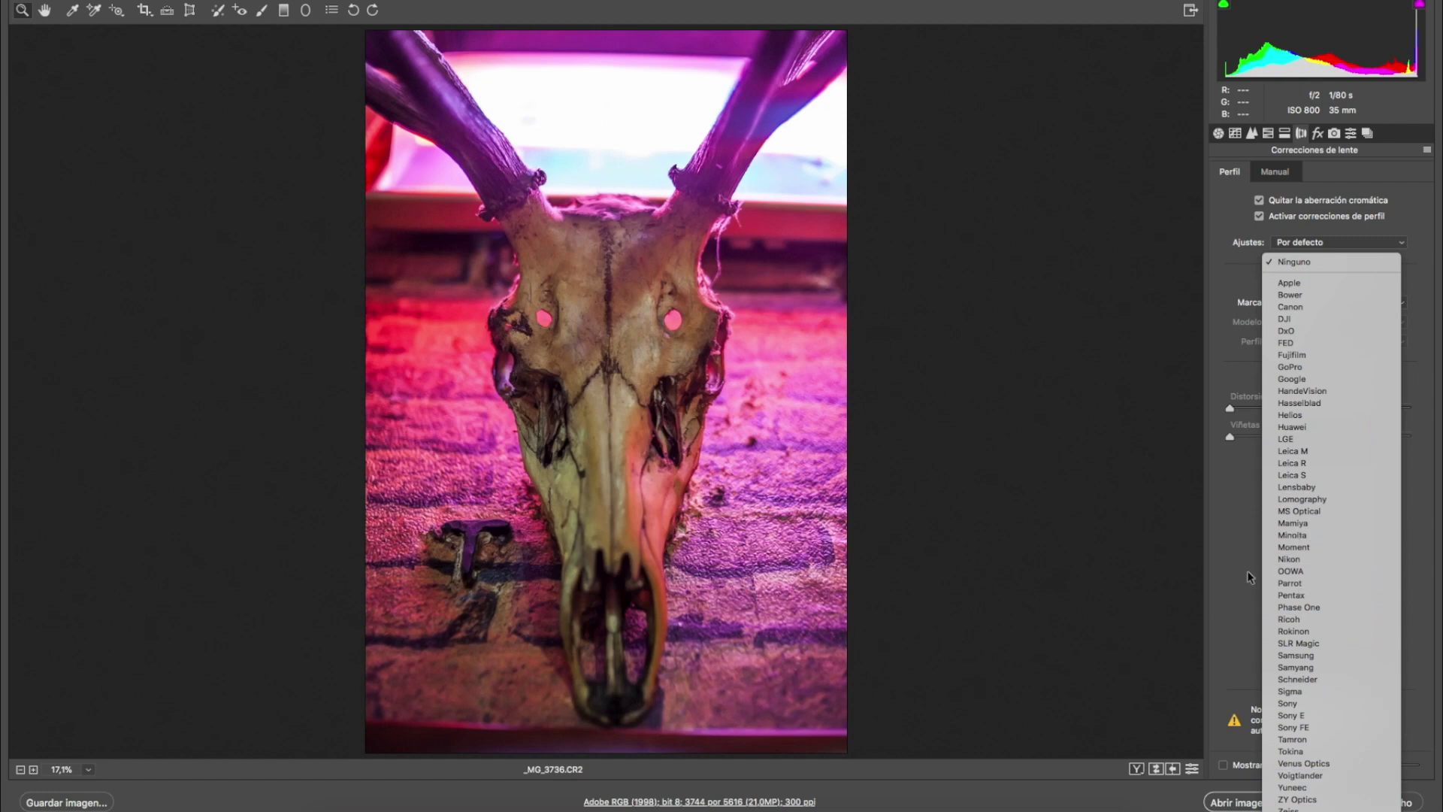
left_click(1359, 692)
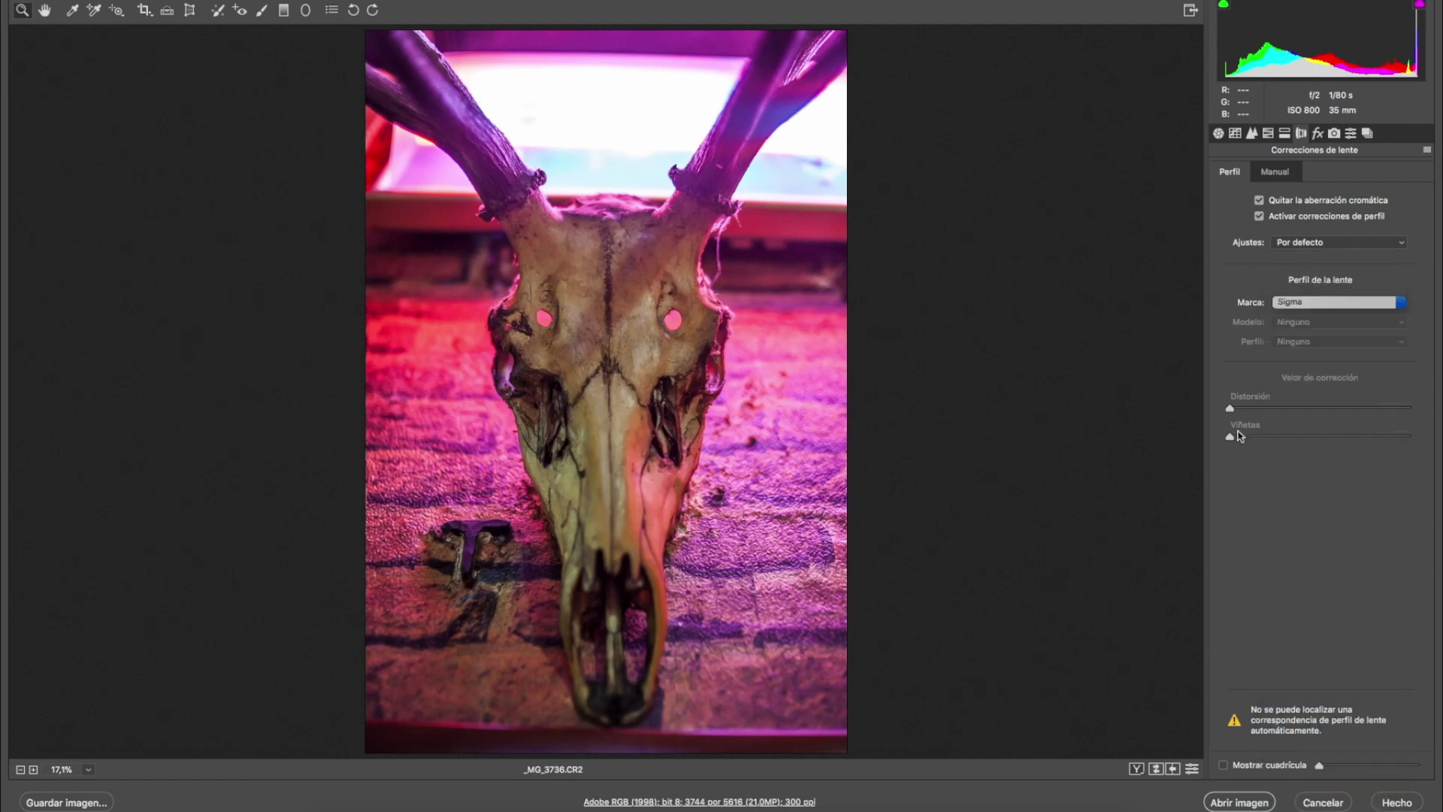
left_click(1318, 305)
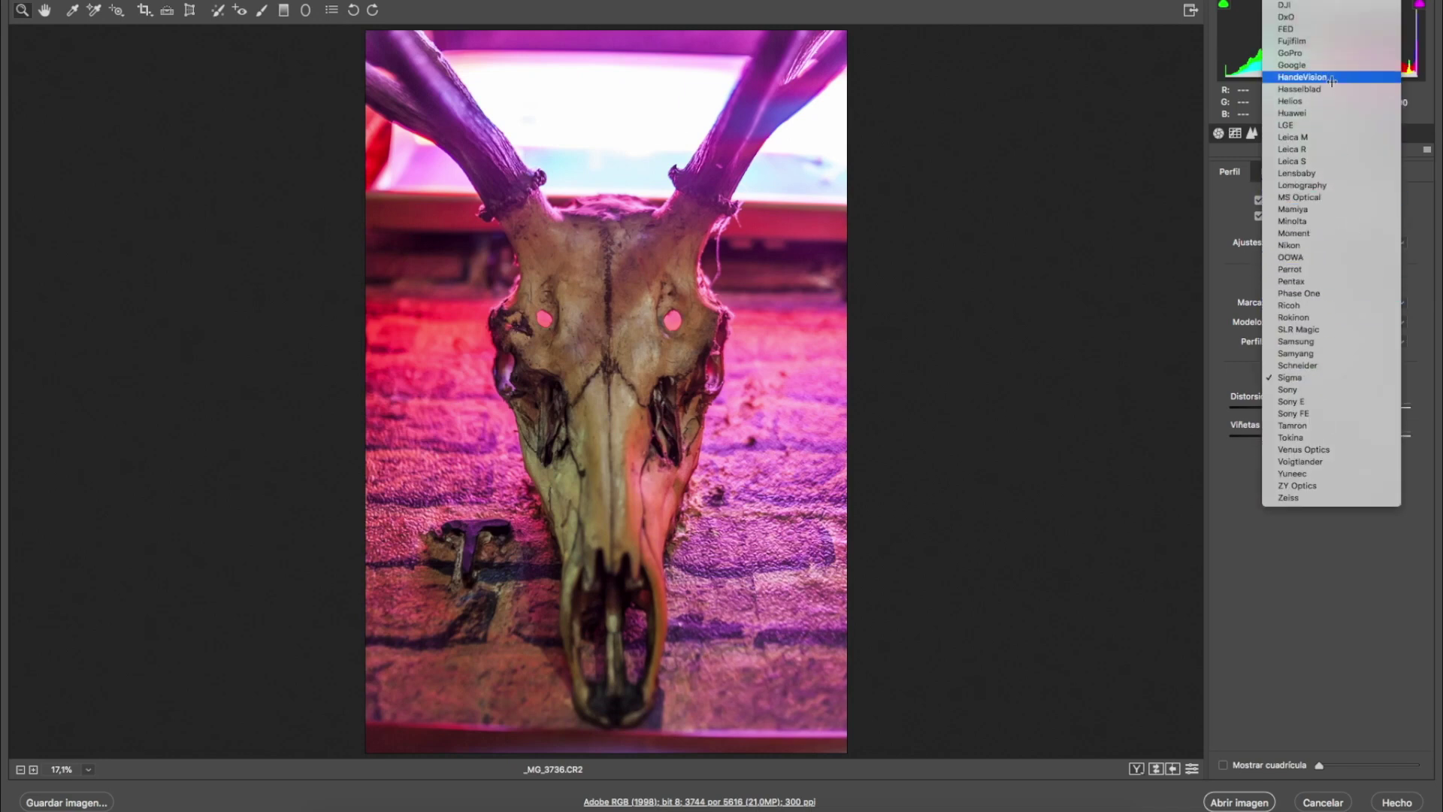
left_click(1283, 654)
left_click(1326, 302)
scroll(1265, 36, "up", 3)
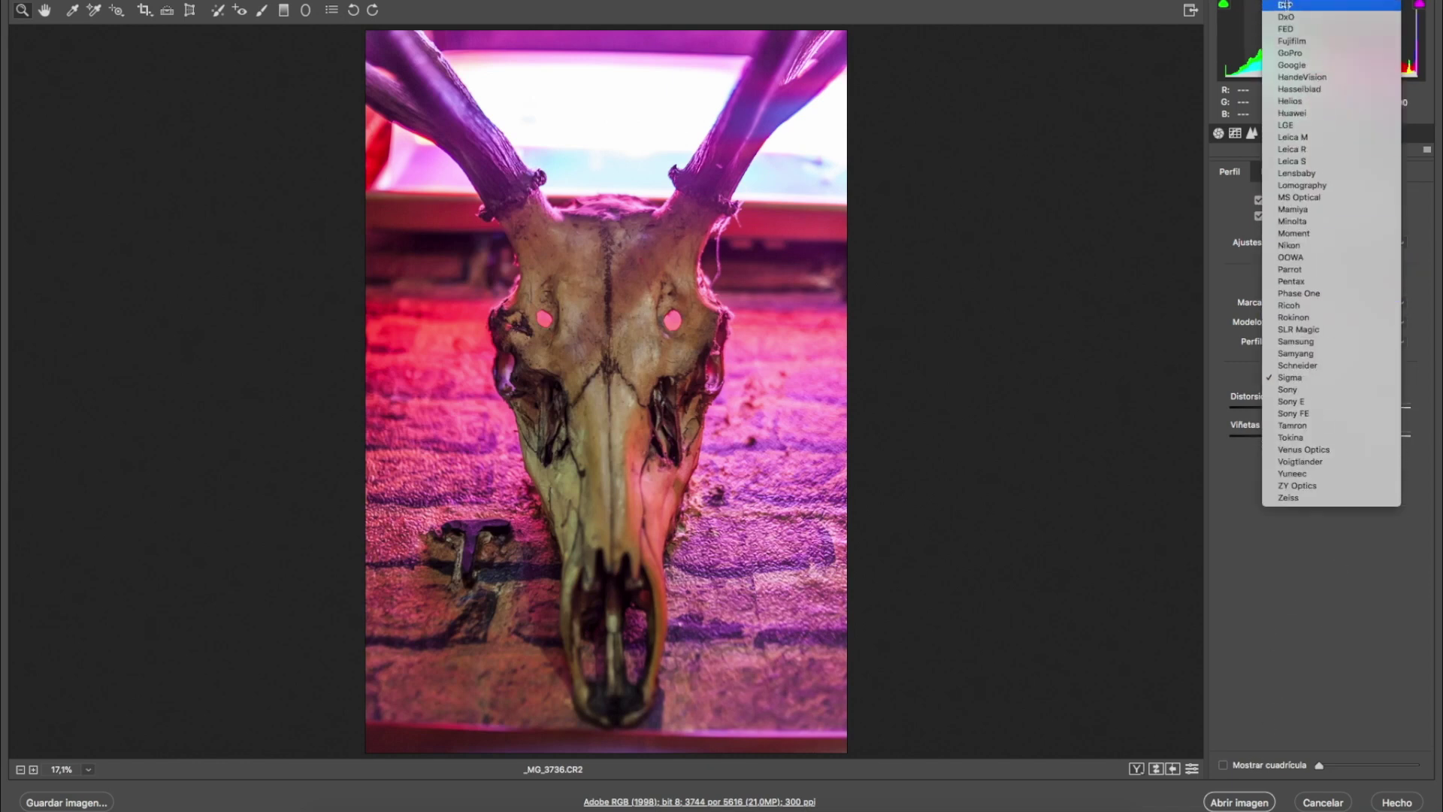
left_click(1329, 616)
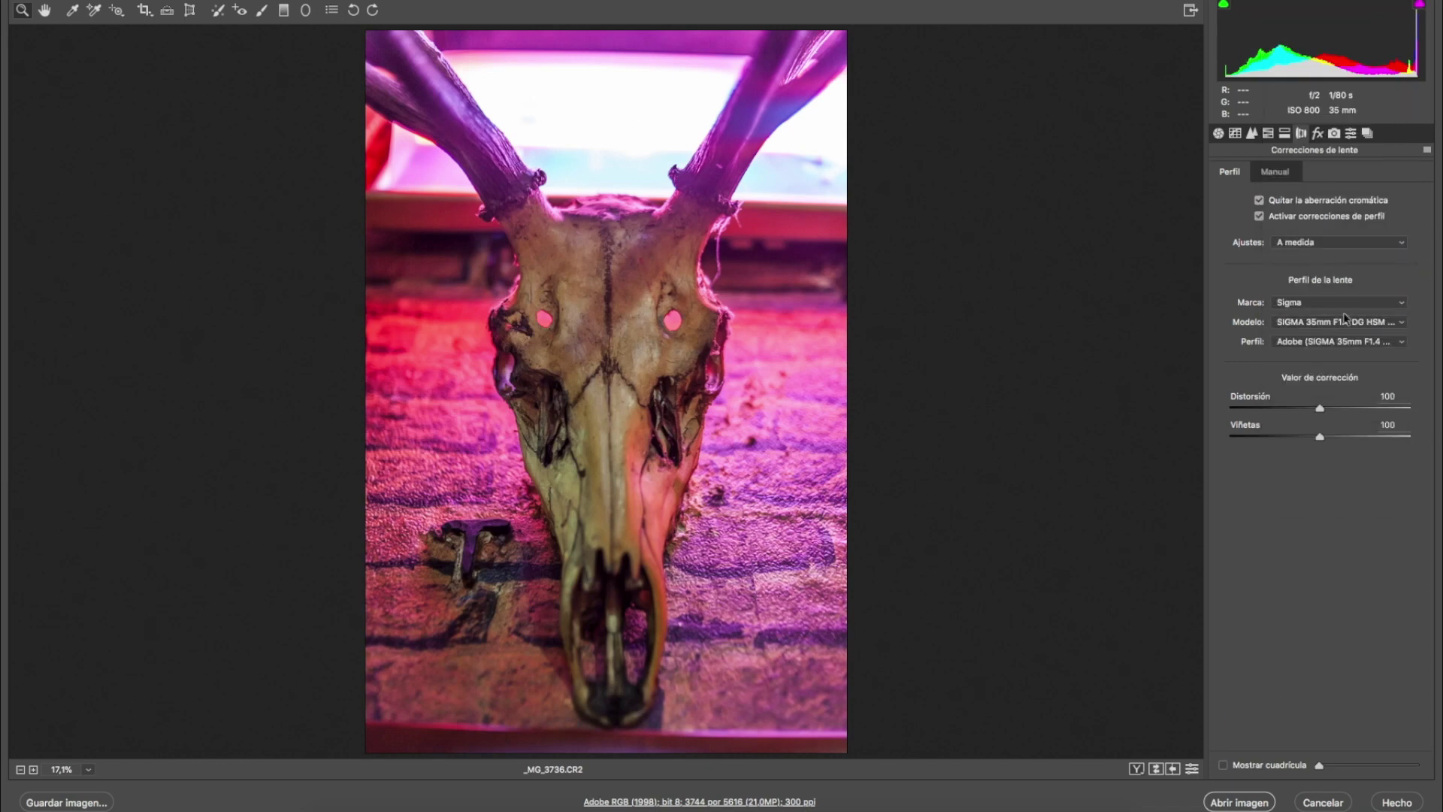
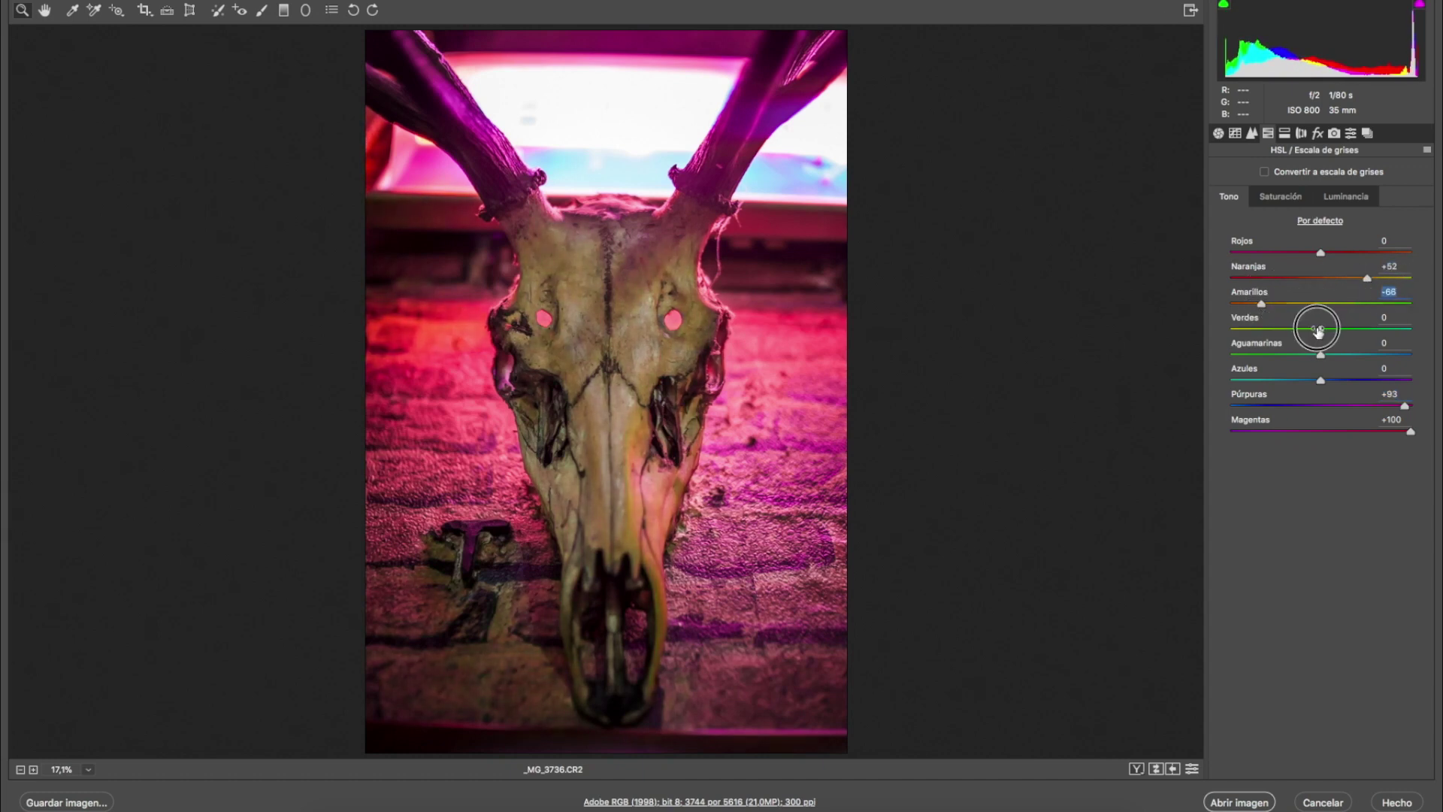
- Set the HSL luminance of the oranges to +40 and of the magentas to -44
left_click(1361, 198)
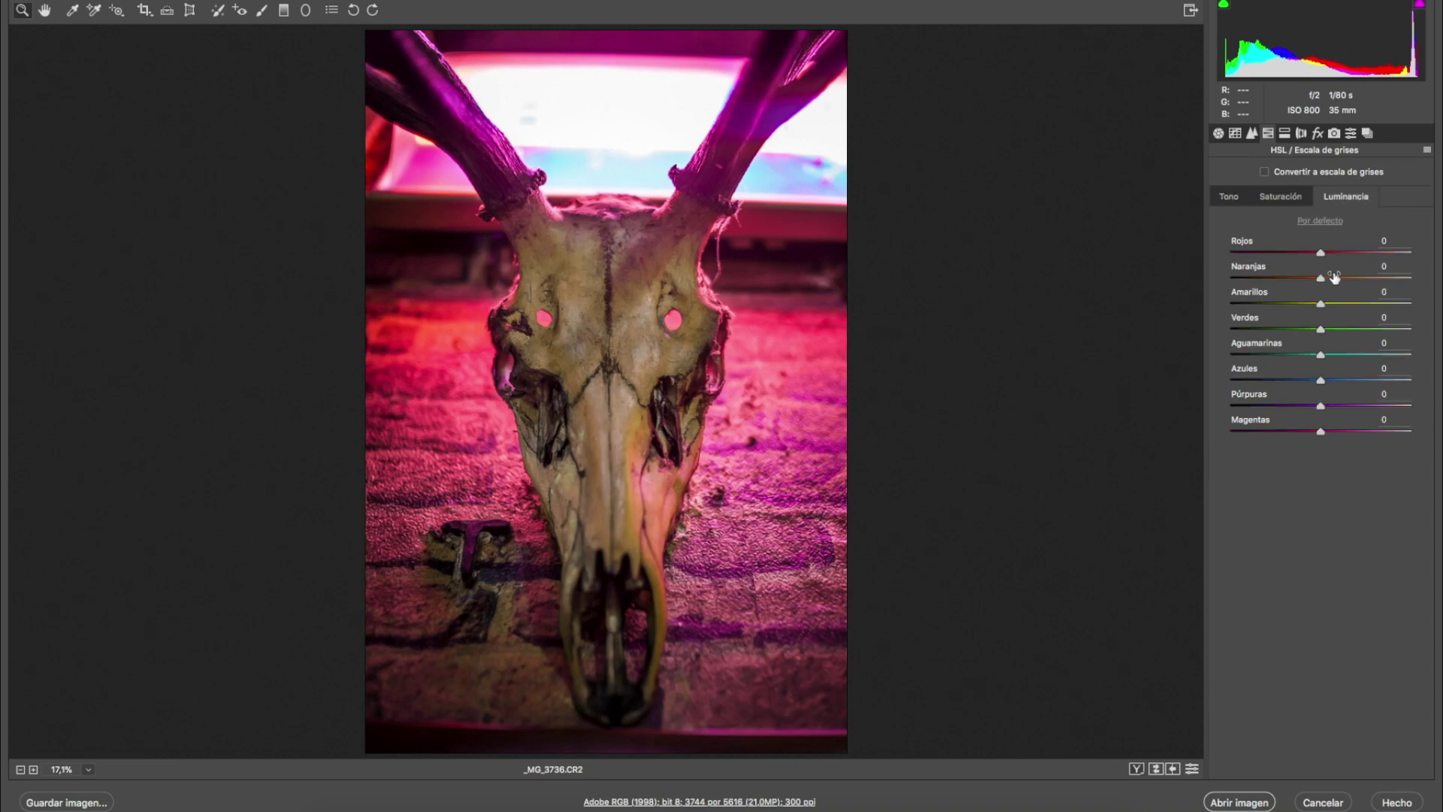
mouse_move(1356, 282)
left_mouse_down()
mouse_move(1408, 281)
mouse_move(1153, 319)
mouse_move(1432, 261)
mouse_move(1420, 244)
mouse_move(1324, 271)
mouse_move(1304, 297)
mouse_move(1357, 279)
left_mouse_up()
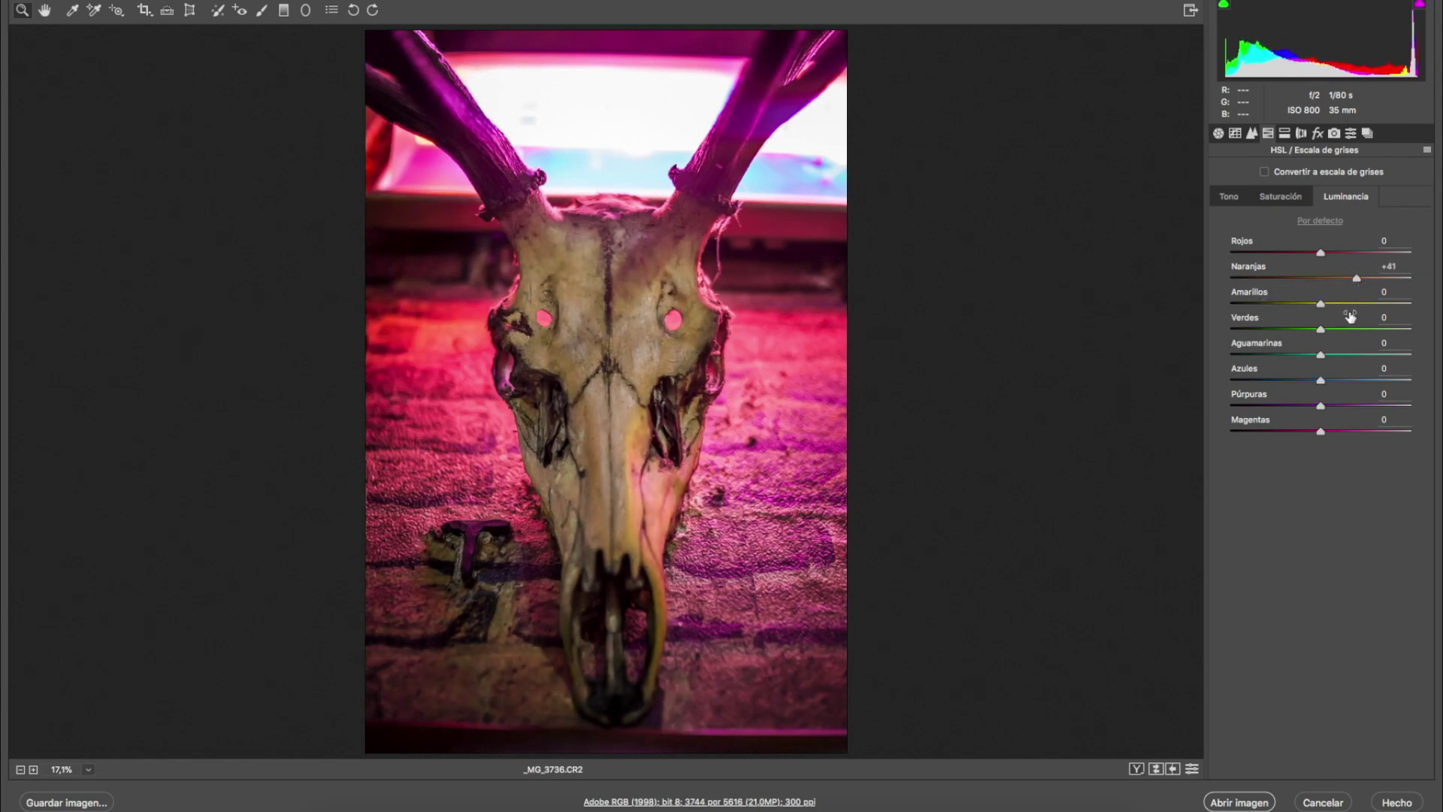
left_click_drag(1322, 433, 1280, 434)
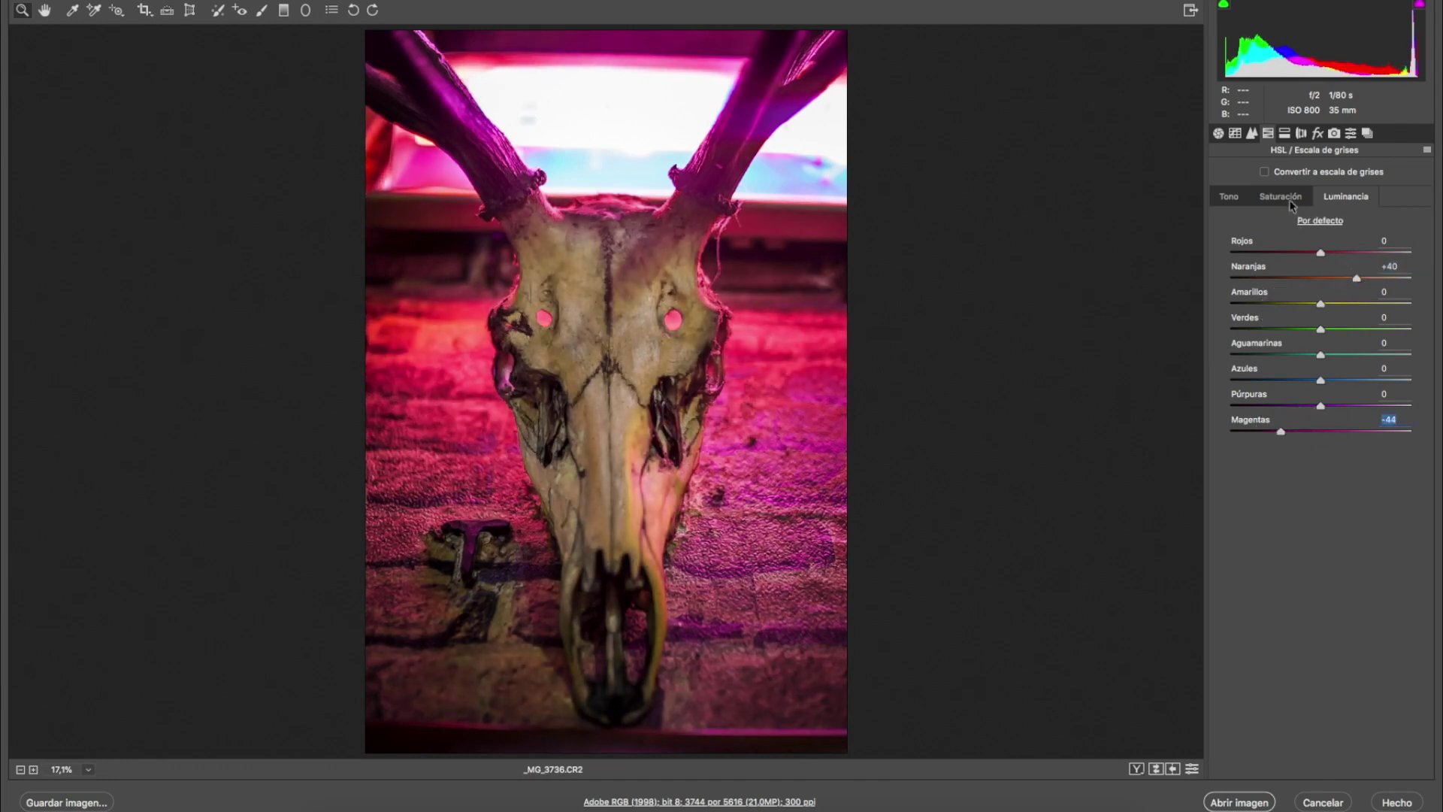
- Set the HSL saturation to -26 for reds, +41 for oranges, +25 for yellows and +6 for magentas
left_click(1286, 202)
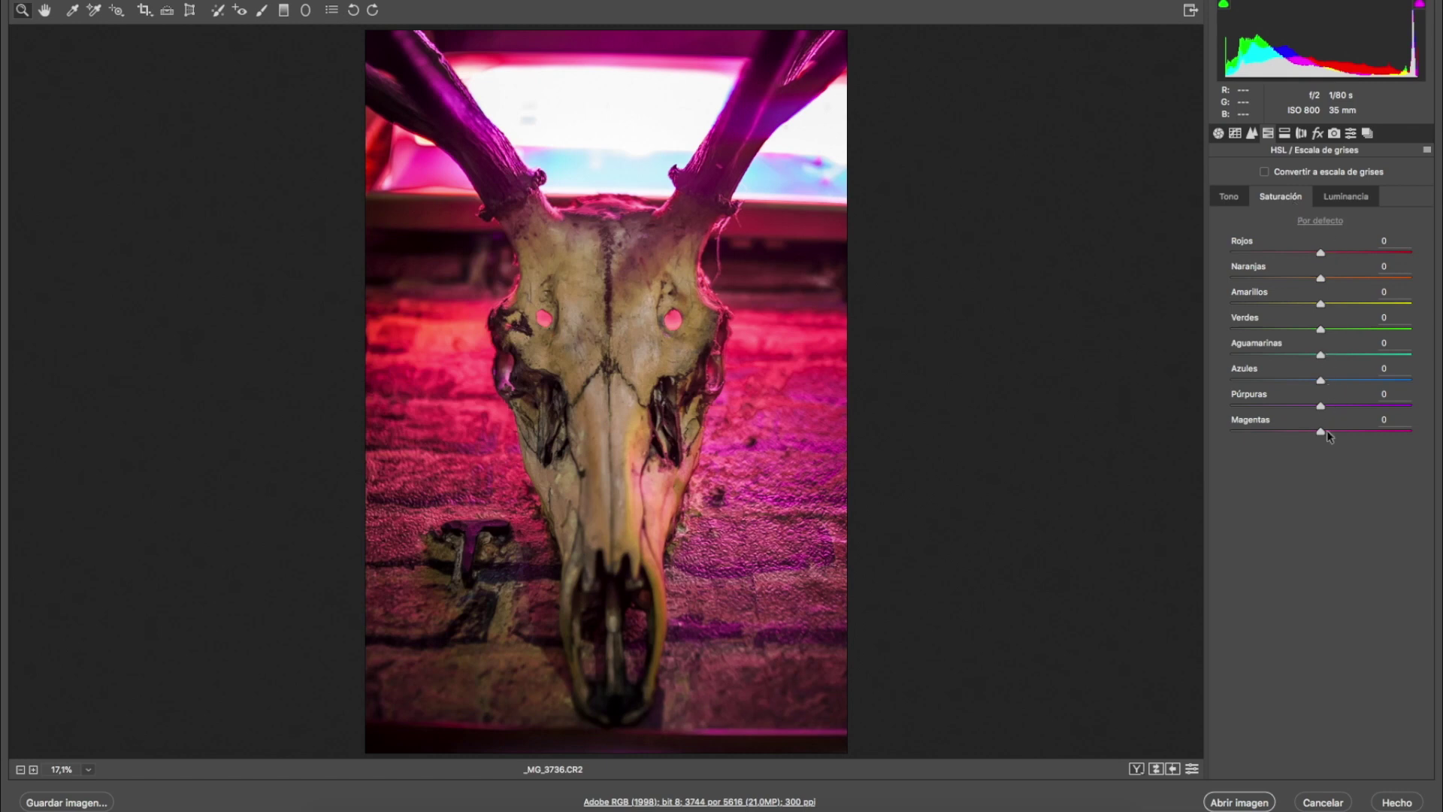
left_click_drag(1327, 432, 1169, 416)
left_click_drag(1321, 253, 1223, 283)
left_click(1303, 253)
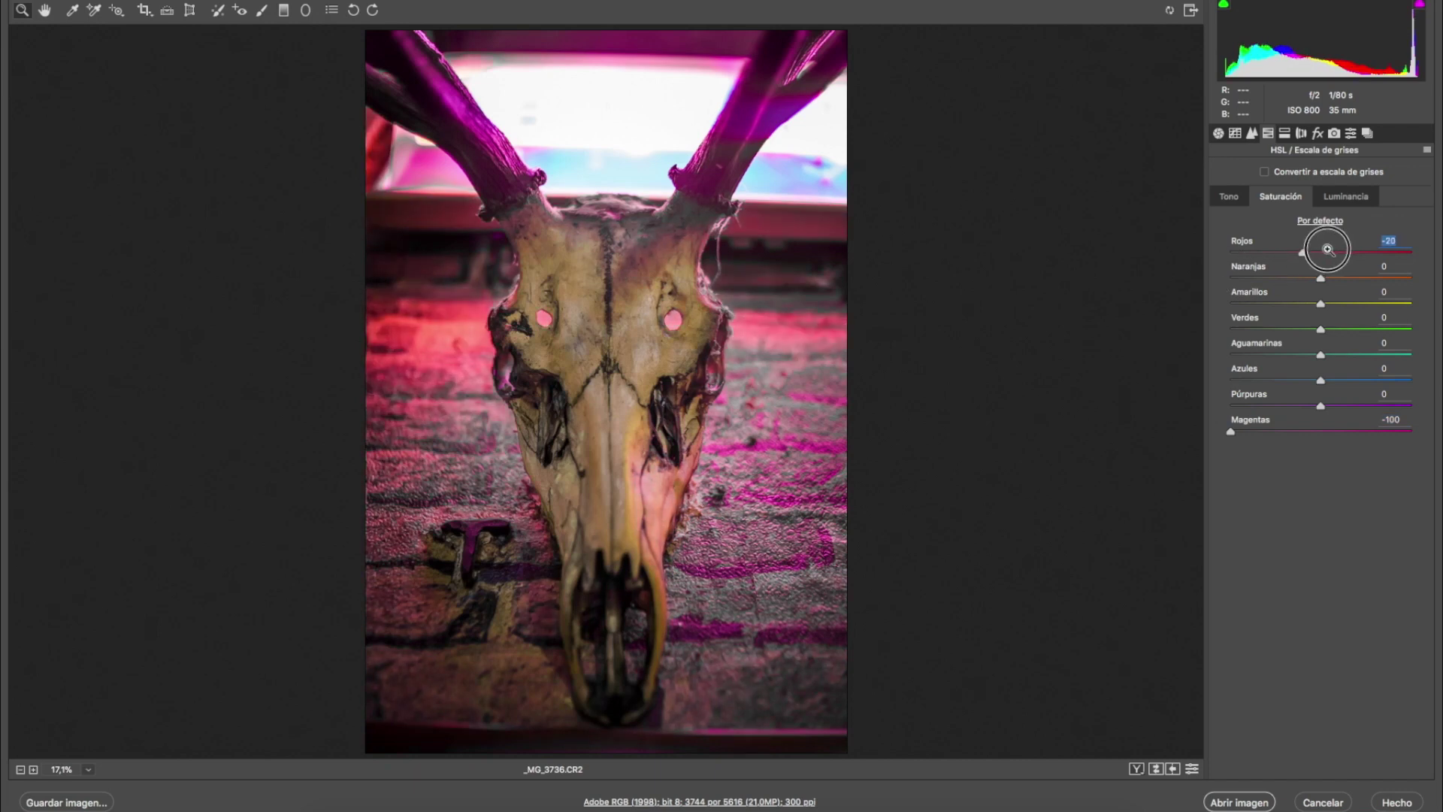
left_click(1329, 252)
left_click_drag(1282, 428, 1339, 429)
left_click(1343, 303)
left_click_drag(1346, 278, 1299, 259)
left_click(1325, 432)
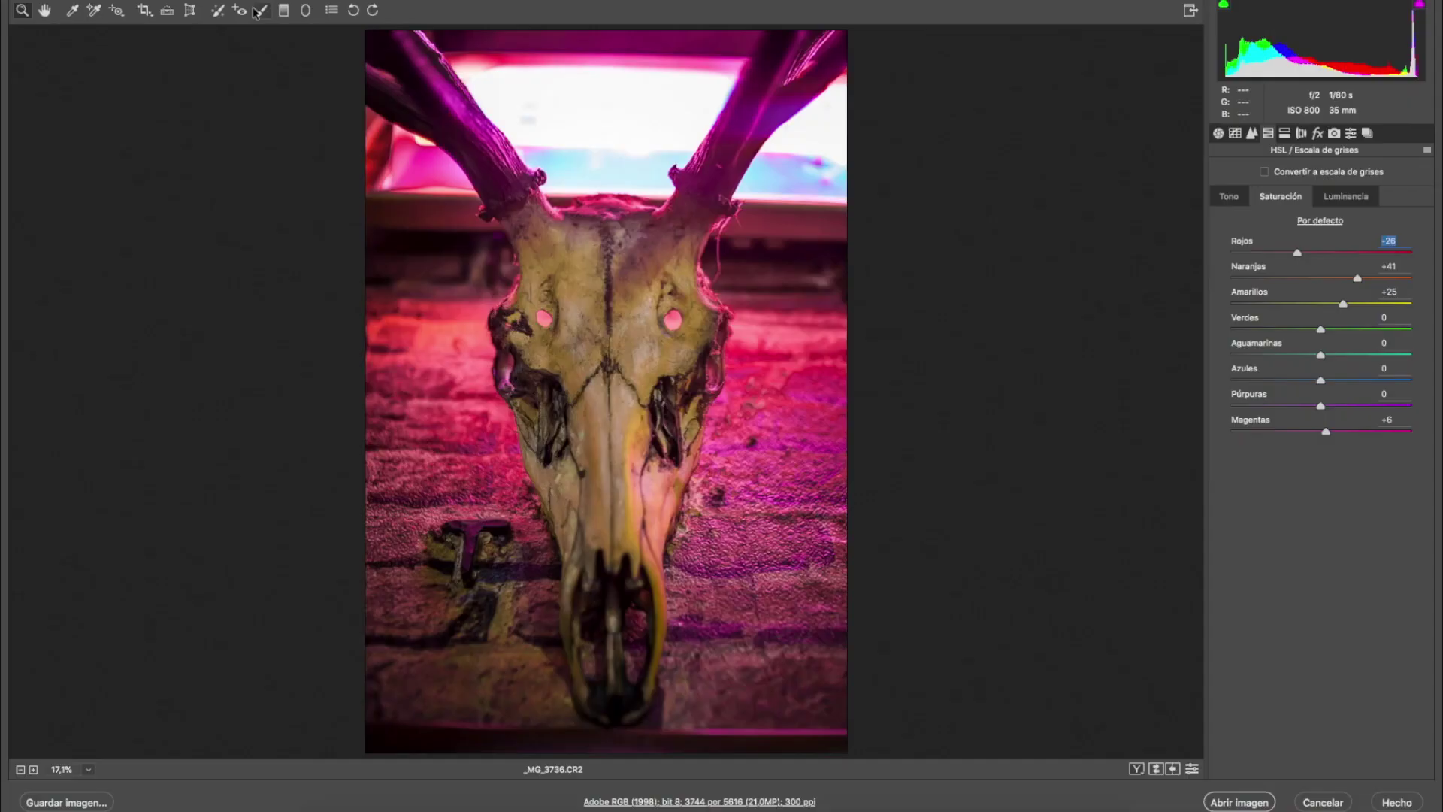
- Add a radial filter with +100 clarity as a tall, narrow ellipse along the skull's centre, from the crown to the nasal opening
left_click(303, 11)
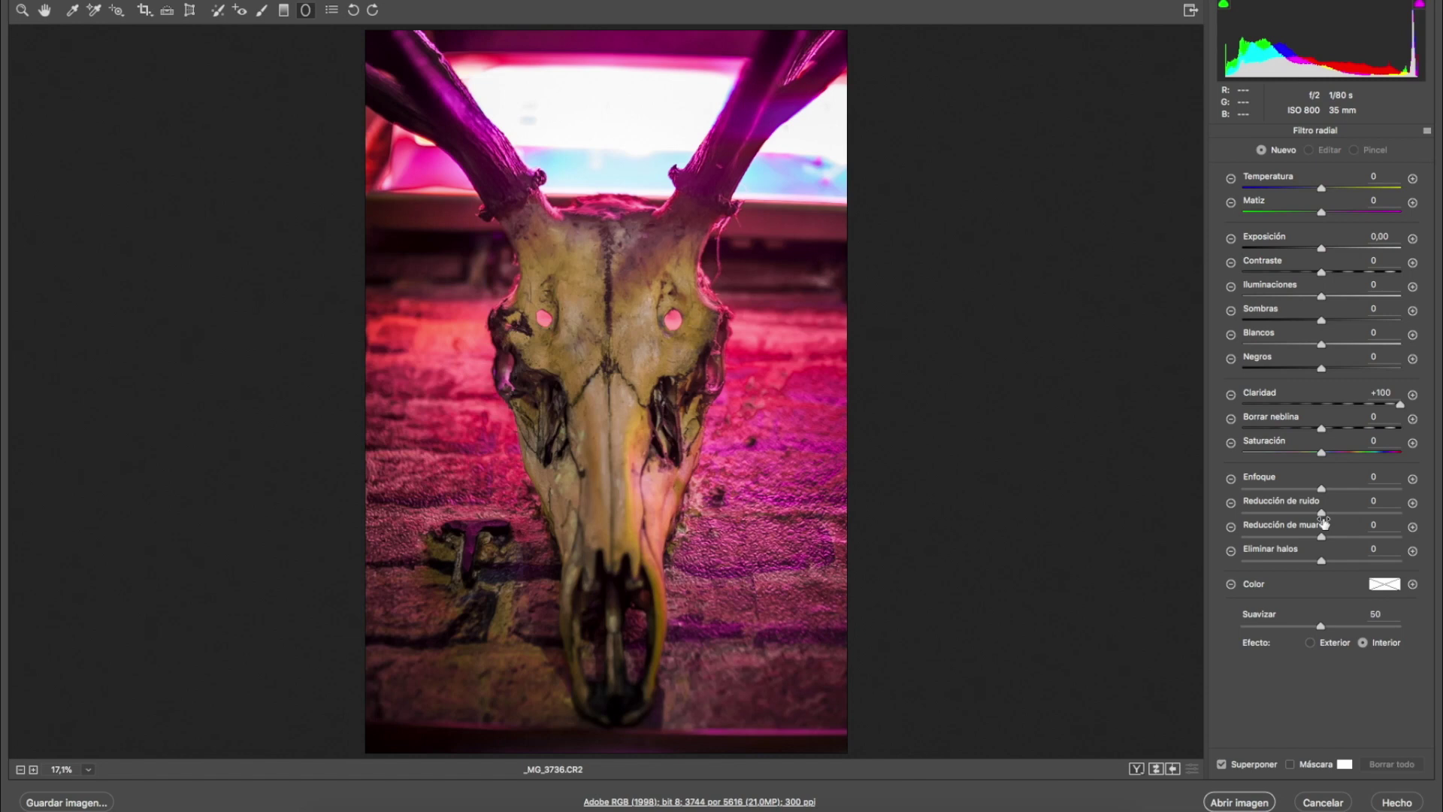
left_click_drag(604, 356, 669, 631)
left_click_drag(606, 366, 618, 436)
left_click_drag(620, 149, 619, 207)
left_click_drag(615, 421, 607, 413)
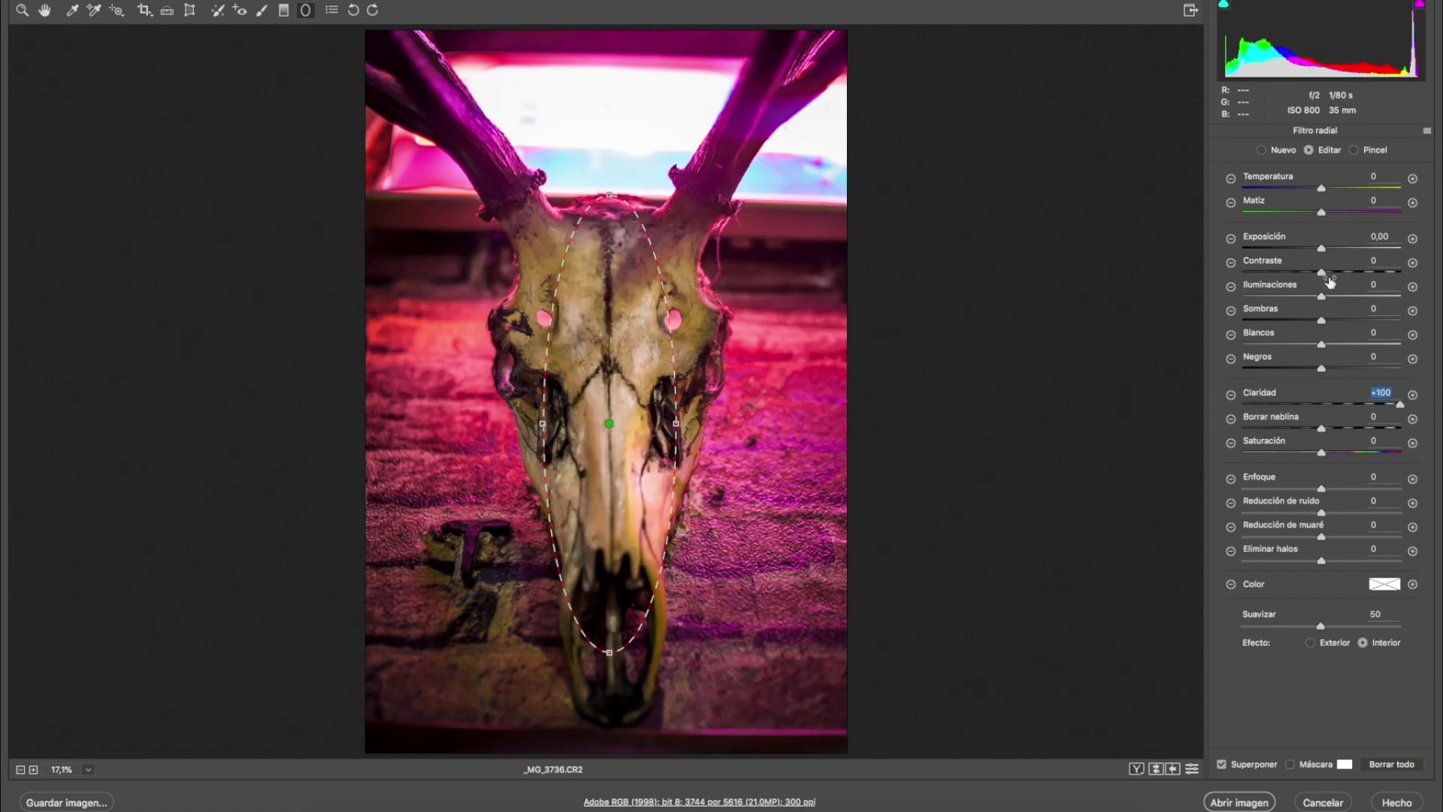
mouse_move(1344, 299)
left_mouse_down()
mouse_move(1379, 284)
mouse_move(1327, 306)
mouse_move(1227, 312)
mouse_move(1322, 311)
left_mouse_up()
- Add a graduated filter from the photo's bottom edge up to the middle of the skull, with clarity set to -3
left_click(284, 11)
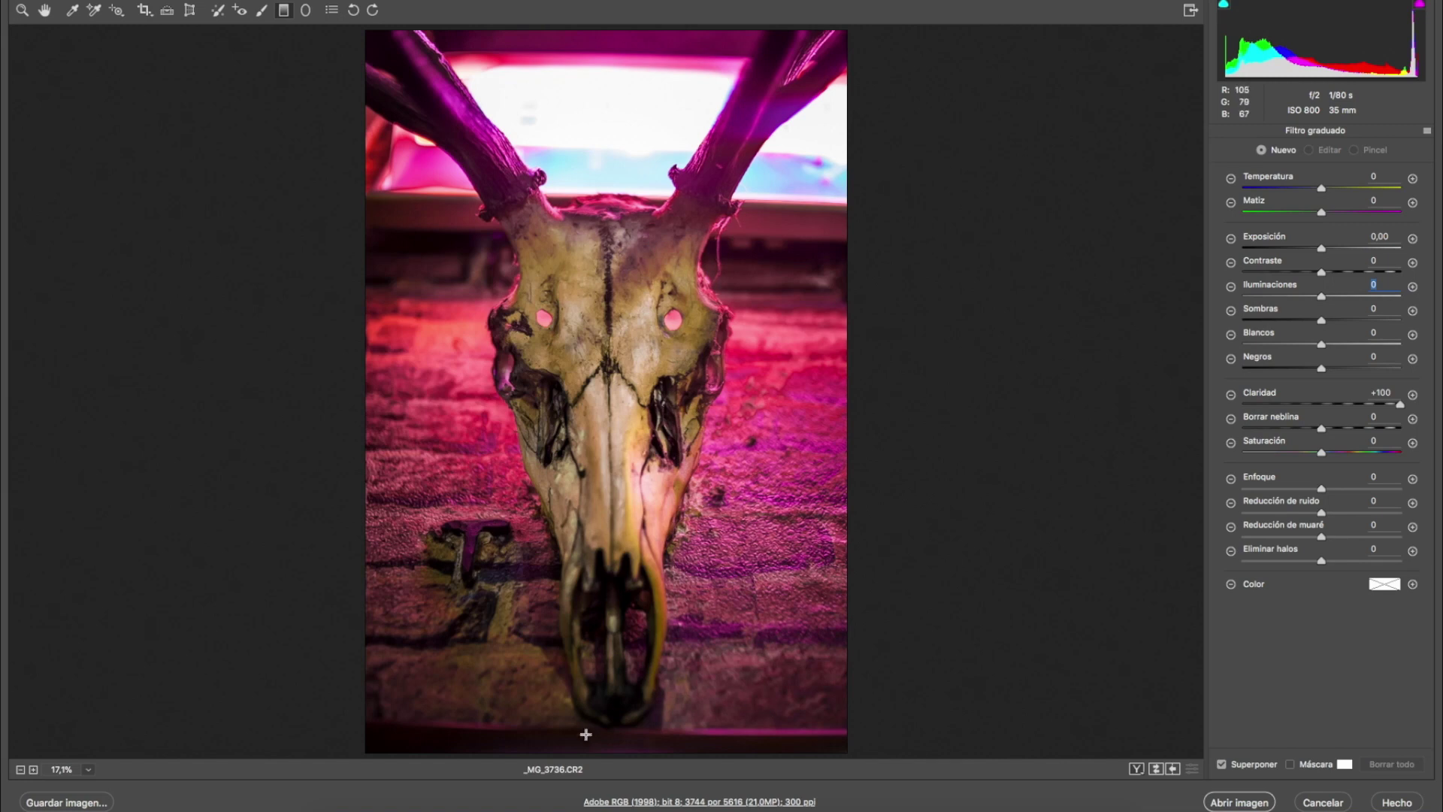
left_click_drag(612, 746, 615, 408)
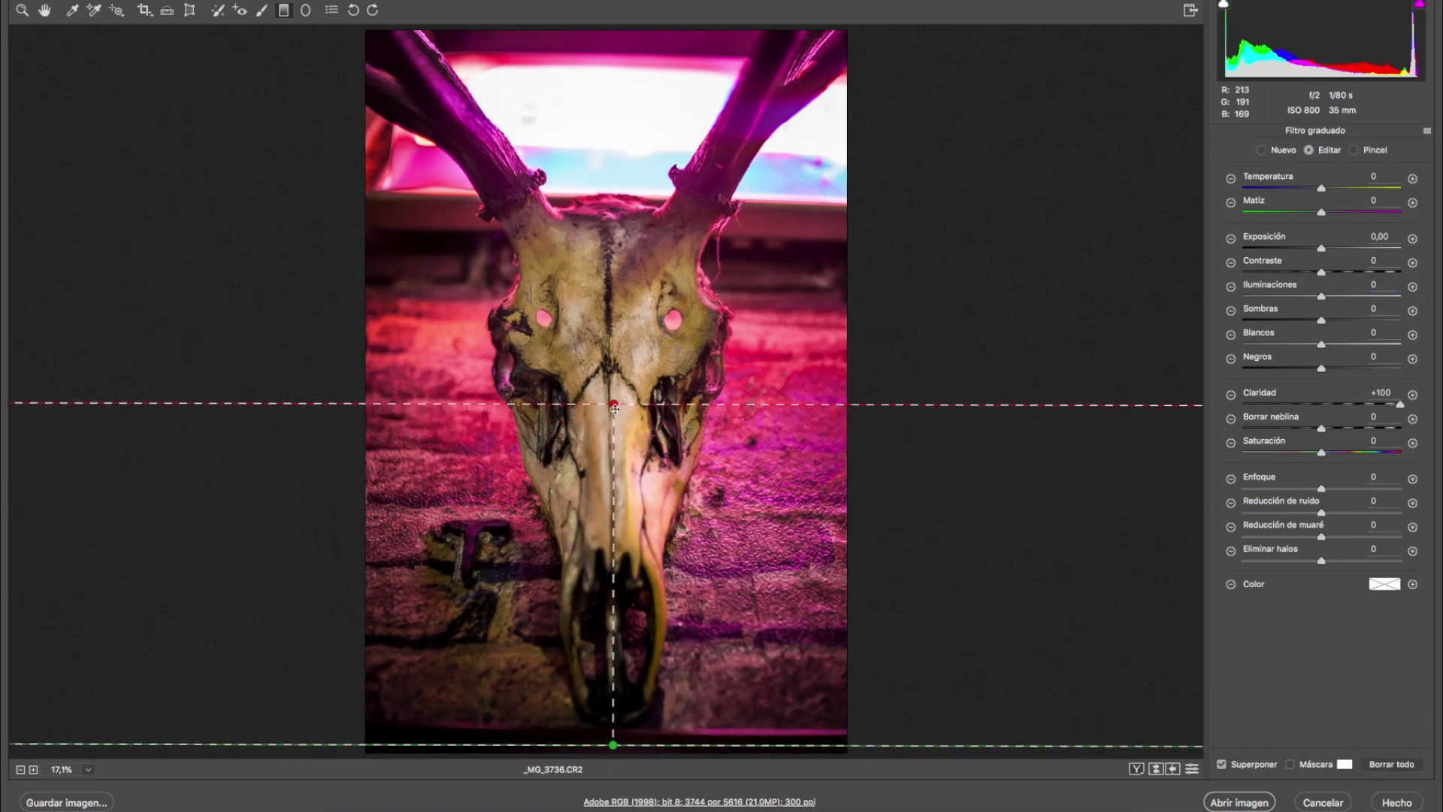
left_click_drag(1395, 406, 1316, 421)
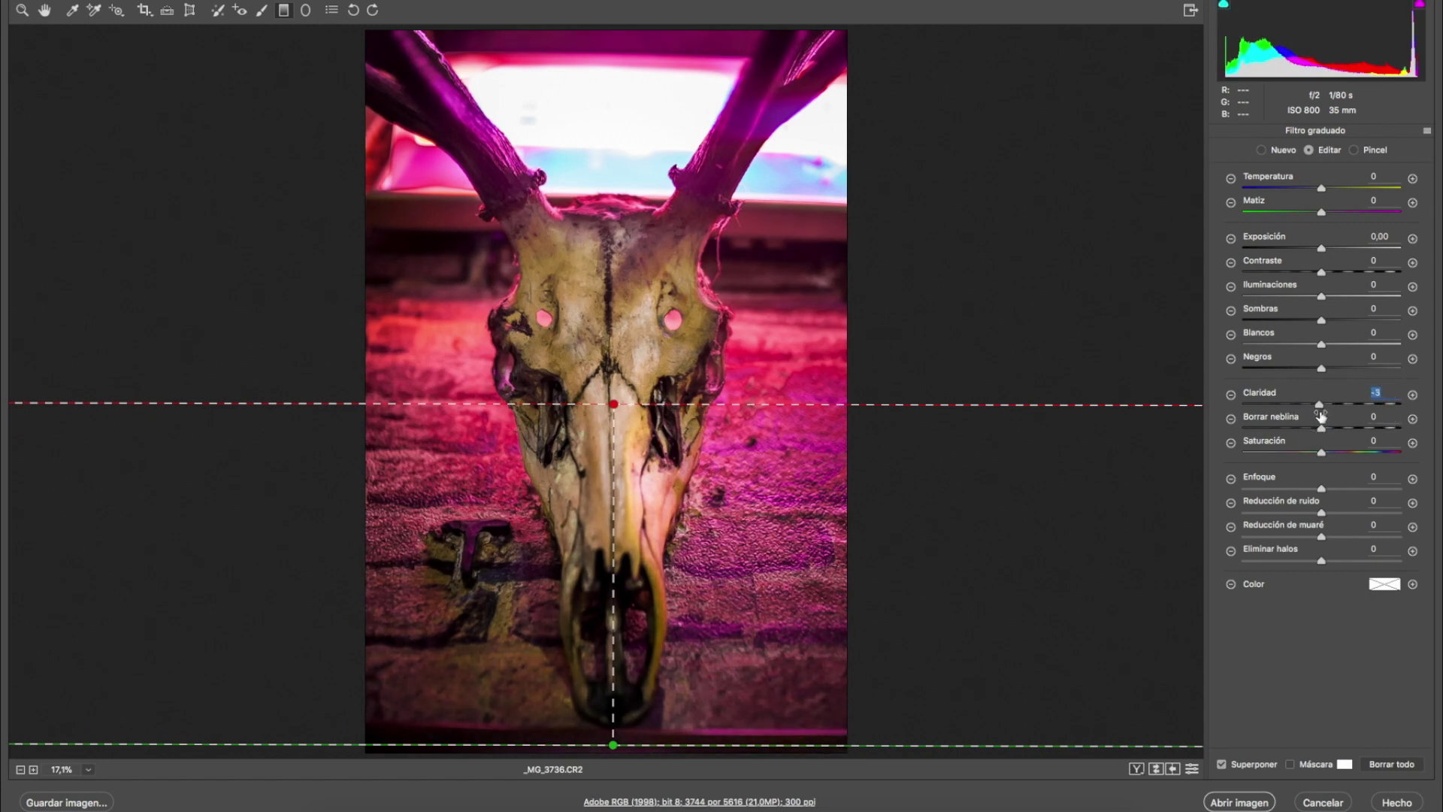
- Set the graduated filter's exposure to +0.70 with clarity at 0, and move its upper end slightly lower on the skull
left_click_drag(1321, 248, 1339, 258)
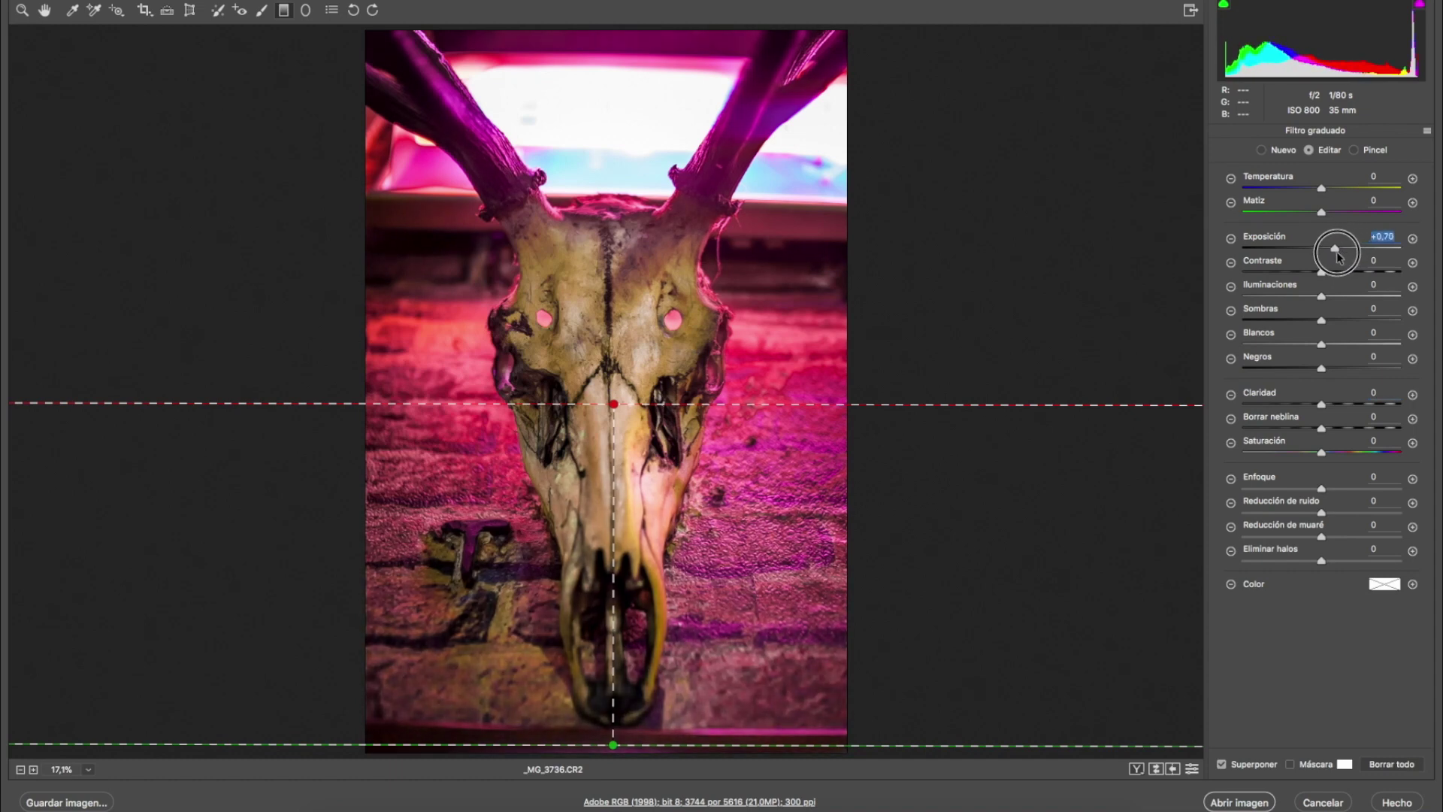
mouse_move(617, 406)
left_mouse_down()
mouse_move(609, 440)
mouse_move(610, 426)
left_mouse_up()
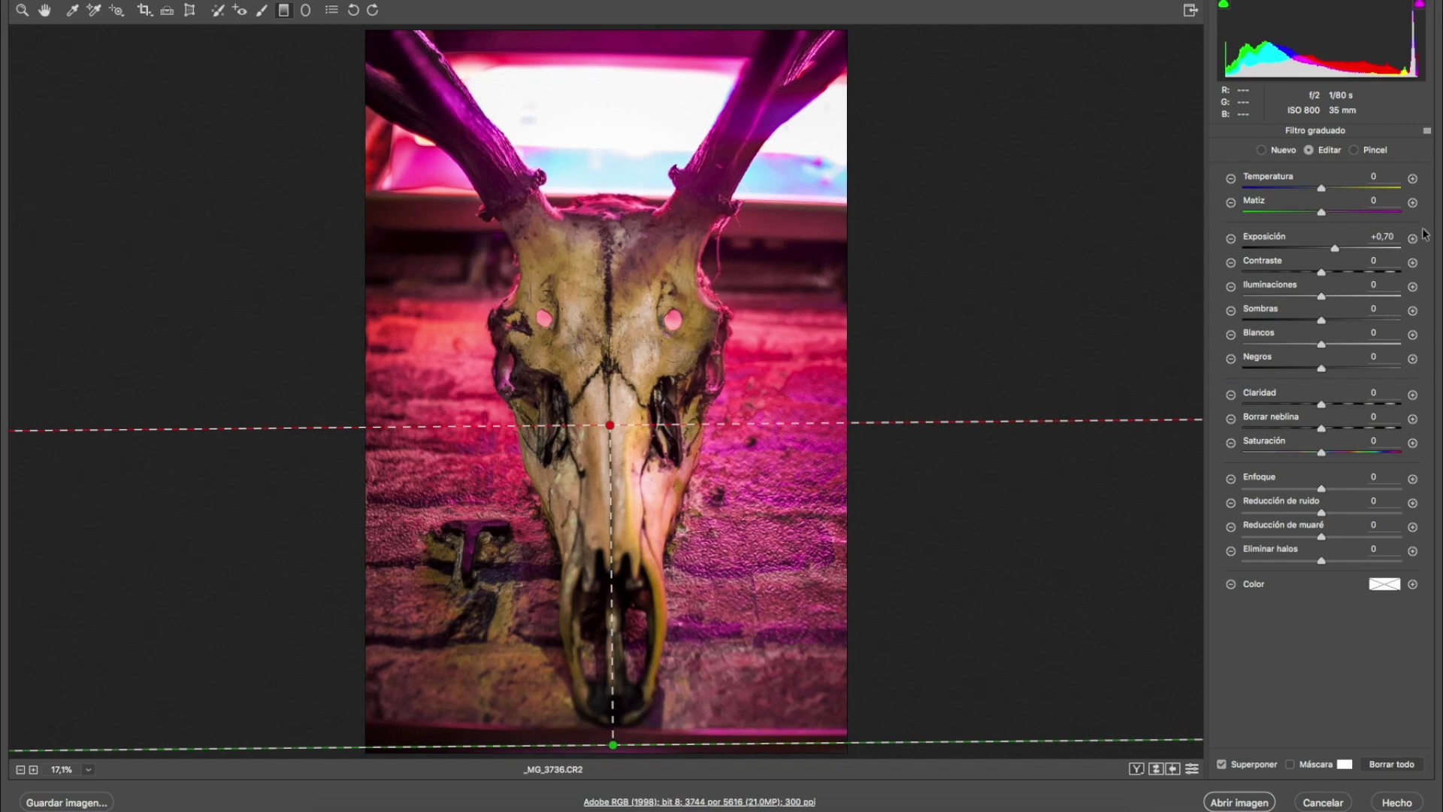
left_click_drag(1321, 188, 1440, 132)
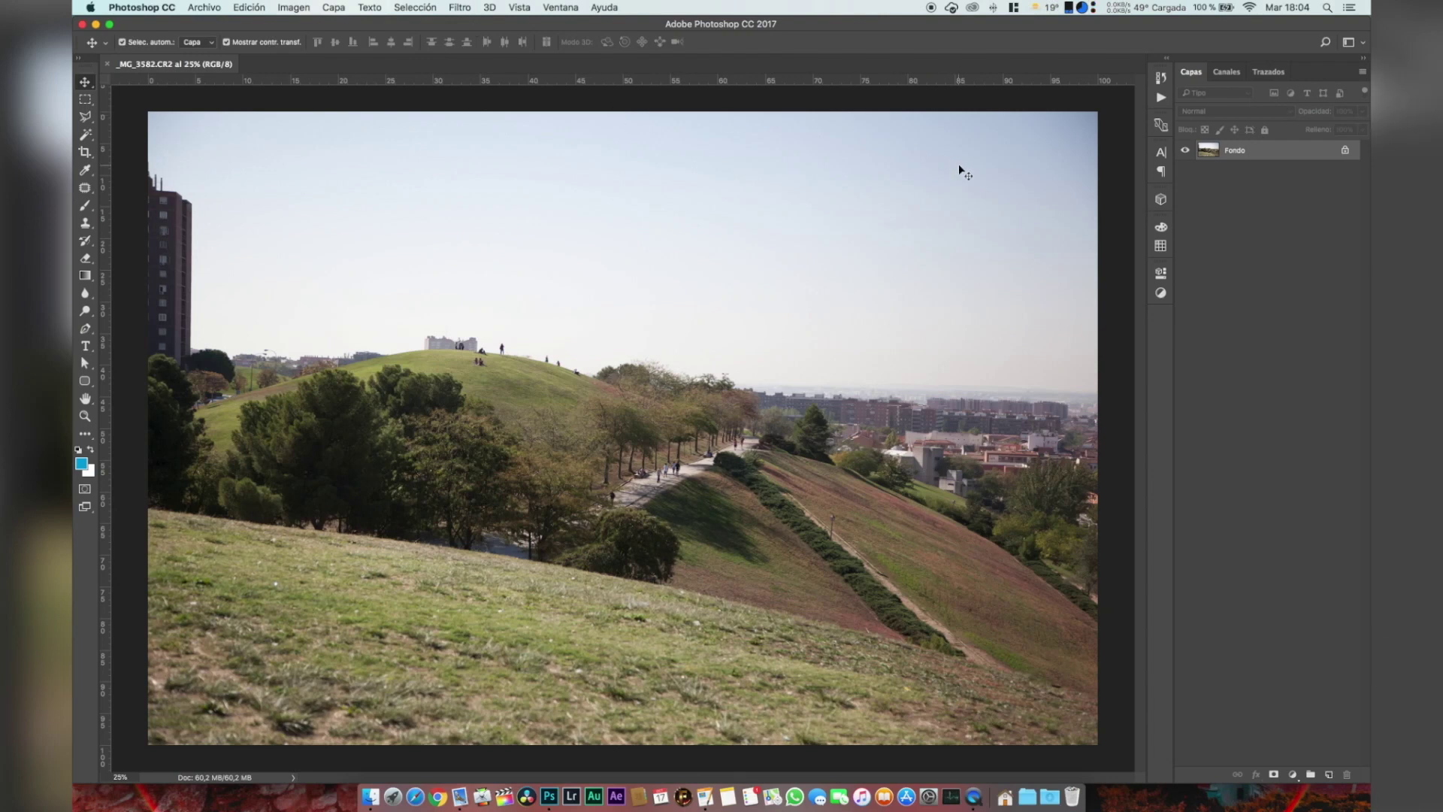
- Convert the landscape photo's background into a regular layer and duplicate it
double_click(1305, 155)
key("Return")
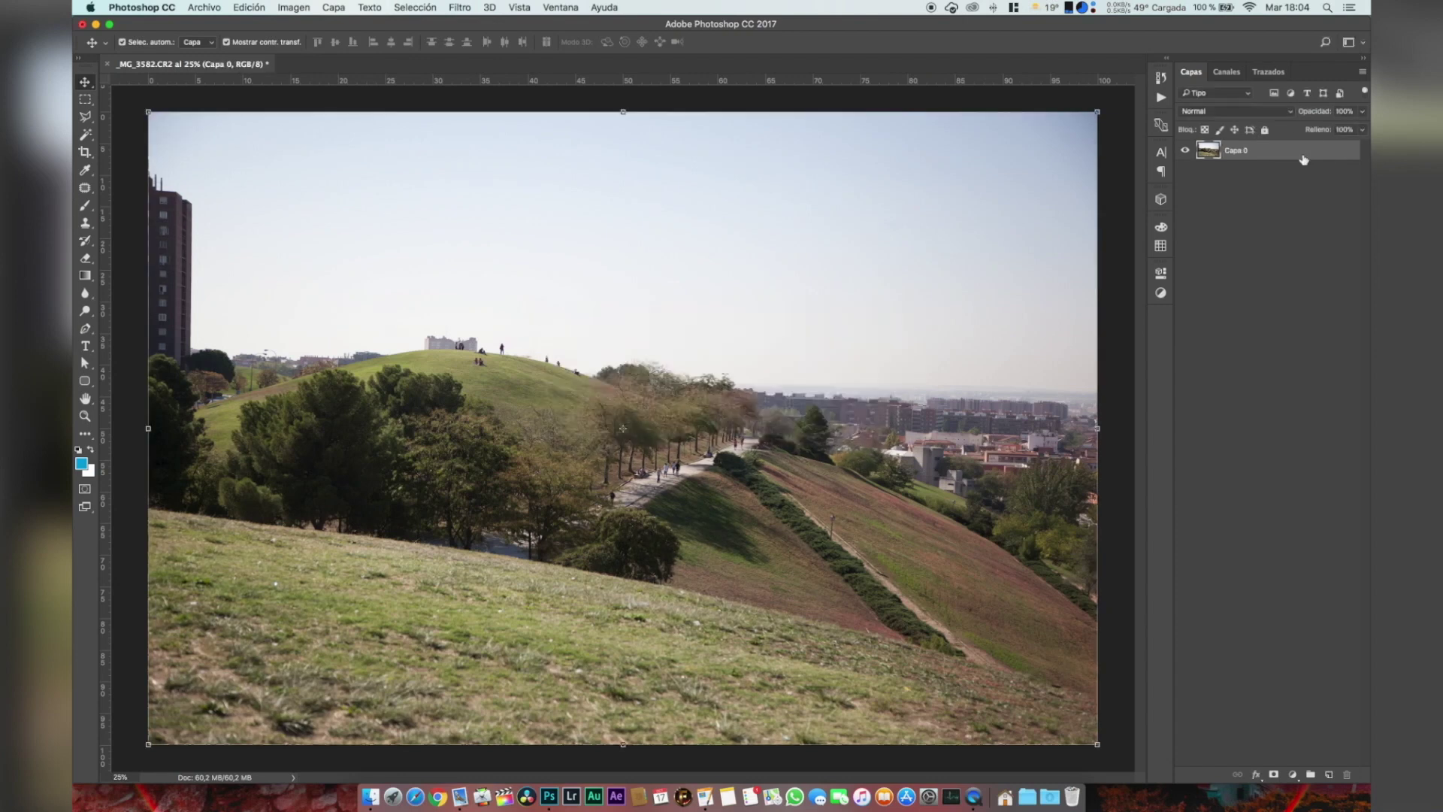
key("super+j")
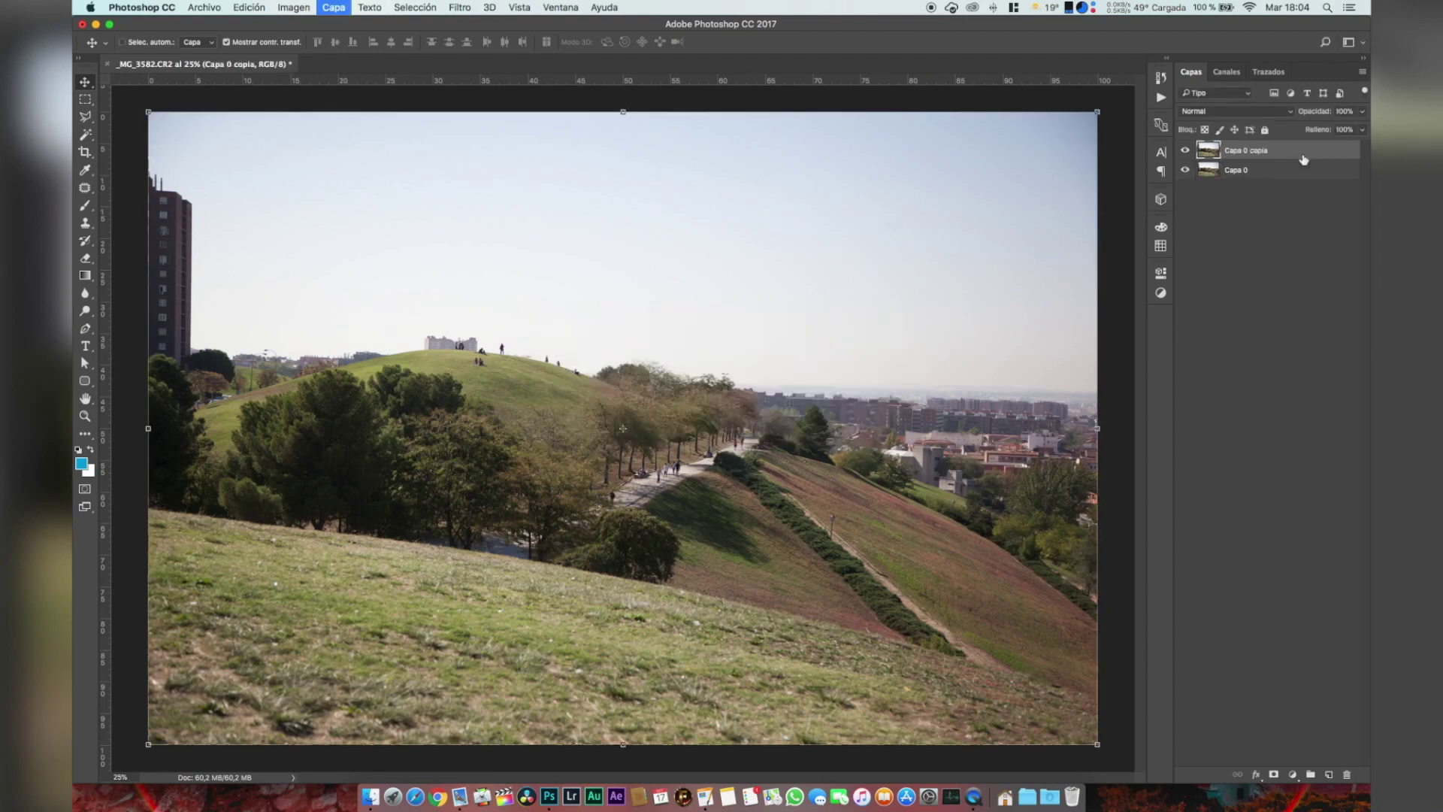
- Add a white layer mask to the duplicated photo layer
right_click(1266, 169)
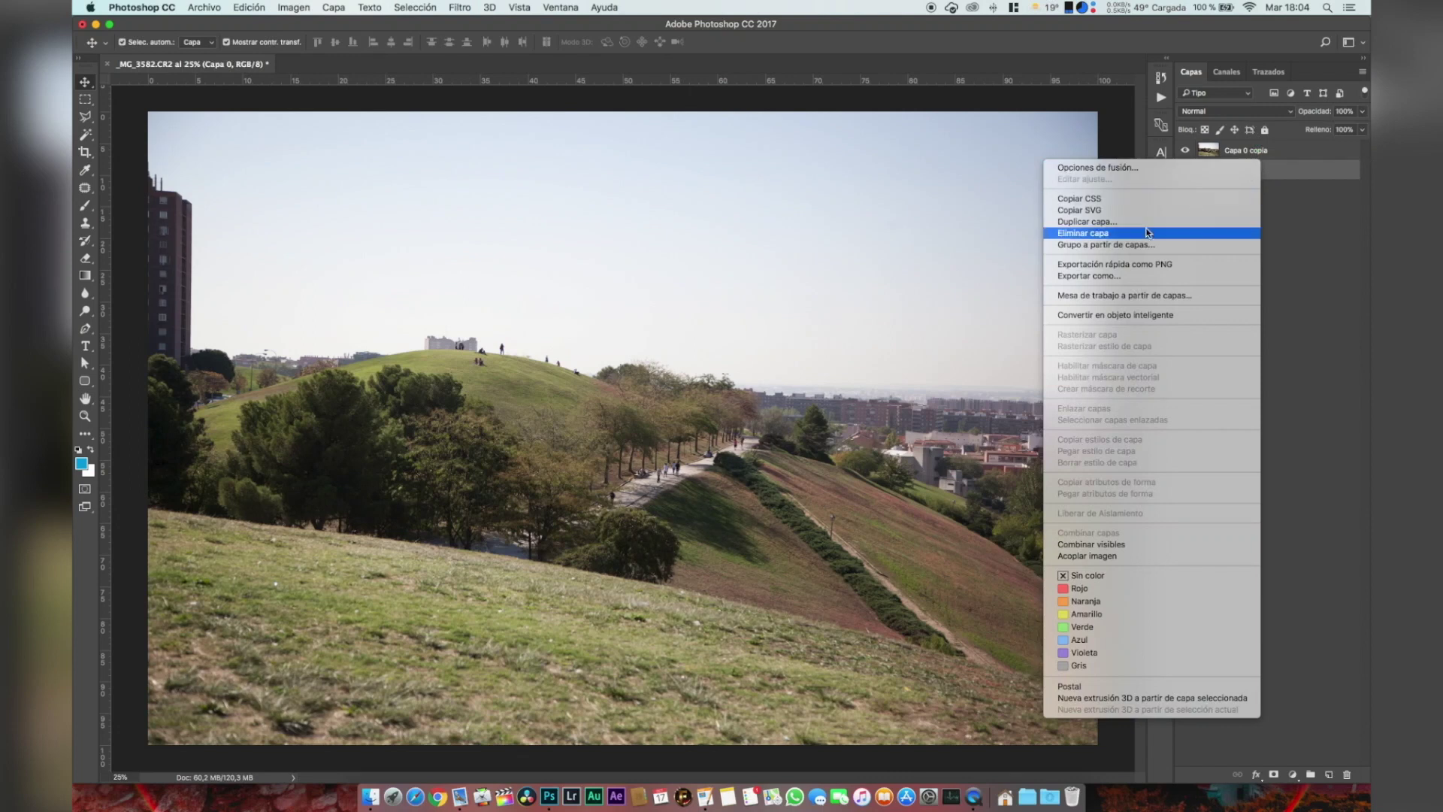
left_click(1314, 210)
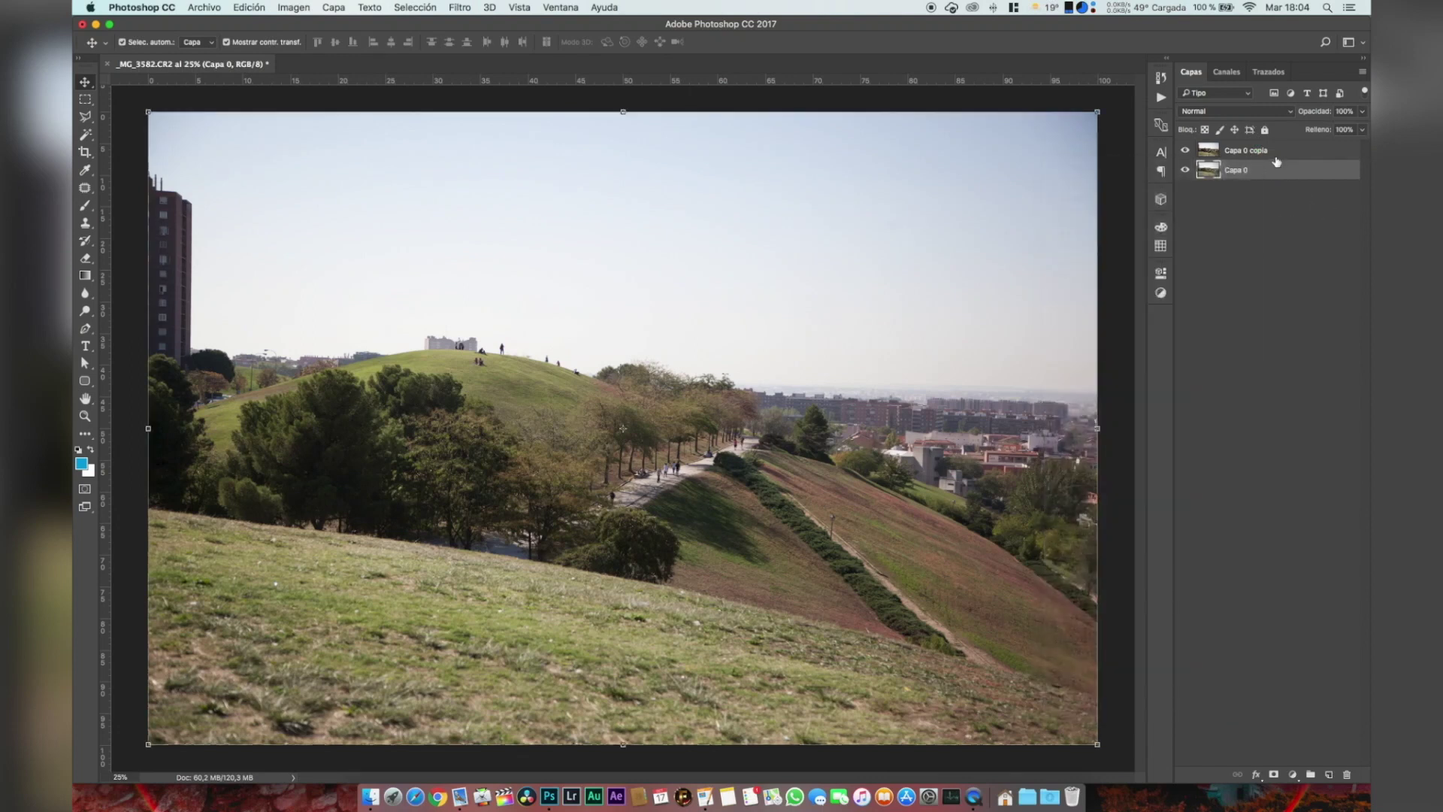
left_click(1268, 158)
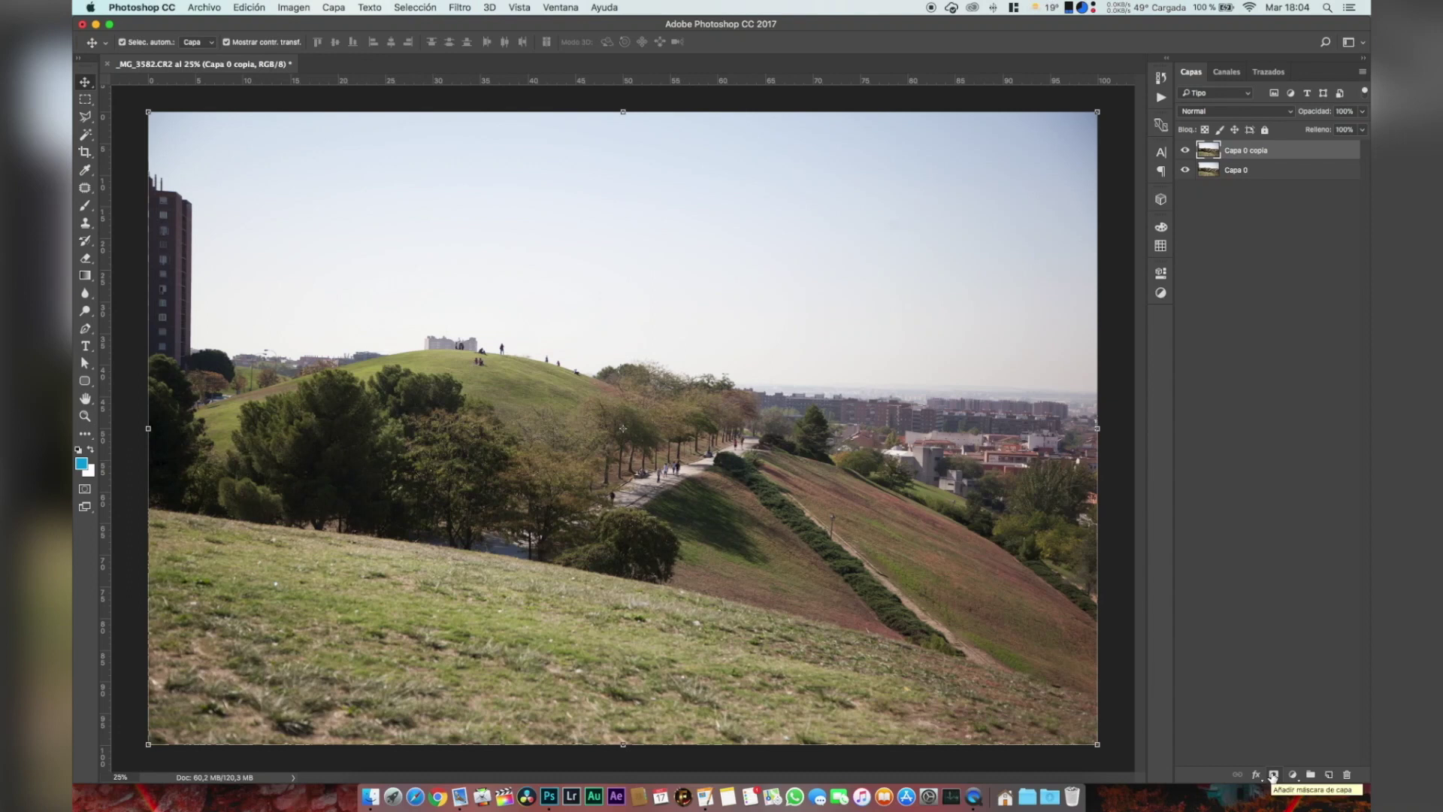
left_click(1273, 775)
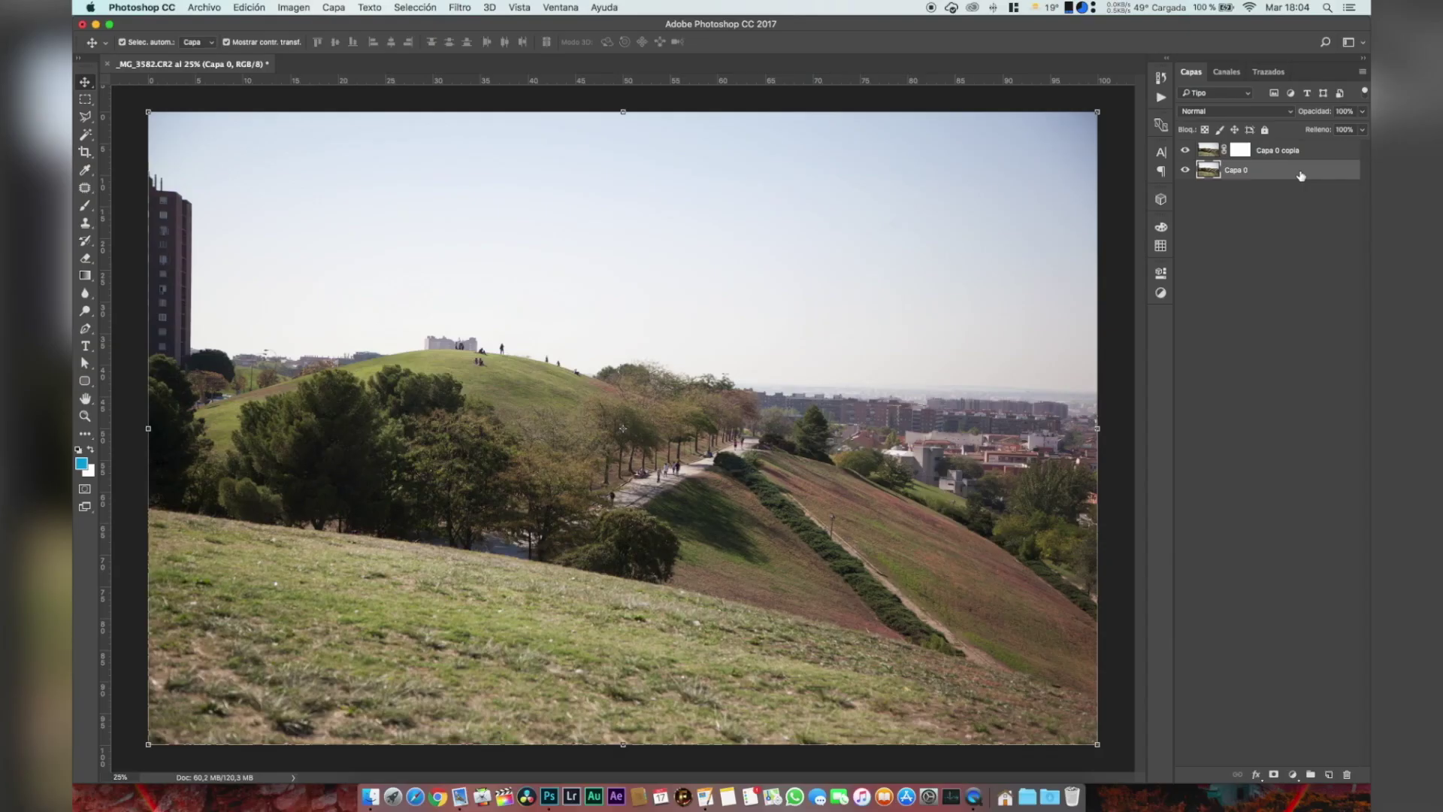
- With the copy hidden, recolour the lower layer with Hue/Saturation, shifting the grass to teal and the sky to pink
left_click(333, 7)
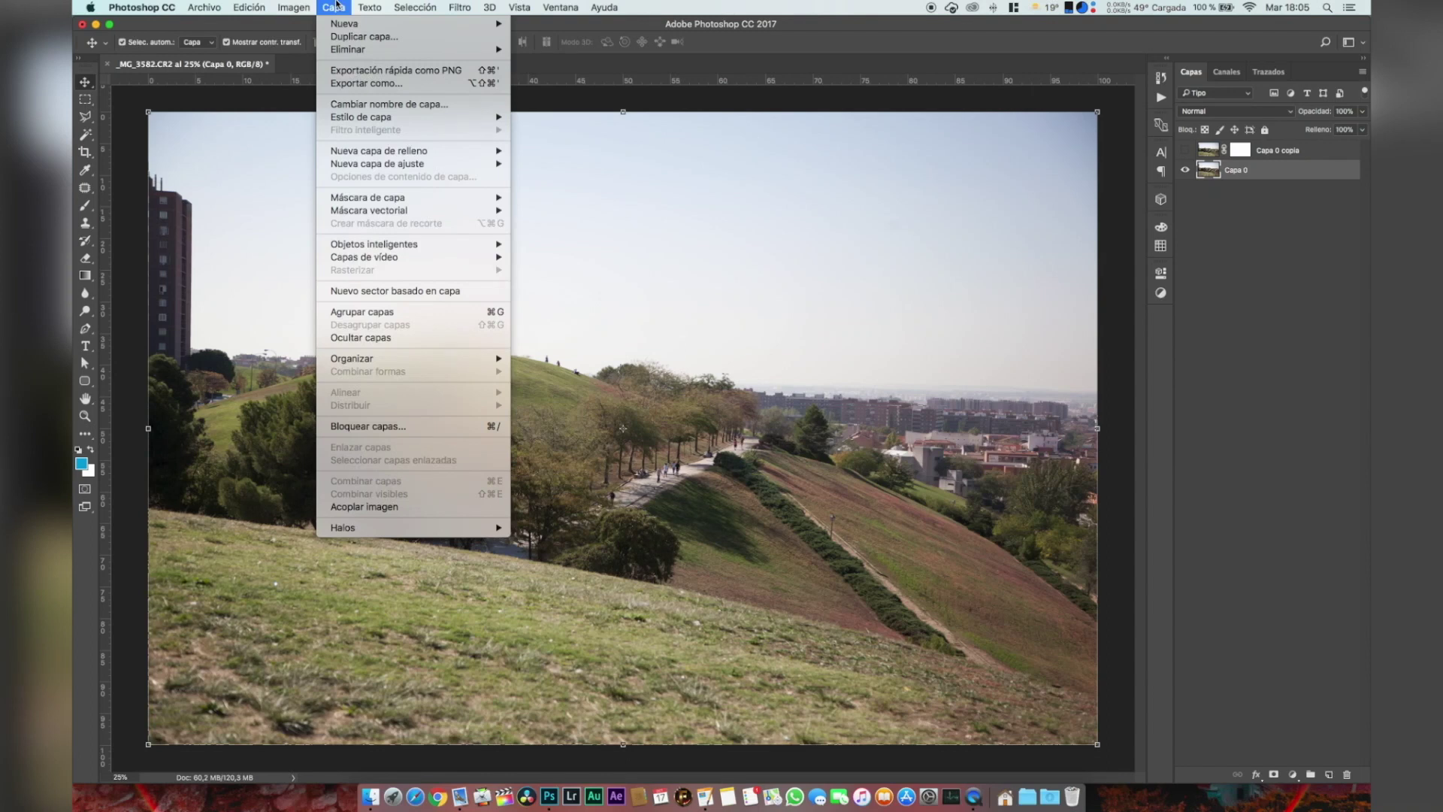
mouse_move(293, 8)
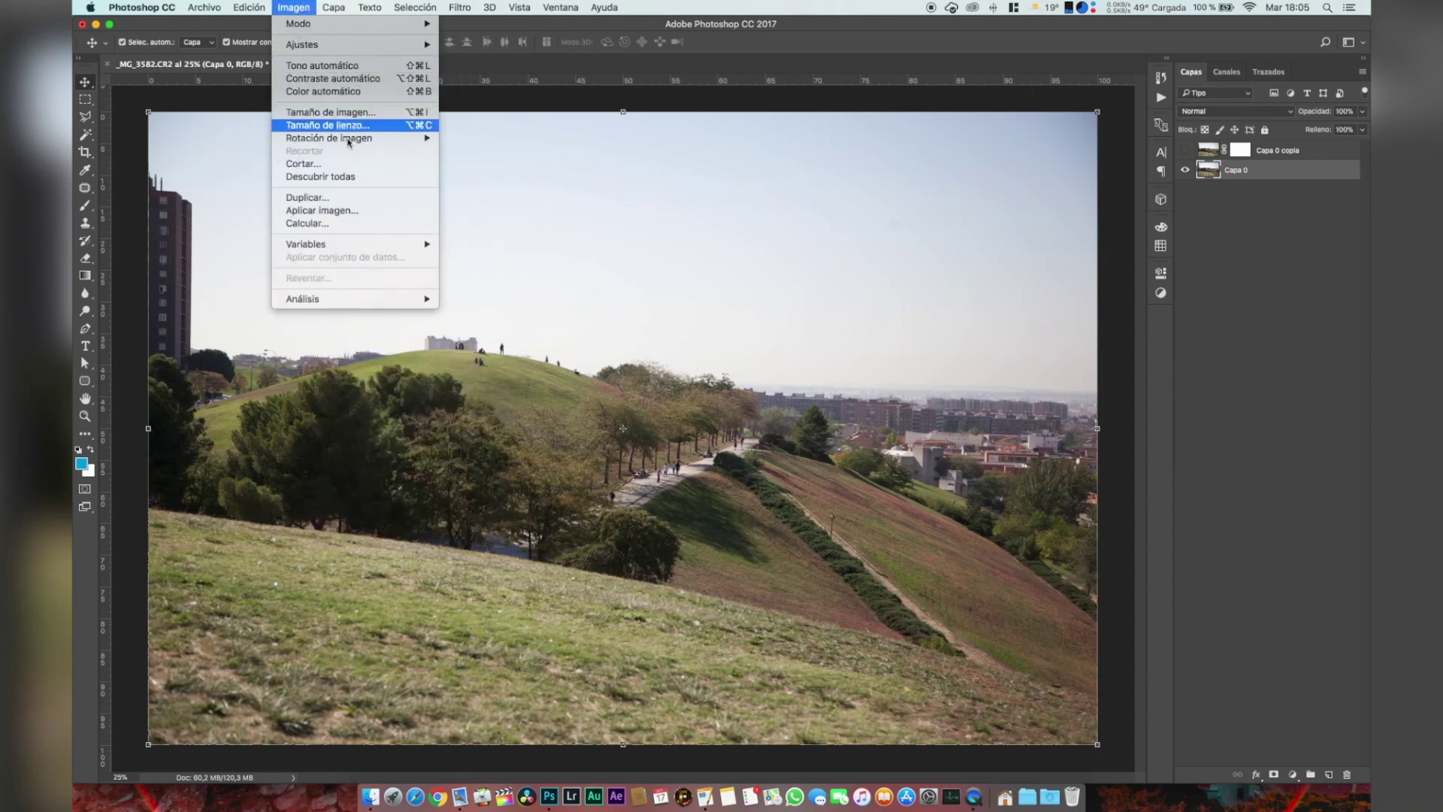
mouse_move(354, 45)
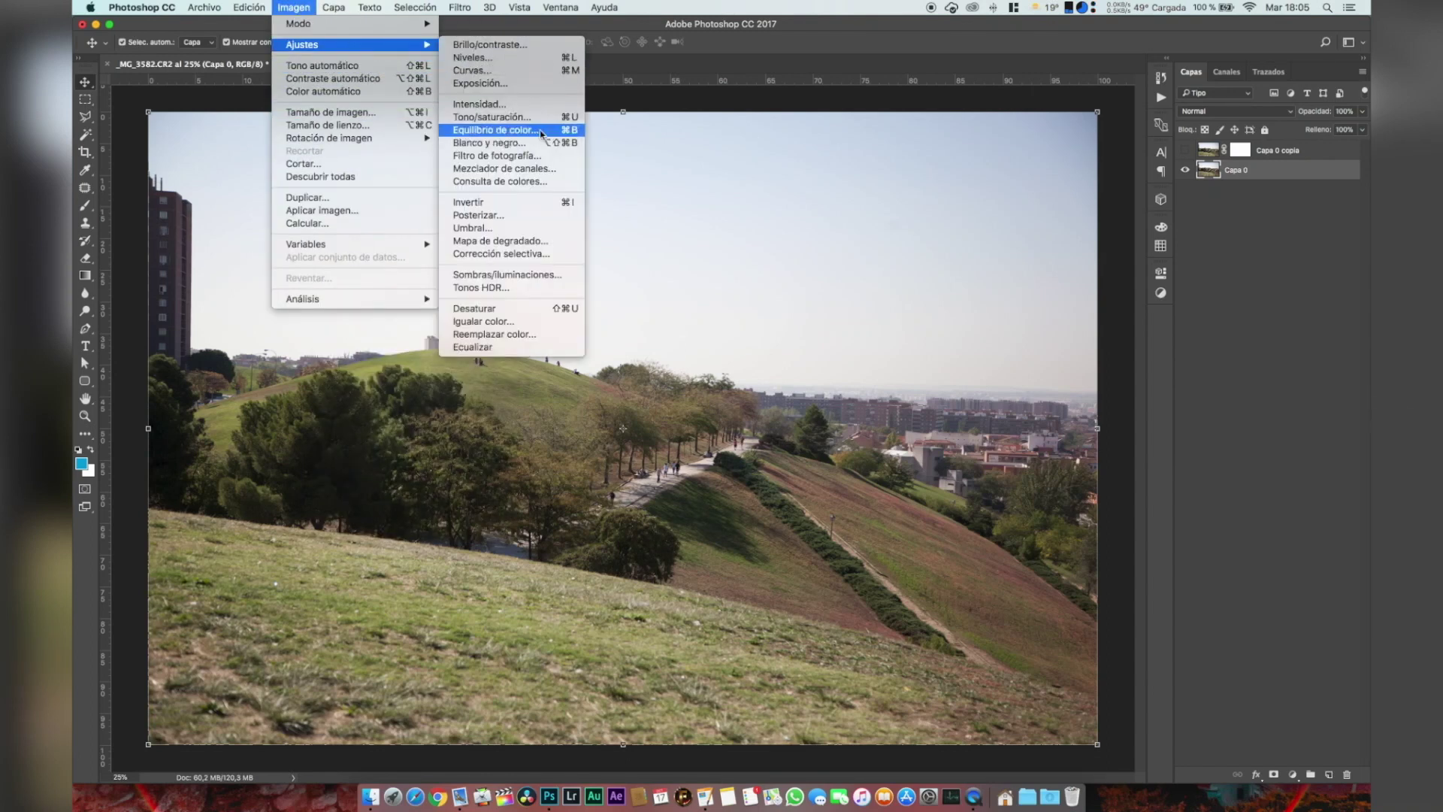
left_click(526, 117)
left_click_drag(710, 361, 739, 365)
left_click(843, 299)
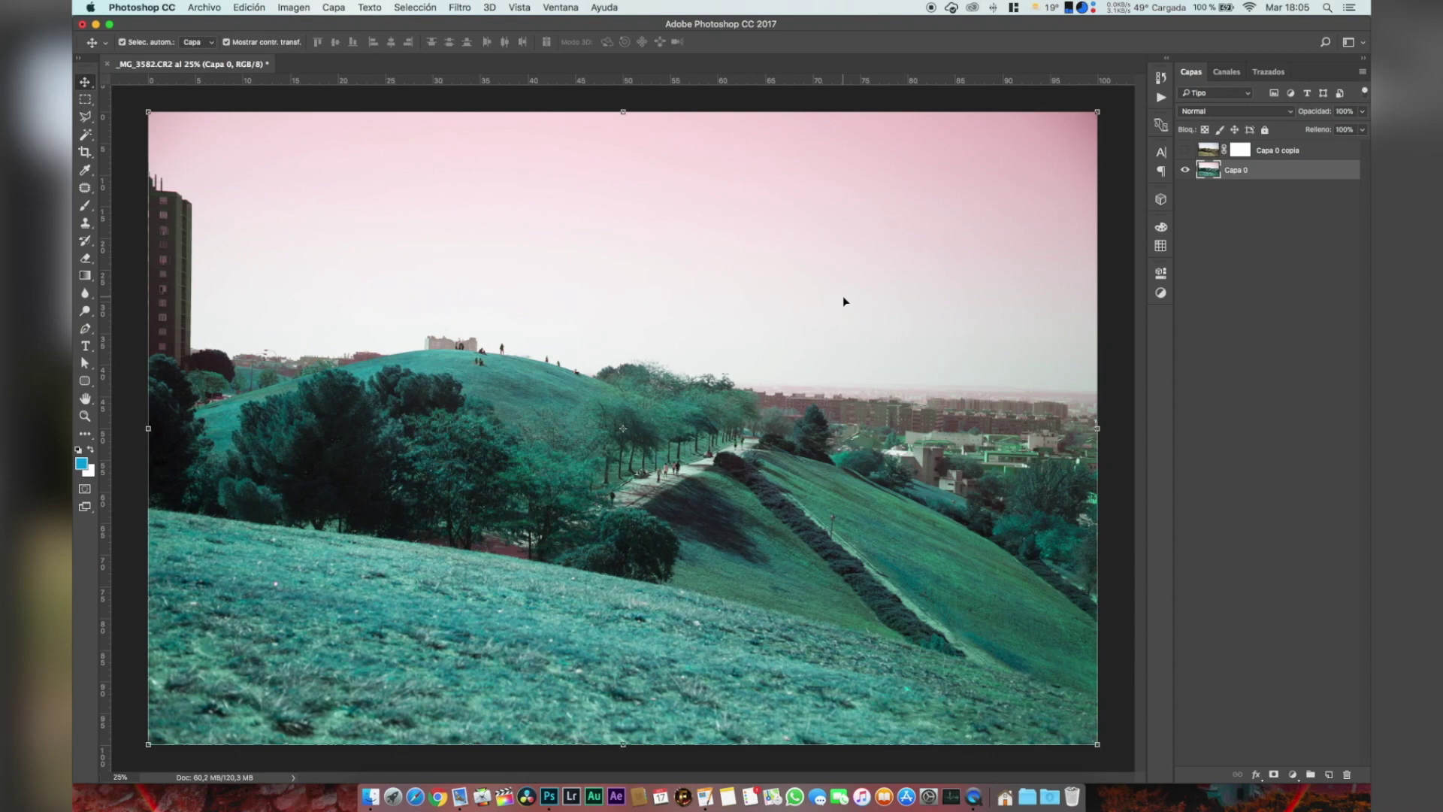
- Show the copy and paint black on its mask with a 423 px hard brush over the city and the right-hand slope
left_click(1186, 150)
left_click(1199, 154)
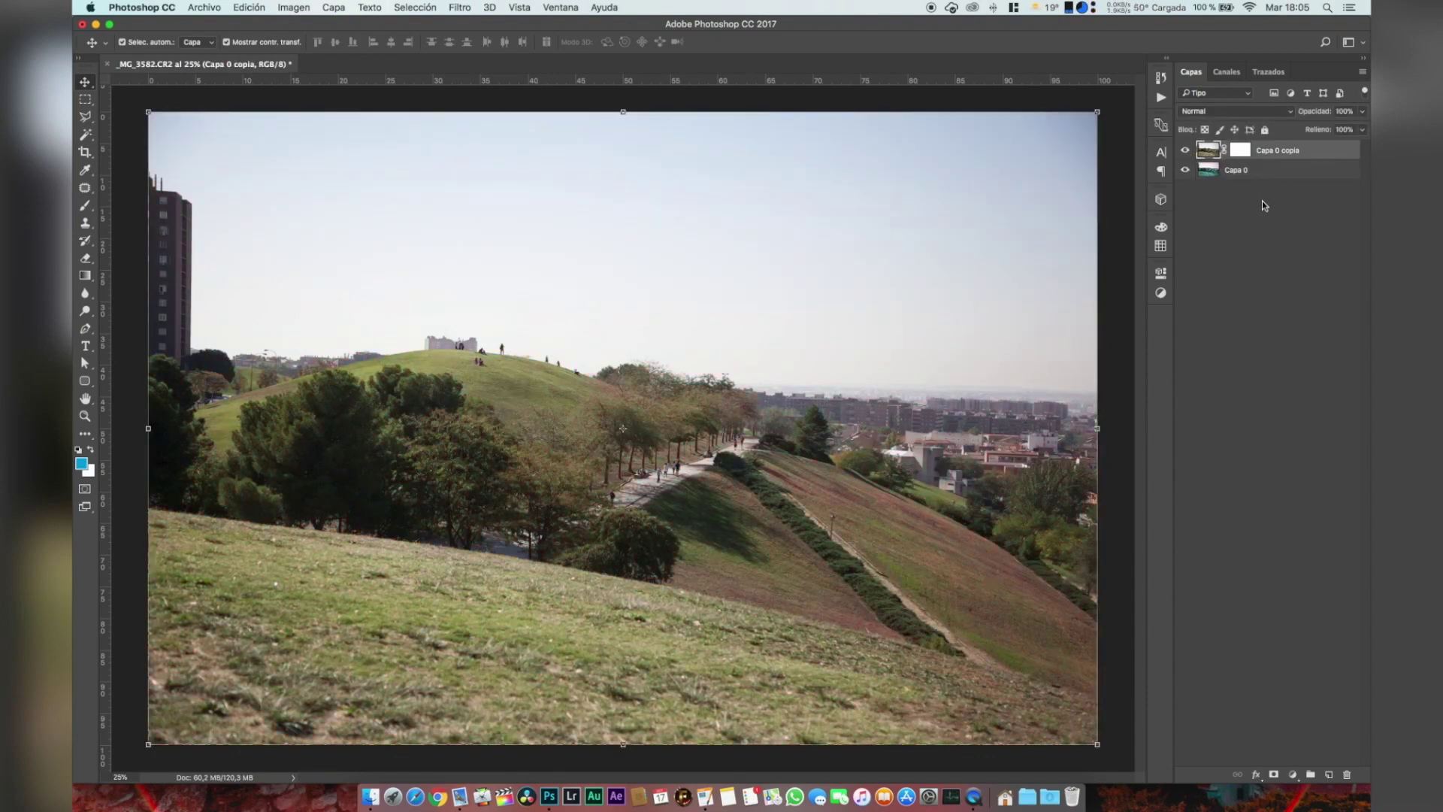
left_click(1241, 150)
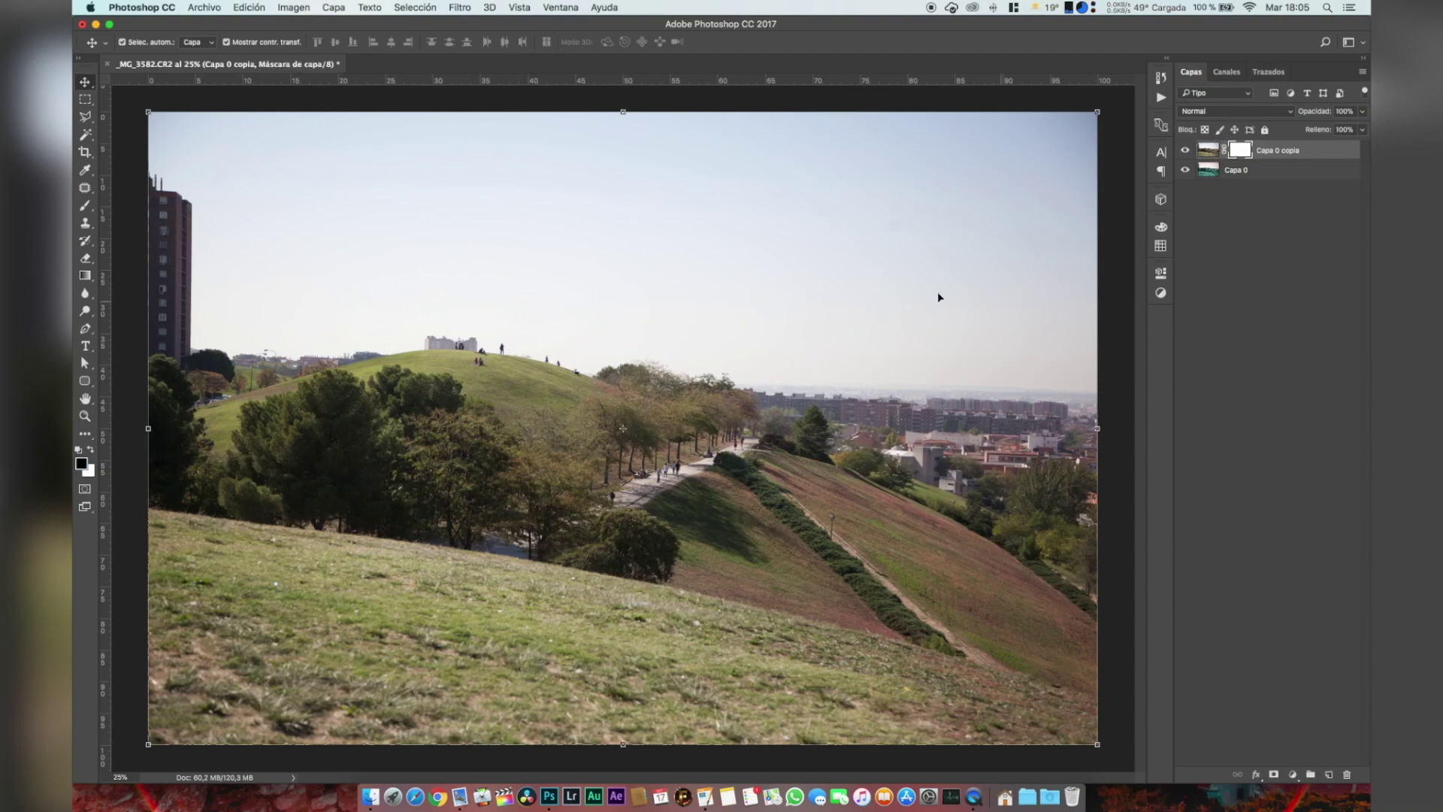
left_click(86, 206)
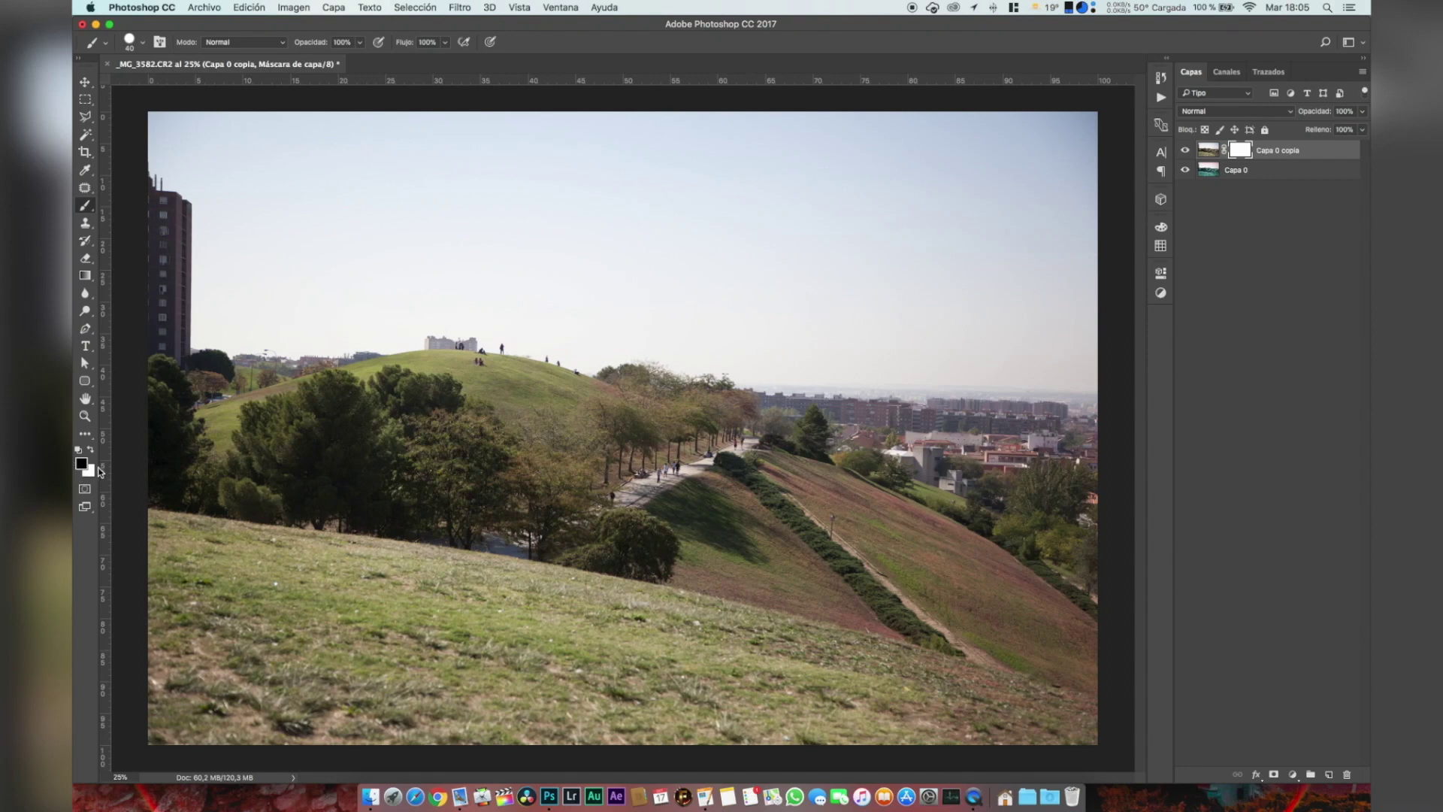
right_click(601, 397)
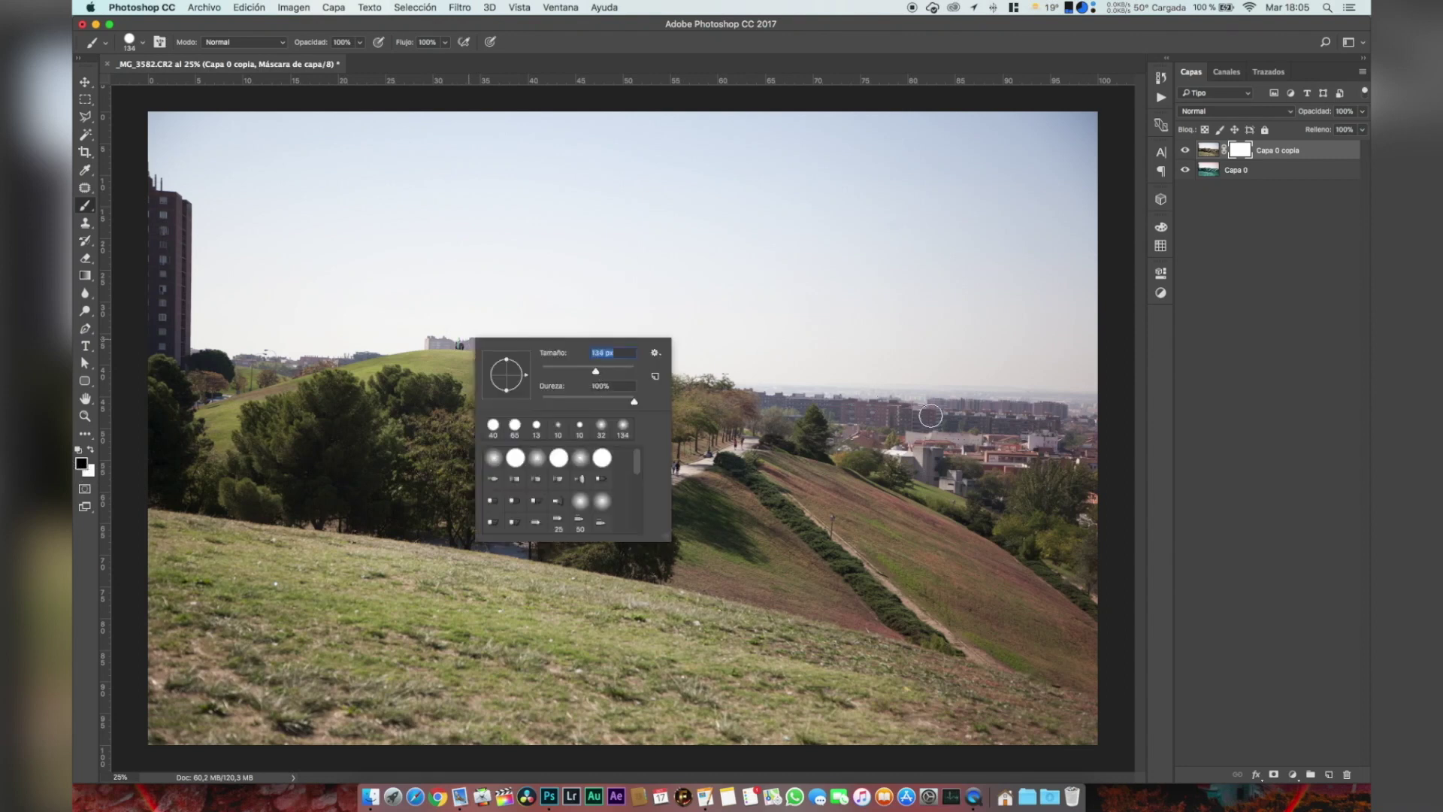
left_click_drag(611, 364, 621, 367)
left_click(925, 339)
mouse_move(925, 339)
left_mouse_down()
mouse_move(1016, 406)
mouse_move(867, 442)
mouse_move(909, 482)
mouse_move(1112, 495)
mouse_move(1248, 527)
mouse_move(1011, 568)
mouse_move(1078, 598)
left_mouse_up()
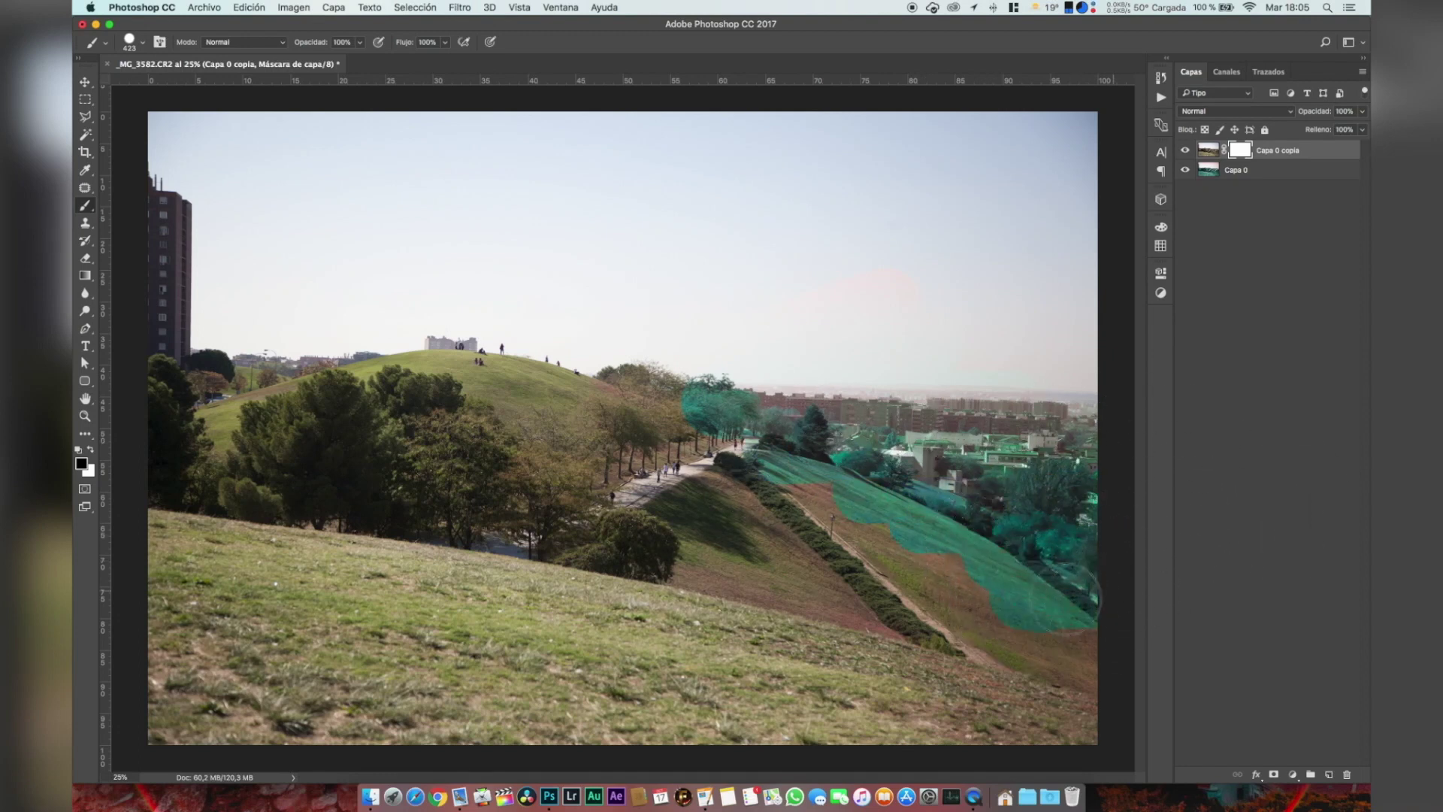
- Inspect the mask with the lower layer hidden and paint the copy back over the sky and horizon, with the lower layer shown again
left_click(1186, 170)
key("backslash")
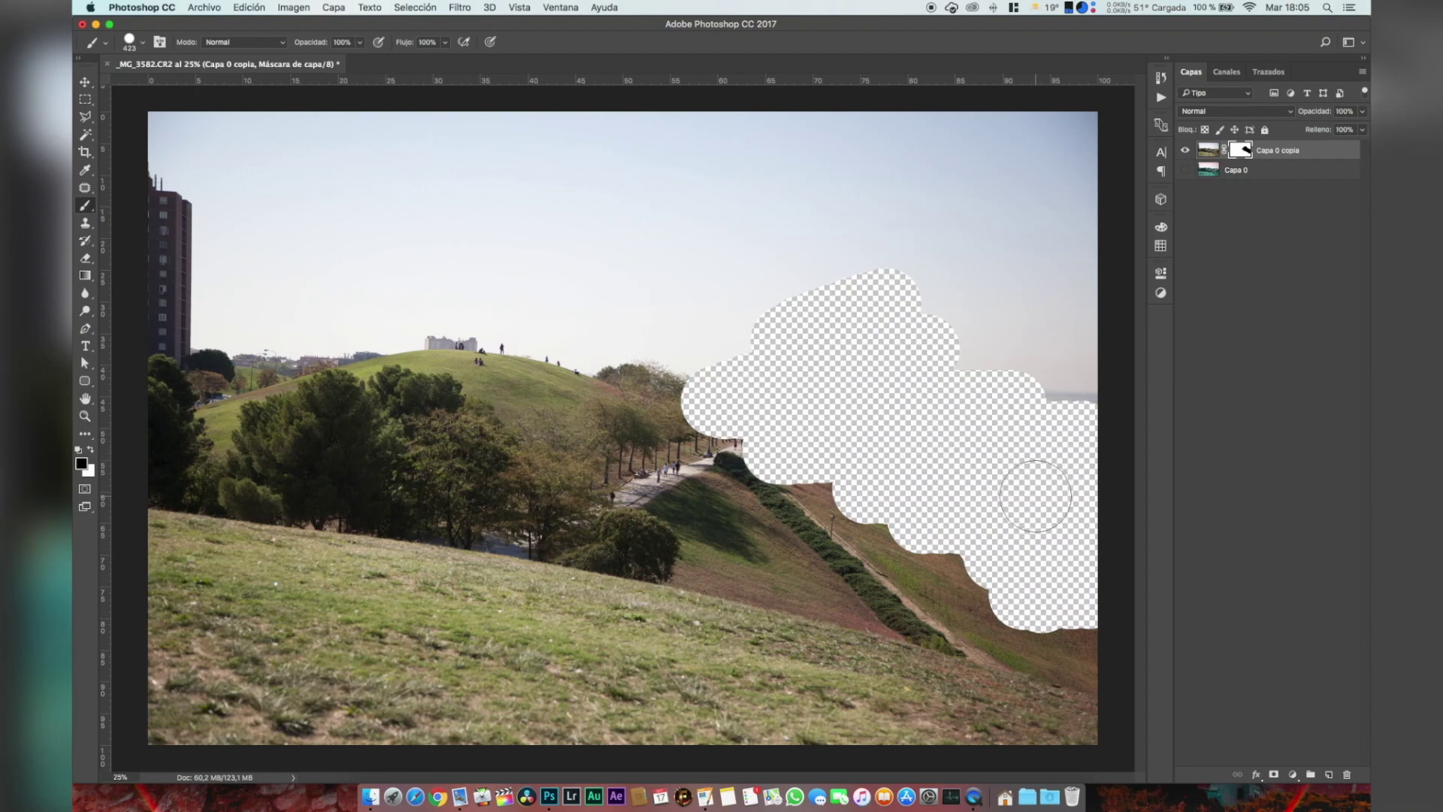
mouse_move(811, 321)
left_mouse_down()
mouse_move(854, 274)
mouse_move(870, 331)
mouse_move(886, 274)
mouse_move(1135, 335)
mouse_move(786, 354)
mouse_move(680, 422)
left_mouse_up()
key("s")
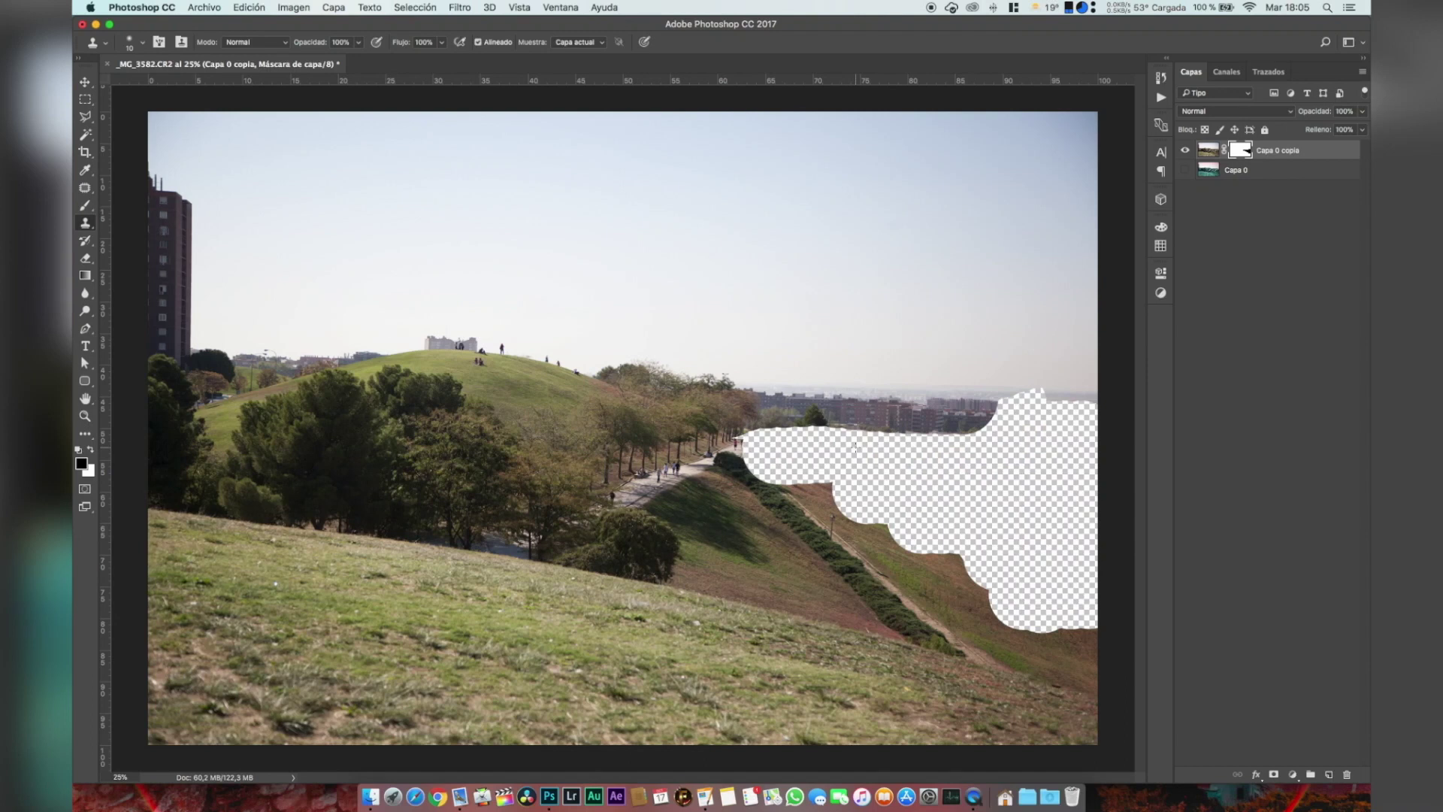
key("b")
mouse_move(855, 447)
left_mouse_down()
mouse_move(970, 436)
mouse_move(797, 443)
left_mouse_up()
left_click(1186, 169)
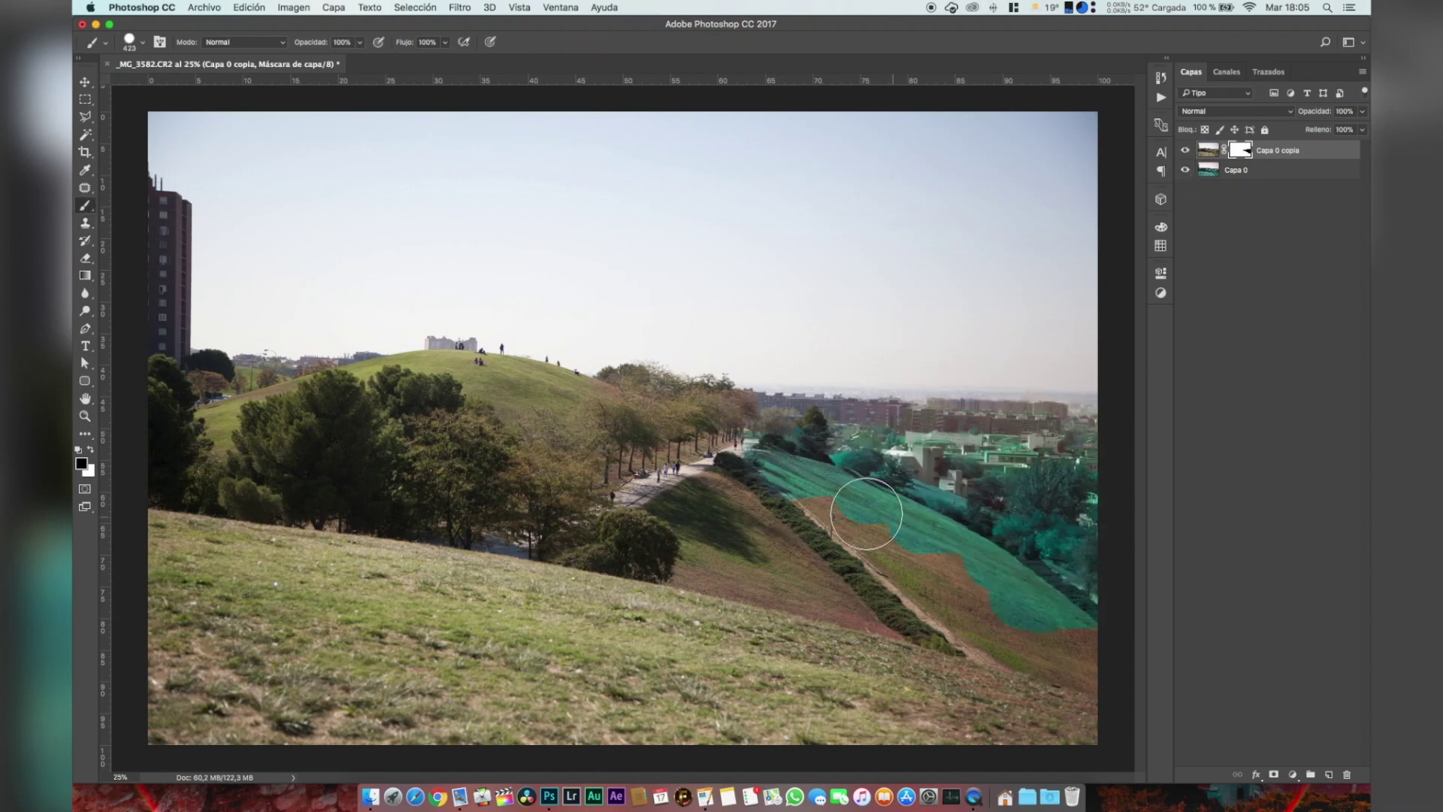
- Extend the mask painting over the rest of the right-hand slope and, with a softer brush, across the foreground grass
left_click_drag(980, 612, 1066, 570)
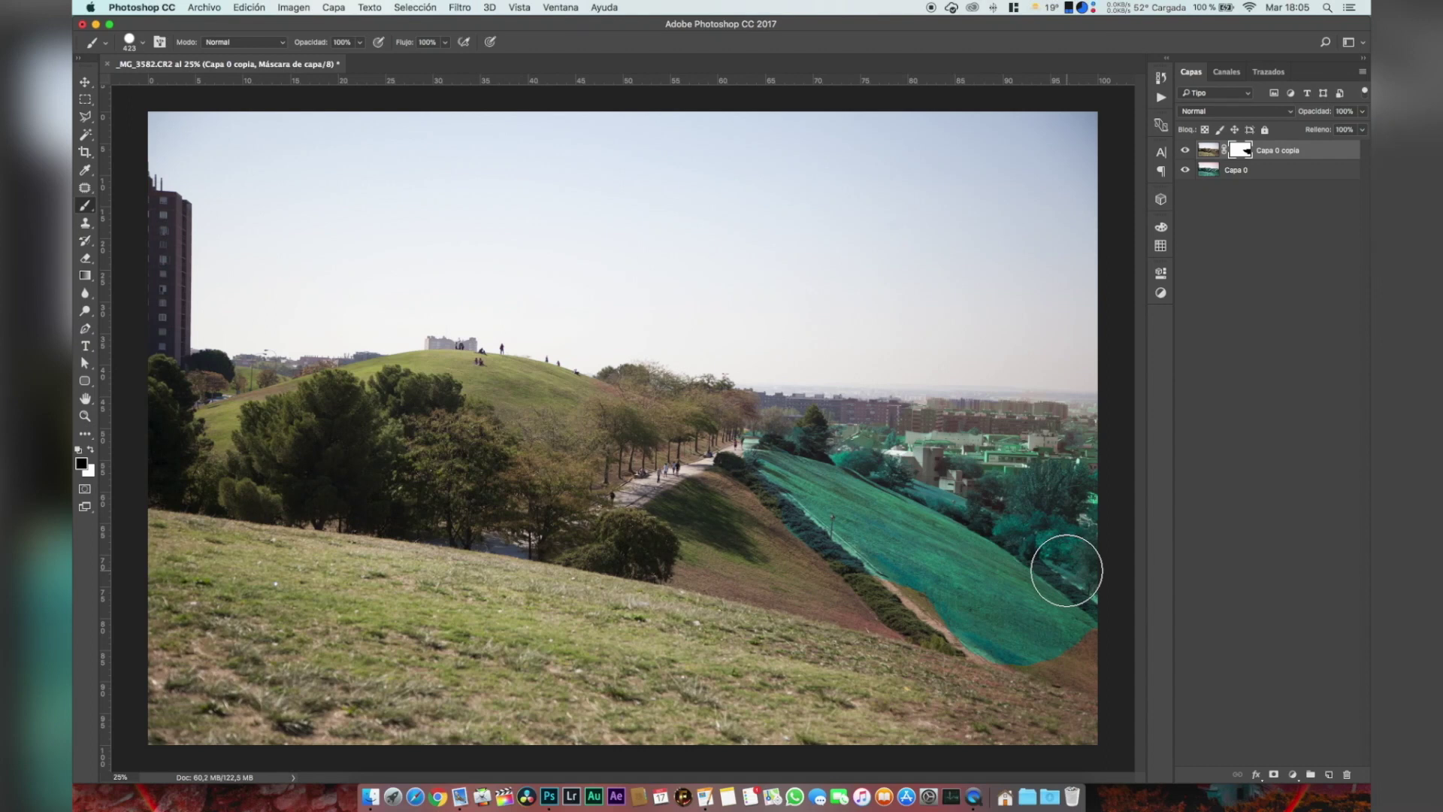
right_click(935, 642)
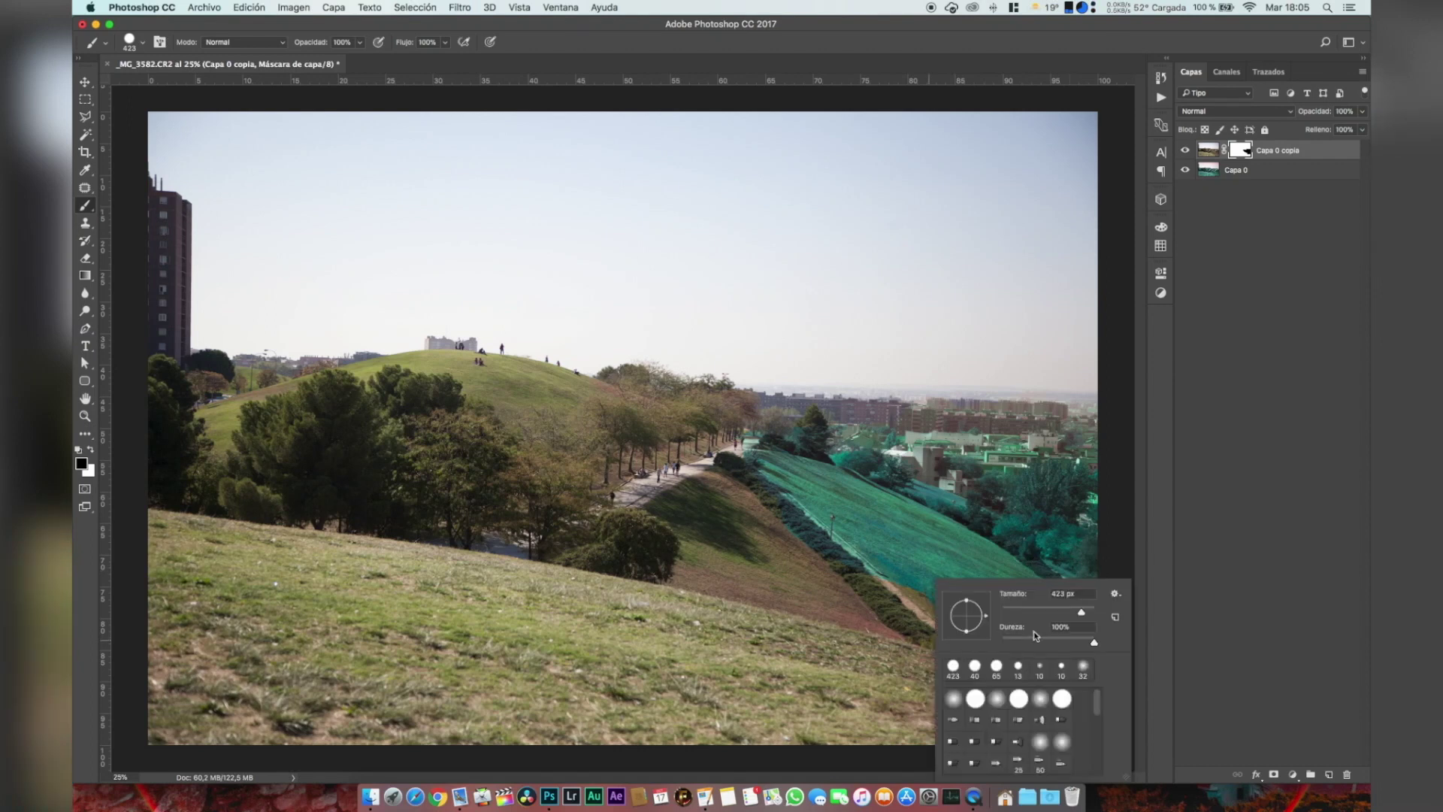
left_click_drag(1044, 632, 981, 641)
mouse_move(729, 571)
left_mouse_down()
mouse_move(769, 549)
mouse_move(714, 493)
mouse_move(896, 649)
mouse_move(853, 584)
mouse_move(1120, 650)
mouse_move(931, 687)
mouse_move(629, 676)
mouse_move(1018, 692)
mouse_move(716, 731)
mouse_move(124, 695)
mouse_move(190, 746)
mouse_move(179, 673)
mouse_move(606, 705)
mouse_move(366, 691)
mouse_move(244, 659)
mouse_move(202, 629)
mouse_move(629, 664)
mouse_move(245, 628)
mouse_move(210, 607)
mouse_move(228, 575)
mouse_move(790, 623)
mouse_move(548, 617)
mouse_move(193, 530)
mouse_move(728, 562)
mouse_move(635, 538)
left_mouse_up()
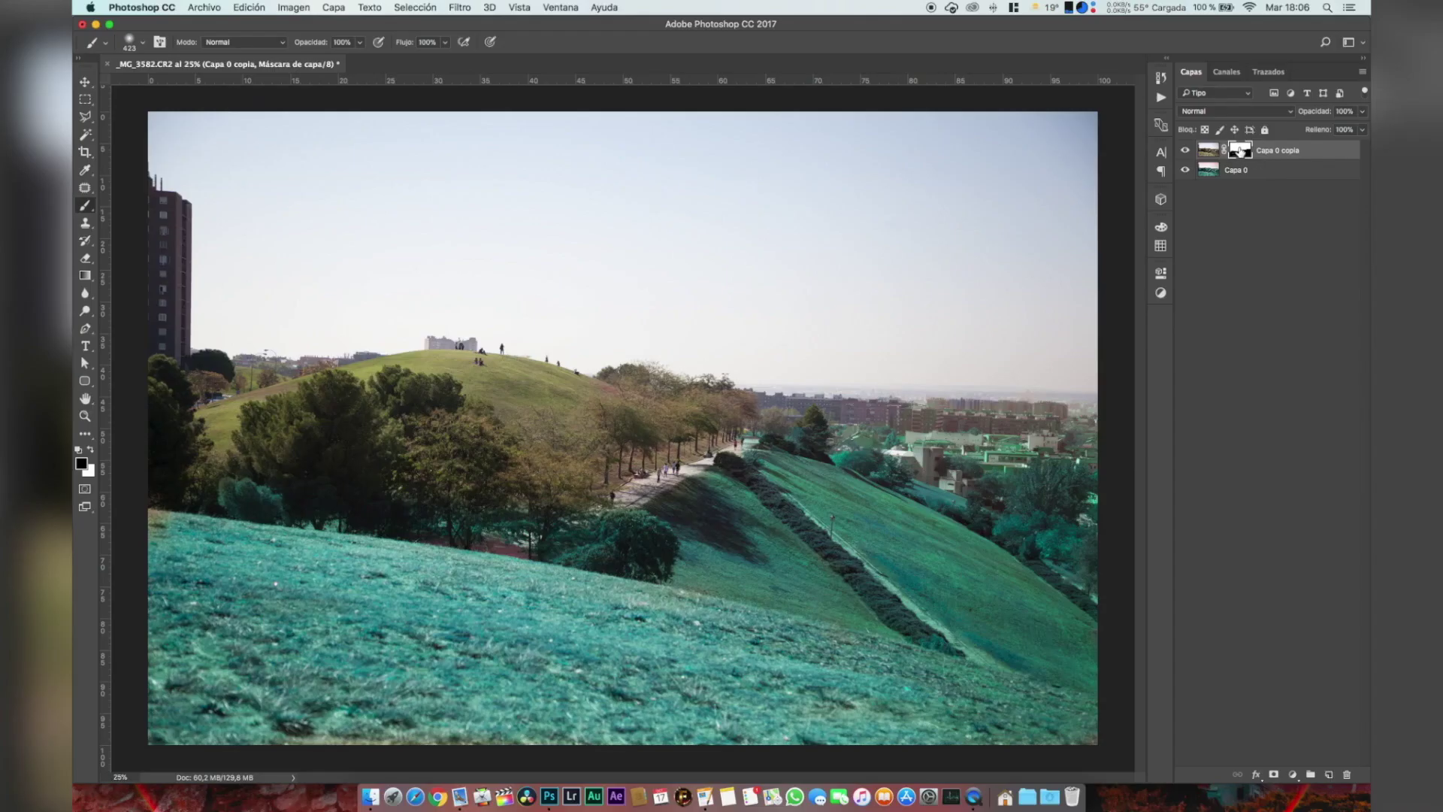
- Delete the copy's layer mask and the recoloured lower layer, leaving the copy visible
right_click(1241, 153)
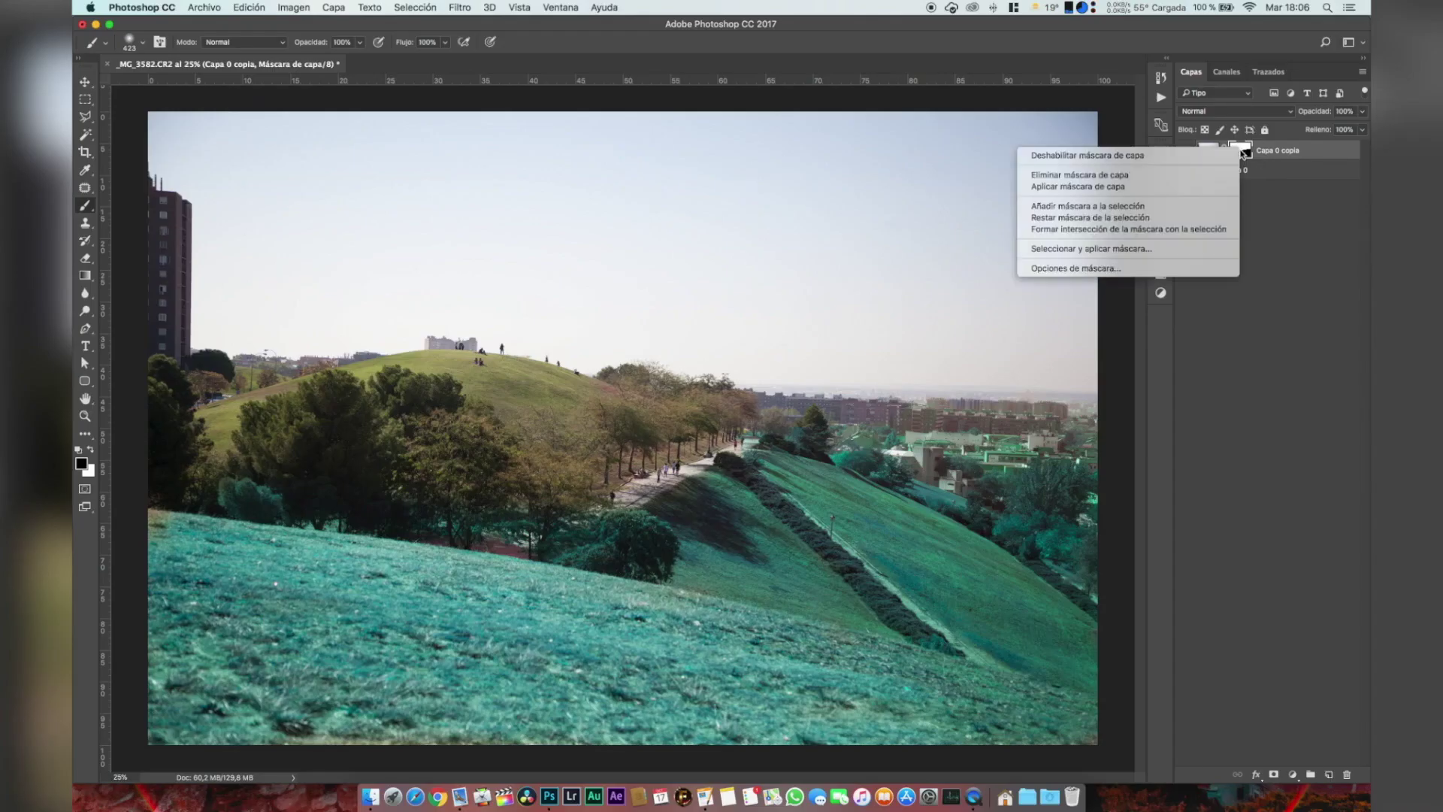
left_click(1103, 175)
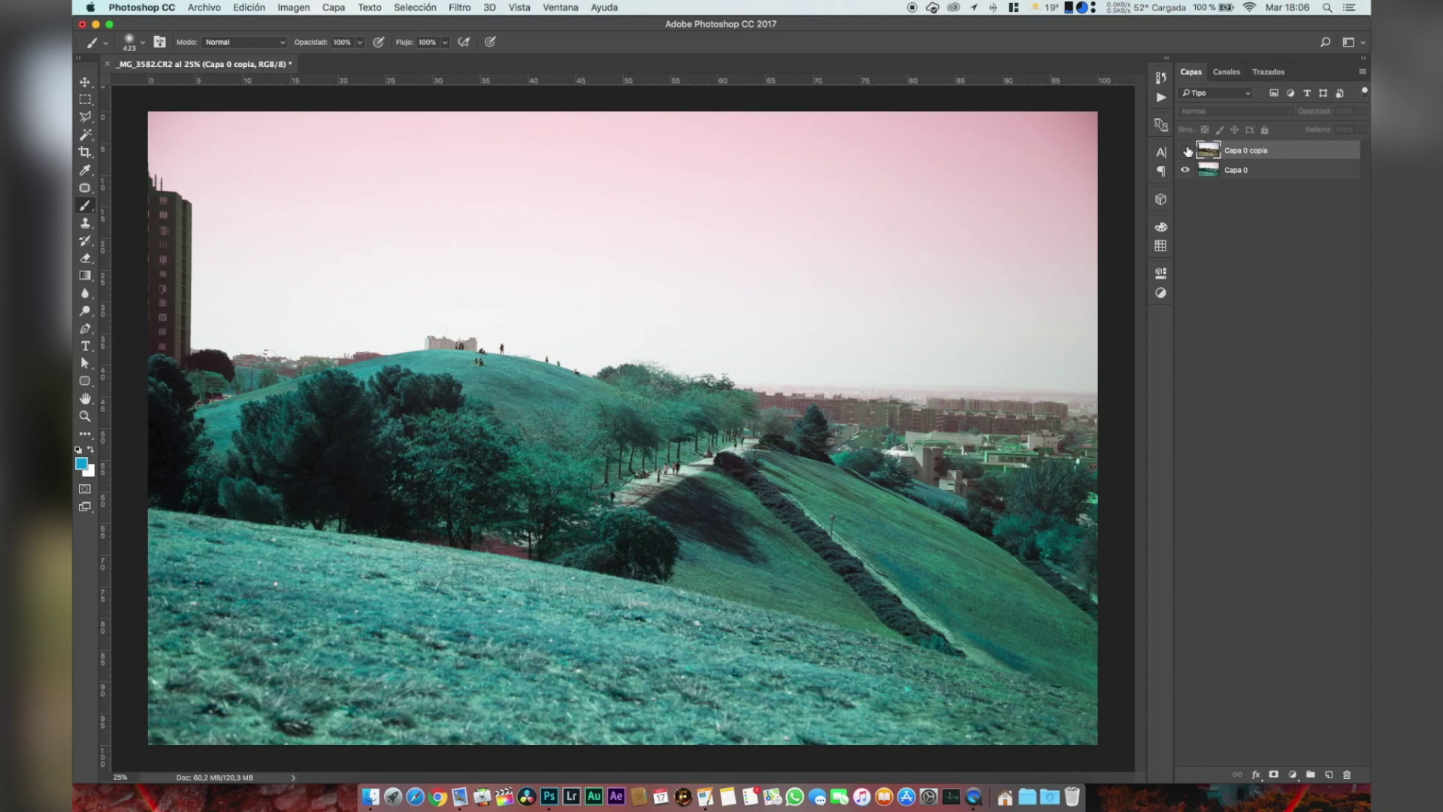
left_click(1186, 150)
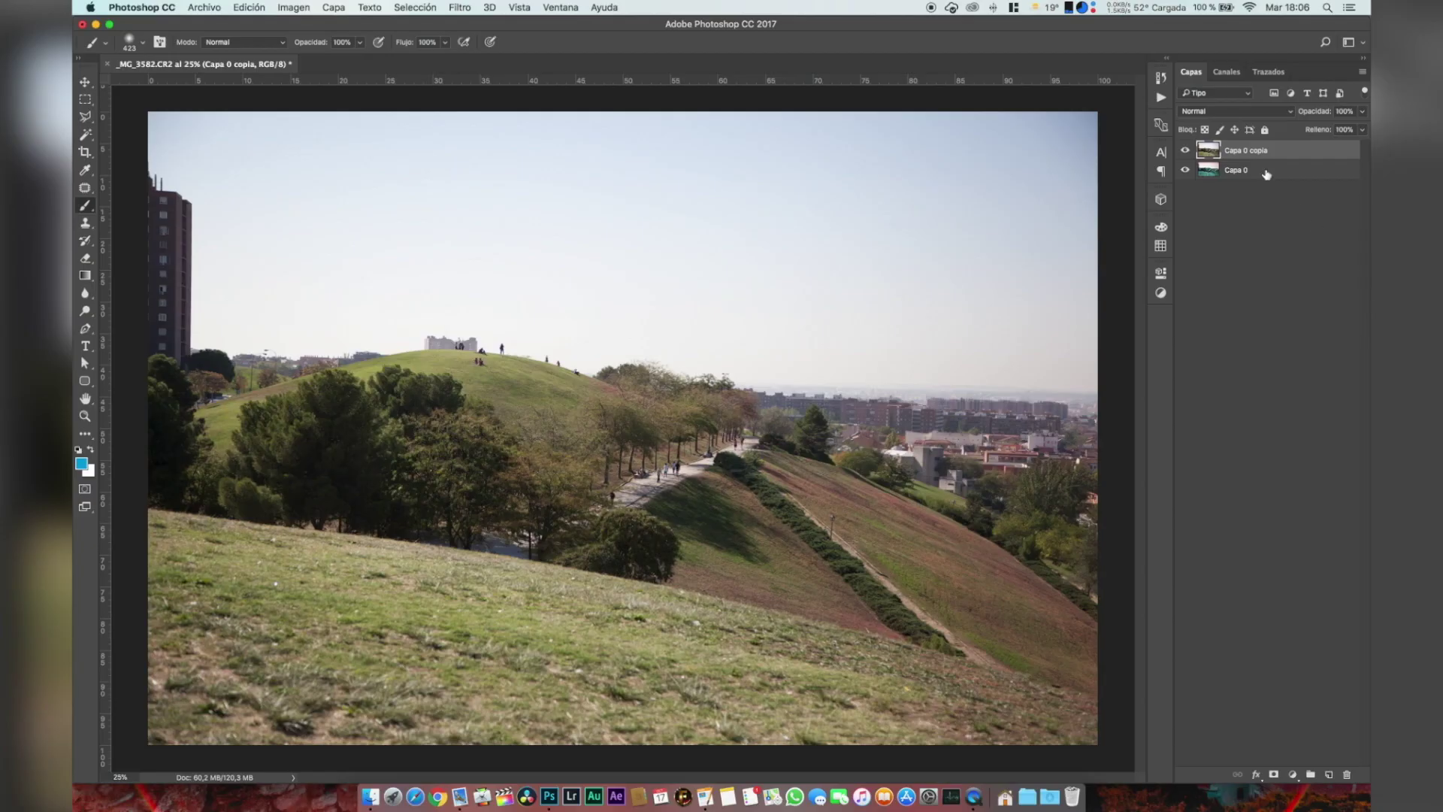
left_click(1266, 171)
key("Delete")
- Duplicate the remaining photo layer, add a white layer mask to the duplicate and hide it
key("super+j")
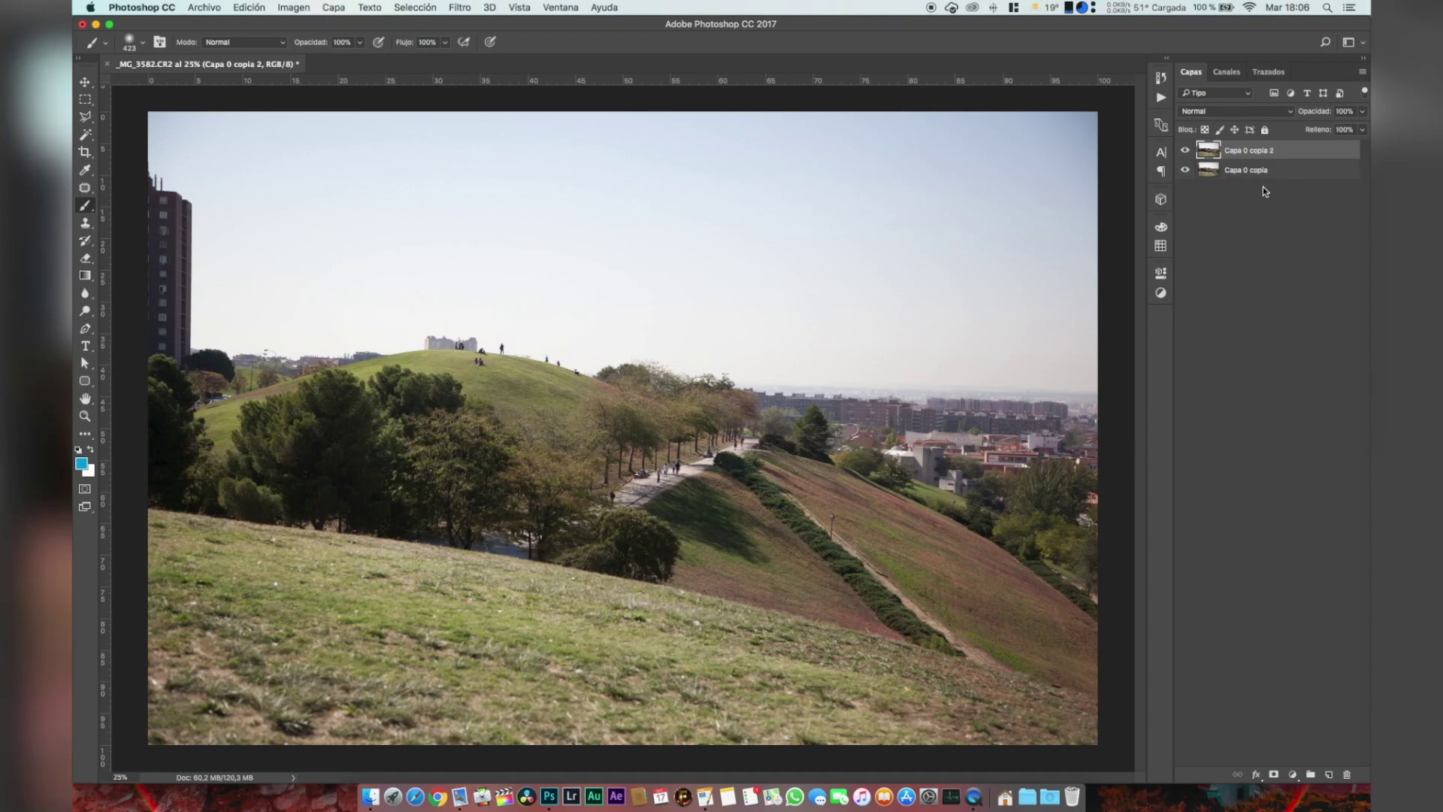
left_click(1273, 774)
left_click(1185, 151)
- Apply Hue/Saturation to the lower layer with hue -26 and saturation +44, and show the masked upper layer again
left_click(1290, 172)
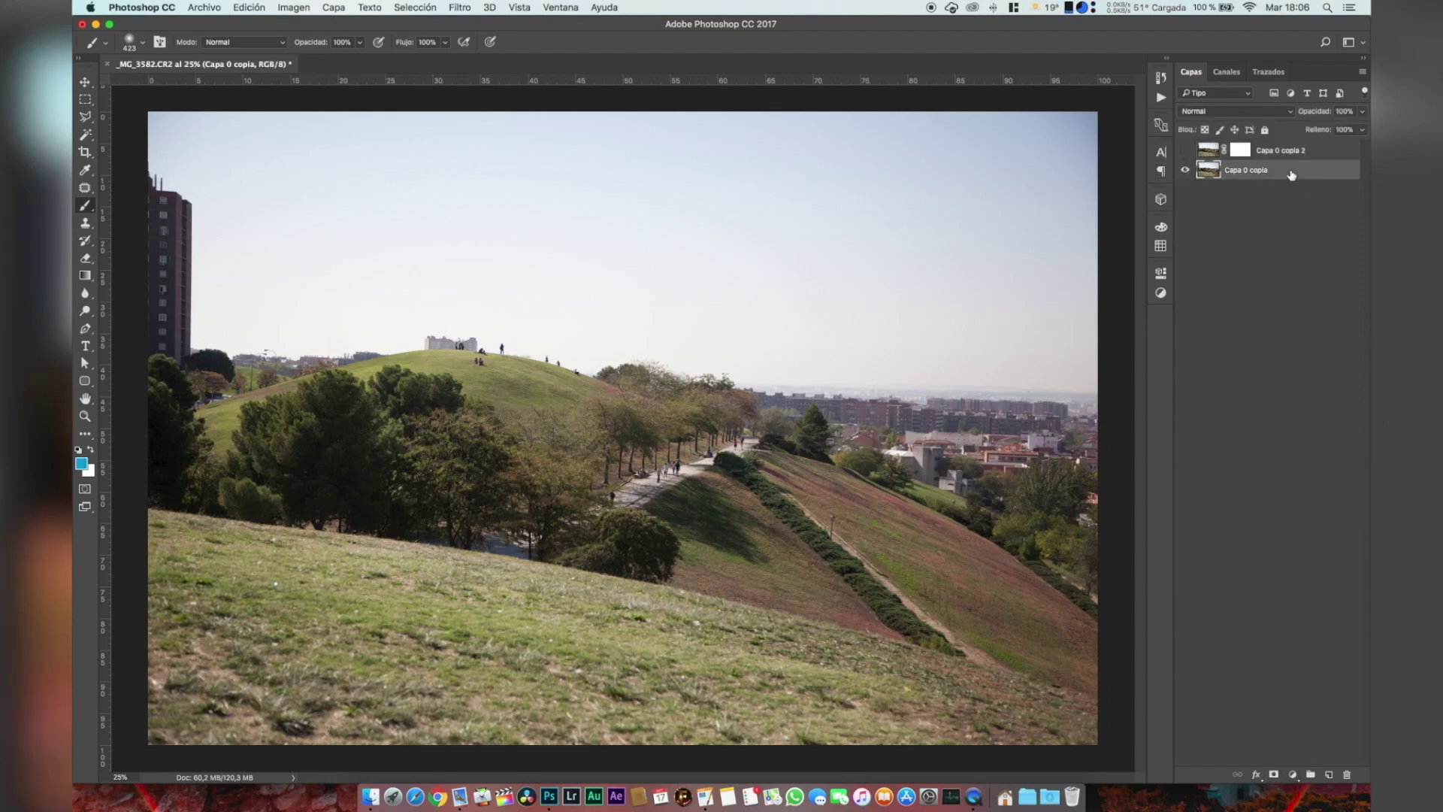
left_click(205, 7)
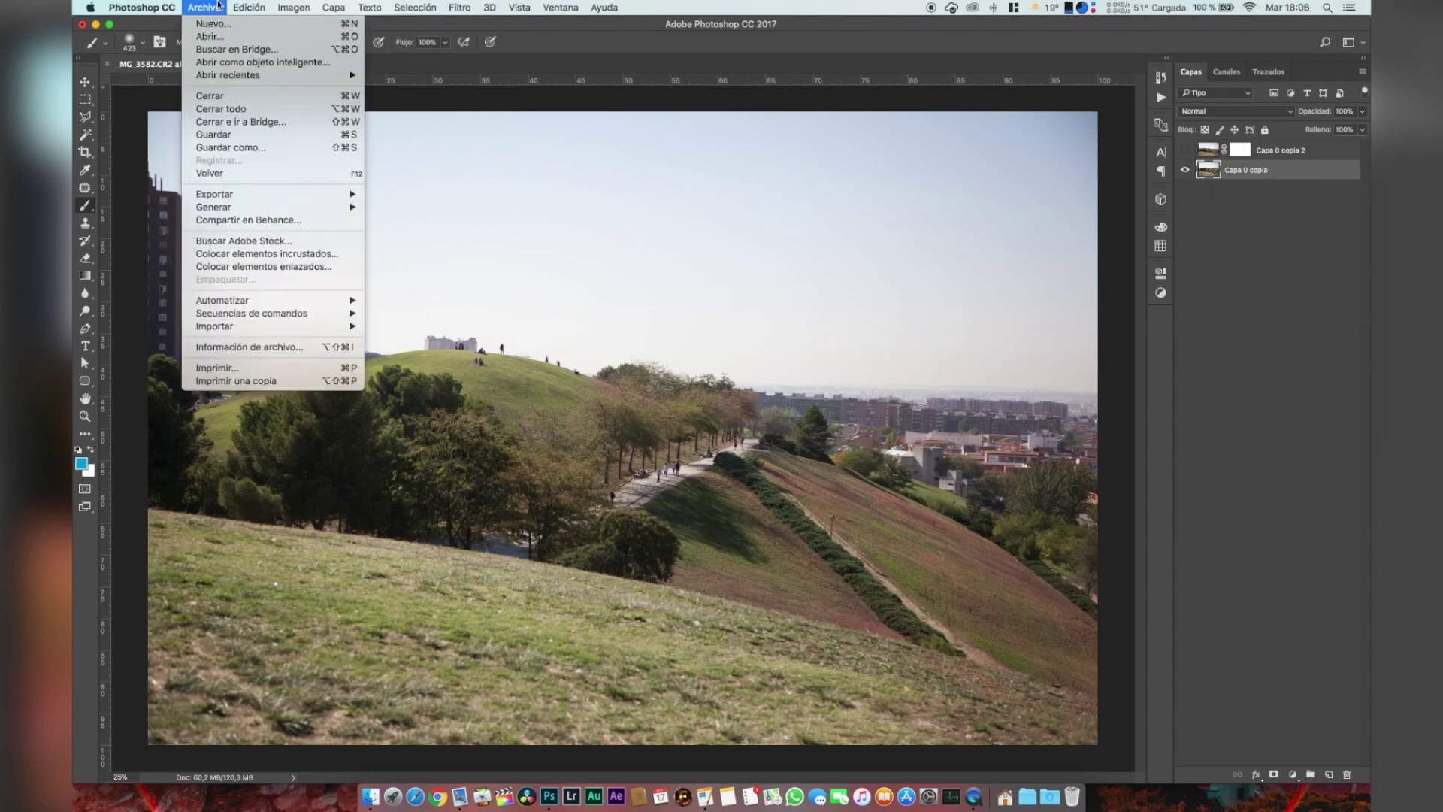
mouse_move(248, 3)
mouse_move(293, 8)
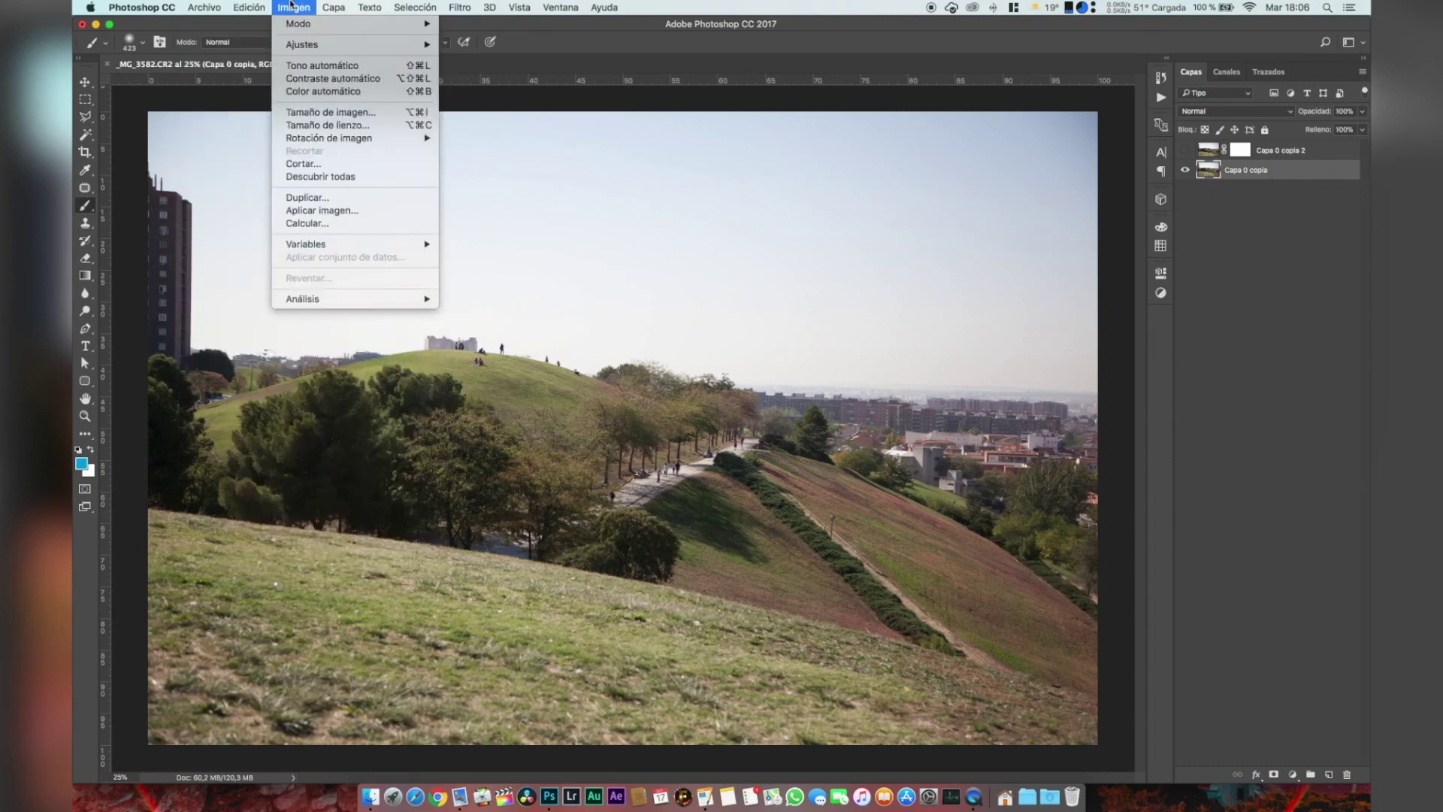
mouse_move(316, 45)
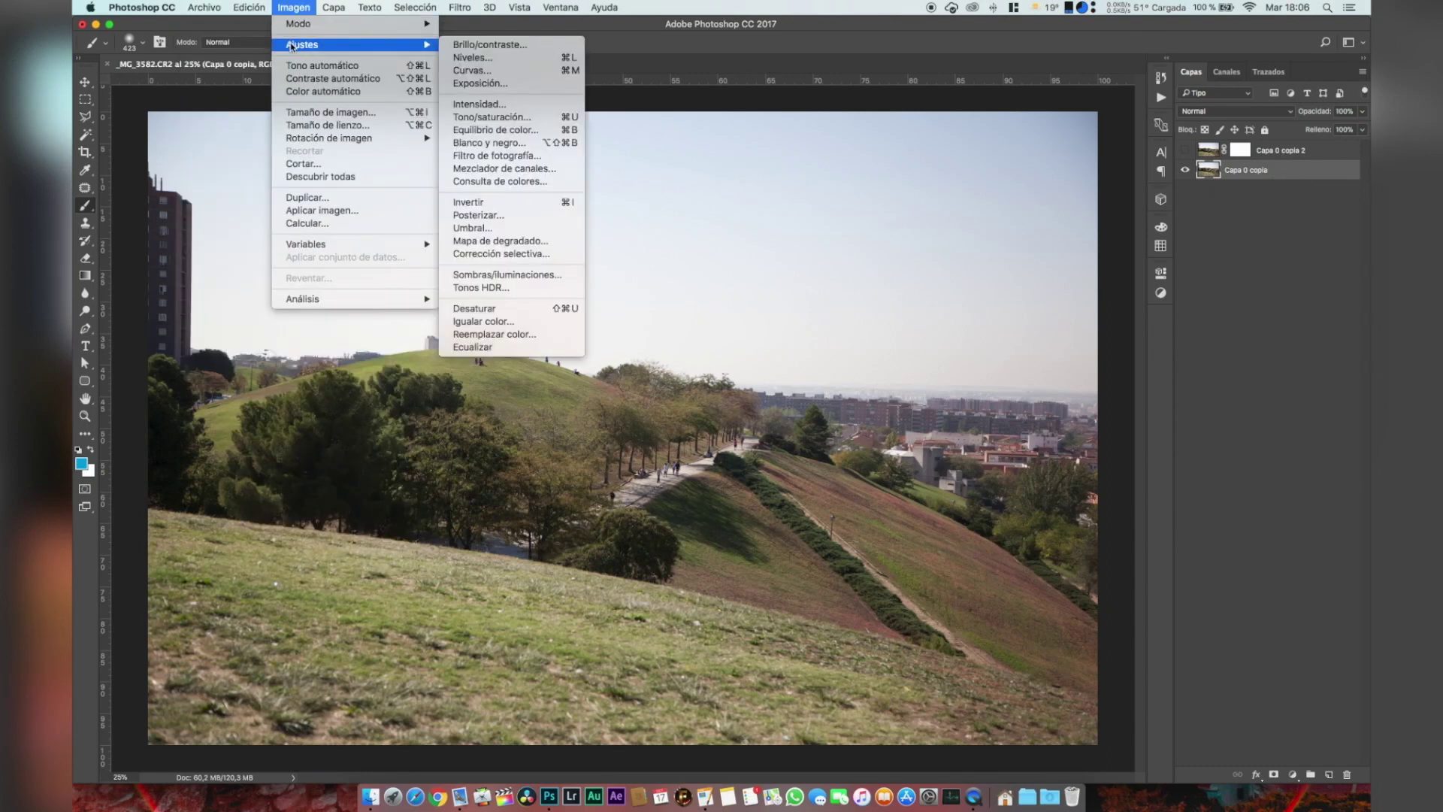
left_click(548, 118)
left_click_drag(824, 264, 1181, 192)
mouse_move(1031, 283)
left_mouse_down()
mouse_move(1016, 292)
mouse_move(1037, 322)
mouse_move(1067, 321)
mouse_move(1018, 287)
left_mouse_up()
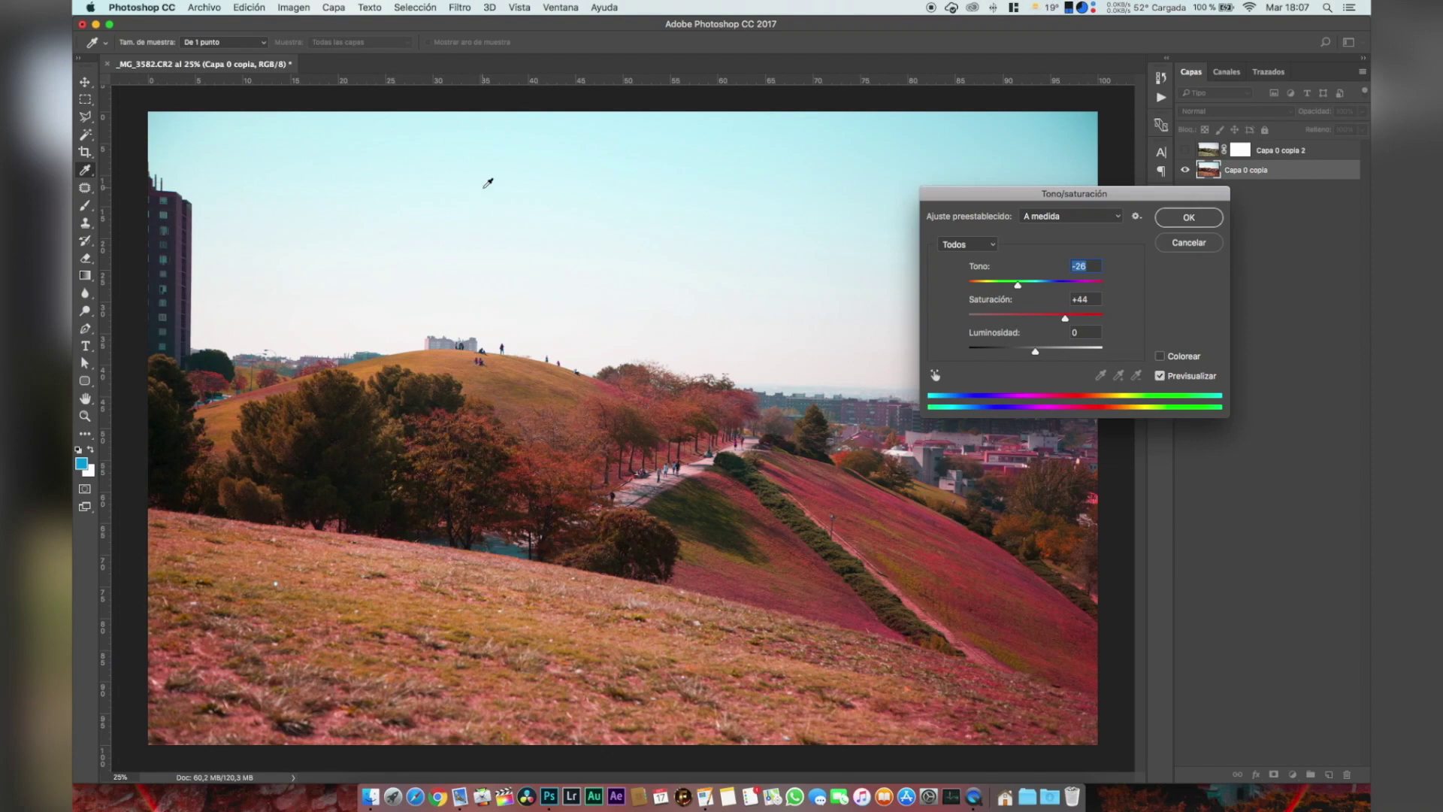
left_click_drag(1033, 347, 1036, 356)
left_click(1189, 217)
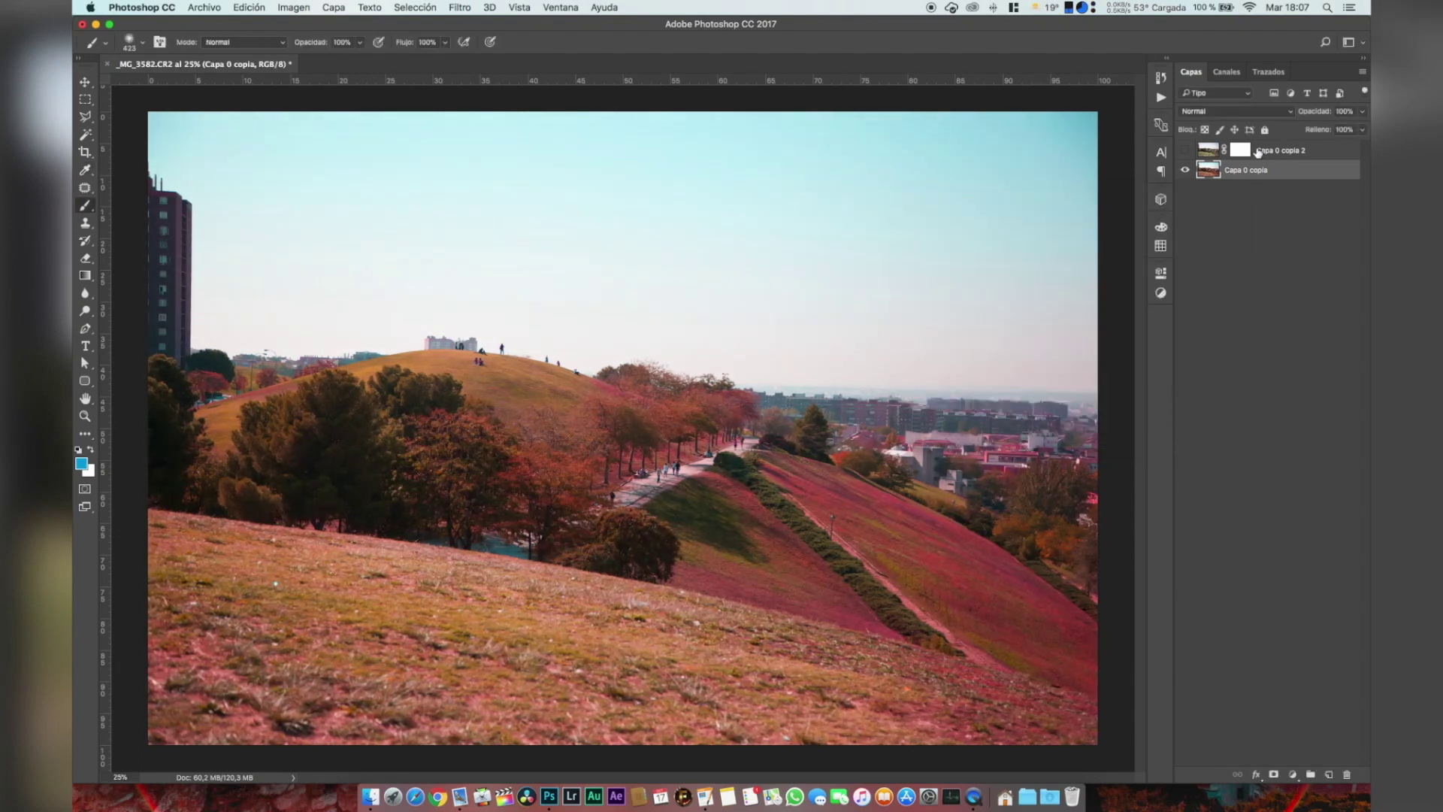
left_click(1184, 151)
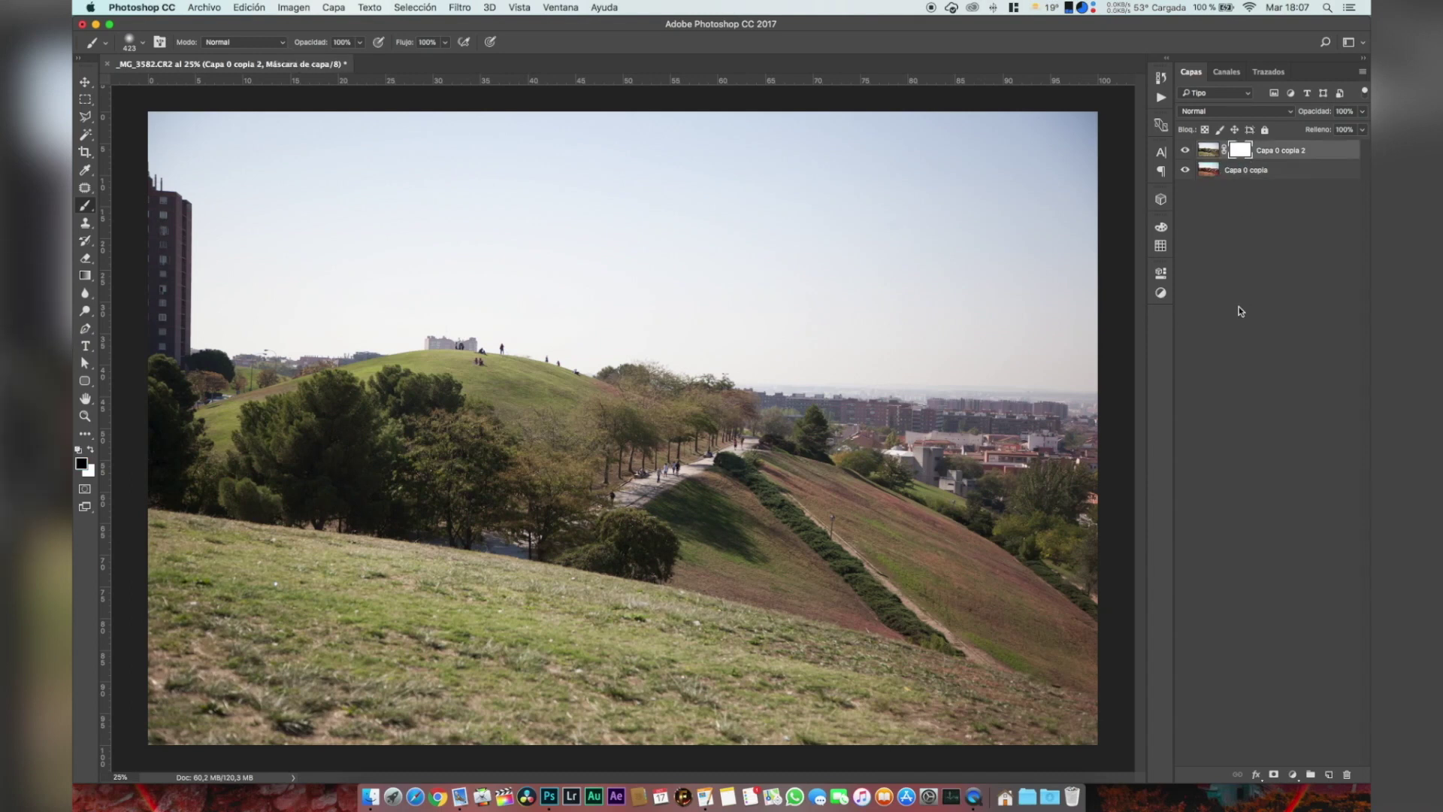
- Paint black on the mask over the right-hand slope and lasso-select everything below the skyline
mouse_move(1047, 466)
left_mouse_down()
mouse_move(917, 522)
mouse_move(908, 559)
mouse_move(1003, 579)
left_mouse_up()
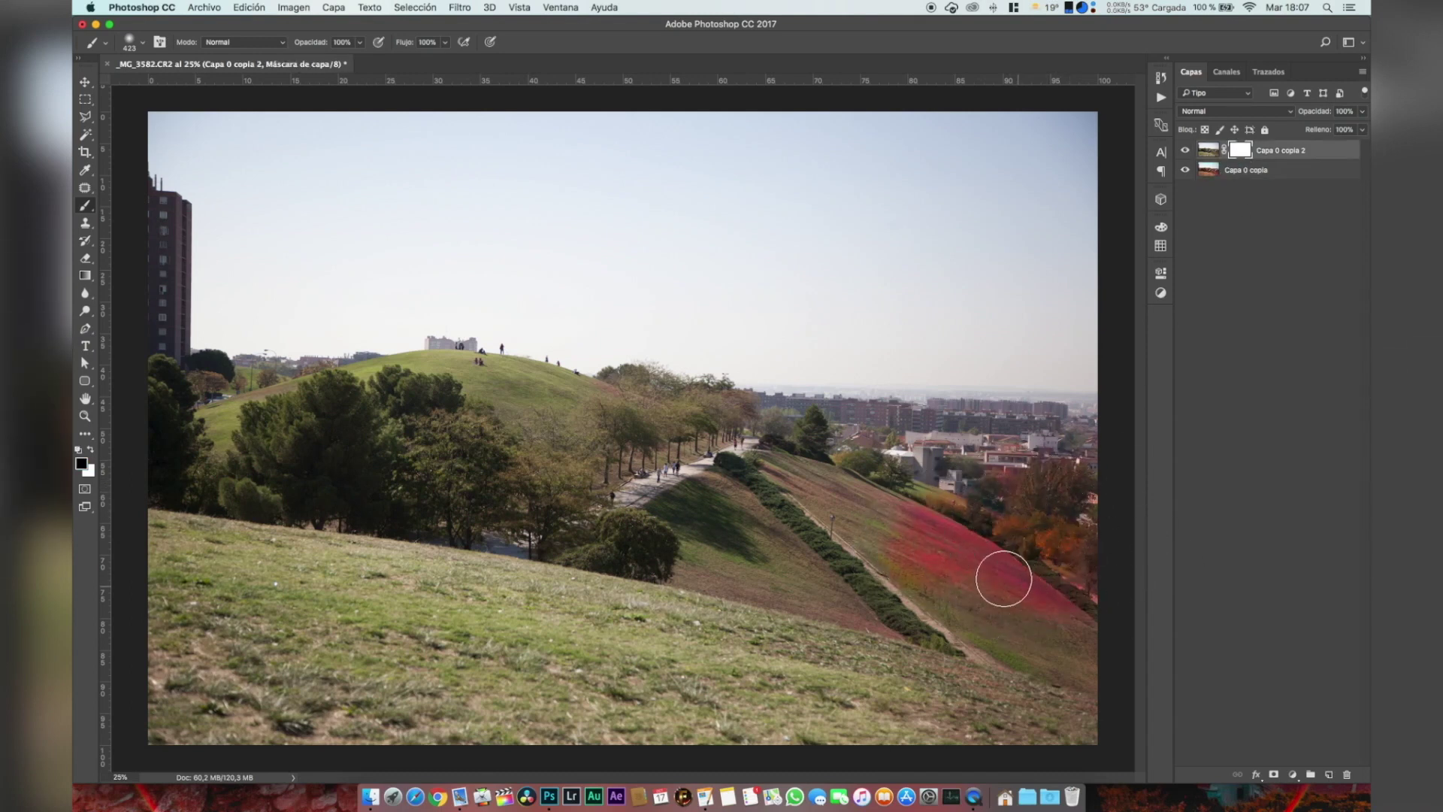
left_click(85, 116)
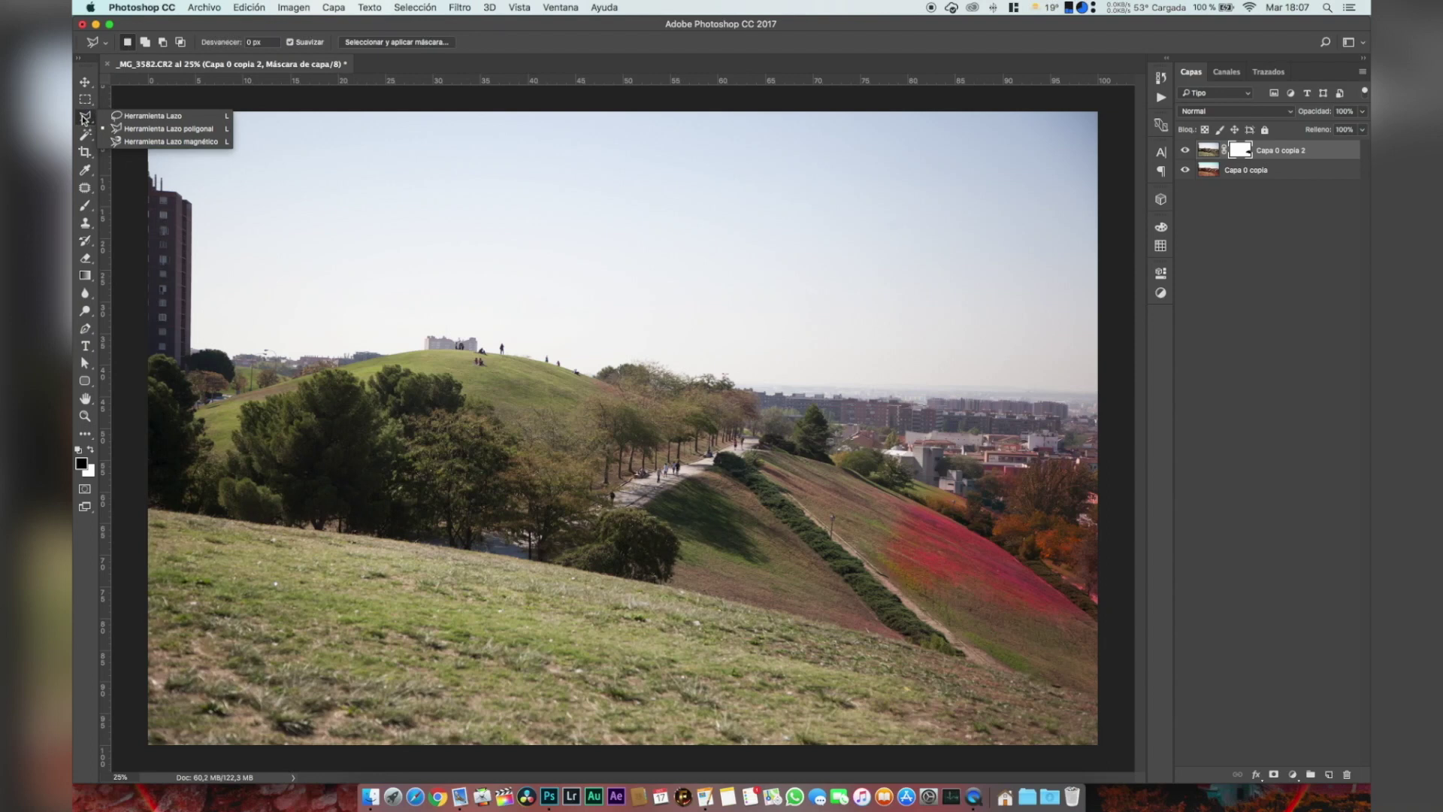
left_click(173, 117)
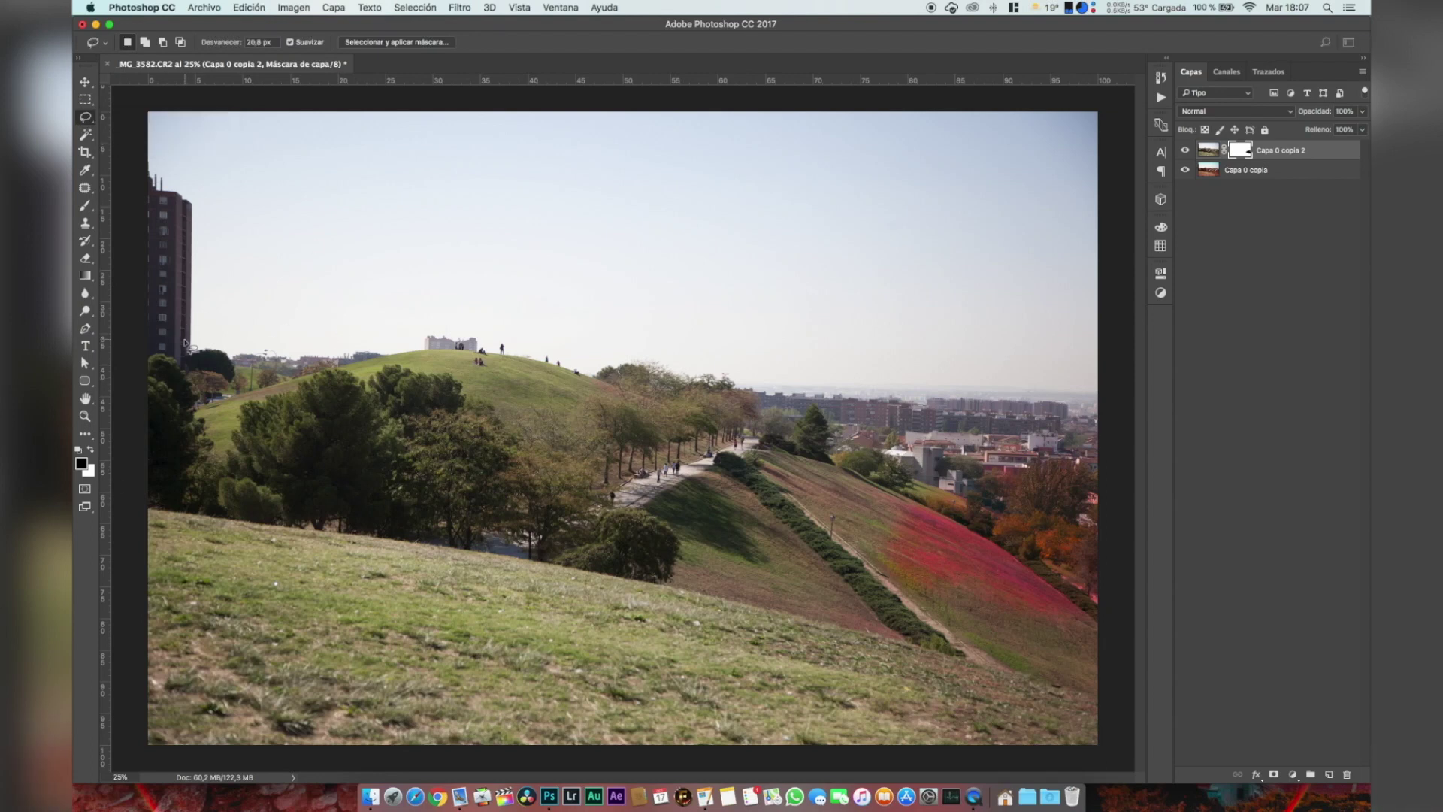
mouse_move(1043, 374)
left_mouse_down()
mouse_move(1169, 671)
mouse_move(1177, 779)
mouse_move(491, 787)
mouse_move(120, 727)
left_mouse_up()
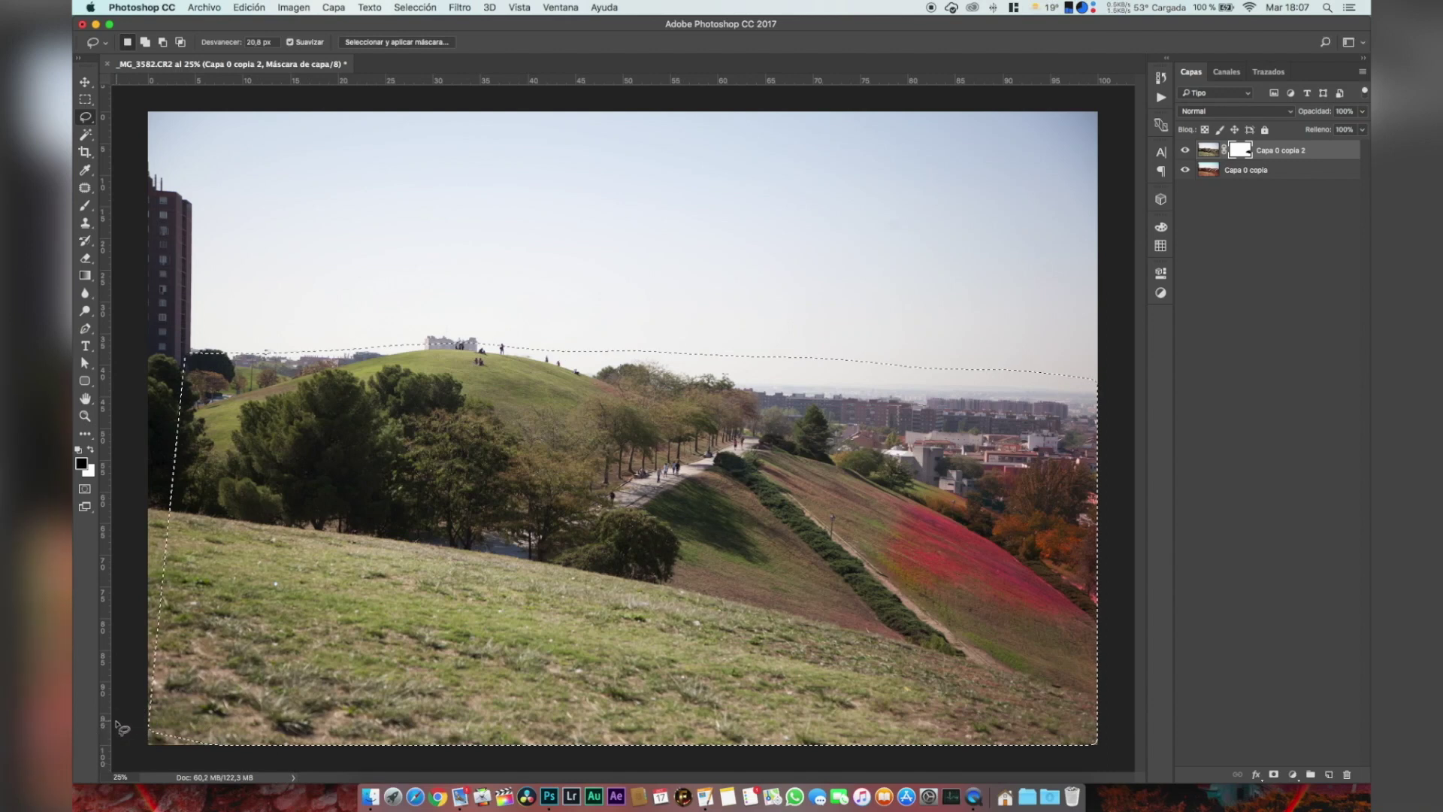
- Paint the mask black inside the selection with a hard 408 px brush over the hill, trees, slopes and foreground, and deselect
key("b")
right_click(443, 543)
left_click_drag(751, 368, 290, 393)
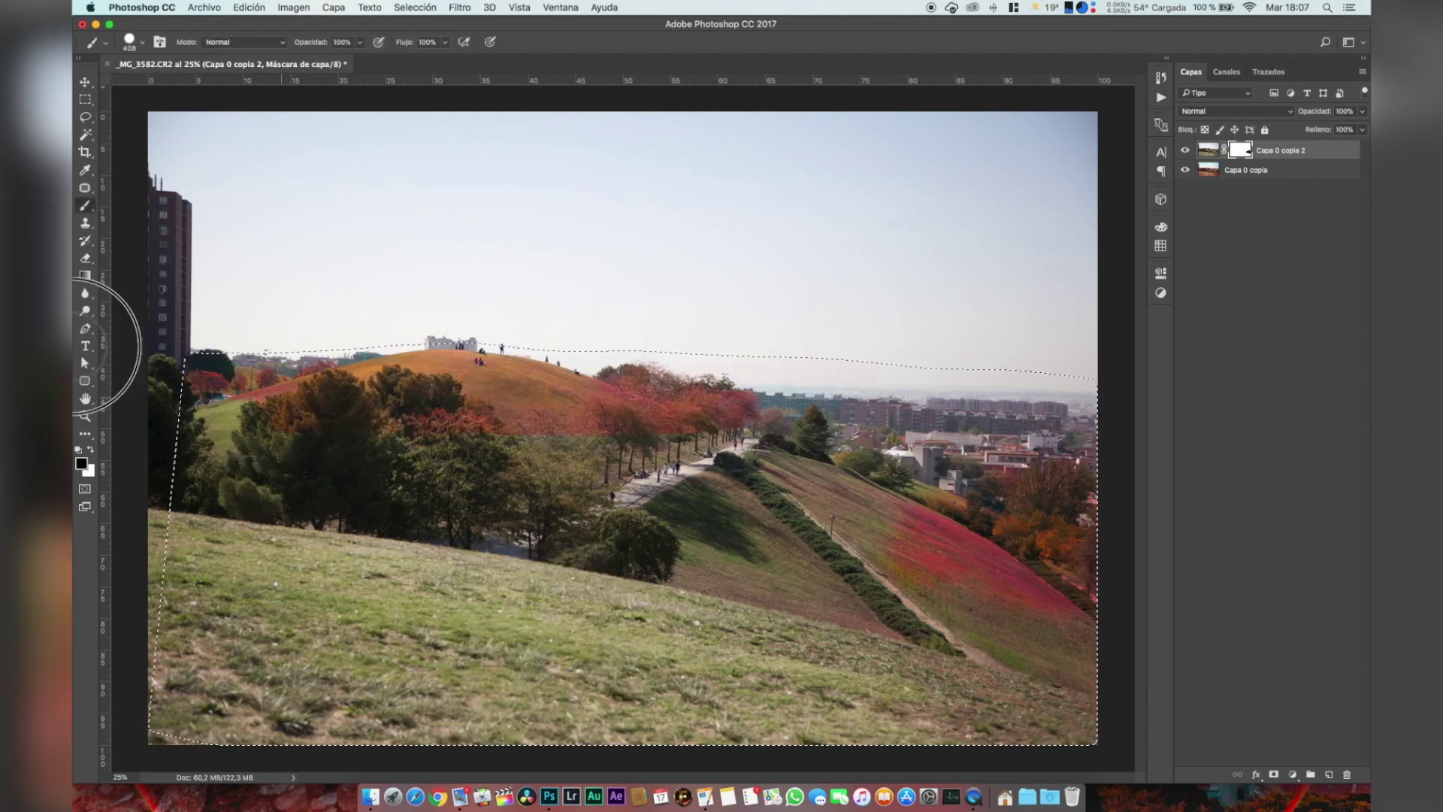
mouse_move(456, 409)
left_mouse_down()
mouse_move(97, 483)
mouse_move(1015, 451)
mouse_move(522, 499)
mouse_move(849, 545)
mouse_move(1018, 622)
mouse_move(1025, 709)
mouse_move(72, 793)
mouse_move(225, 733)
mouse_move(1186, 741)
mouse_move(816, 649)
mouse_move(661, 450)
mouse_move(789, 531)
mouse_move(702, 611)
mouse_move(663, 686)
mouse_move(733, 661)
mouse_move(145, 637)
mouse_move(160, 563)
mouse_move(222, 505)
mouse_move(203, 601)
mouse_move(354, 548)
mouse_move(274, 516)
mouse_move(294, 452)
mouse_move(441, 571)
mouse_move(723, 596)
left_mouse_up()
key("super+d")
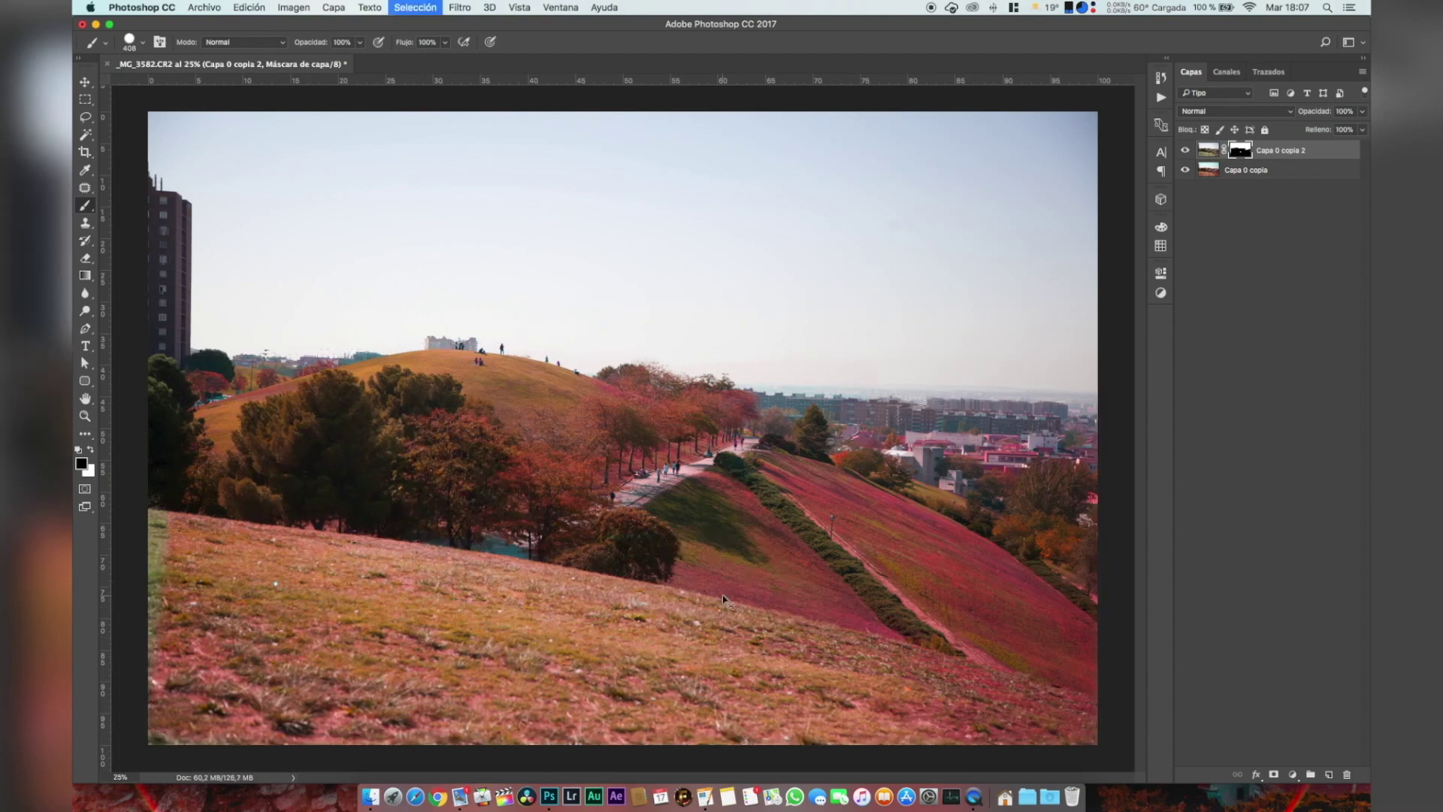
- Paint the mask black along the photo's left edge and over the remaining missed patches, hiding the lower layer temporarily to check
left_click_drag(167, 412, 160, 664)
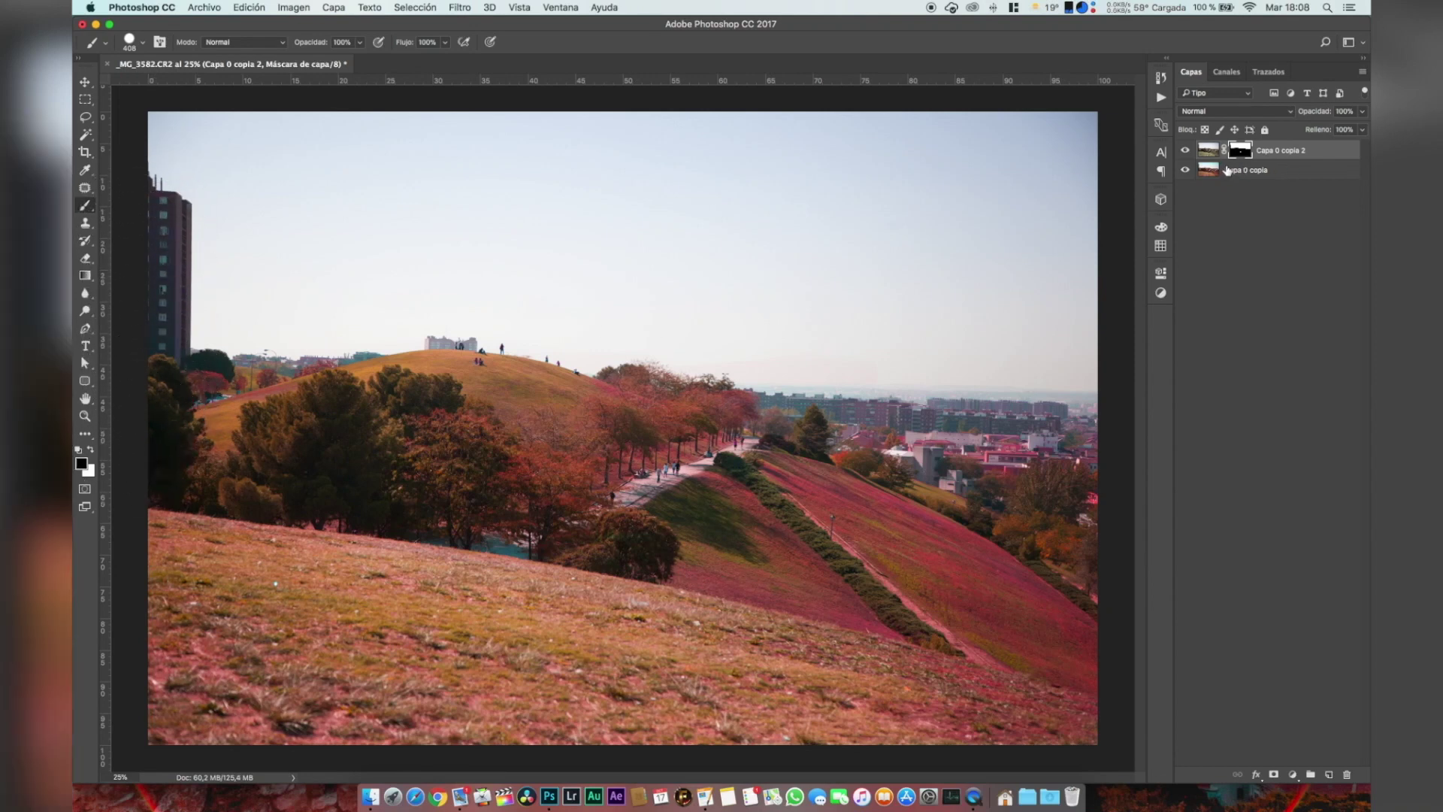
left_click(1186, 170)
left_click_drag(645, 523, 1082, 514)
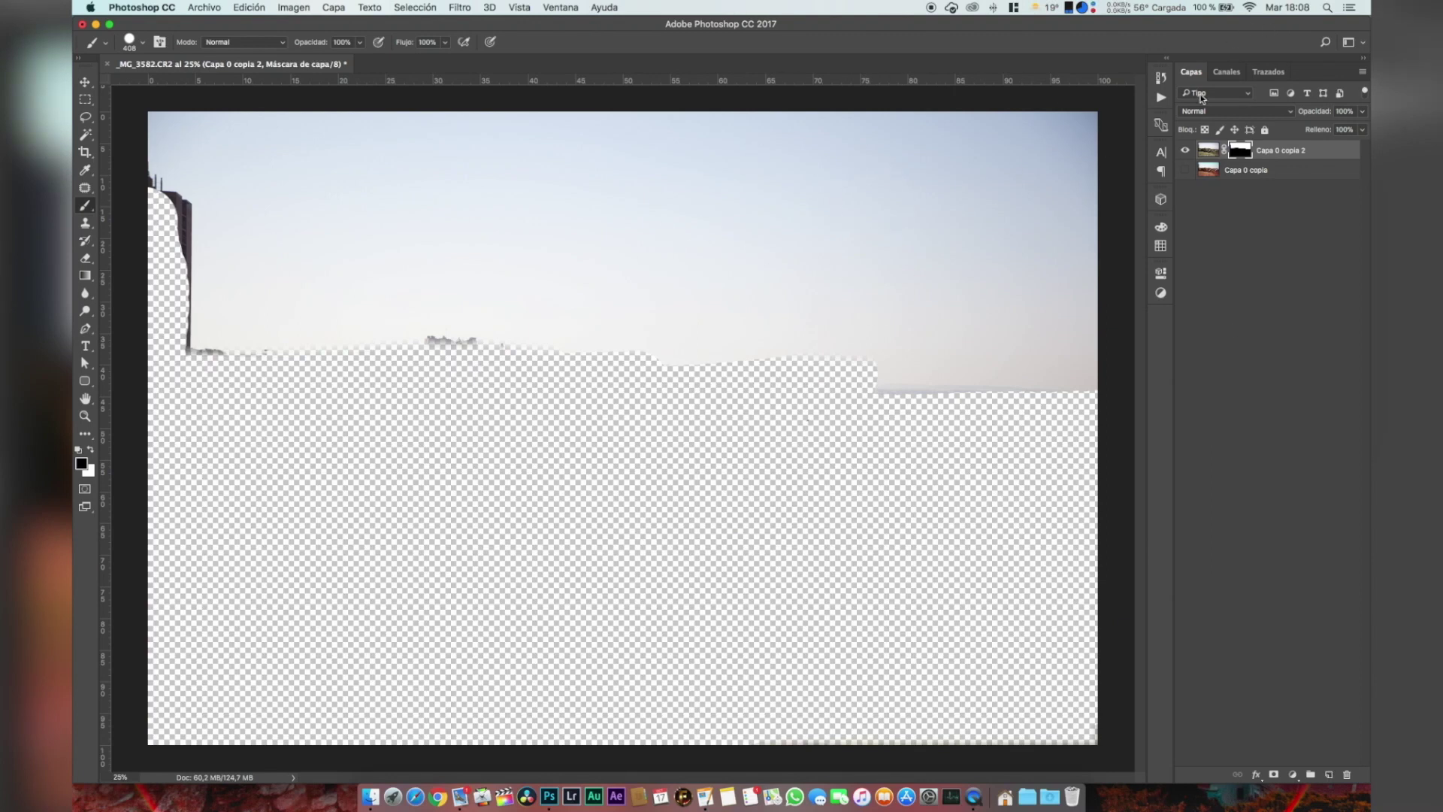
left_click(1185, 169)
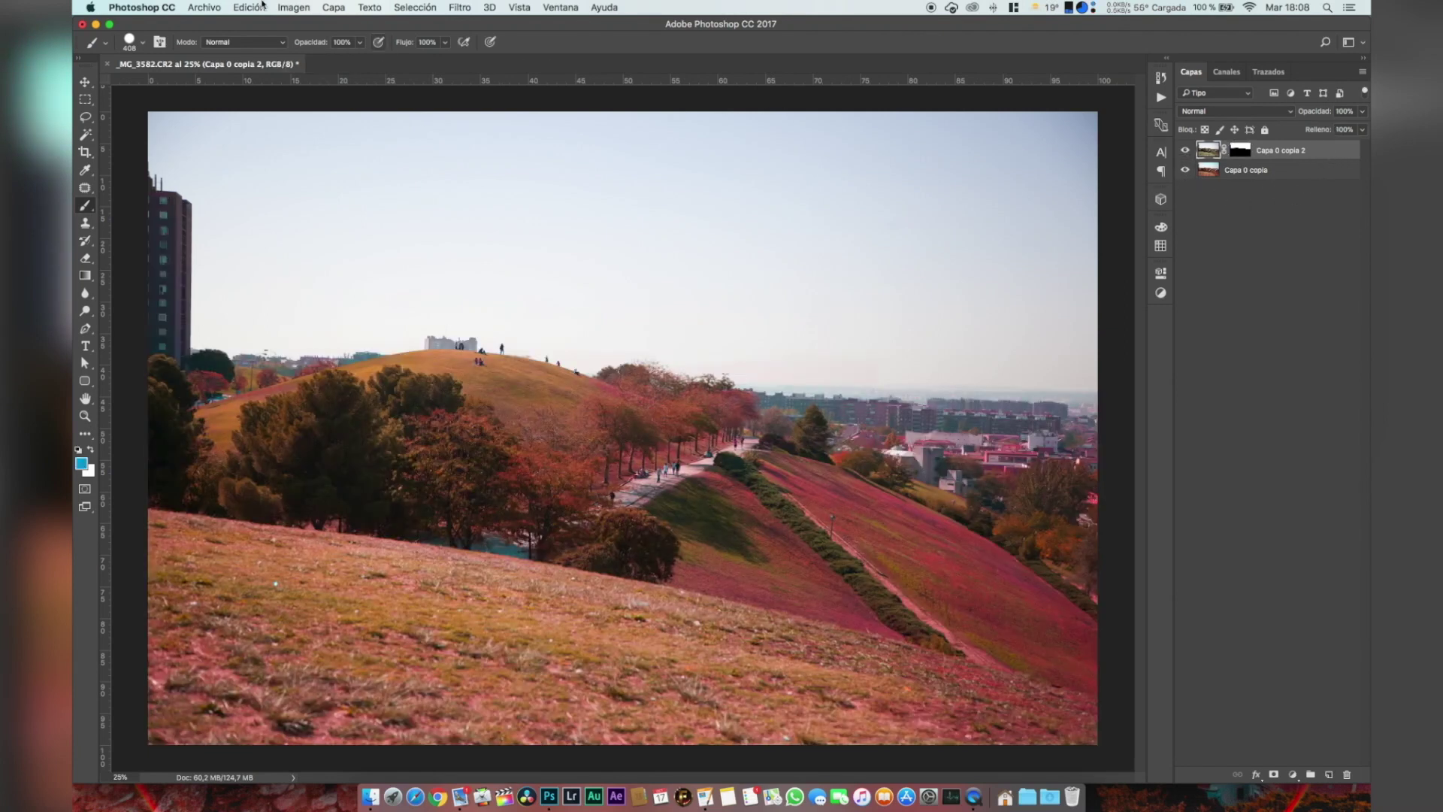
- Apply Hue/Saturation to the upper layer's image, with hue -41 and a strongly raised saturation for the sky
left_click(293, 7)
mouse_move(304, 46)
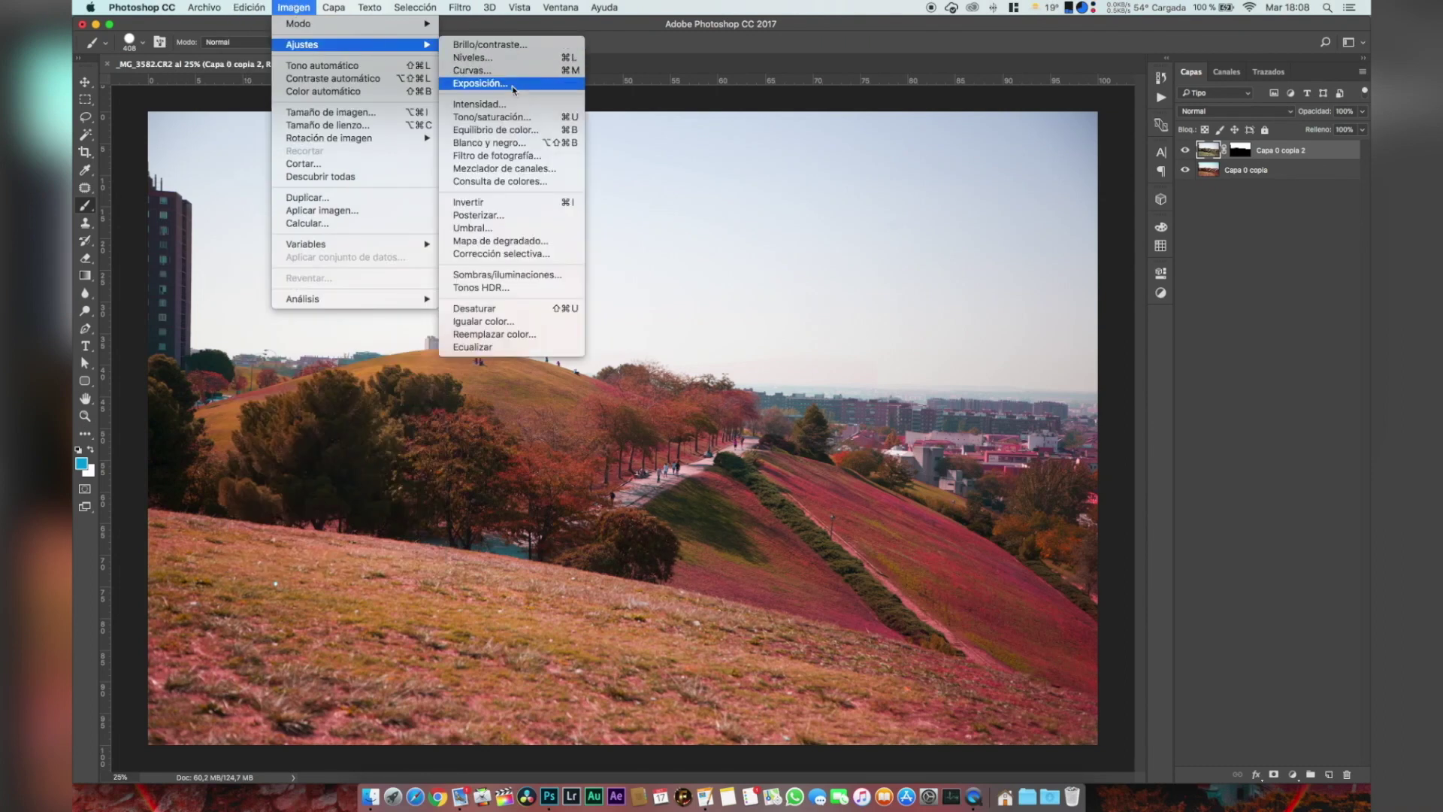
left_click(548, 116)
left_click_drag(1035, 280, 1112, 314)
left_click_drag(1010, 286, 1076, 317)
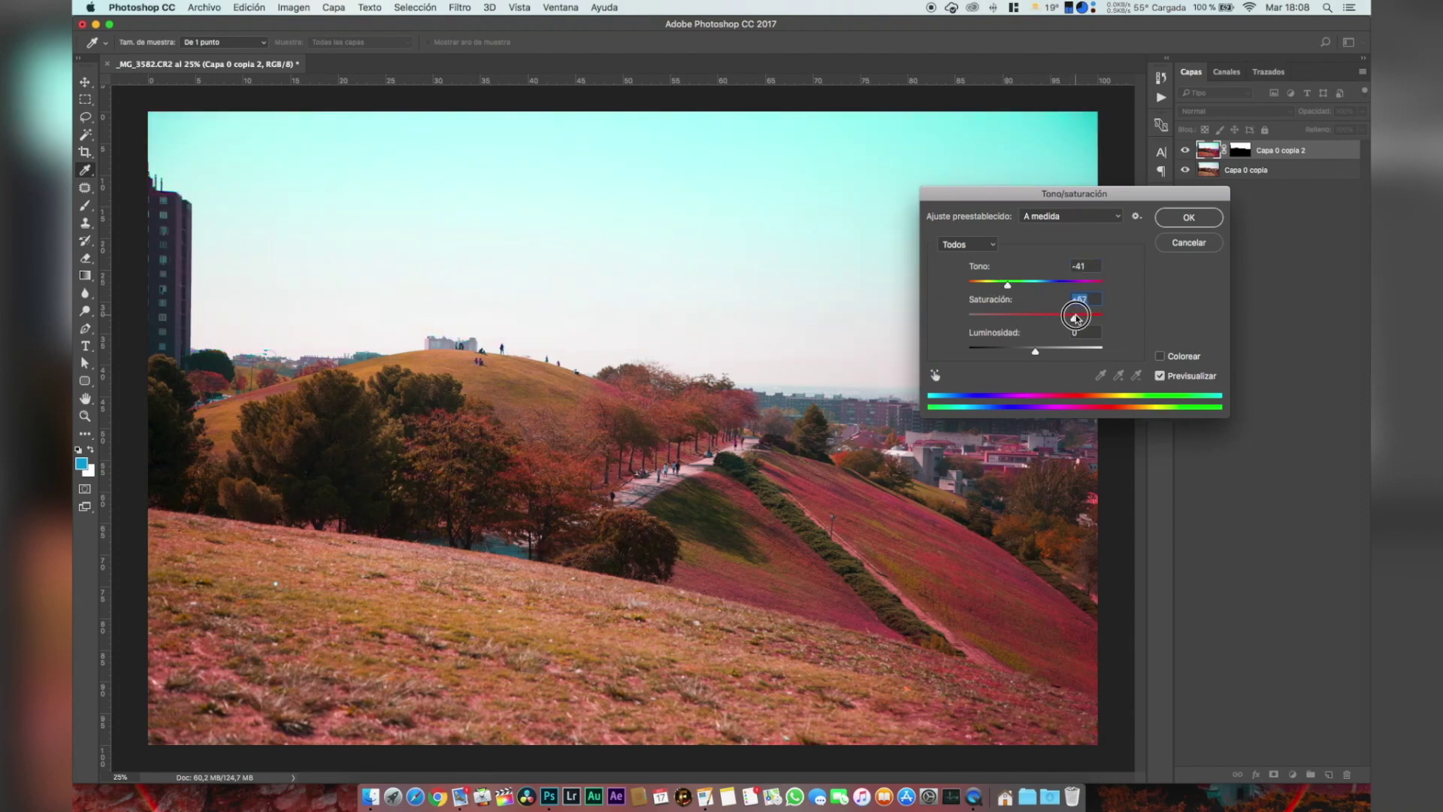
left_click(1189, 217)
- Darken the upper layer with an RGB curve, lowering the shadows and adding a point at input 183, output 173
left_click(293, 7)
mouse_move(354, 46)
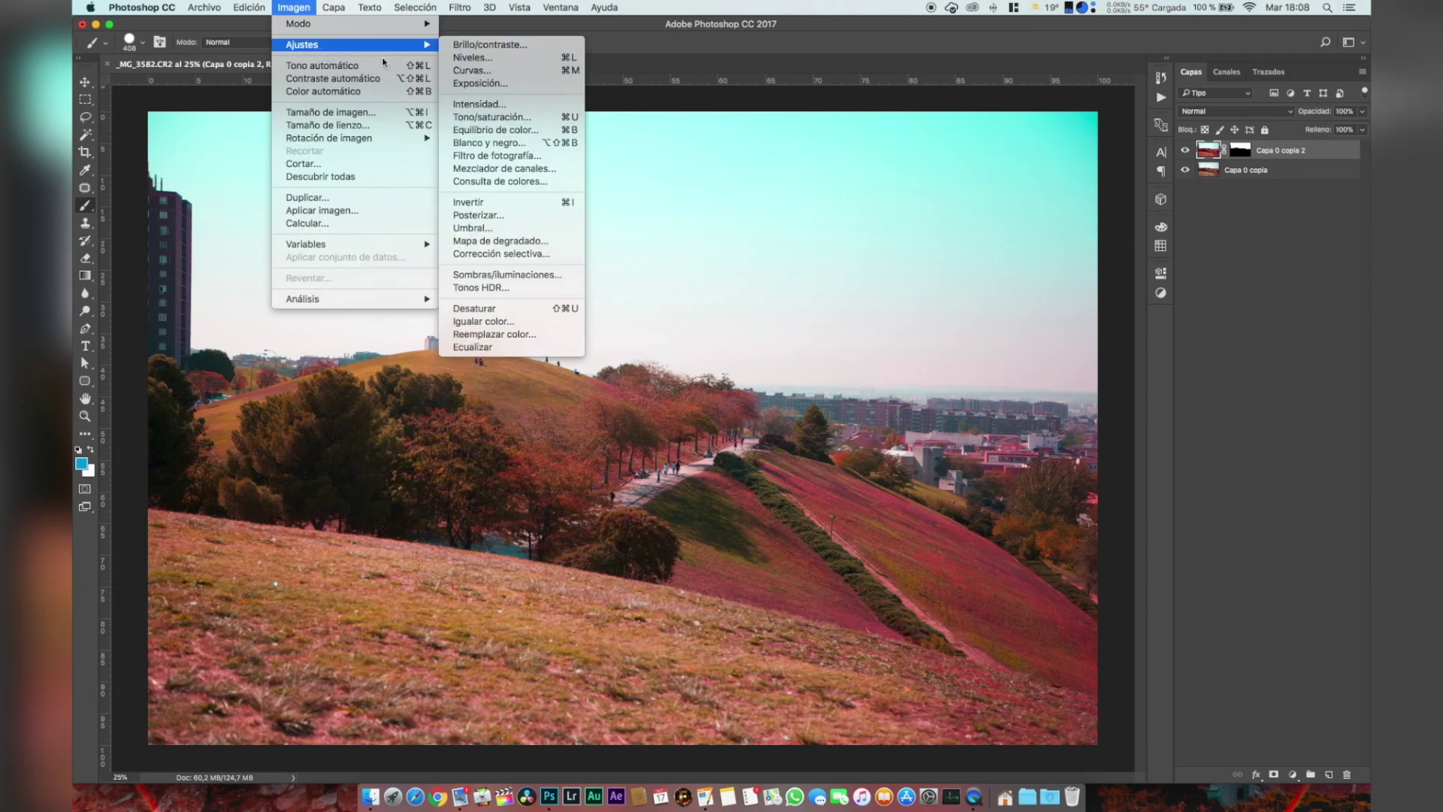
left_click(535, 70)
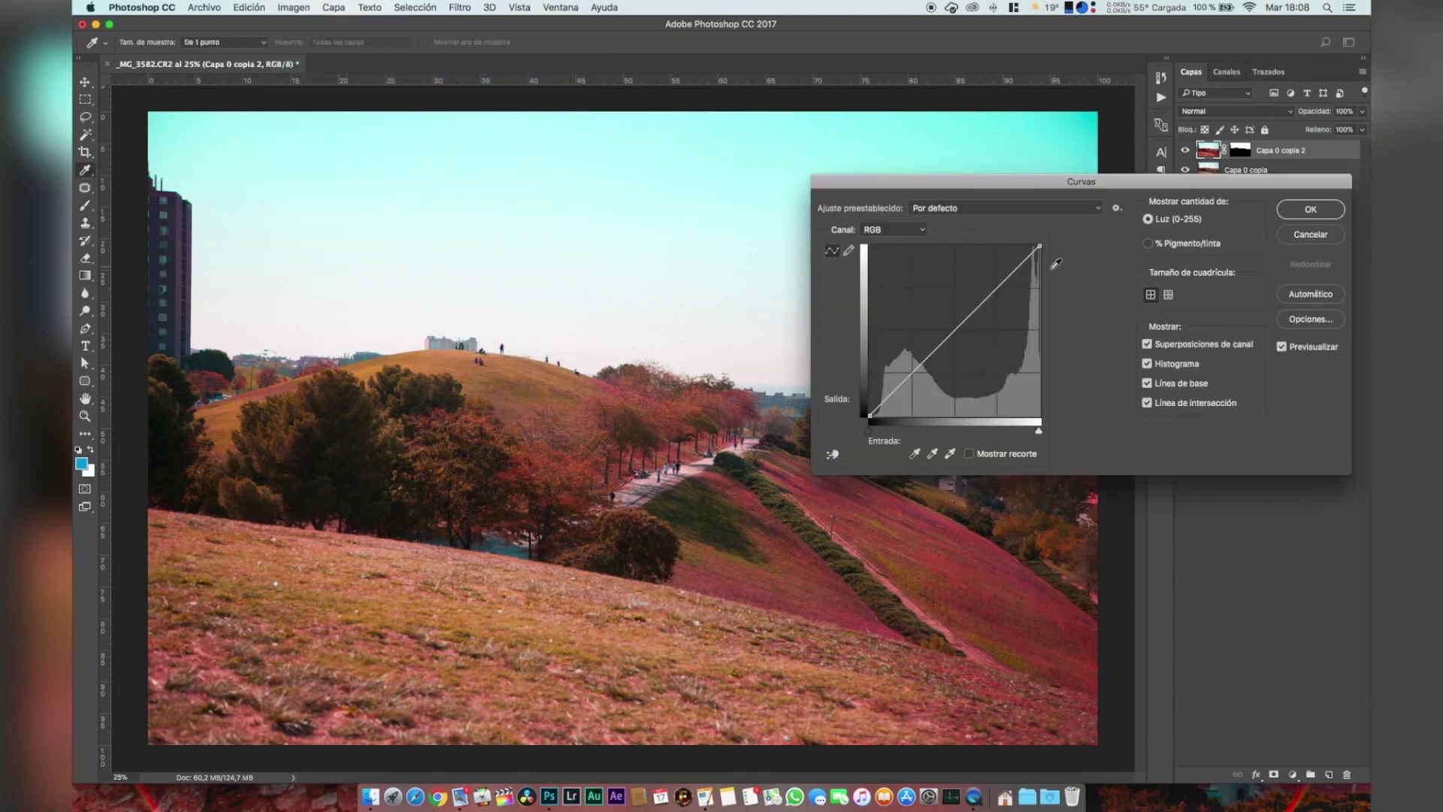
left_click_drag(970, 329, 968, 337)
left_click_drag(984, 188, 1196, 199)
left_click_drag(1182, 338, 1188, 311)
left_click_drag(1144, 362, 1148, 368)
left_click_drag(1185, 323, 1201, 311)
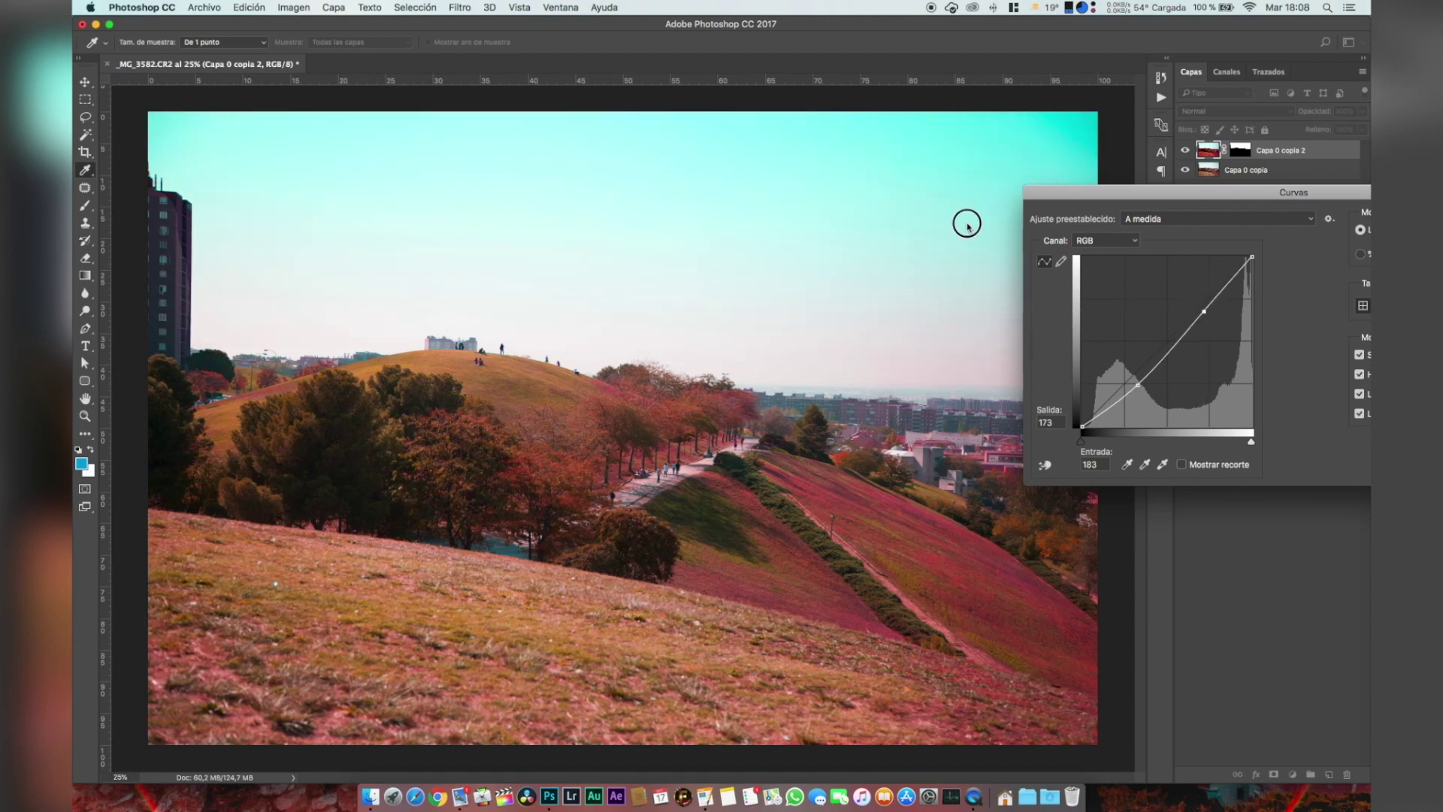
left_click_drag(1182, 198, 680, 233)
left_click(1019, 255)
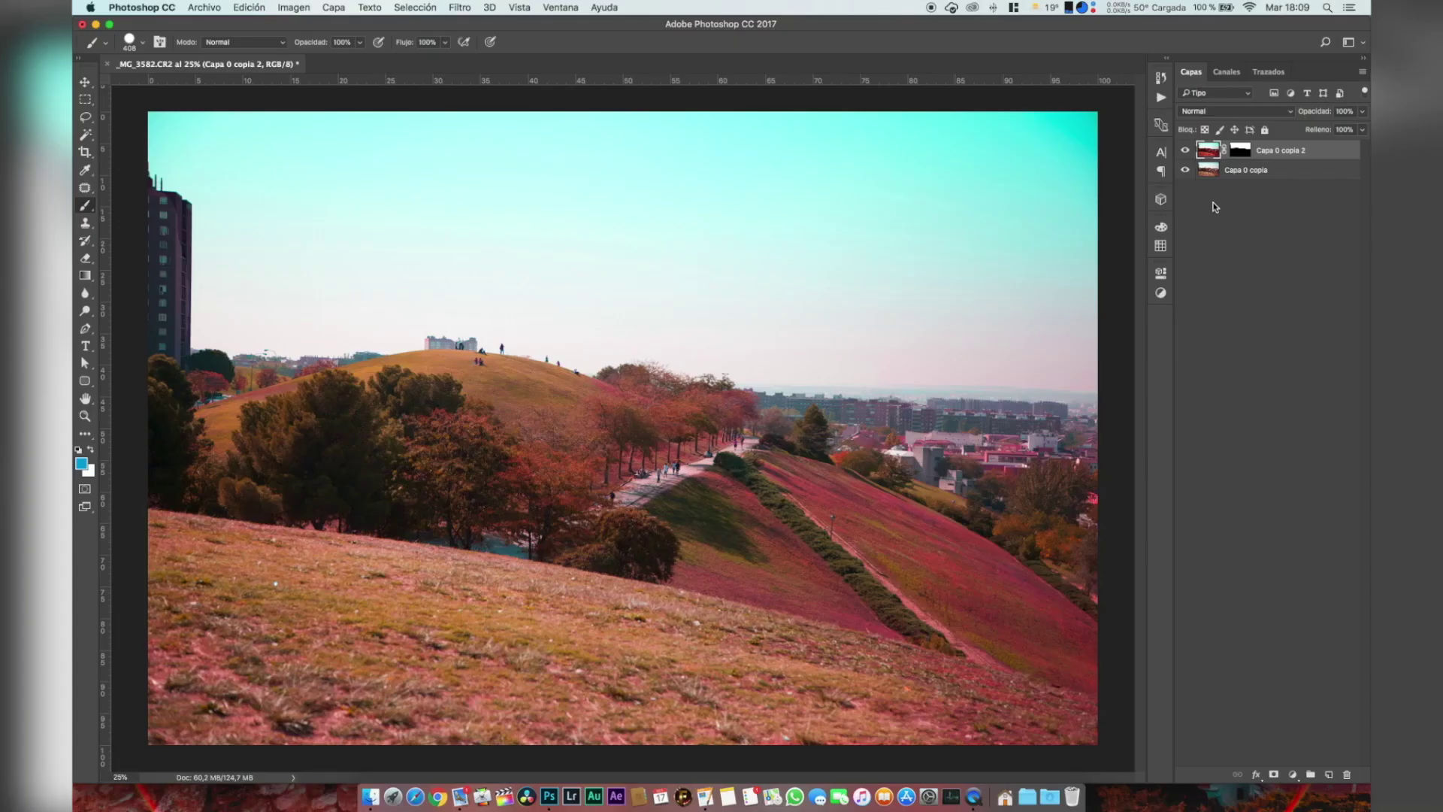
left_click(1185, 171)
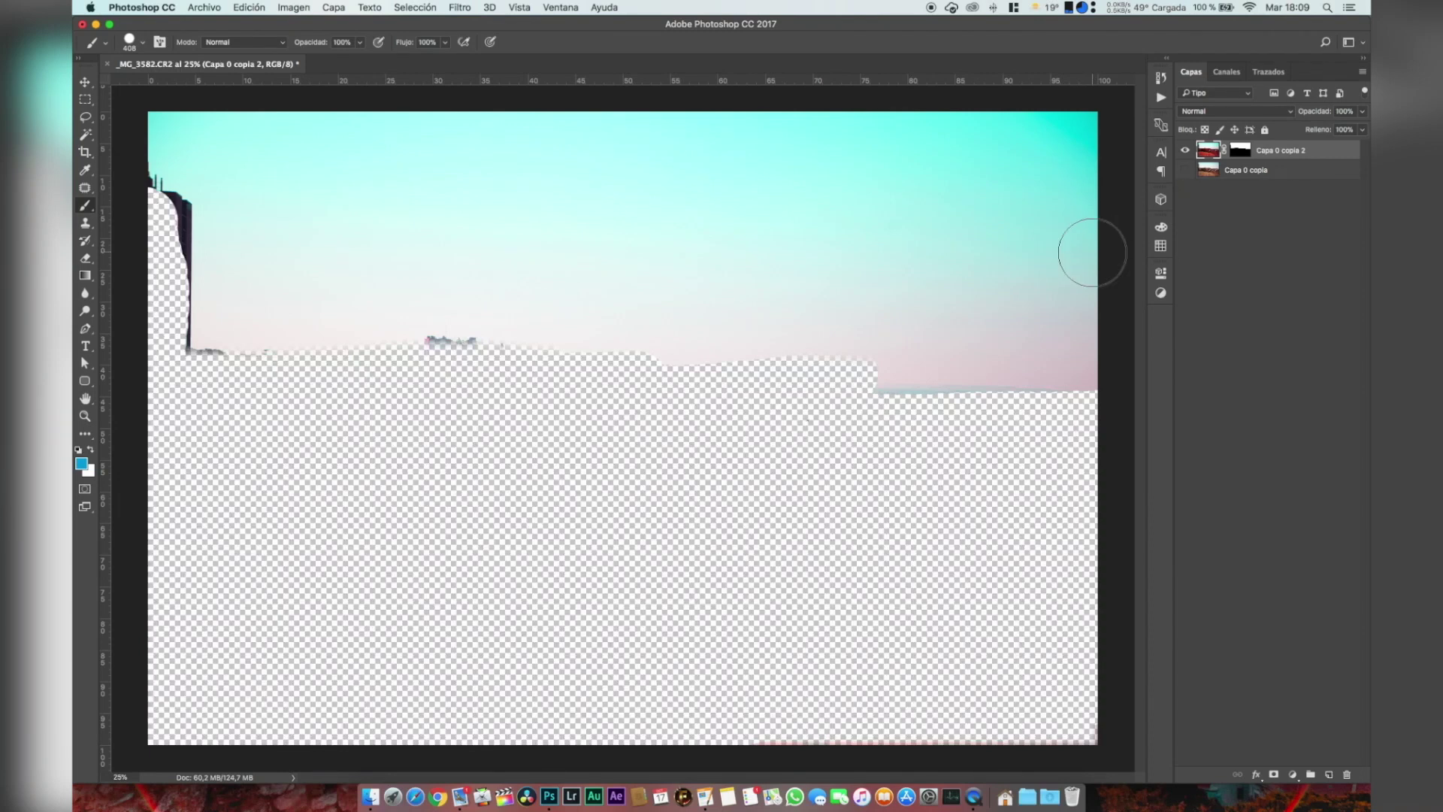
mouse_move(923, 348)
left_mouse_down()
mouse_move(764, 361)
mouse_move(548, 278)
mouse_move(793, 344)
left_mouse_up()
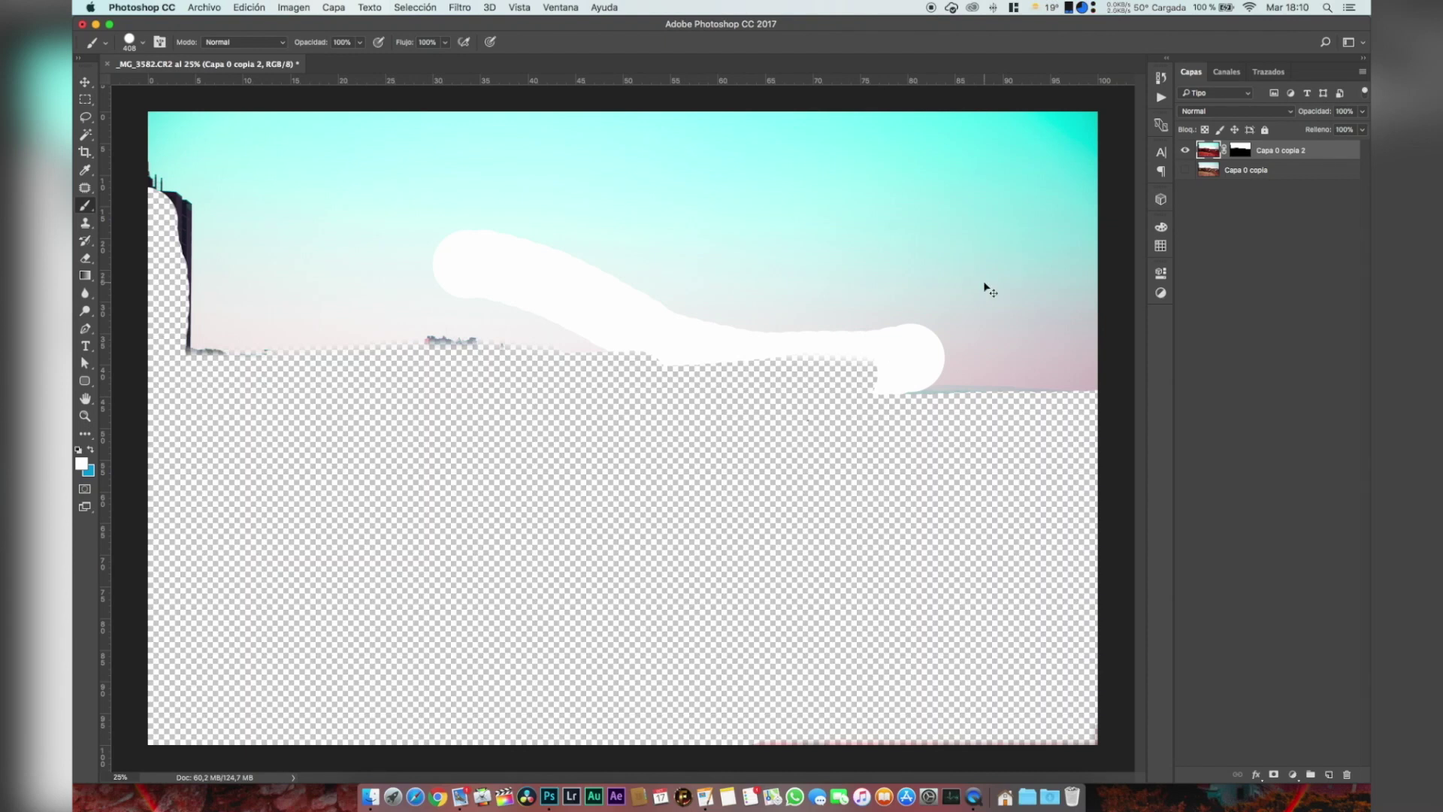
key("super+z")
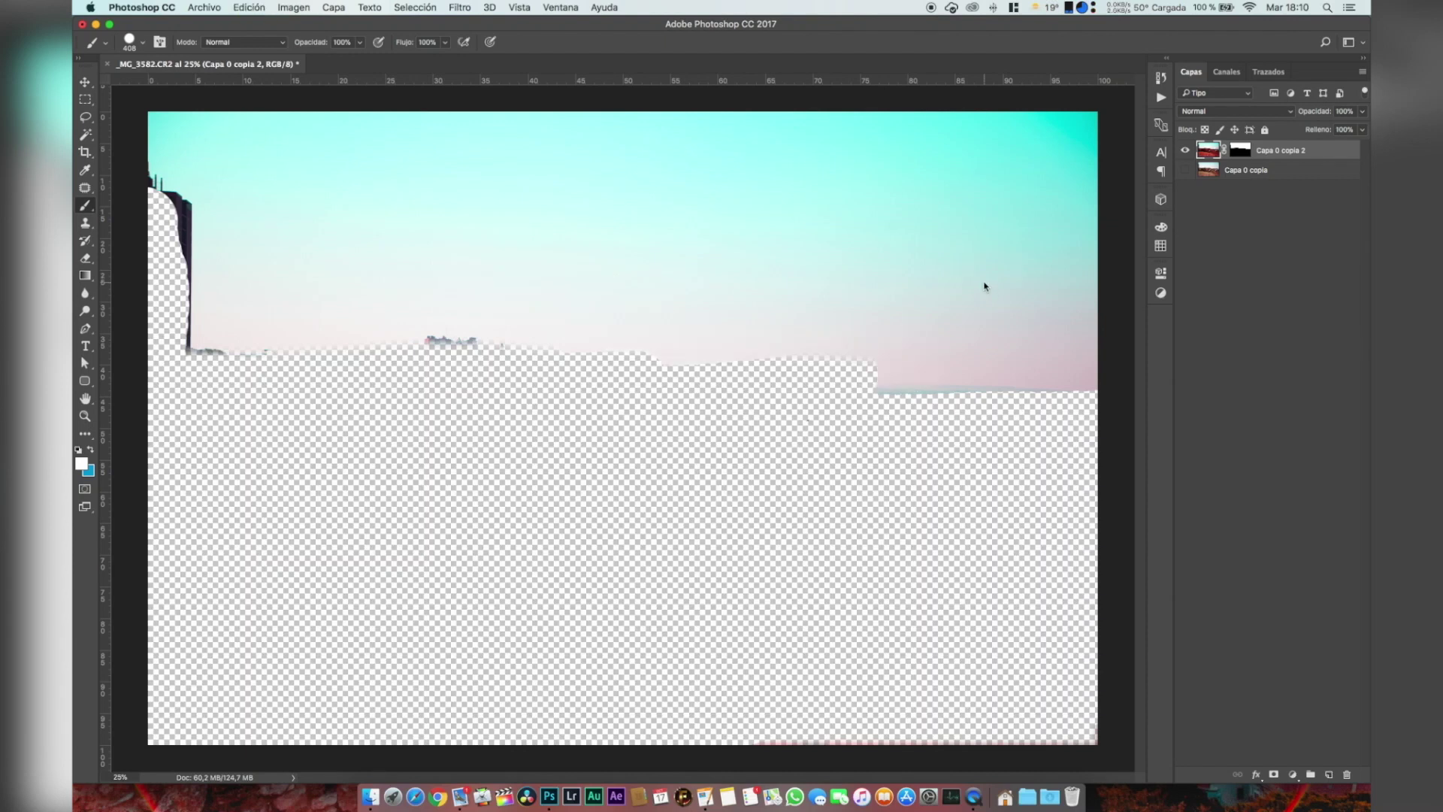
- Paint on the upper layer's mask along the horizon and show the recoloured lower layer again
left_click(1237, 148)
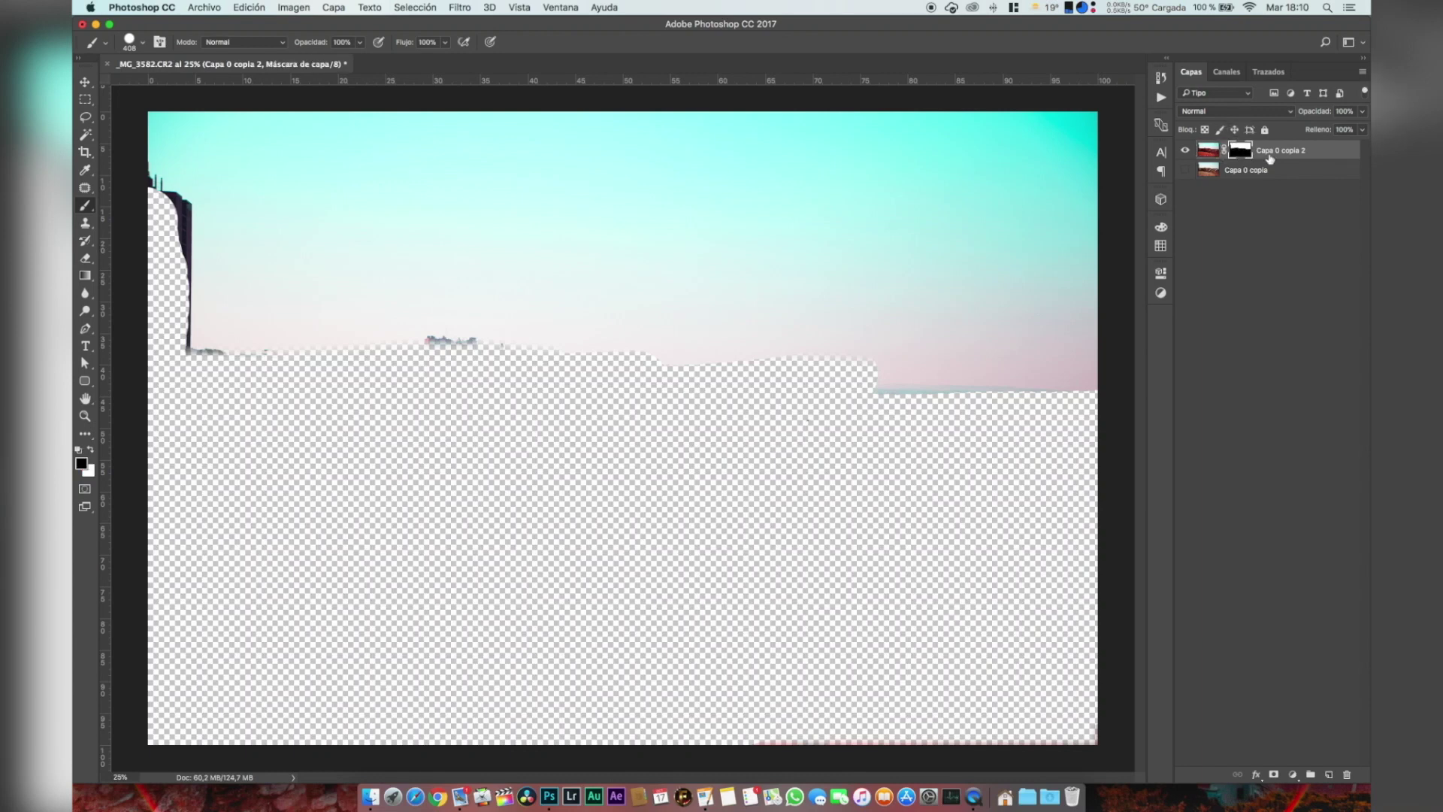
mouse_move(915, 336)
left_mouse_down()
mouse_move(874, 355)
mouse_move(716, 368)
mouse_move(652, 349)
mouse_move(774, 357)
mouse_move(925, 324)
mouse_move(886, 363)
mouse_move(901, 357)
mouse_move(717, 355)
mouse_move(1132, 363)
mouse_move(918, 372)
mouse_move(451, 306)
left_mouse_up()
key("x")
left_click(1185, 171)
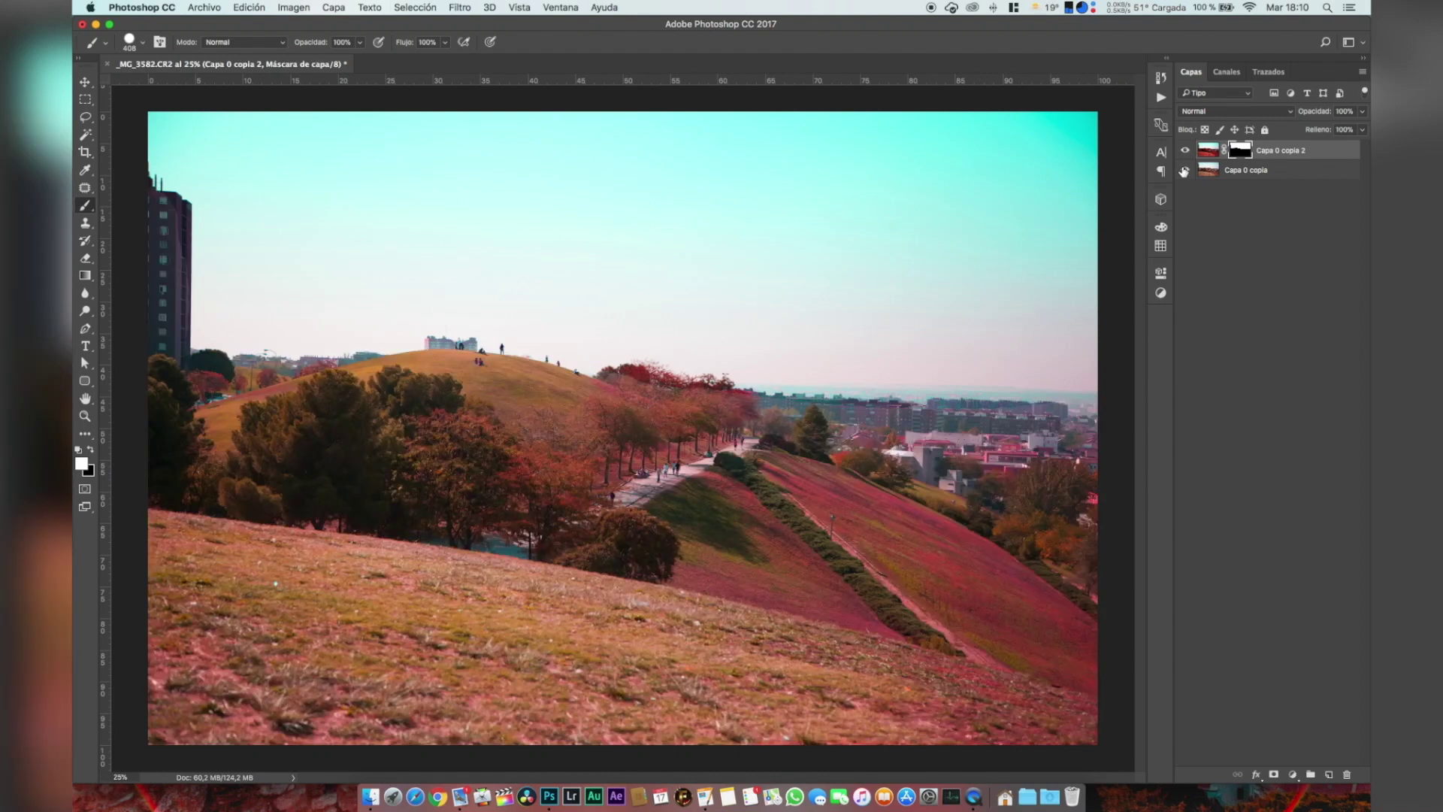
- Adjust the brush and retouch the upper layer's mask over the trees beside the path
right_click(660, 475)
key("Return")
mouse_move(618, 429)
left_mouse_down()
mouse_move(622, 403)
mouse_move(687, 426)
mouse_move(612, 428)
mouse_move(631, 396)
mouse_move(683, 399)
left_mouse_up()
key("x")
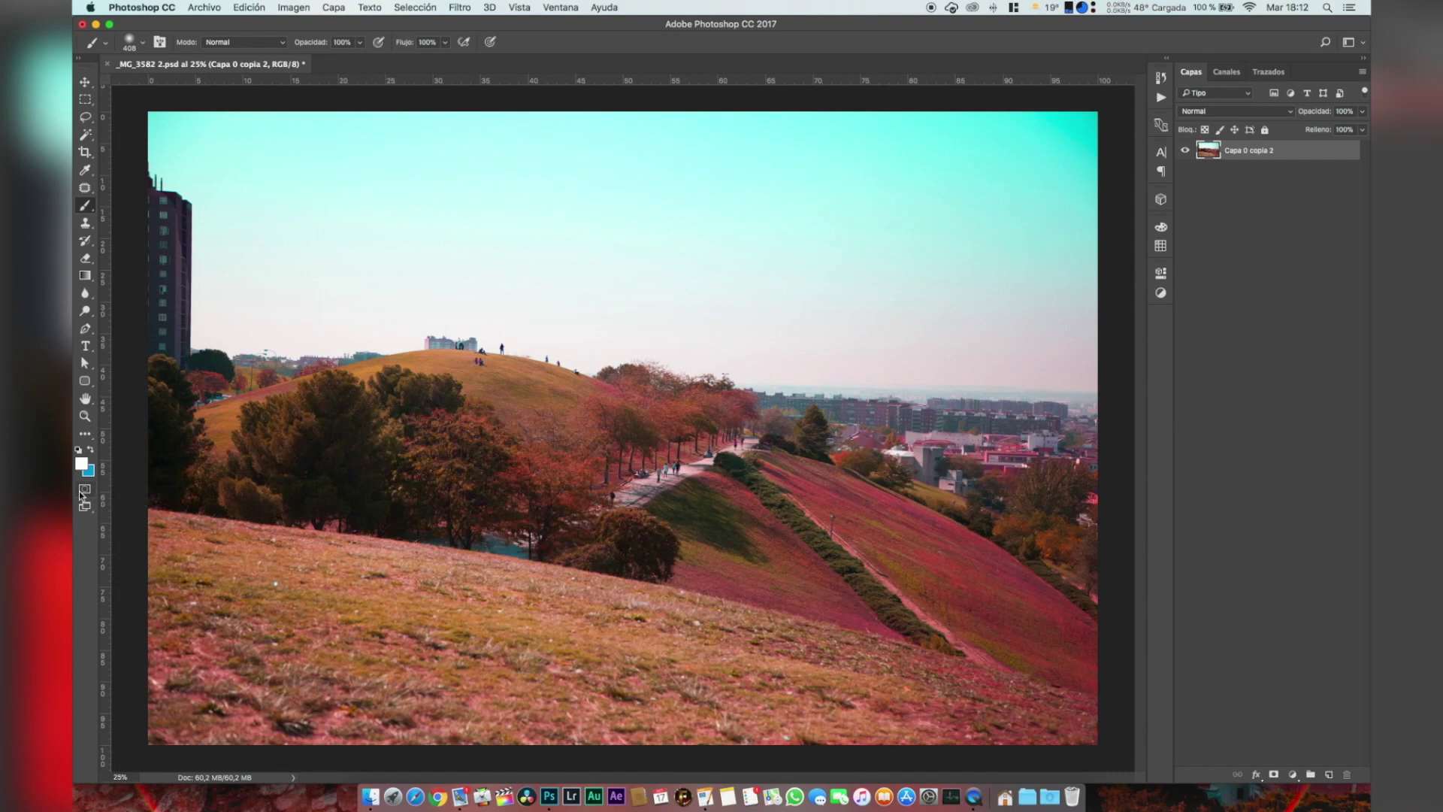
- Enter Quick Mask mode and paint the whole foreground grass slope black with a soft brush
left_click(84, 490)
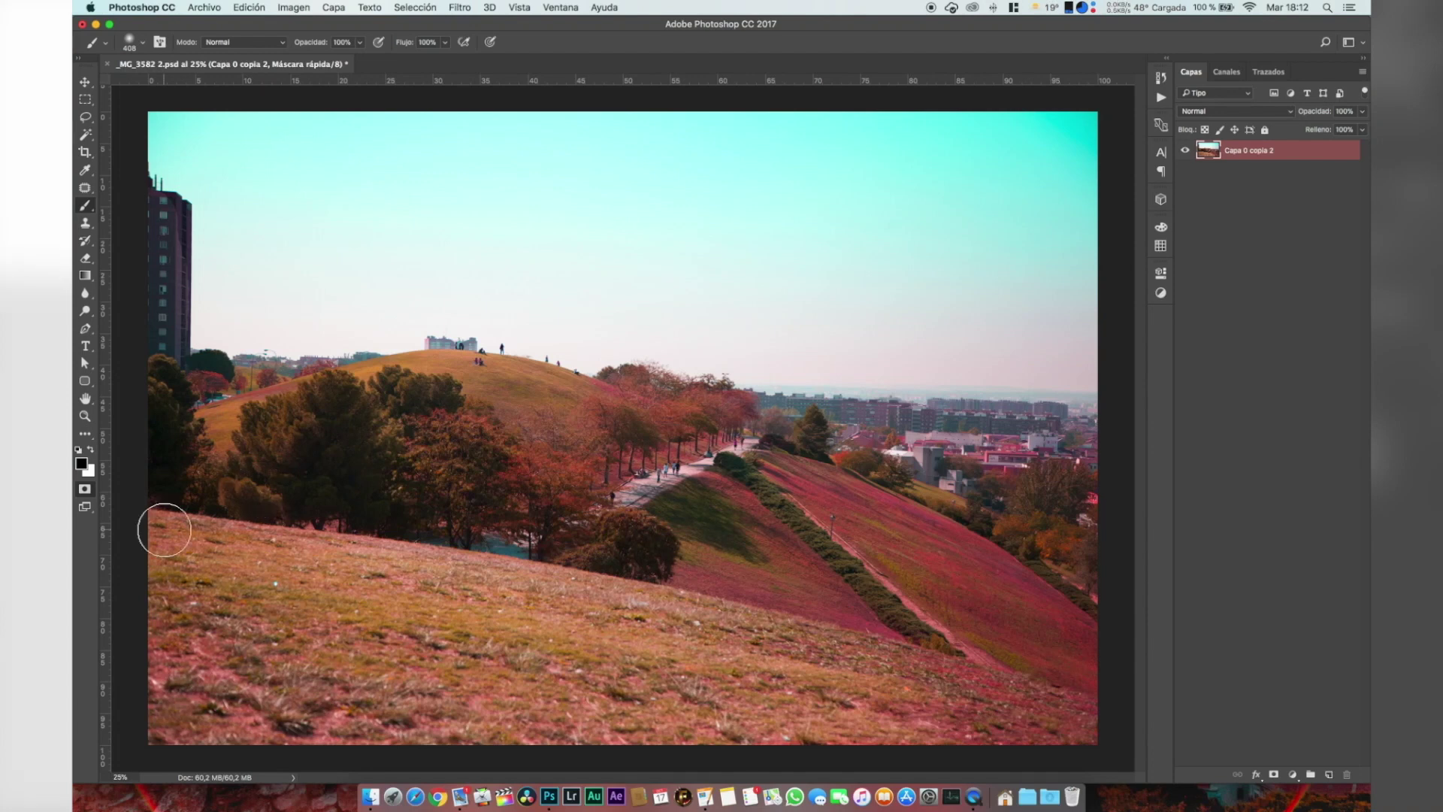
mouse_move(164, 530)
left_mouse_down()
mouse_move(560, 563)
mouse_move(1149, 709)
mouse_move(1053, 710)
mouse_move(268, 548)
mouse_move(126, 535)
mouse_move(770, 731)
mouse_move(1025, 749)
mouse_move(306, 563)
mouse_move(693, 681)
mouse_move(88, 598)
mouse_move(724, 763)
mouse_move(848, 770)
mouse_move(168, 661)
mouse_move(140, 643)
mouse_move(556, 757)
mouse_move(152, 703)
mouse_move(180, 732)
mouse_move(164, 701)
left_mouse_up()
mouse_move(166, 493)
left_mouse_down()
mouse_move(206, 474)
mouse_move(143, 474)
mouse_move(690, 543)
mouse_move(1114, 649)
mouse_move(507, 524)
mouse_move(1009, 624)
mouse_move(1117, 668)
left_mouse_up()
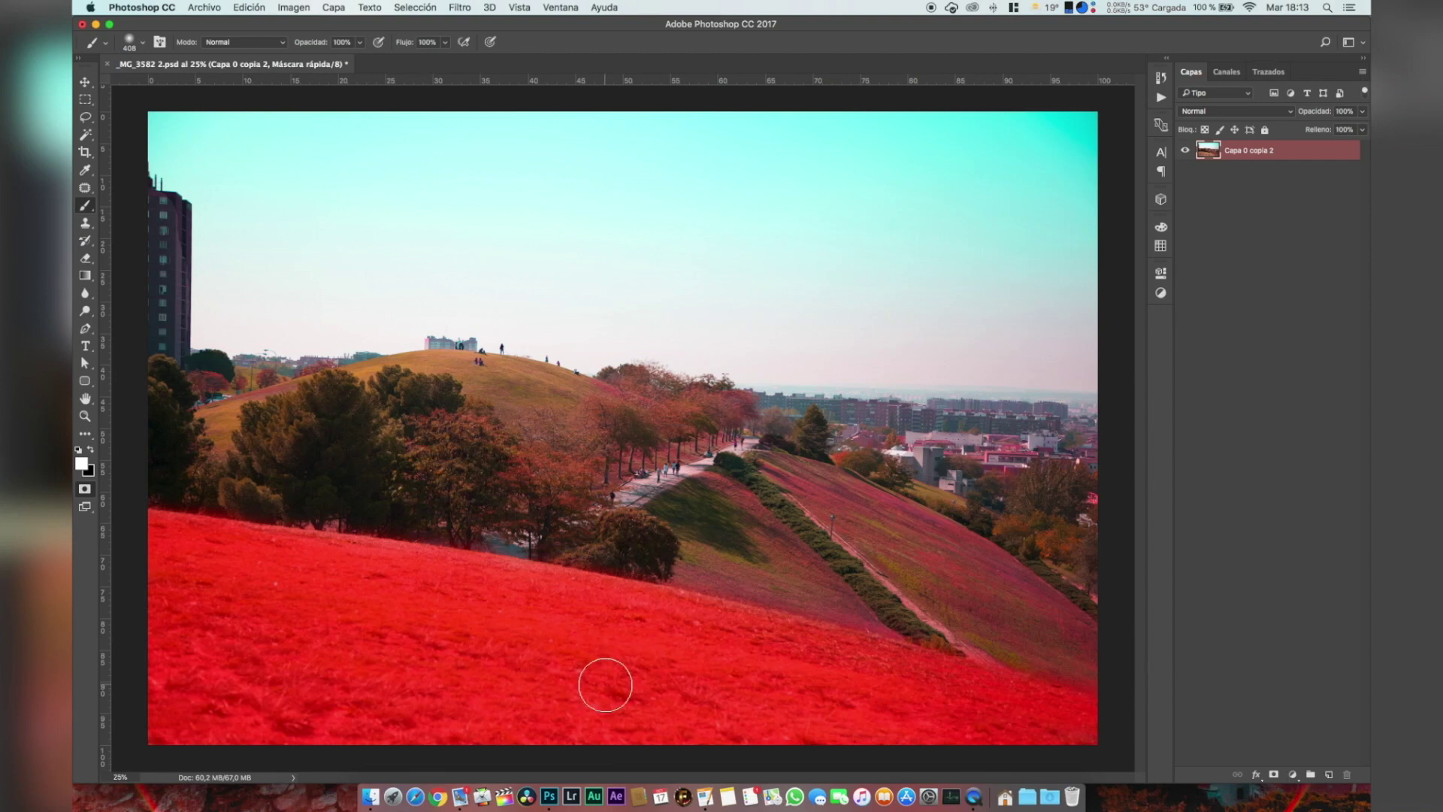
- Convert the quick mask to a selection and invert it so the foreground grass is selected
left_click(88, 493)
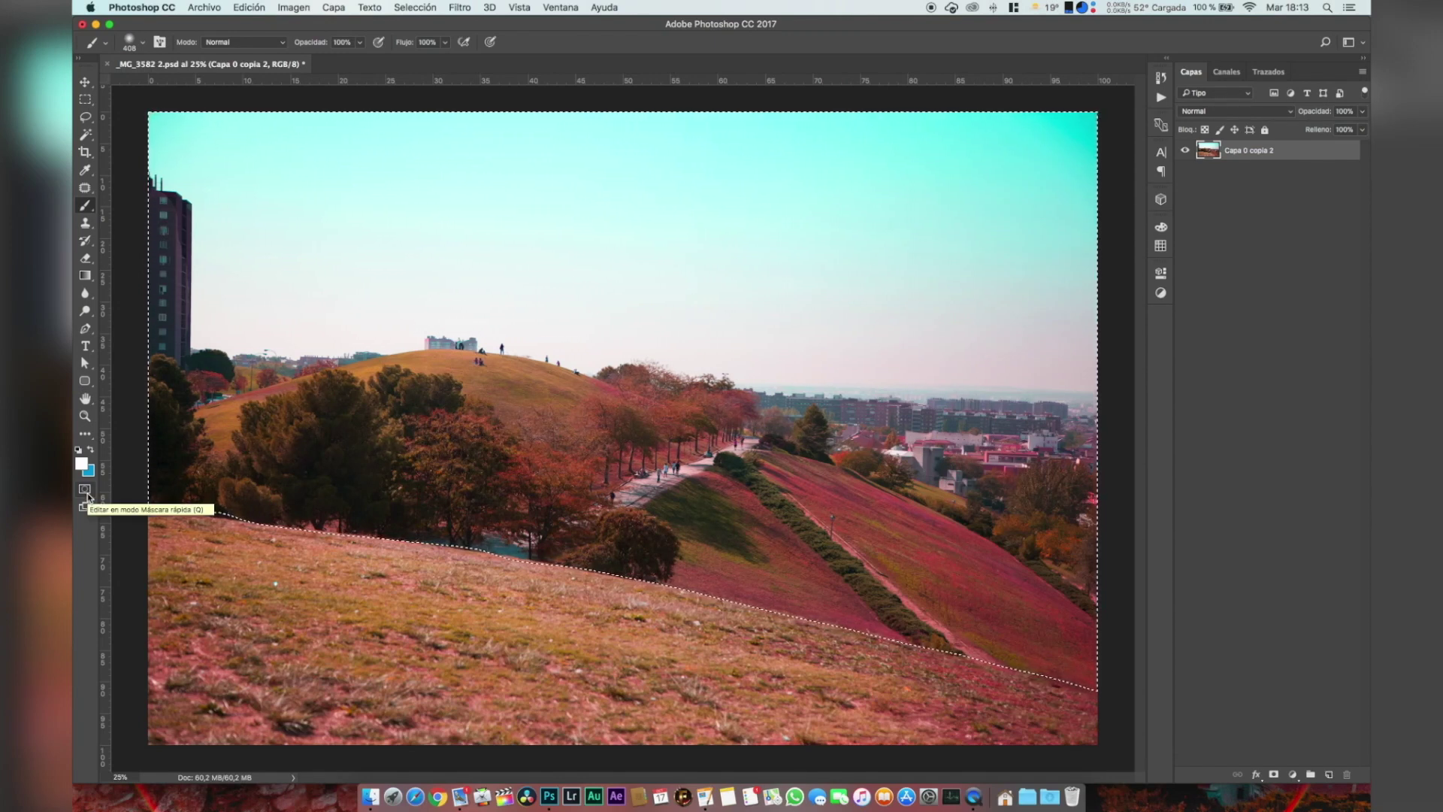
key("super+shift+i")
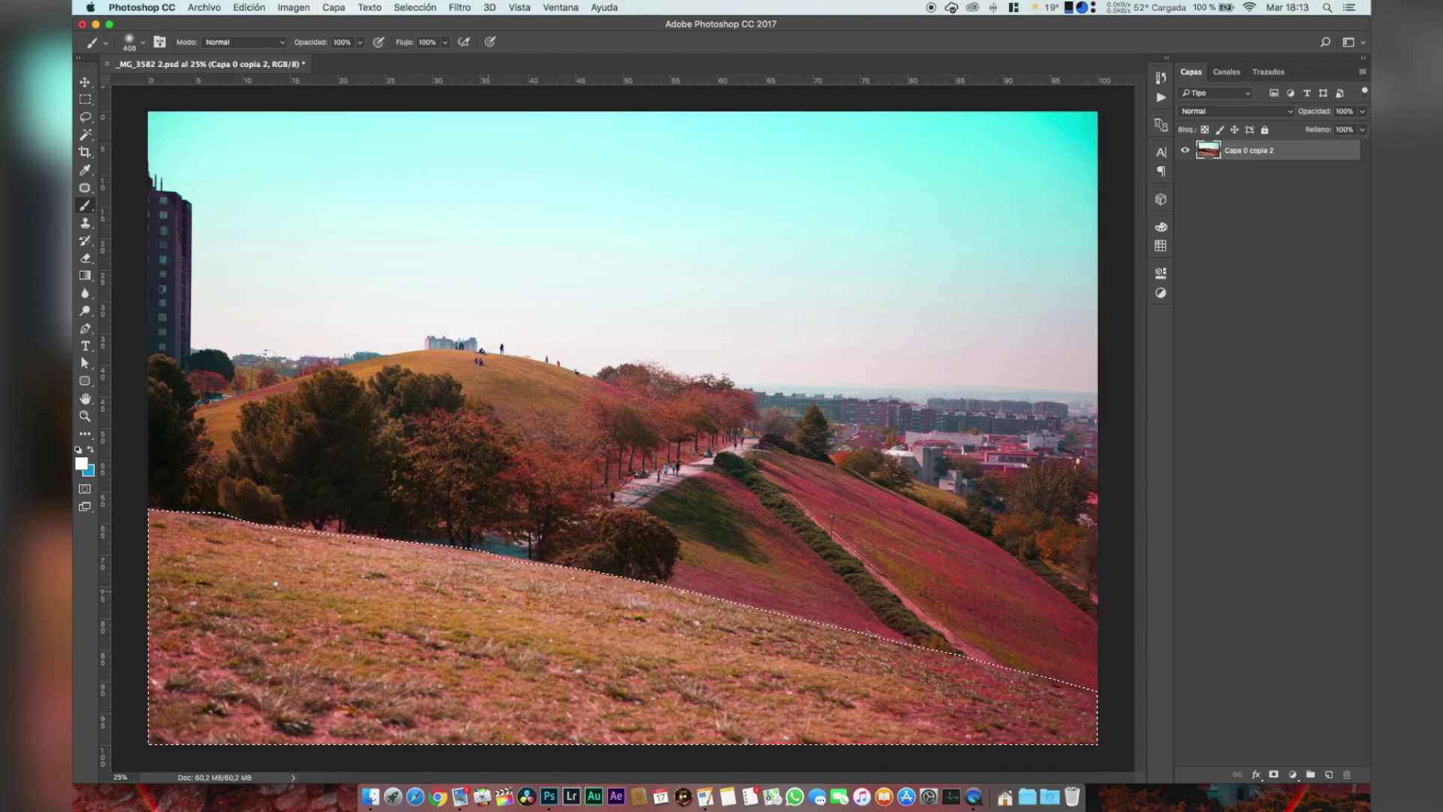
left_click(433, 5)
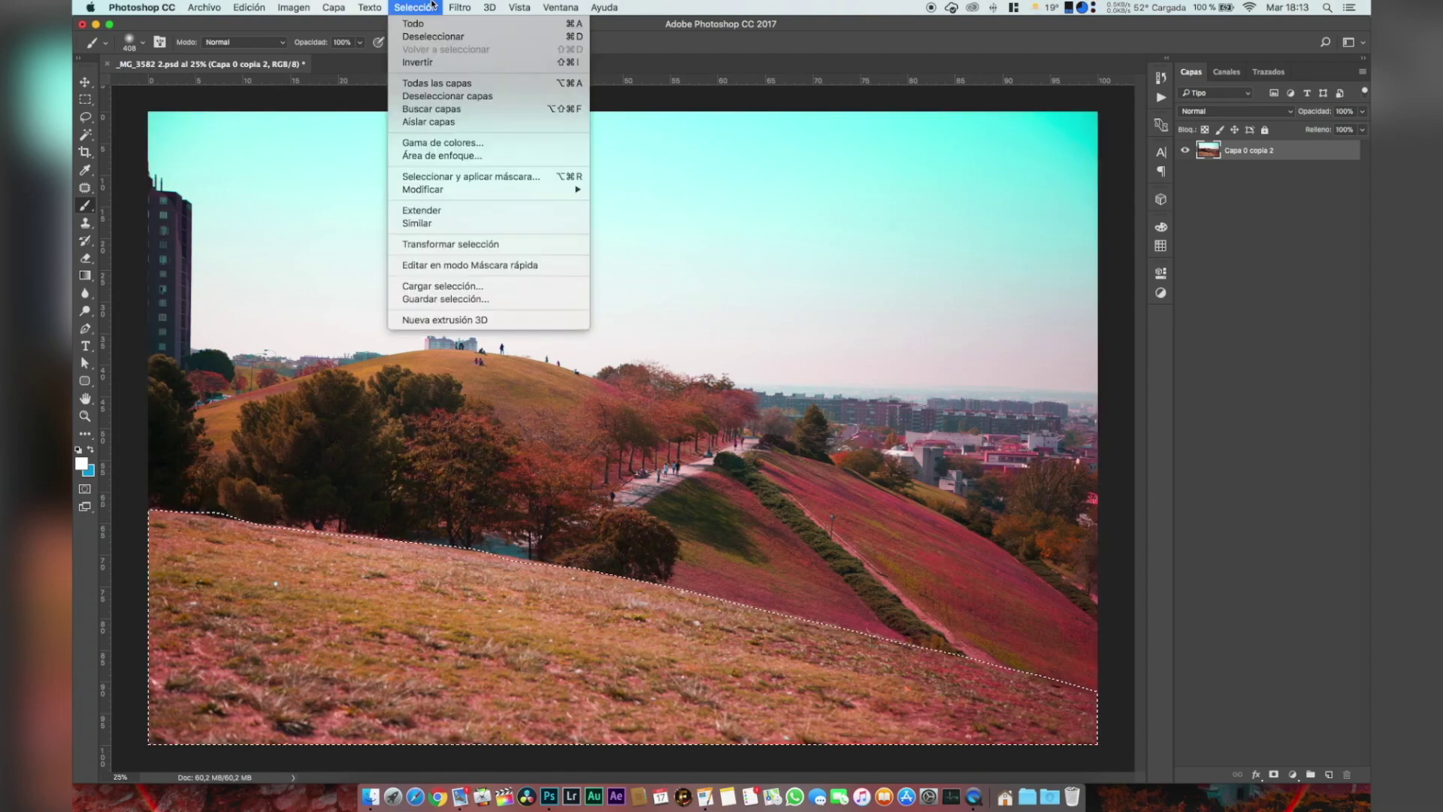
left_click(431, 66)
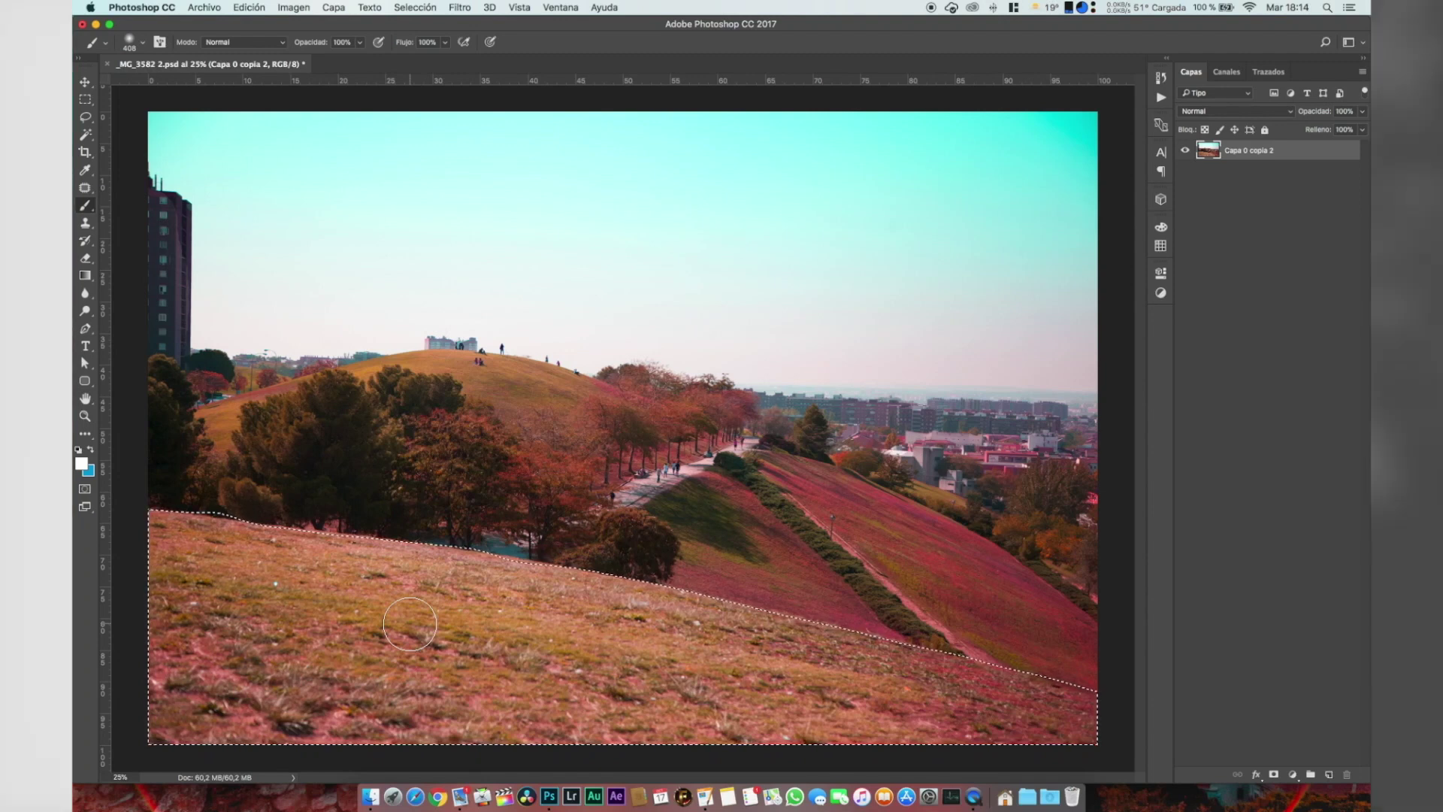
- Apply a Lens Blur with radius 28 to the selected foreground grass
left_click(414, 7)
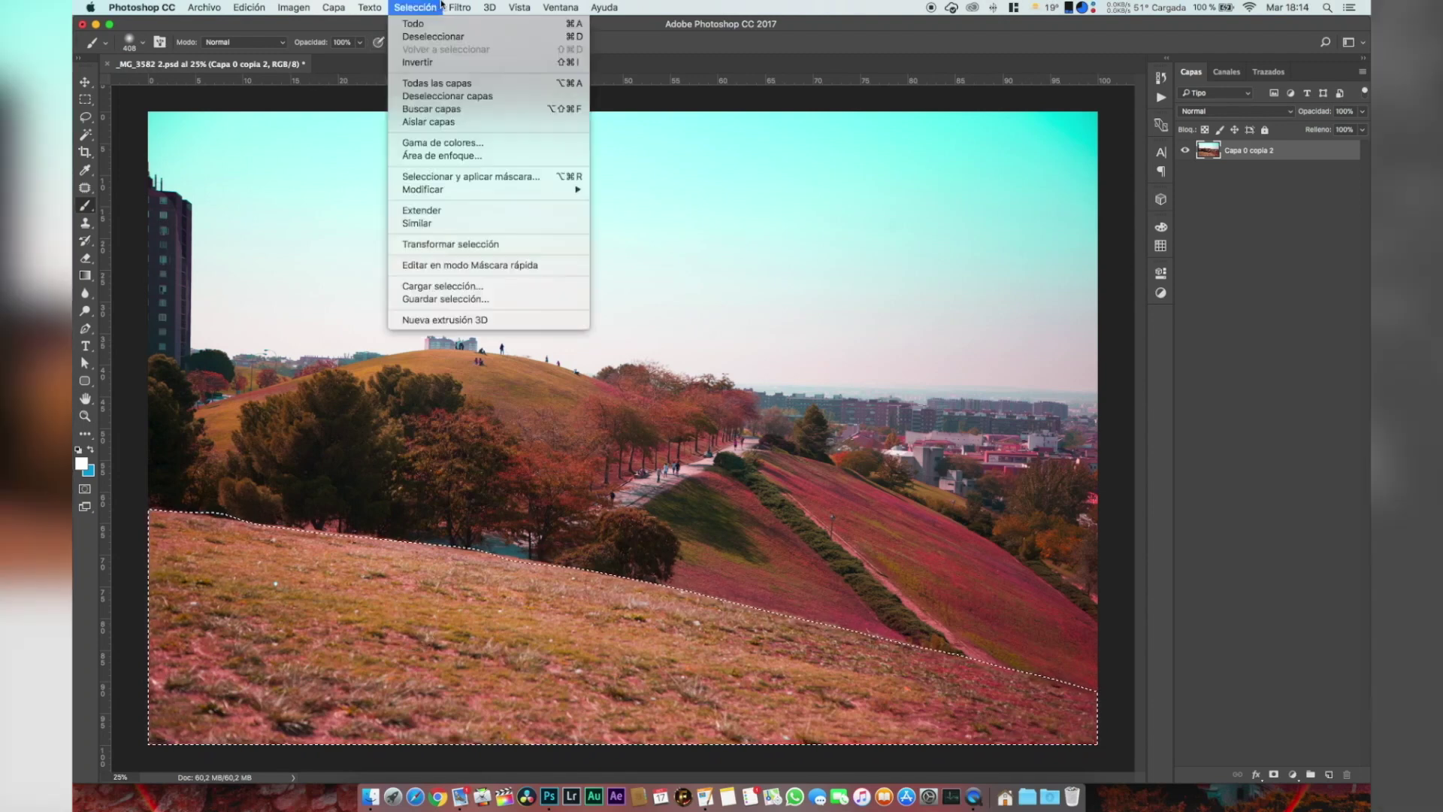
mouse_move(452, 9)
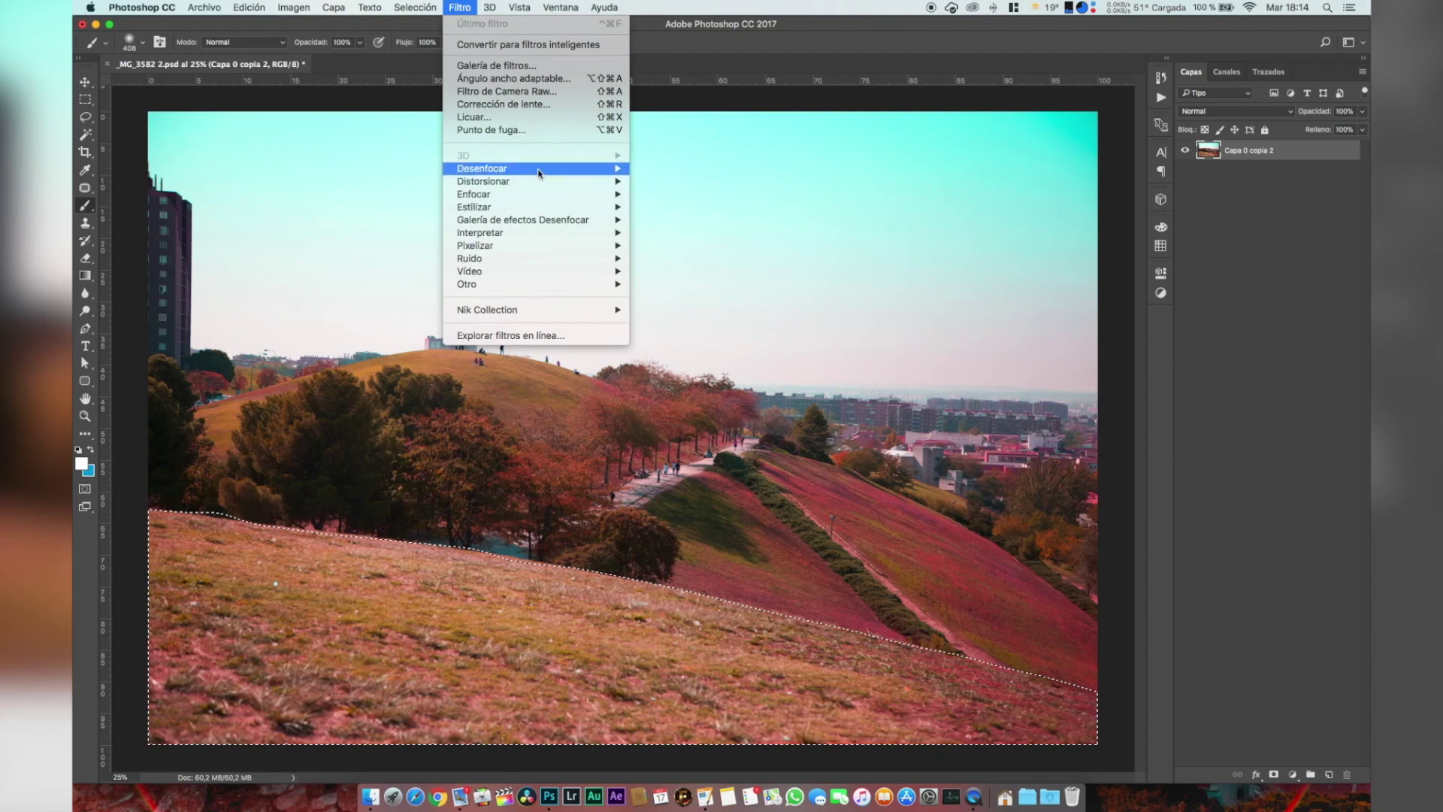
mouse_move(525, 175)
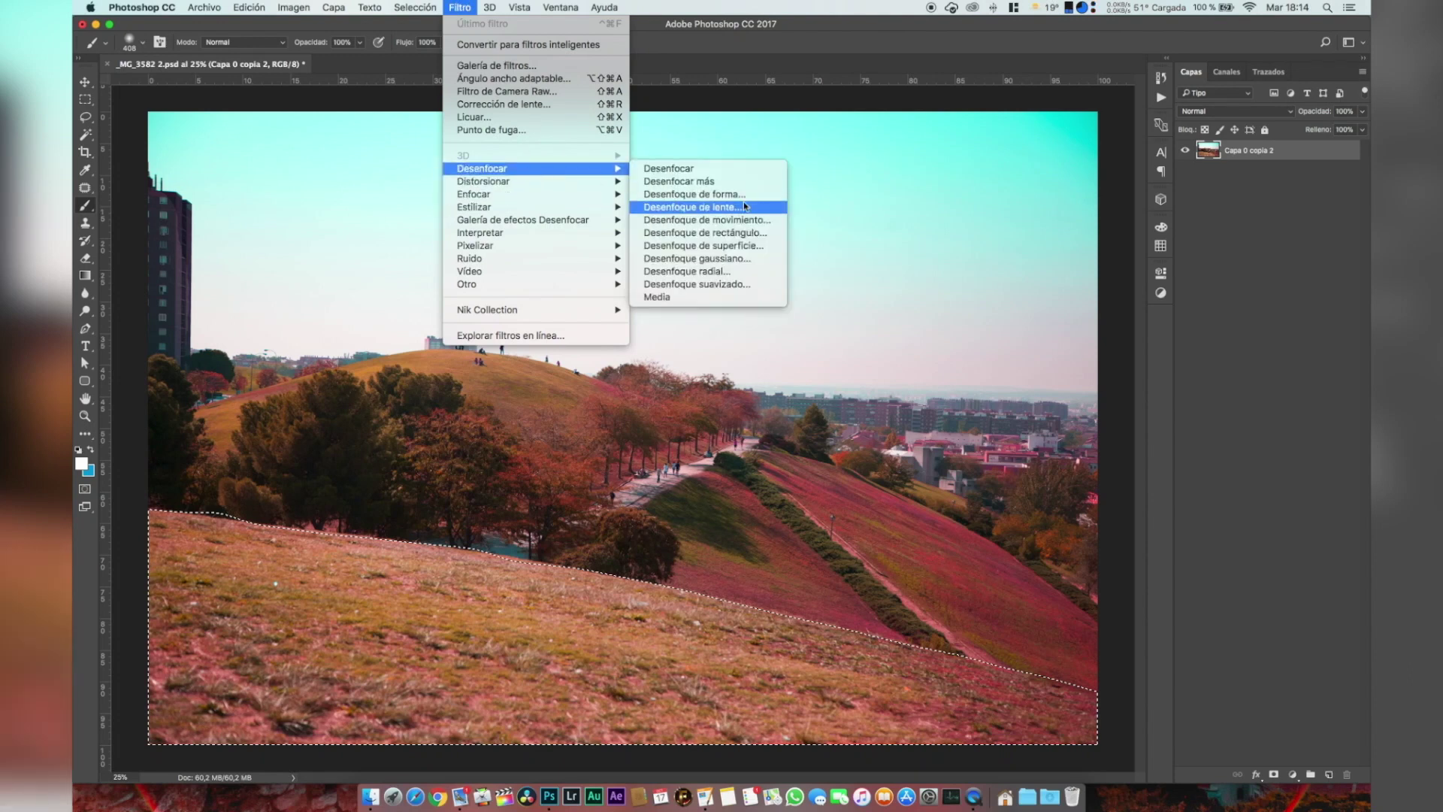
left_click(742, 206)
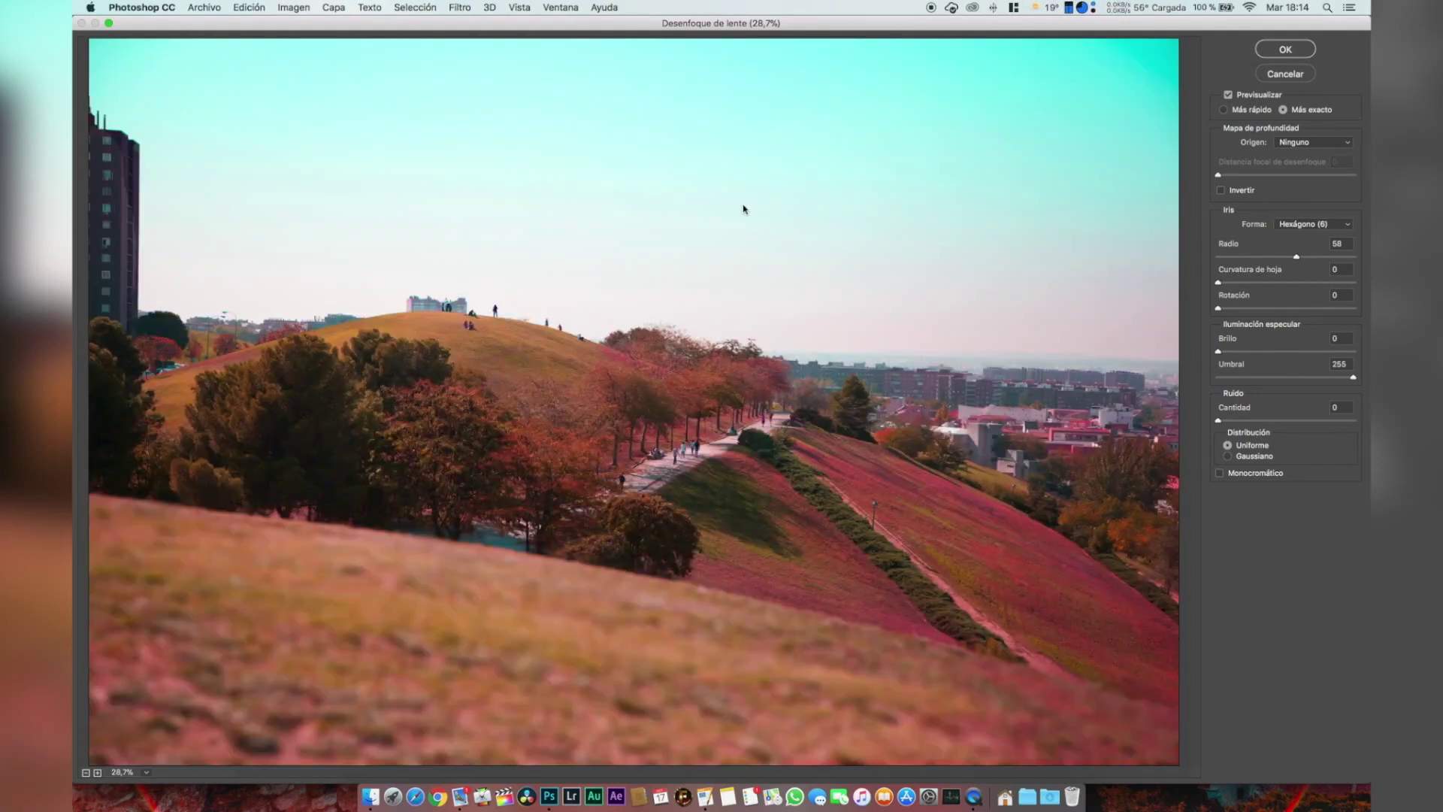
left_click(1262, 258)
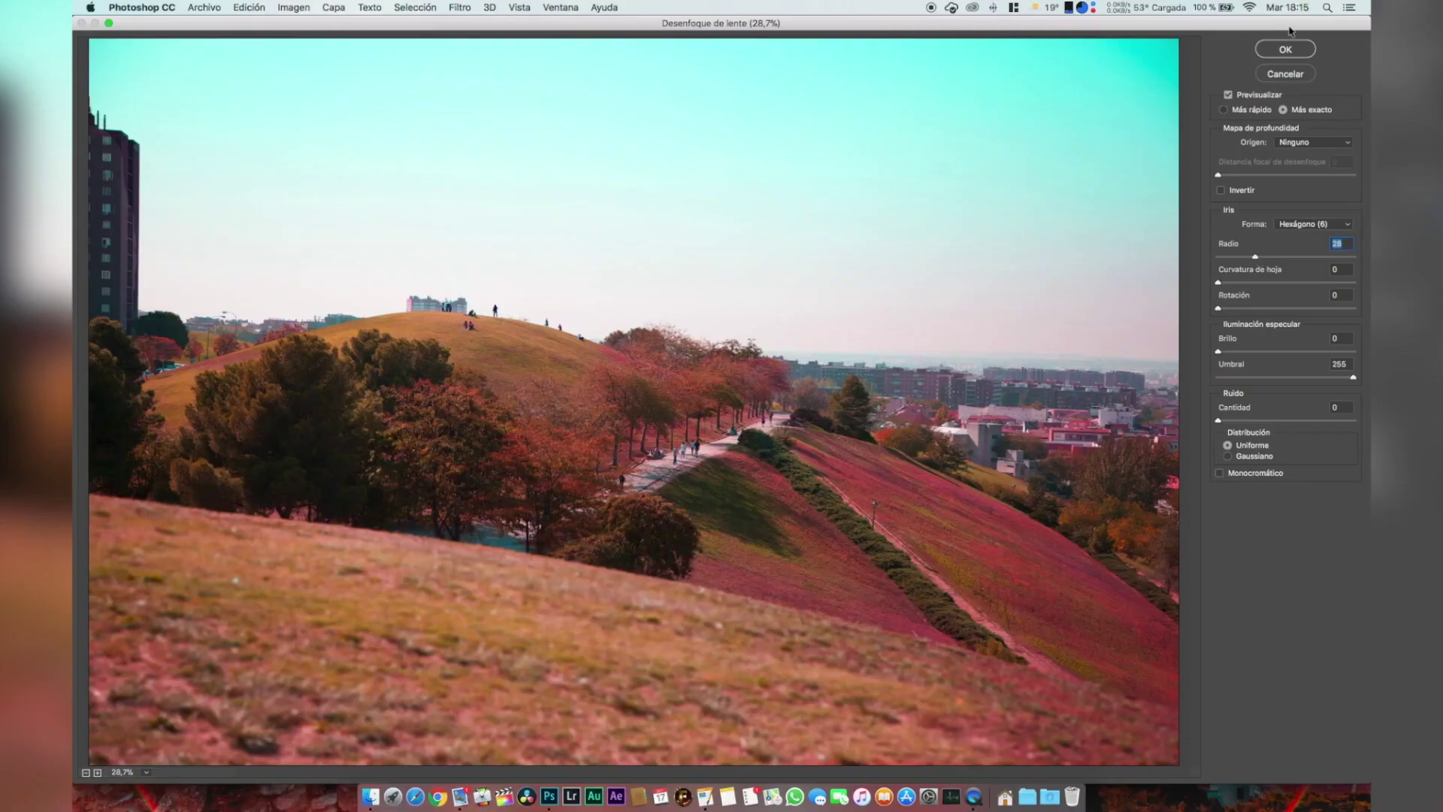
left_click(1290, 49)
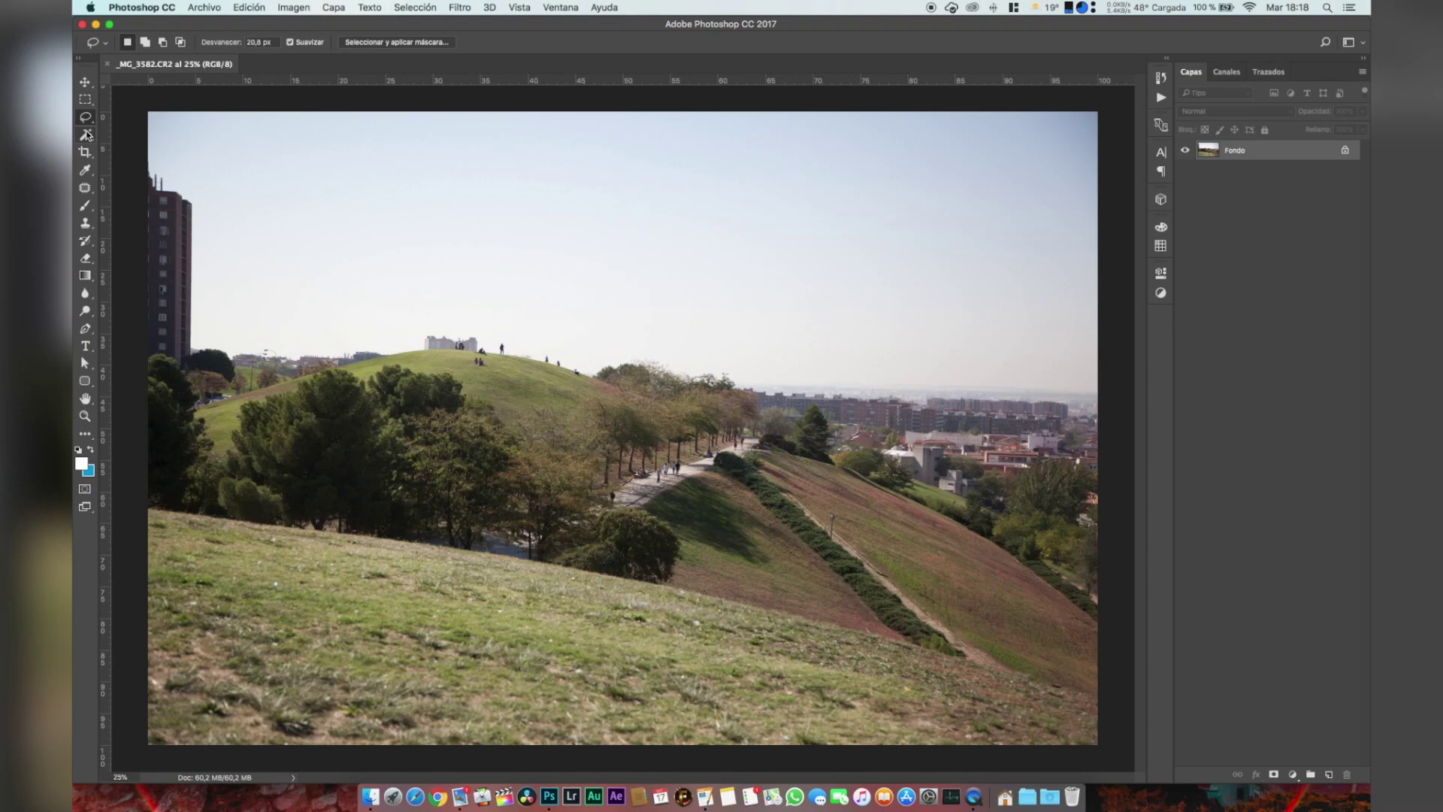
- Examine the available lasso tool variants and the quick selection and magic wand tools
mouse_move(82, 102)
left_mouse_down()
mouse_move(211, 127)
mouse_move(81, 125)
left_mouse_up()
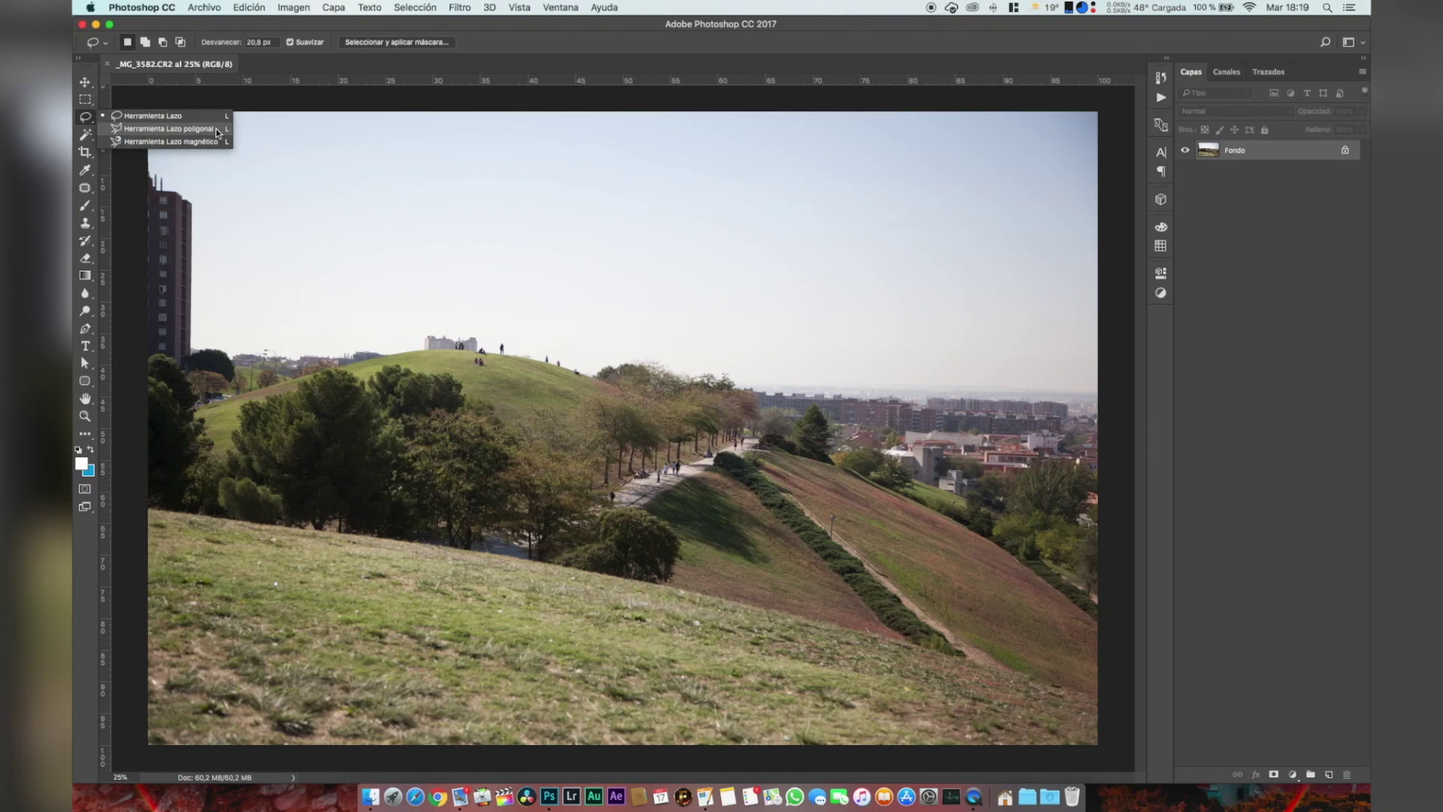
mouse_move(86, 137)
left_mouse_down()
mouse_move(213, 145)
mouse_move(169, 138)
left_mouse_up()
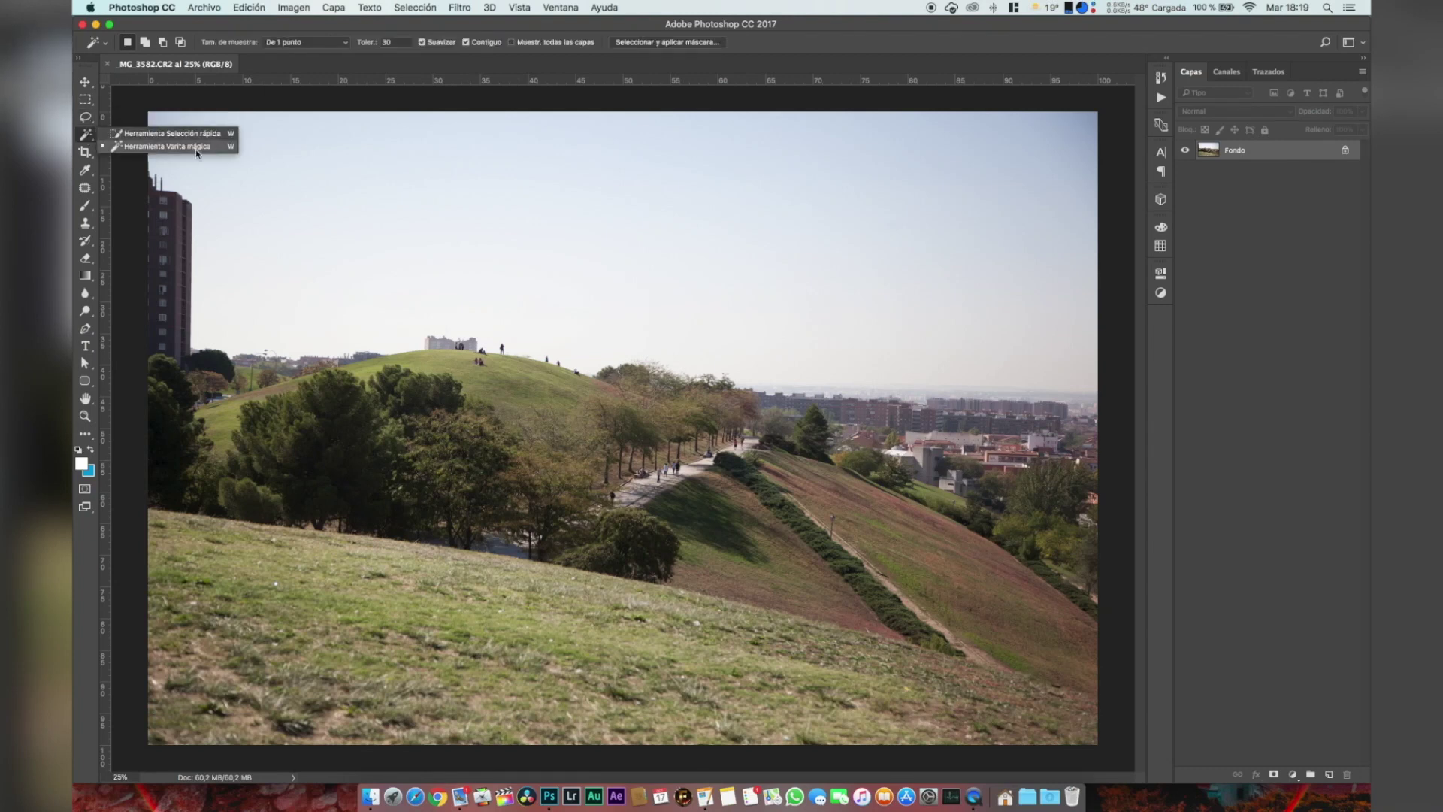
mouse_move(85, 116)
left_mouse_down()
mouse_move(181, 136)
mouse_move(87, 135)
mouse_move(175, 146)
left_mouse_up()
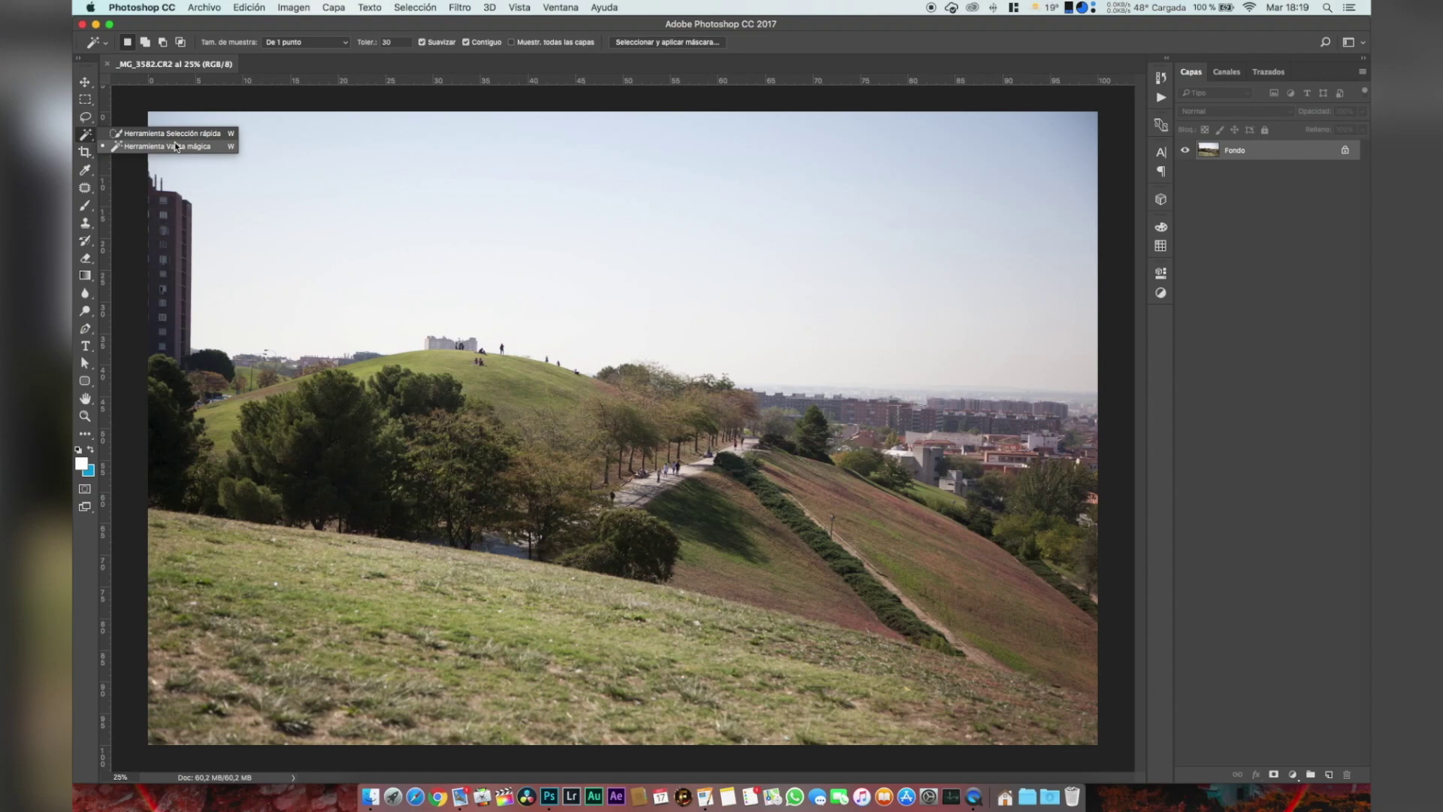
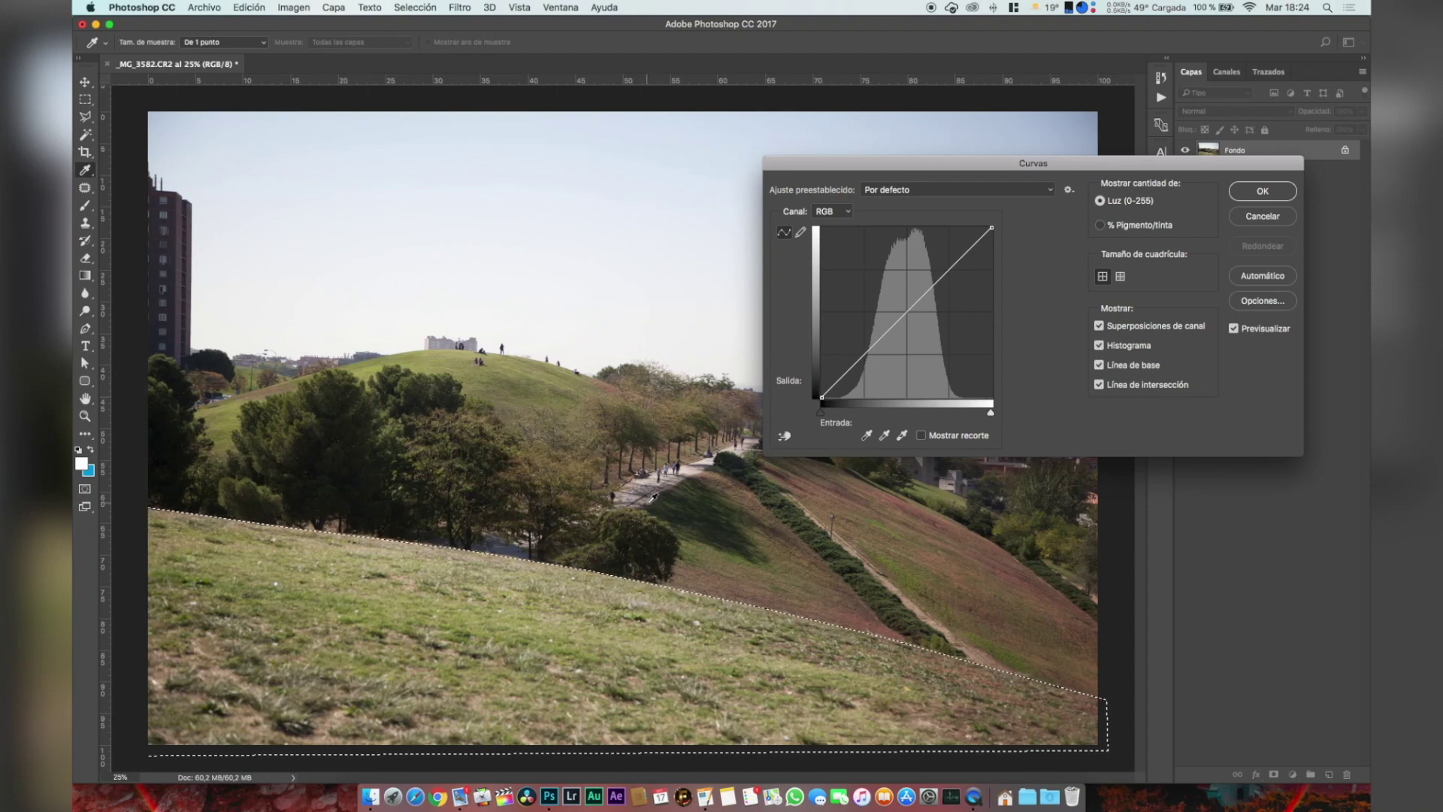
- Try a Curves adjustment on the selected foreground grass, lifting the black point to output 23 and raising the highlights to output 207
mouse_move(821, 395)
left_mouse_down()
mouse_move(817, 345)
mouse_move(822, 362)
mouse_move(877, 349)
mouse_move(821, 381)
left_mouse_up()
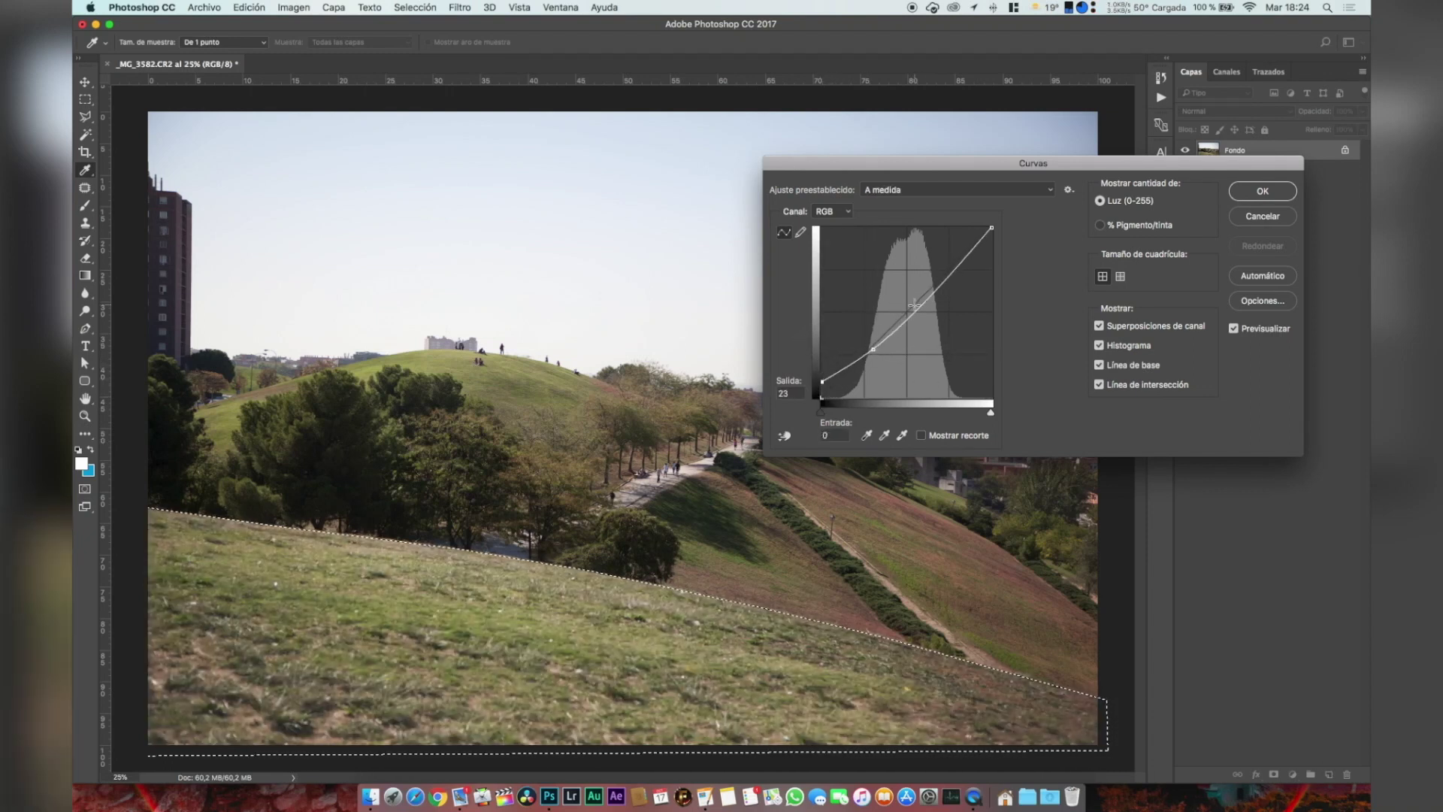
left_click_drag(920, 308, 925, 286)
left_click_drag(876, 350, 870, 347)
left_click_drag(925, 286, 938, 253)
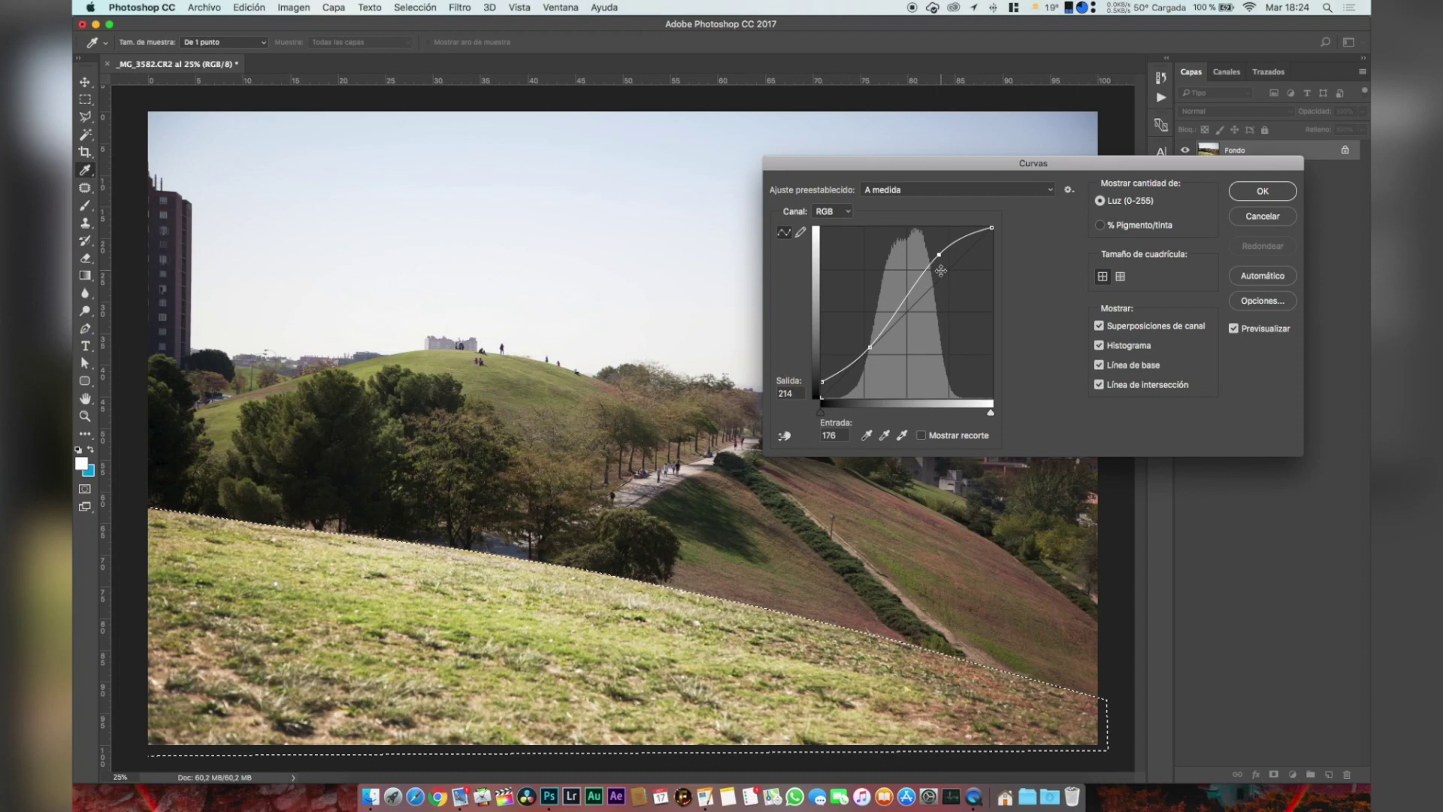
left_click_drag(944, 255, 942, 259)
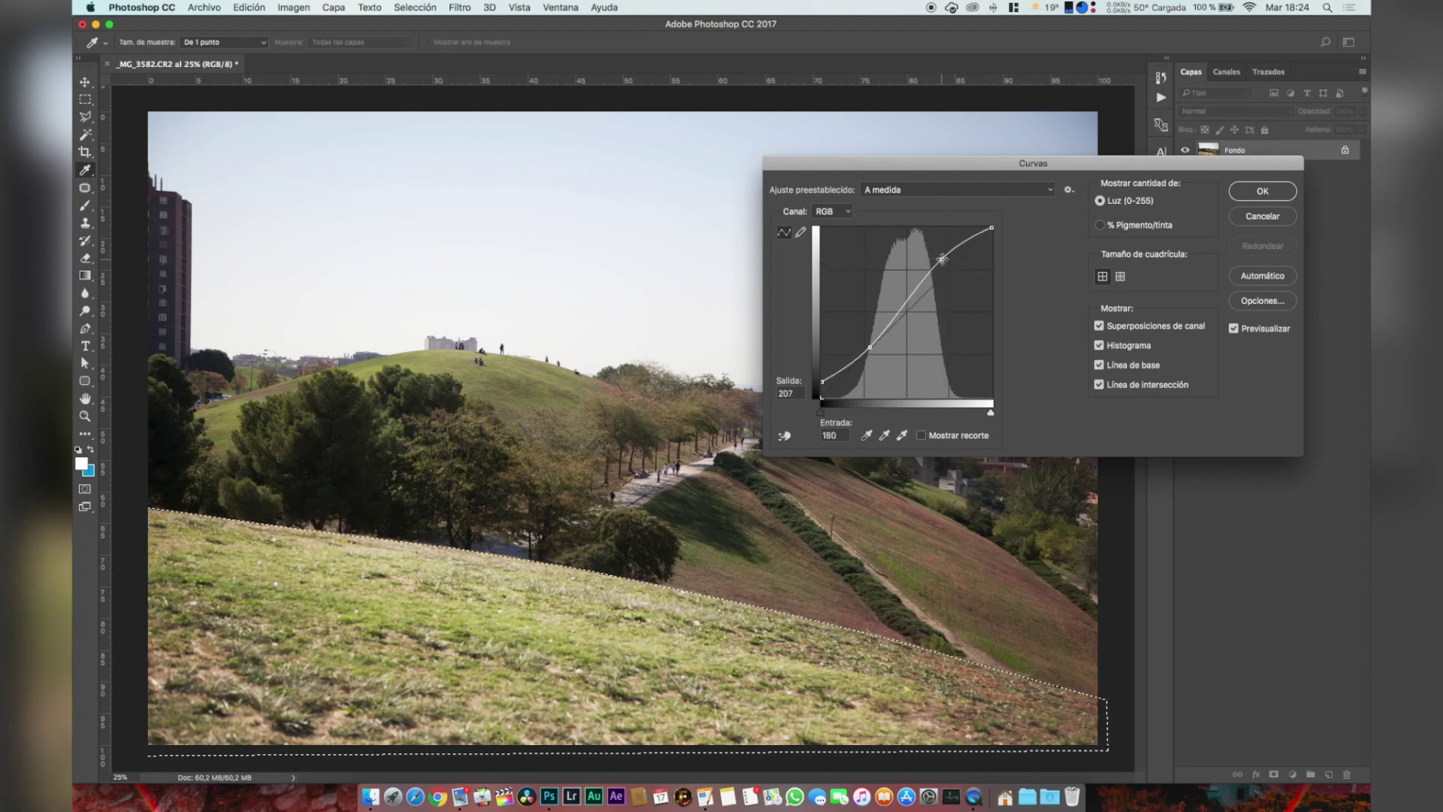
left_click(1263, 217)
- Try a Hue/Saturation adjustment on the selected foreground grass with hue -29, saturation +13 and lightness +37
left_click(293, 7)
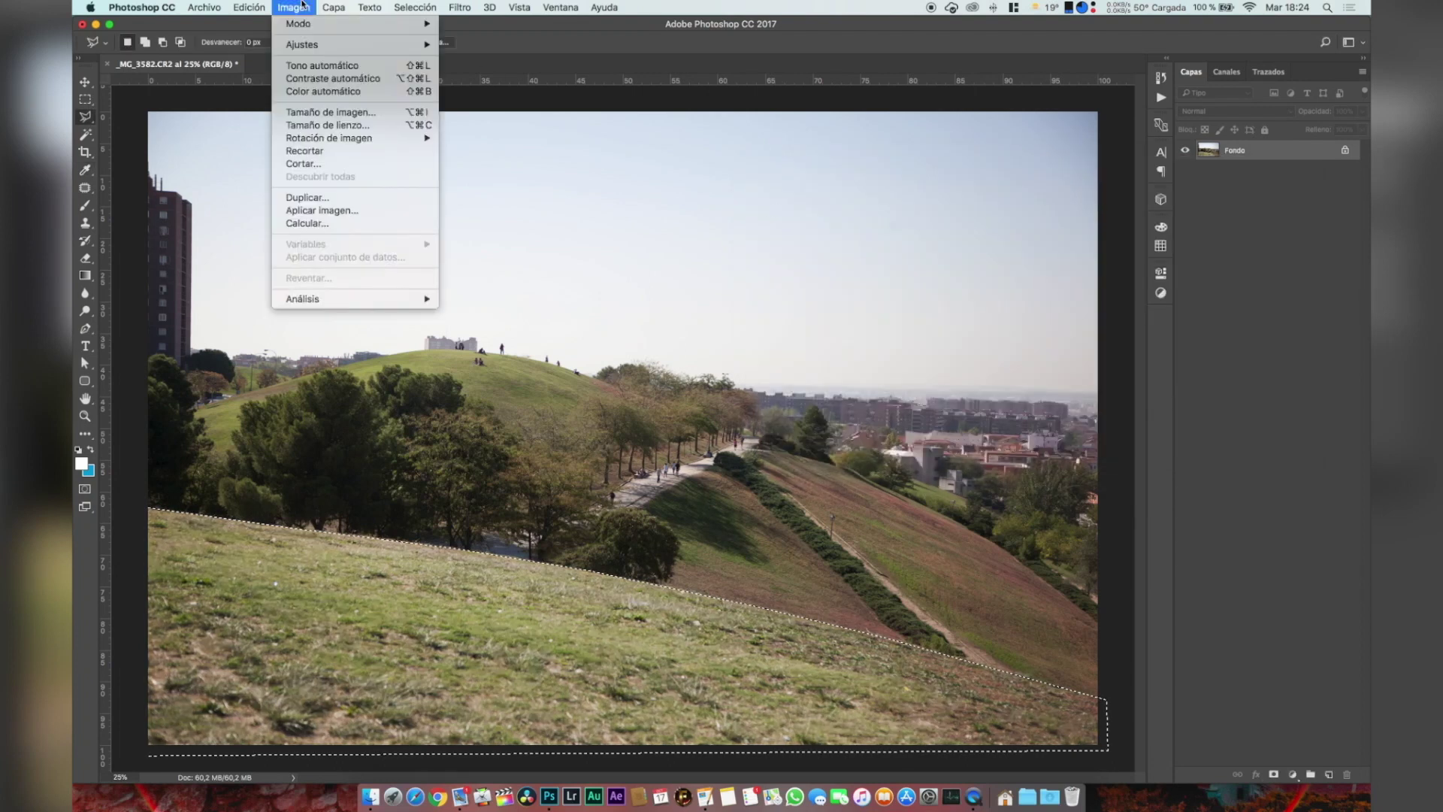
mouse_move(406, 44)
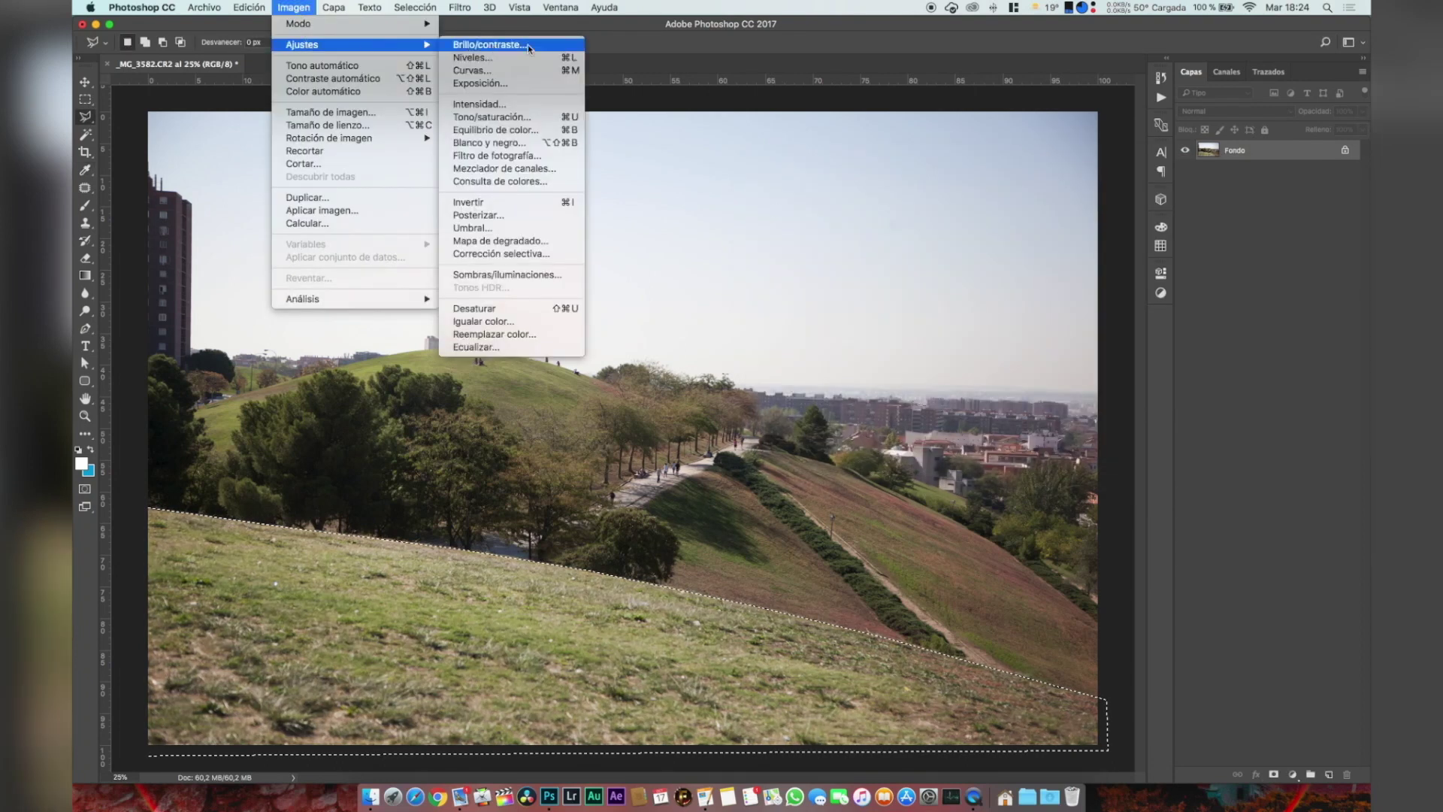
left_click(526, 118)
mouse_move(800, 397)
left_mouse_down()
mouse_move(770, 404)
mouse_move(841, 405)
mouse_move(813, 413)
left_mouse_up()
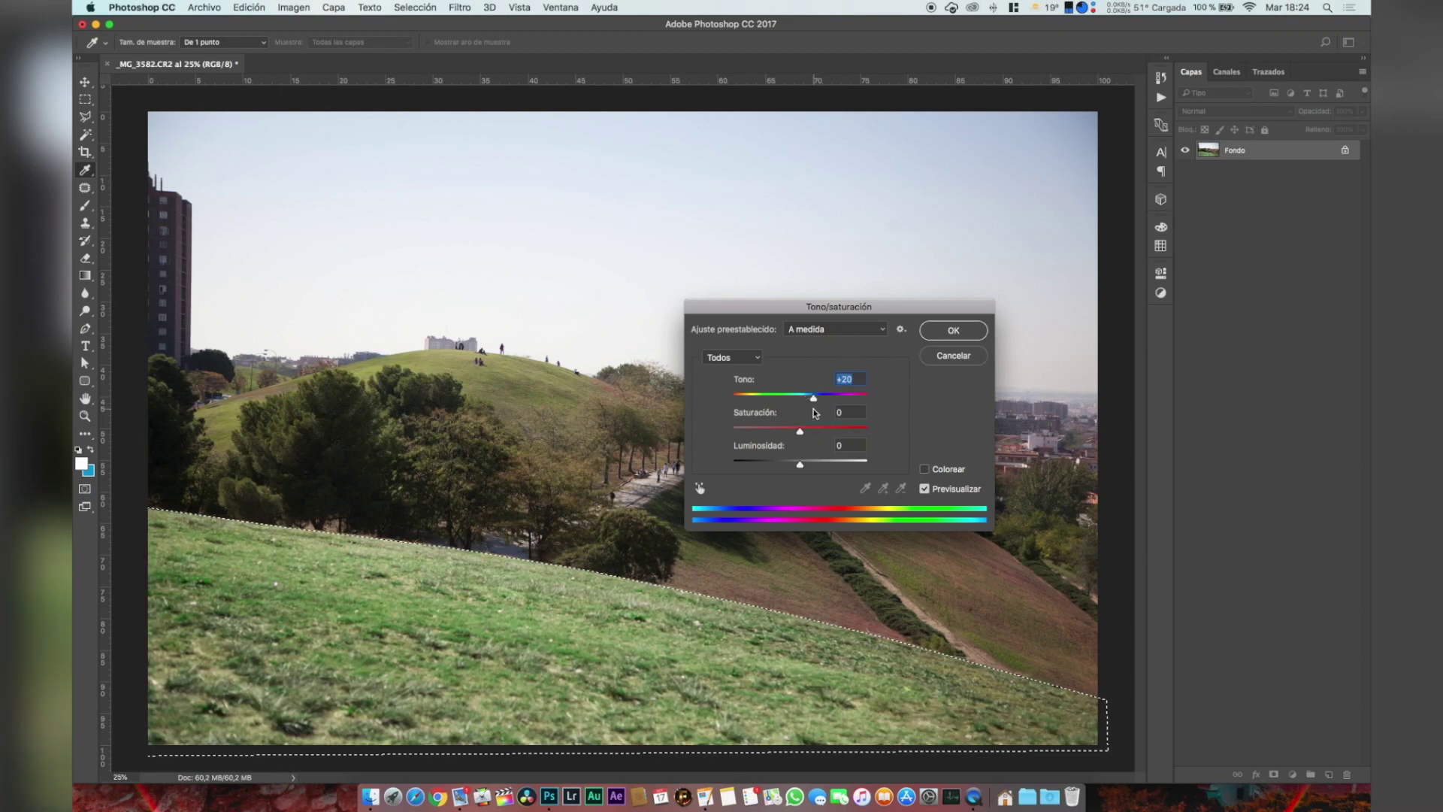
left_click_drag(814, 412, 825, 467)
left_click(825, 467)
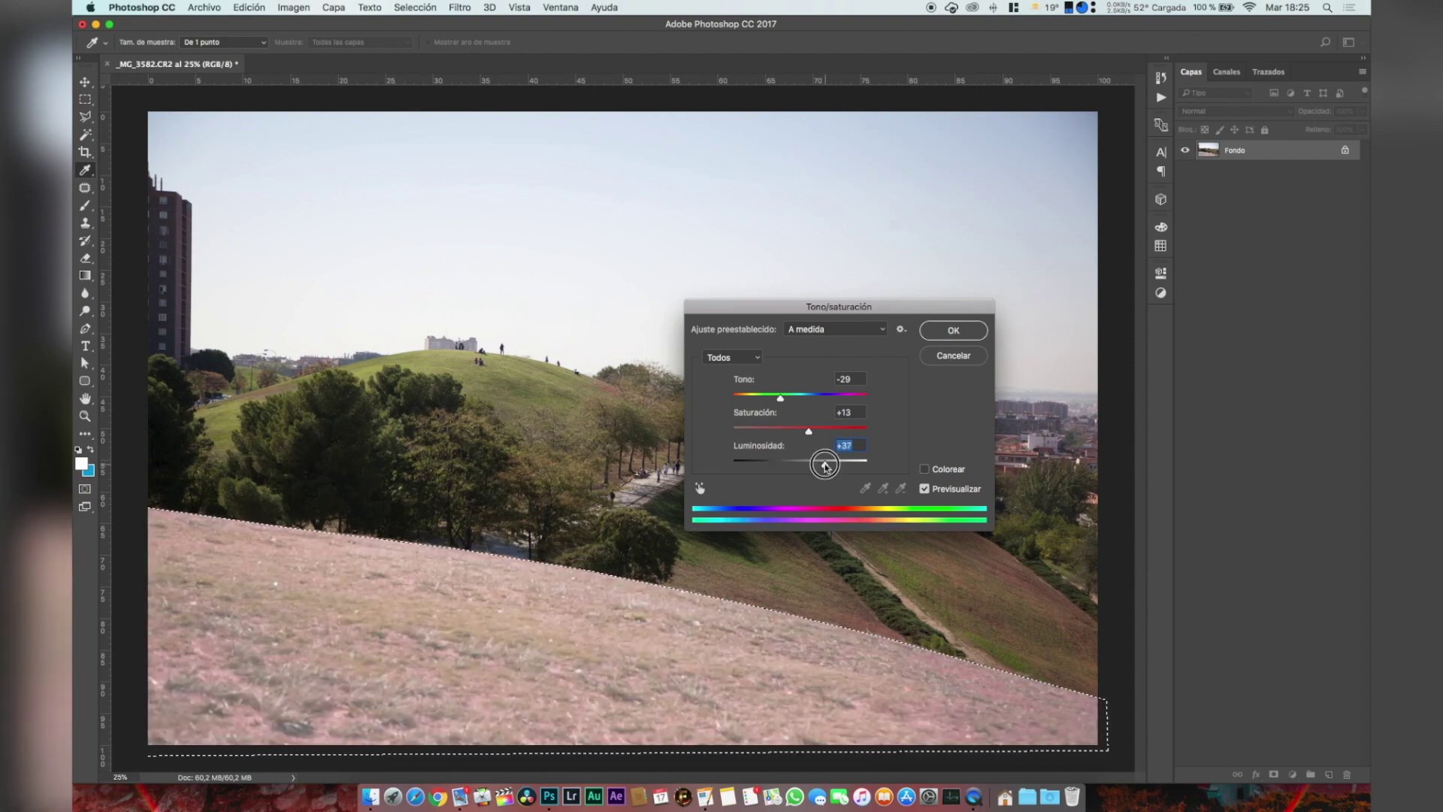
type("0")
left_click(950, 398)
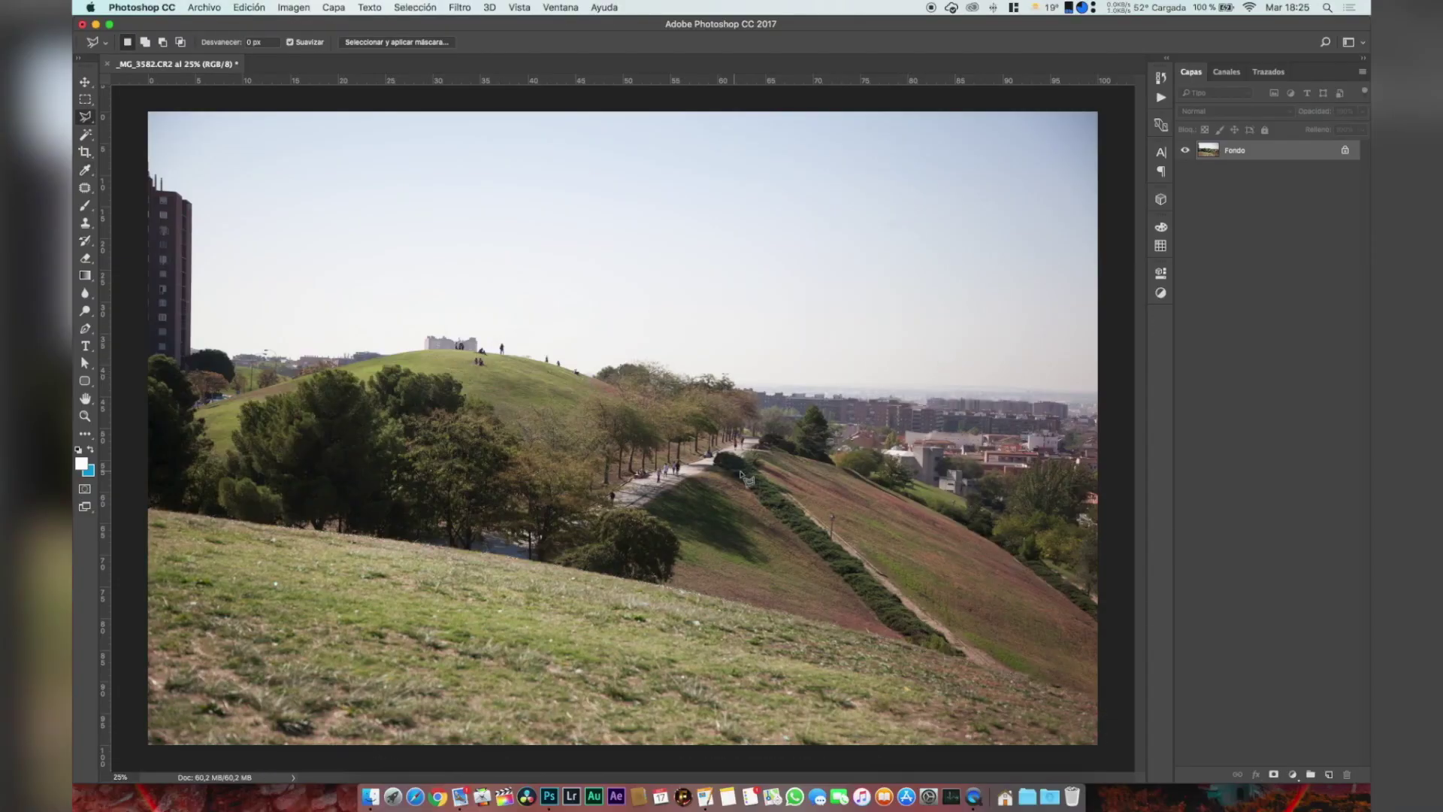
- Outline the dark green hedge running down the hillside with a closed Polygonal Lasso selection
scroll(845, 509, "up", 5)
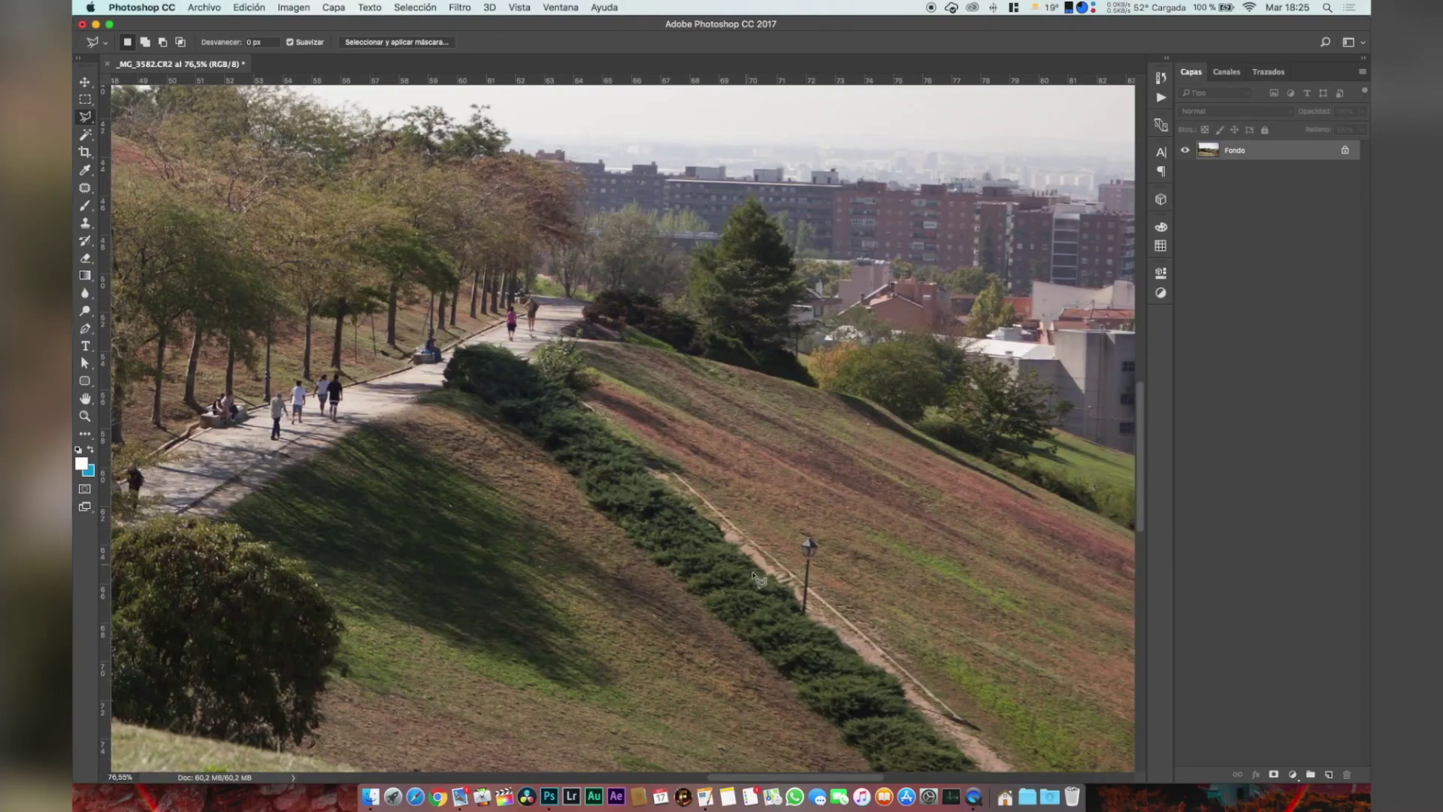
scroll(502, 370, "down", 5)
scroll(502, 370, "right", 4)
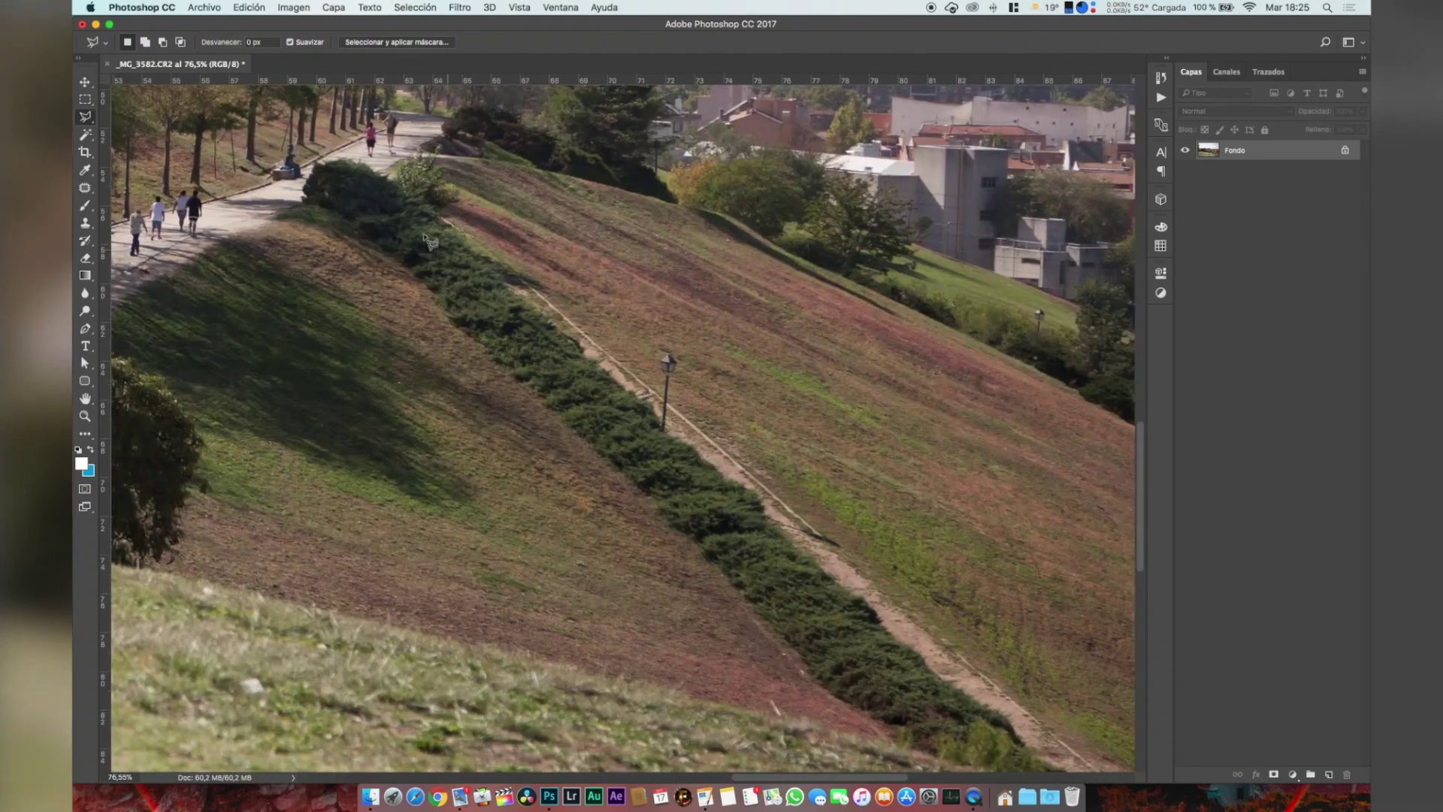
left_click(303, 194)
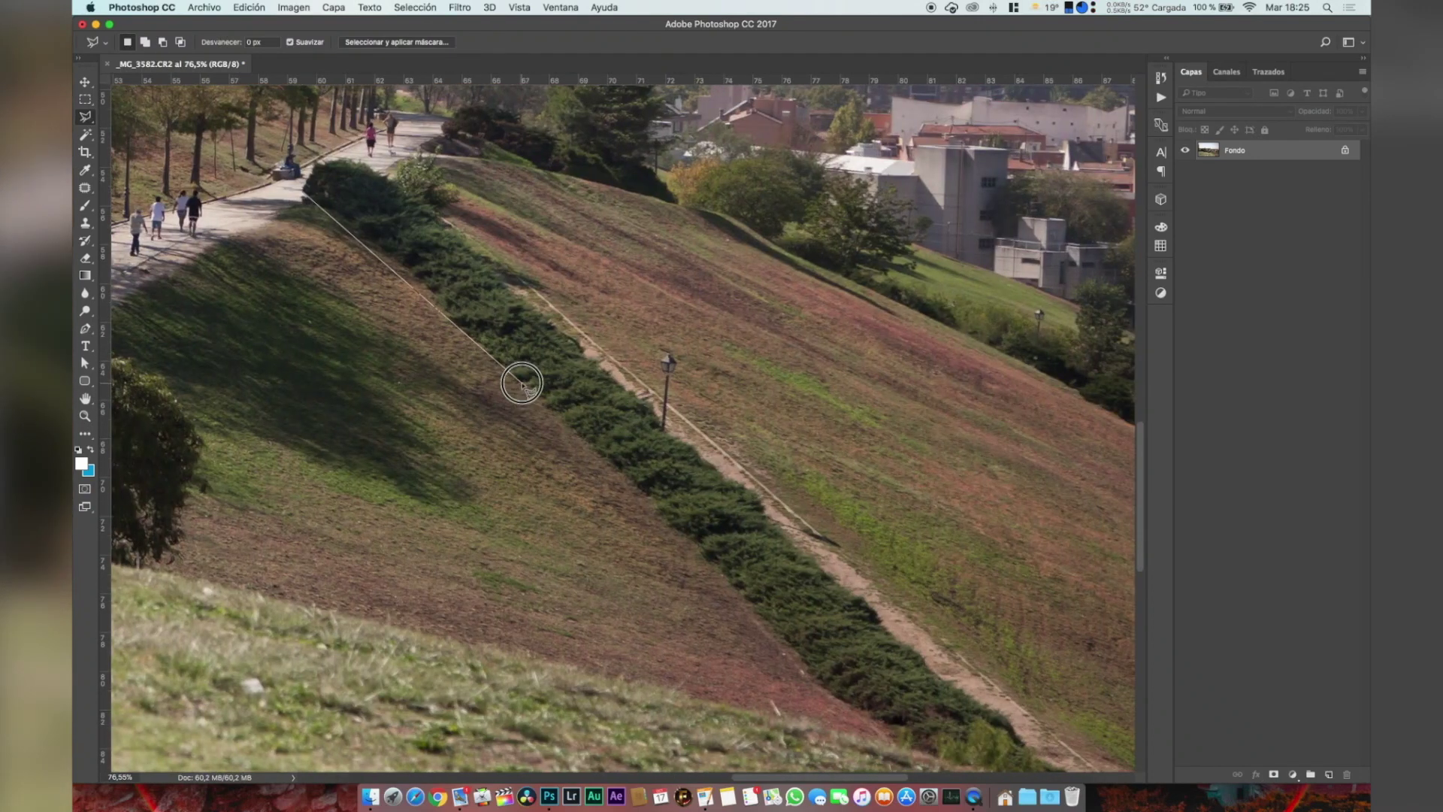
left_click(803, 659)
left_click(920, 752)
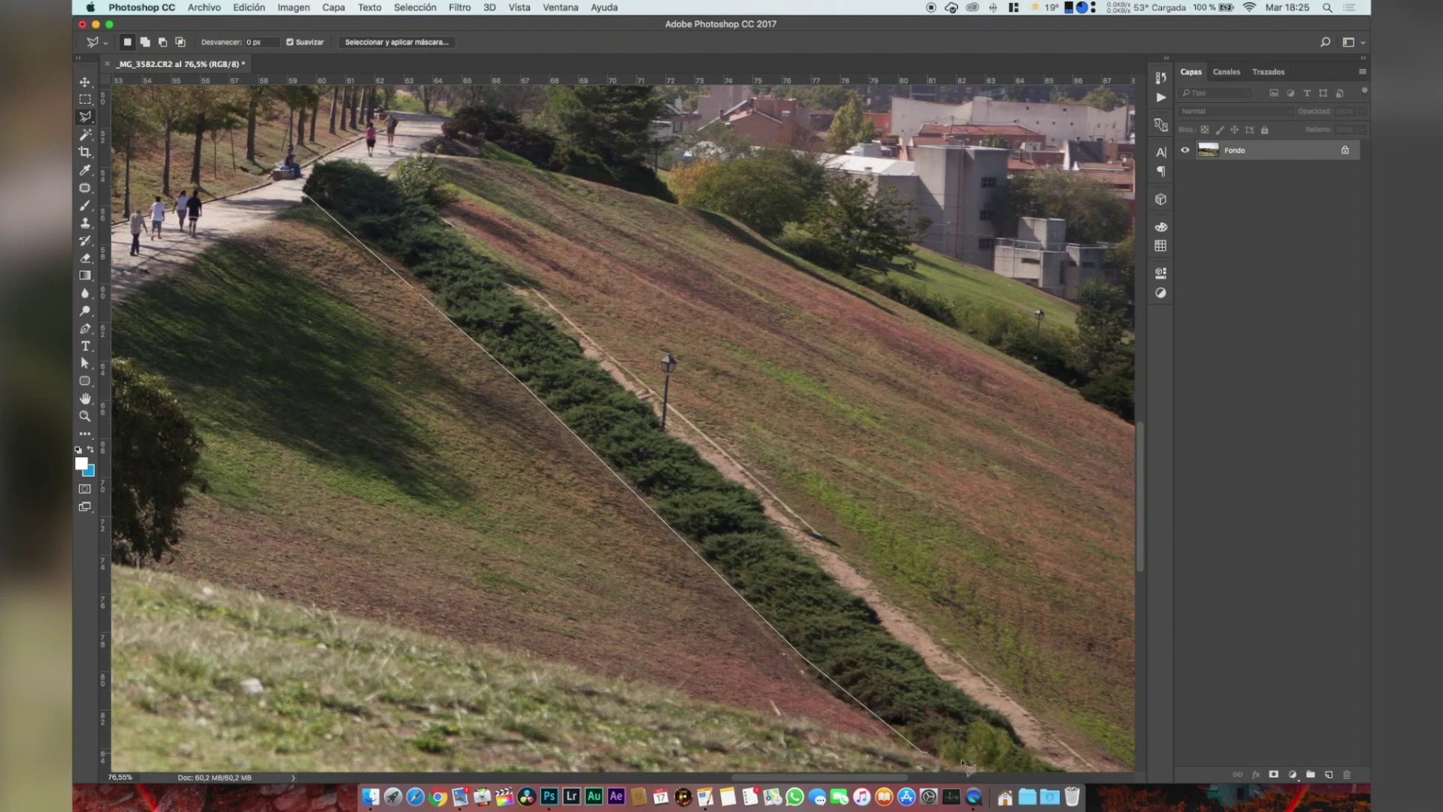
left_click(1046, 765)
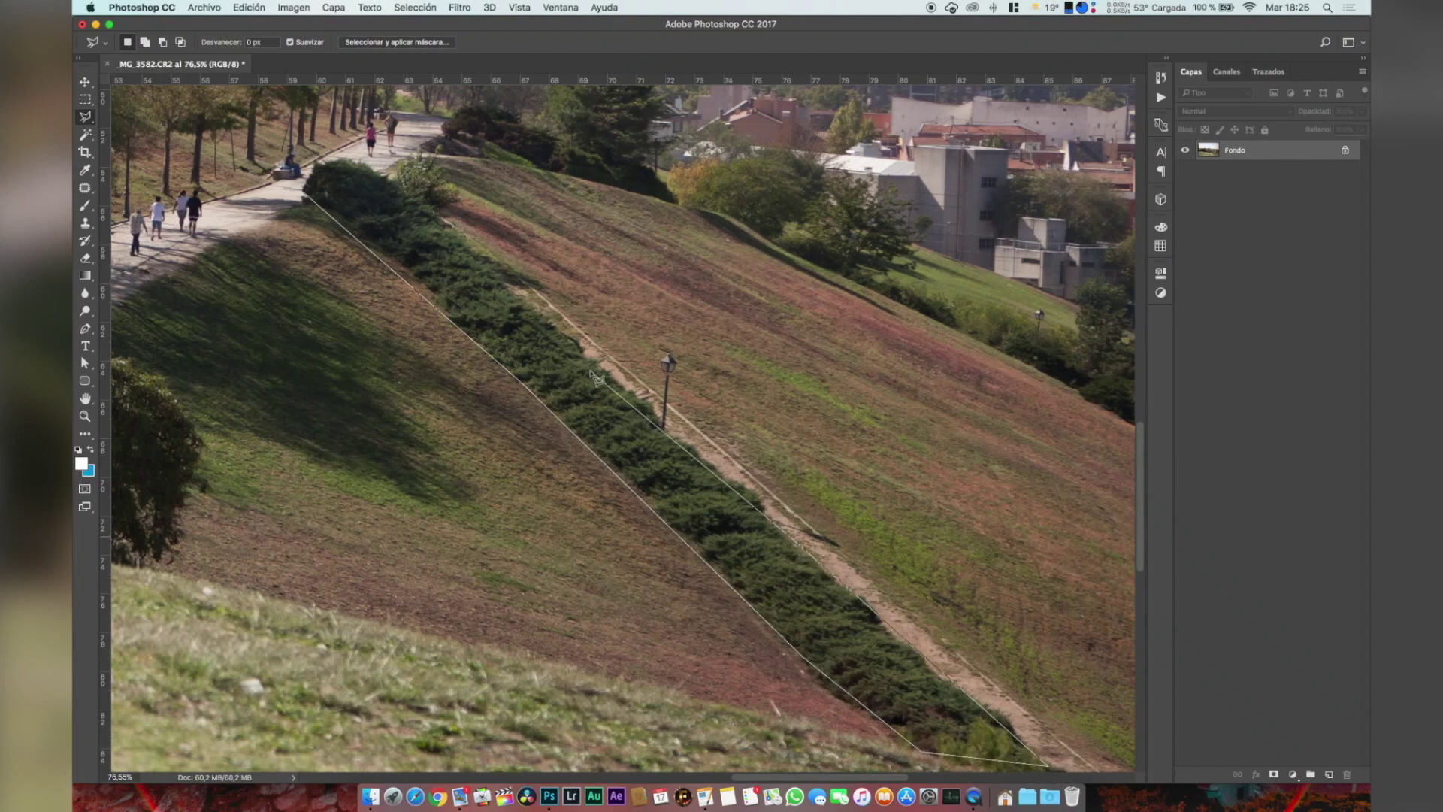
left_click(362, 164)
left_click(306, 197)
scroll(666, 406, "down", 2)
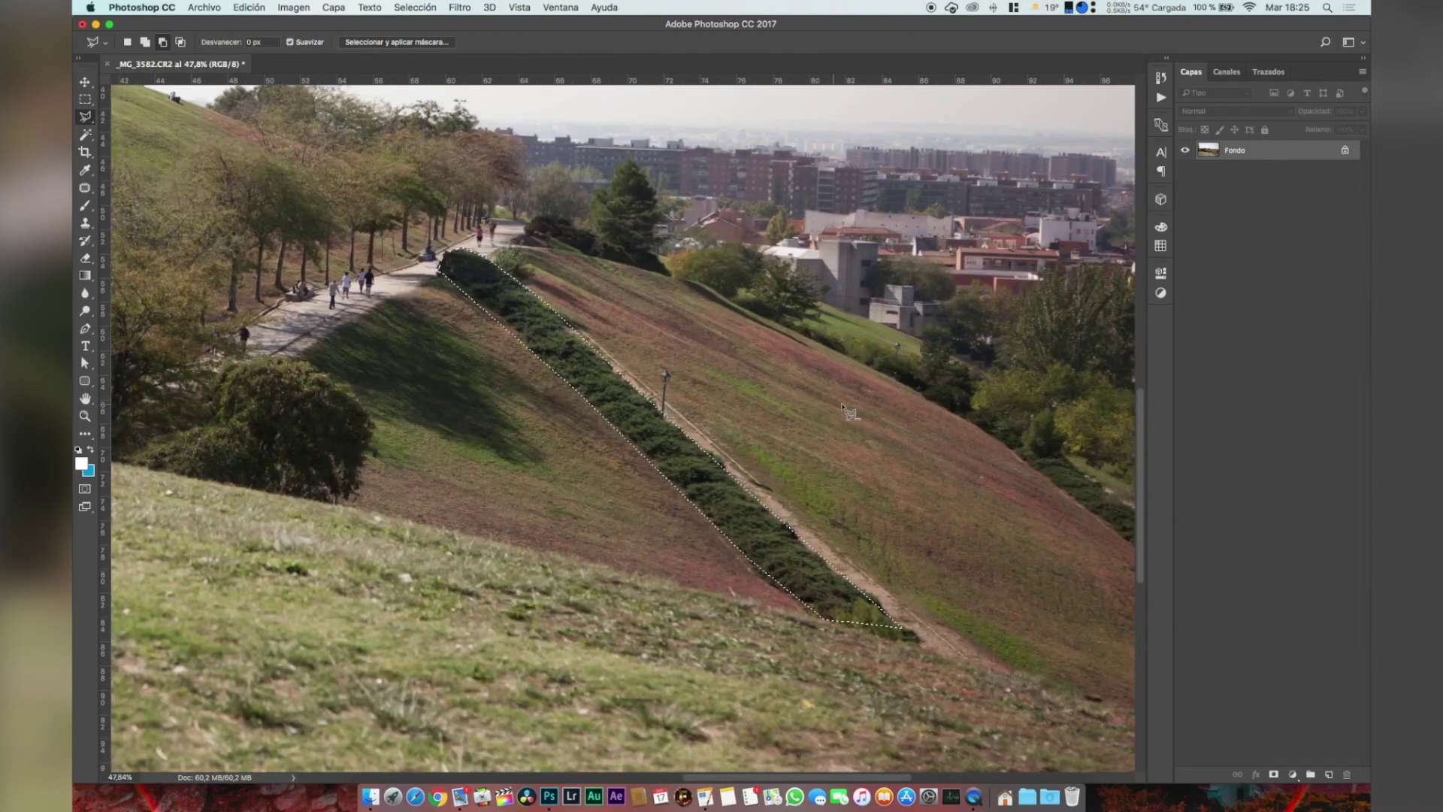
- Try a Hue/Saturation adjustment on the selected hedge with the hue shifted to +27
left_click(249, 8)
mouse_move(293, 7)
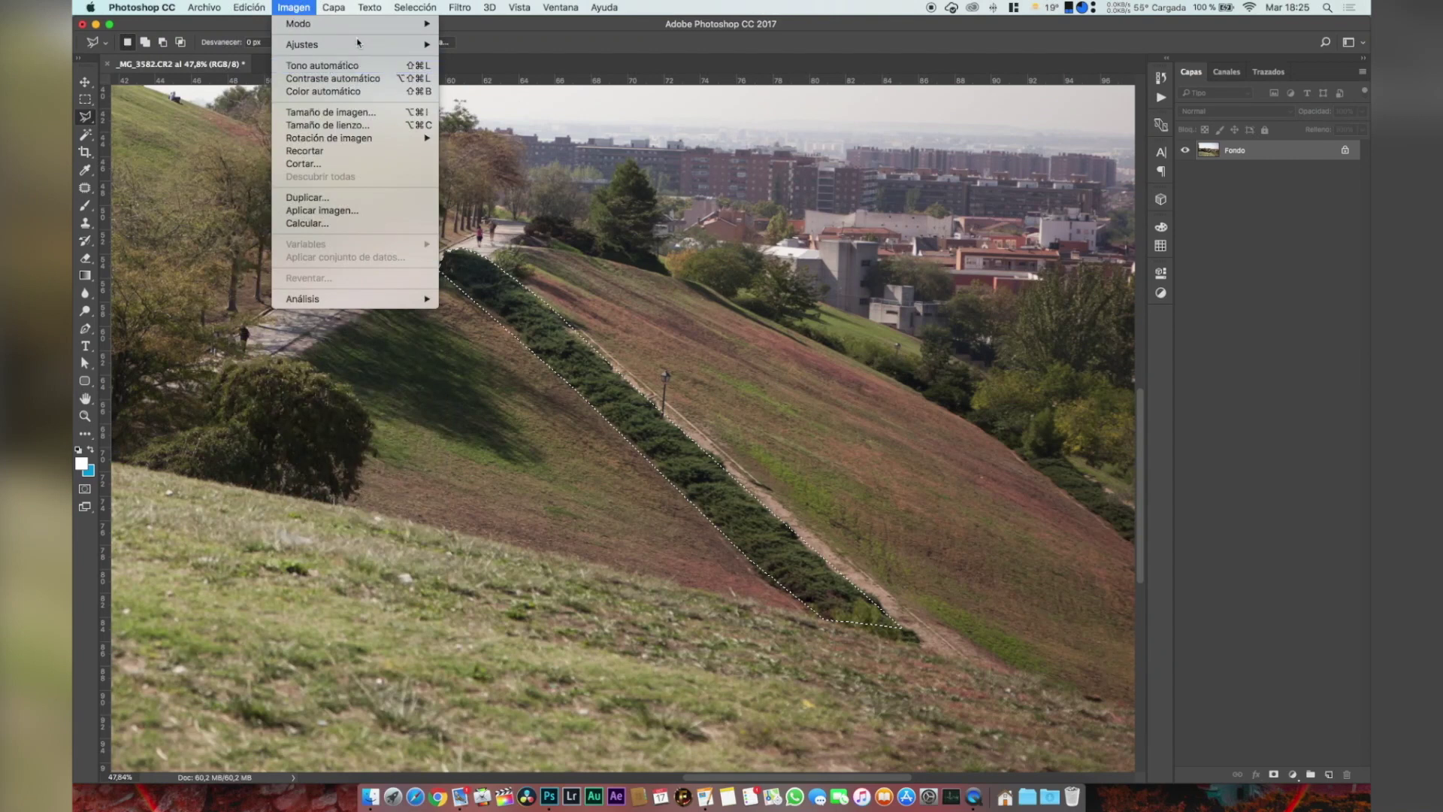
mouse_move(359, 44)
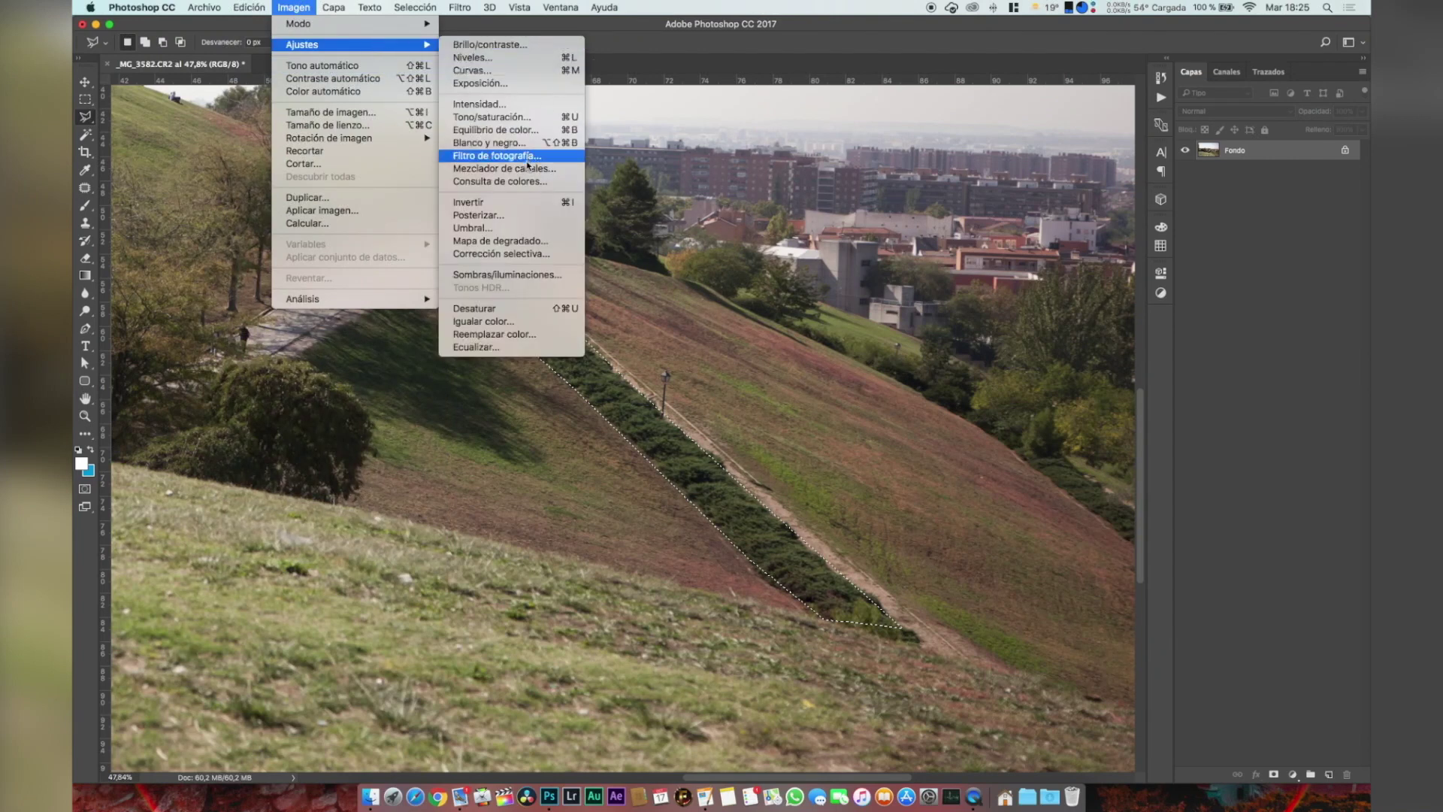
left_click(535, 121)
mouse_move(799, 396)
left_mouse_down()
mouse_move(760, 402)
mouse_move(819, 406)
left_mouse_up()
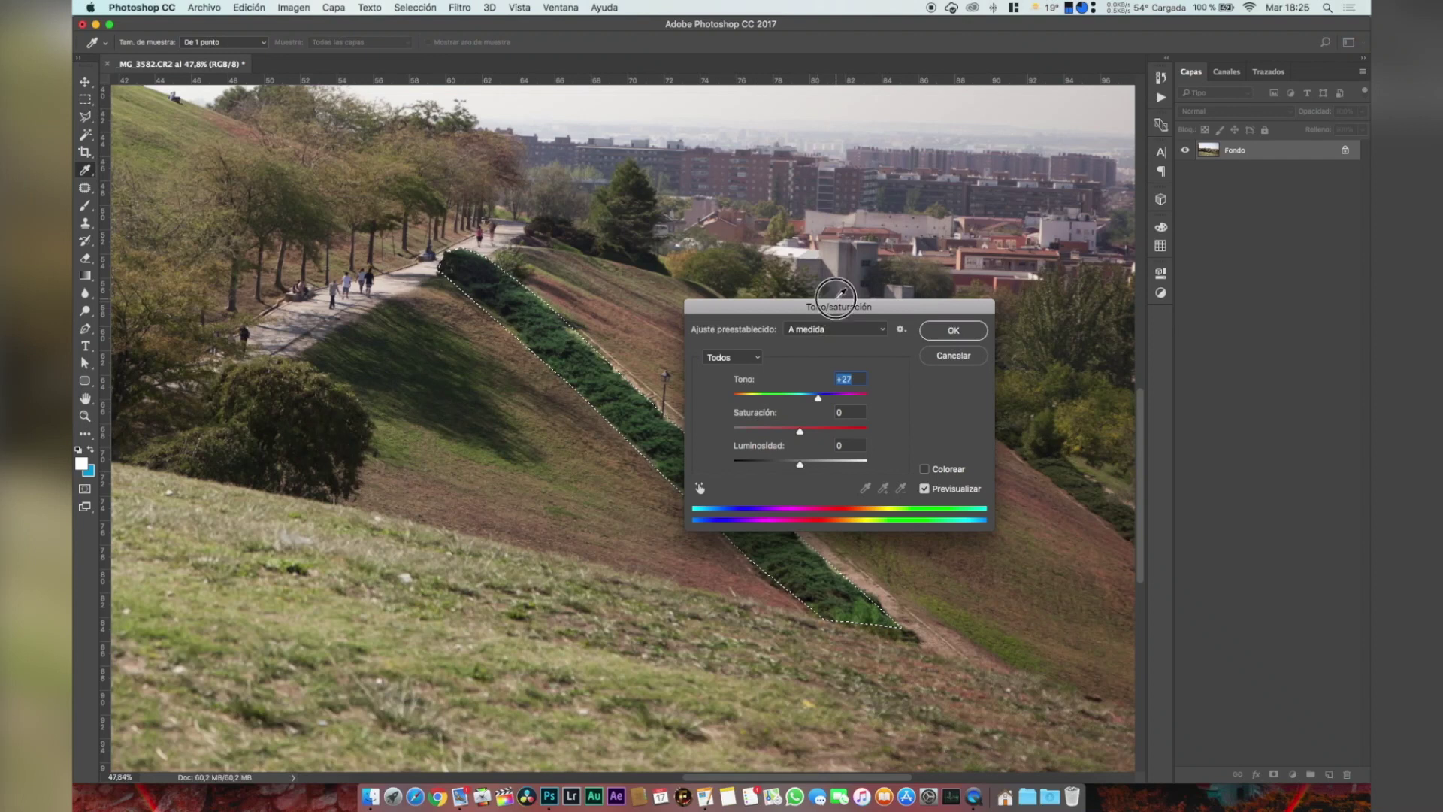
left_click_drag(879, 314, 1108, 235)
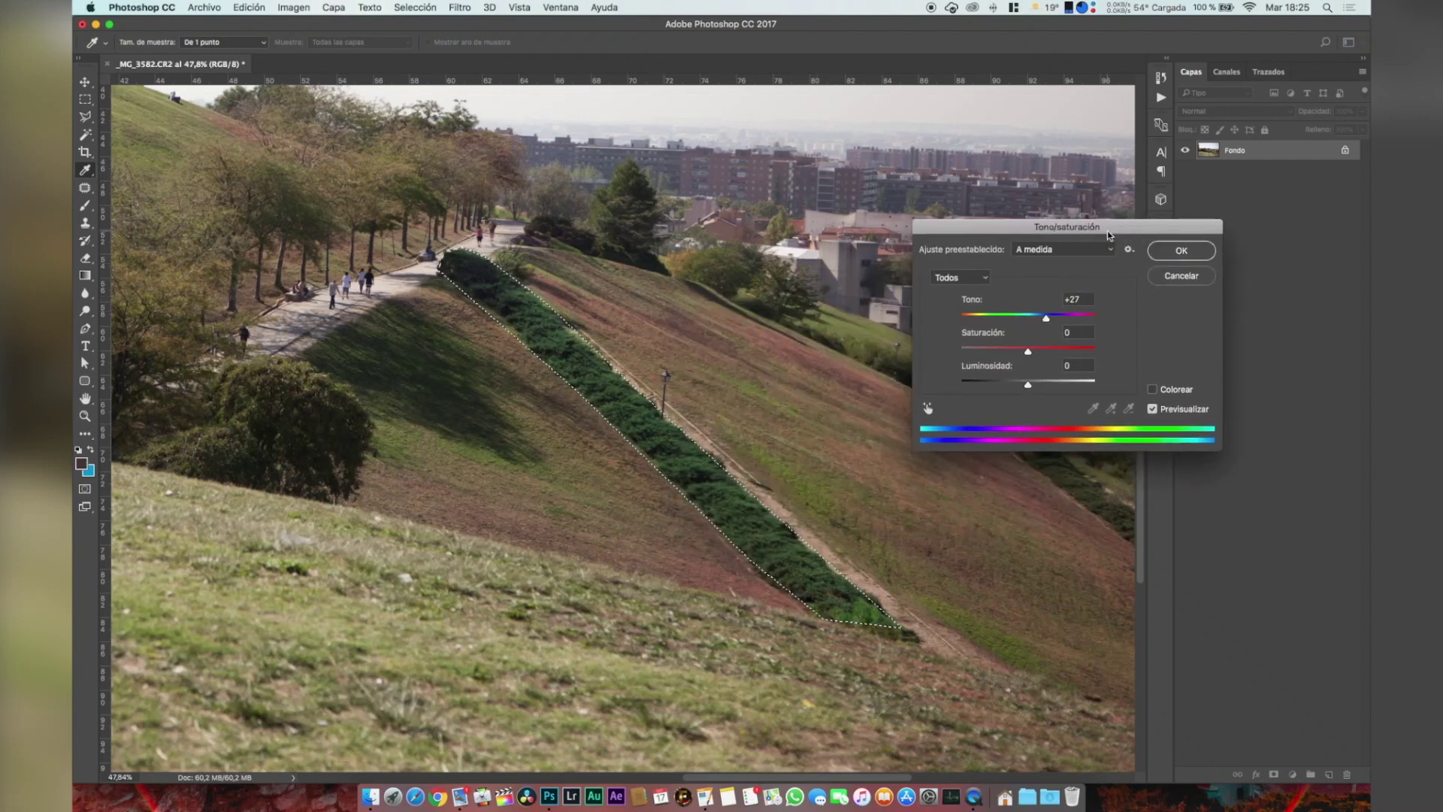
left_click(1182, 277)
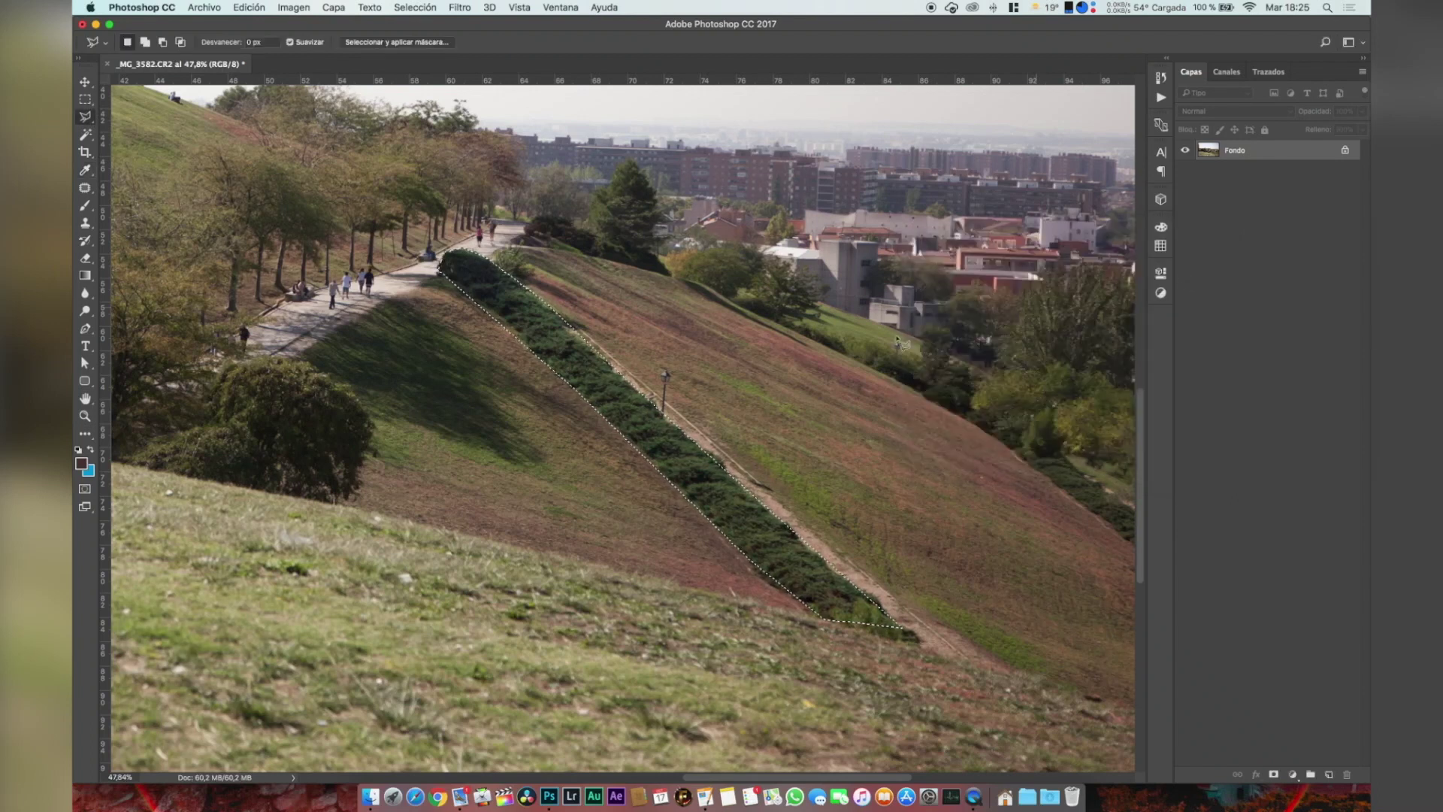
- Invert the selection so that everything in the photo except the hedge is selected
scroll(758, 389, "down", 3, "alt")
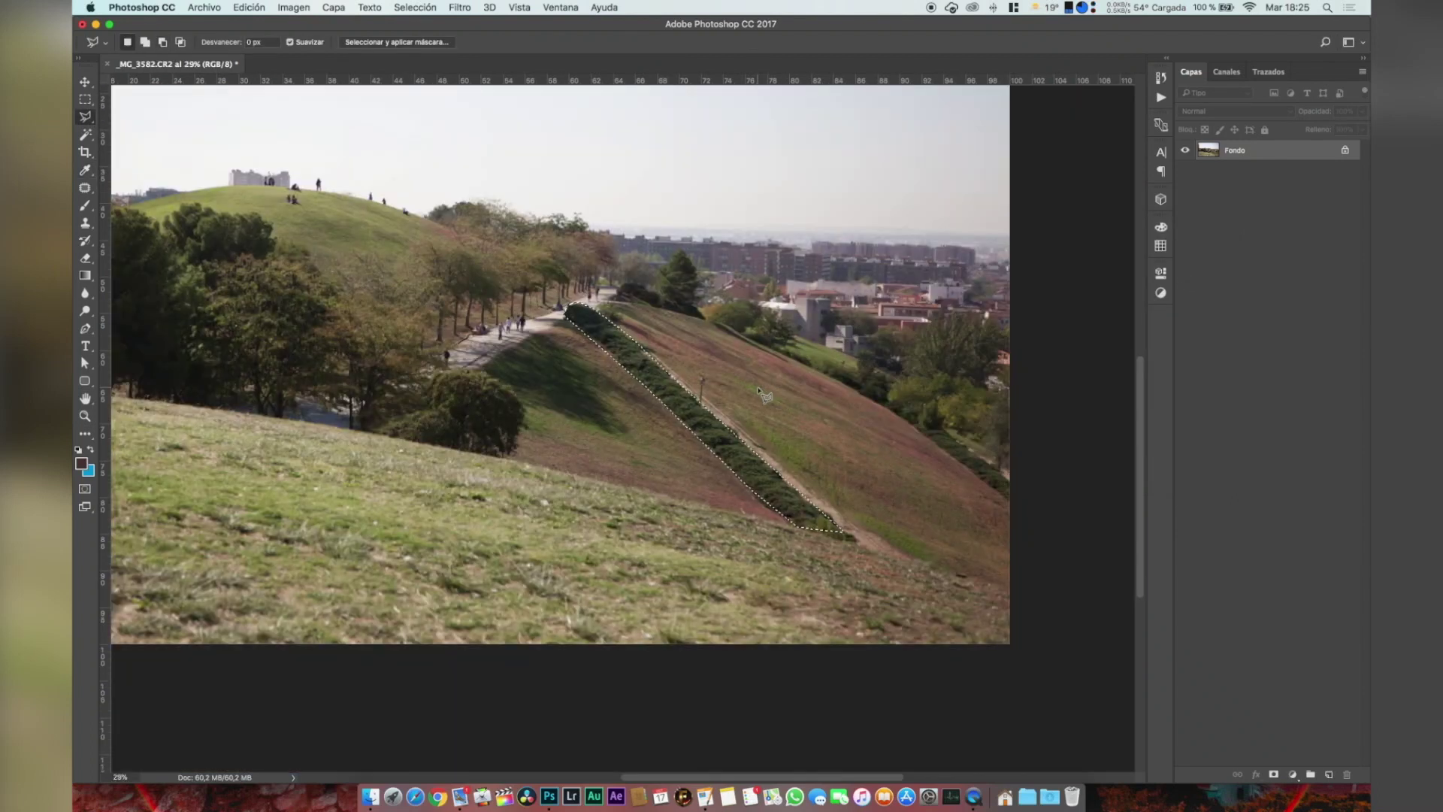
key("super+0")
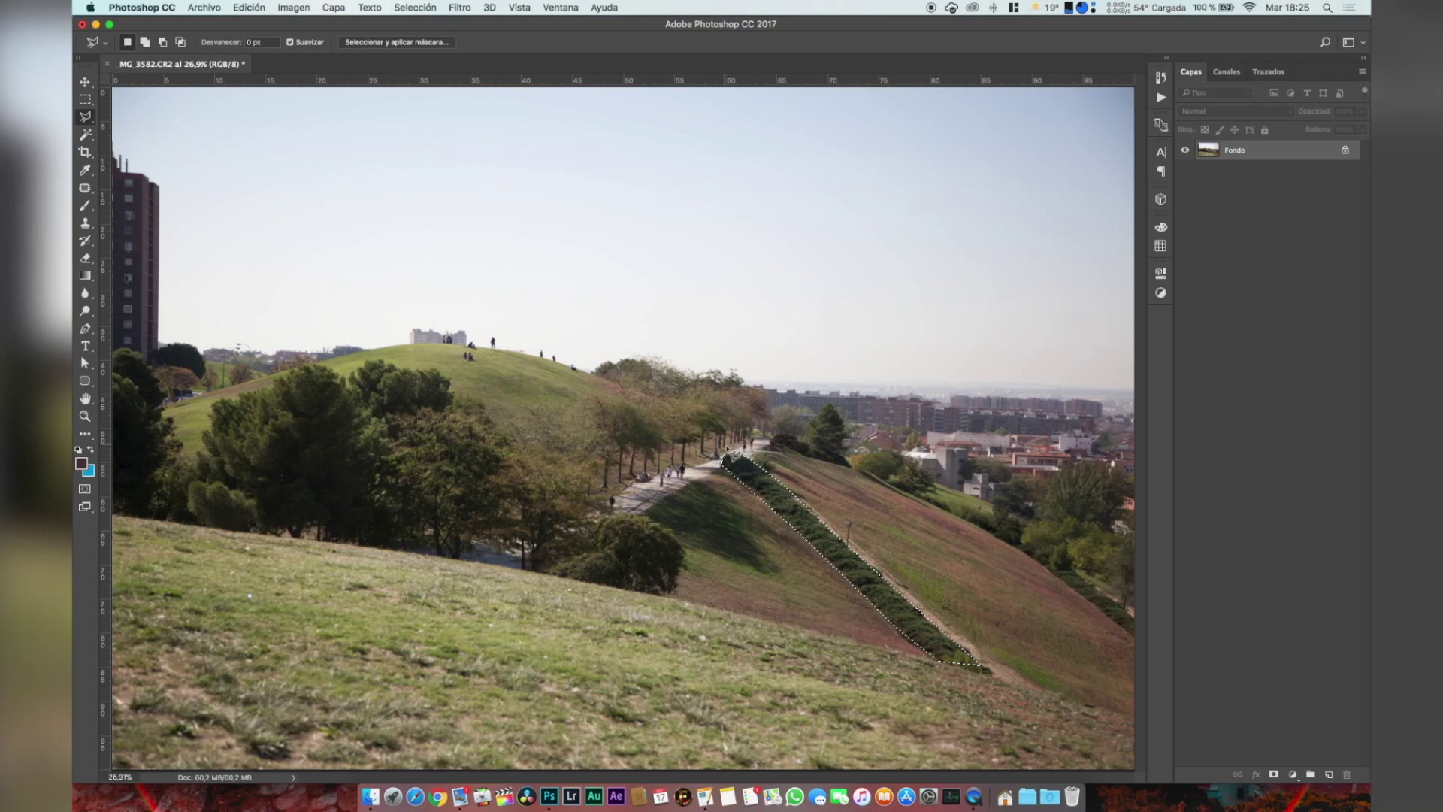
left_click(459, 6)
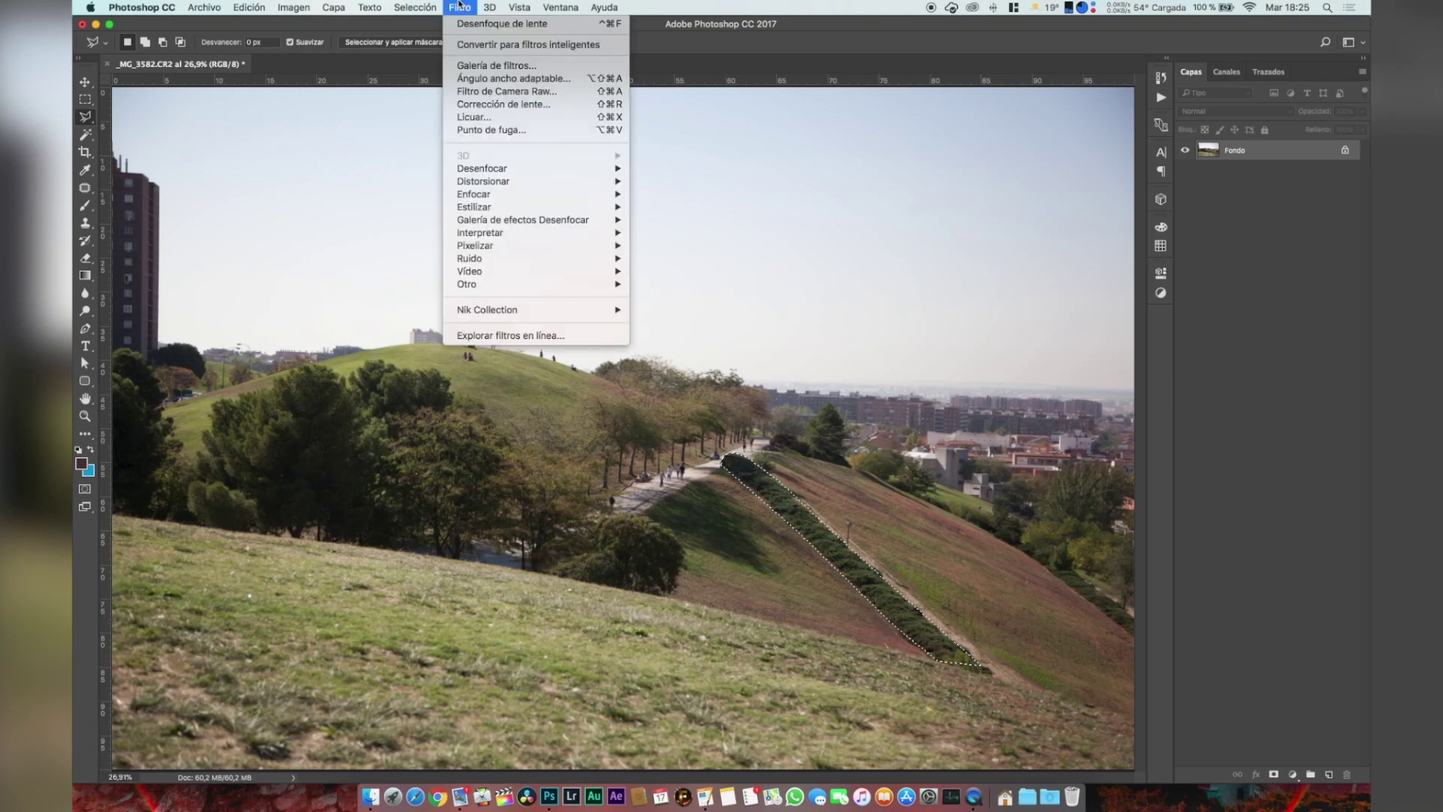
mouse_move(432, 3)
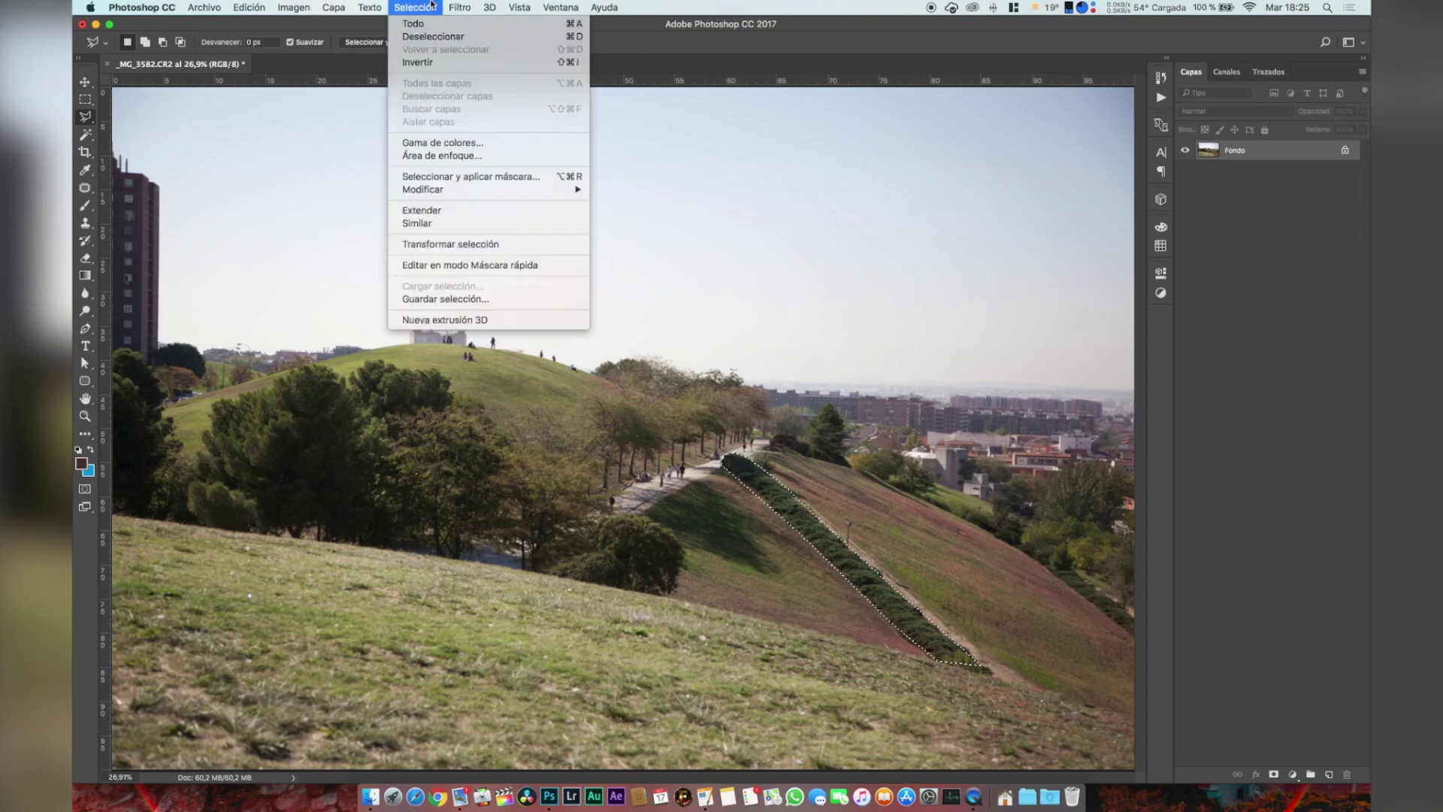
left_click(436, 60)
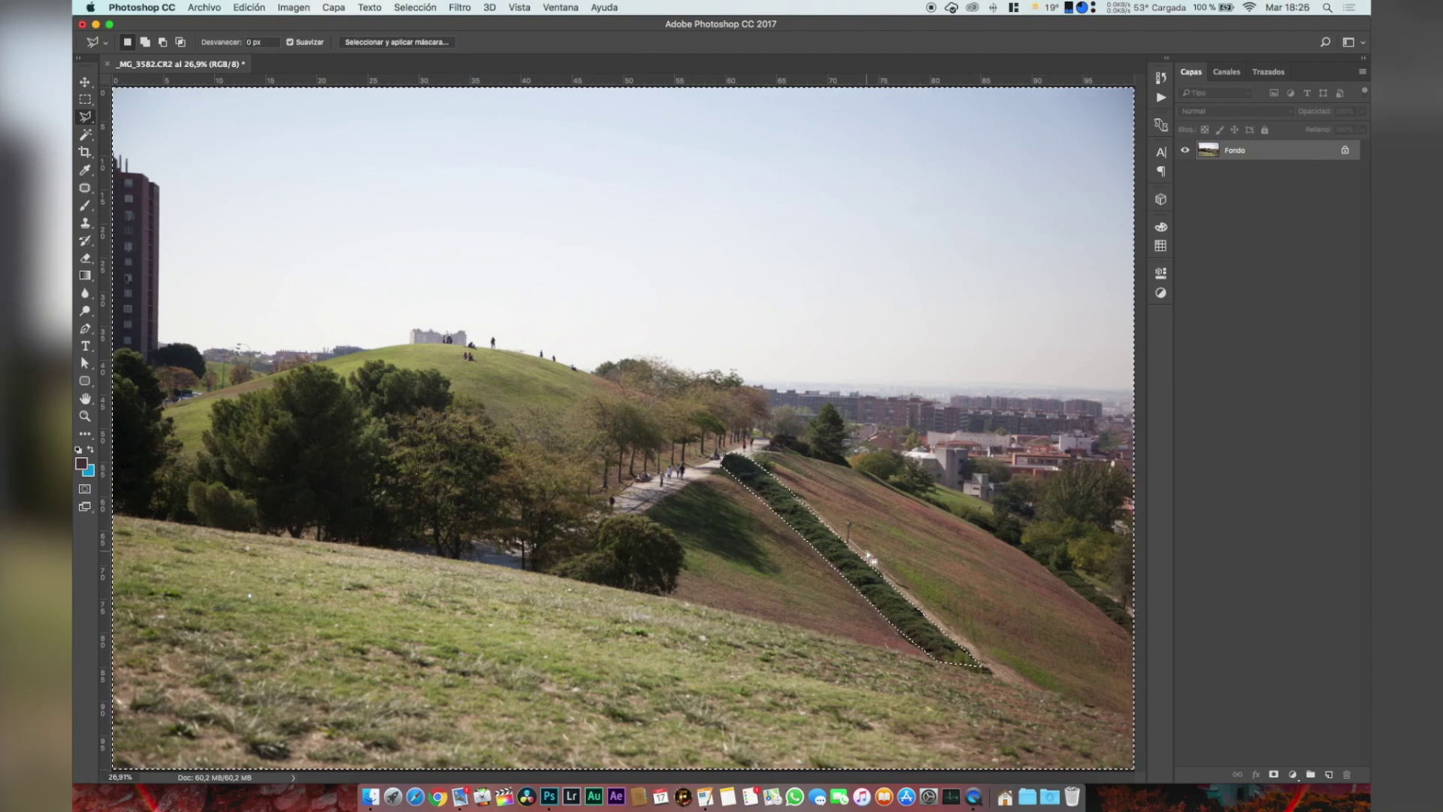
- Reduce the saturation of everything outside the hedge with a Hue/Saturation adjustment
left_click(248, 7)
mouse_move(293, 7)
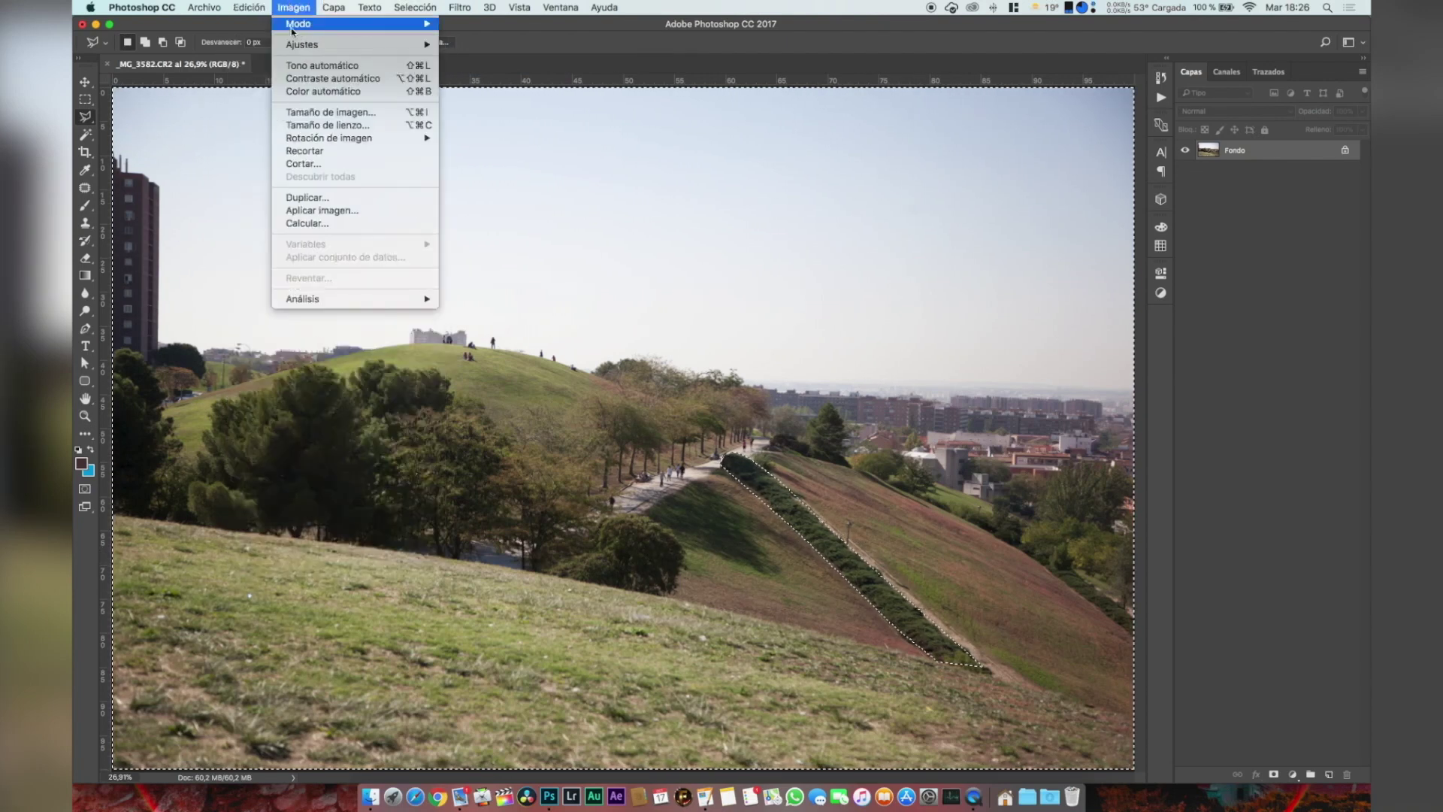
mouse_move(353, 44)
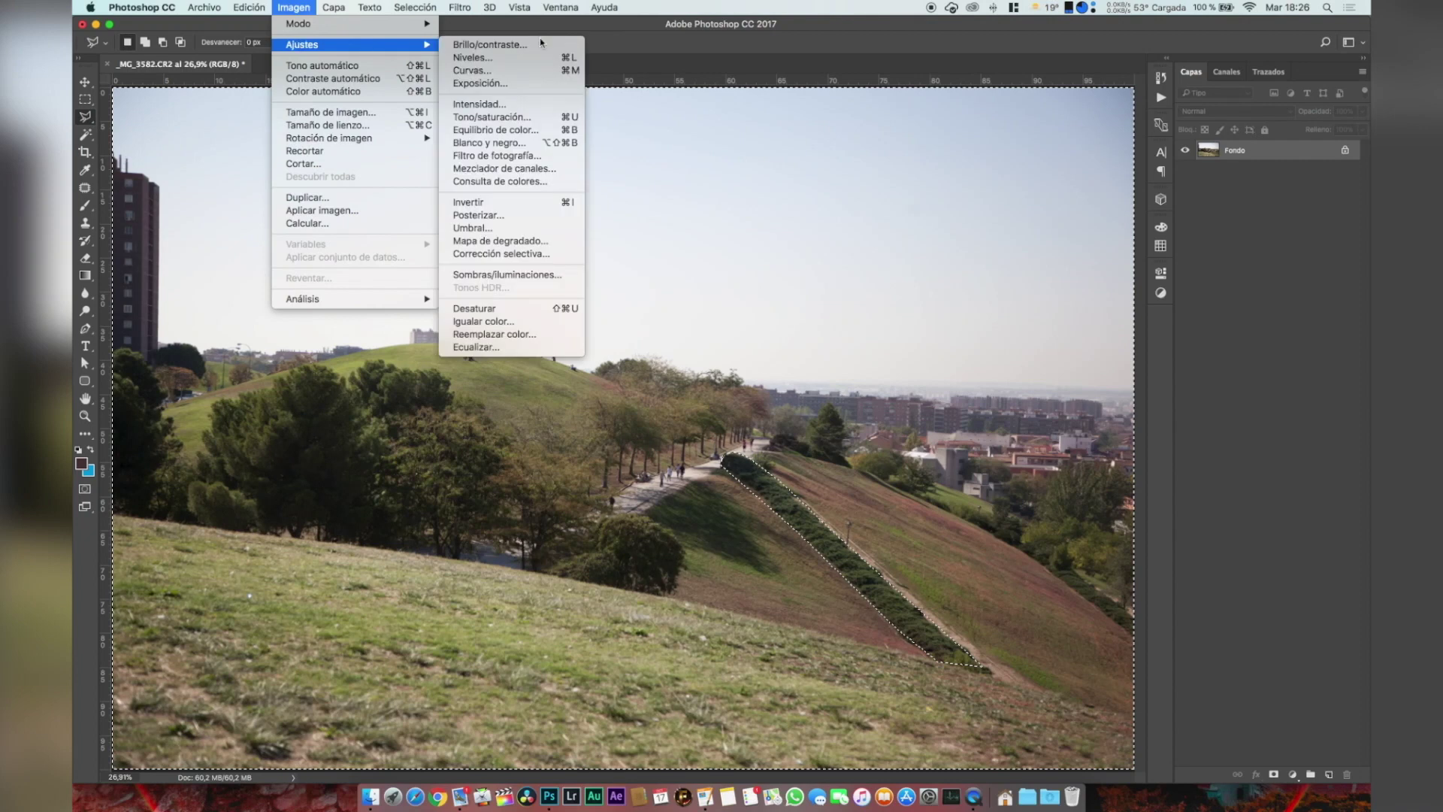
left_click(526, 117)
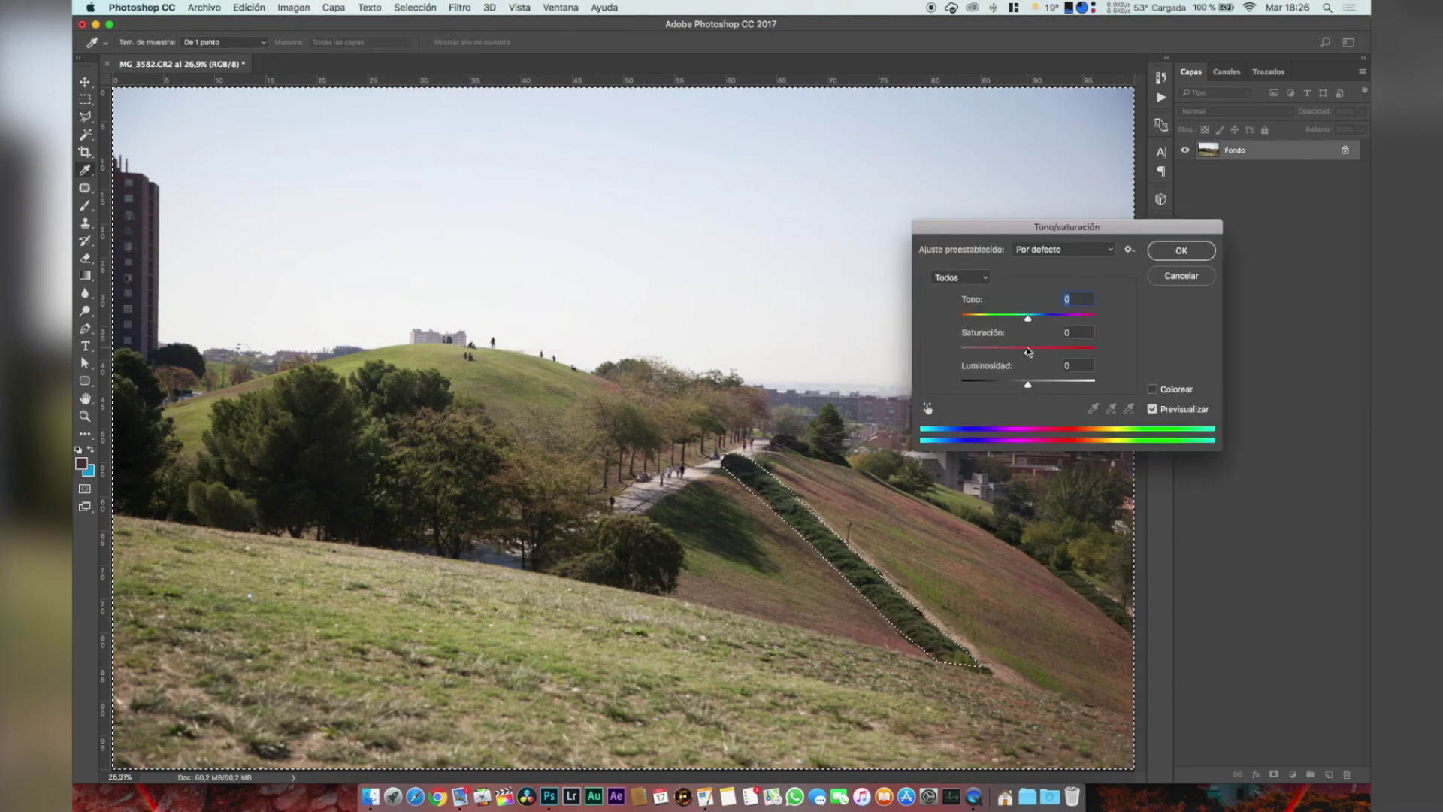
left_click_drag(1028, 348, 706, 389)
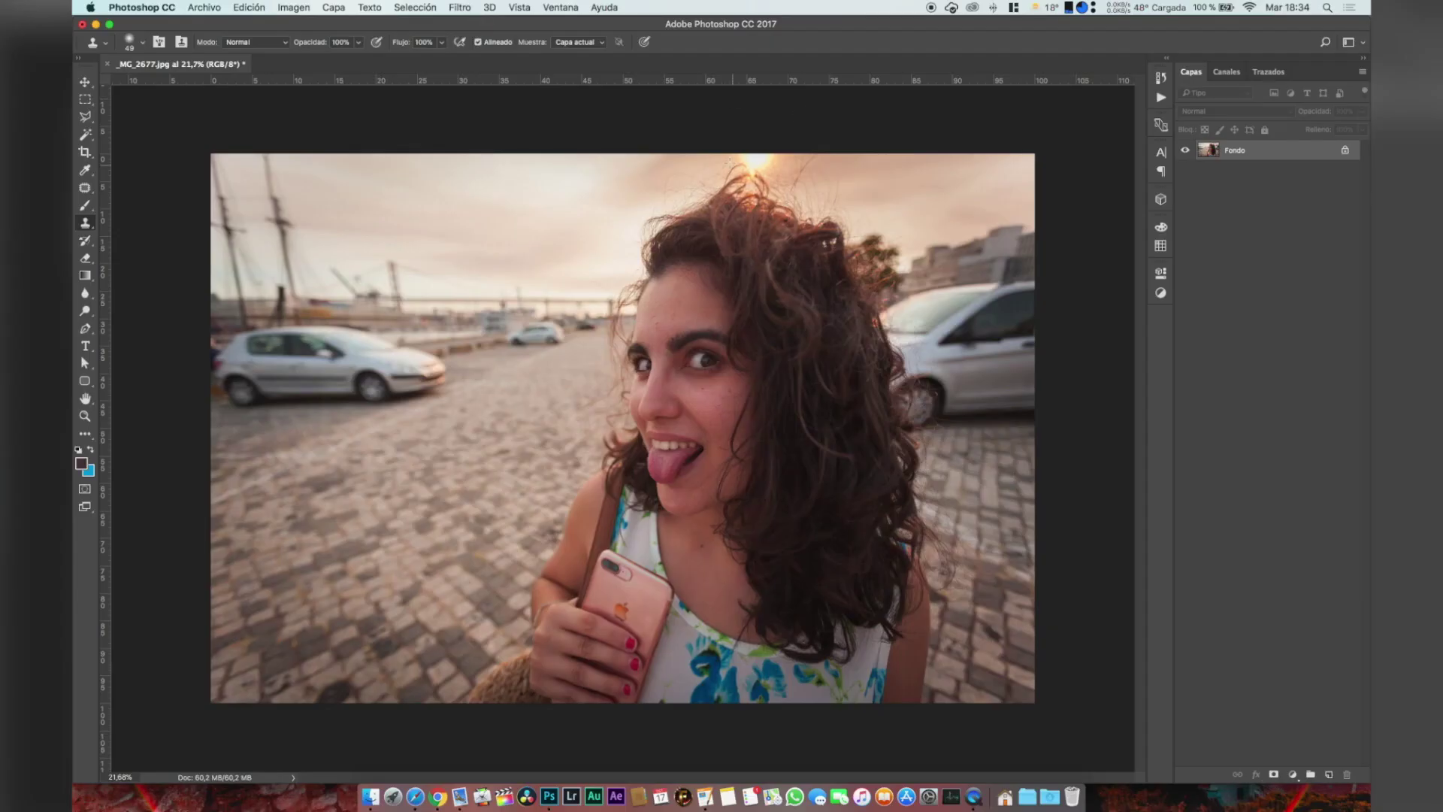
- Duplicate the Fondo background layer of the portrait _MG_2677.jpg twice
right_click(1258, 152)
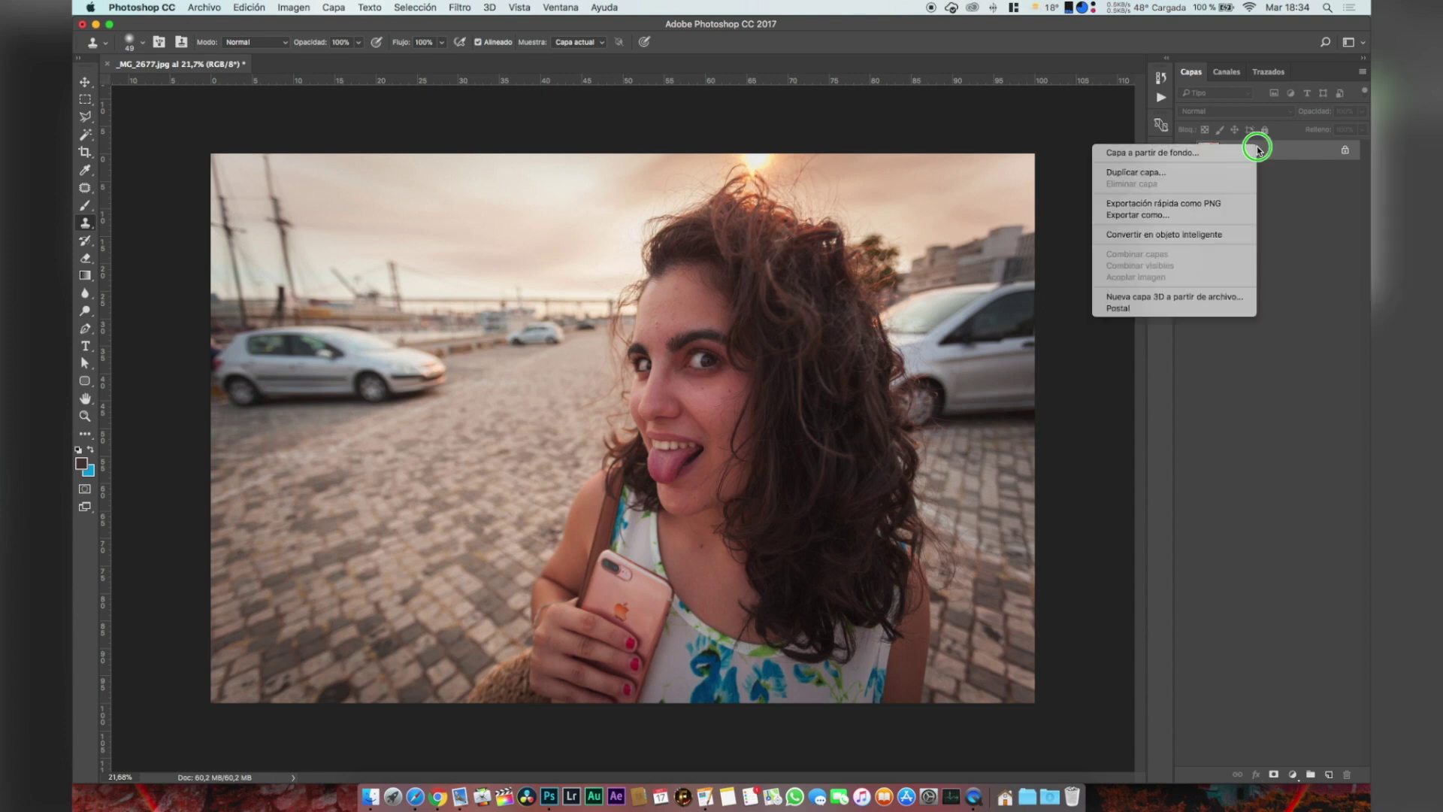
key("Escape")
key("super+j")
key("super+j")
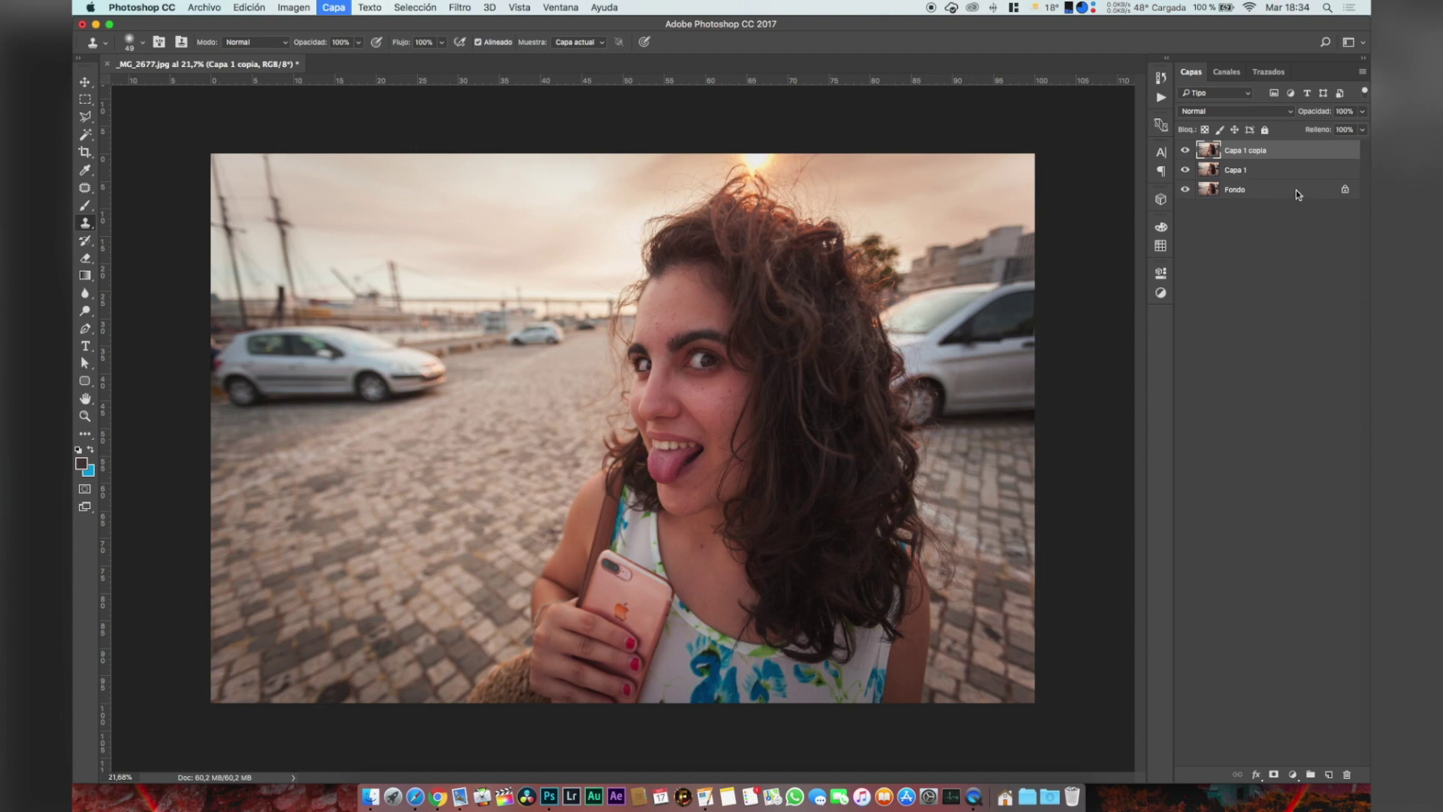
- Rename the lower duplicate layer COLOR and the upper duplicate layer TEXTURAS
double_click(1245, 173)
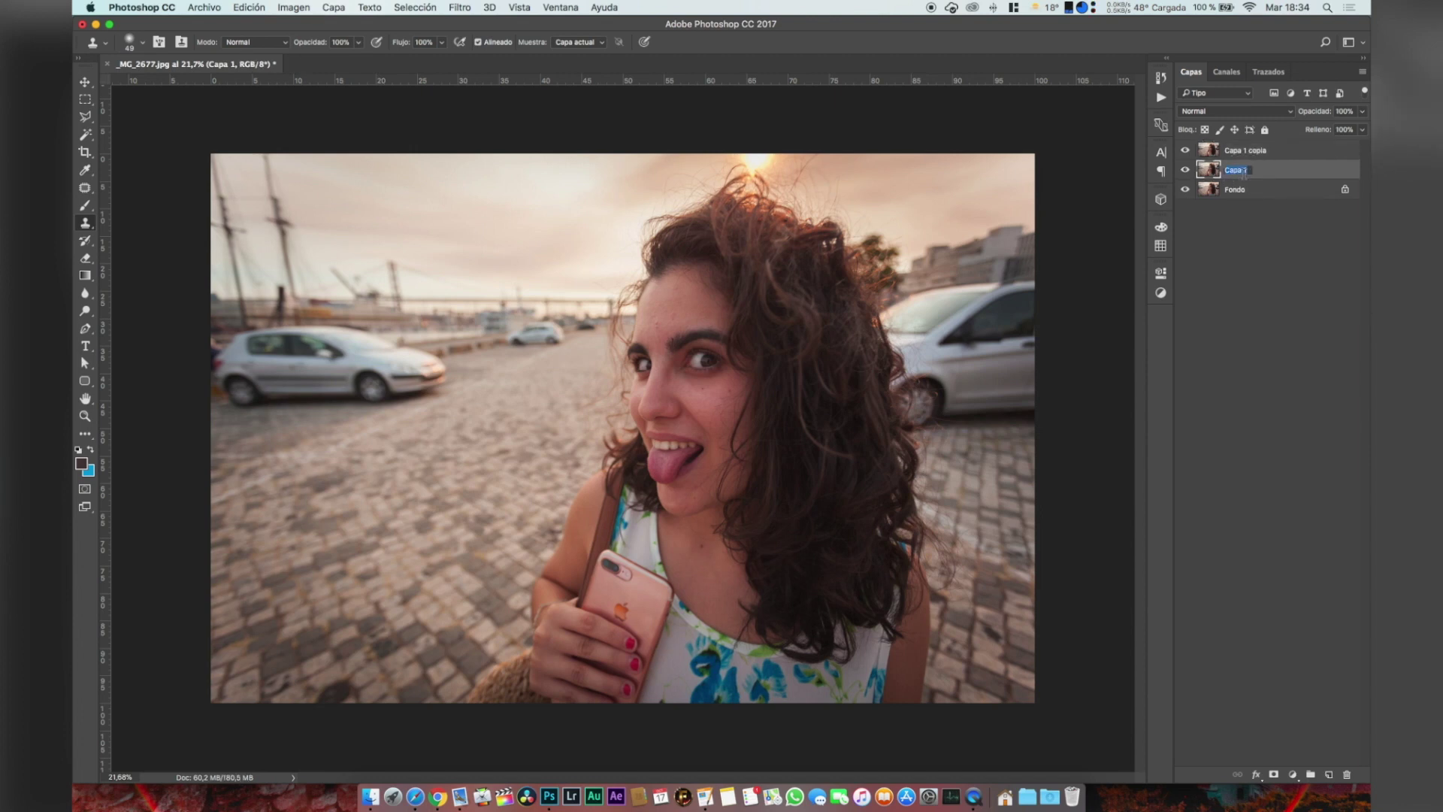
type("COLOR")
key("Return")
double_click(1248, 150)
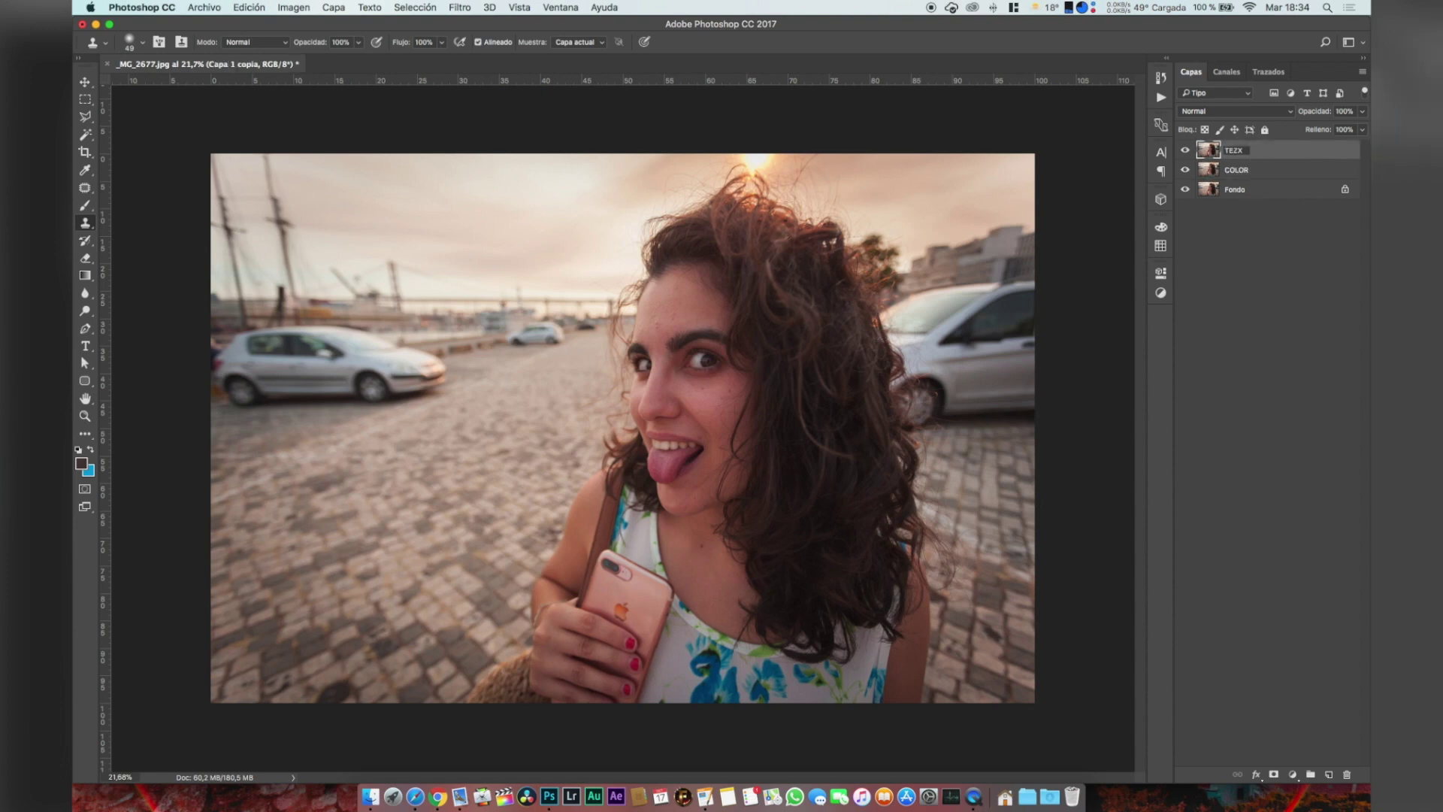
type("TEXTURAS")
key("Return")
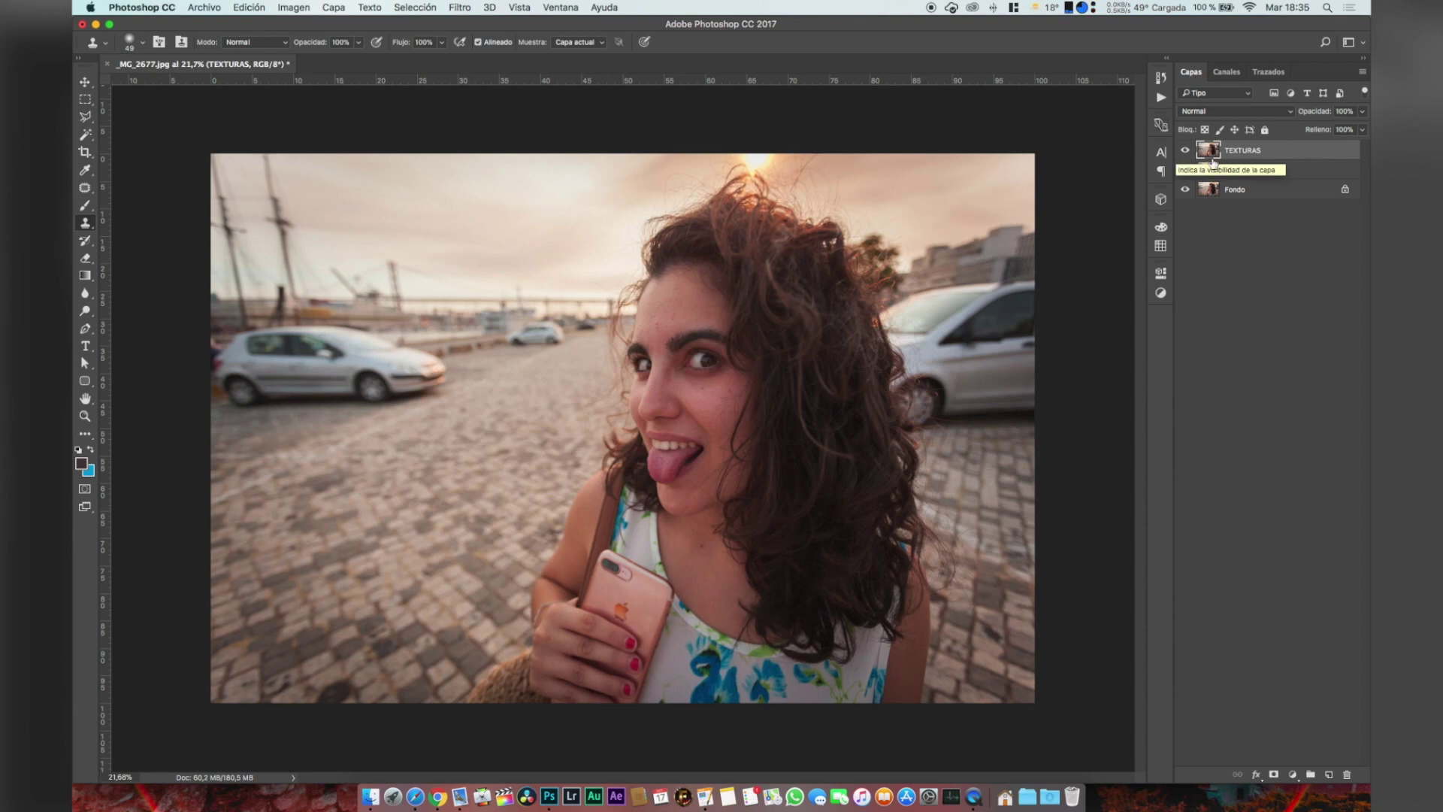
- Hide the TEXTURAS layer and open the Gaussian Blur filter for the COLOR layer
left_click(1185, 150)
left_click(1278, 176)
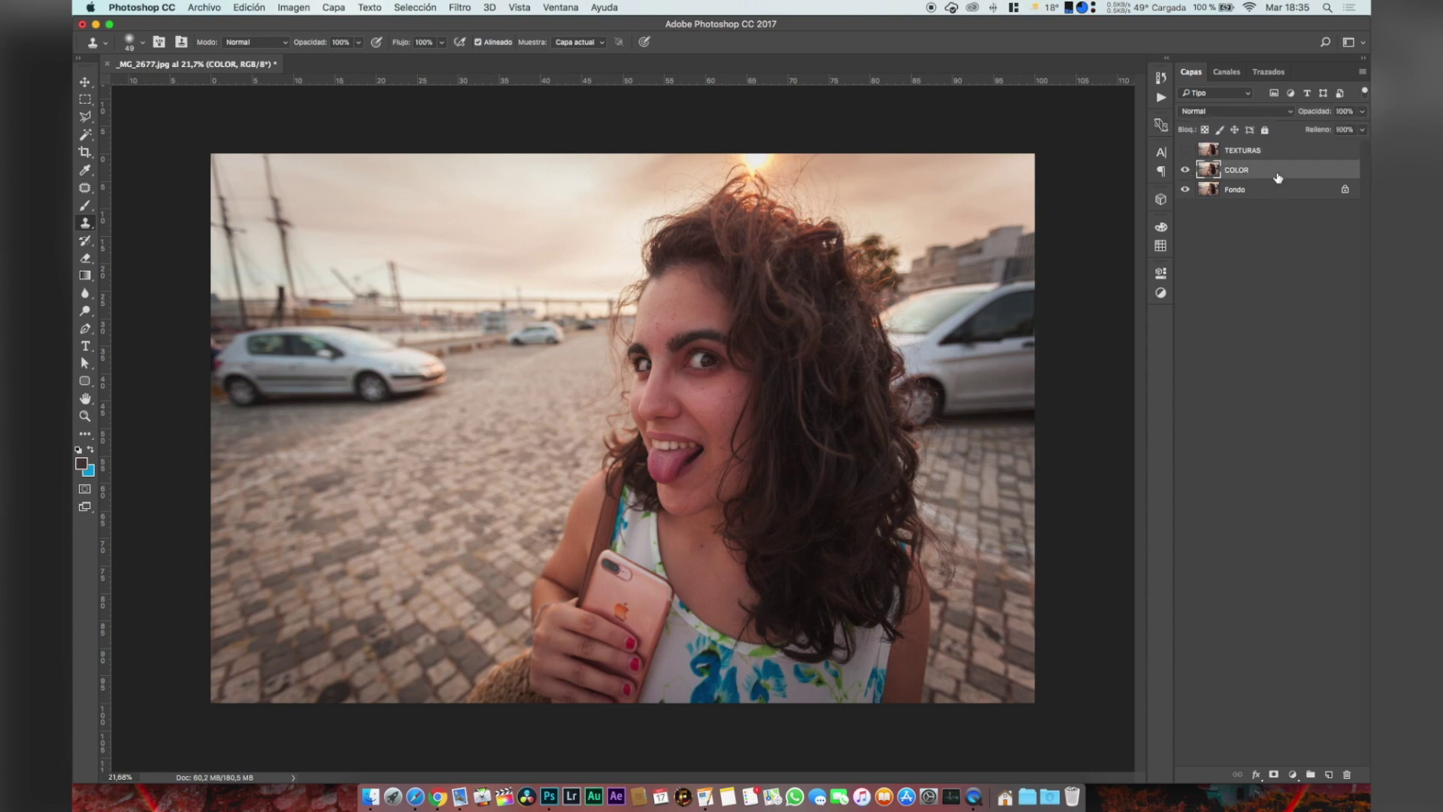
left_click(459, 7)
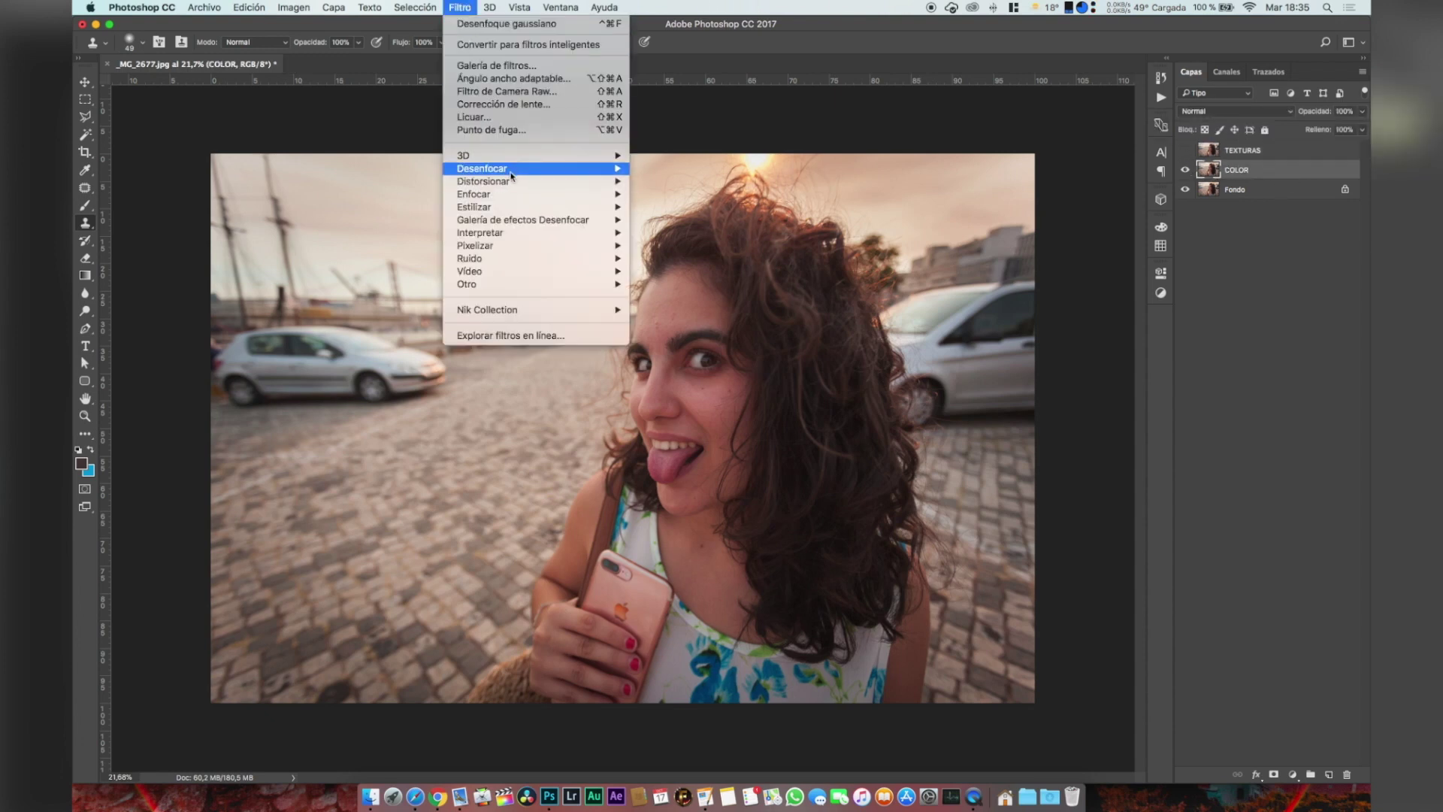
mouse_move(511, 177)
left_click(746, 260)
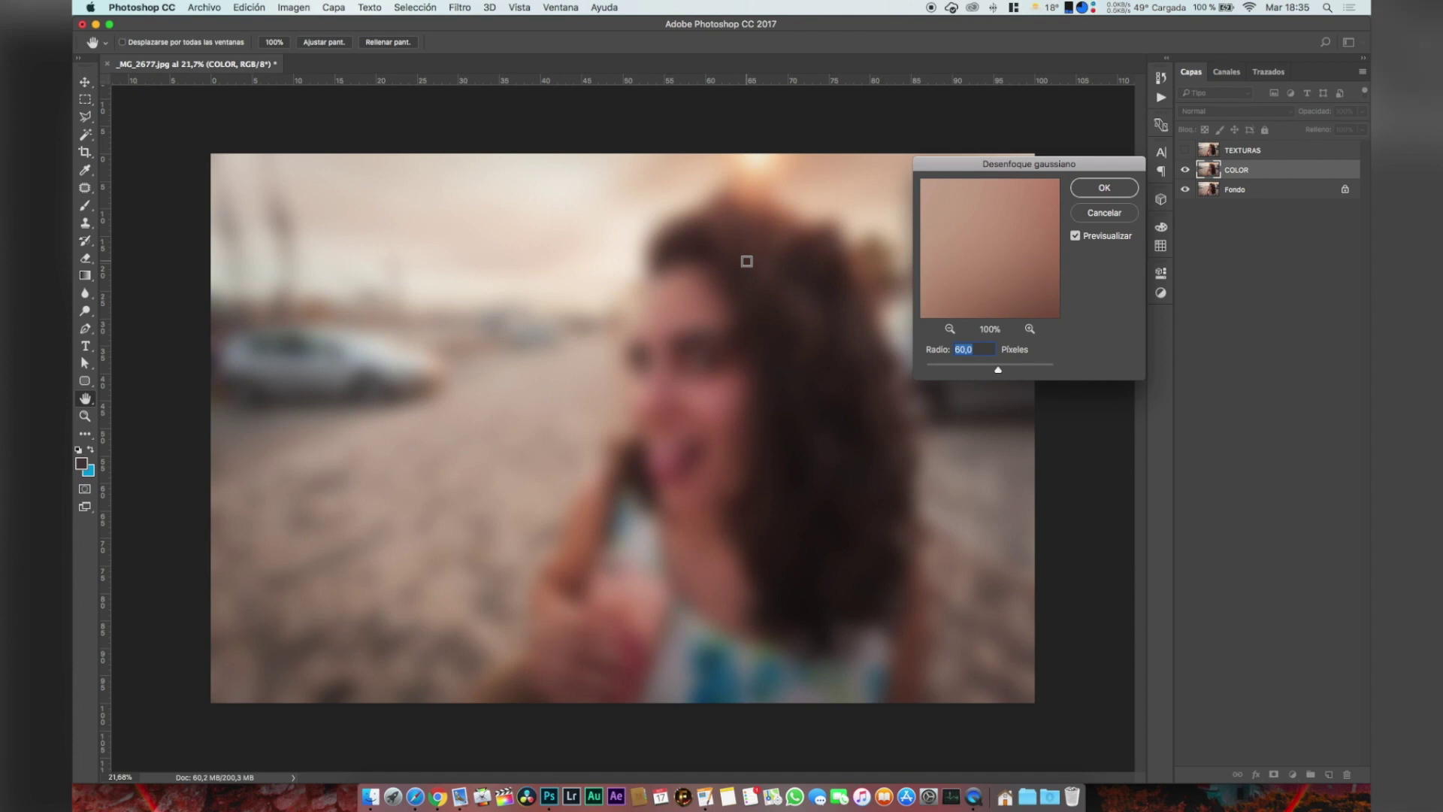
- Preview a very strong and a very weak blur radius, and apply Gaussian Blur to the COLOR layer at 60 pixels
left_click(1034, 366)
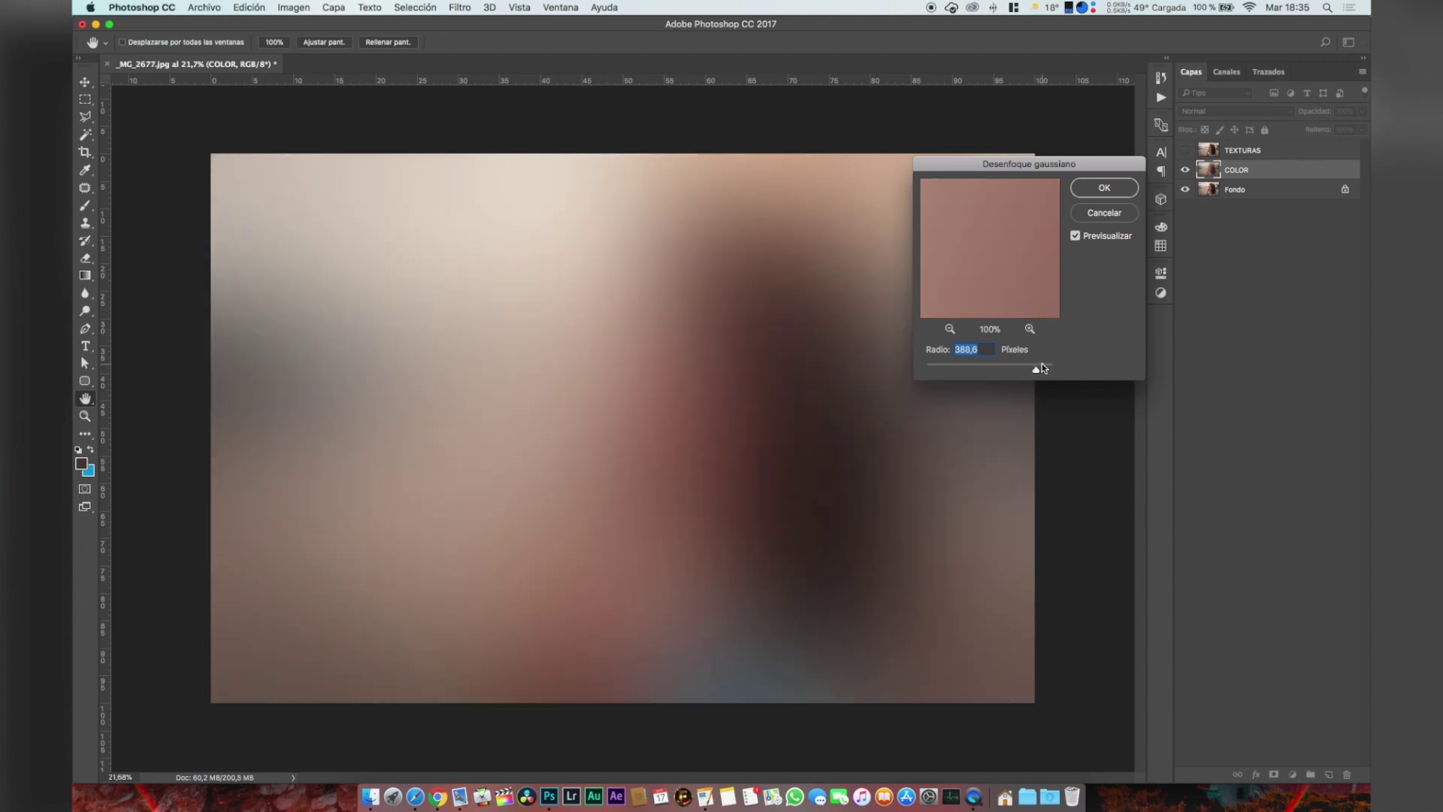
left_click(965, 368)
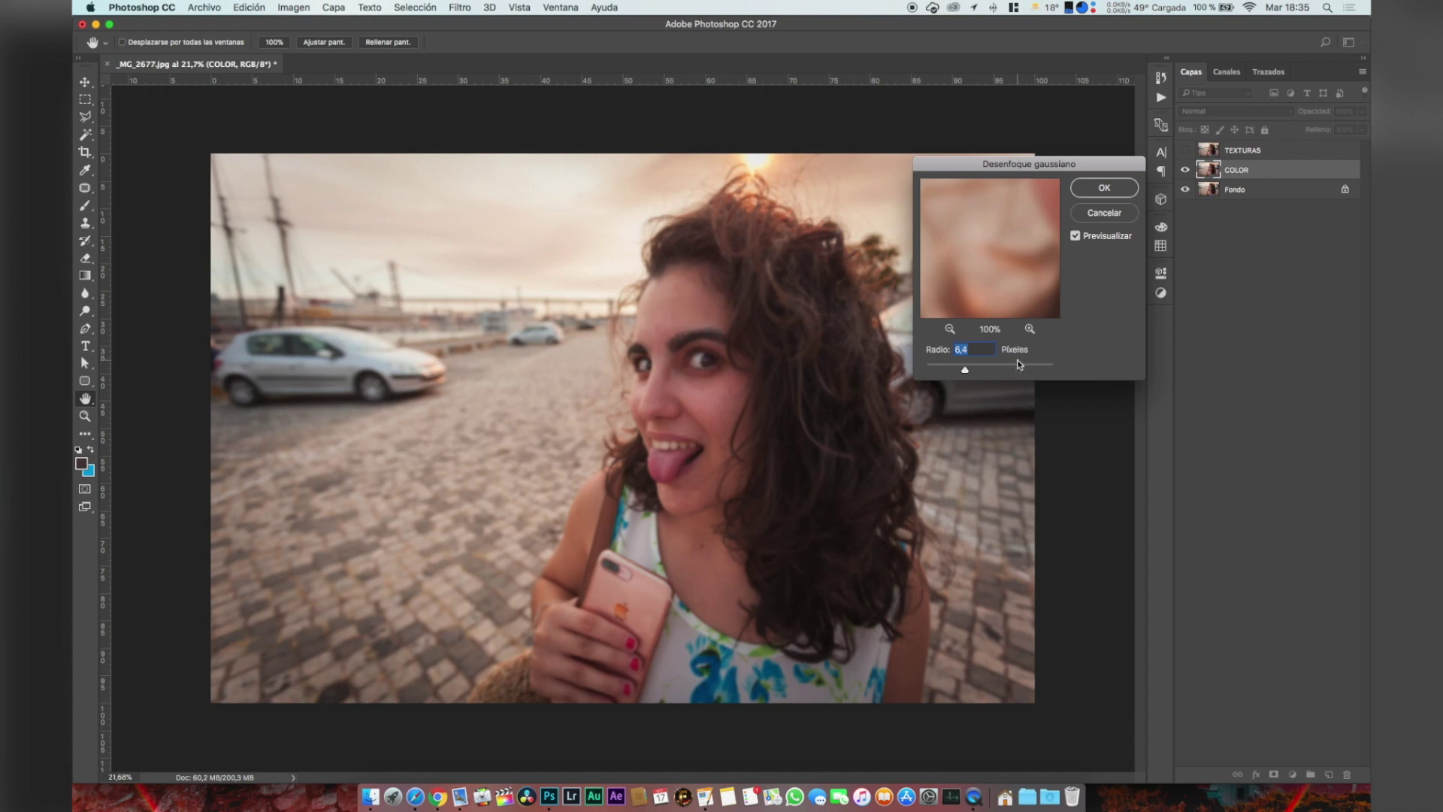
left_click_drag(1008, 372, 1000, 367)
type("60")
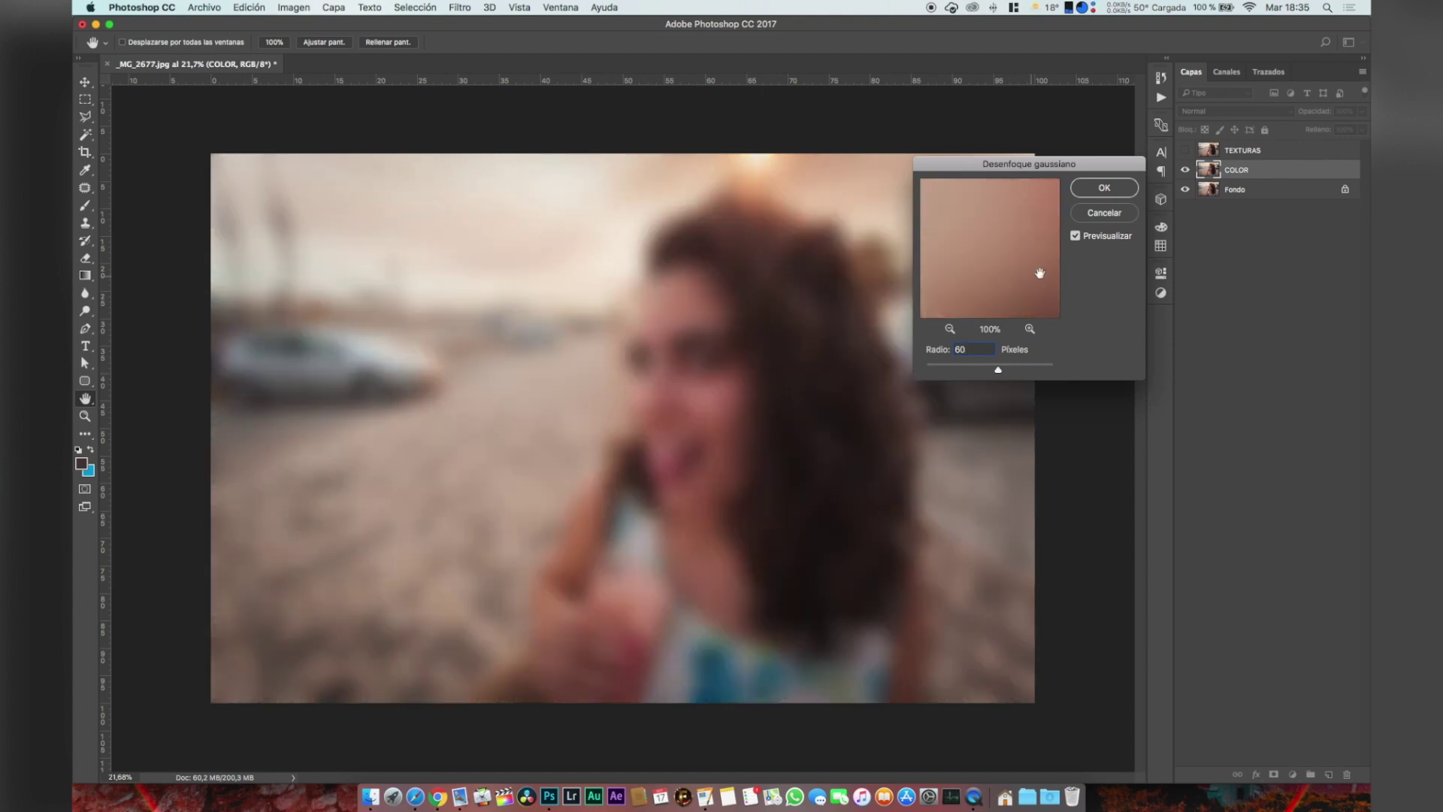
left_click(1103, 191)
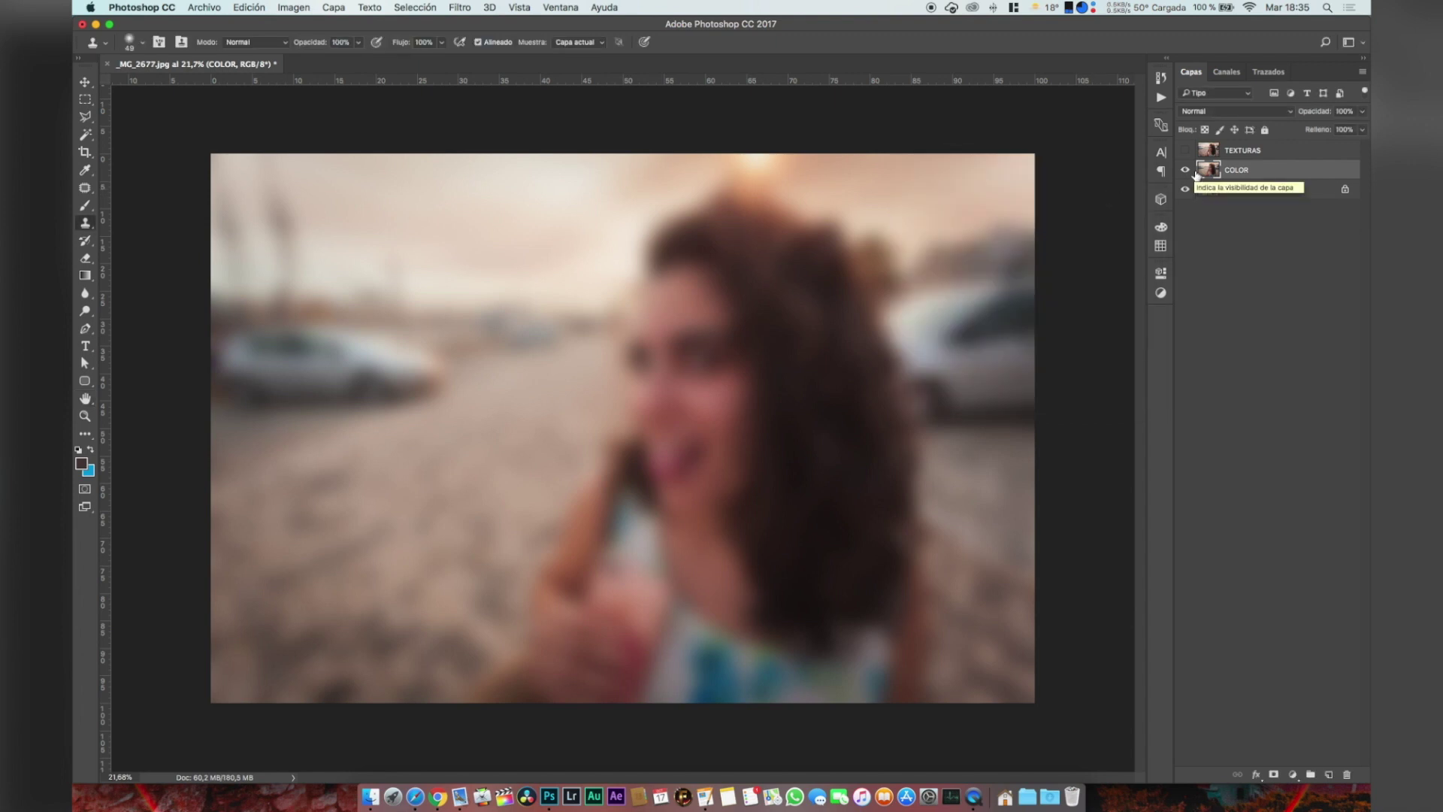
- Show and select the TEXTURAS layer, and open Apply Image for it with the dialog moved clear of the face
left_click(1185, 150)
left_click(1278, 152)
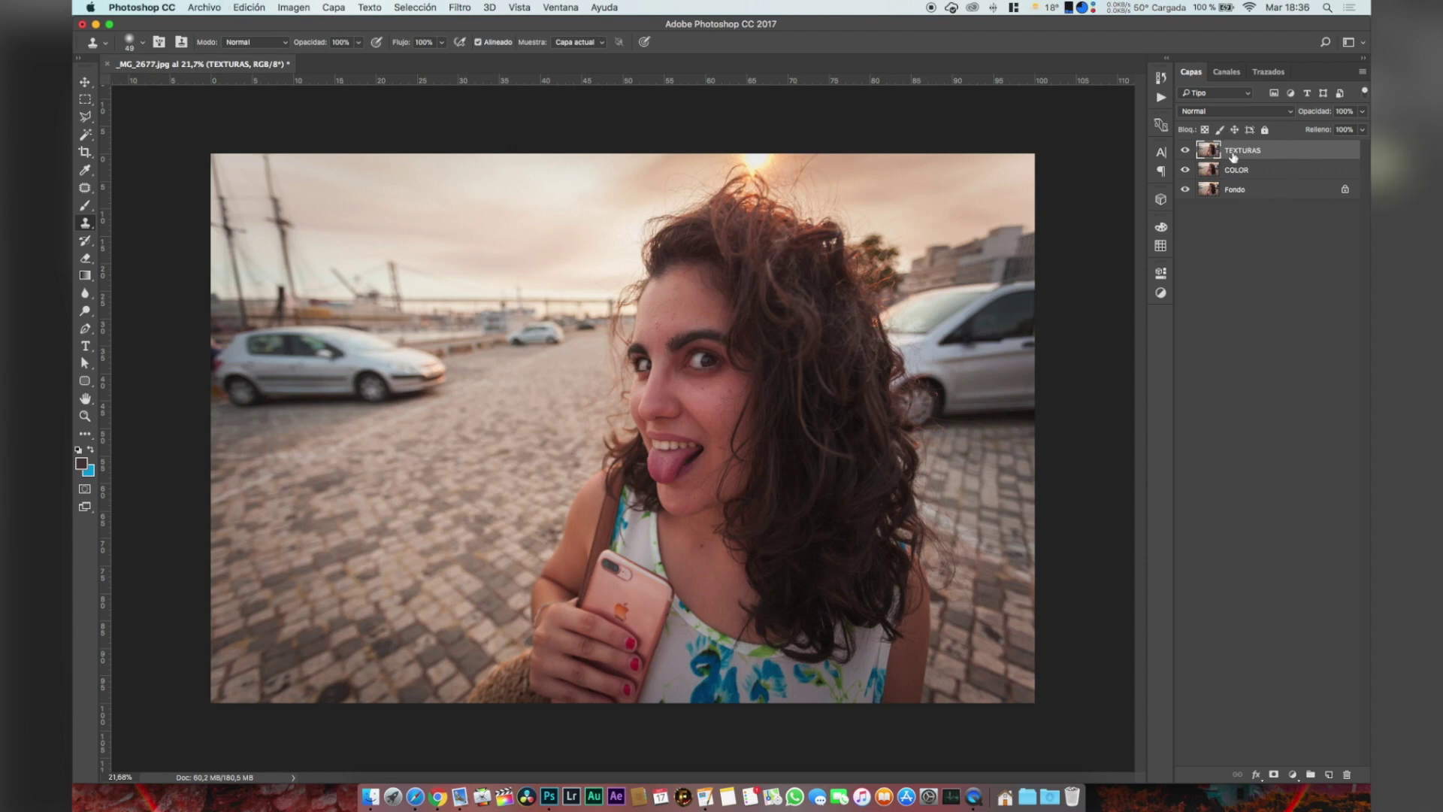
left_click(278, 6)
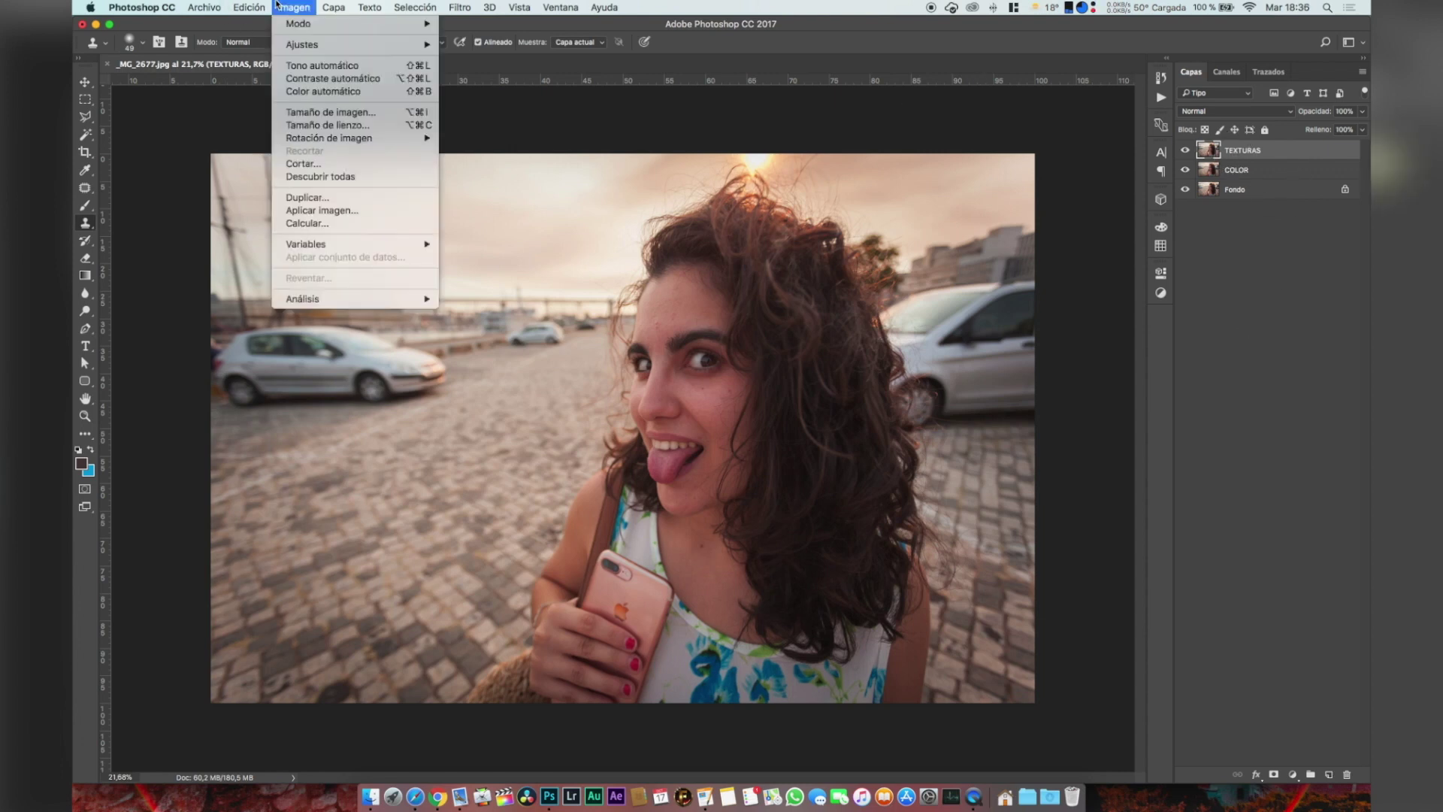
left_click(355, 215)
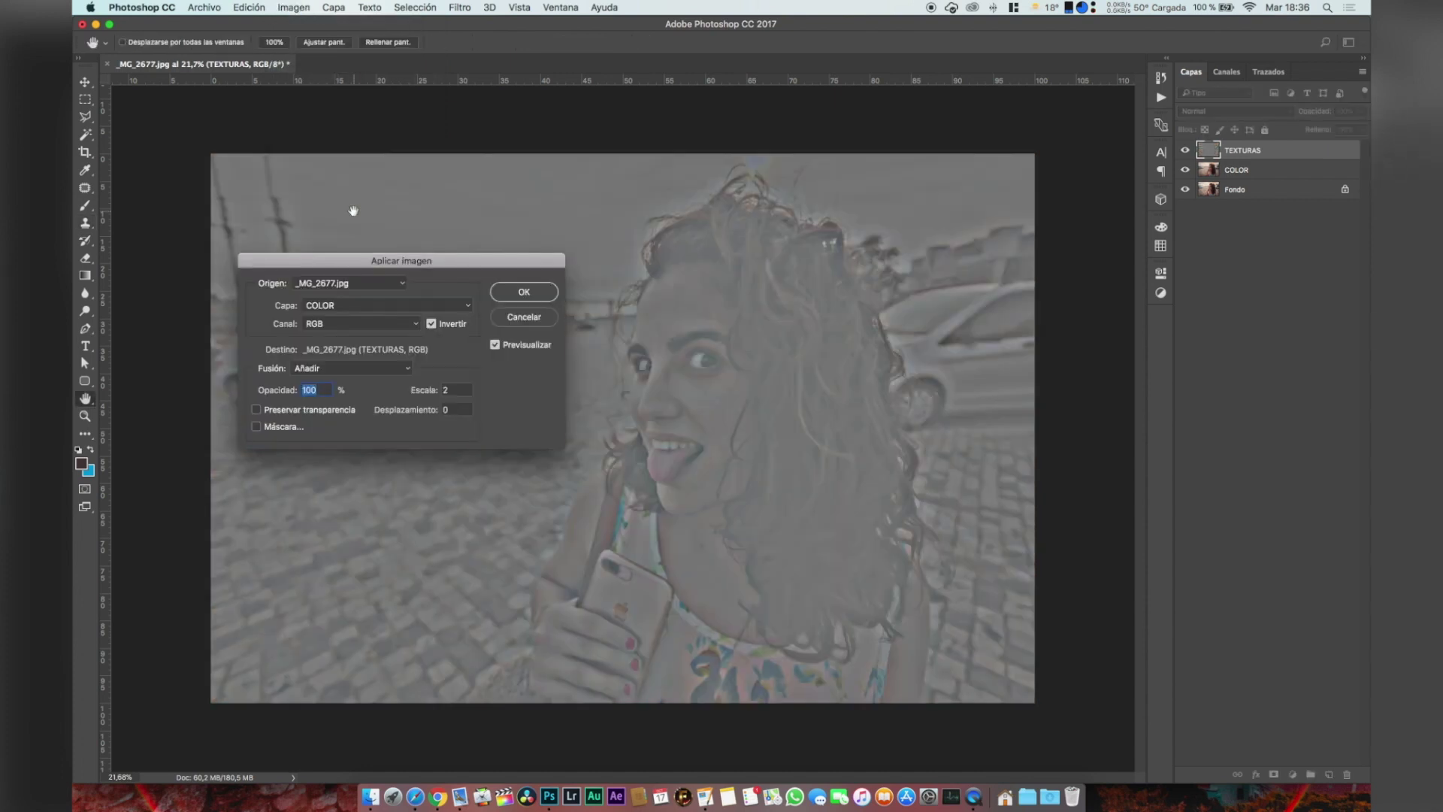
left_click_drag(415, 264, 462, 137)
- Try Combinada as the Apply Image source layer, and set it back to COLOR with the RGB channel inverted
left_click(431, 179)
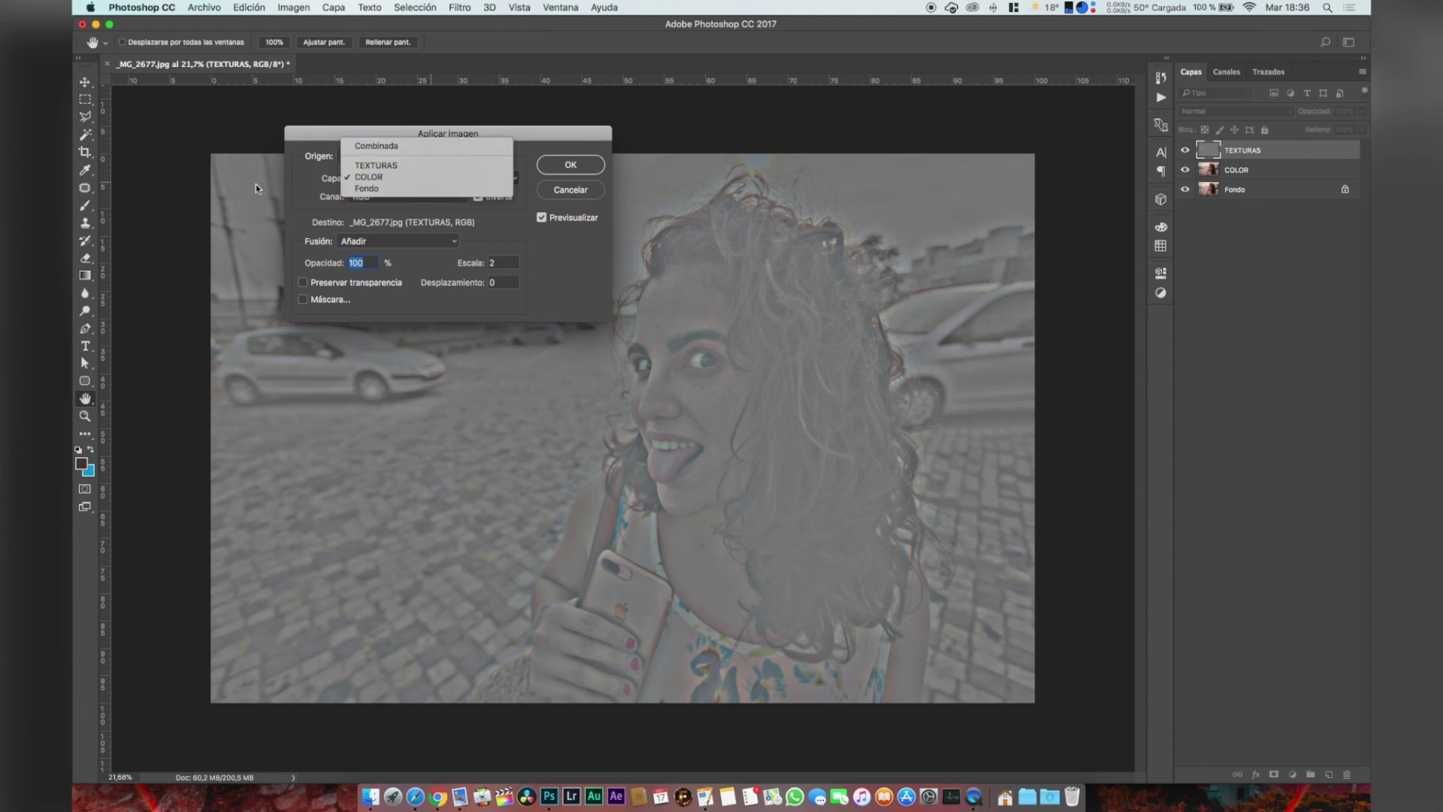
left_click(387, 146)
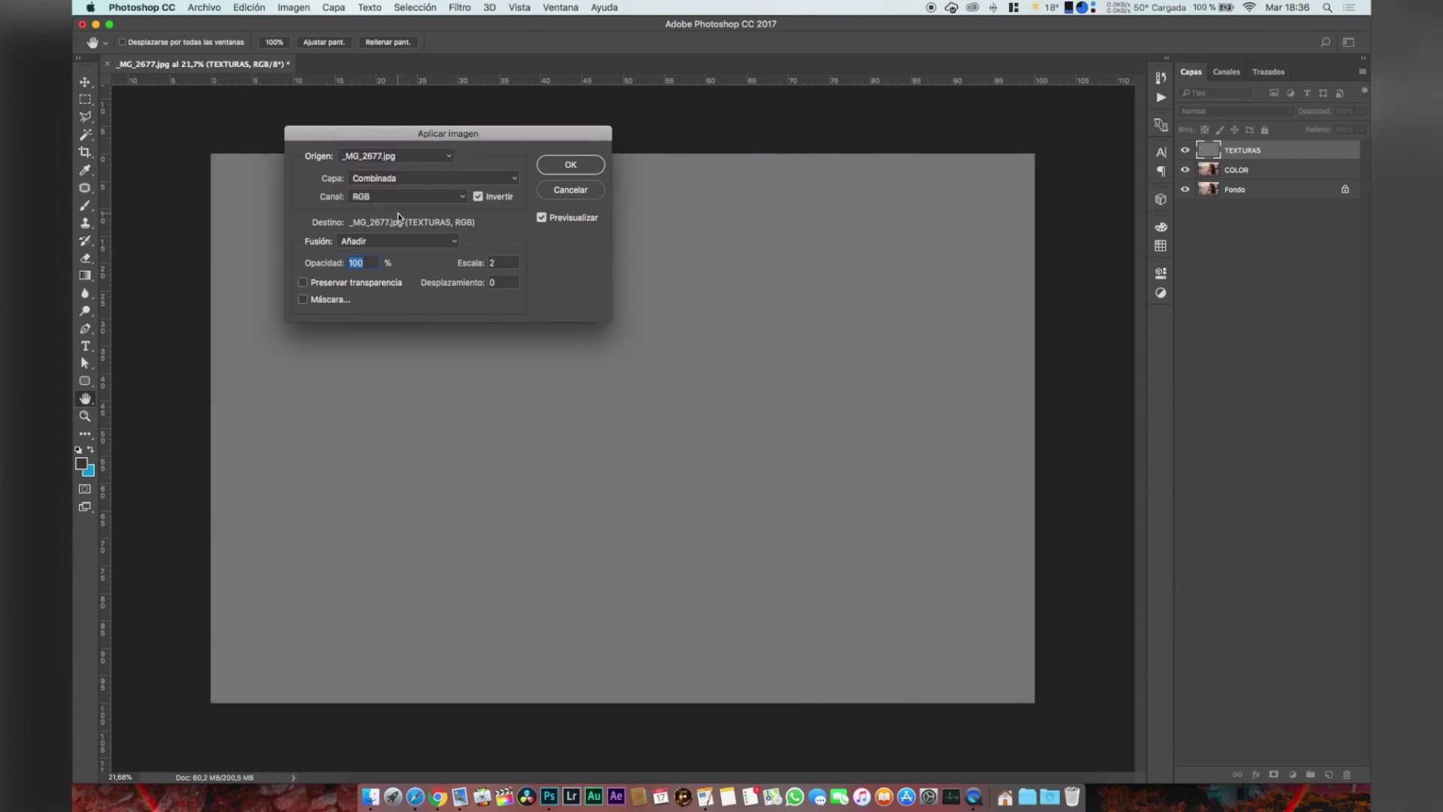
left_click(394, 180)
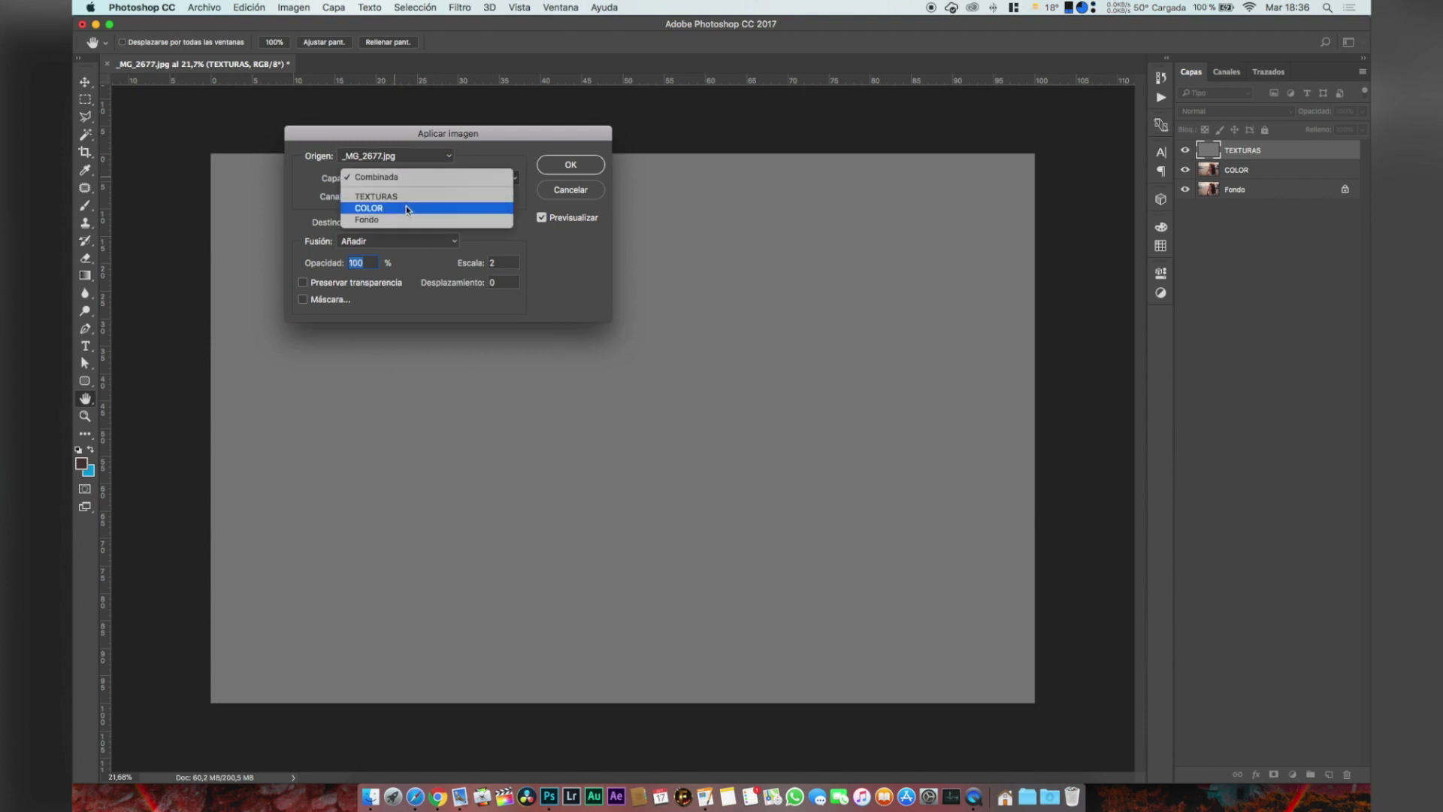
left_click(406, 208)
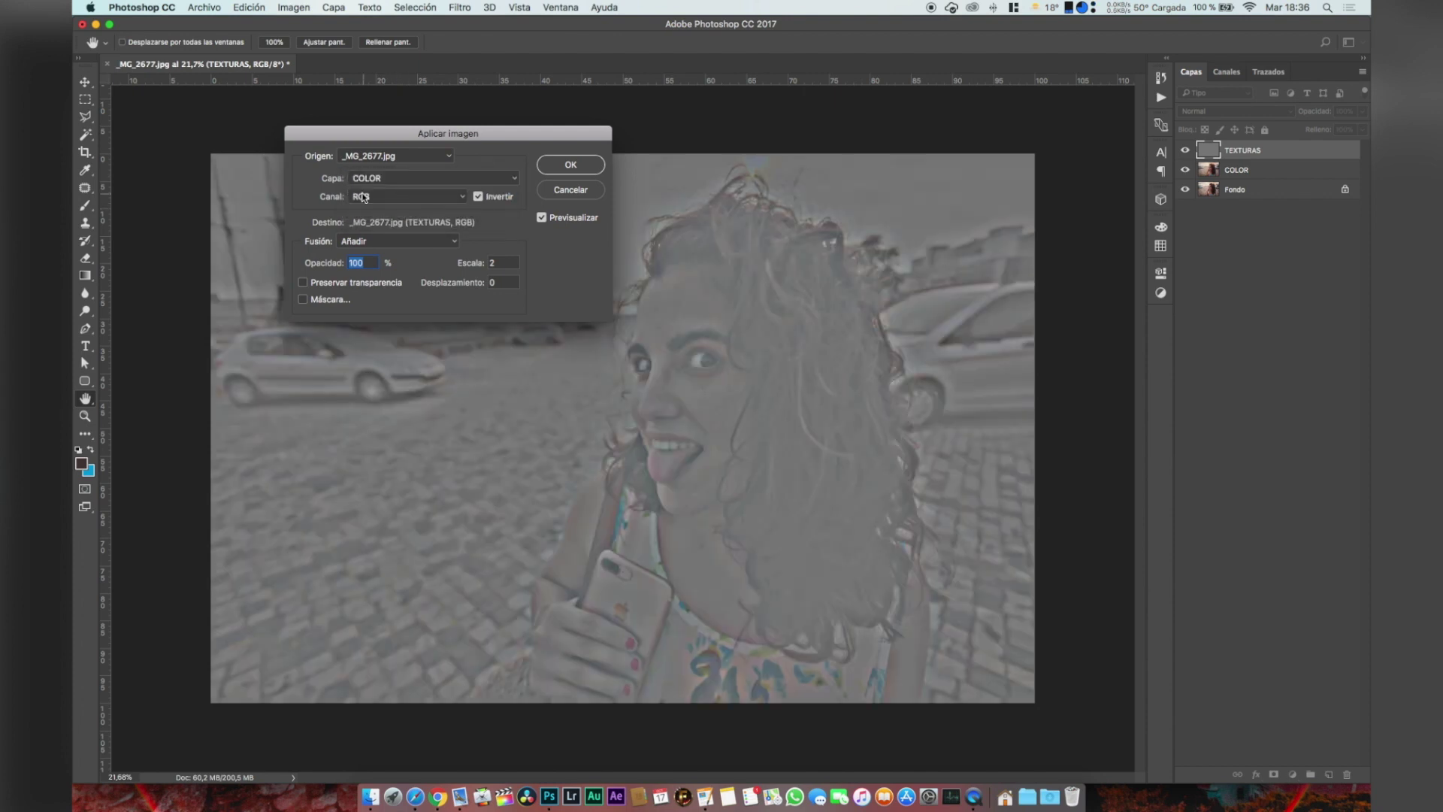
left_click(478, 197)
left_click(479, 197)
- Preview the Aclarar blending, and apply the inverted COLOR layer to TEXTURAS with Añadir blending, 100% opacity and scale 2
left_click(405, 240)
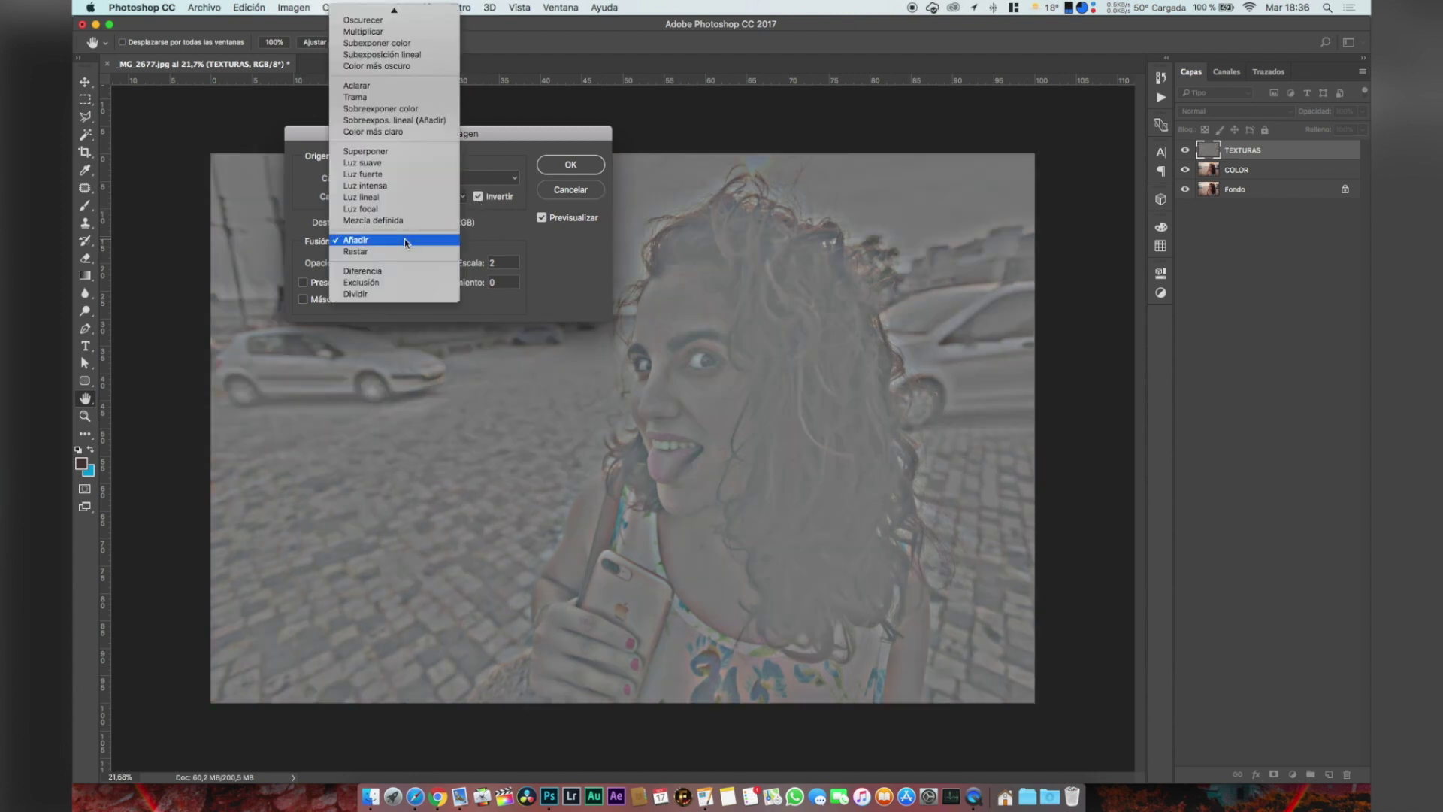
left_click(406, 90)
left_click(399, 240)
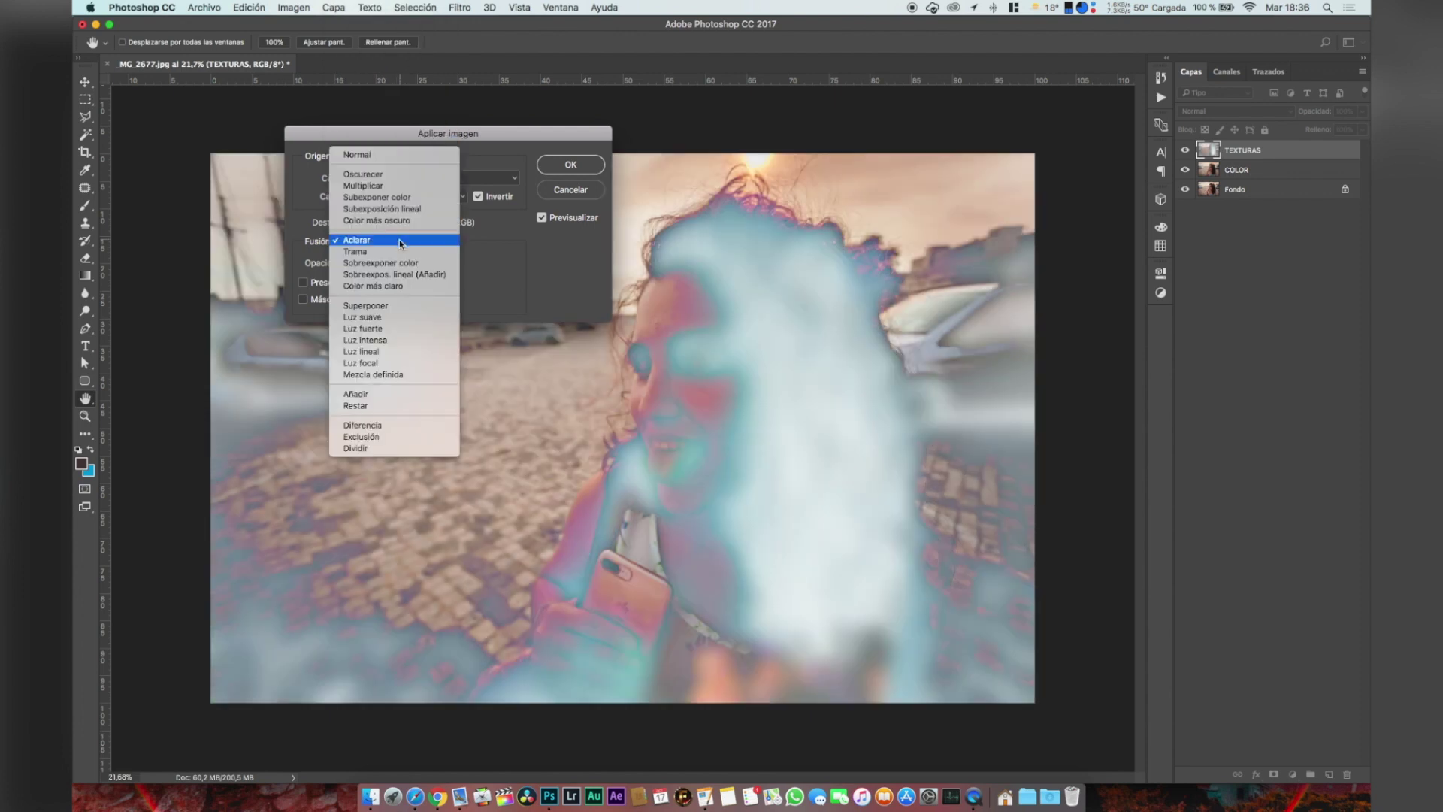
left_click(359, 395)
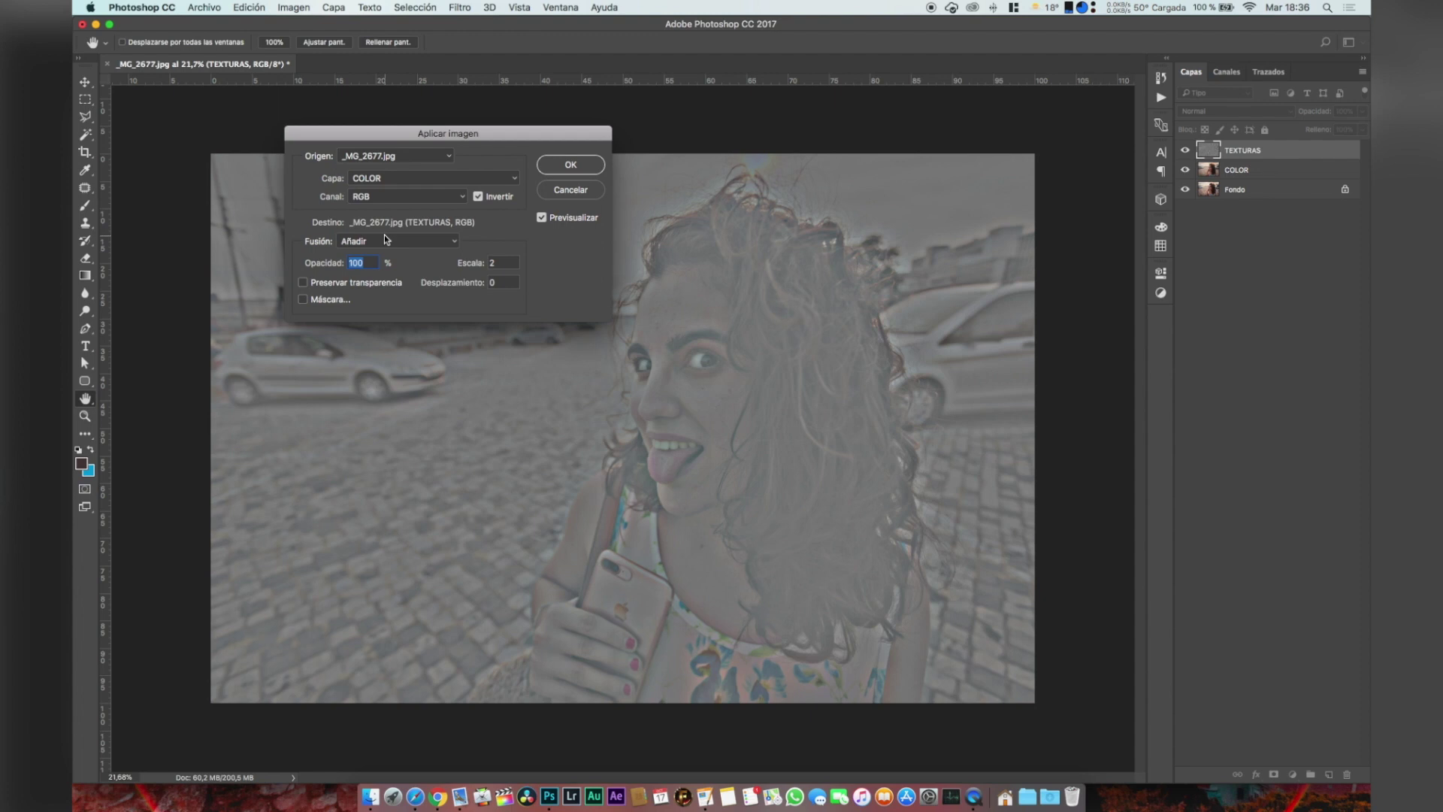
left_click(571, 164)
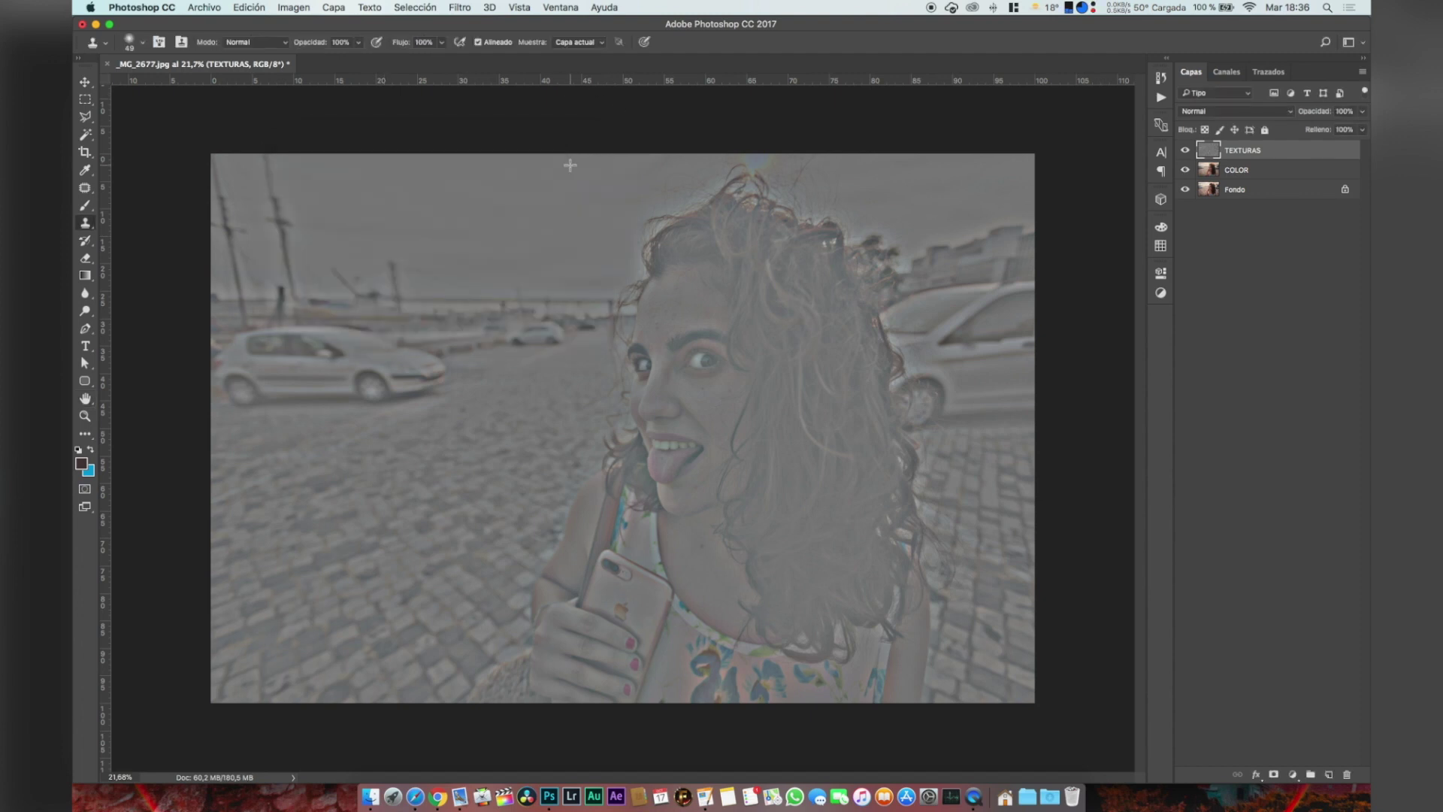
- Set the blend mode of the TEXTURAS layer to Luz lineal
left_click(1288, 112)
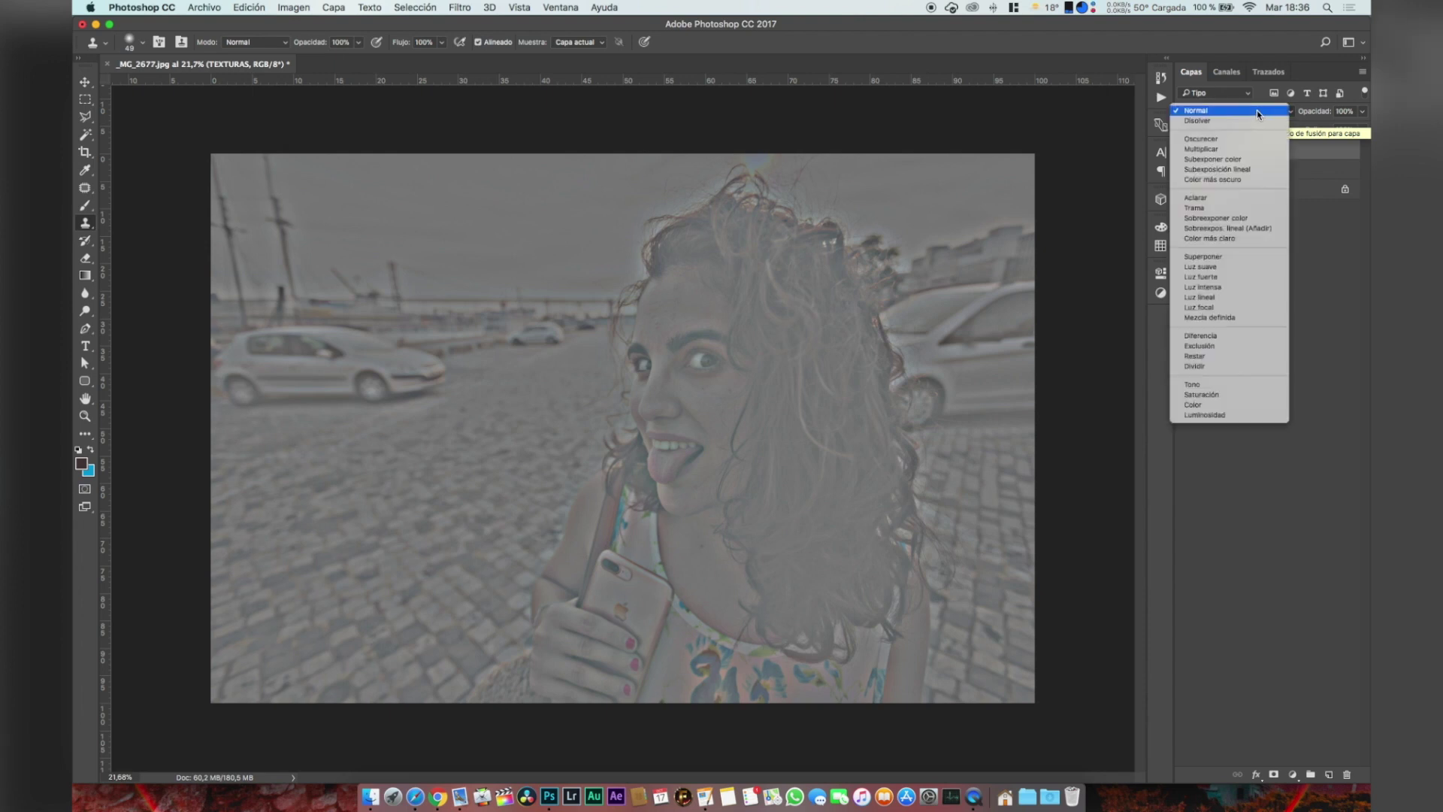
key("Escape")
left_click(1190, 110)
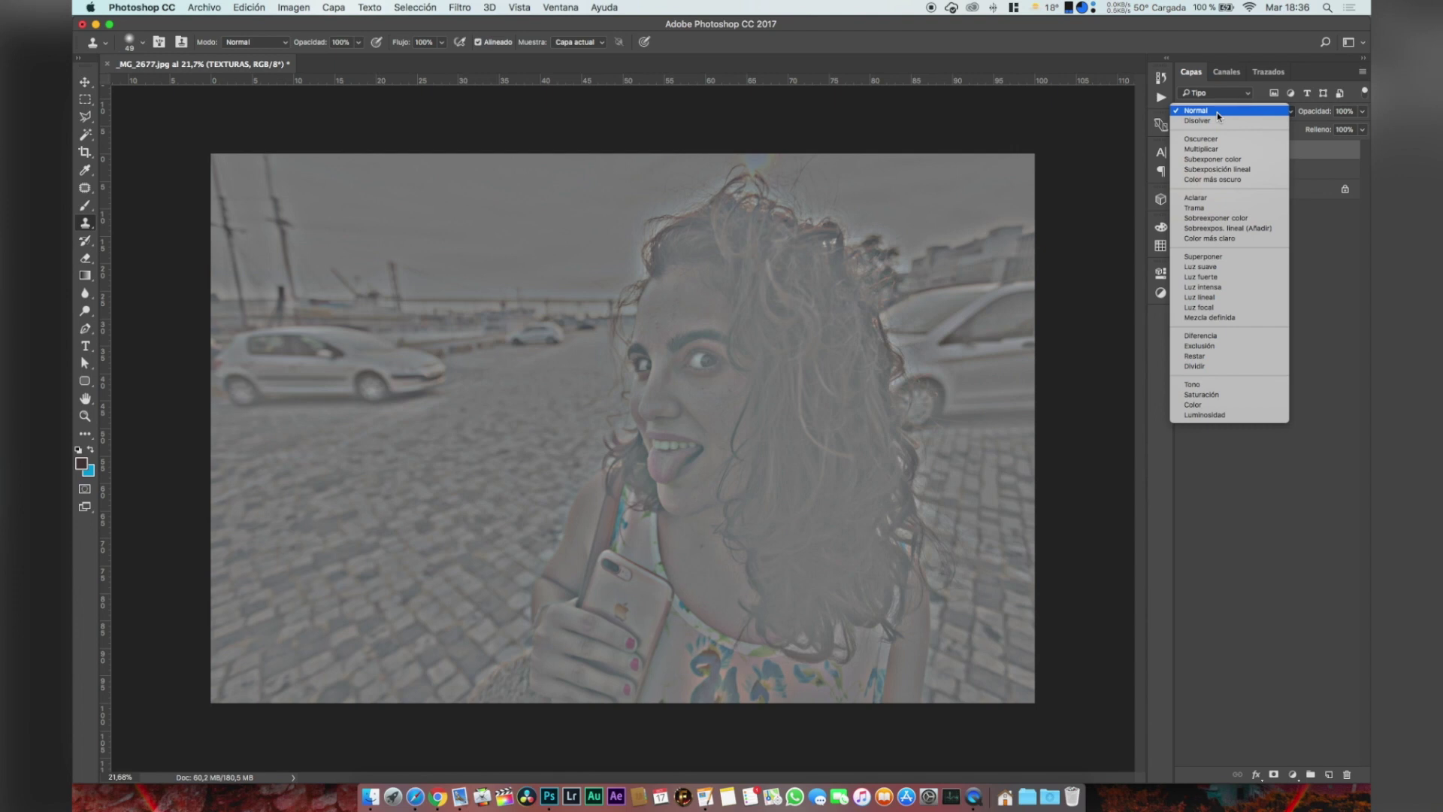
left_click(1208, 298)
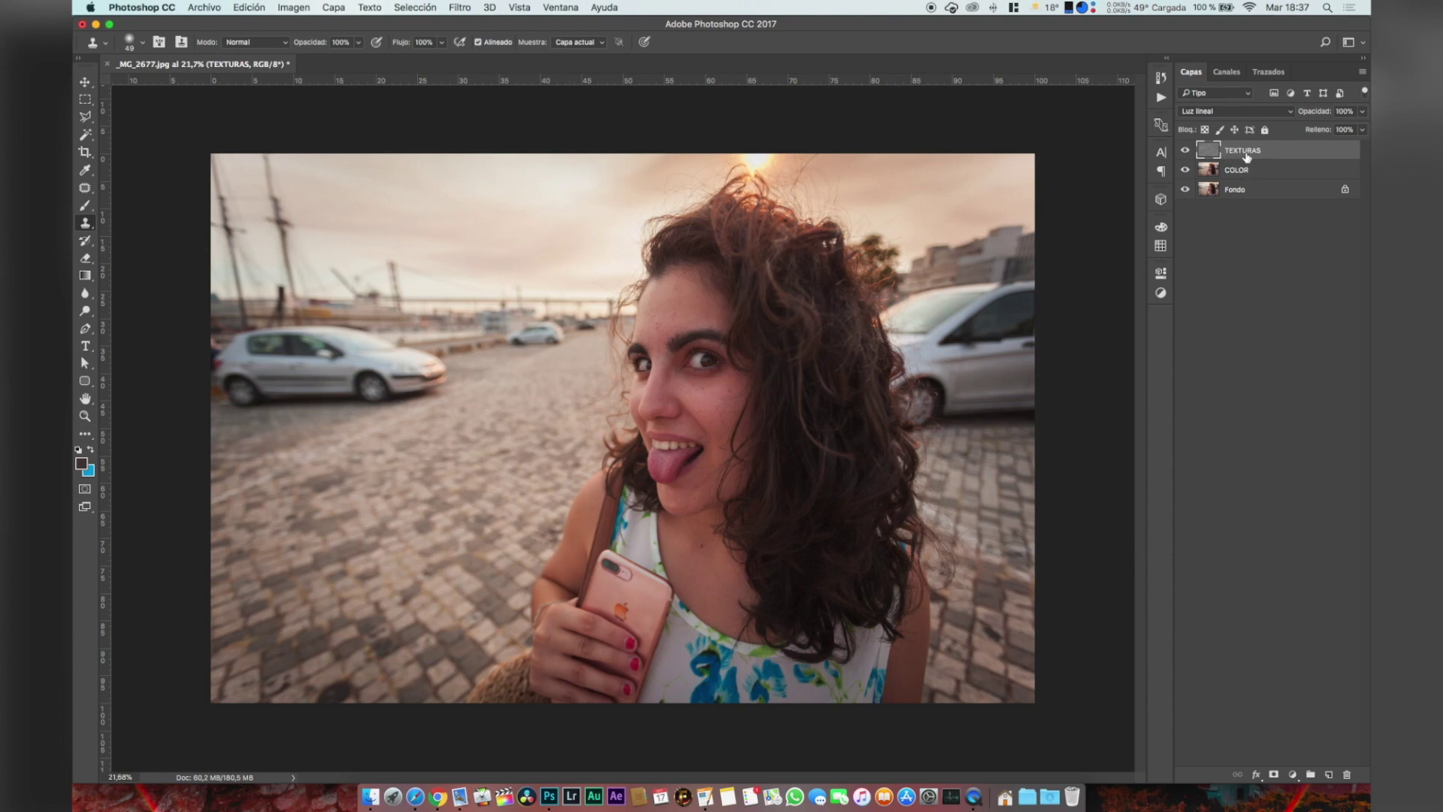
- Clone clean skin texture over the dark moles on the cheek below the eye on the TEXTURAS layer
scroll(654, 393, "up", 5)
scroll(653, 393, "left", 3)
scroll(670, 423, "down", 1)
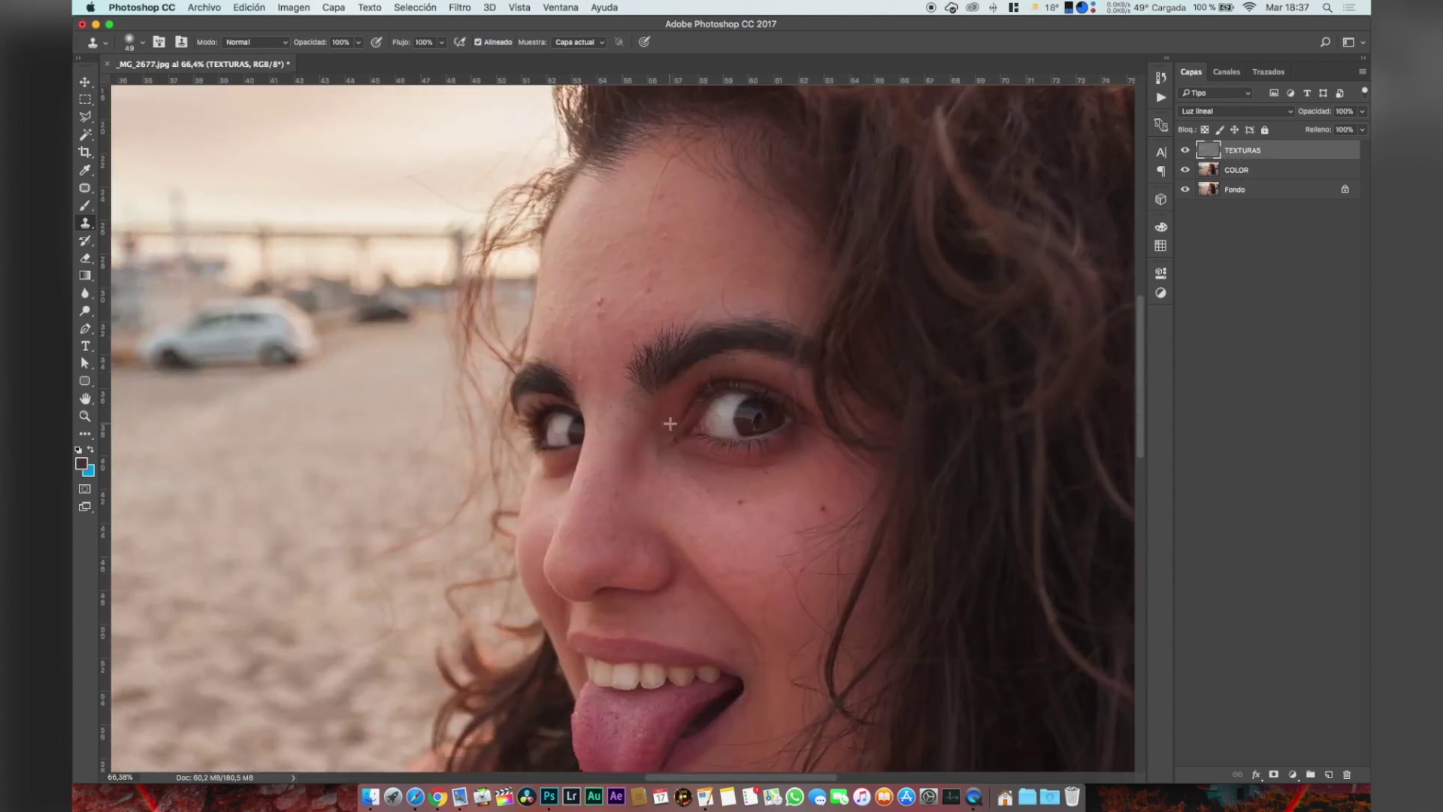
scroll(670, 424, "up", 4)
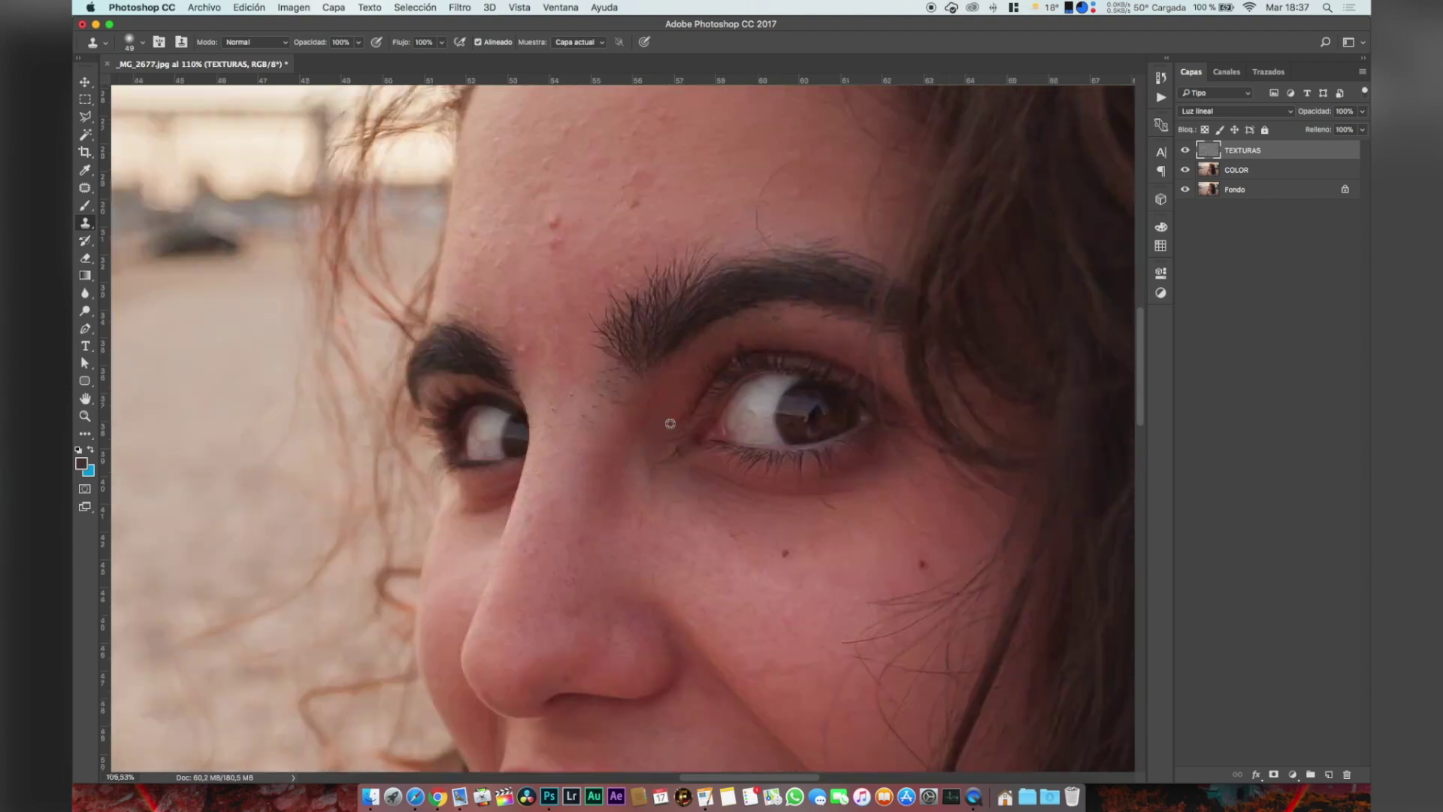
scroll(872, 666, "down", 3)
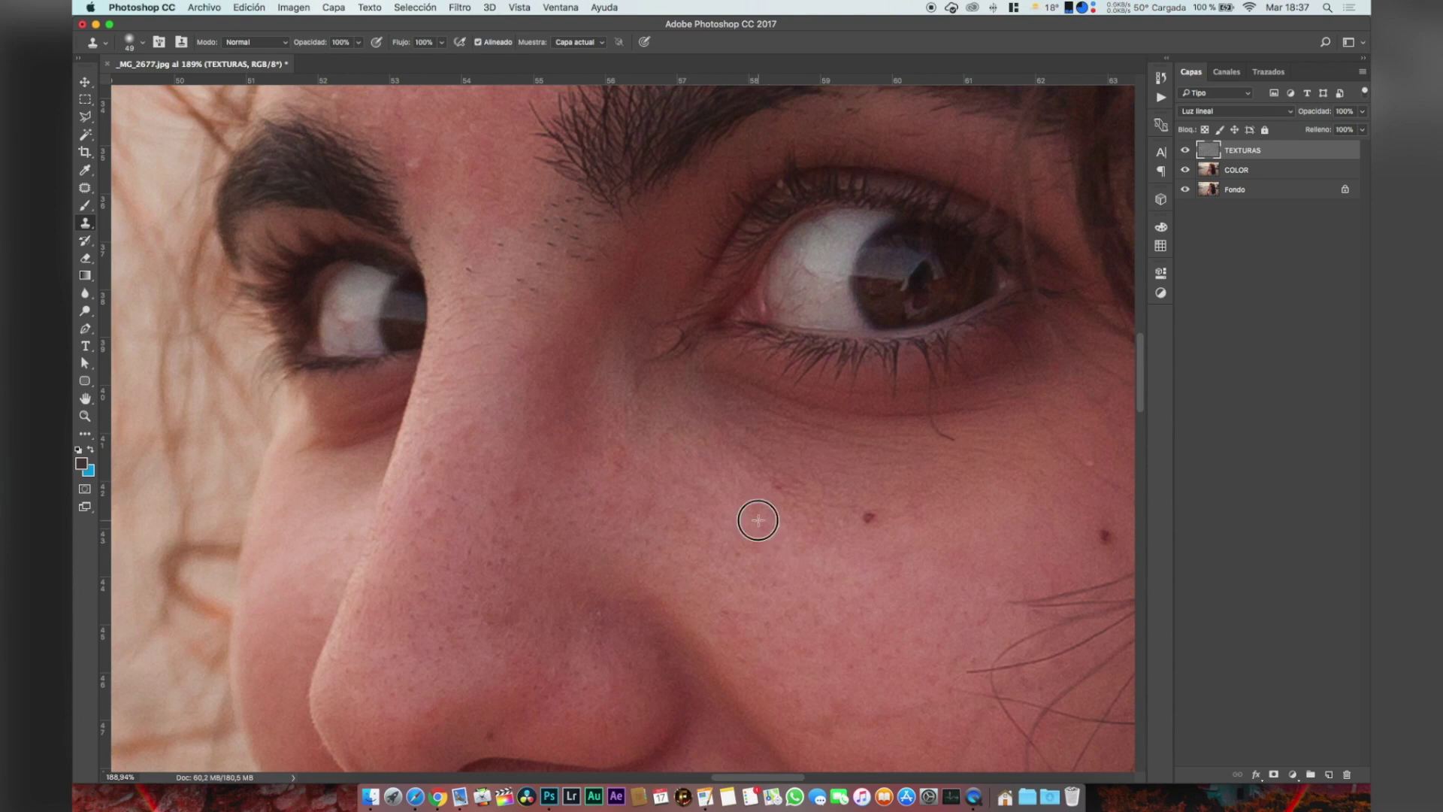
left_click(782, 534, "alt")
left_click(872, 518)
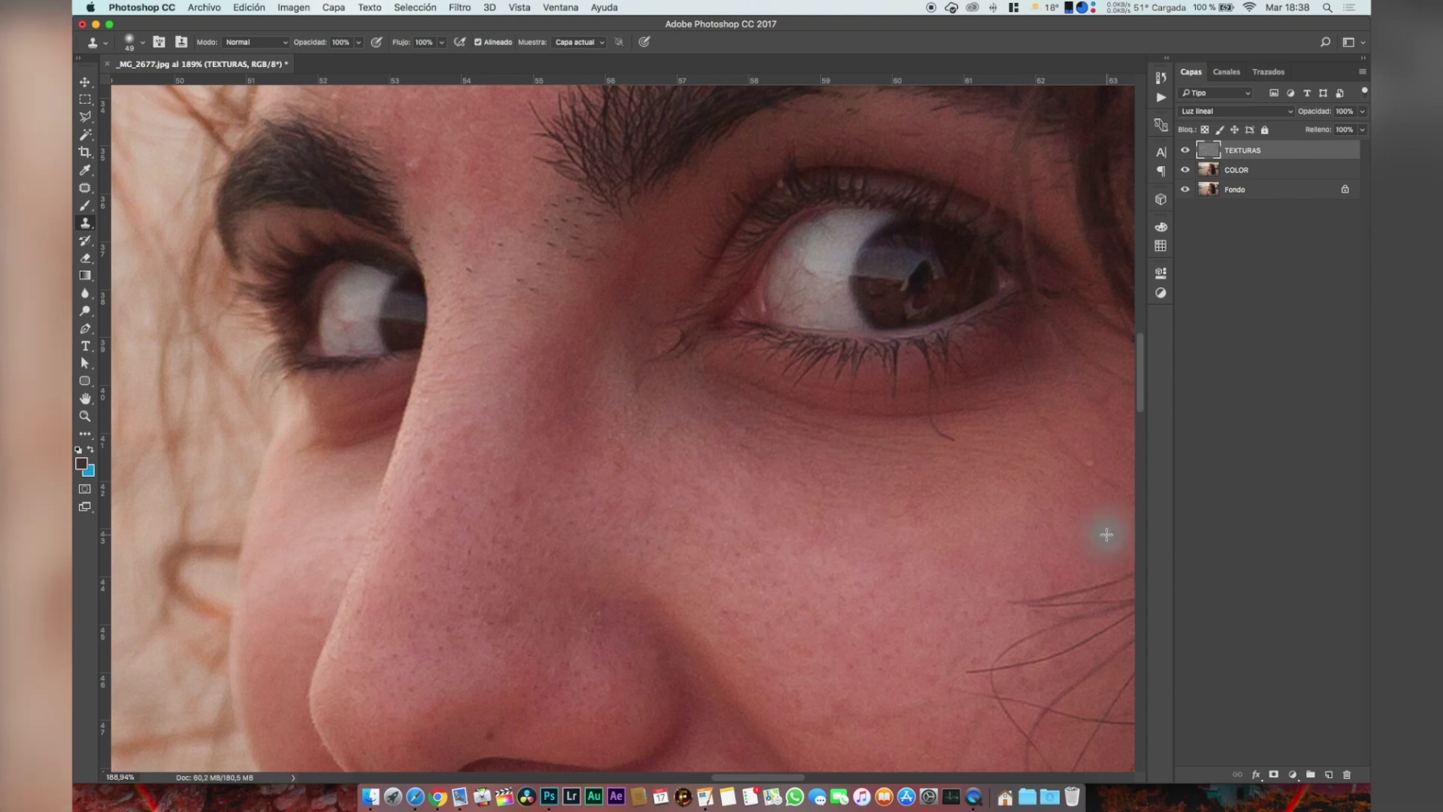
- Reduce the clone brush to 26 px and clone skin texture over the stray hairs between the eyebrows
scroll(696, 473, "left", 5)
scroll(696, 473, "up", 4)
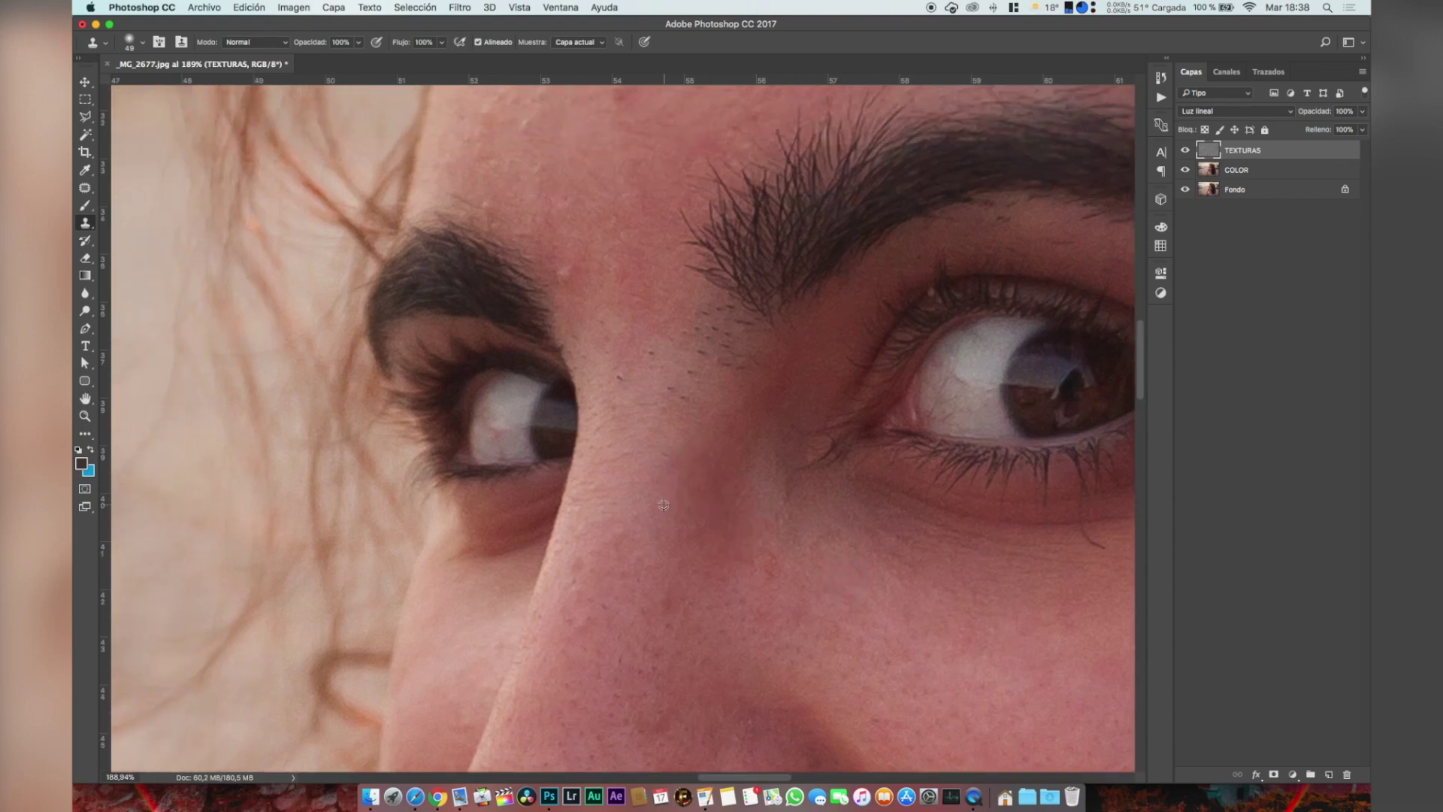
right_click(654, 421)
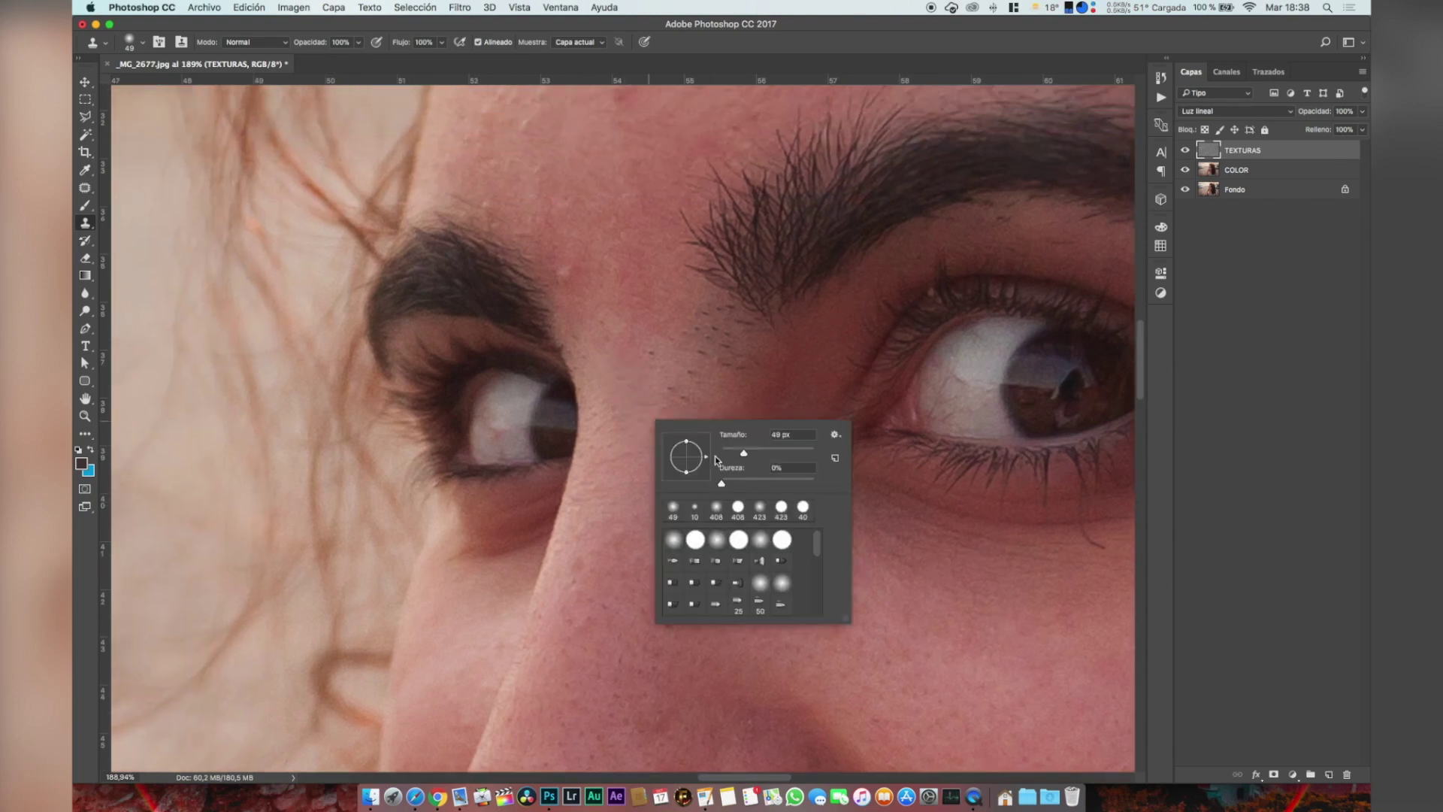
key("Return")
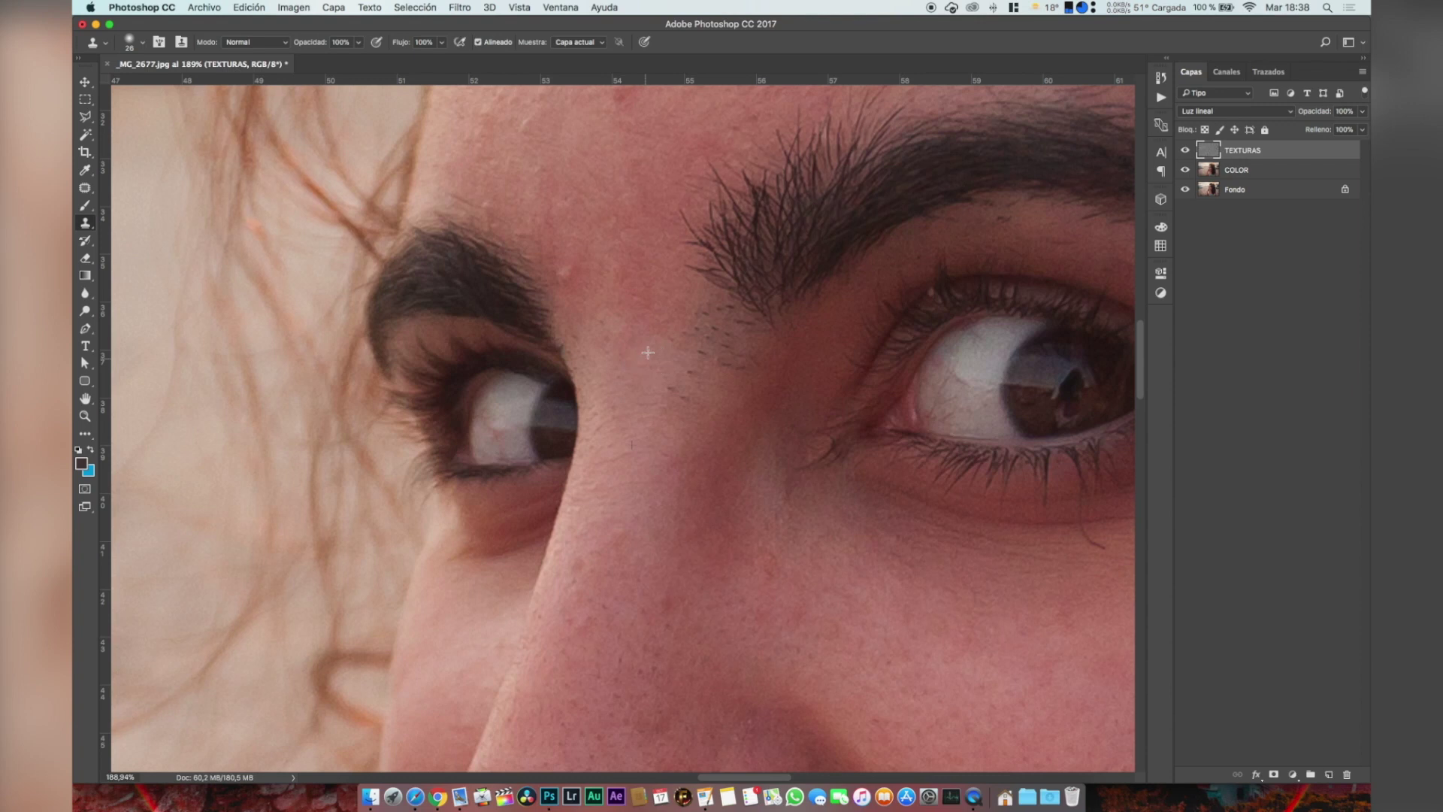
mouse_move(673, 384)
left_mouse_down()
mouse_move(719, 369)
mouse_move(693, 339)
mouse_move(673, 364)
mouse_move(643, 296)
mouse_move(647, 330)
mouse_move(648, 295)
mouse_move(675, 345)
mouse_move(648, 344)
mouse_move(634, 365)
mouse_move(661, 357)
mouse_move(652, 393)
mouse_move(698, 437)
left_mouse_up()
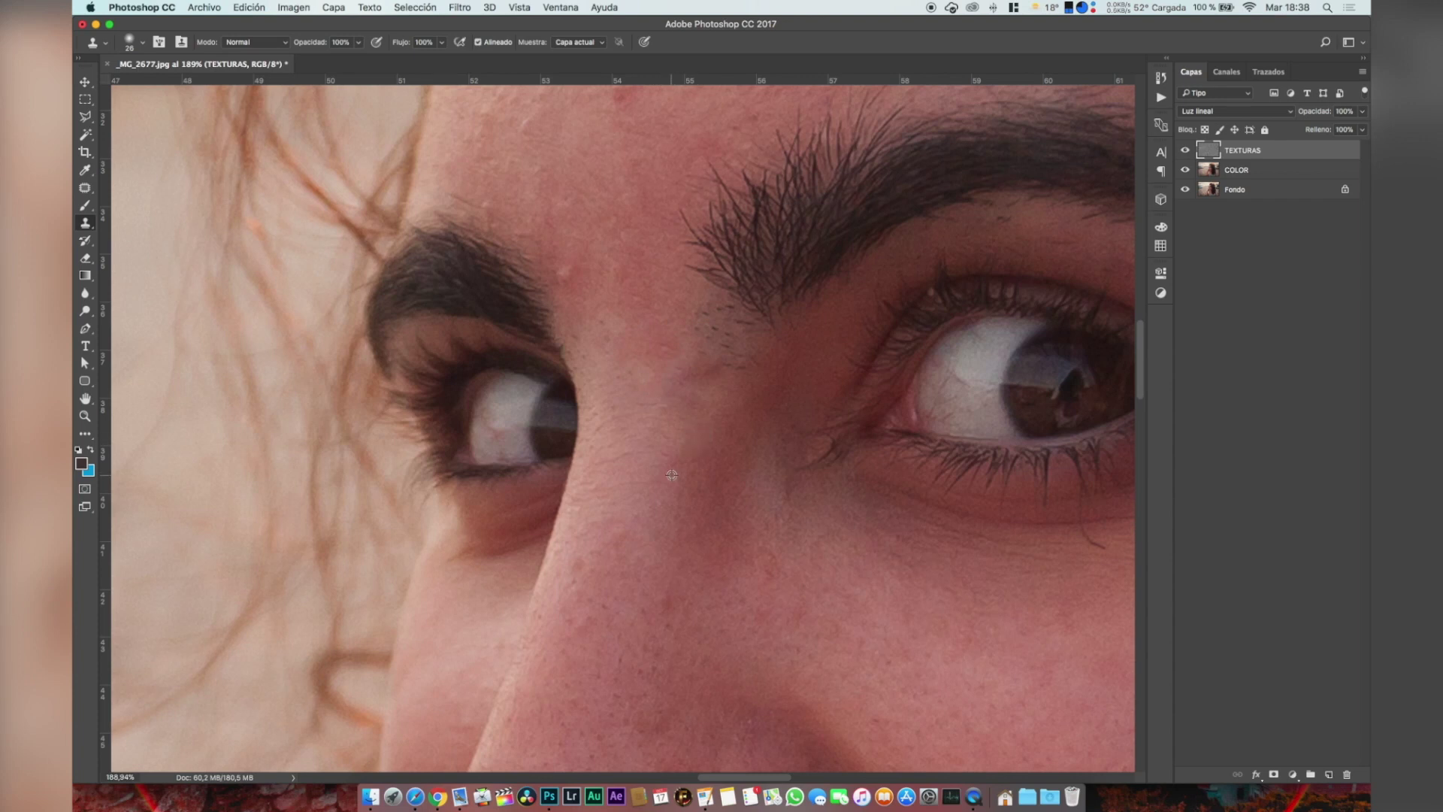
- Enlarge the clone brush to 48 px and clone repeatedly over the upper nose bridge between the eyebrows
right_click(674, 410)
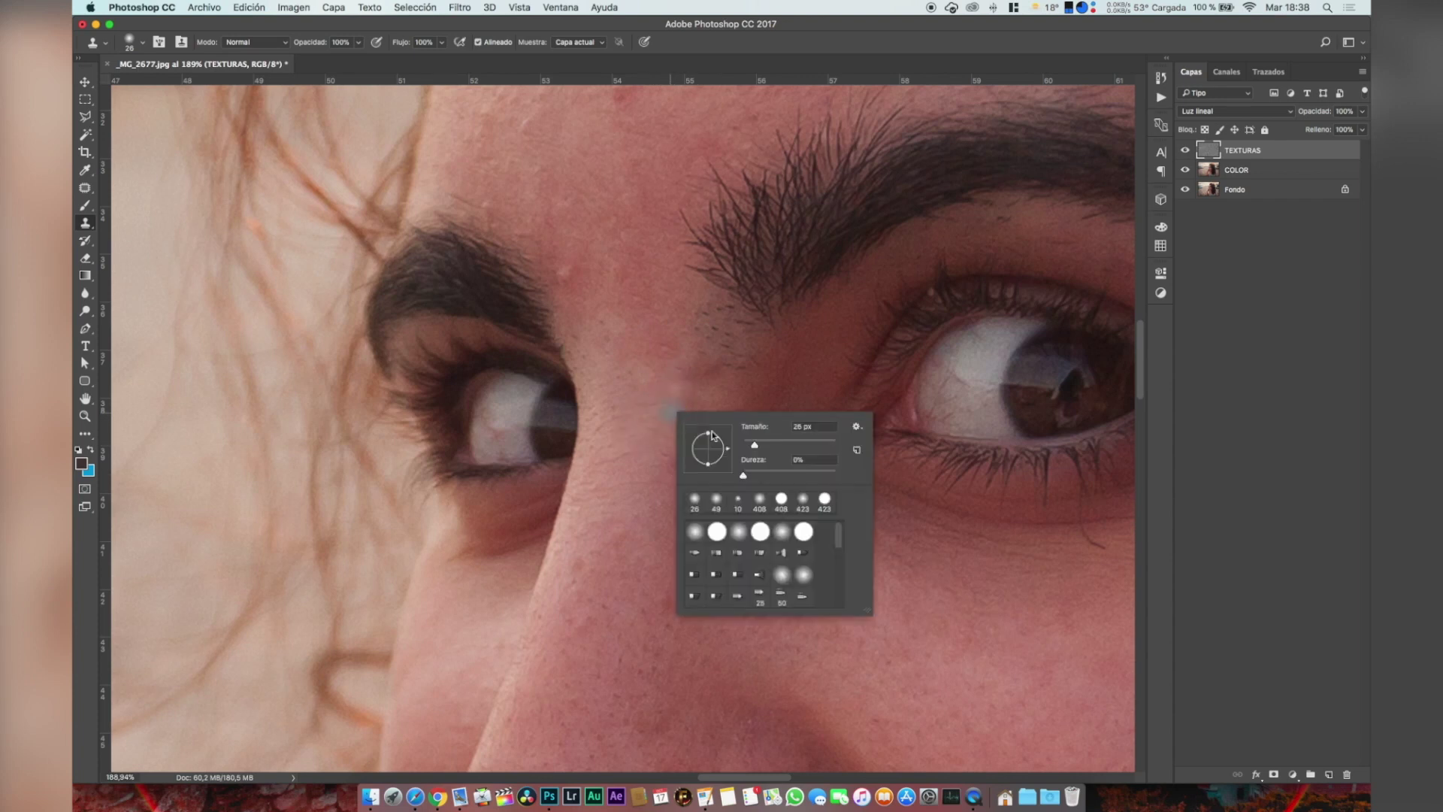
mouse_move(783, 449)
left_mouse_down()
mouse_move(769, 448)
mouse_move(761, 404)
mouse_move(702, 373)
mouse_move(709, 336)
mouse_move(692, 329)
mouse_move(657, 367)
mouse_move(644, 348)
mouse_move(695, 328)
mouse_move(667, 313)
mouse_move(635, 347)
mouse_move(644, 372)
mouse_move(705, 395)
left_mouse_up()
left_click(640, 435)
right_click(669, 409)
left_click(686, 383)
left_click(660, 194, "alt")
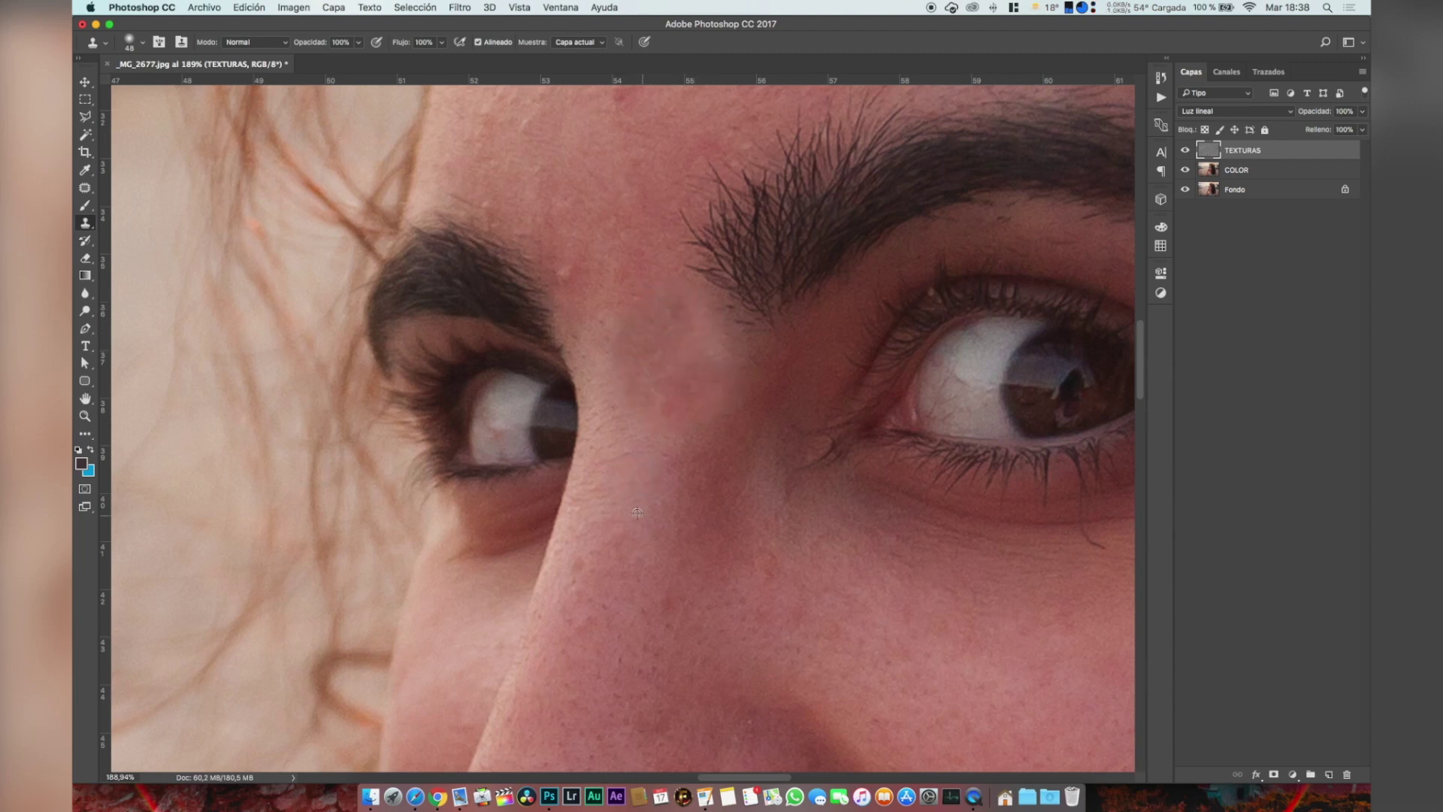
left_click(691, 382)
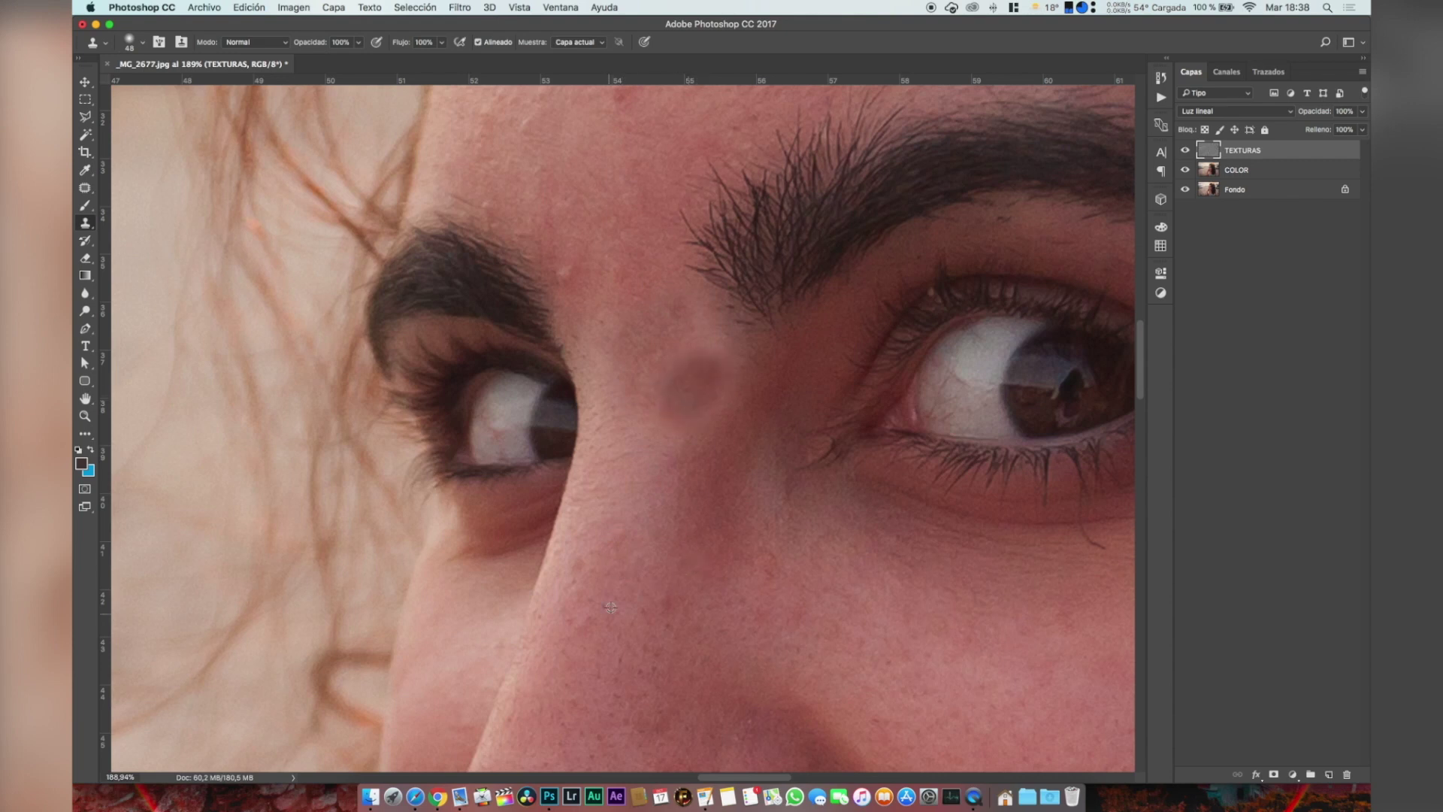
mouse_move(659, 422)
left_mouse_down()
mouse_move(676, 380)
mouse_move(683, 396)
left_mouse_up()
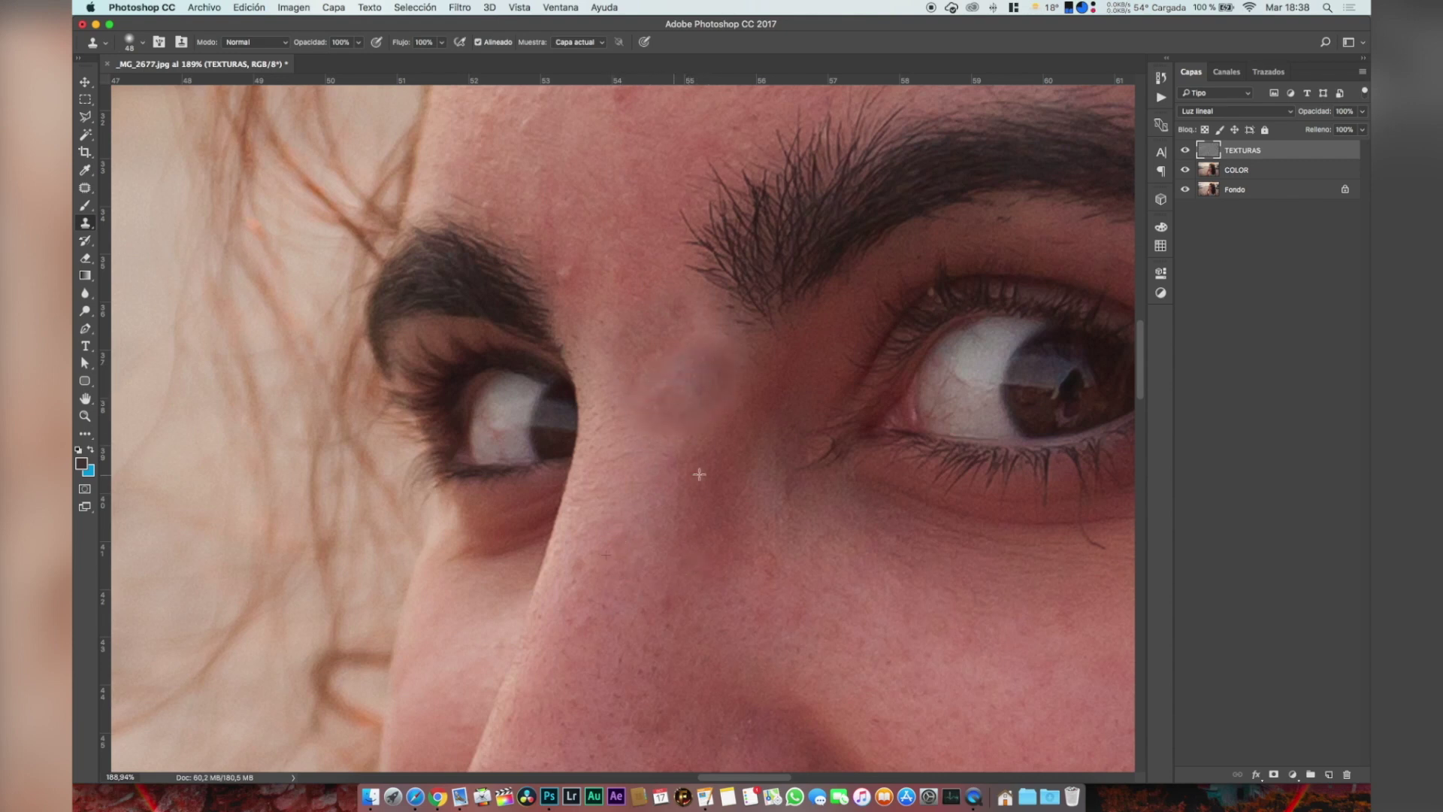
- Roll the history back to an earlier clone stroke to discard the latest cloning on the upper nose bridge
left_click(1162, 77)
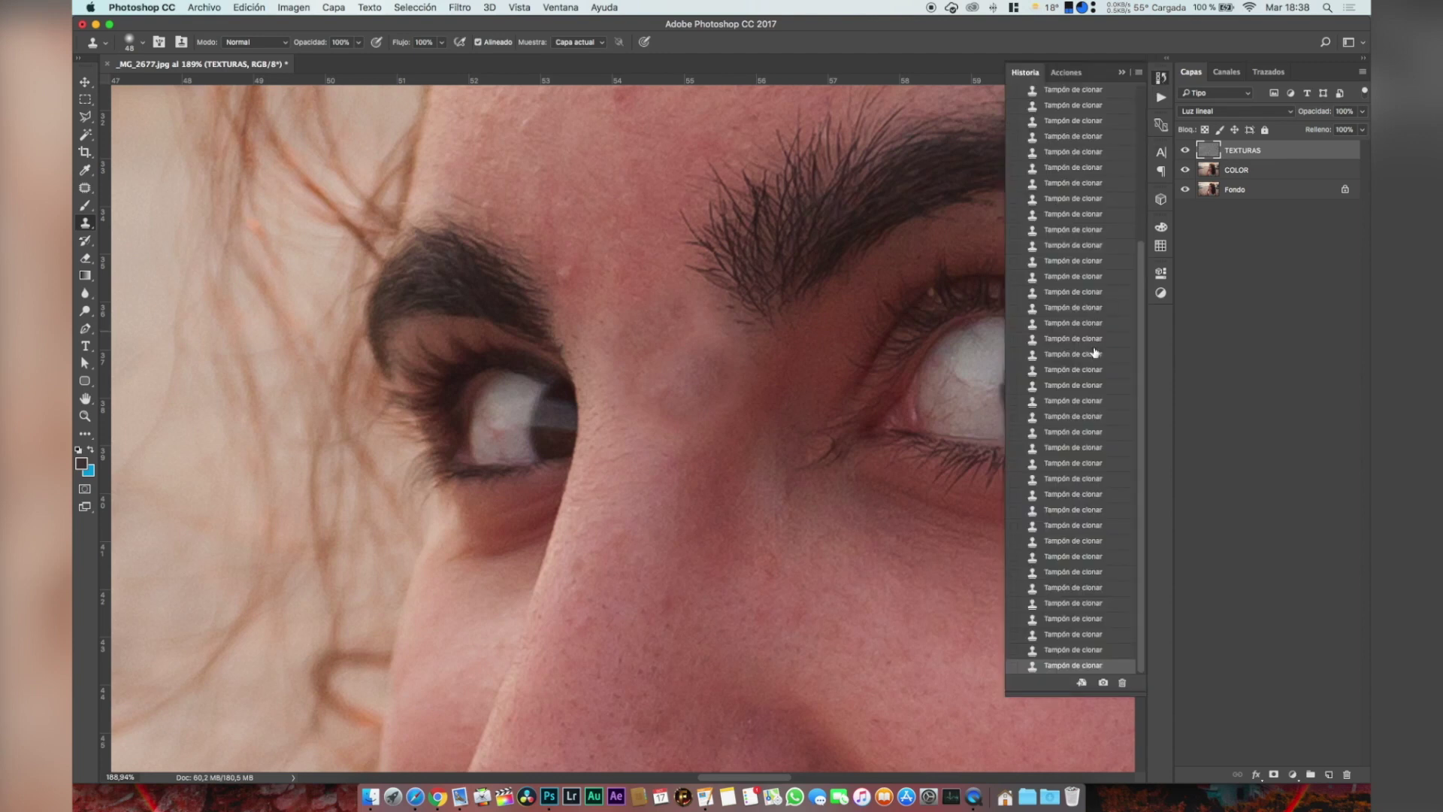
left_click(1085, 618)
left_click(1086, 542)
left_click(1087, 480)
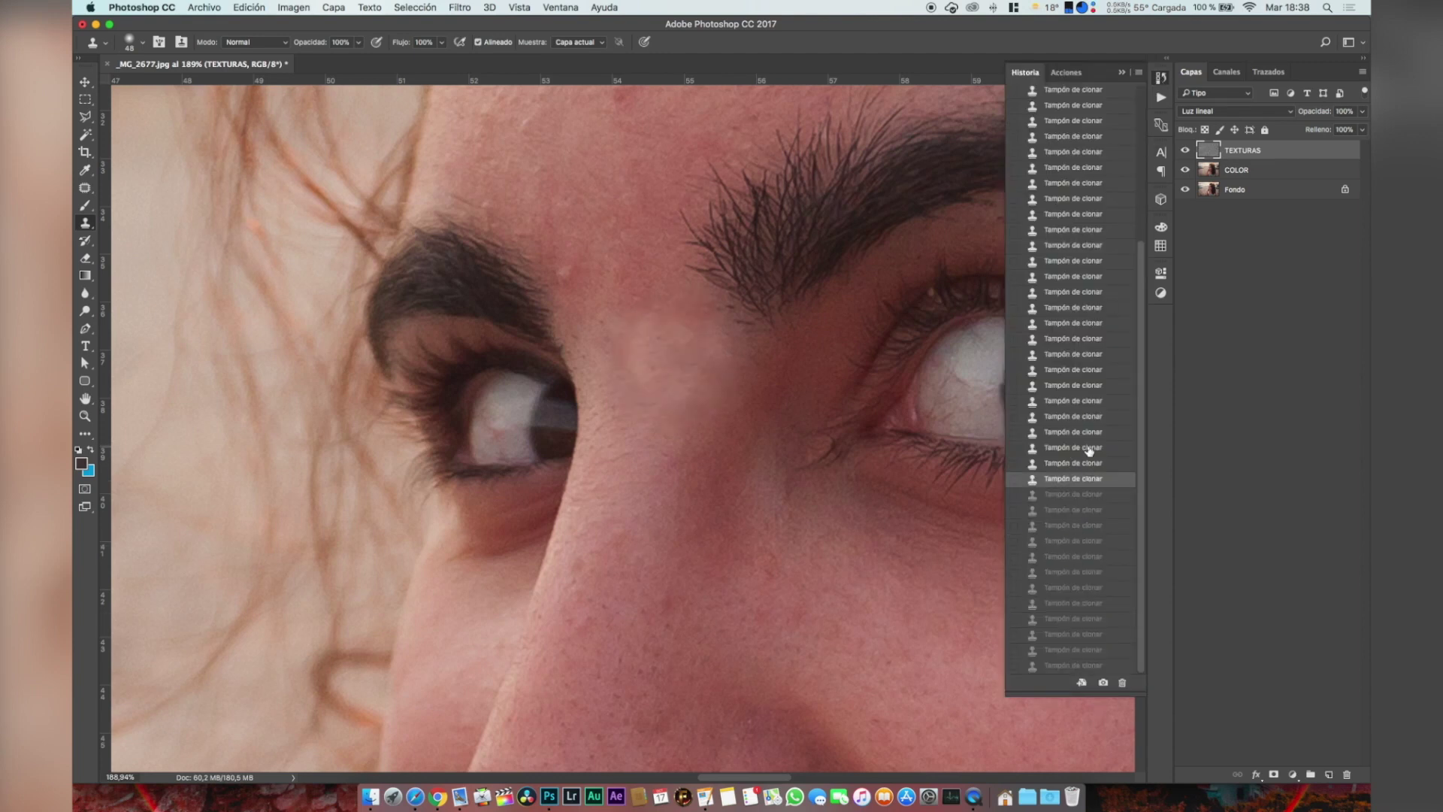
left_click(1061, 417)
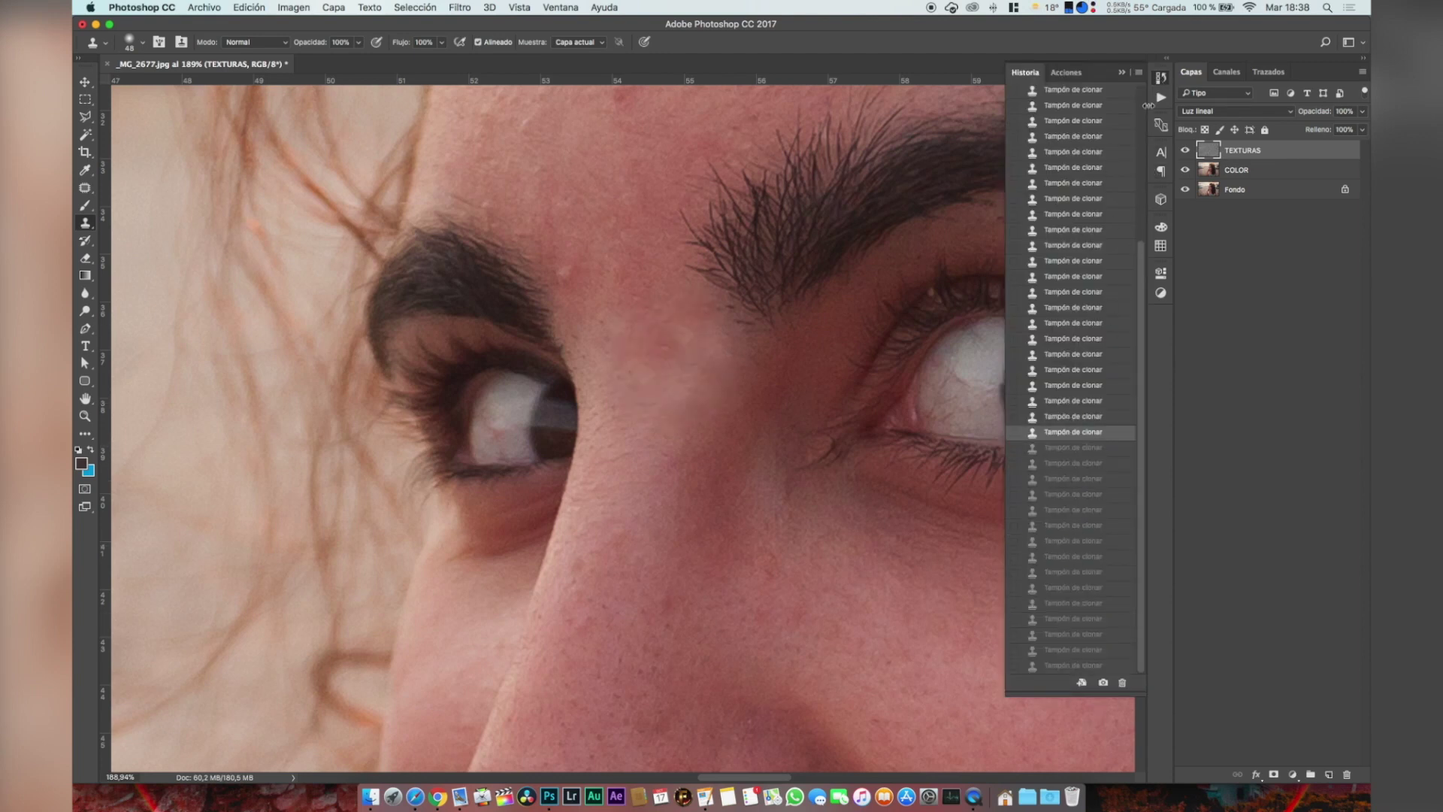
left_click(1161, 77)
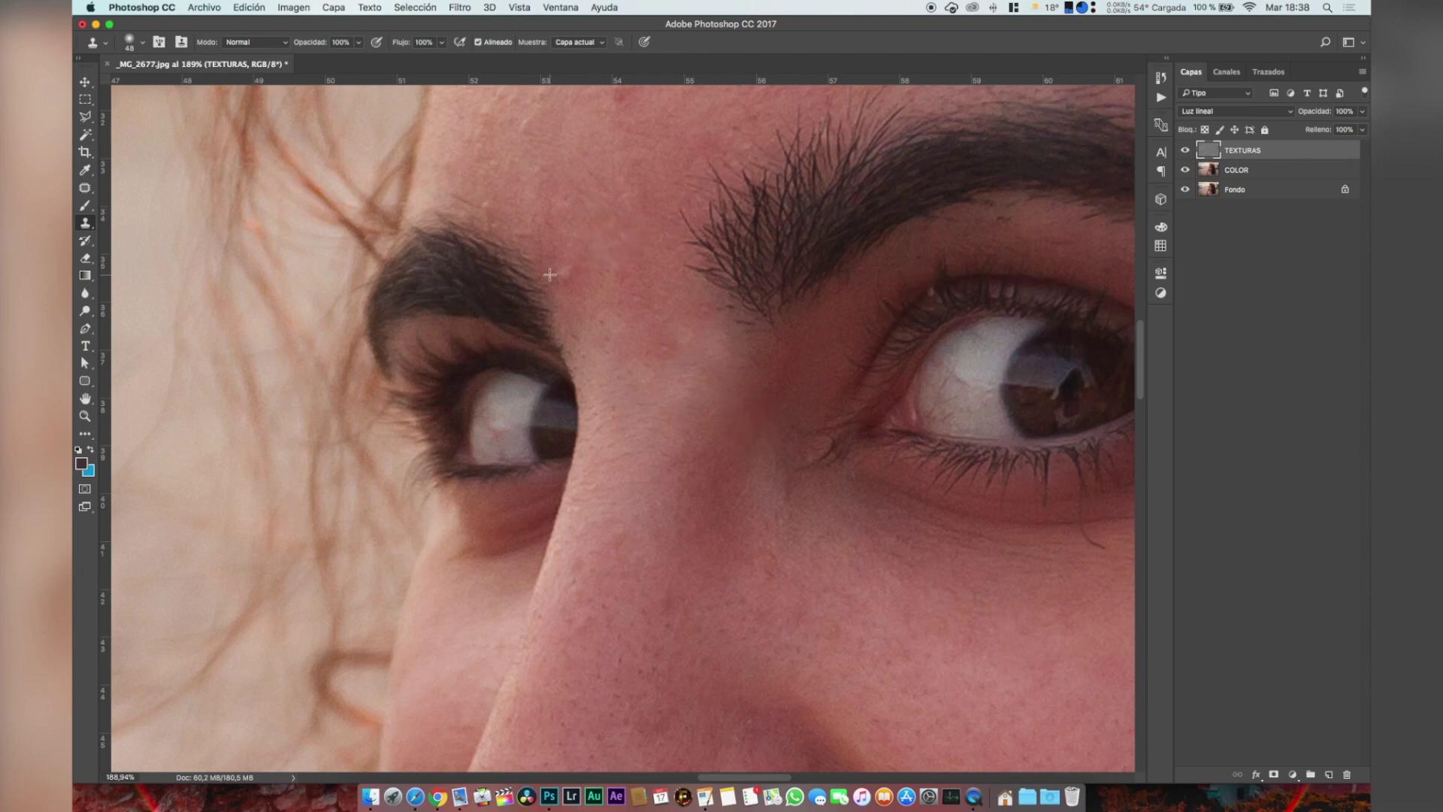
- Clone clean skin texture over the pimples and marks across the forehead on the TEXTURAS layer
left_click(621, 153)
scroll(586, 248, "up", 5)
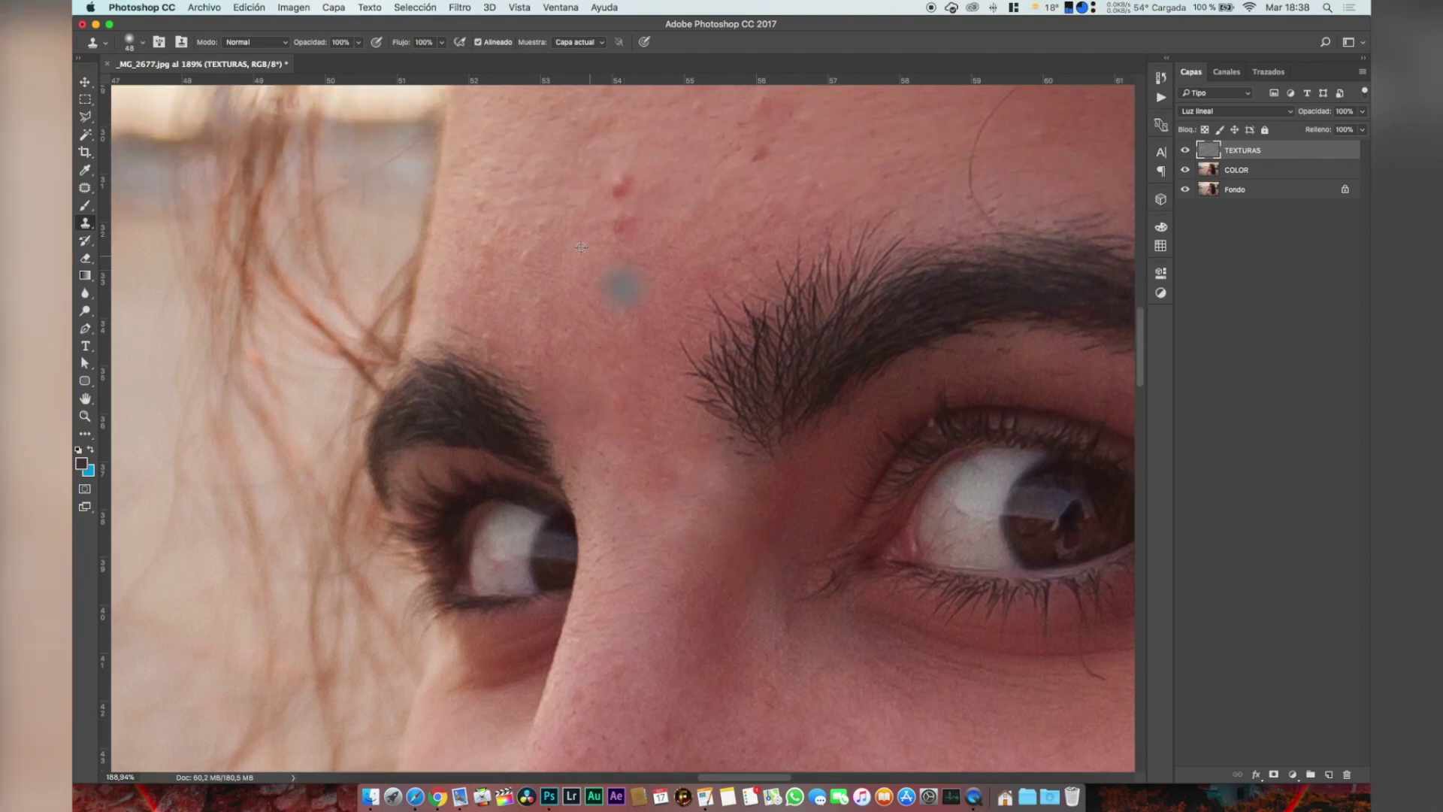
scroll(581, 247, "up", 2)
key("super+z")
left_click(631, 218)
key("super+z")
left_click(736, 237)
scroll(626, 341, "up", 8)
key("super+z")
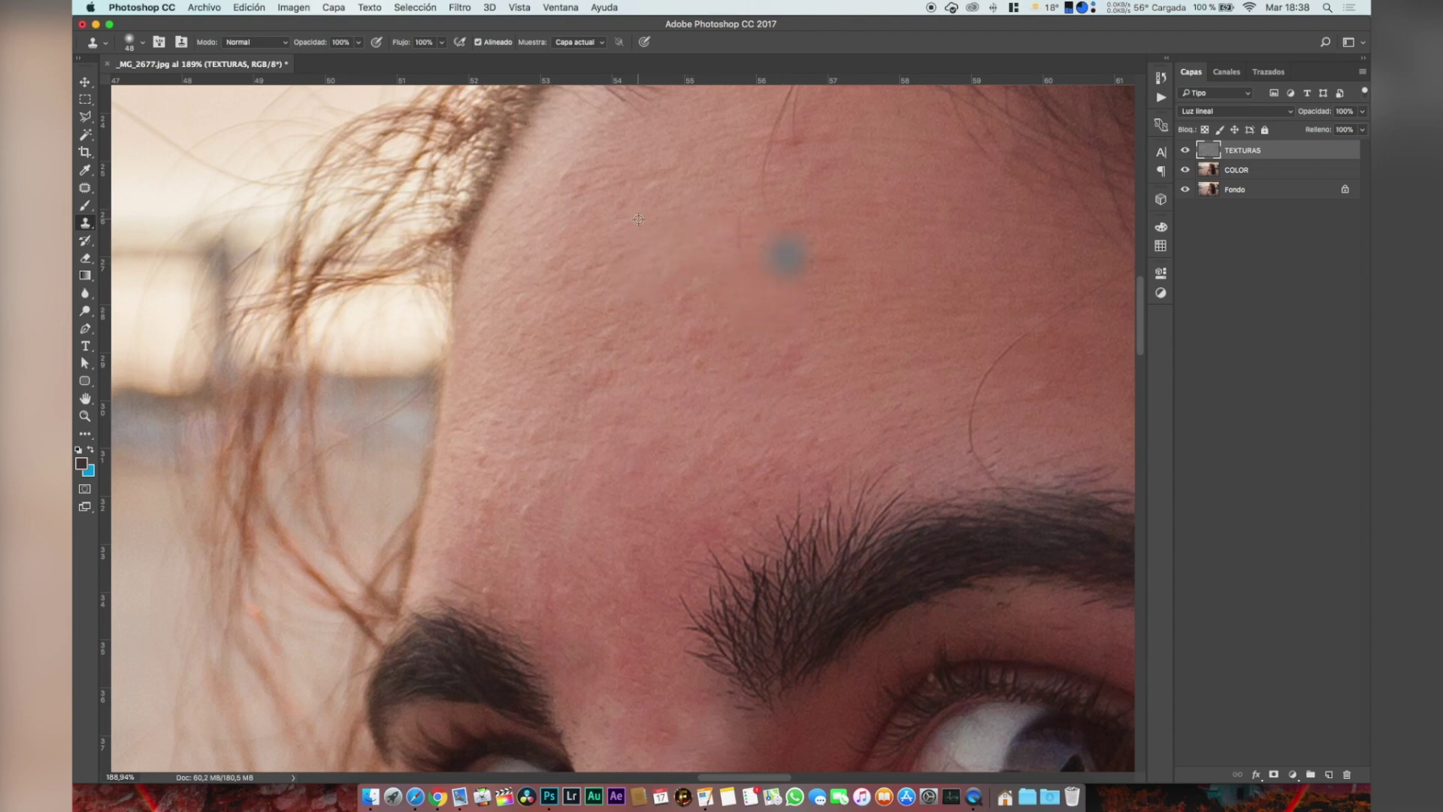
- Clone skin texture over the remaining marks around the mouth and chin, and fit the whole face in view
scroll(765, 382, "right", 2)
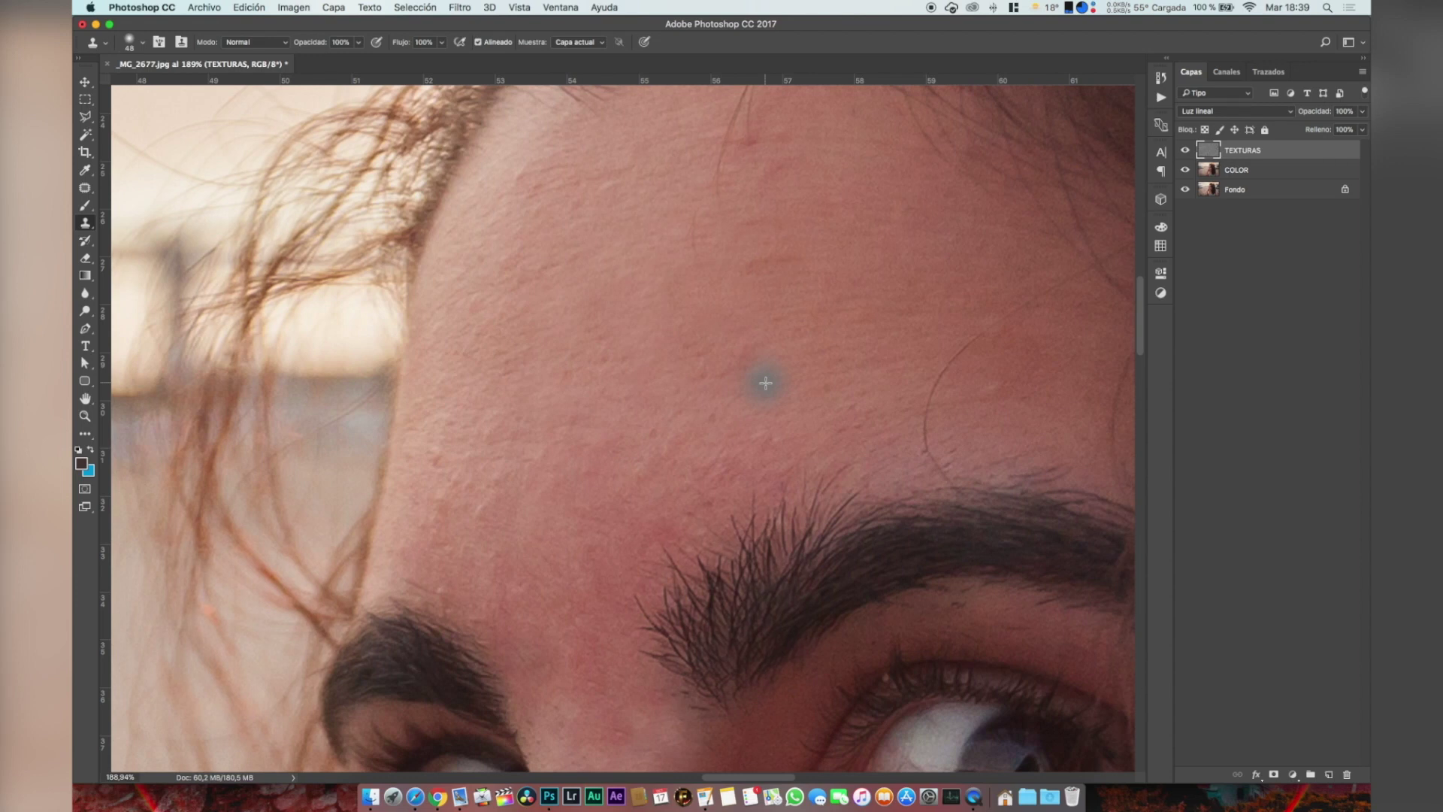
scroll(765, 382, "down", 10)
scroll(765, 382, "down", 10)
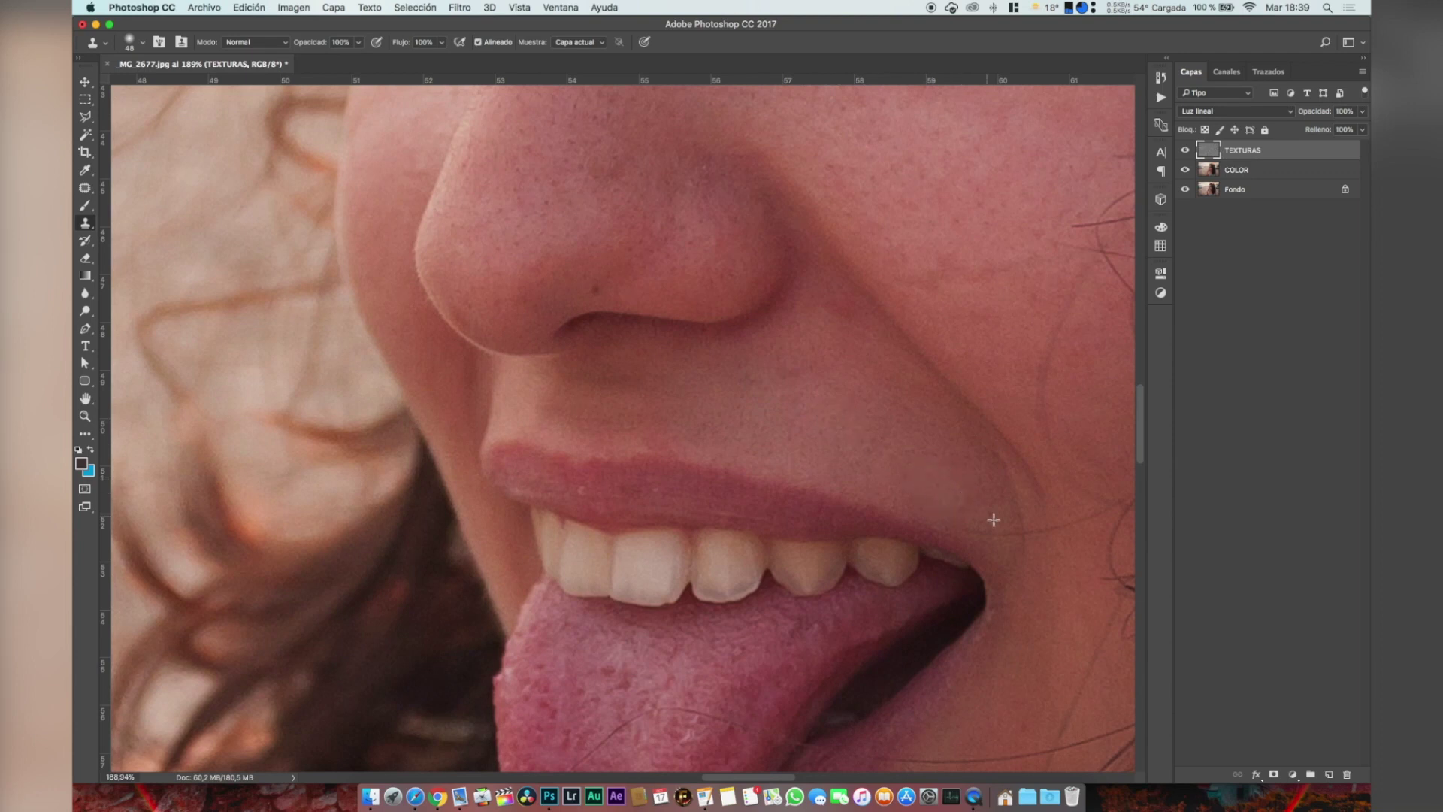
left_click(841, 309, "alt")
scroll(898, 479, "down", 6)
scroll(899, 479, "down", 6)
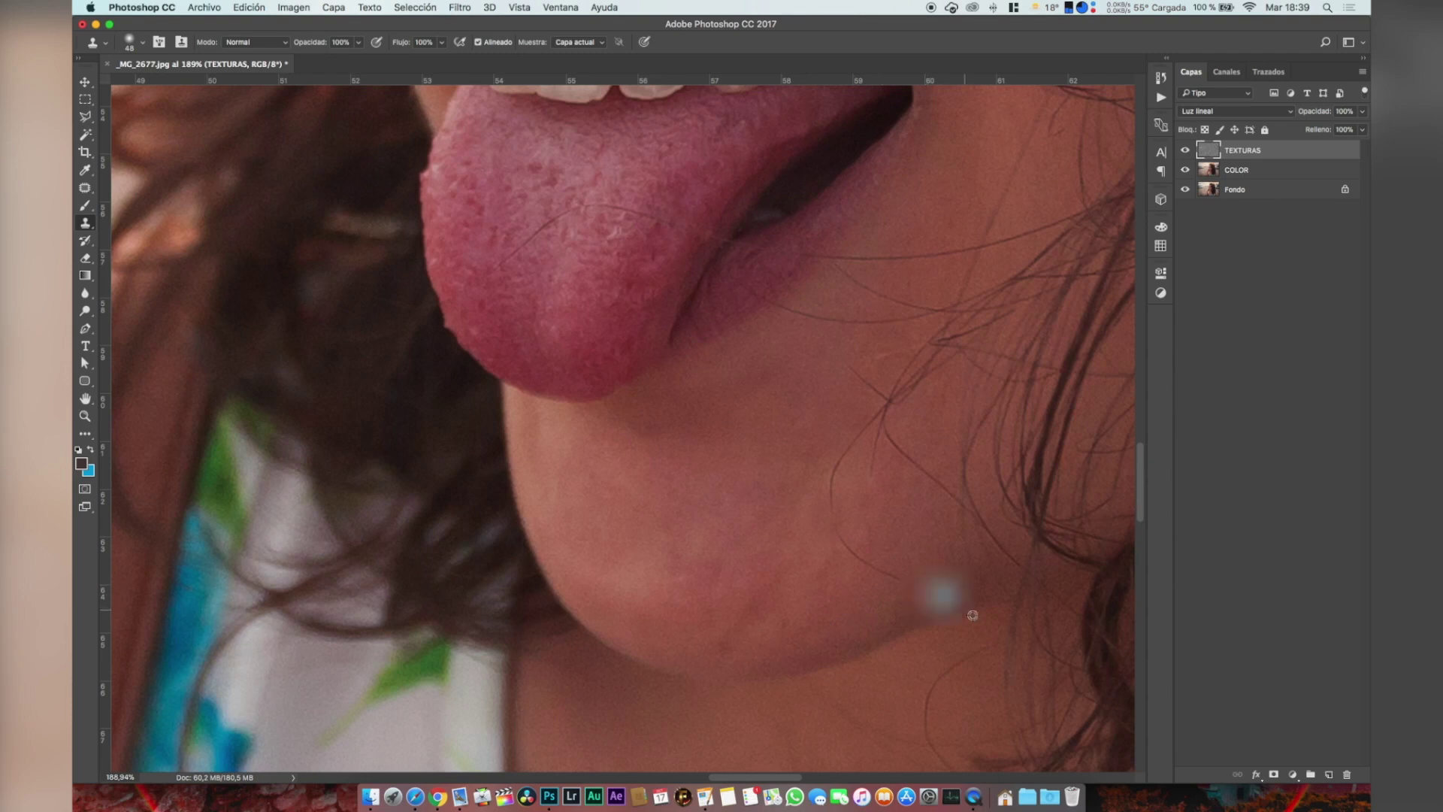
key("super+0")
scroll(1002, 460, "up", 5)
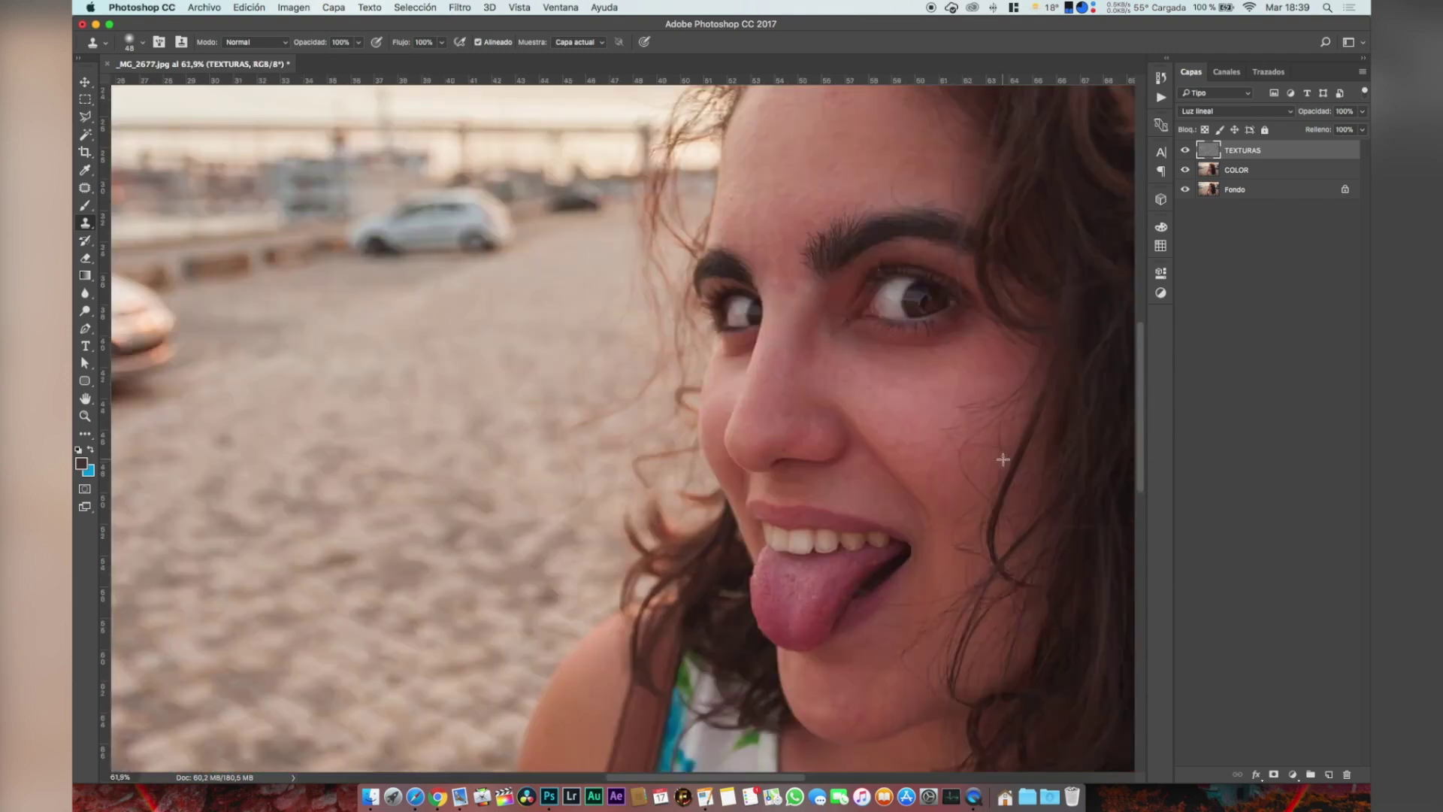
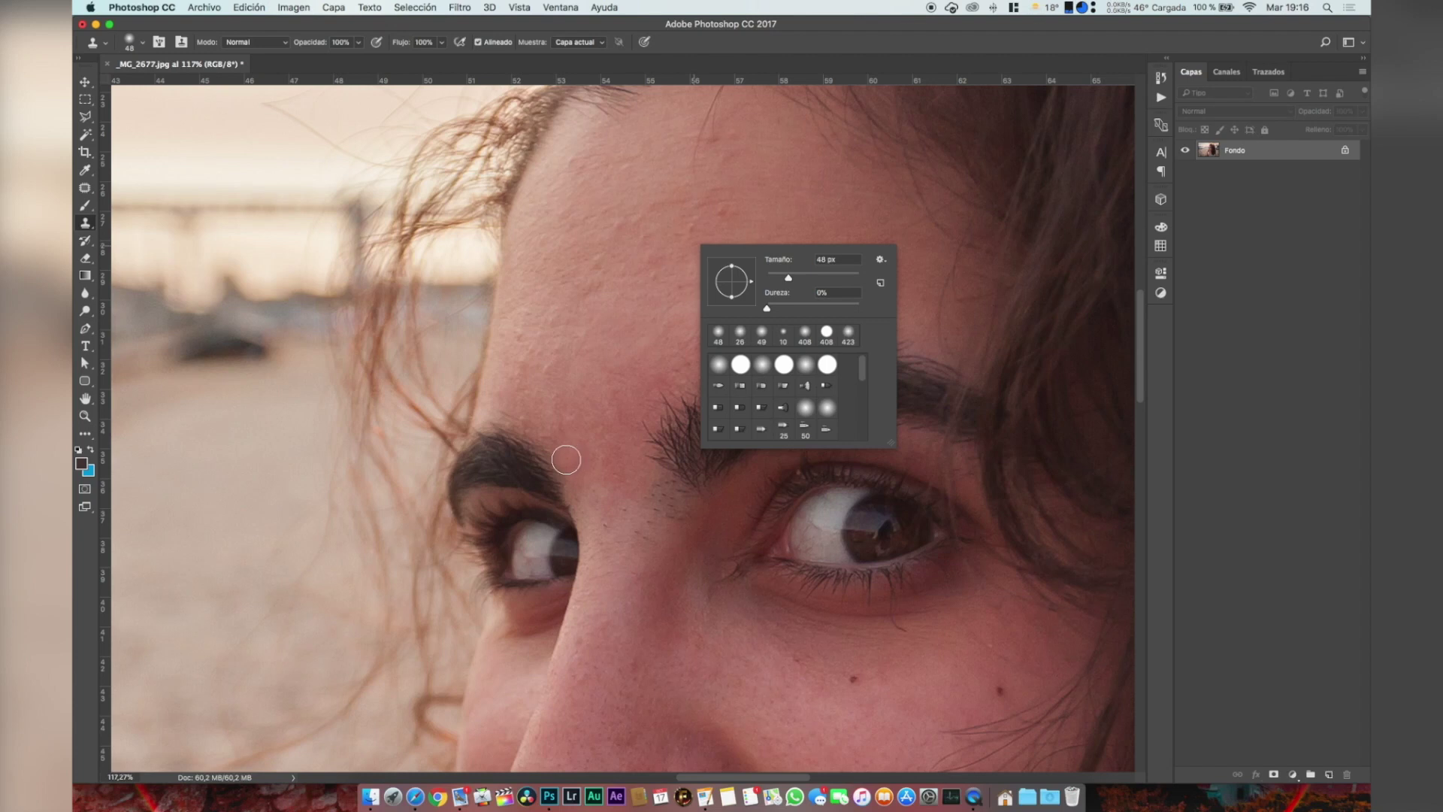
- Set the clone brush to 42 px at 20% opacity and try it on the cheek mole below the eye
left_click(848, 681)
key("super+z")
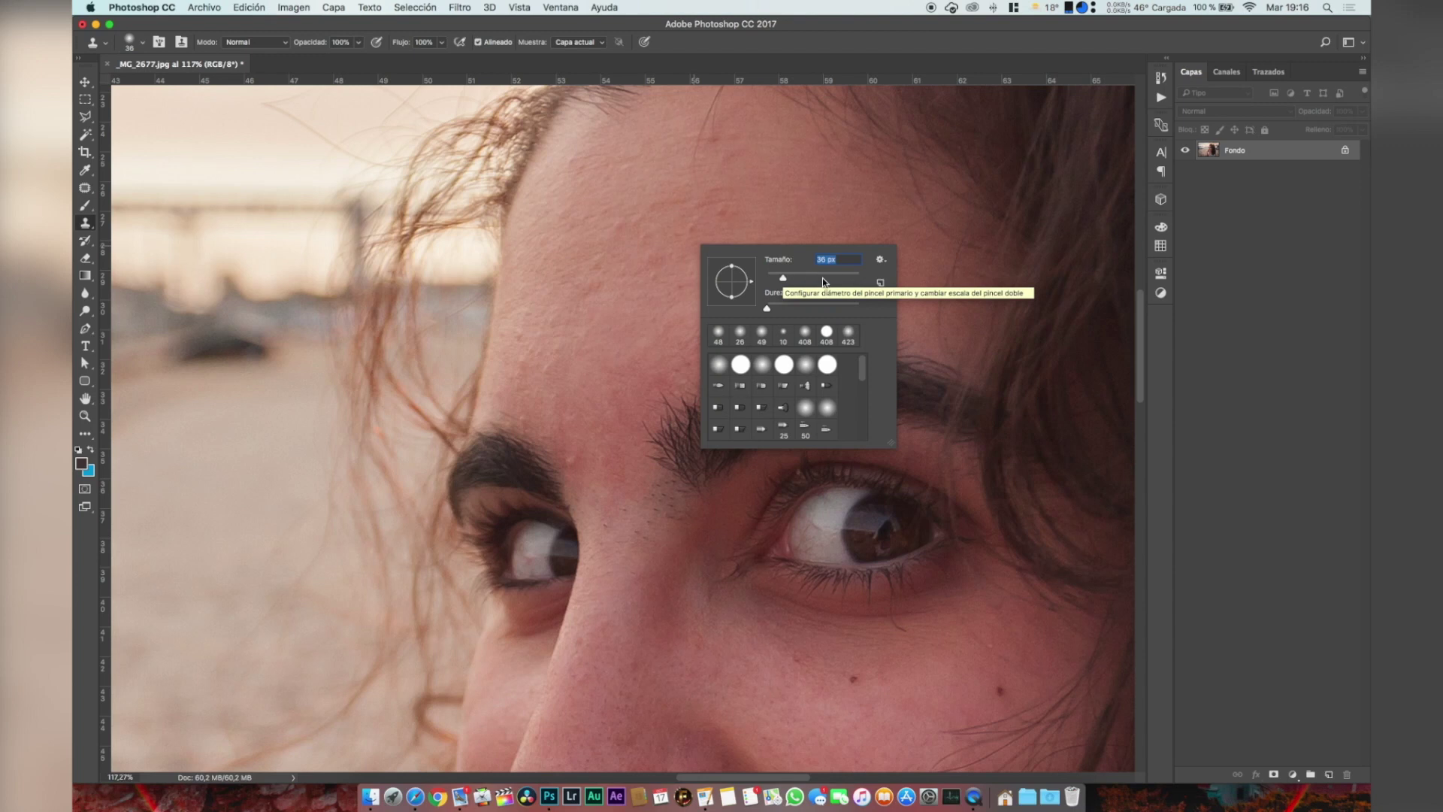
left_click_drag(823, 277, 825, 277)
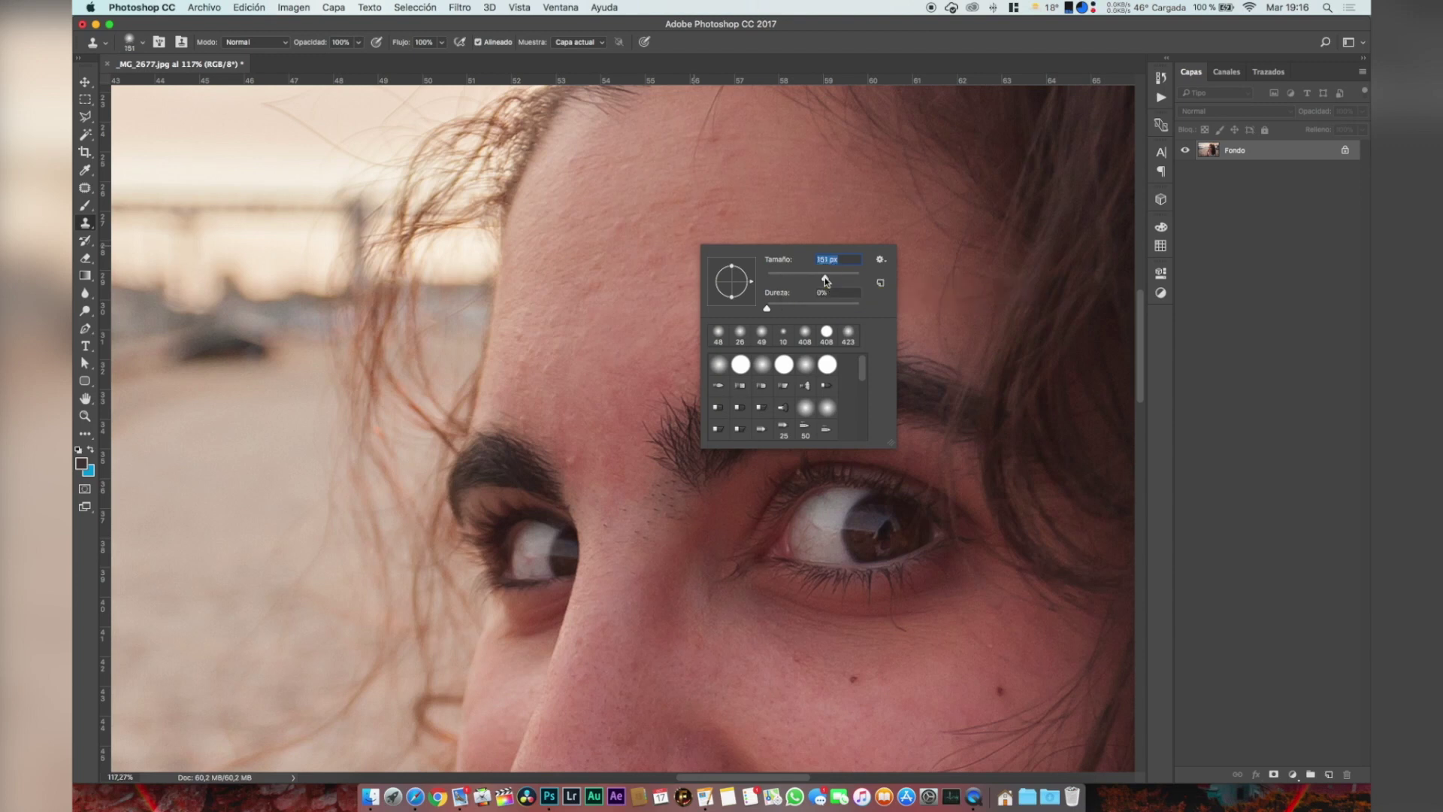
left_click_drag(804, 283, 785, 278)
left_click(328, 44)
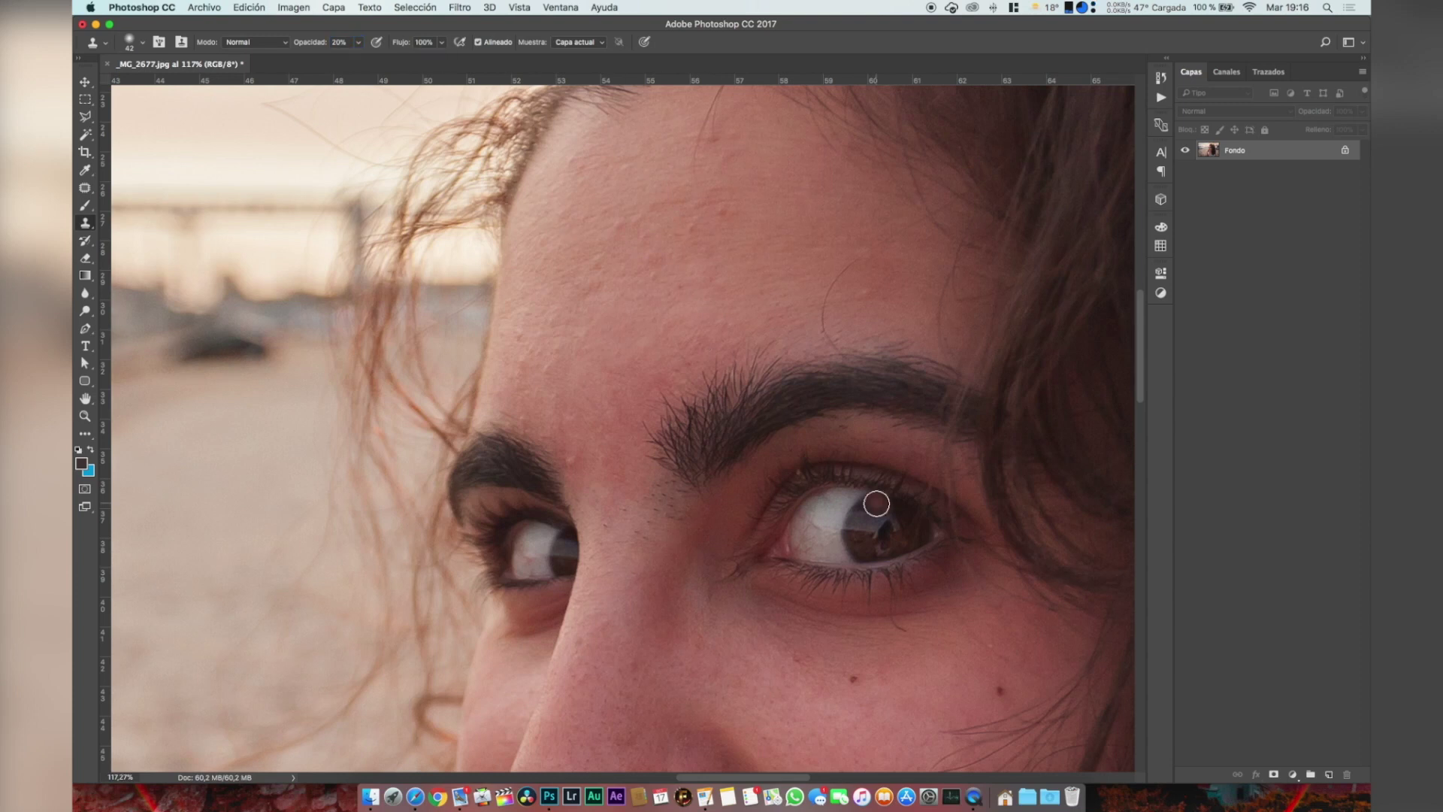
scroll(870, 499, "down", 5)
mouse_move(977, 436)
left_mouse_down()
mouse_move(996, 432)
mouse_move(953, 438)
mouse_move(976, 436)
left_mouse_up()
mouse_move(756, 466)
left_mouse_down()
mouse_move(815, 466)
mouse_move(803, 465)
mouse_move(918, 475)
mouse_move(798, 479)
mouse_move(943, 459)
mouse_move(928, 475)
mouse_move(988, 457)
mouse_move(811, 509)
mouse_move(868, 492)
mouse_move(702, 486)
mouse_move(765, 481)
mouse_move(790, 497)
mouse_move(741, 459)
mouse_move(784, 481)
mouse_move(766, 458)
mouse_move(787, 506)
mouse_move(844, 509)
mouse_move(788, 536)
mouse_move(901, 521)
mouse_move(832, 551)
mouse_move(941, 514)
mouse_move(998, 474)
mouse_move(831, 574)
mouse_move(866, 542)
left_mouse_up()
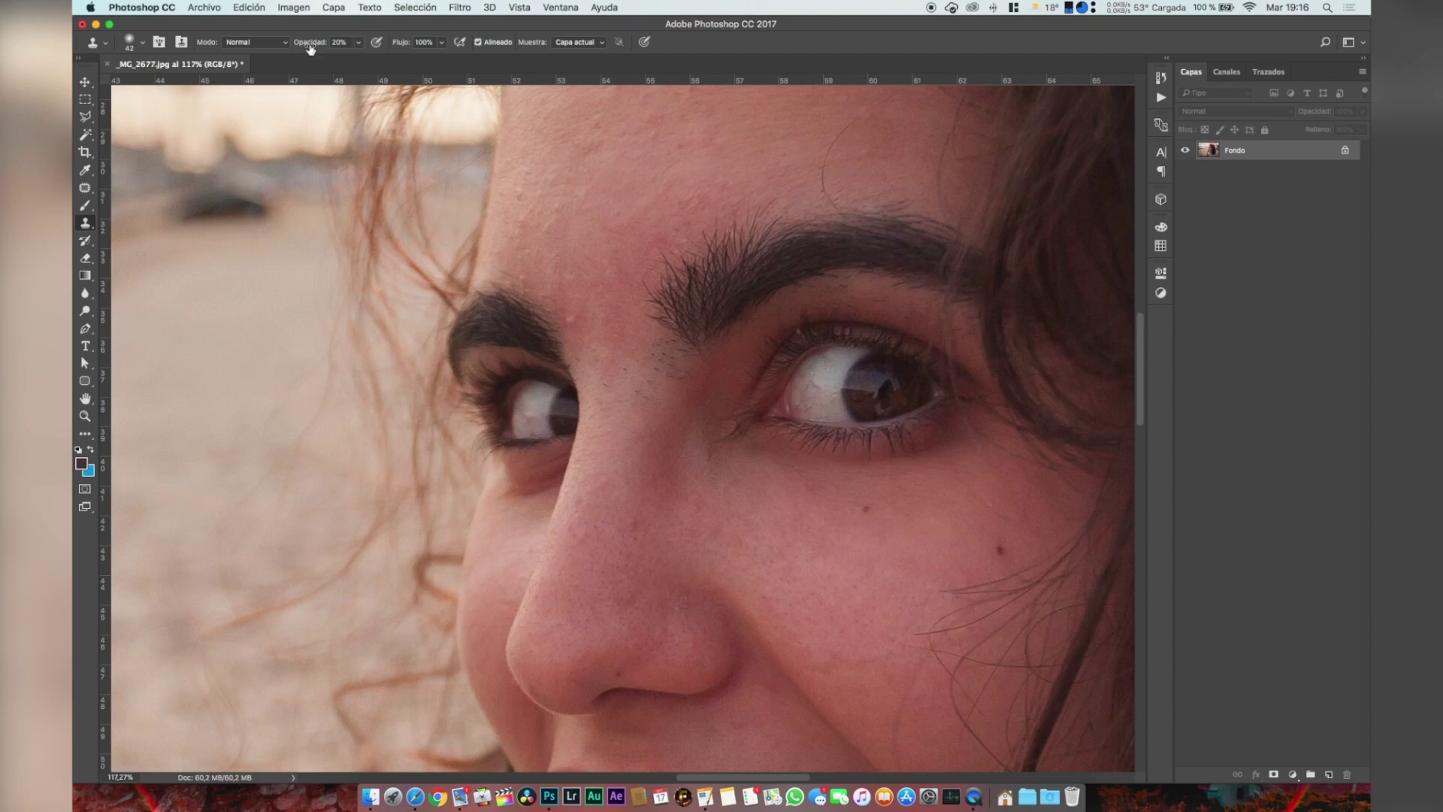
- Raise the clone opacity to 100%, clone clean skin over the mole below the eye, and inspect the spot up close
left_click_drag(308, 50, 412, 47)
right_click(866, 528)
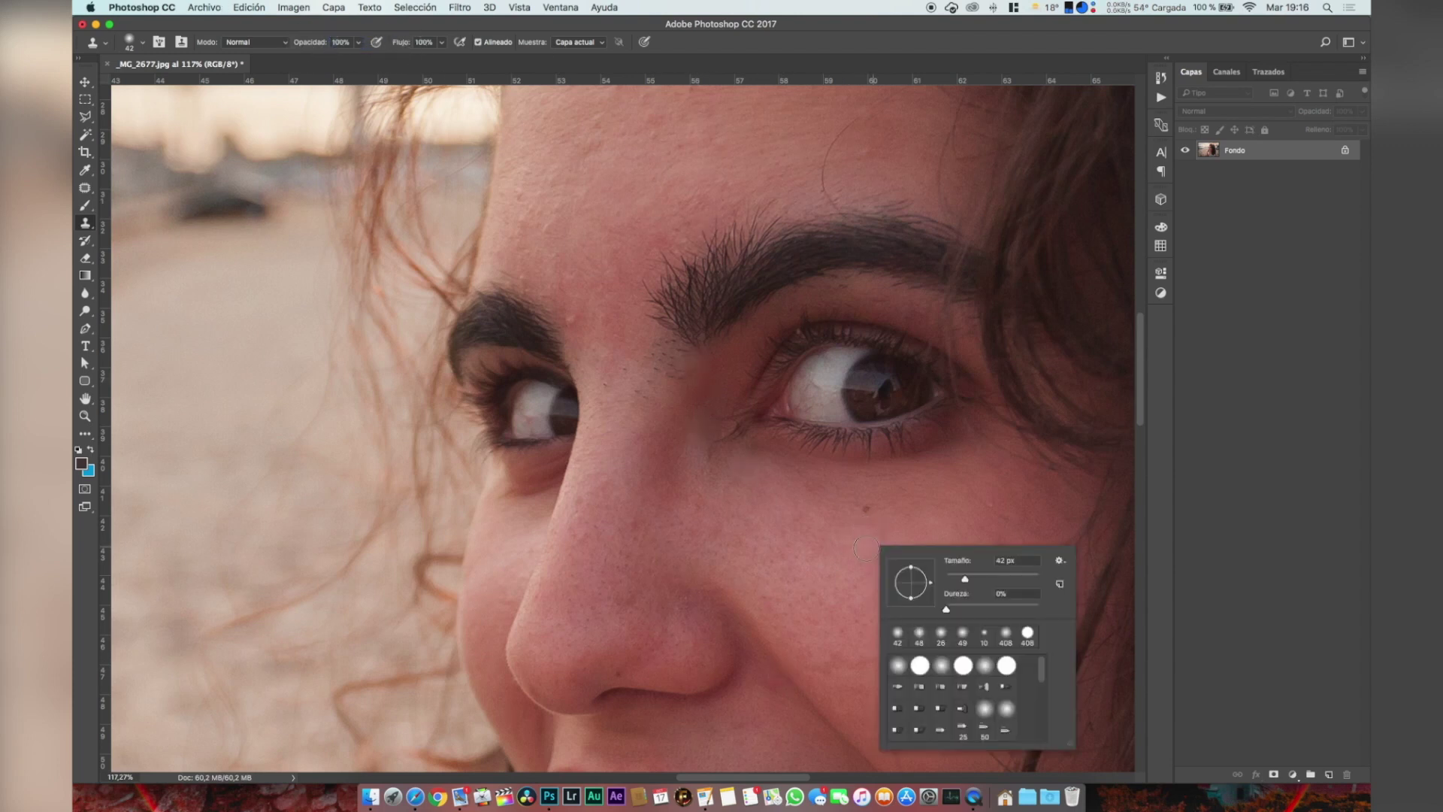
left_click(866, 548)
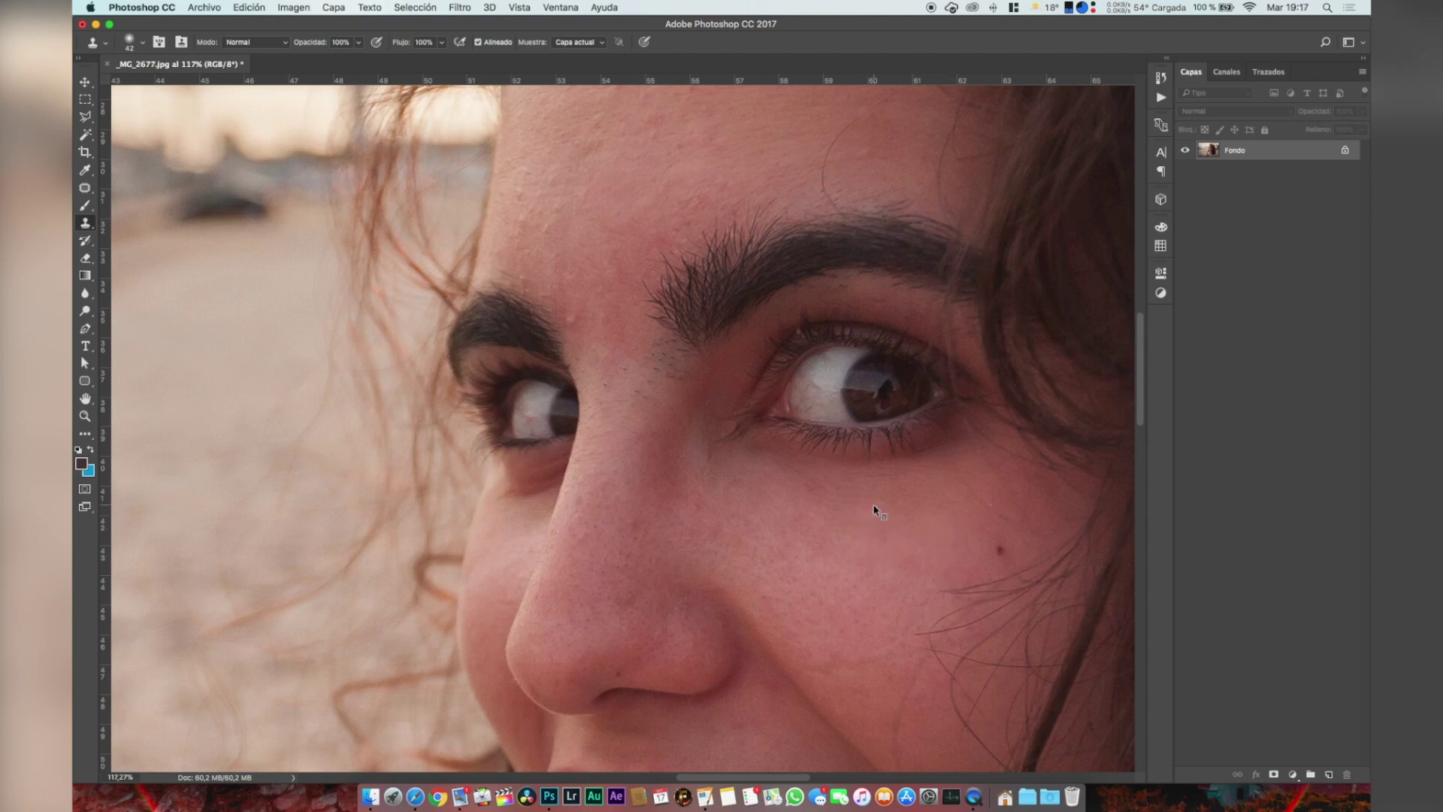
scroll(874, 510, "up", 5)
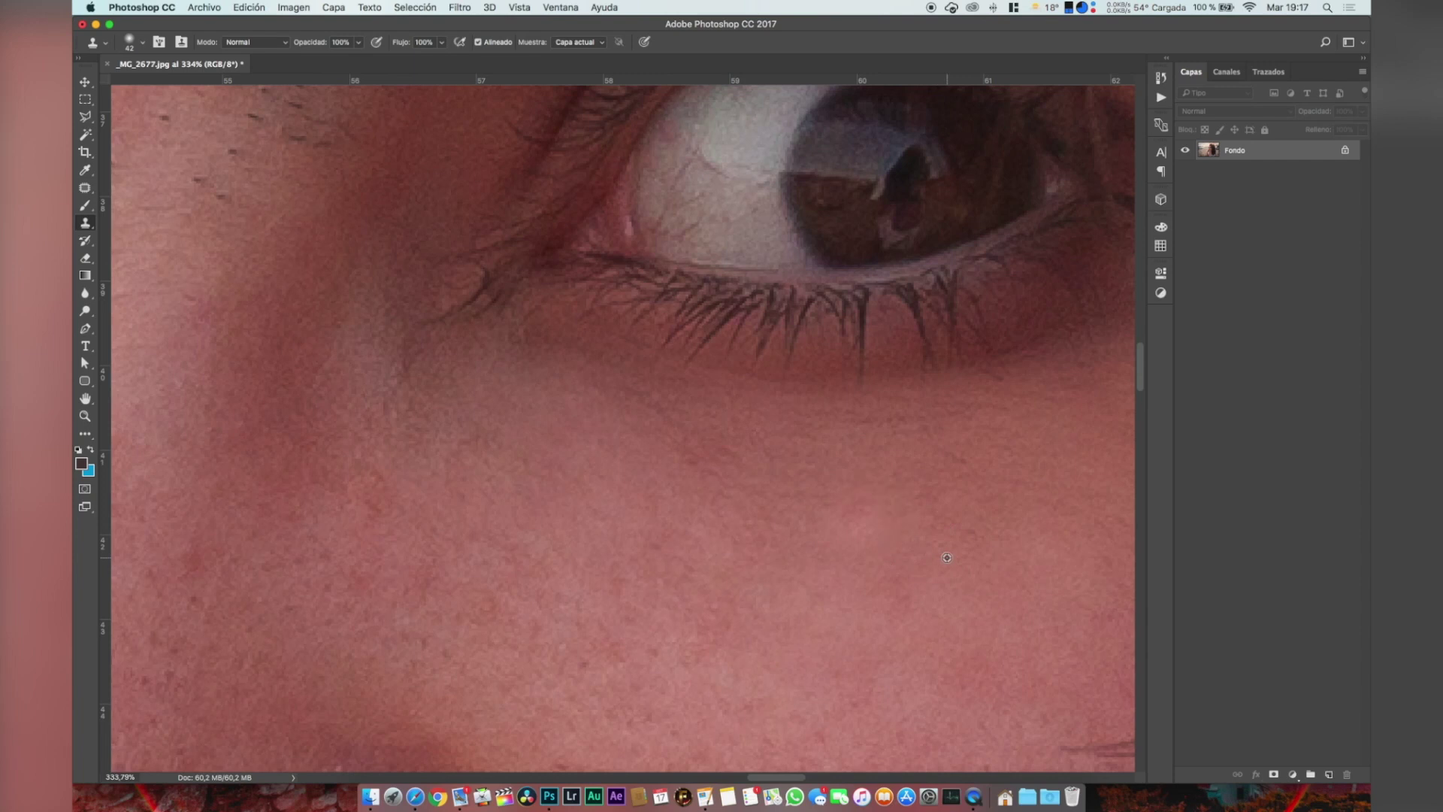
scroll(947, 557, "down", 5)
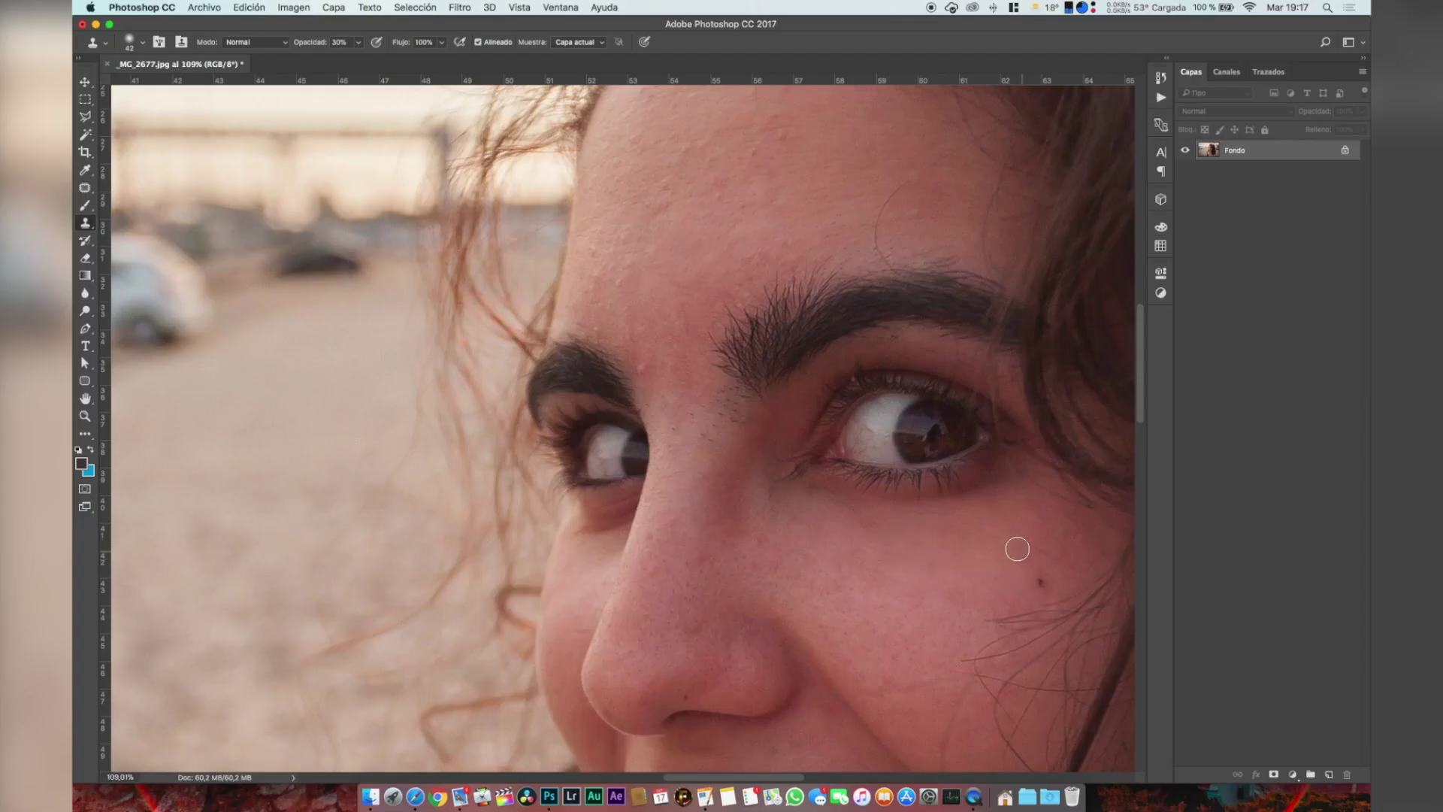
- Clone clean skin over the mole on the outer cheek with the clone opacity at 30%
left_click(1038, 580)
key("super+z")
key("super+z")
scroll(931, 568, "down", 5)
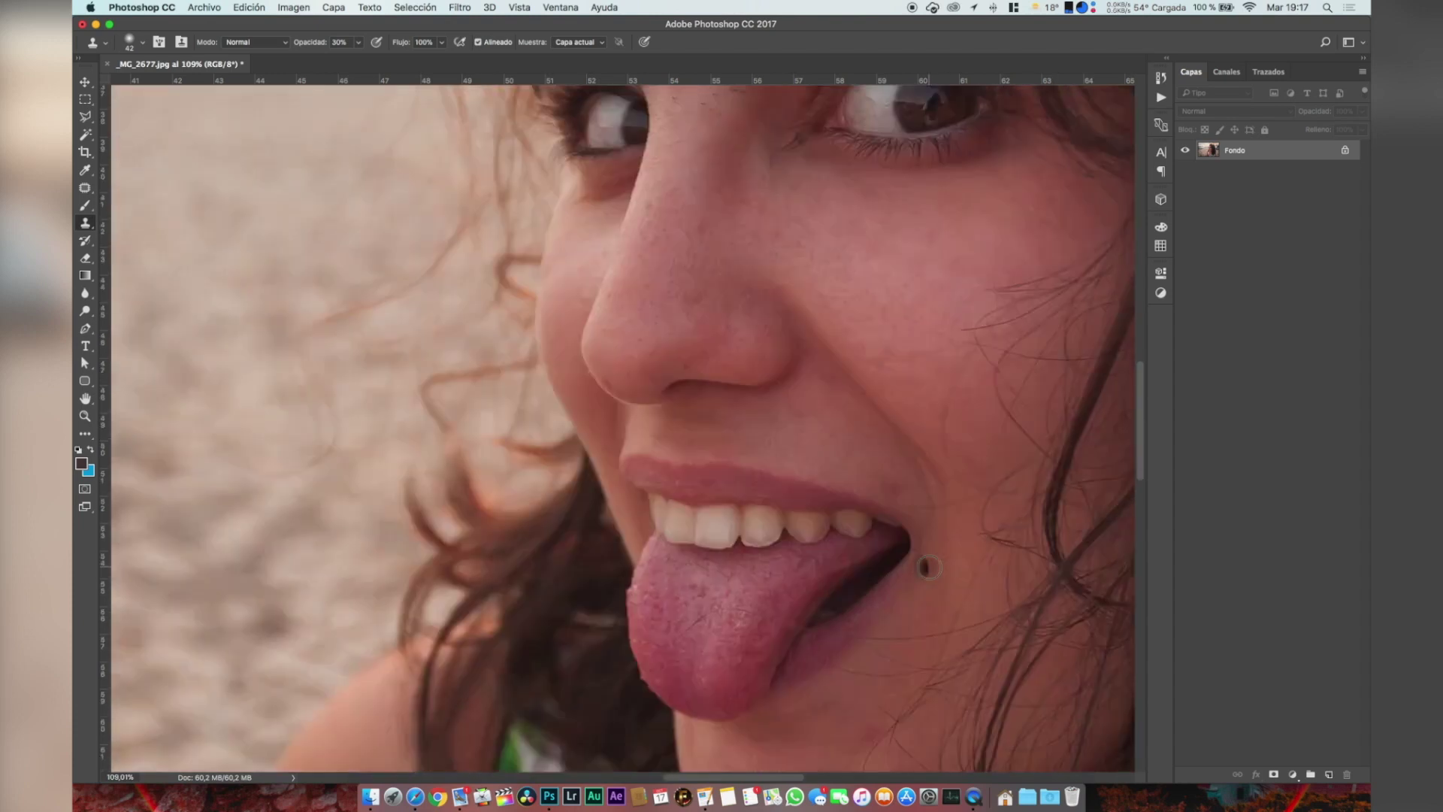
scroll(931, 567, "down", 4)
- Revert the photo to its original opened state in the history, discarding all clone strokes
scroll(927, 567, "up", 12)
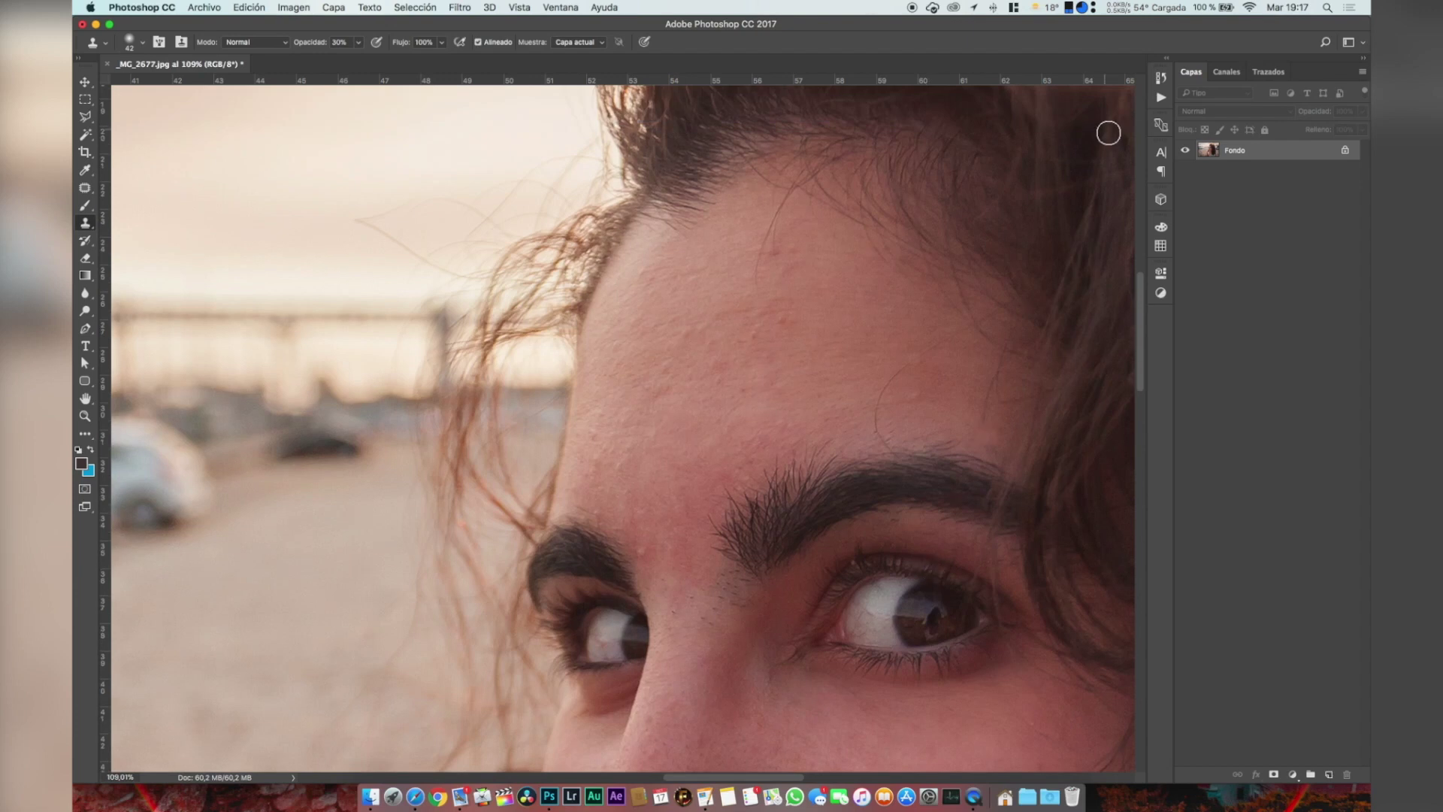
left_click(1167, 78)
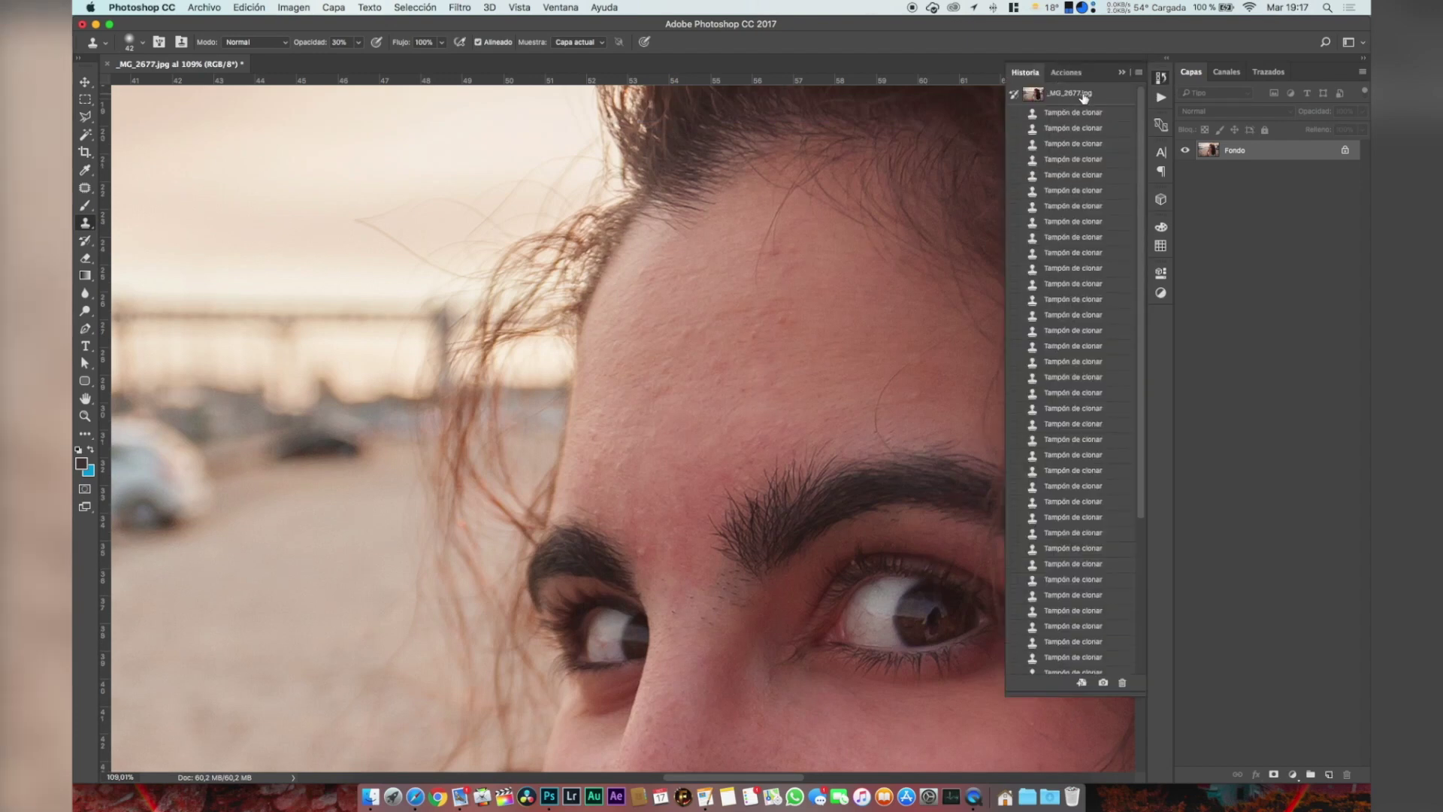
left_click(1077, 94)
left_click(1167, 76)
- Patch the mole below the eye and the pimple above the inner eyebrow with clean skin, using the Patch tool
scroll(770, 413, "down", 3)
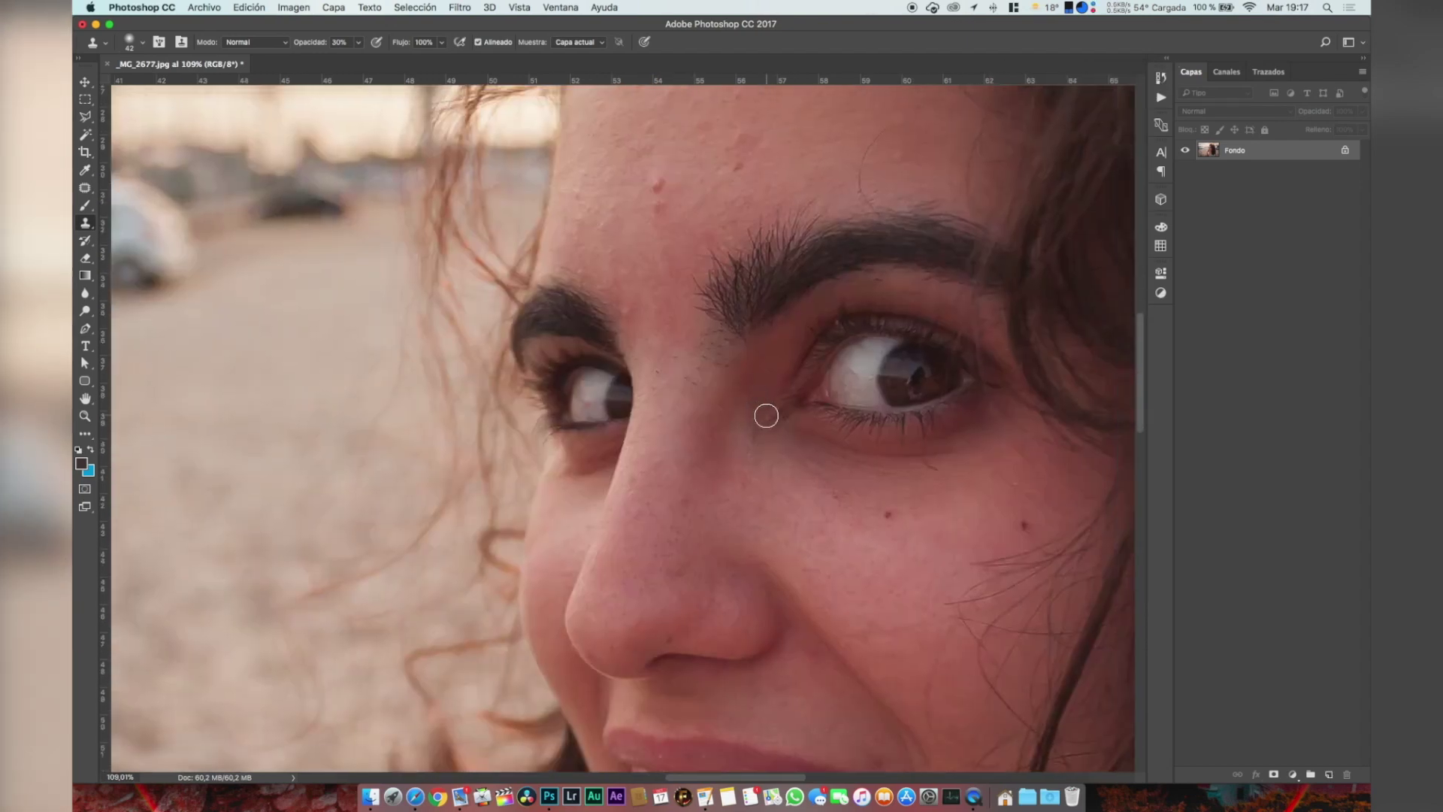
left_click(85, 190)
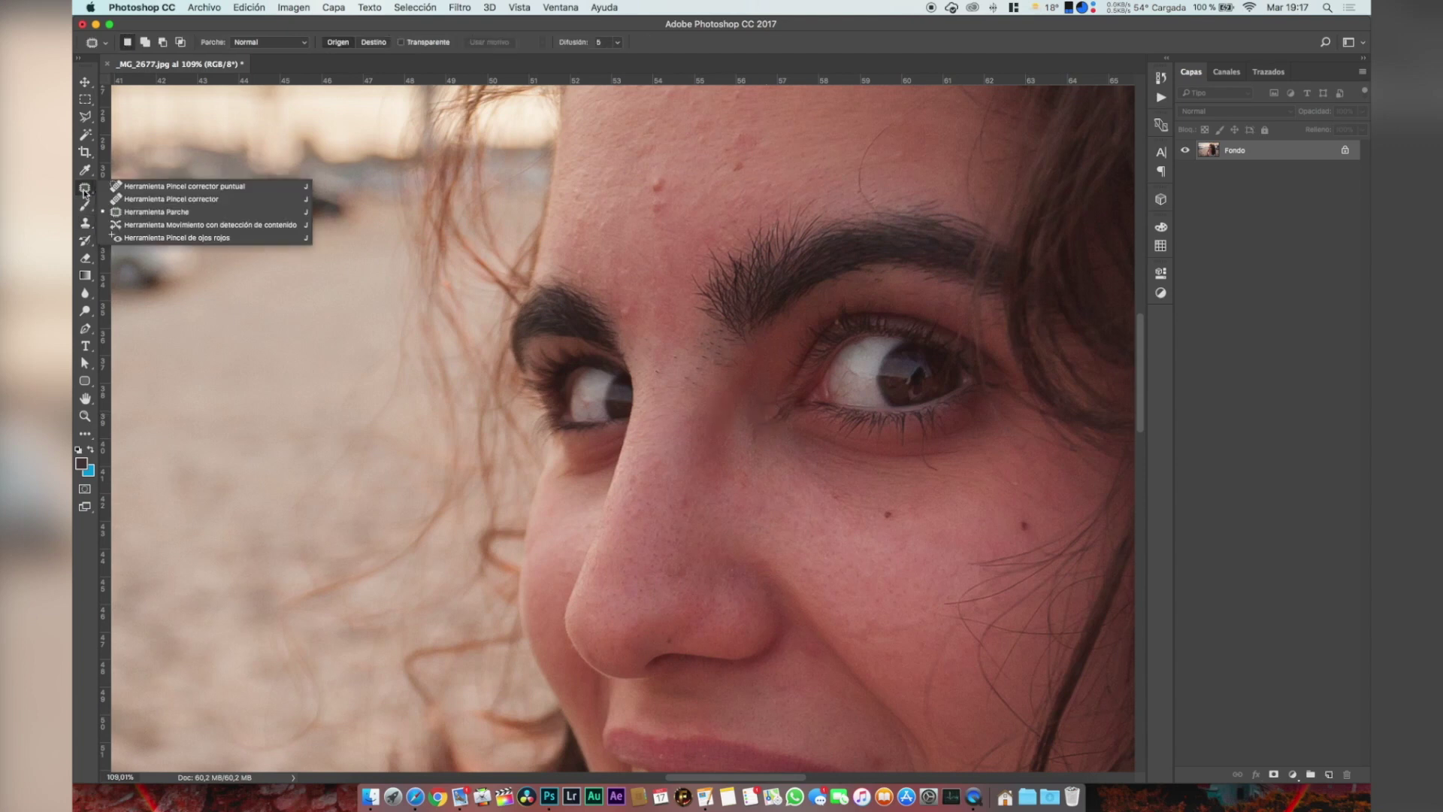
left_click(169, 218)
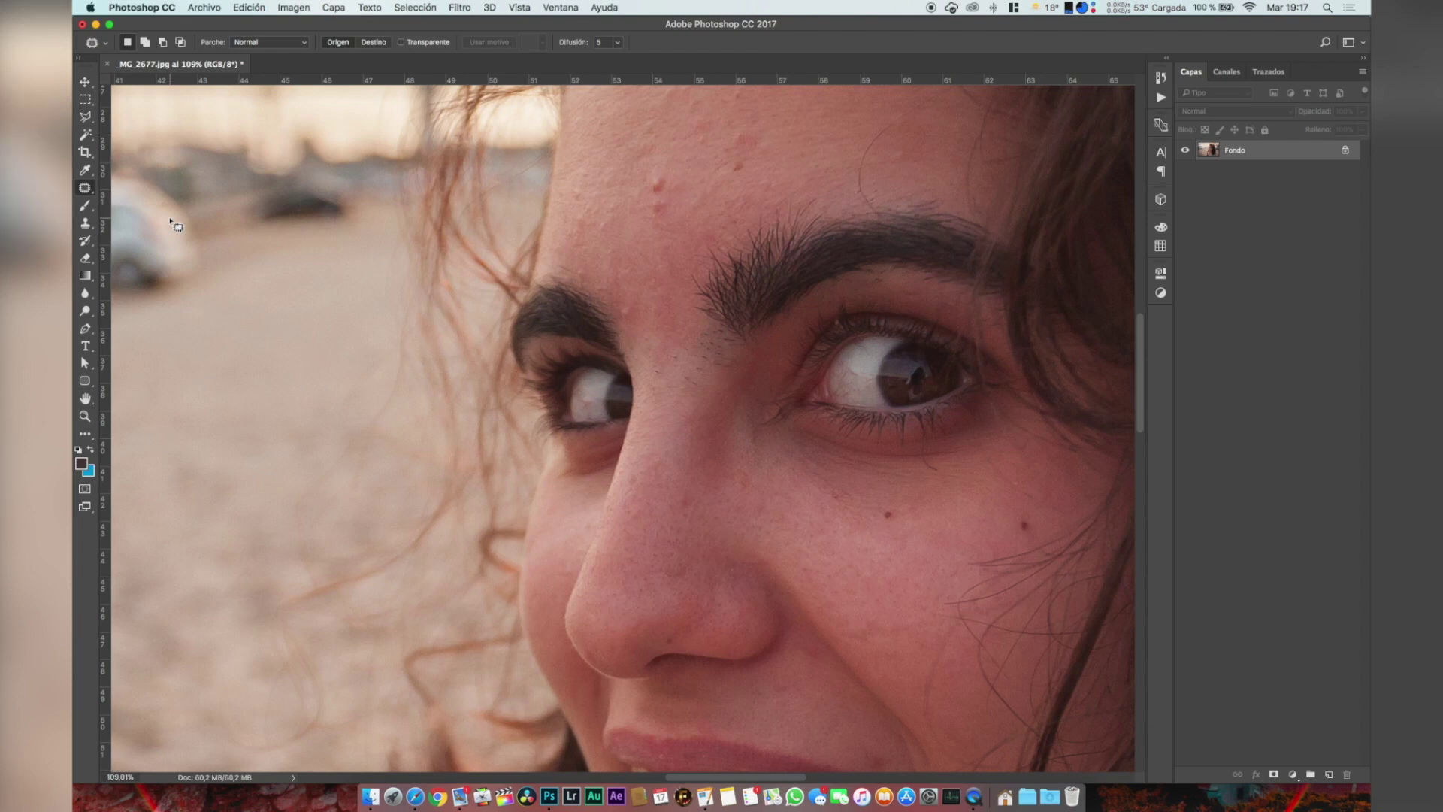
mouse_move(881, 506)
left_mouse_down()
mouse_move(884, 525)
mouse_move(878, 506)
mouse_move(956, 518)
left_mouse_up()
left_click(864, 596)
mouse_move(639, 203)
left_mouse_down()
mouse_move(662, 160)
mouse_move(641, 202)
mouse_move(607, 151)
left_mouse_up()
left_click(760, 321)
- Patch the reddish blemishes in the middle of the forehead with clean skin
scroll(827, 316, "up", 5)
scroll(826, 316, "left", 4)
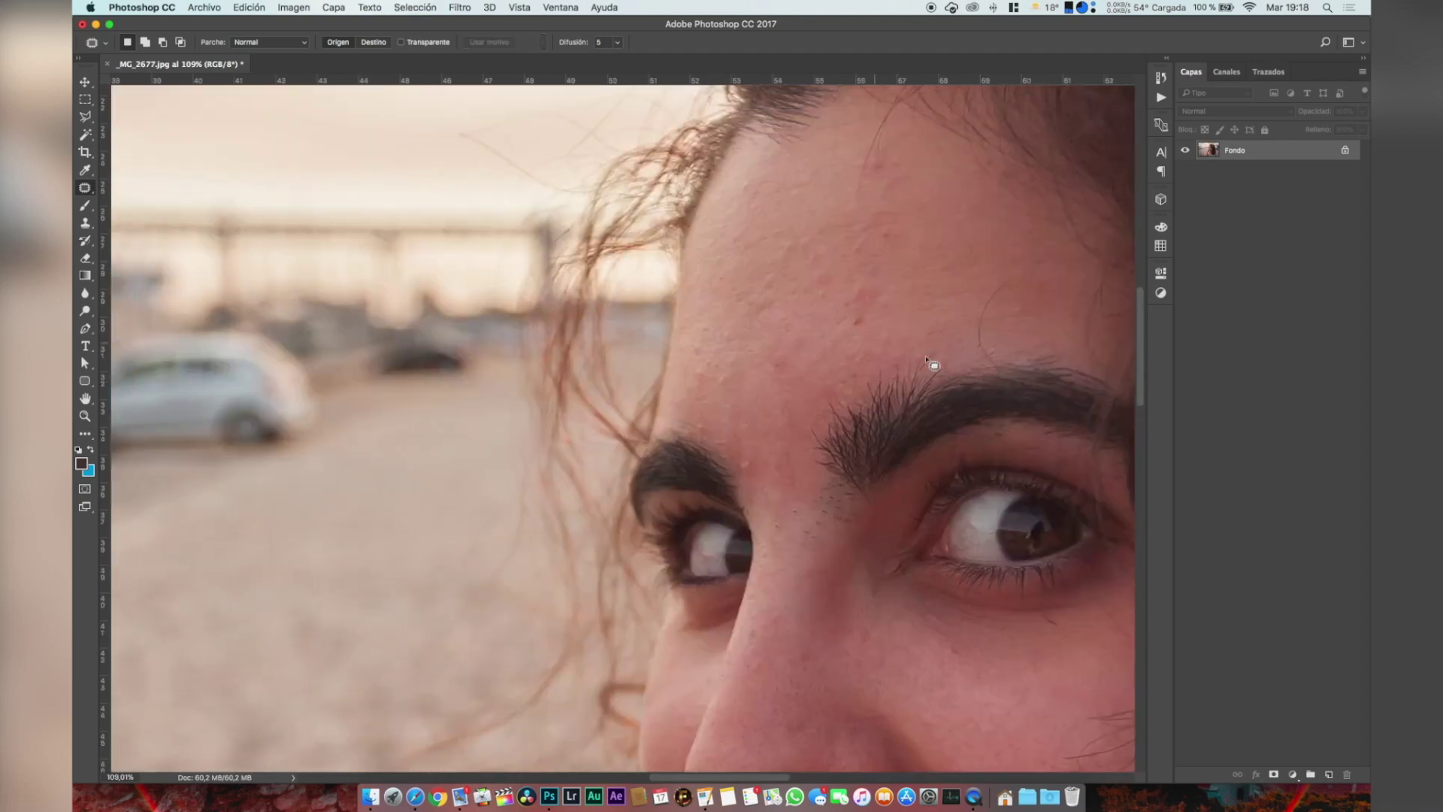
mouse_move(845, 278)
left_mouse_down()
mouse_move(885, 290)
mouse_move(843, 280)
mouse_move(857, 233)
mouse_move(844, 271)
mouse_move(865, 242)
left_mouse_up()
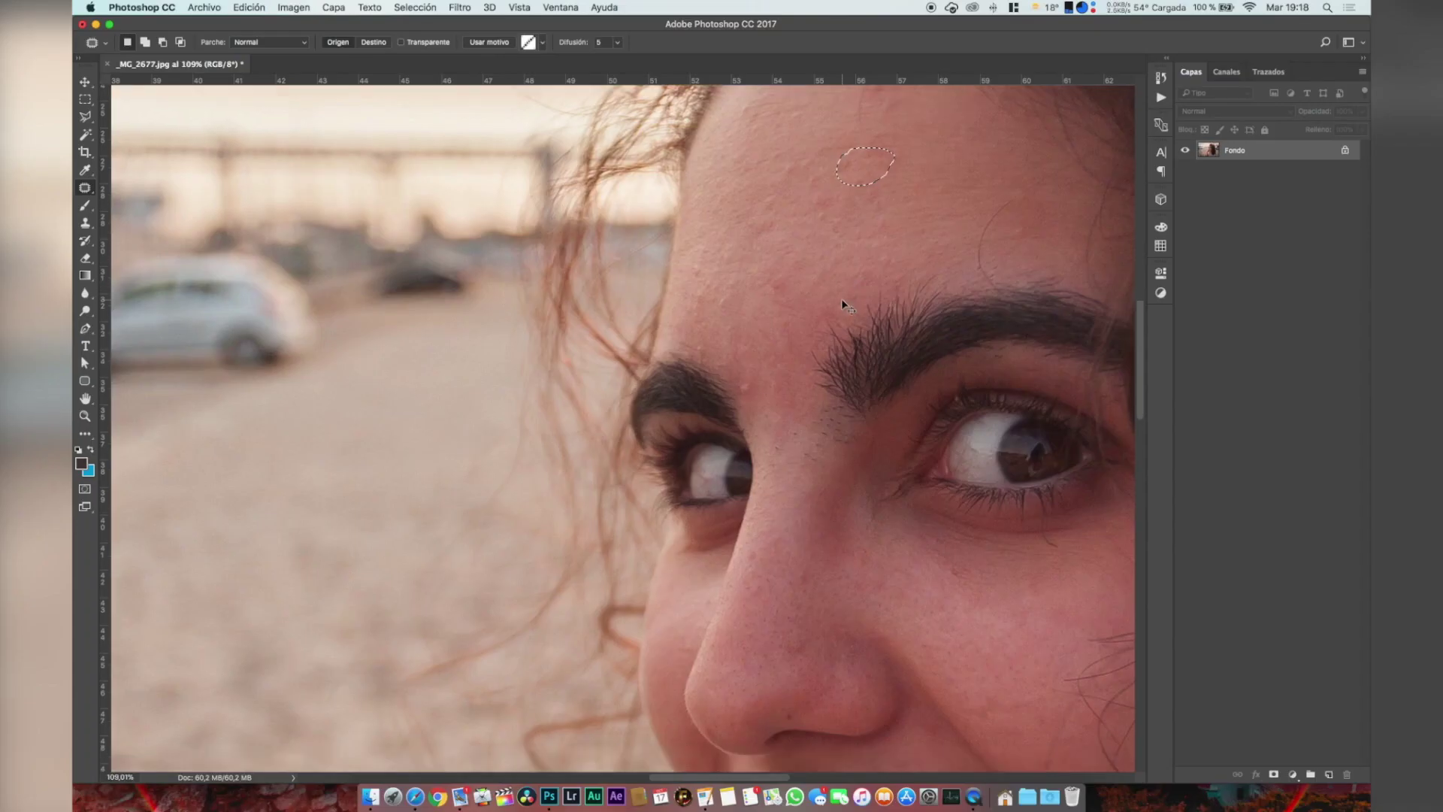
- Patch the mole on the outer cheek and the spot on the chin with nearby clean skin
scroll(819, 342, "down", 10)
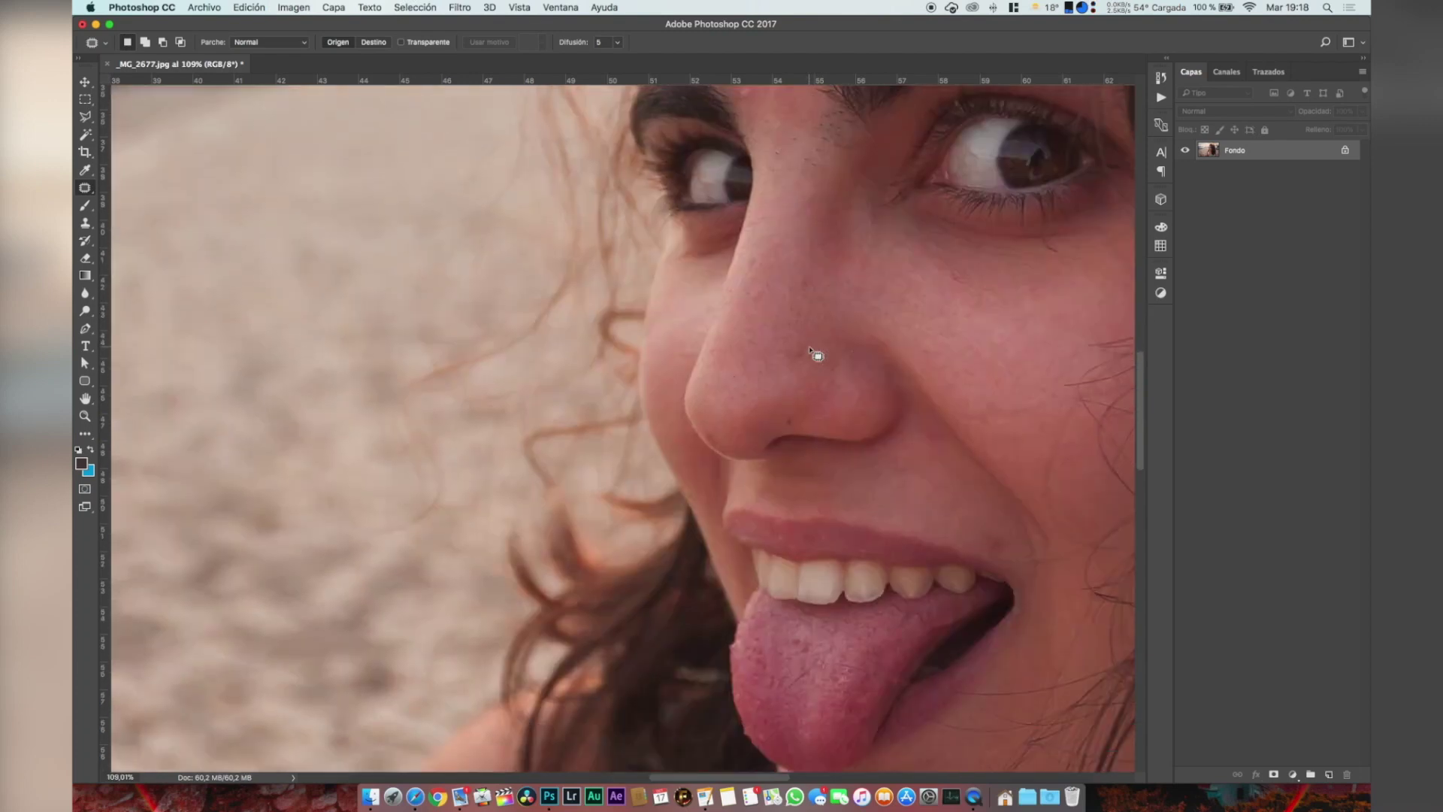
scroll(812, 349, "right", 8)
mouse_move(902, 297)
left_mouse_down()
mouse_move(907, 321)
mouse_move(902, 293)
mouse_move(872, 313)
left_mouse_up()
scroll(872, 313, "down", 10)
scroll(826, 301, "down", 10)
scroll(747, 225, "up", 2)
left_click_drag(744, 226, 702, 234)
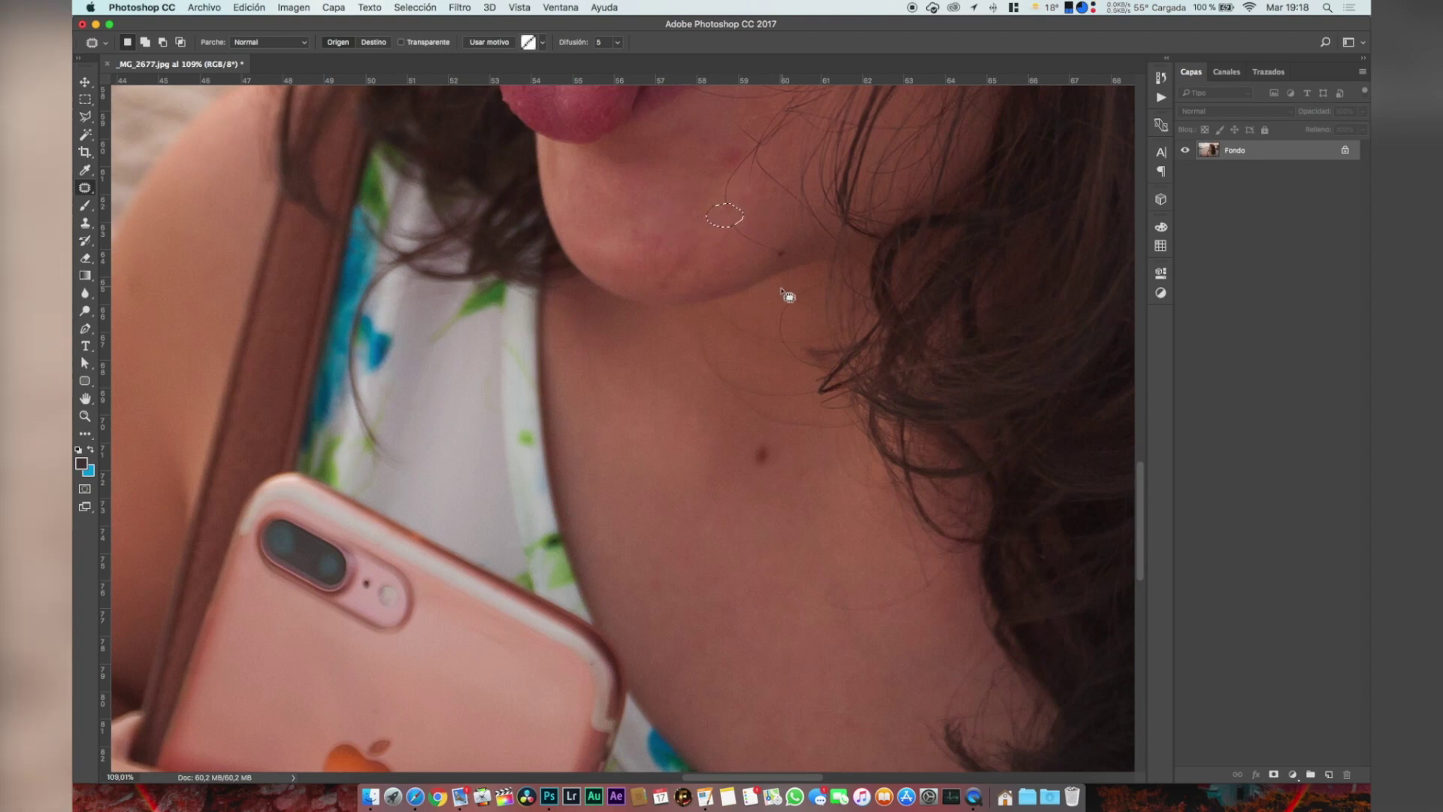
- Patch the dark mole on the chest with adjacent clean skin and clear the selection
scroll(774, 361, "down", 1)
mouse_move(761, 391)
left_mouse_down()
mouse_move(774, 413)
mouse_move(762, 391)
left_mouse_up()
left_click_drag(752, 420, 678, 388)
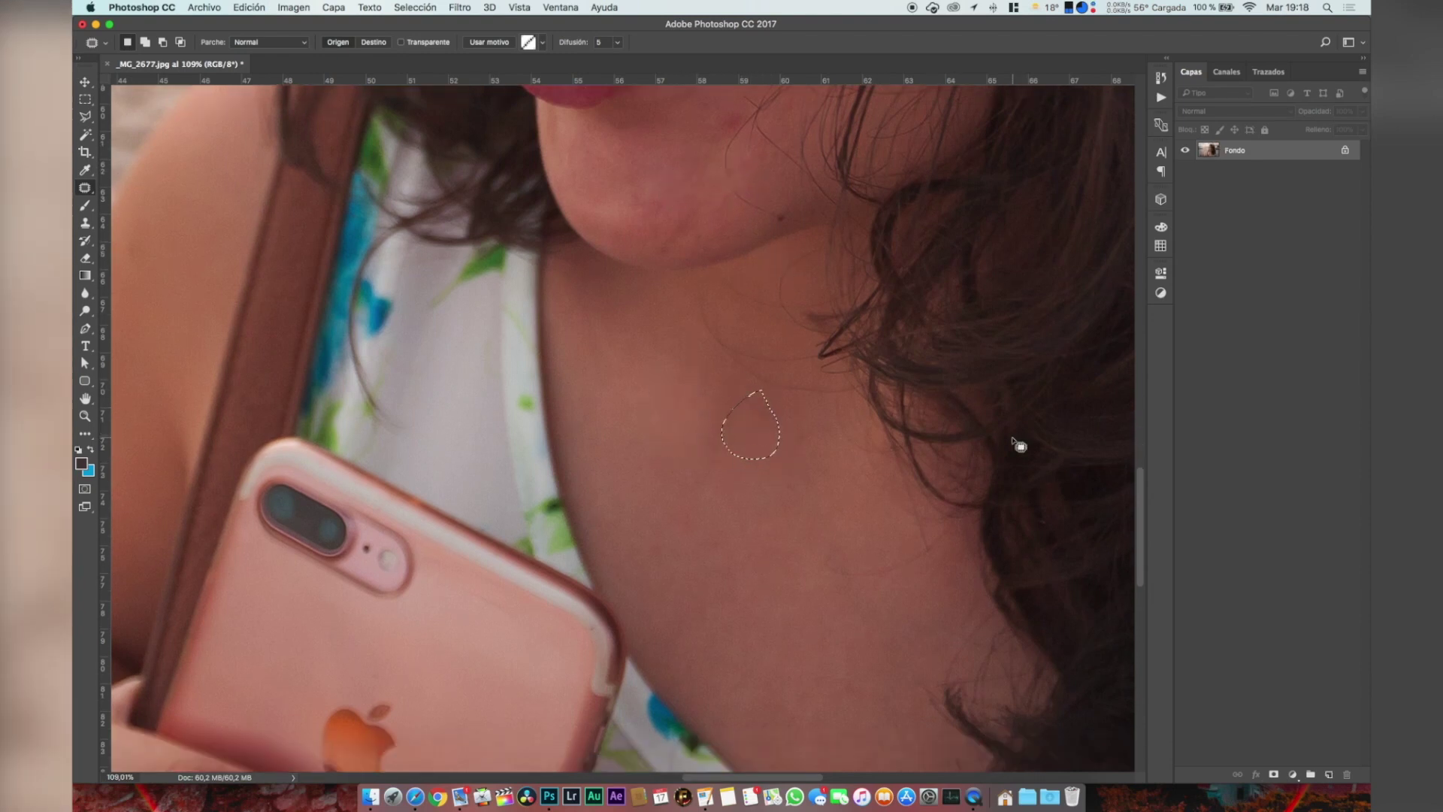
key("super+d")
- Restore the opened state of the photo from the history, discarding all the patches
scroll(905, 412, "up", 15)
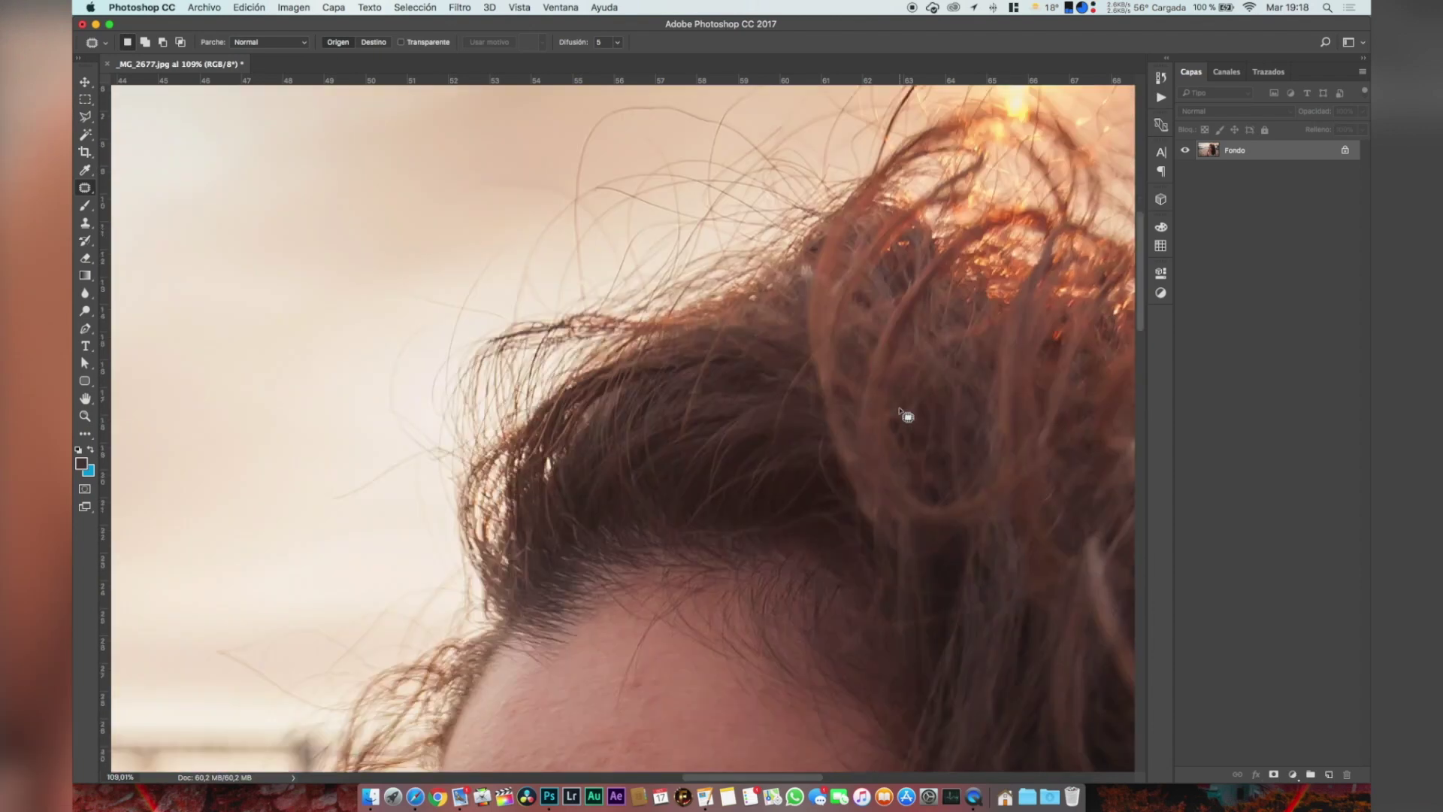
scroll(905, 412, "down", 4)
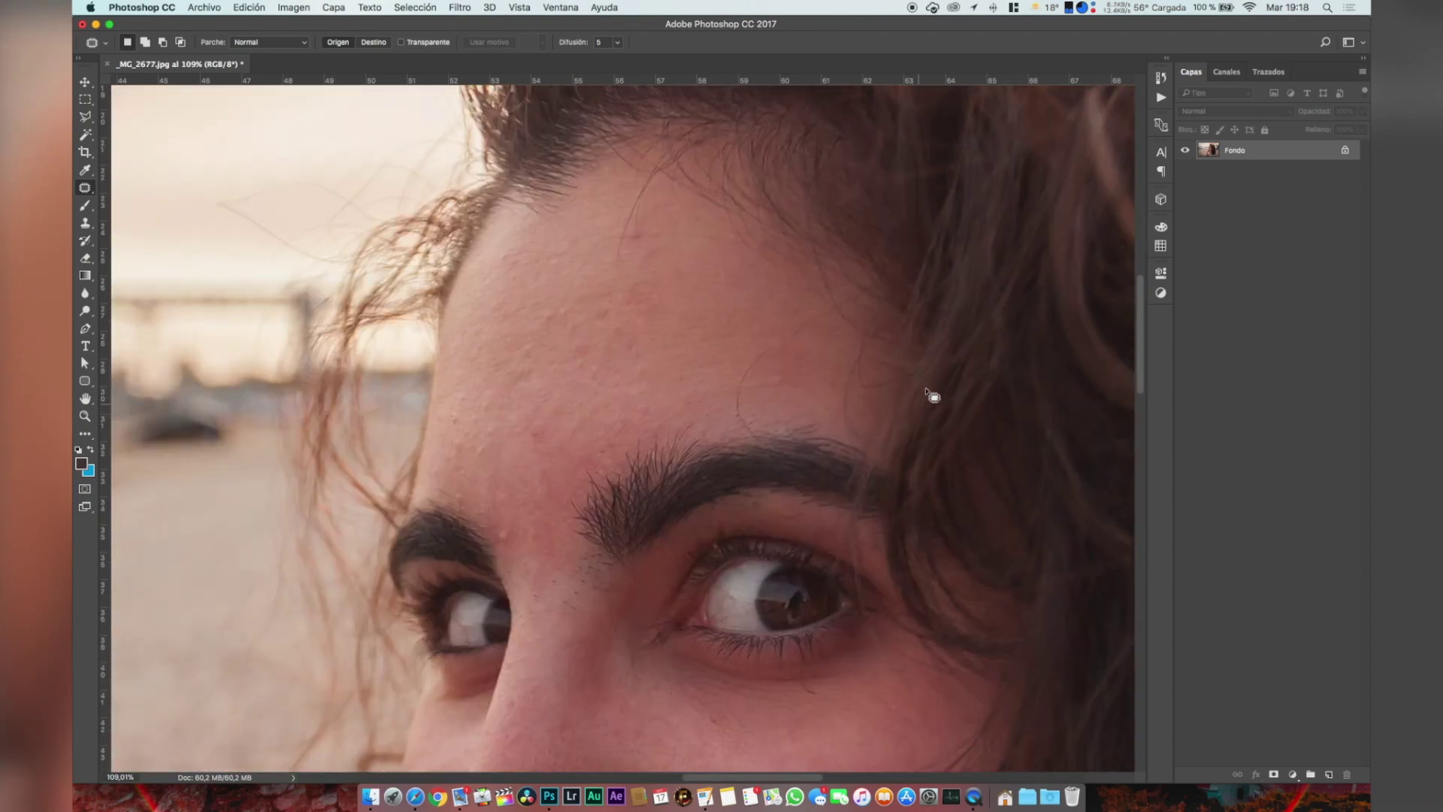
left_click(1159, 78)
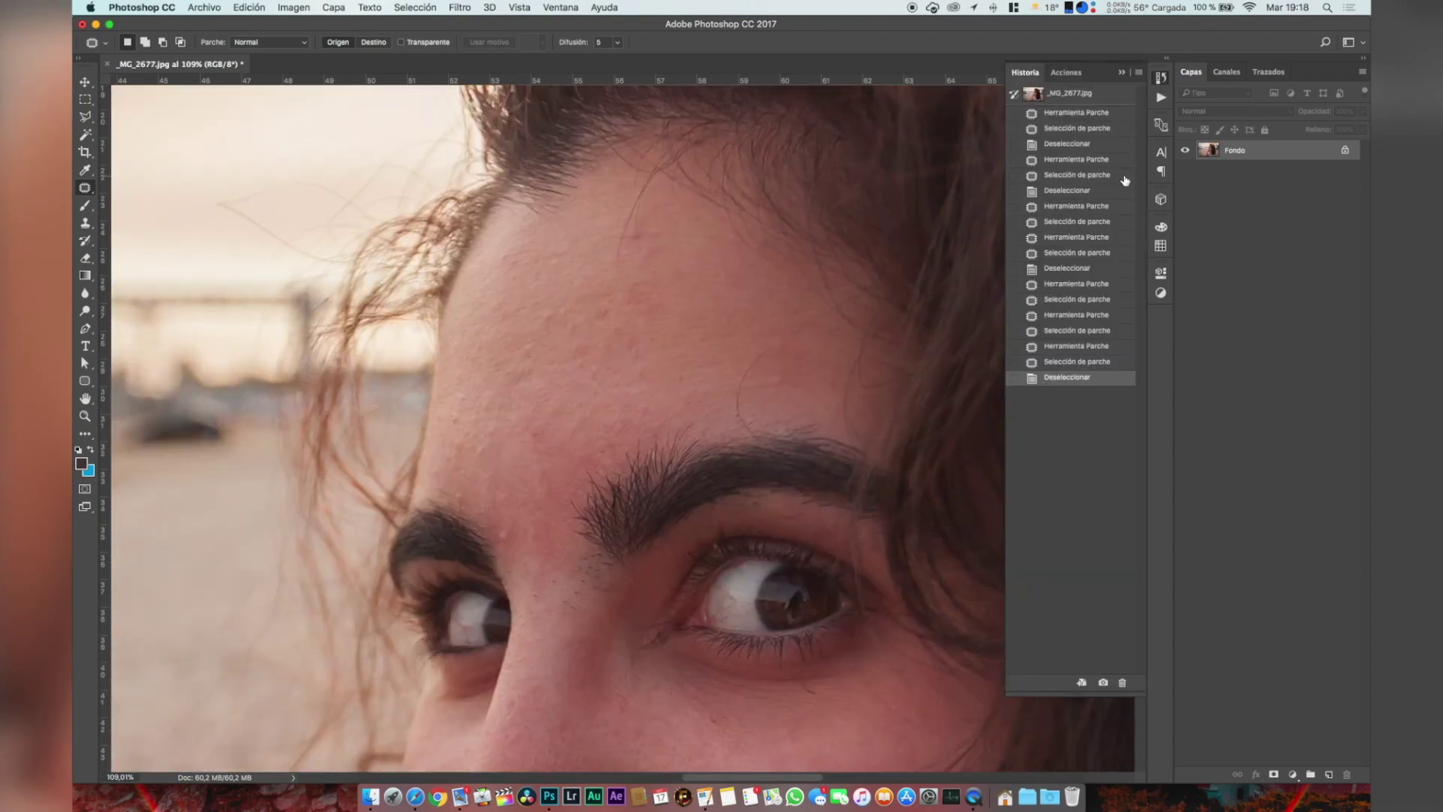
left_click(1158, 80)
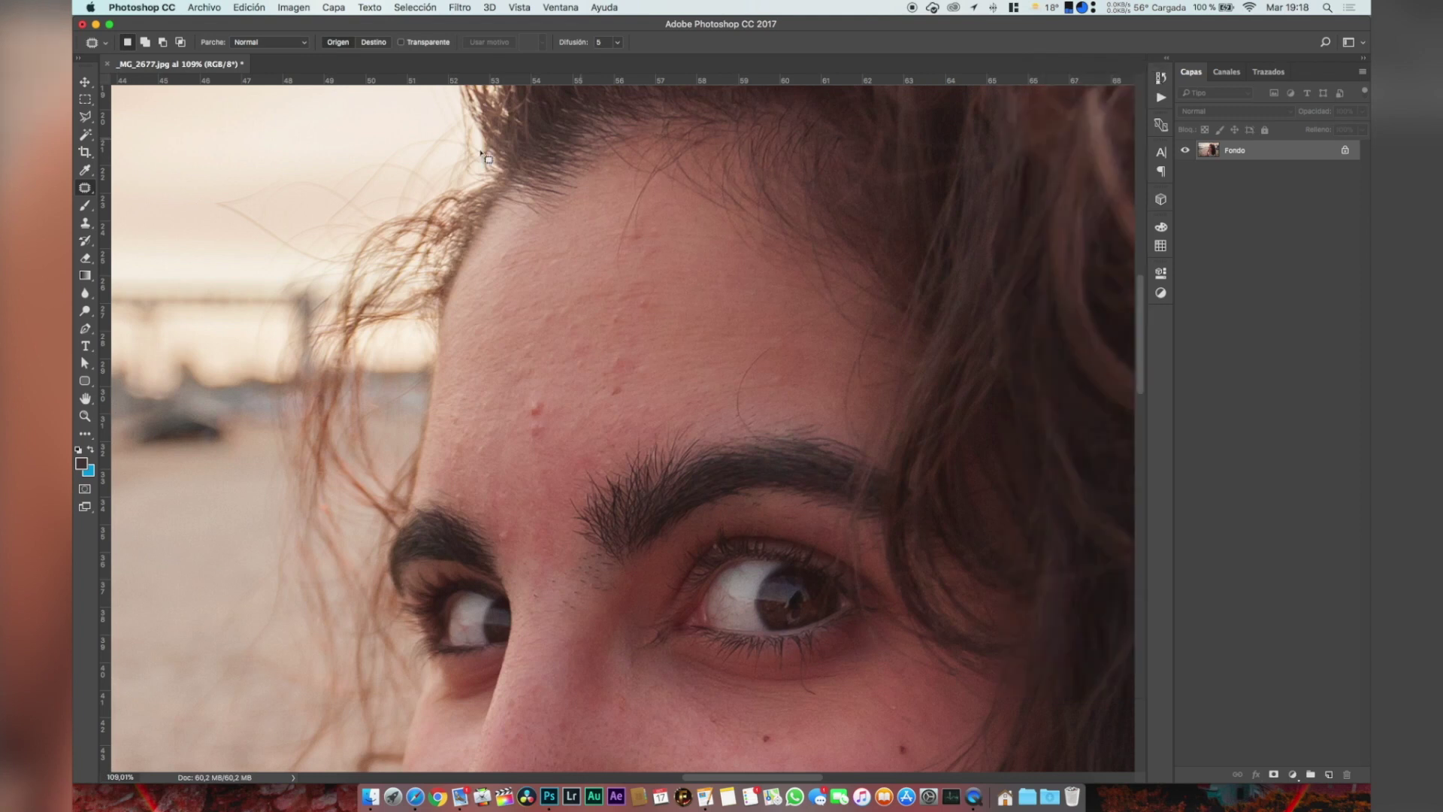
- Heal the forehead blemishes and the two moles on the cheek with the Spot Healing Brush
right_click(85, 188)
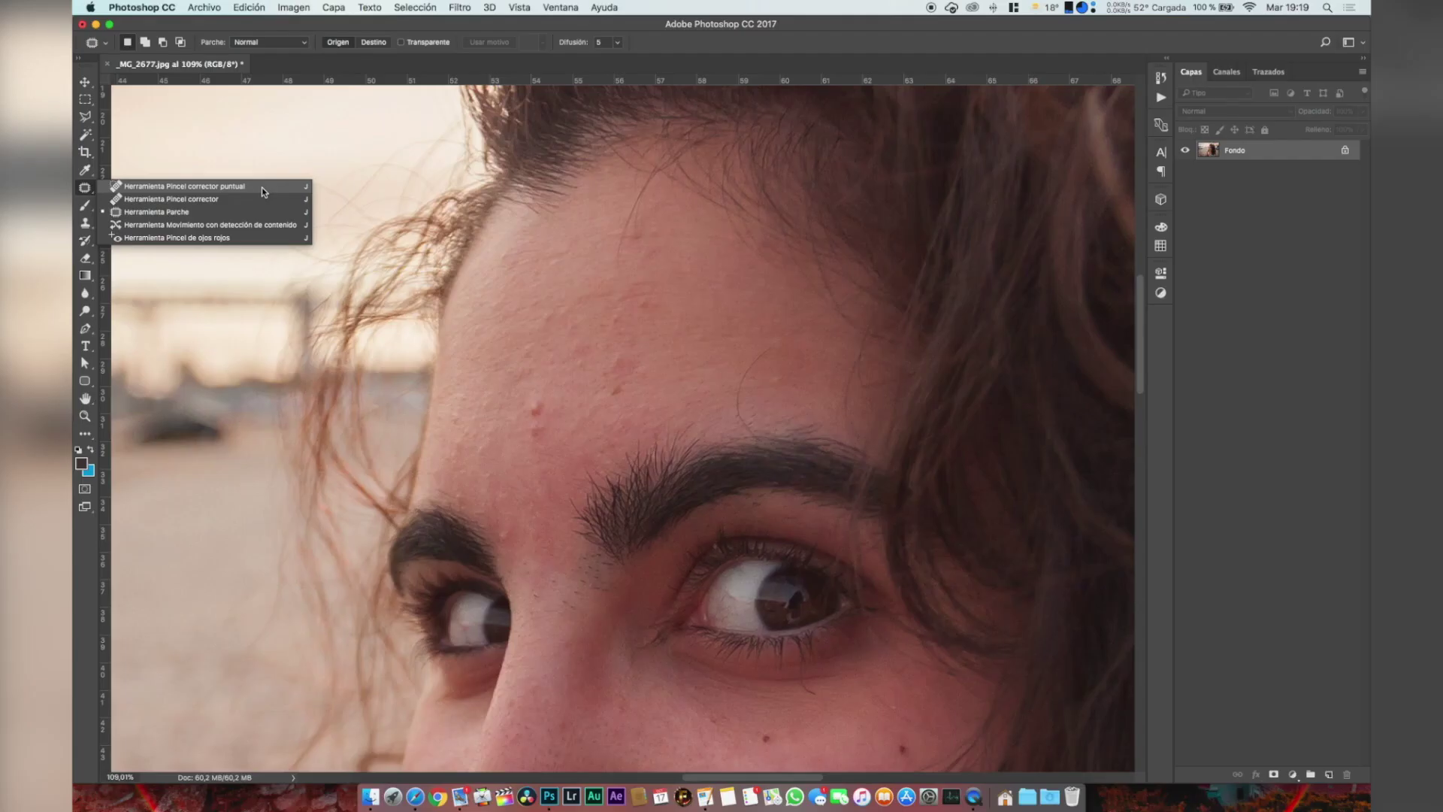
left_click(261, 187)
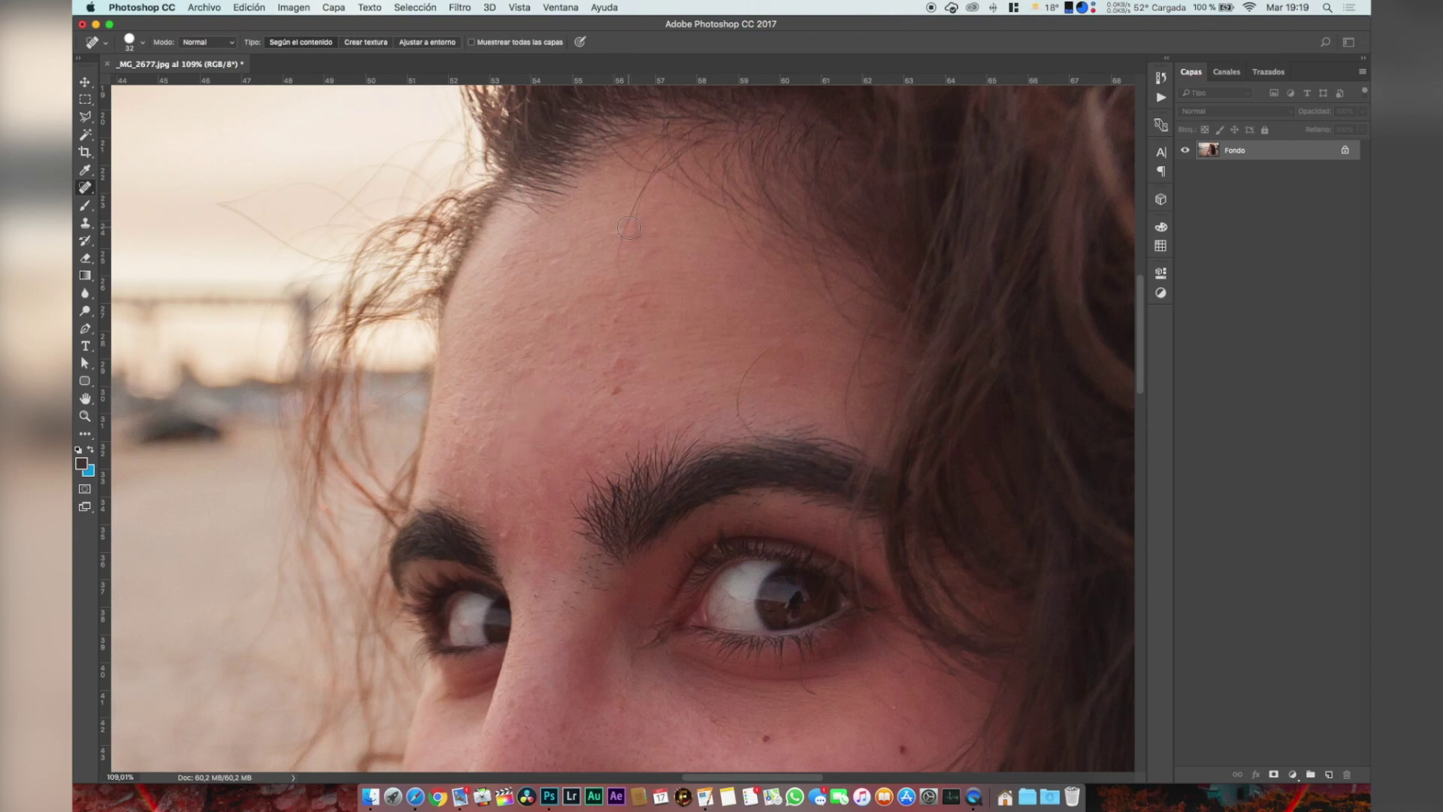
scroll(699, 320, "down", 5)
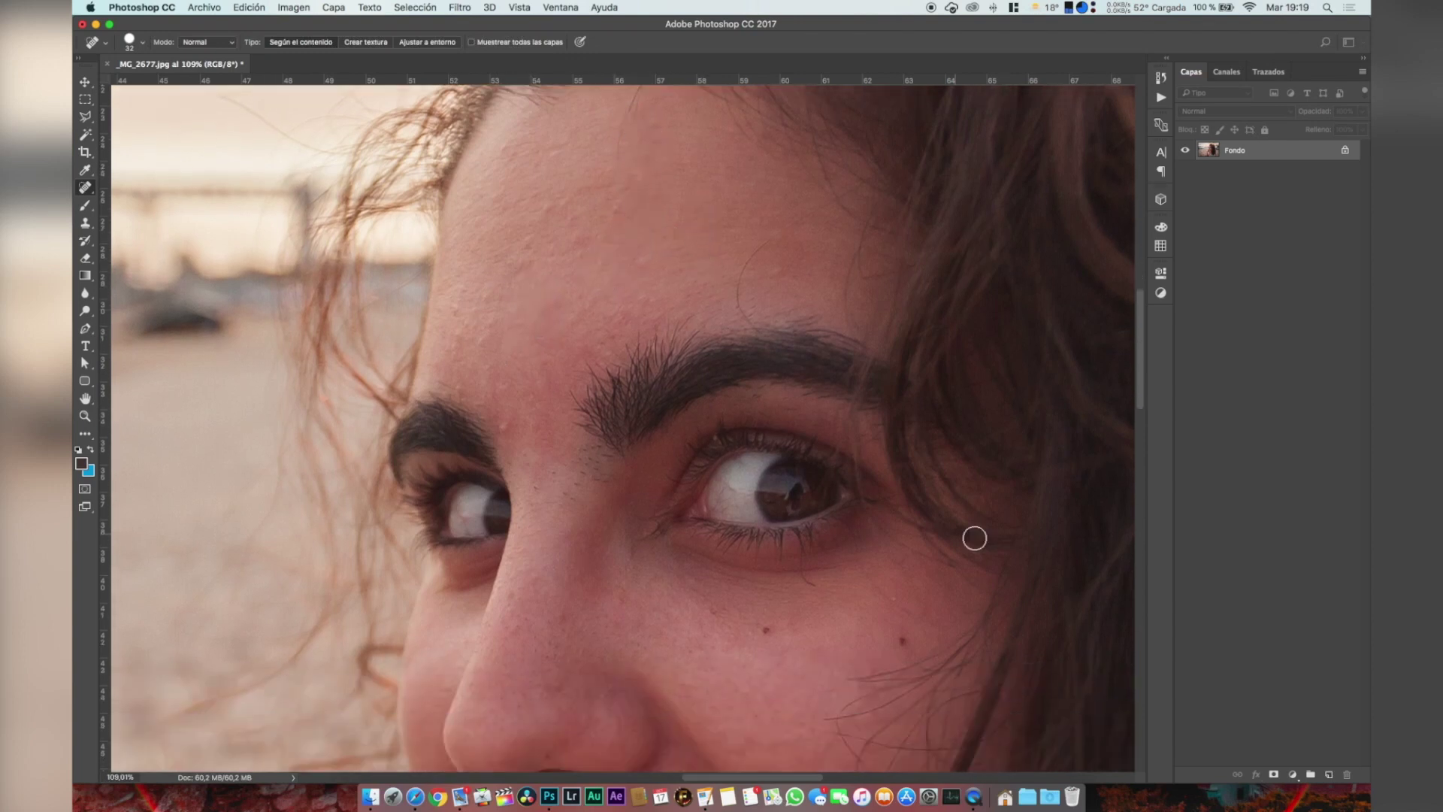
left_click_drag(720, 514, 905, 535)
scroll(917, 503, "down", 4)
scroll(828, 526, "down", 6)
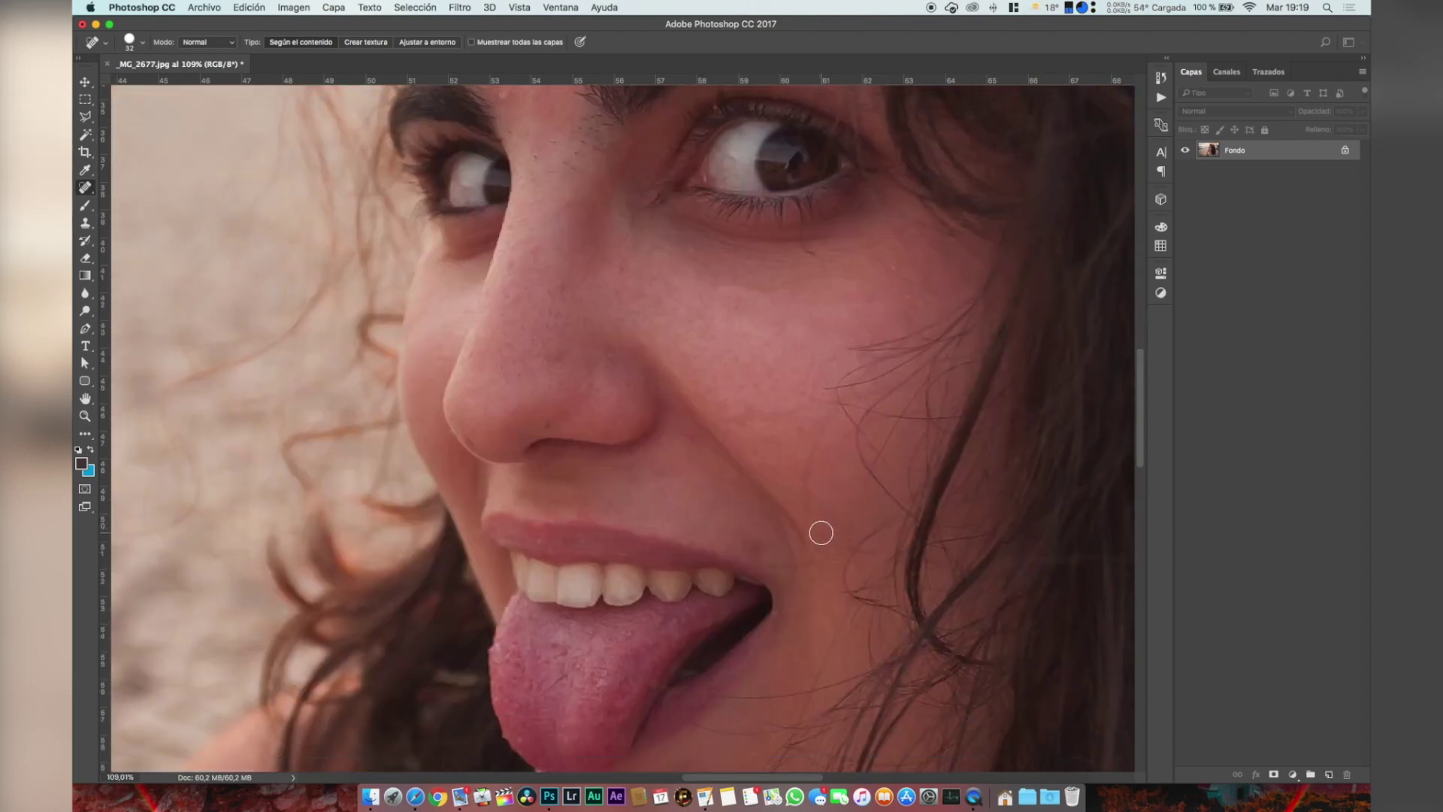
- Heal the spots around the chin and jaw and the dark mole on the chest with the Spot Healing Brush
scroll(907, 475, "up", 4)
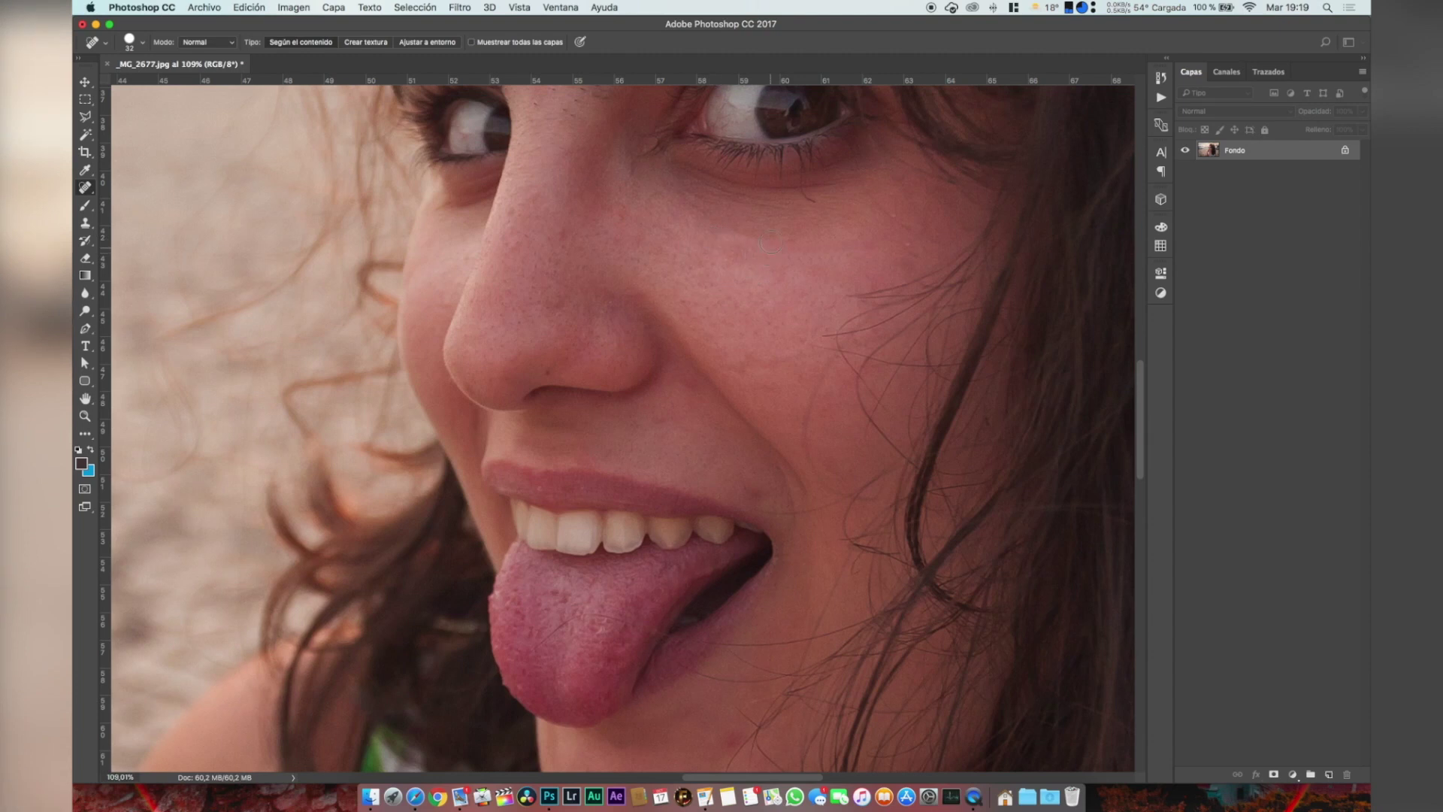
scroll(853, 358, "down", 7)
left_click(706, 460)
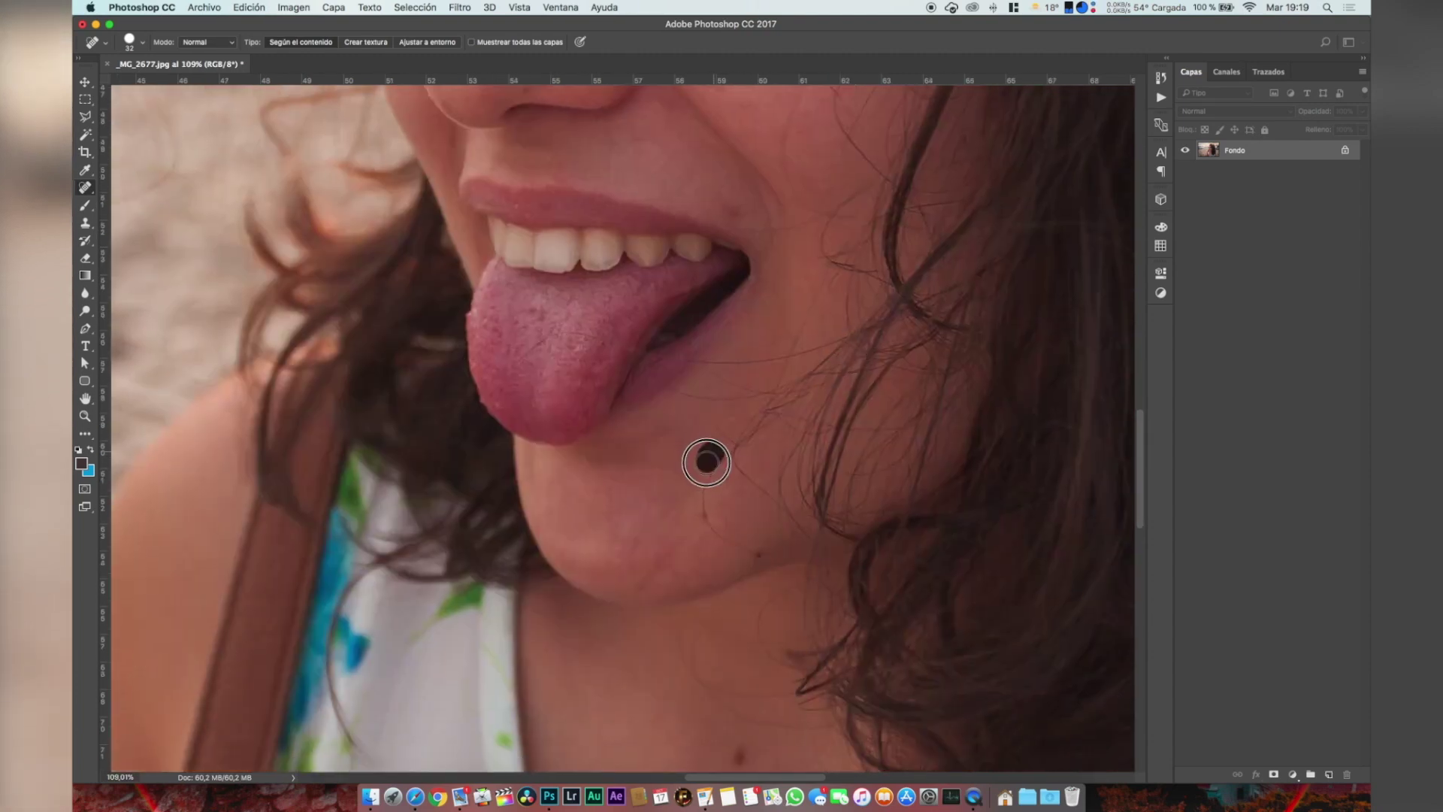
scroll(752, 484, "down", 3)
left_click_drag(700, 400, 767, 461)
scroll(860, 470, "down", 5)
left_click(736, 466)
- Restore the opened state of the photo from the history, discarding all the spot healing strokes
scroll(833, 546, "up", 8)
scroll(833, 545, "up", 10)
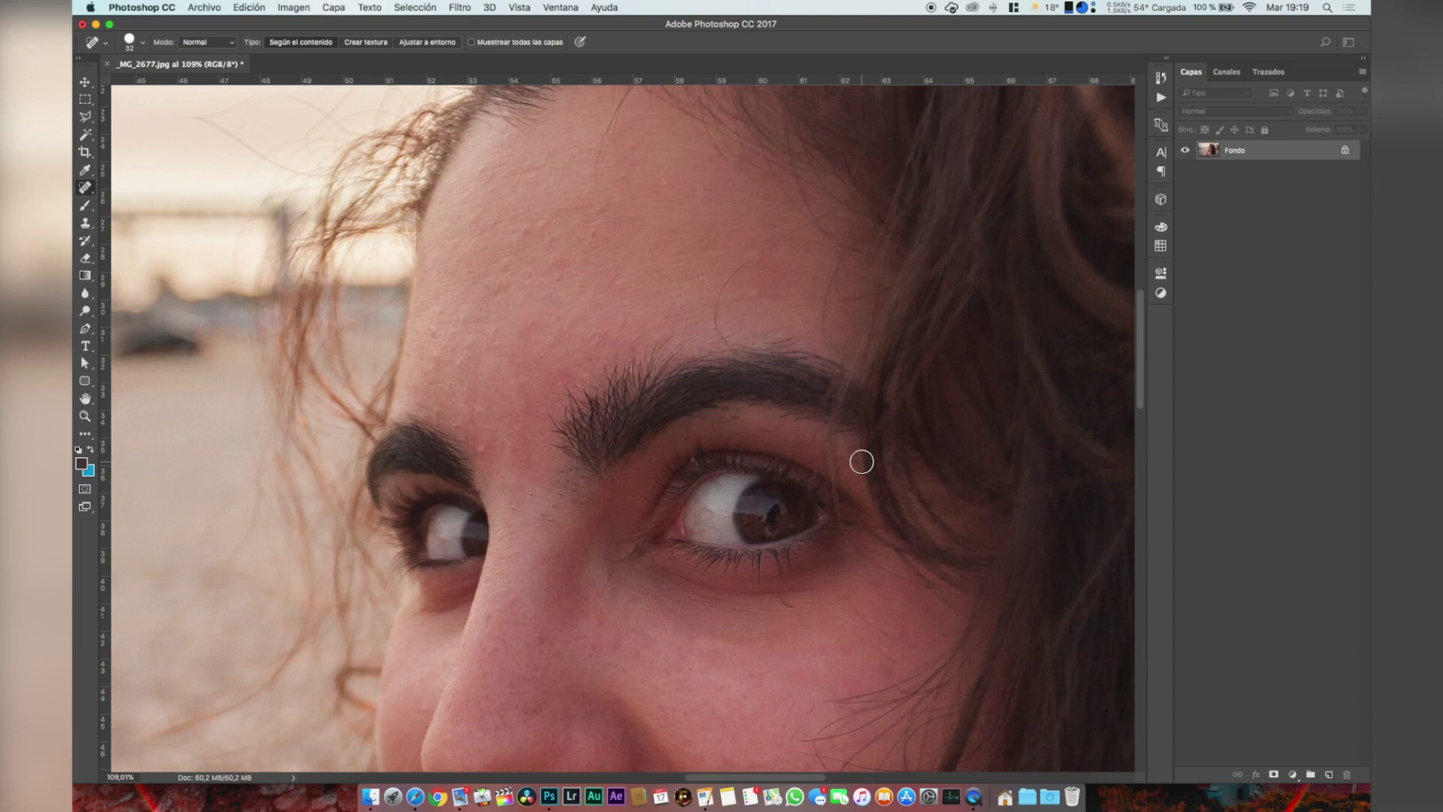
left_click(1161, 78)
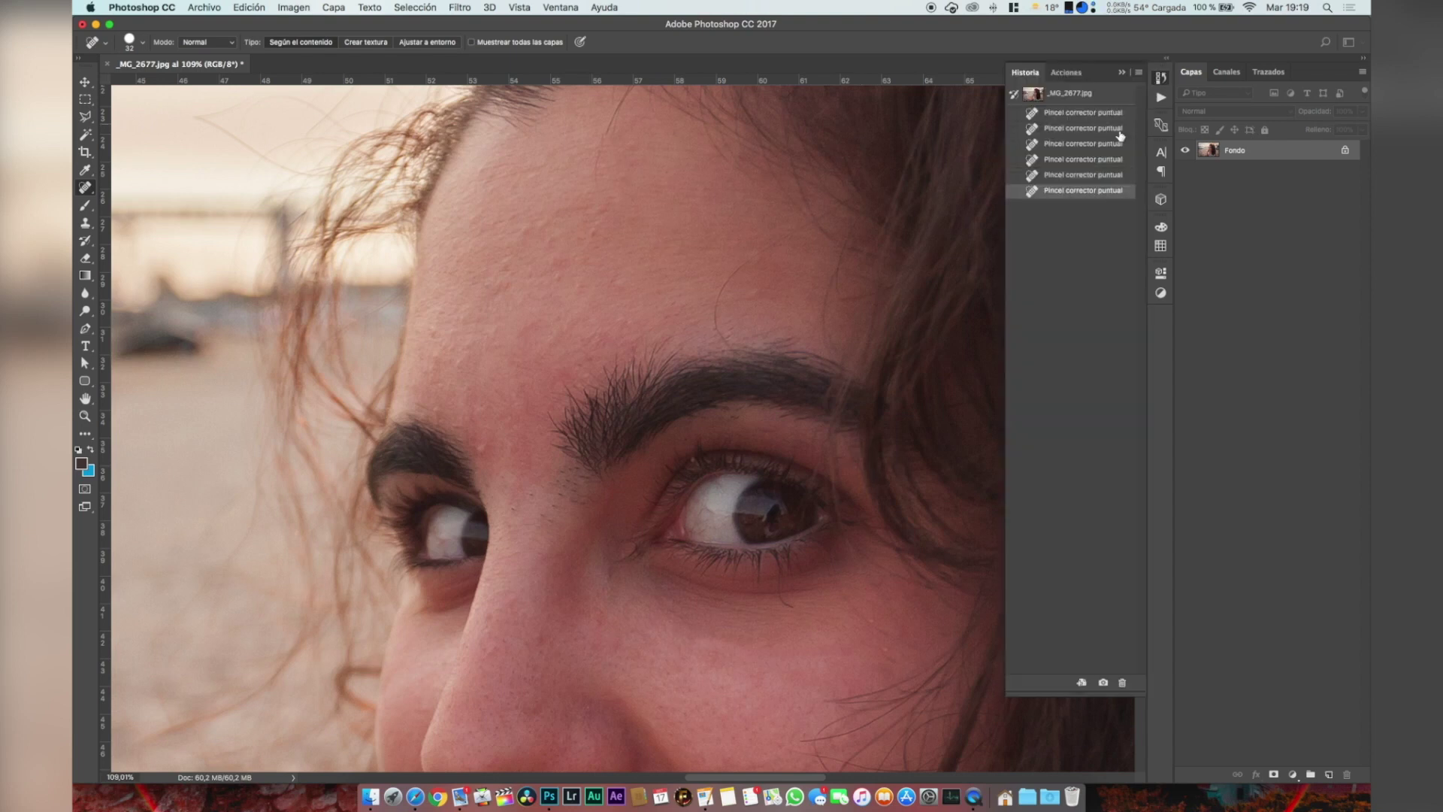
left_click(1071, 93)
left_click(1161, 79)
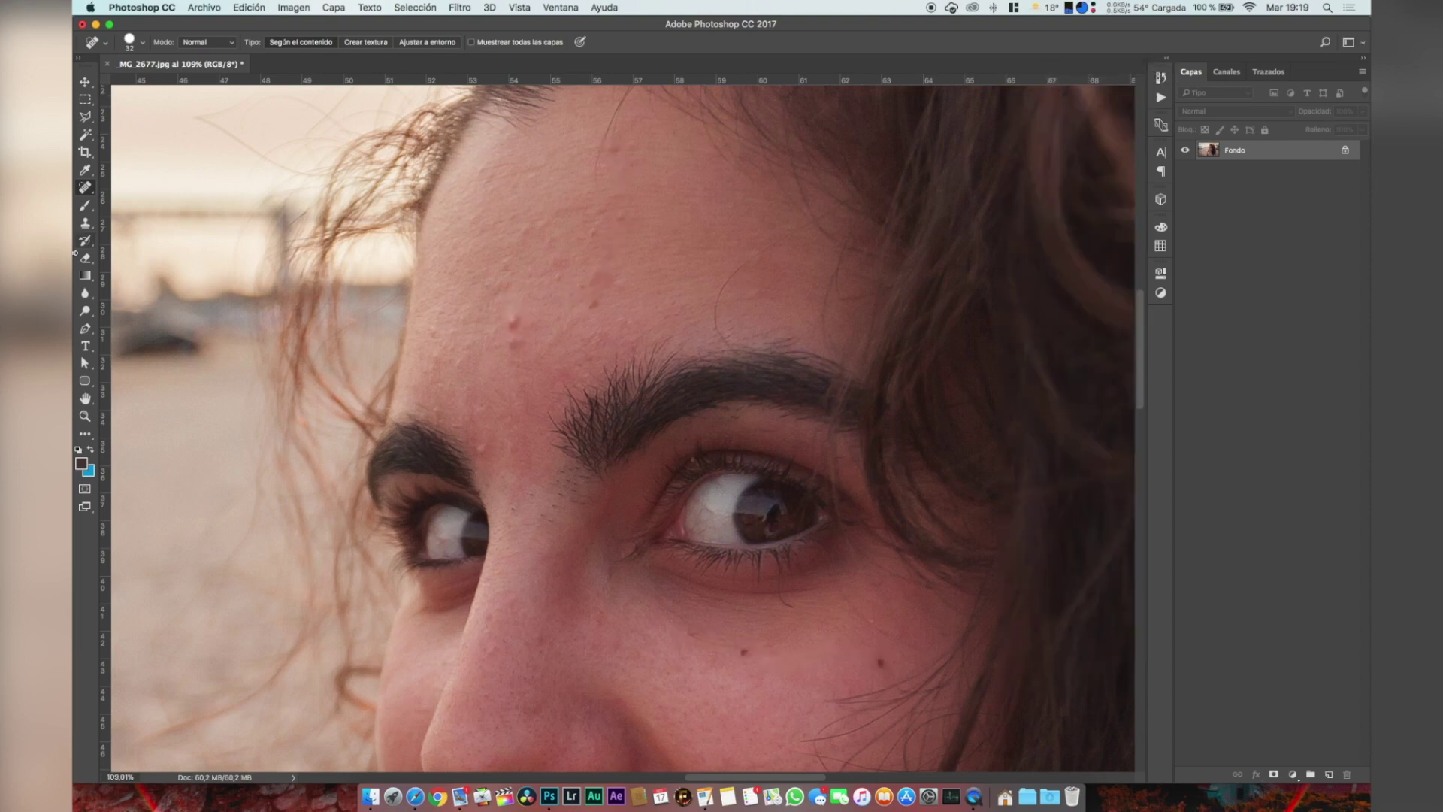
- Switch to the regular Healing Brush and set its size to 42 px
right_click(86, 185)
left_click(150, 198)
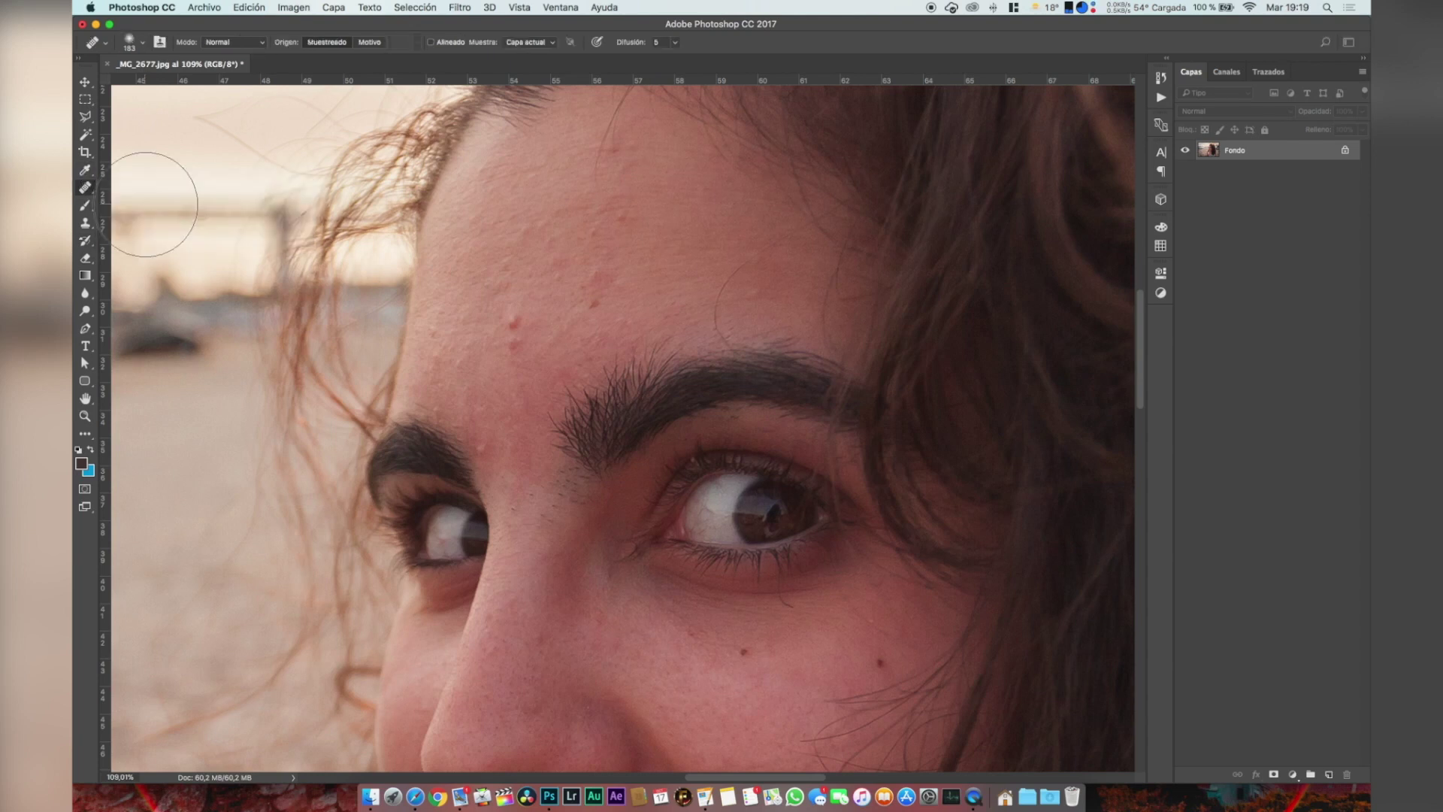
right_click(548, 268)
left_click_drag(639, 294, 596, 298)
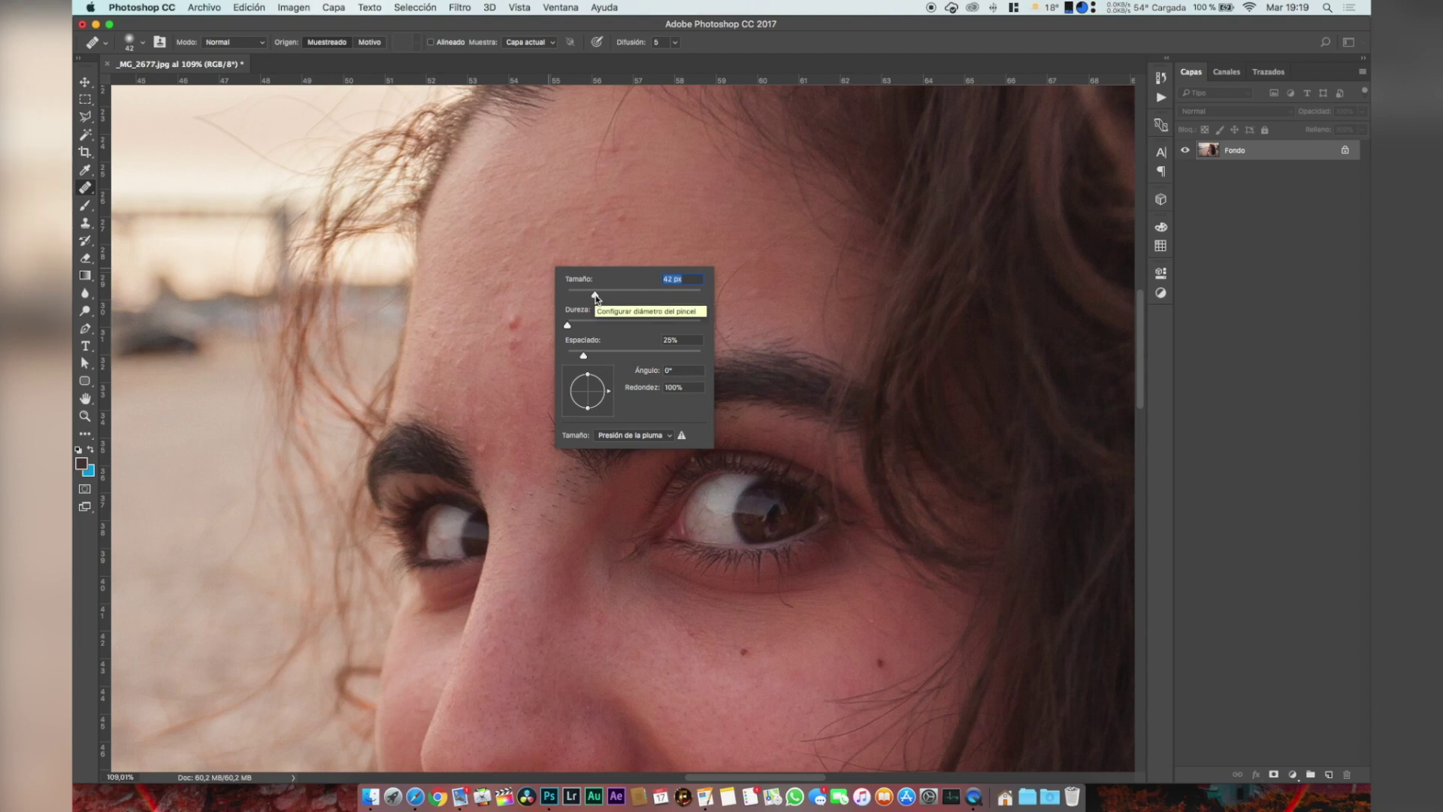
- Heal the reddish blemishes in the middle of the forehead using clean forehead skin as the source
left_click(521, 243)
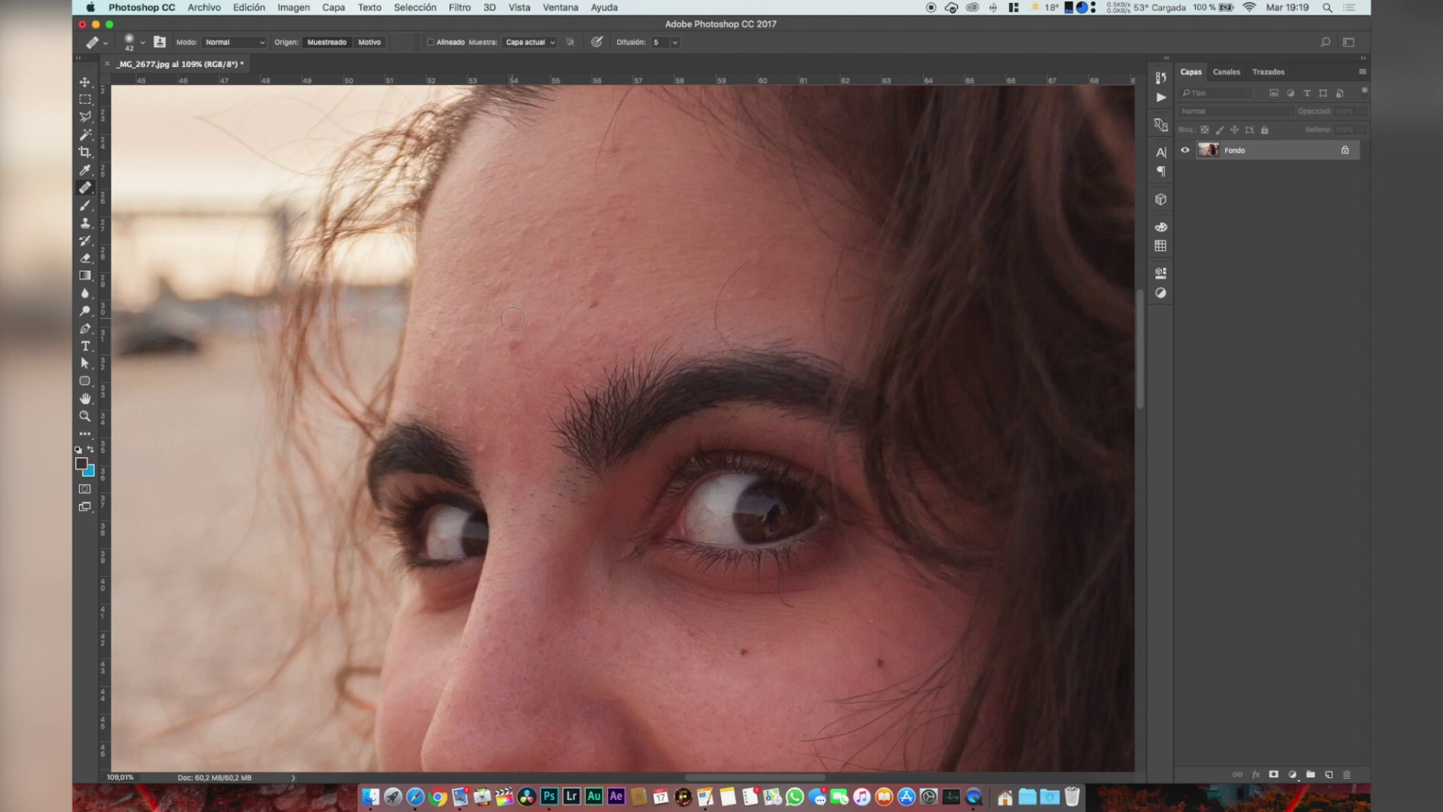
left_click(506, 343)
left_click(591, 278)
- Heal the two moles on the cheek below the eye with the Healing Brush
scroll(559, 247, "down", 5)
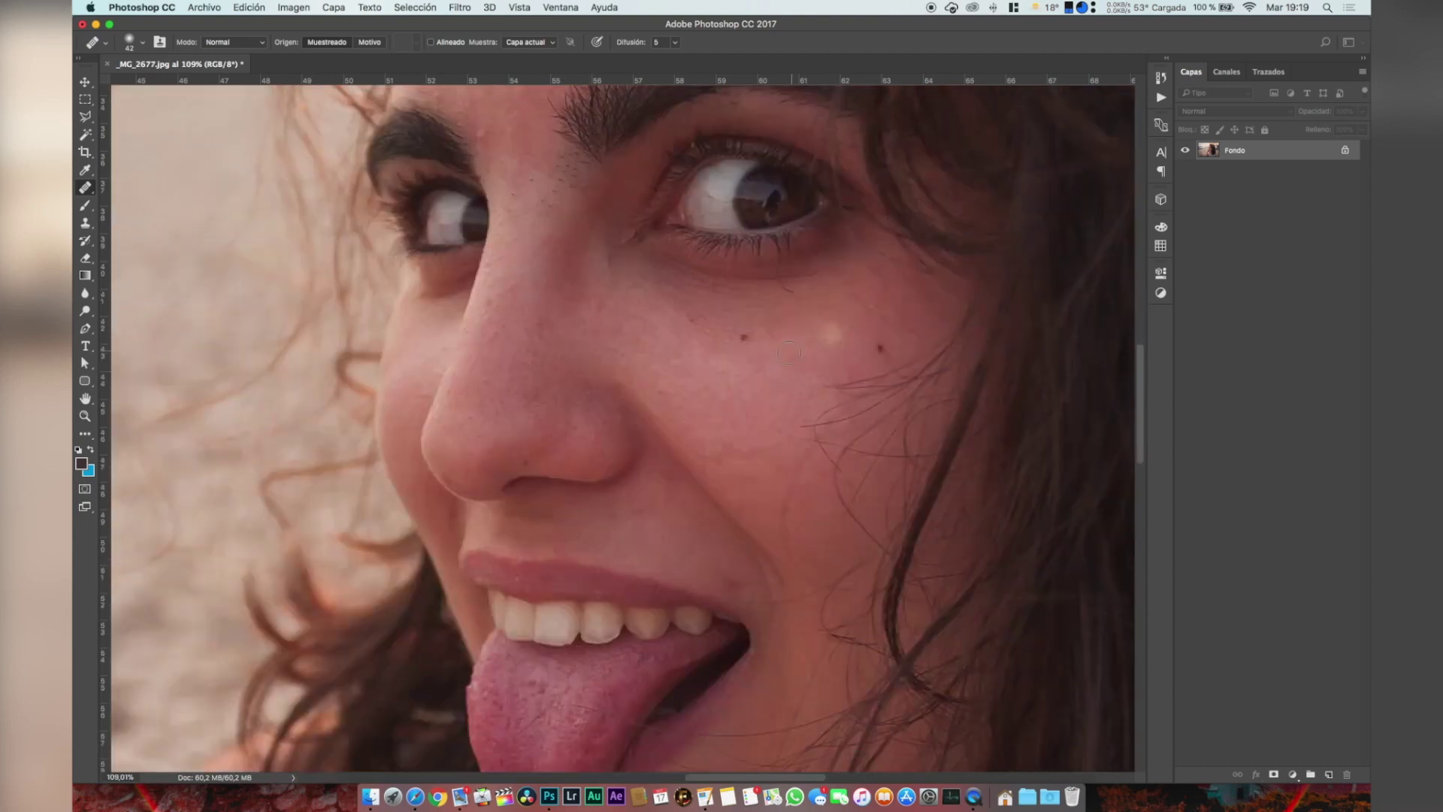
left_click(743, 335)
left_click(874, 348)
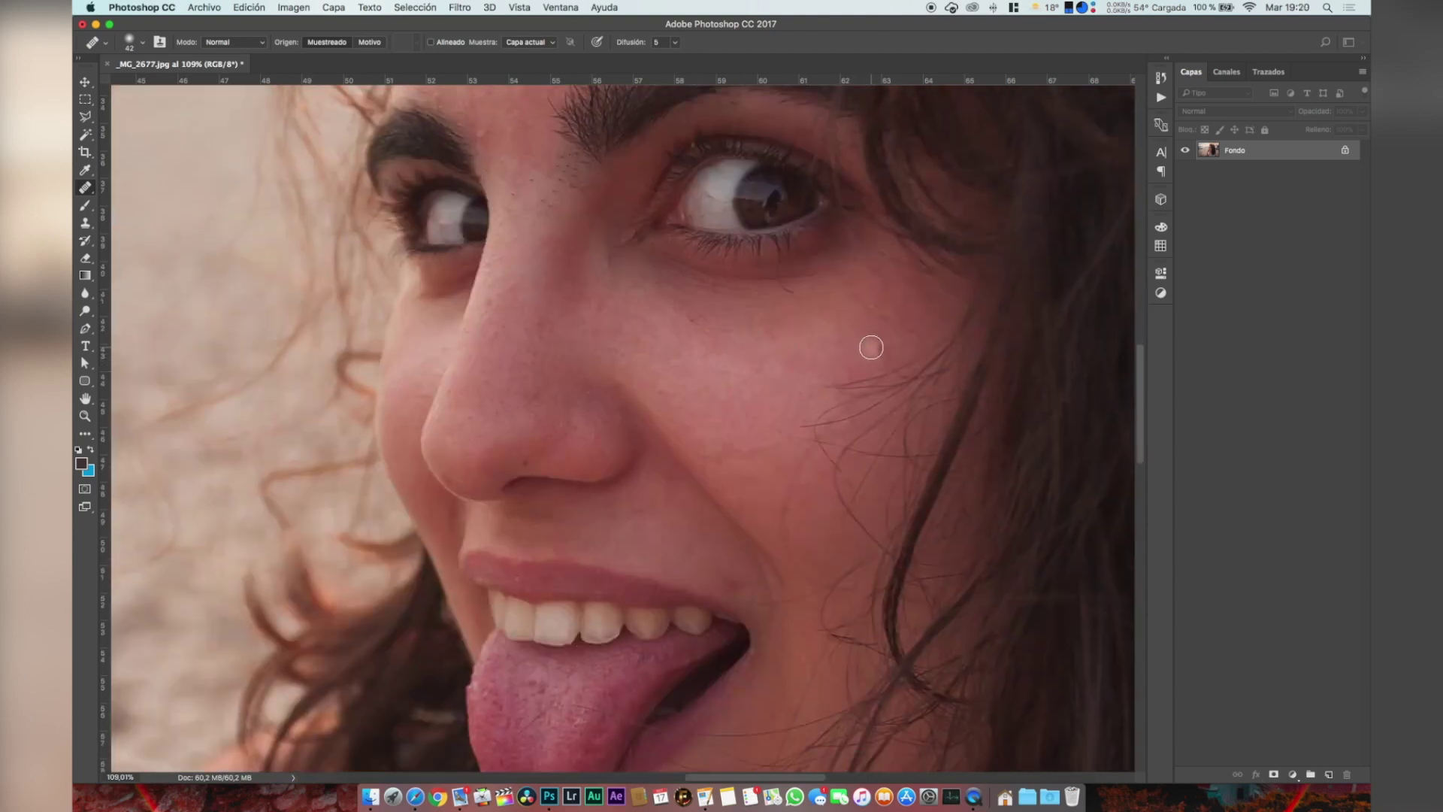
left_click(881, 349)
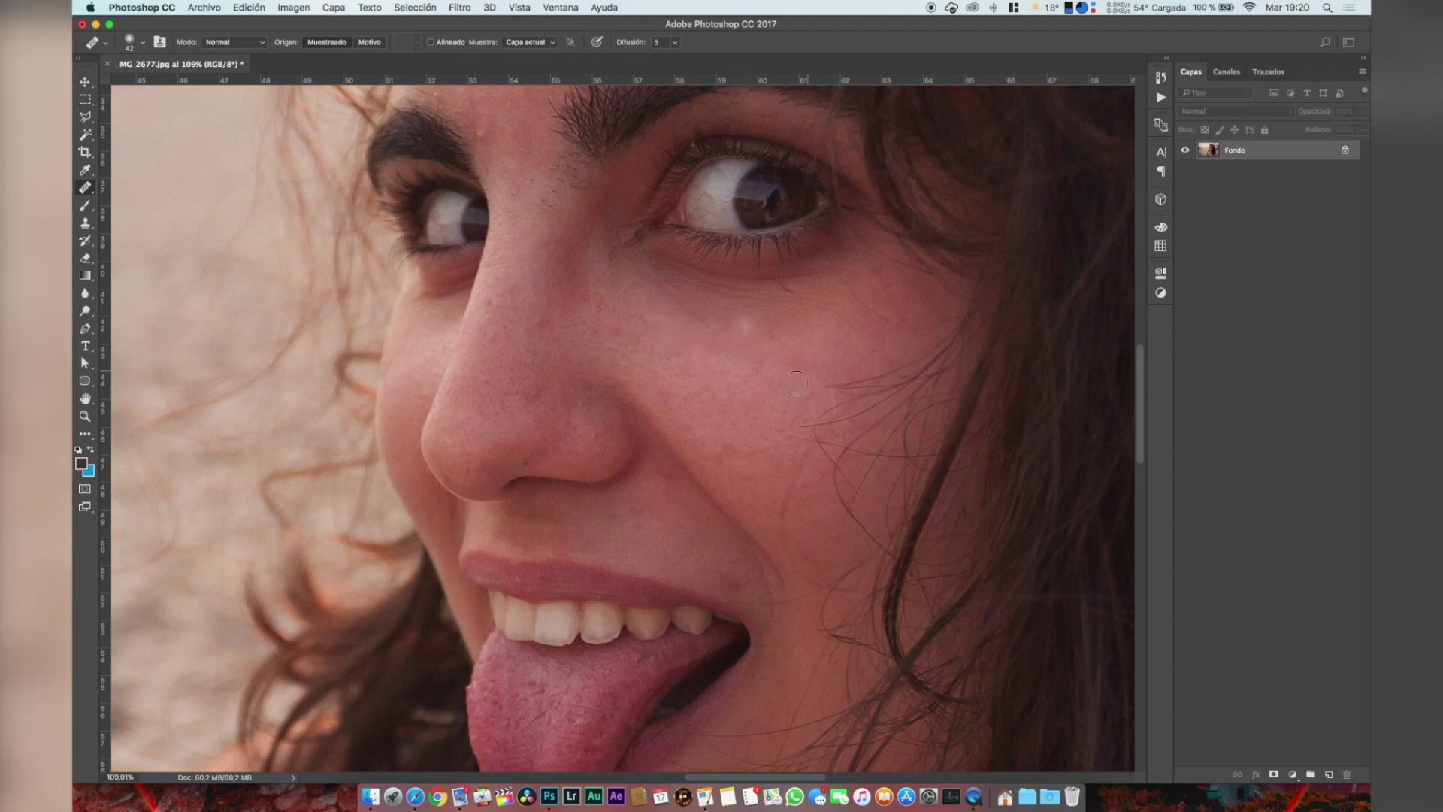
- Heal the mole on the neck and the dark spots on the chin and jaw with the healing brush
scroll(792, 387, "down", 3)
scroll(752, 526, "down", 6)
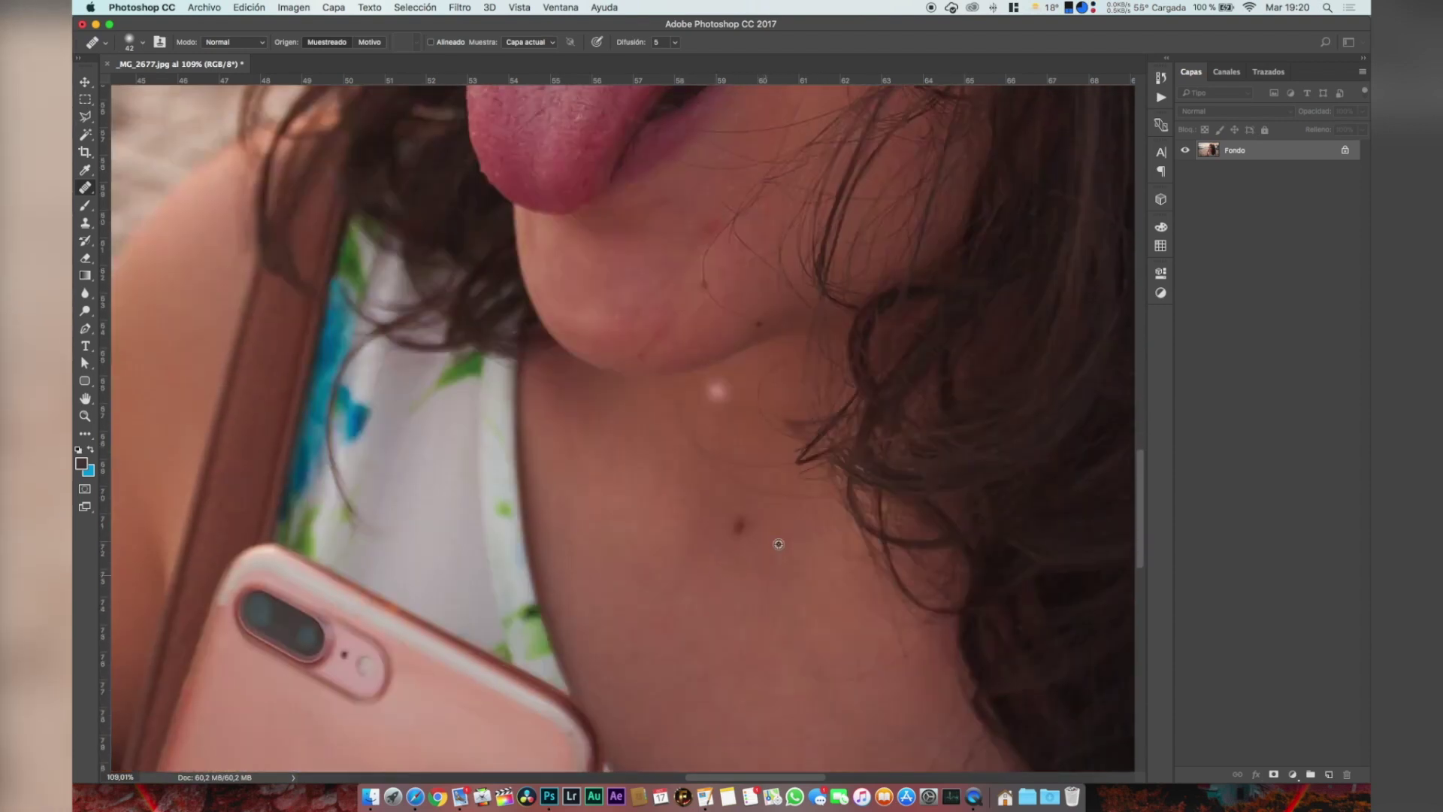
left_click(741, 529)
left_click(702, 287)
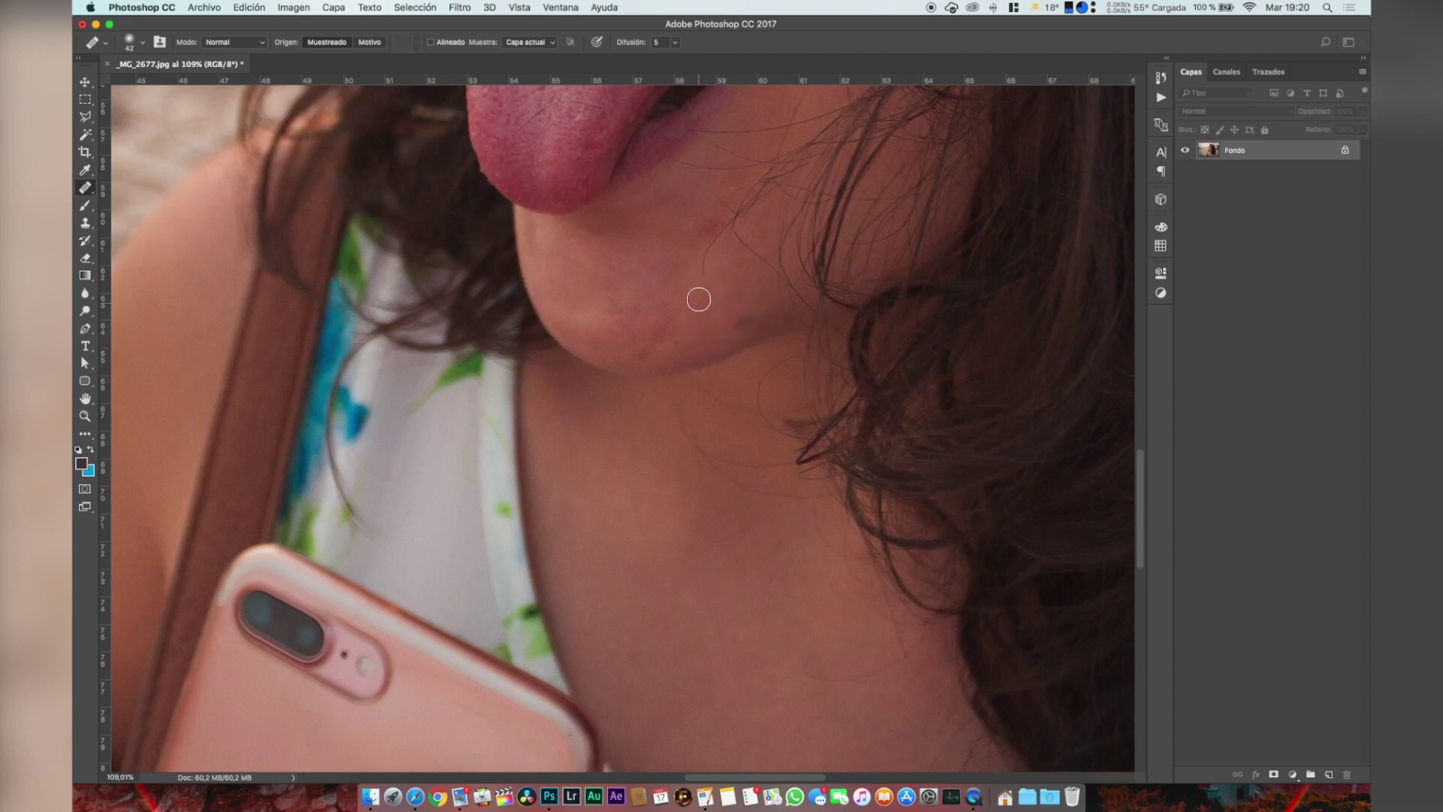
left_click(754, 316)
left_click(733, 314)
left_click(751, 323)
left_click(703, 222)
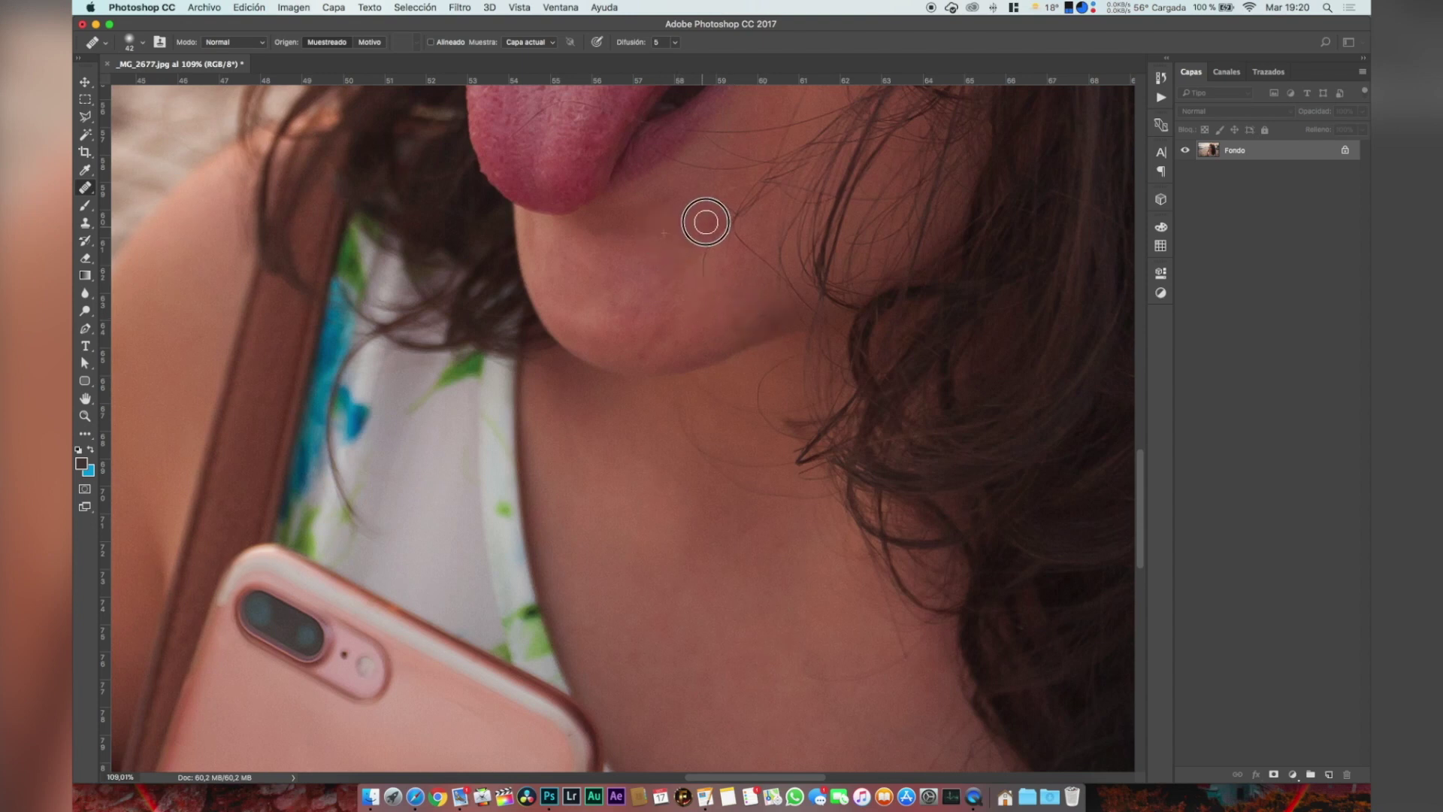
- Heal the light blemish on the forehead just above the inner end of the woman's fully visible eyebrow
scroll(857, 294, "up", 10)
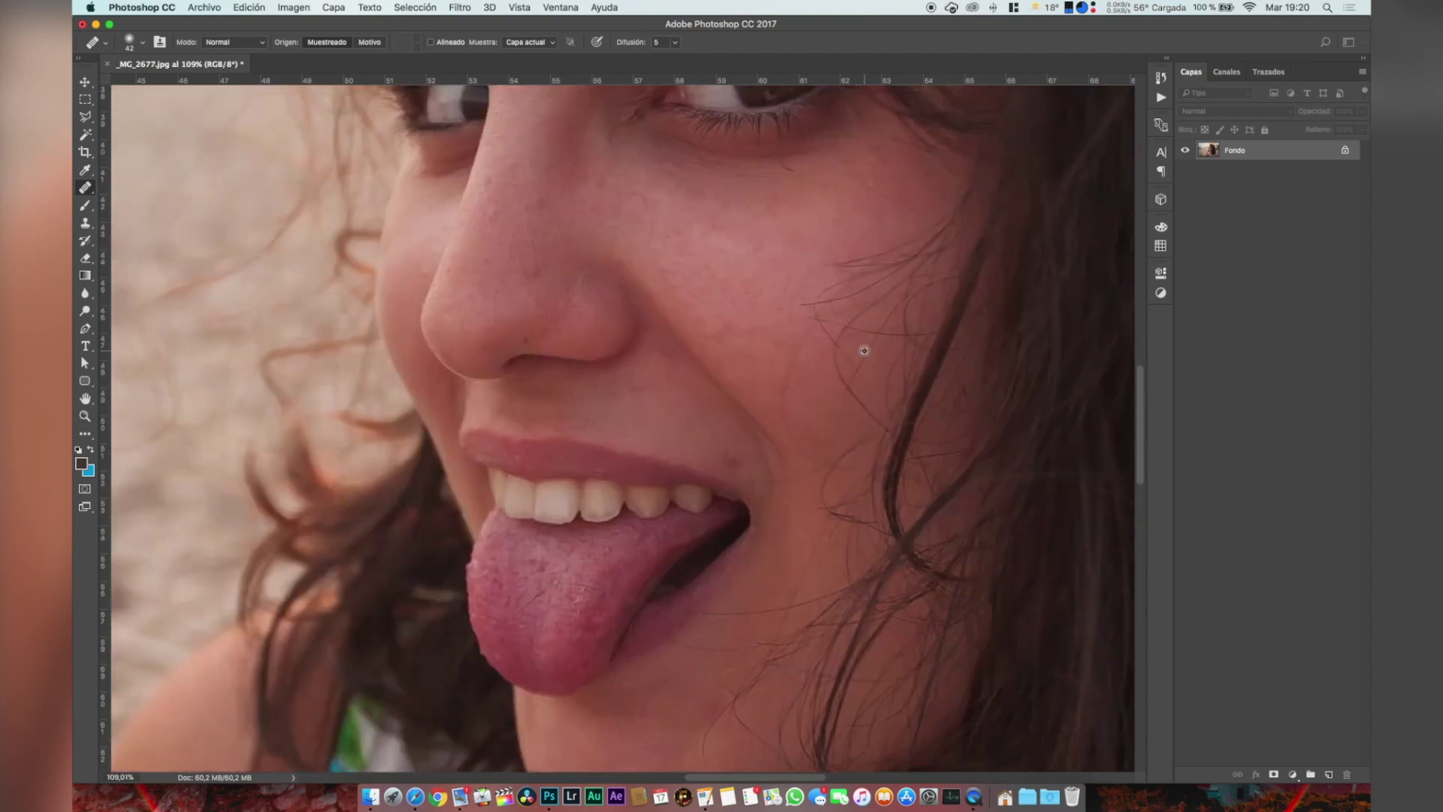
scroll(864, 350, "down", 3)
scroll(766, 317, "up", 5)
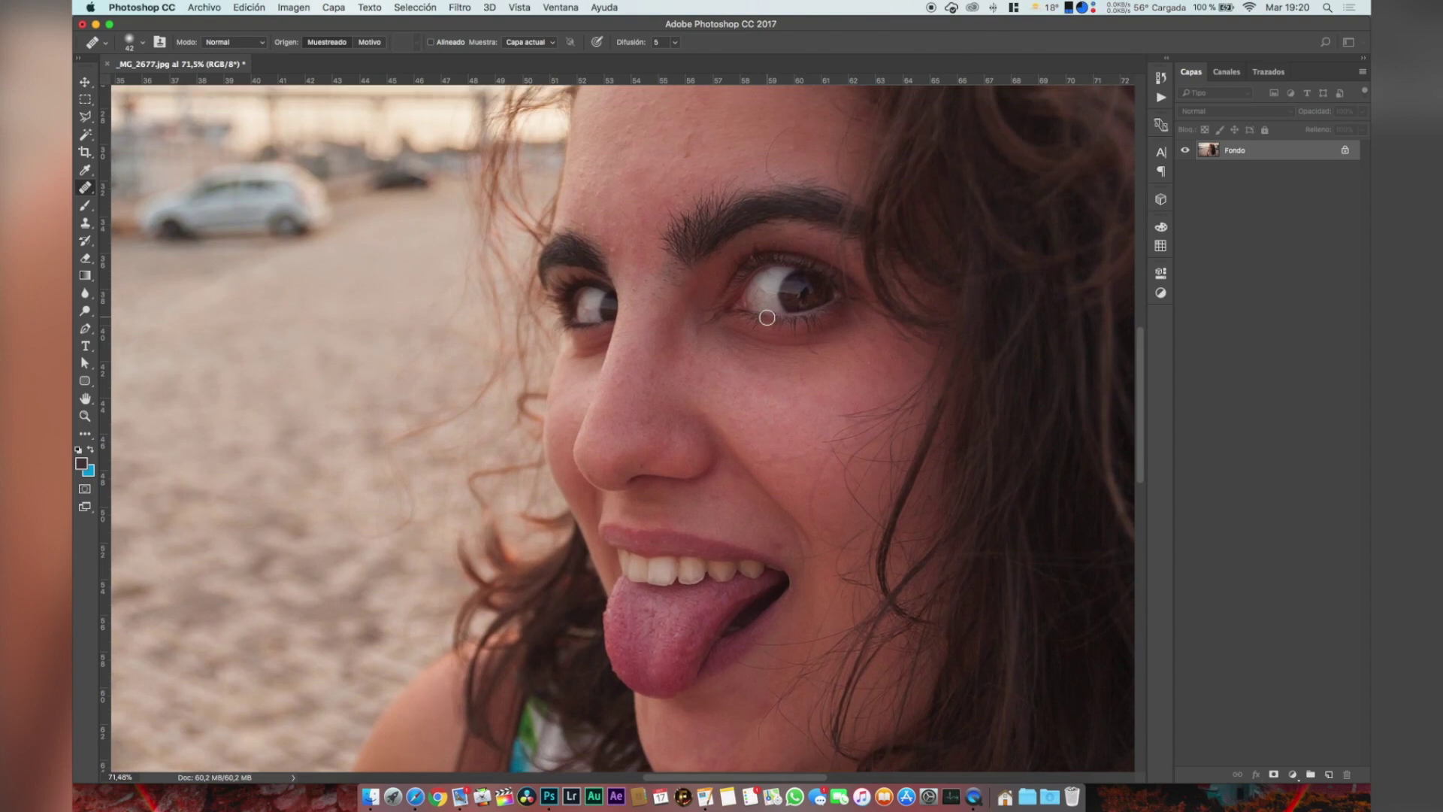
scroll(766, 317, "up", 5)
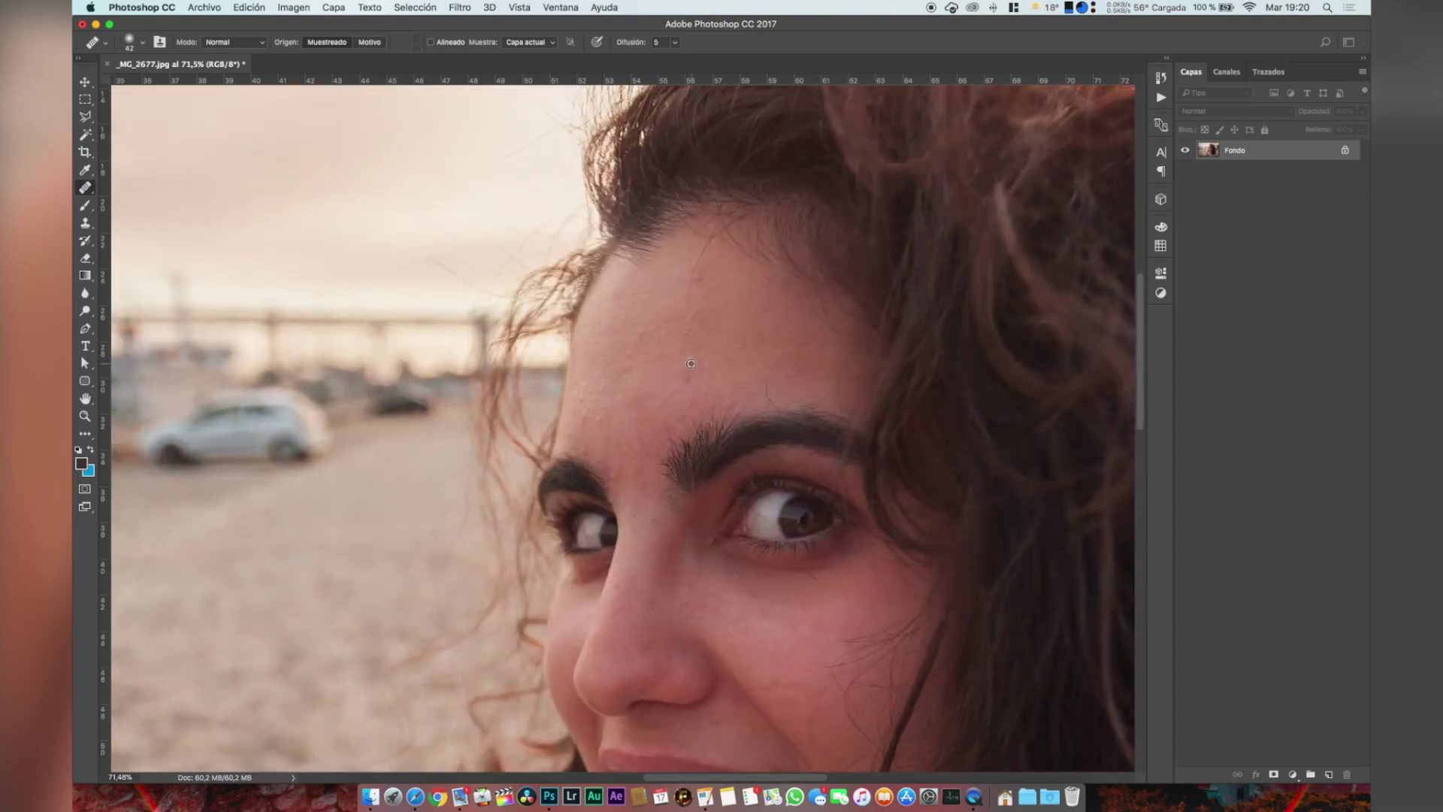
scroll(690, 363, "up", 5)
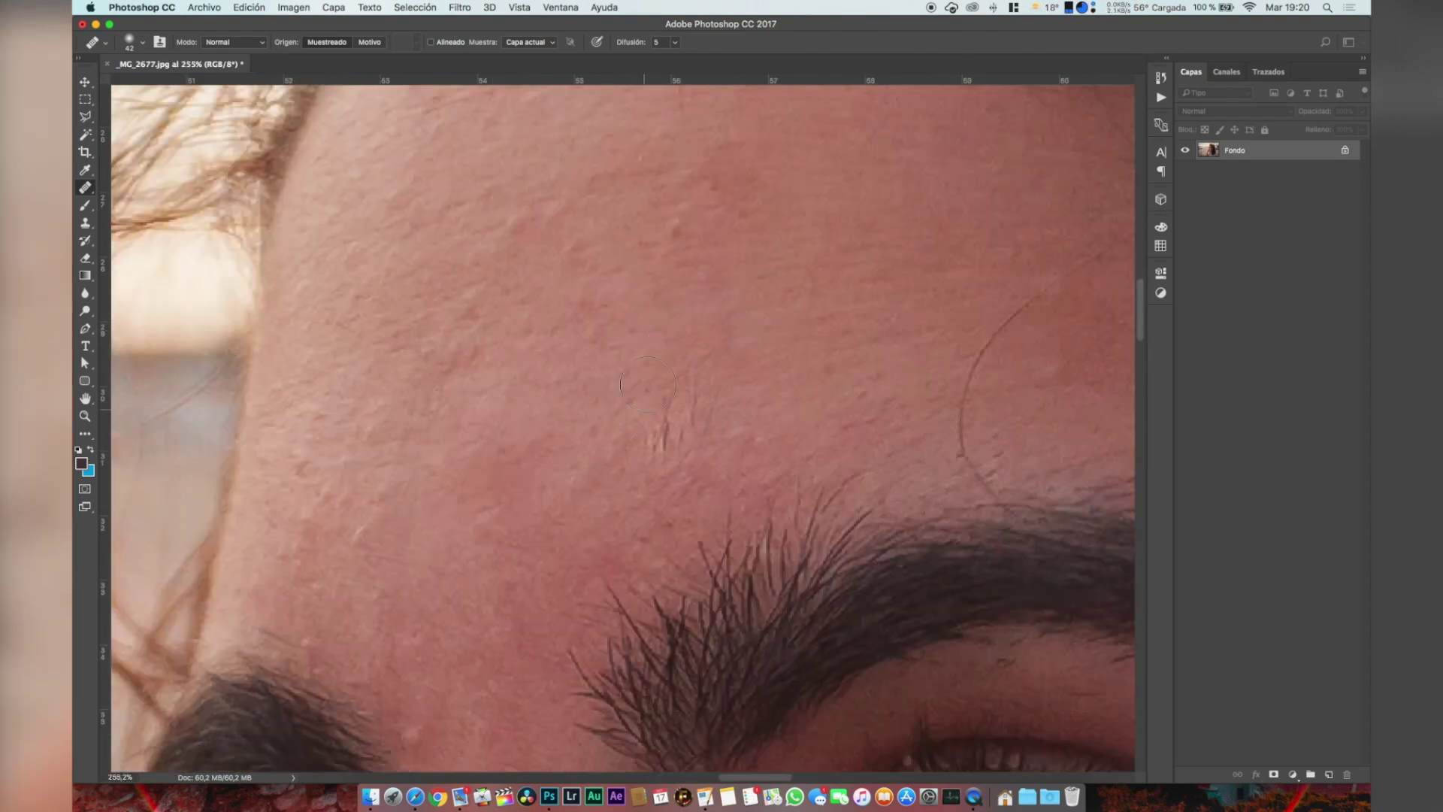
left_click(661, 433)
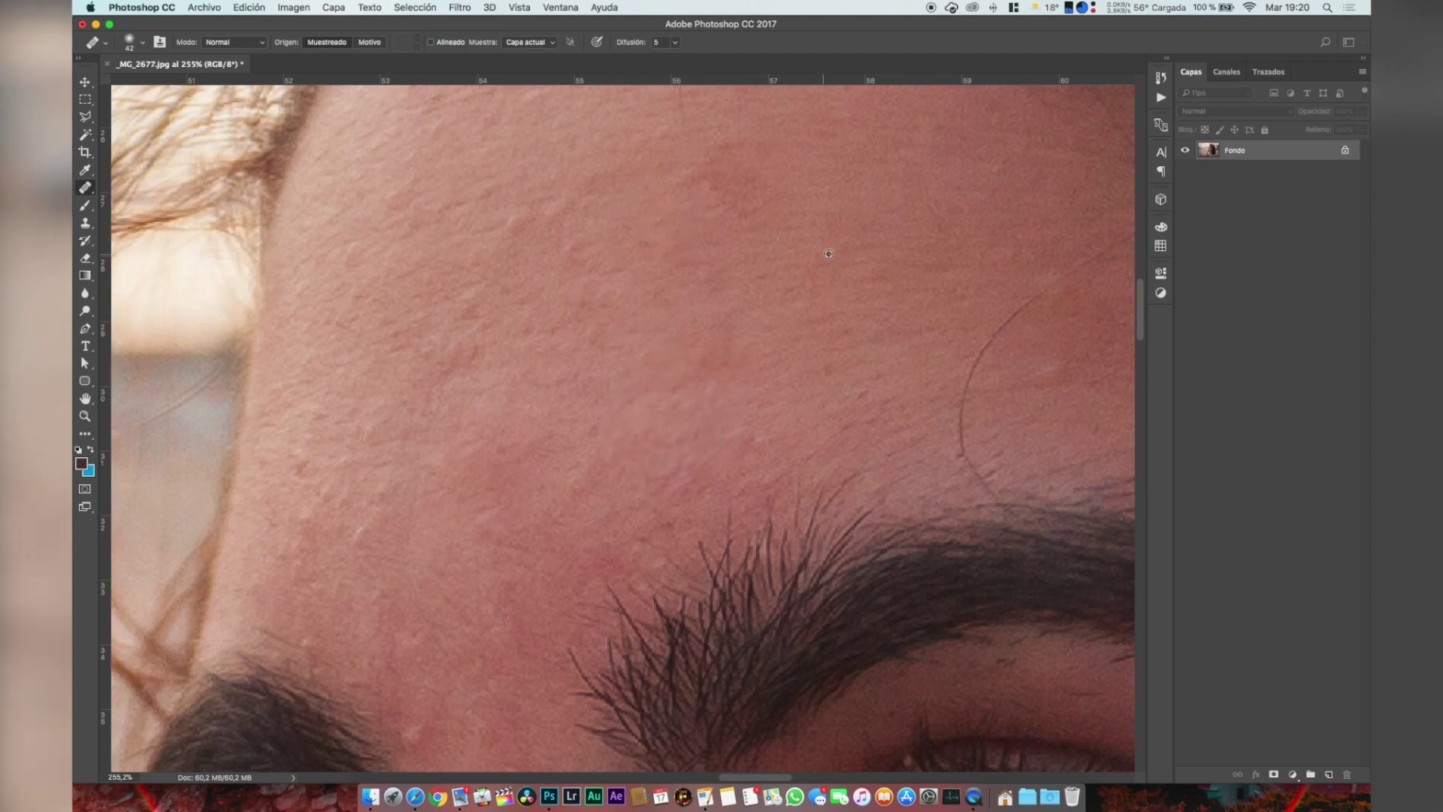
key("super+0")
scroll(874, 313, "up", 2)
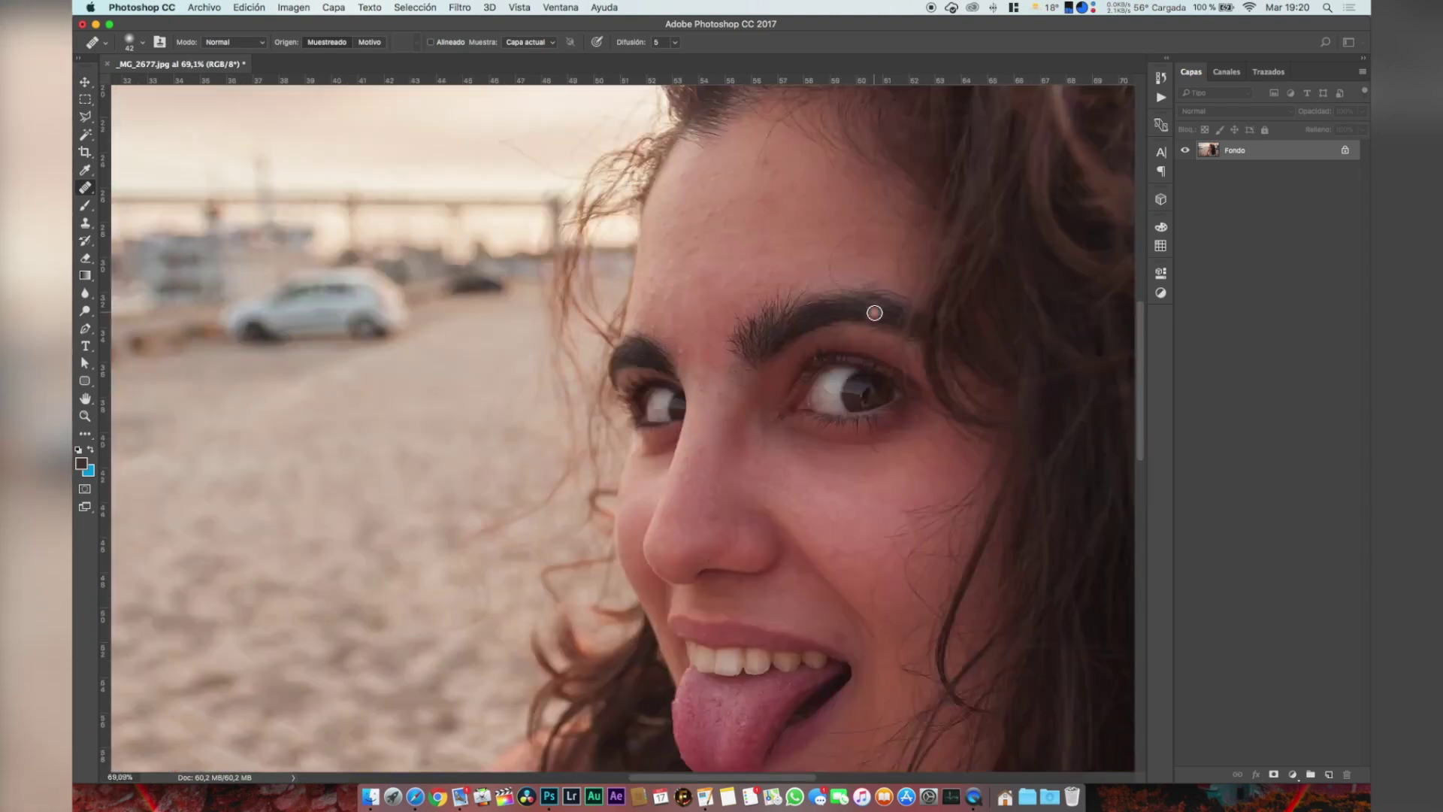
scroll(875, 313, "down", 1)
scroll(874, 313, "right", 1)
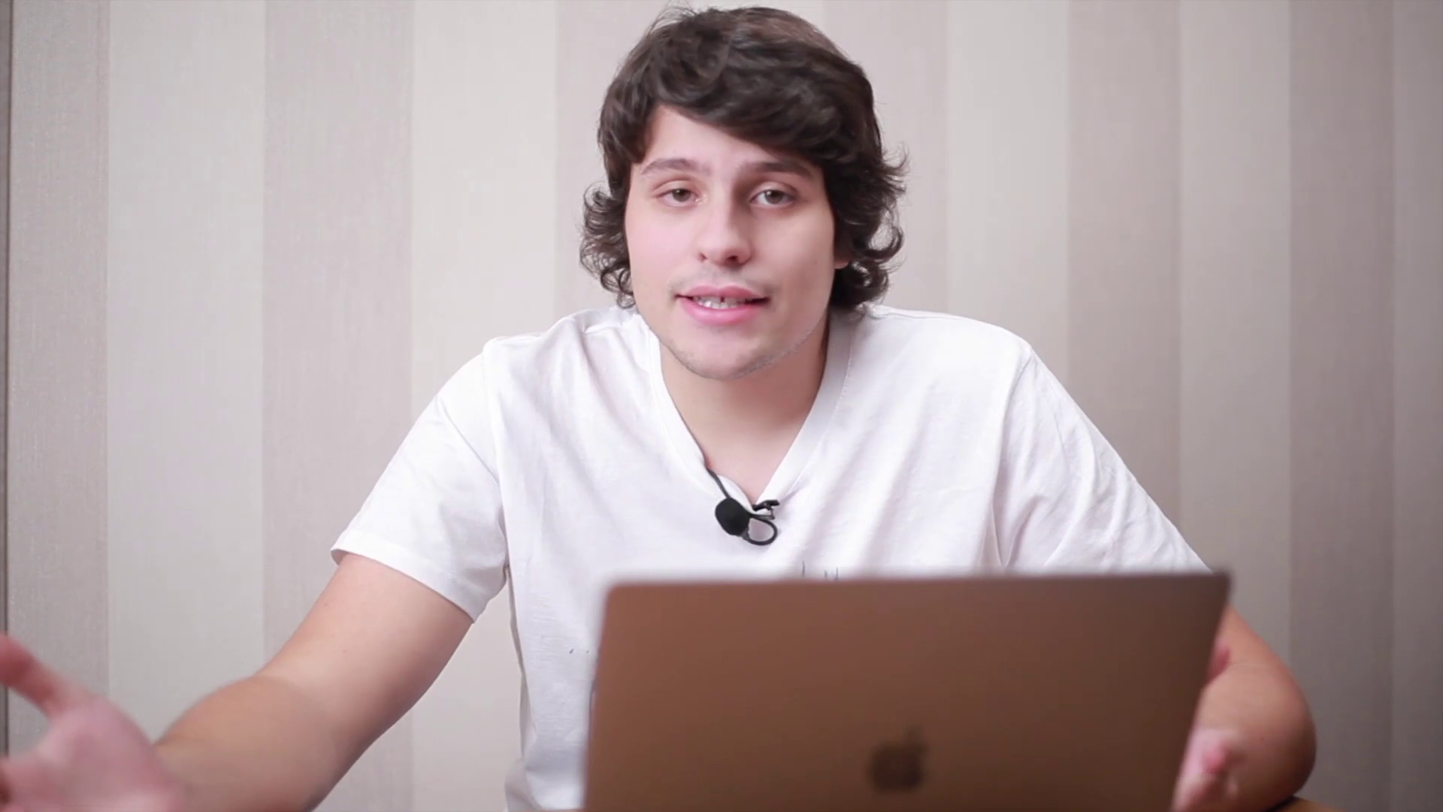
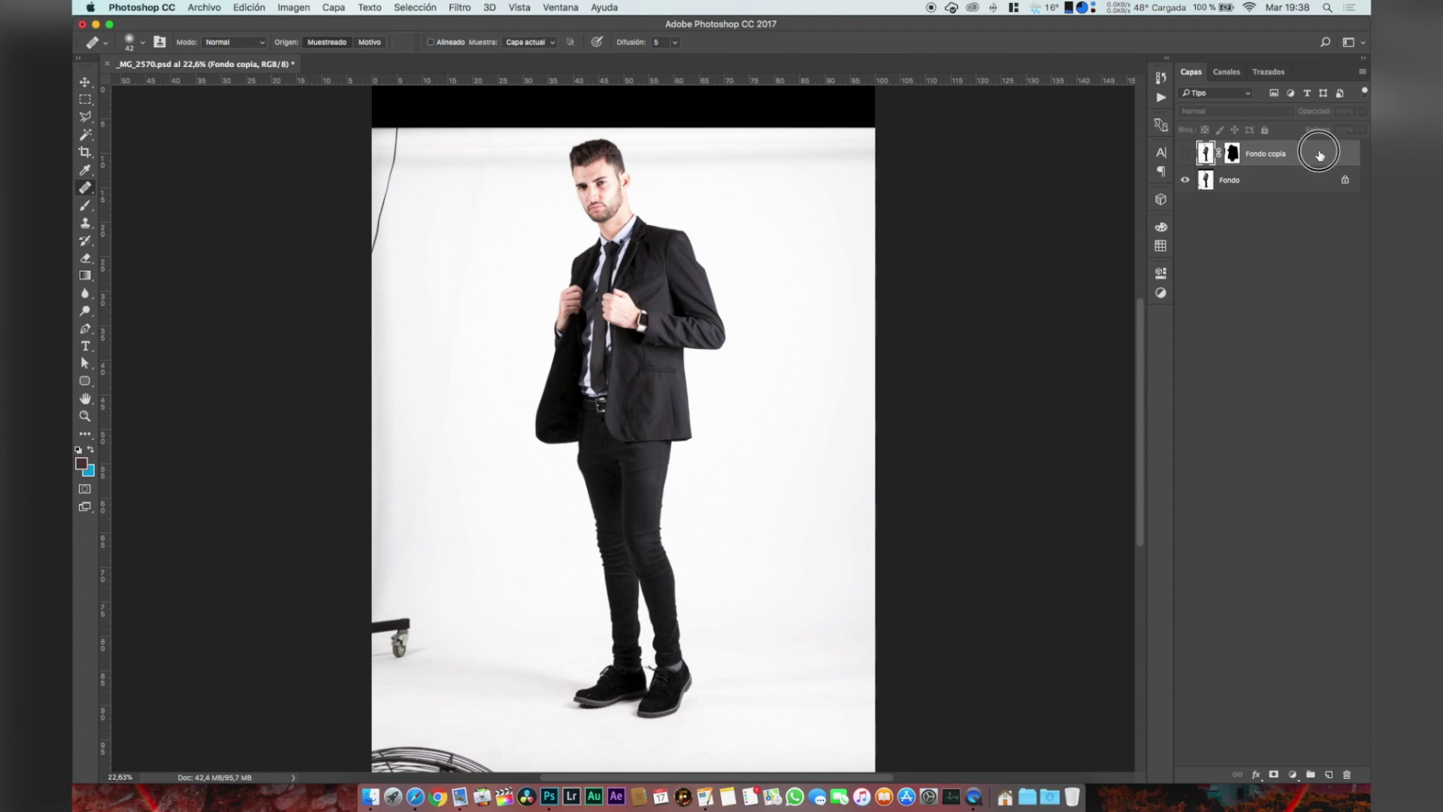
- Delete the masked Fondo copia layer and duplicate the Fondo layer onto a new layer
key("BackSpace")
key("super+j")
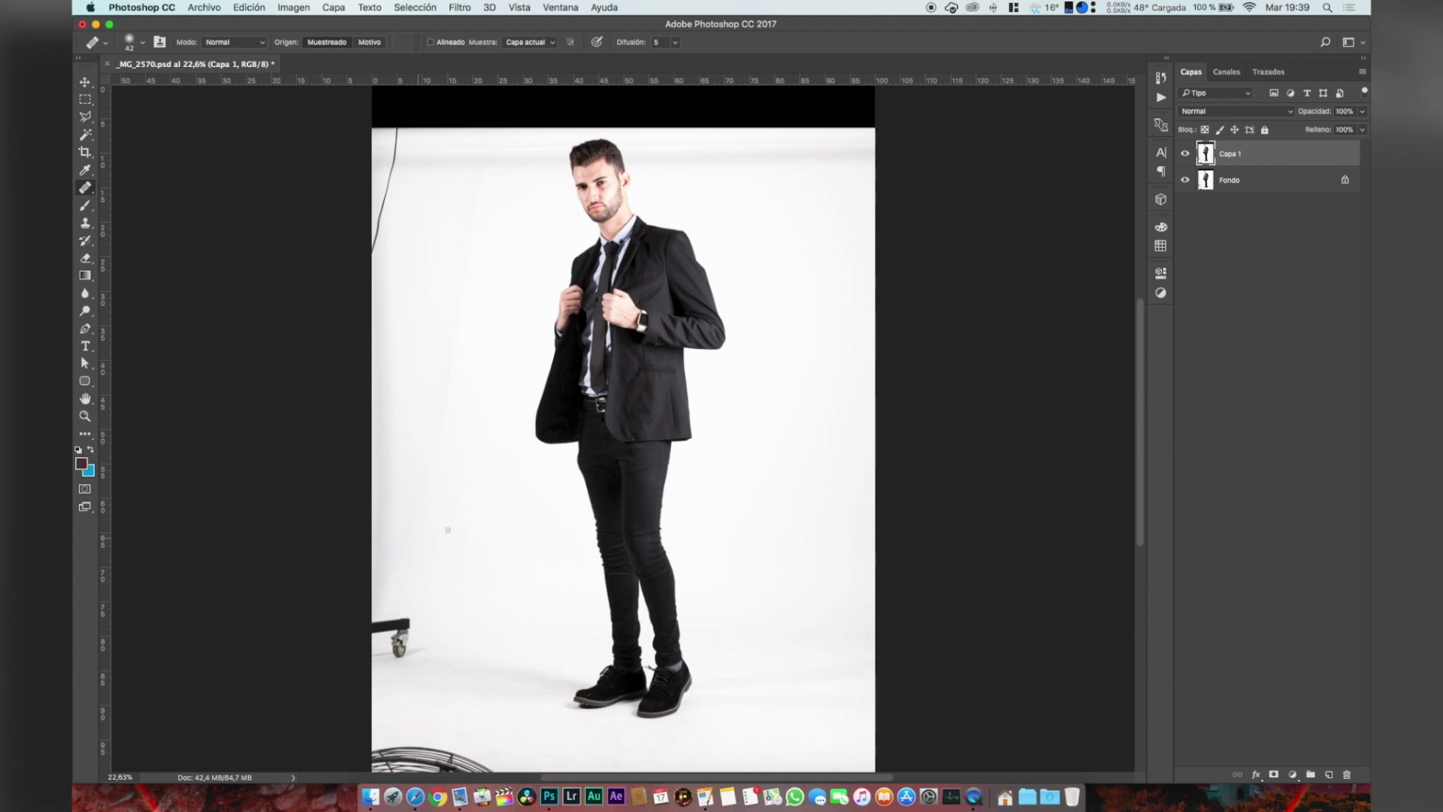
- Select a thin full-width strip of floor below the shoes and stretch it down past the photo's lower edge to cover the fan
left_click(85, 100)
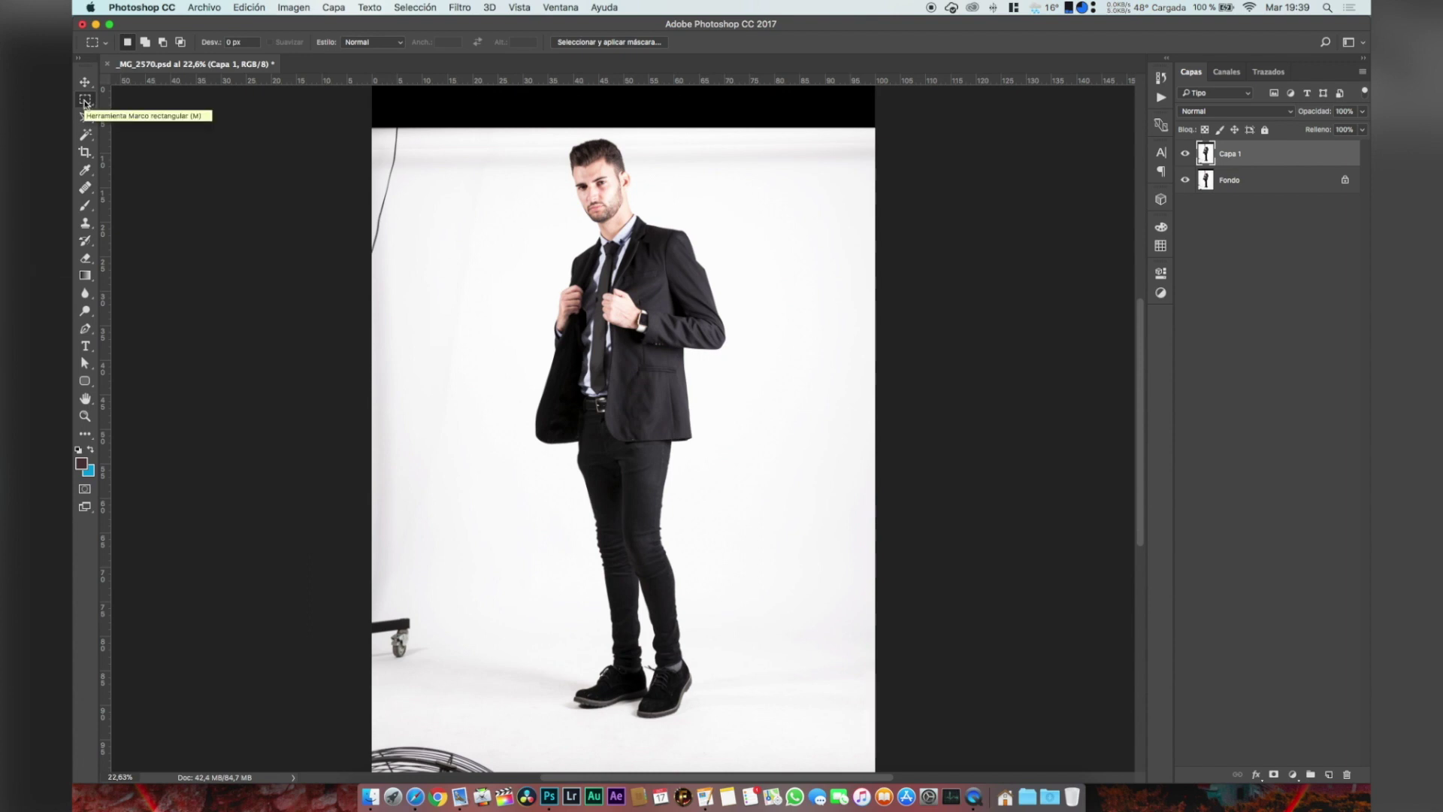
left_click_drag(888, 723, 357, 743)
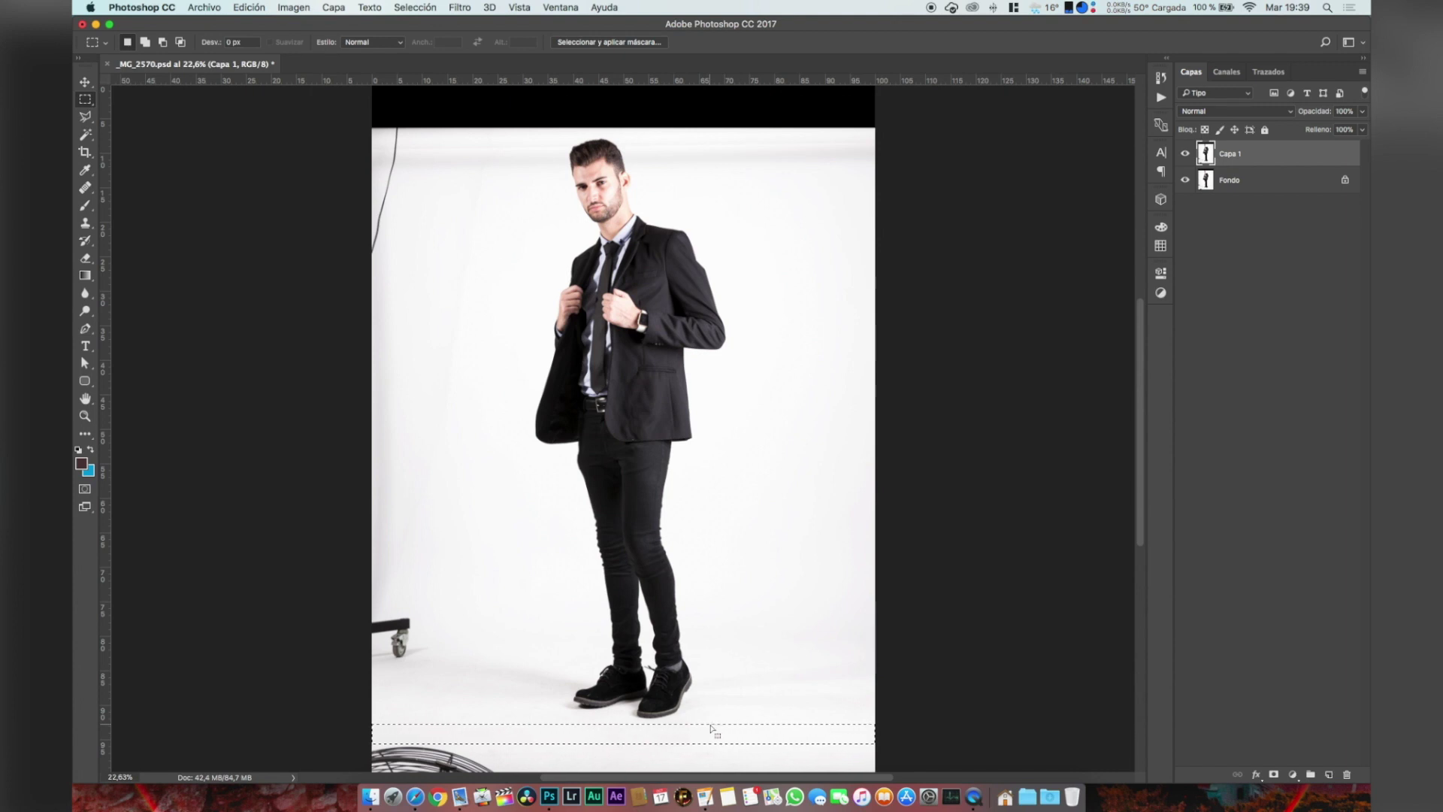
key("super+t")
left_click(249, 7)
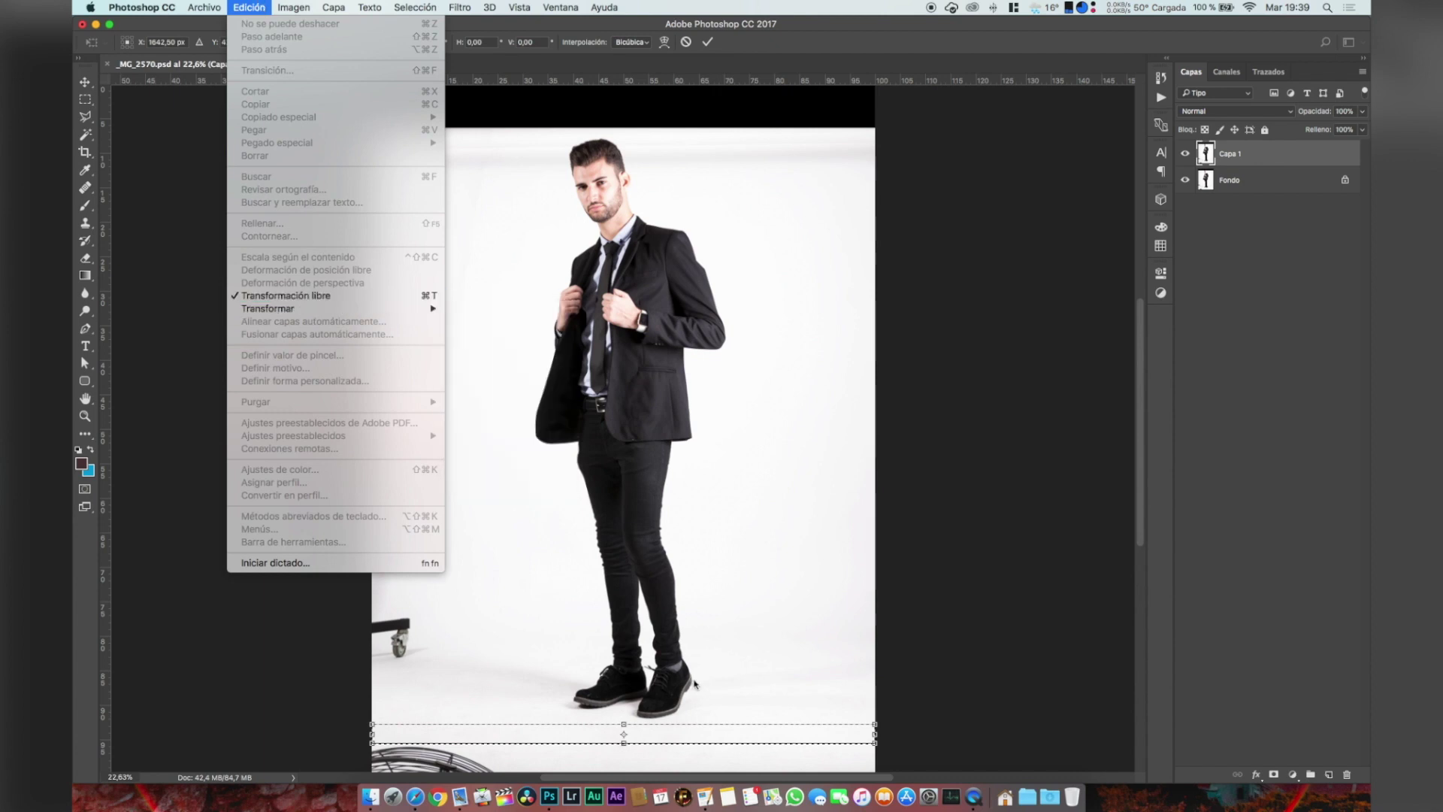
left_click(644, 743)
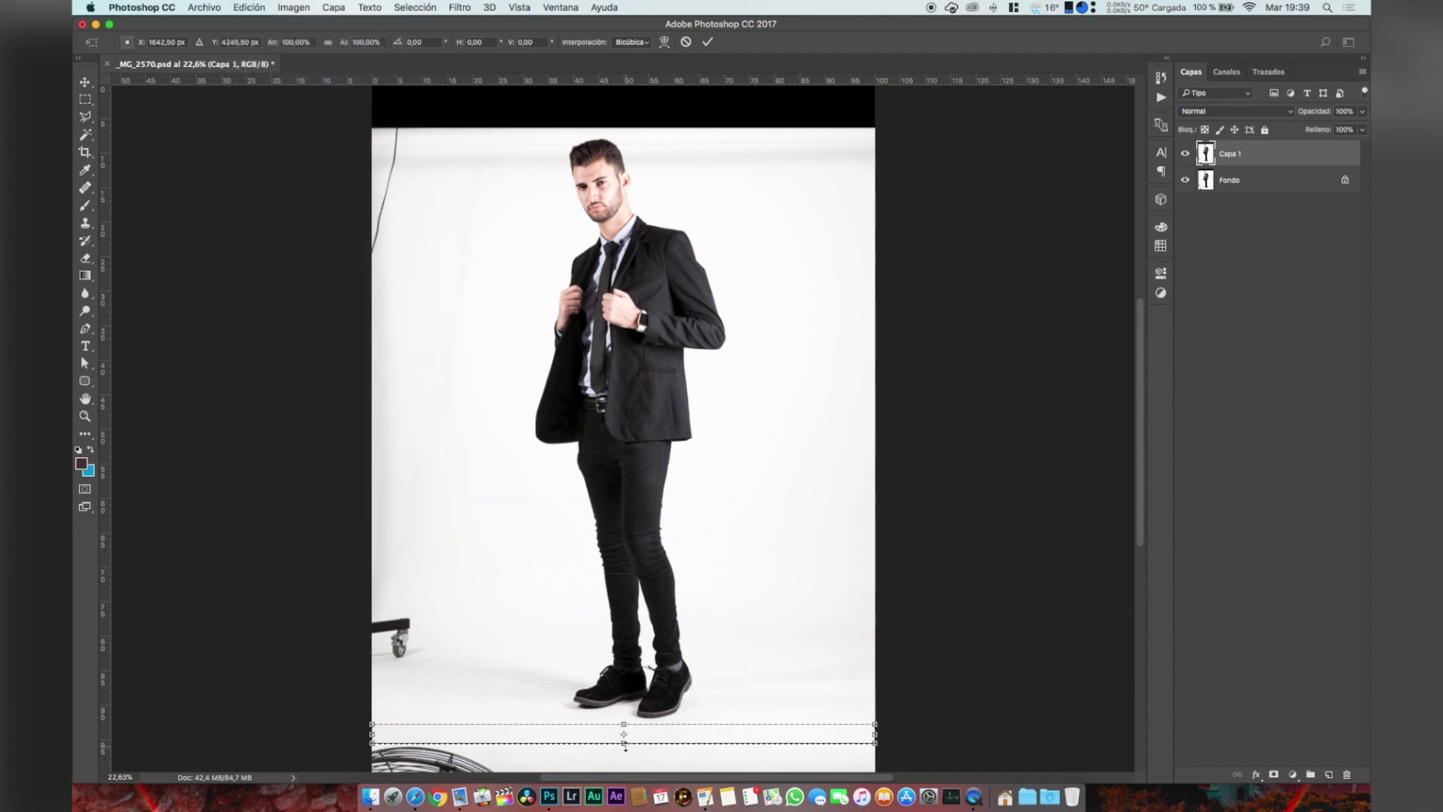
mouse_move(625, 746)
left_mouse_down()
mouse_move(625, 780)
mouse_move(628, 752)
left_mouse_up()
key("Return")
left_click(776, 700)
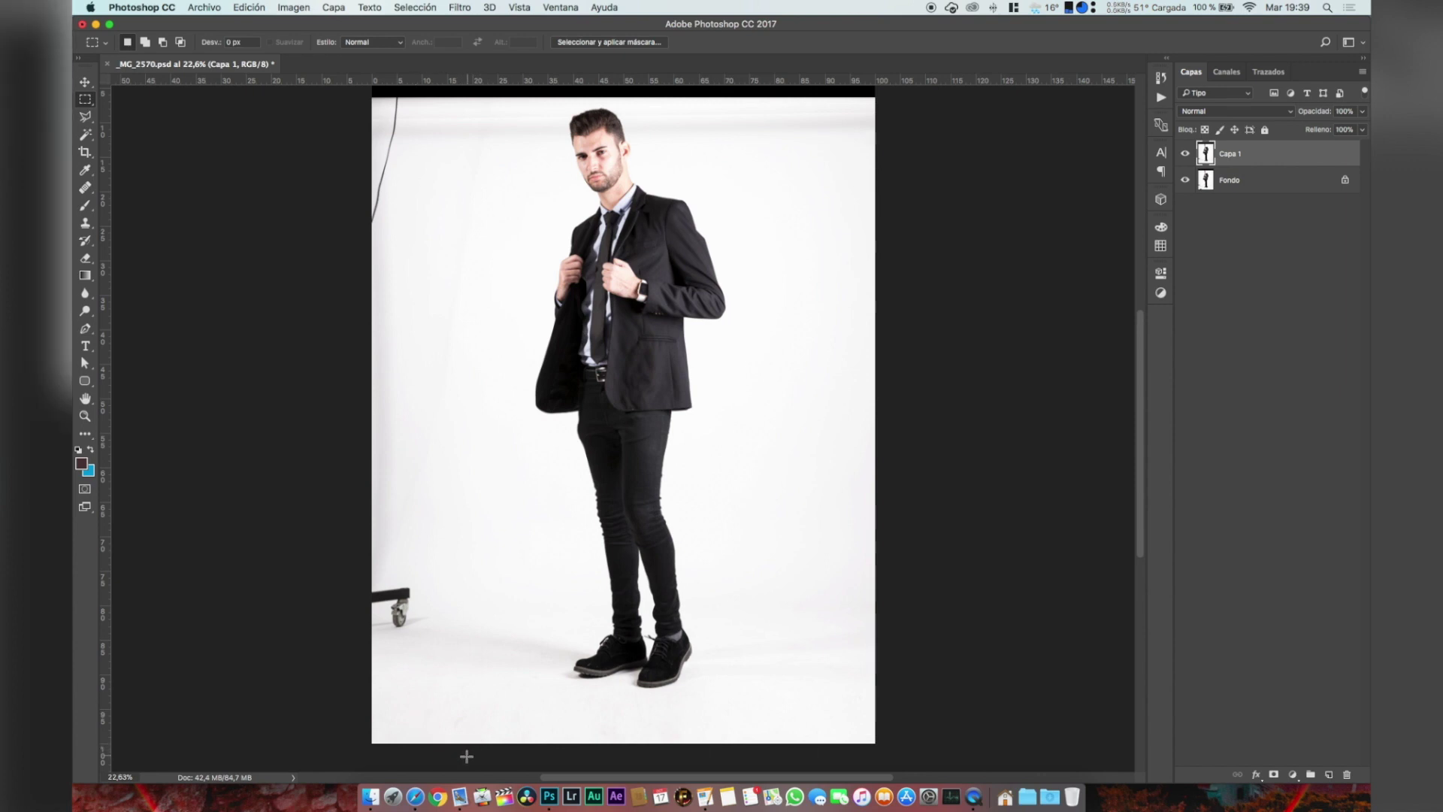
- Select a tall narrow strip of clean backdrop beside the stand and stretch it past the photo's left edge to cover the cable and stand
left_click_drag(466, 744, 429, 100)
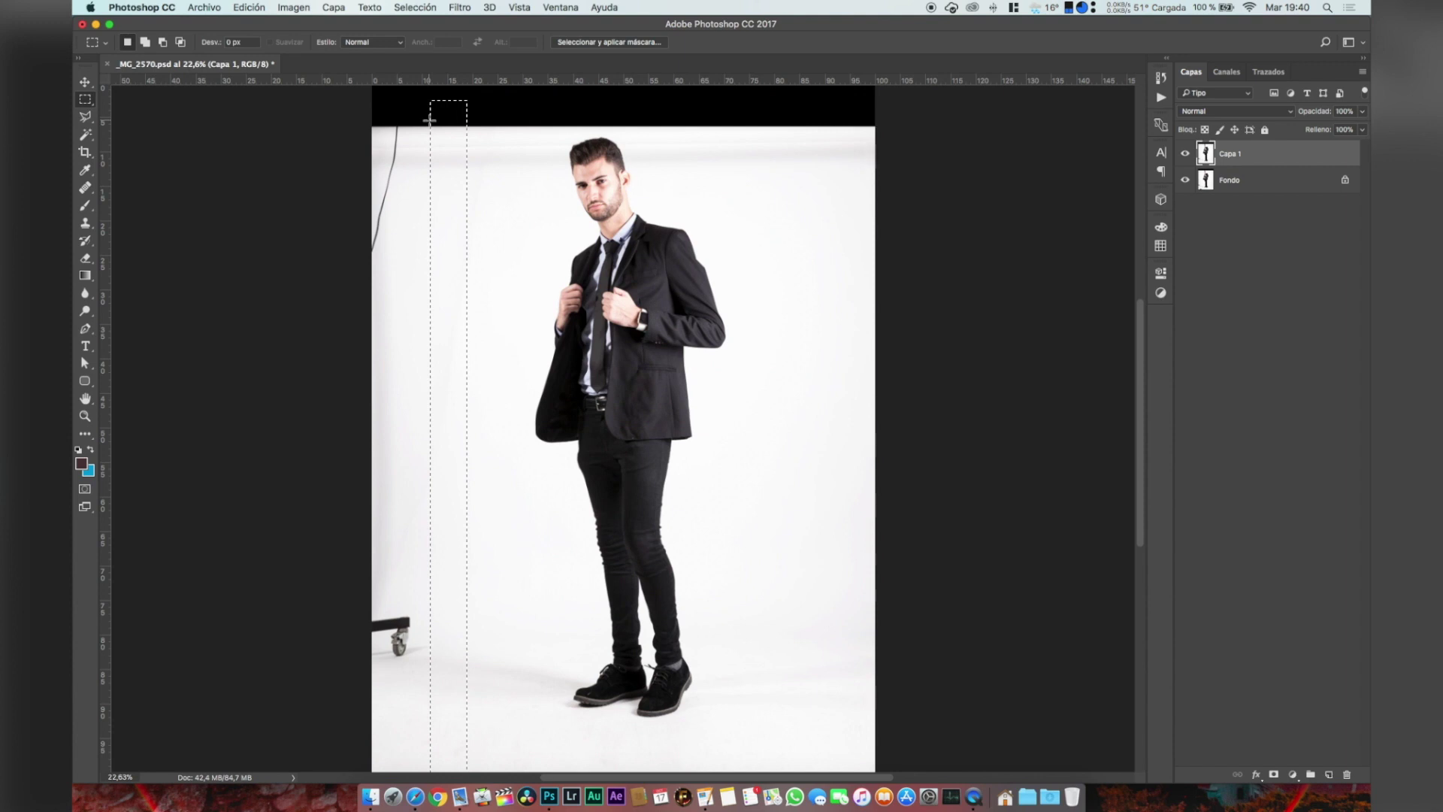
key("x")
key("t")
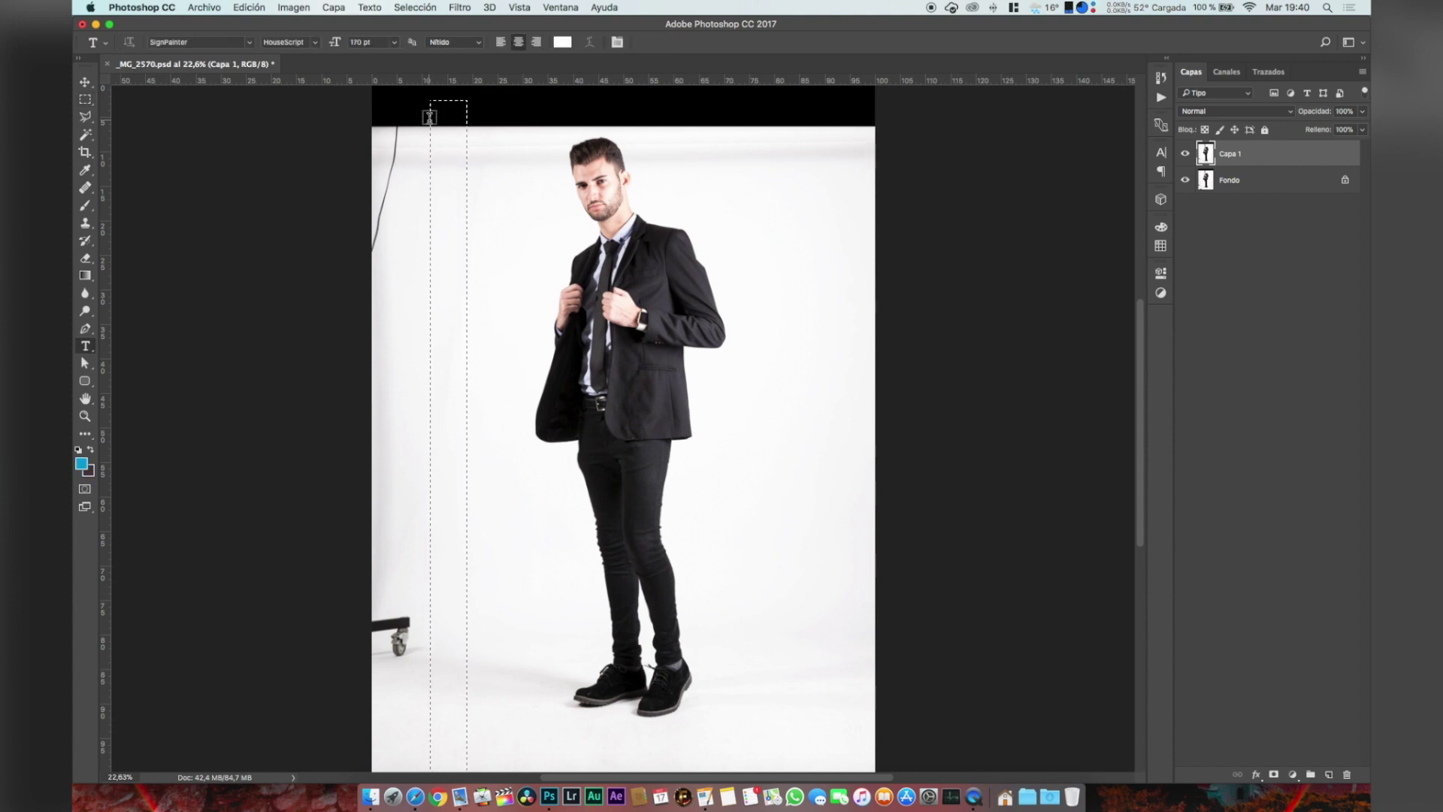
key("super+t")
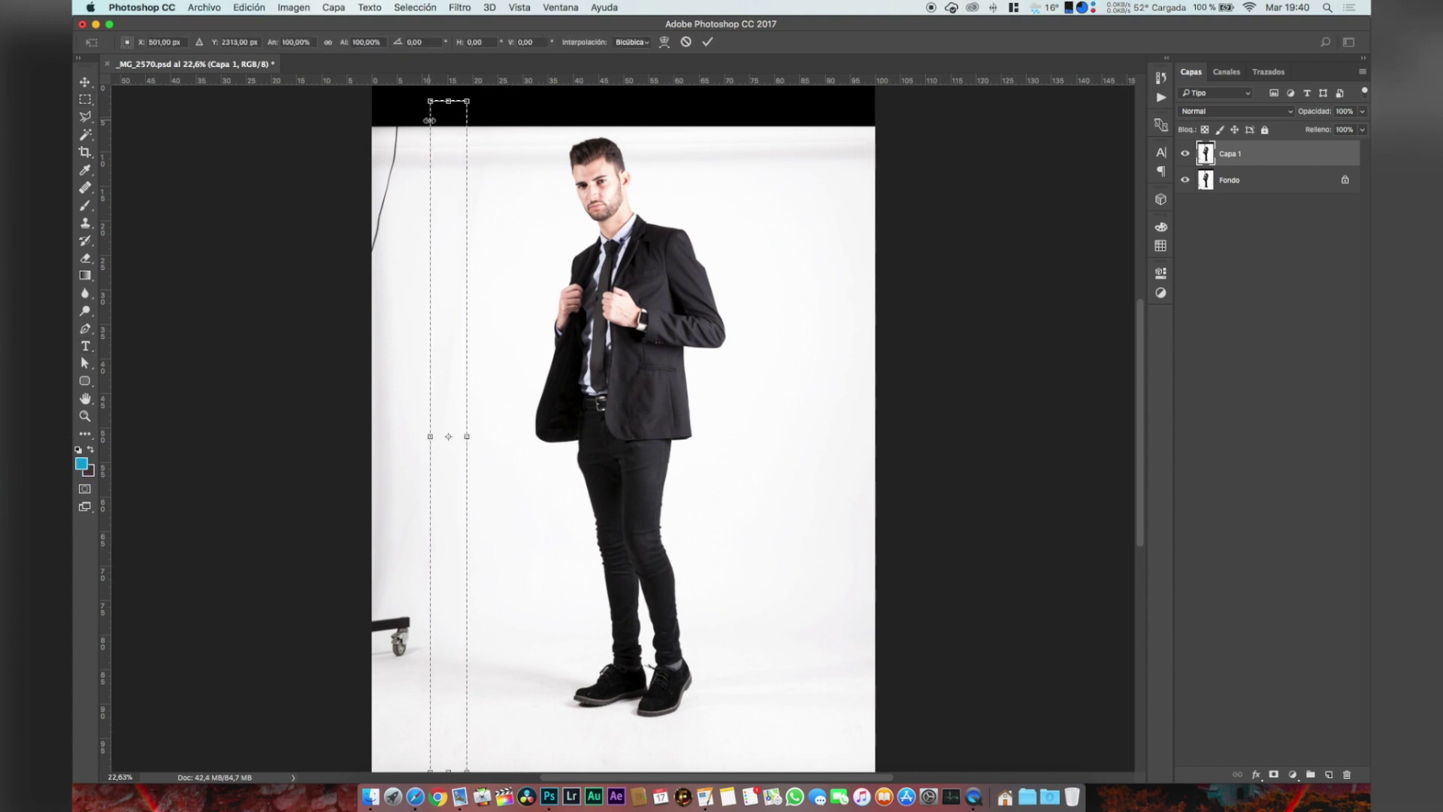
left_click_drag(429, 436, 361, 440)
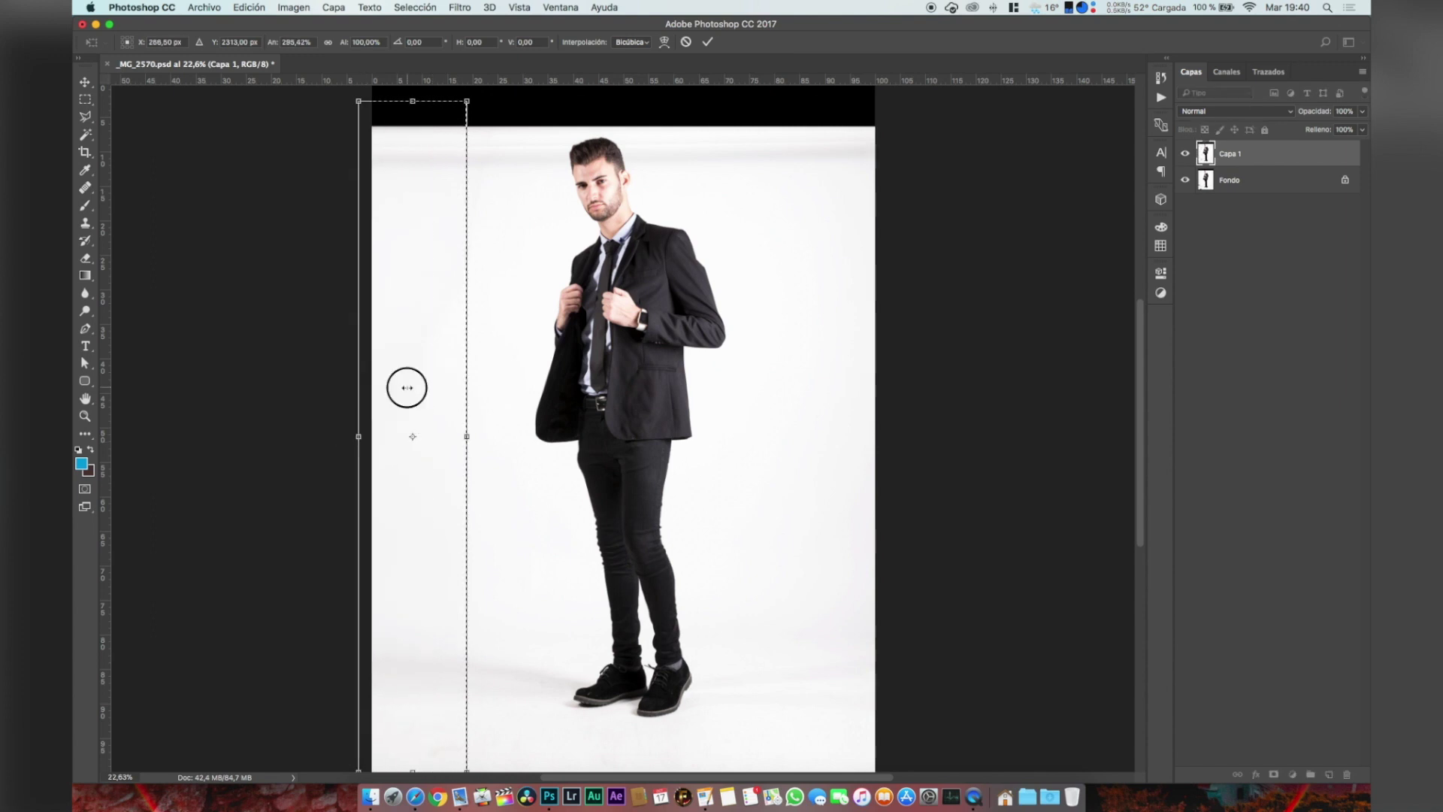
key("Return")
key("super+d")
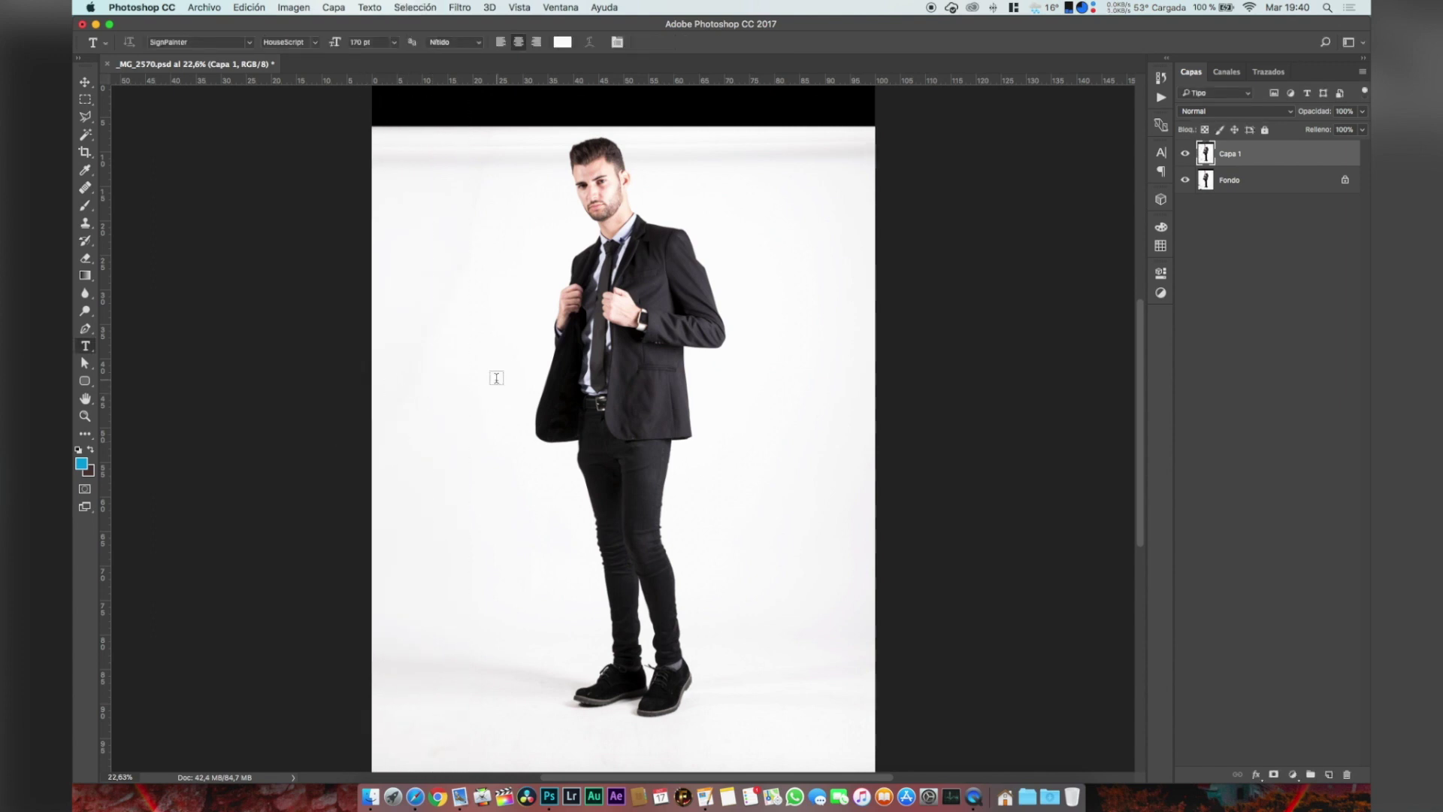
- Select a thin full-width strip of backdrop above the man's head and stretch it up to the photo's upper edge over the black band
scroll(496, 377, "up", 4)
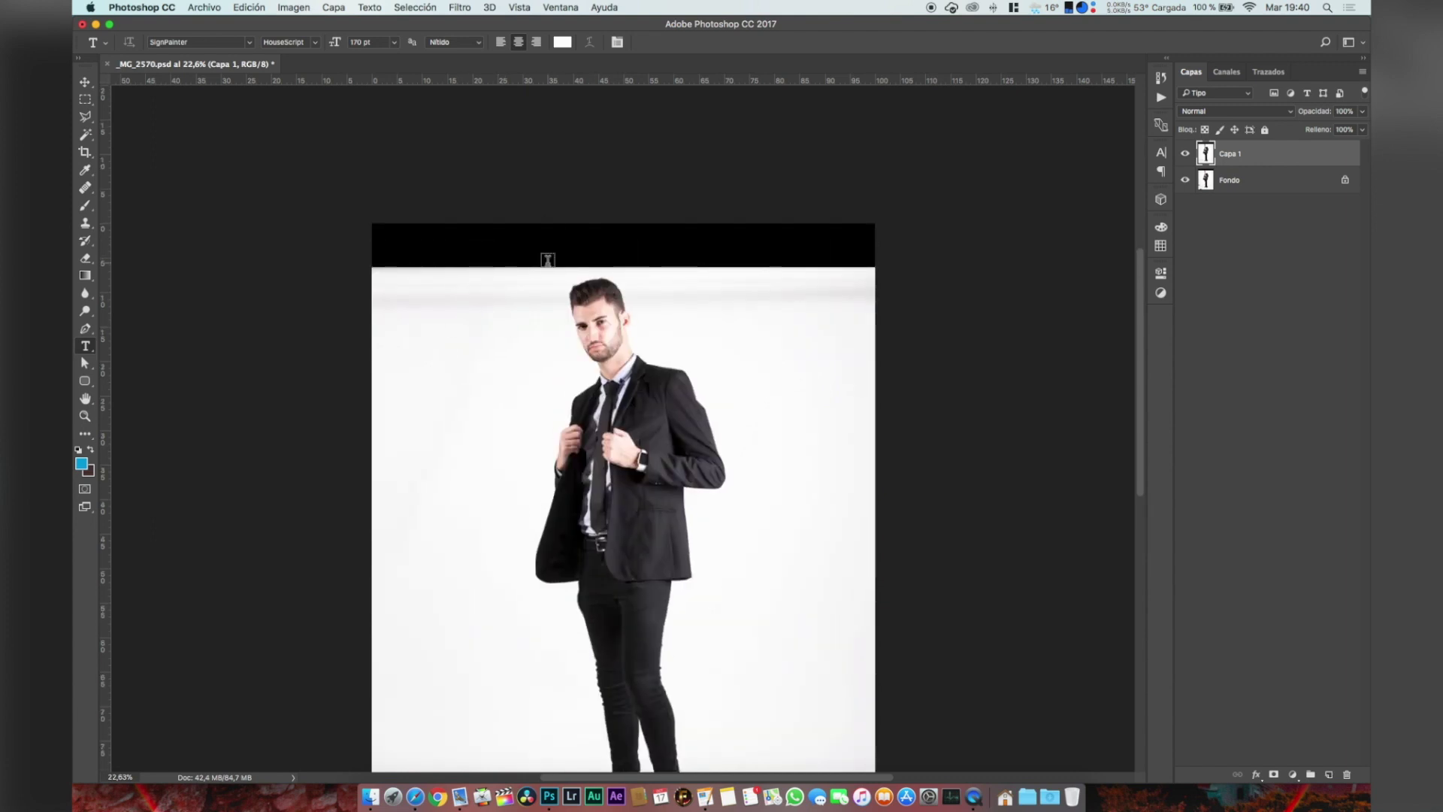
key("m")
left_click_drag(358, 271, 910, 264)
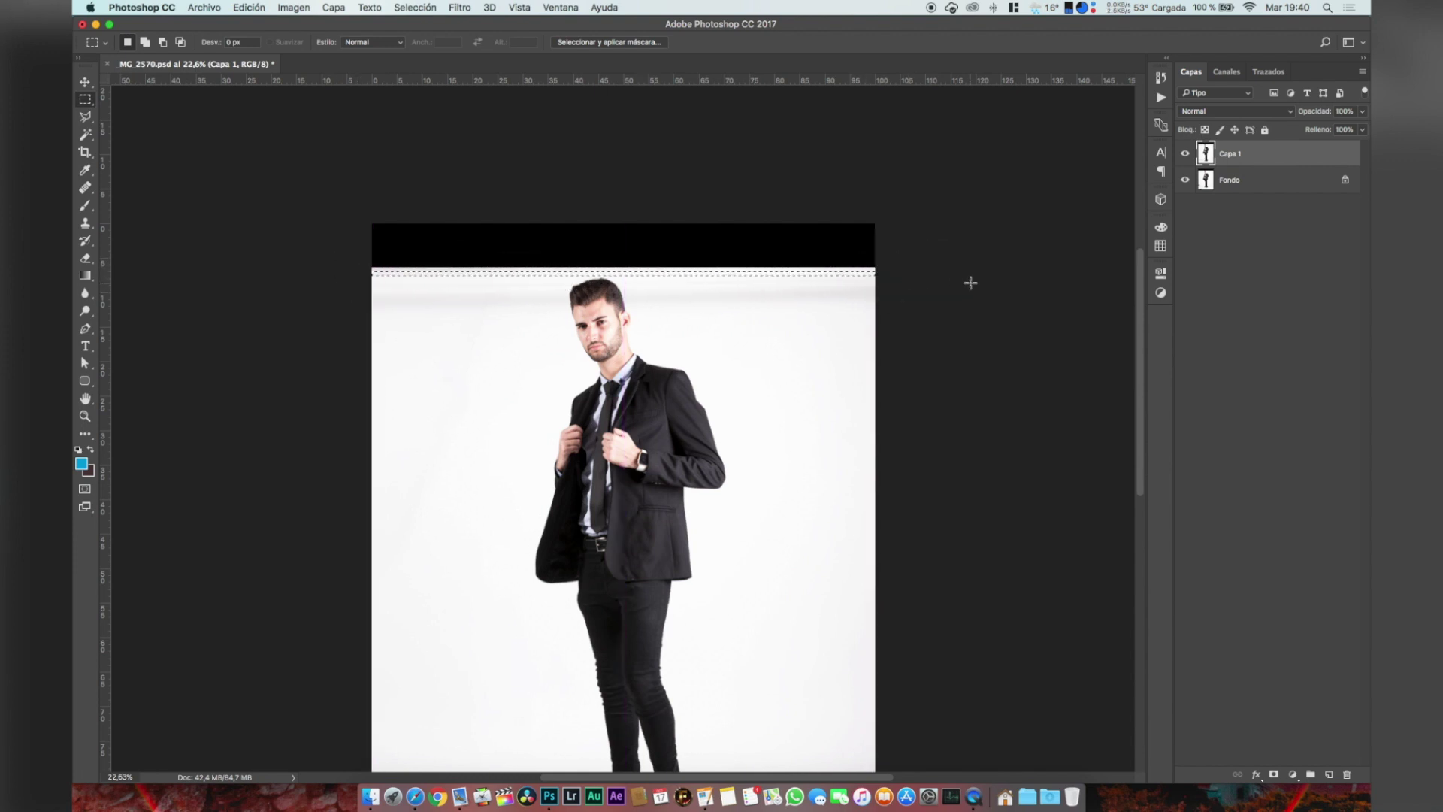
key("super+t")
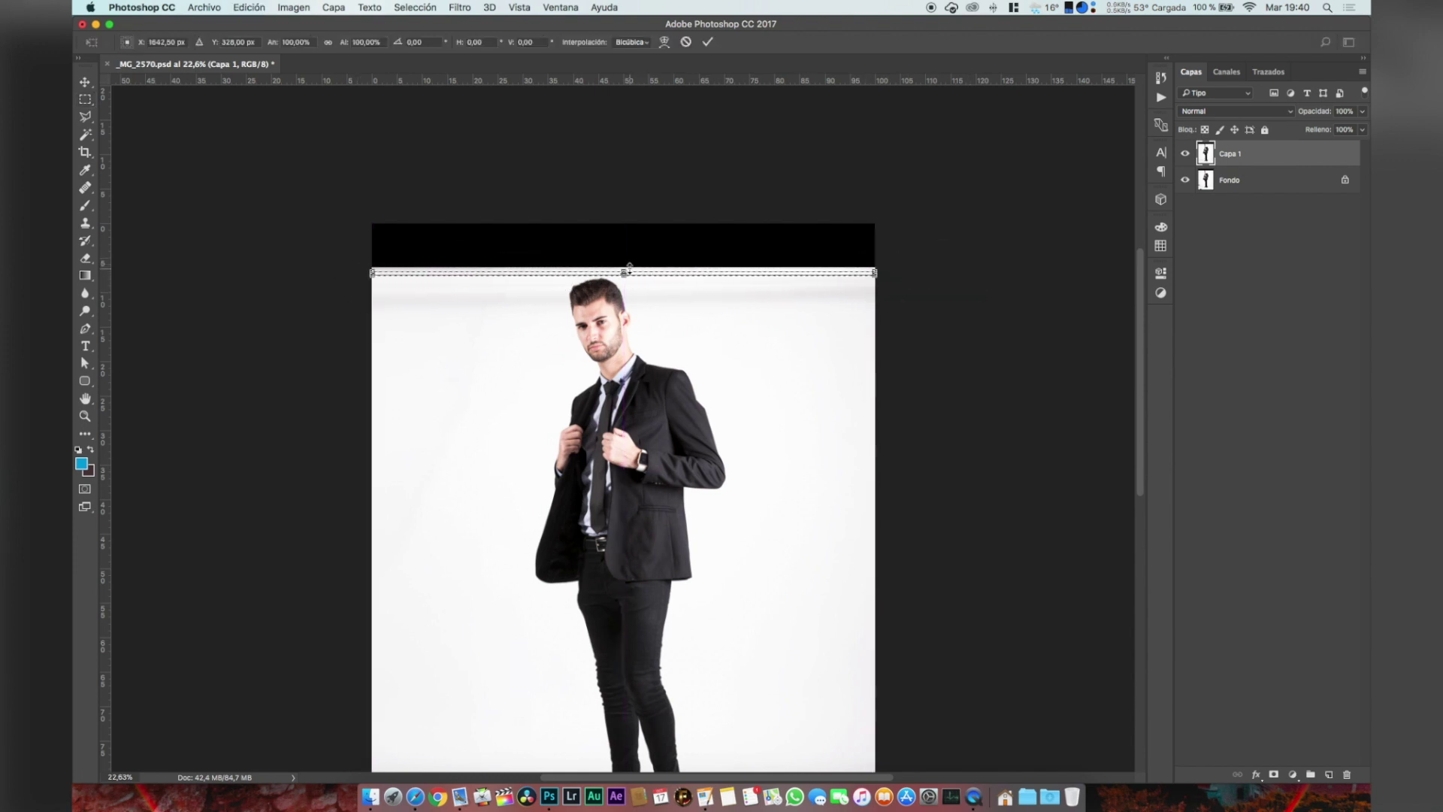
left_click_drag(624, 273, 633, 223)
key("Return")
key("super+d")
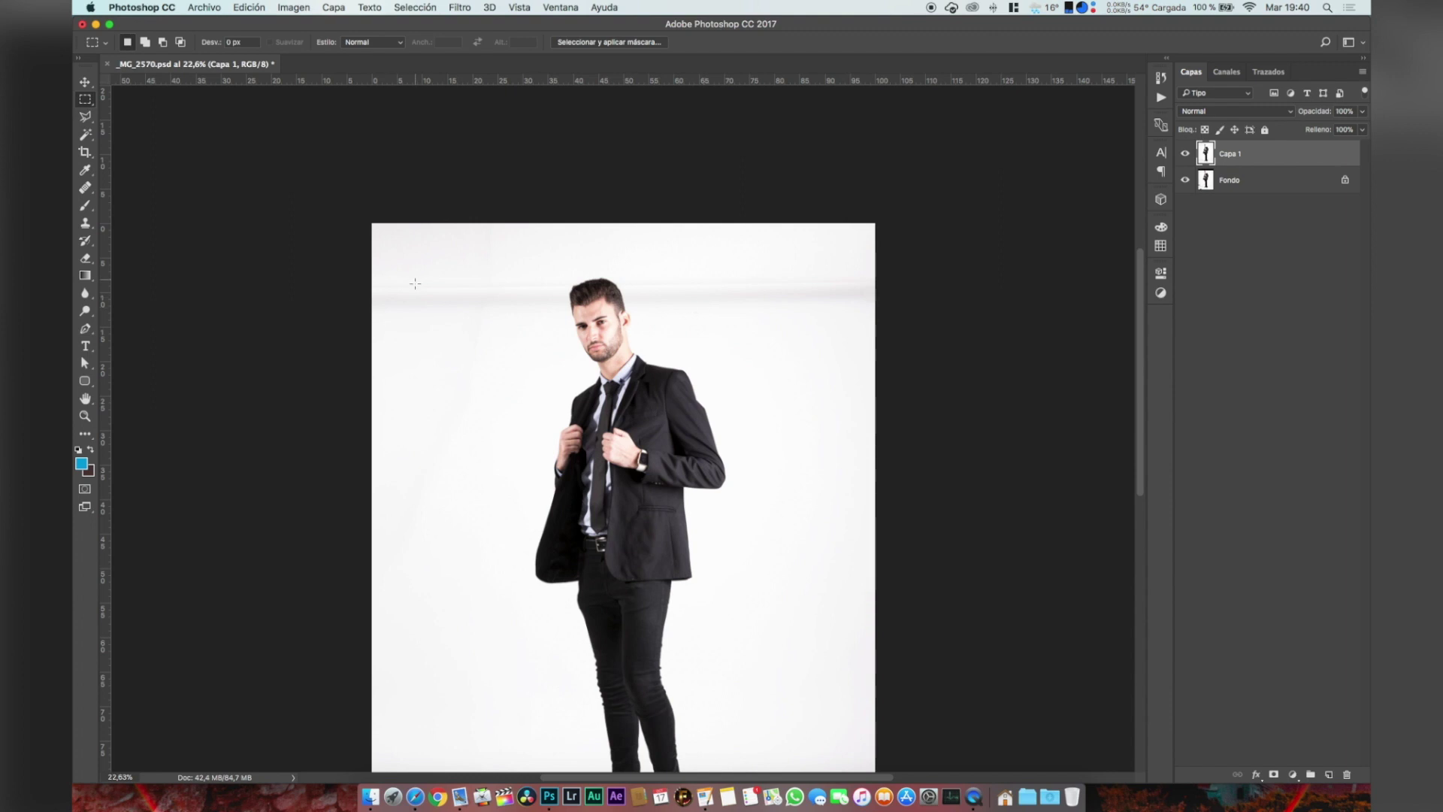
- Hide the Fondo layer and duplicate the Capa 1 layer
scroll(529, 276, "down", 3)
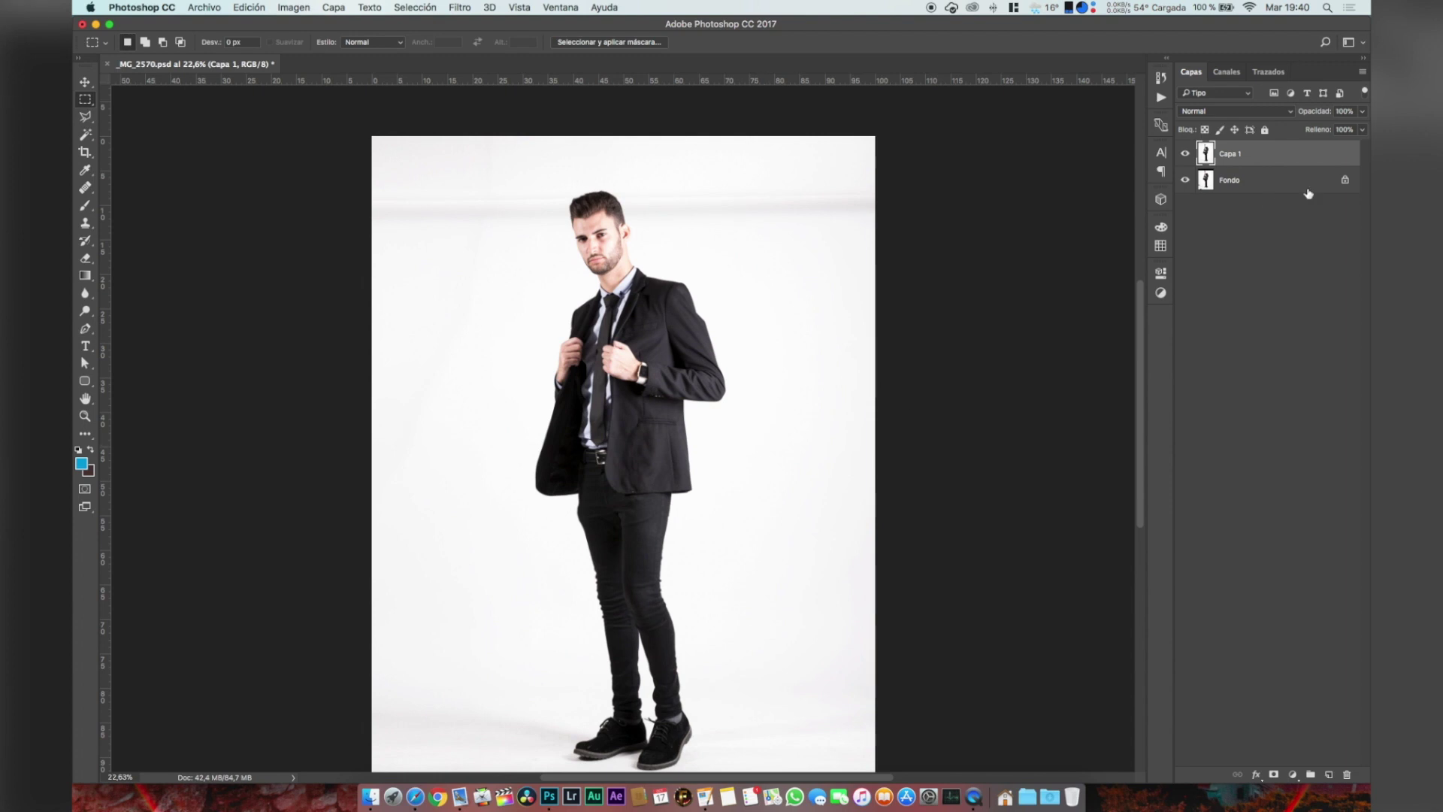
left_click(1182, 180)
key("super+j")
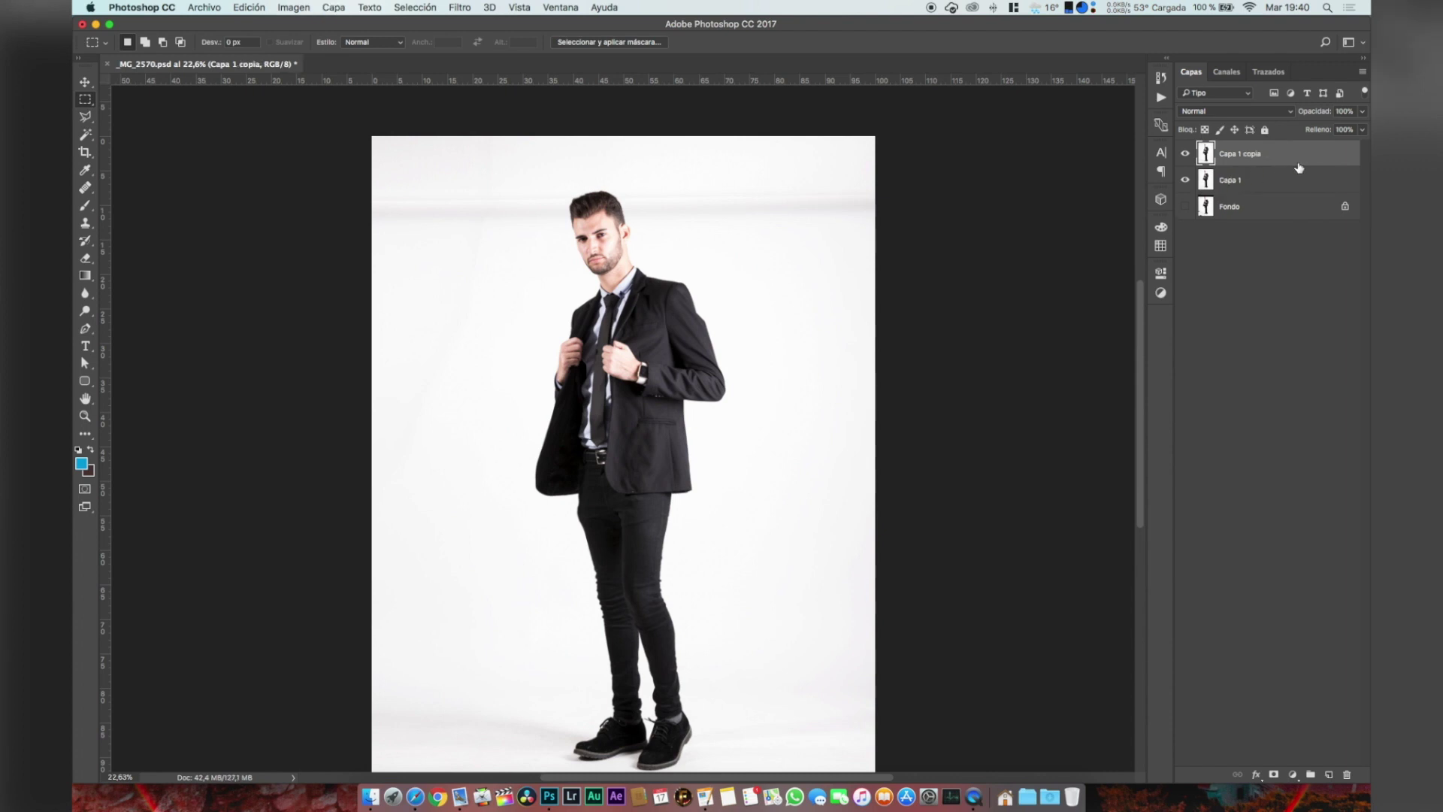
- Apply the Median noise filter to the Capa 1 copia layer with a radius of 32 pixels
left_click(292, 7)
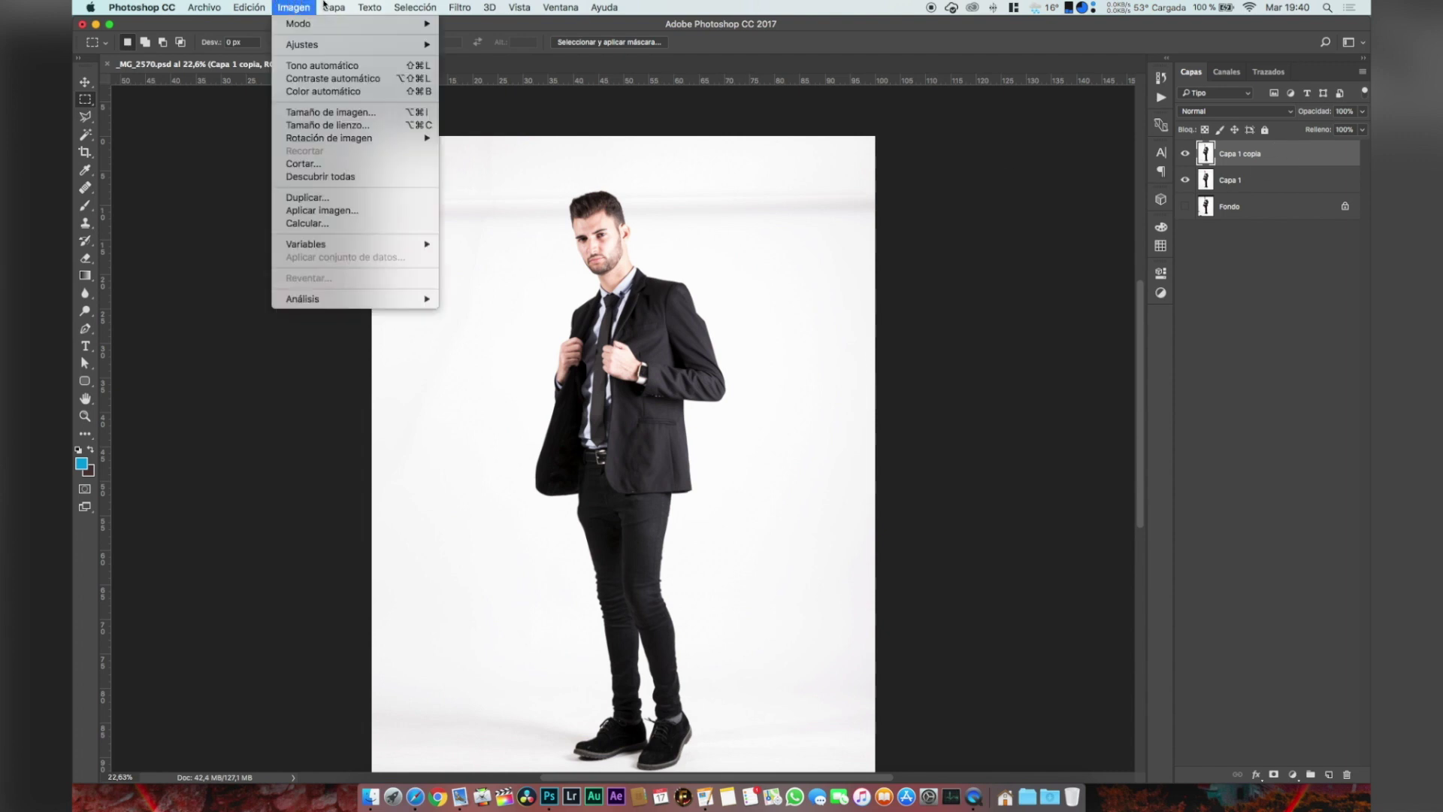
mouse_move(460, 7)
mouse_move(472, 258)
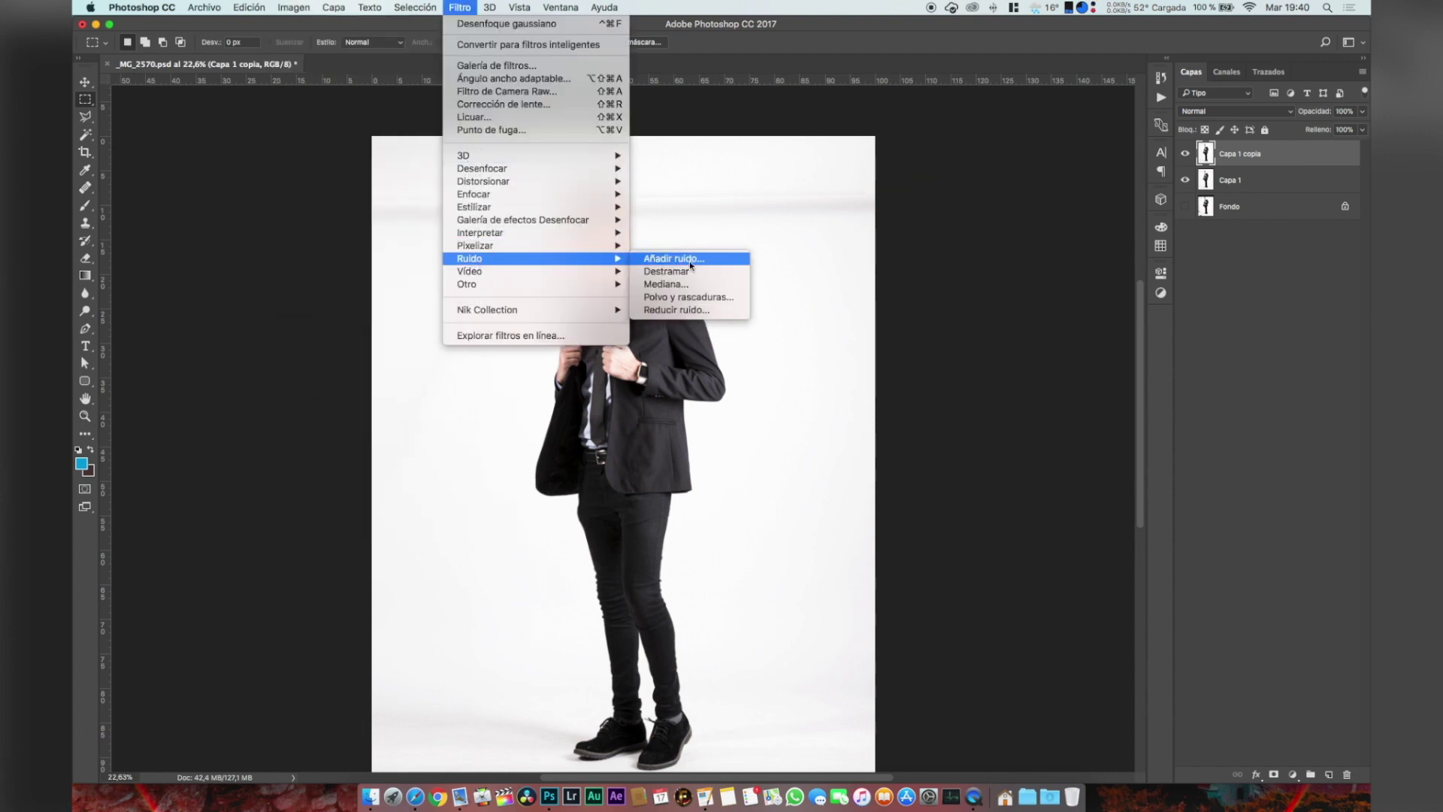
left_click(666, 284)
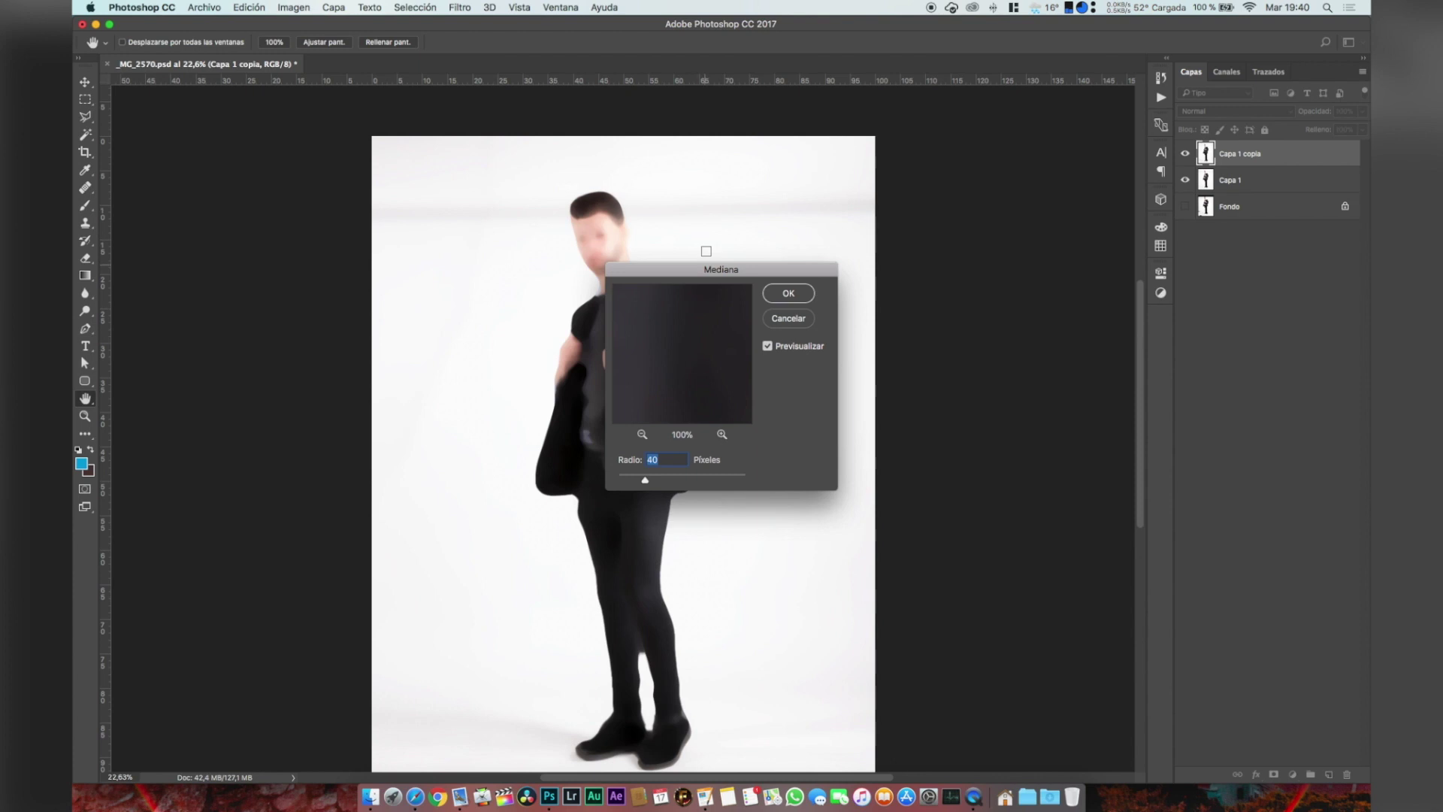
left_click_drag(727, 275, 976, 166)
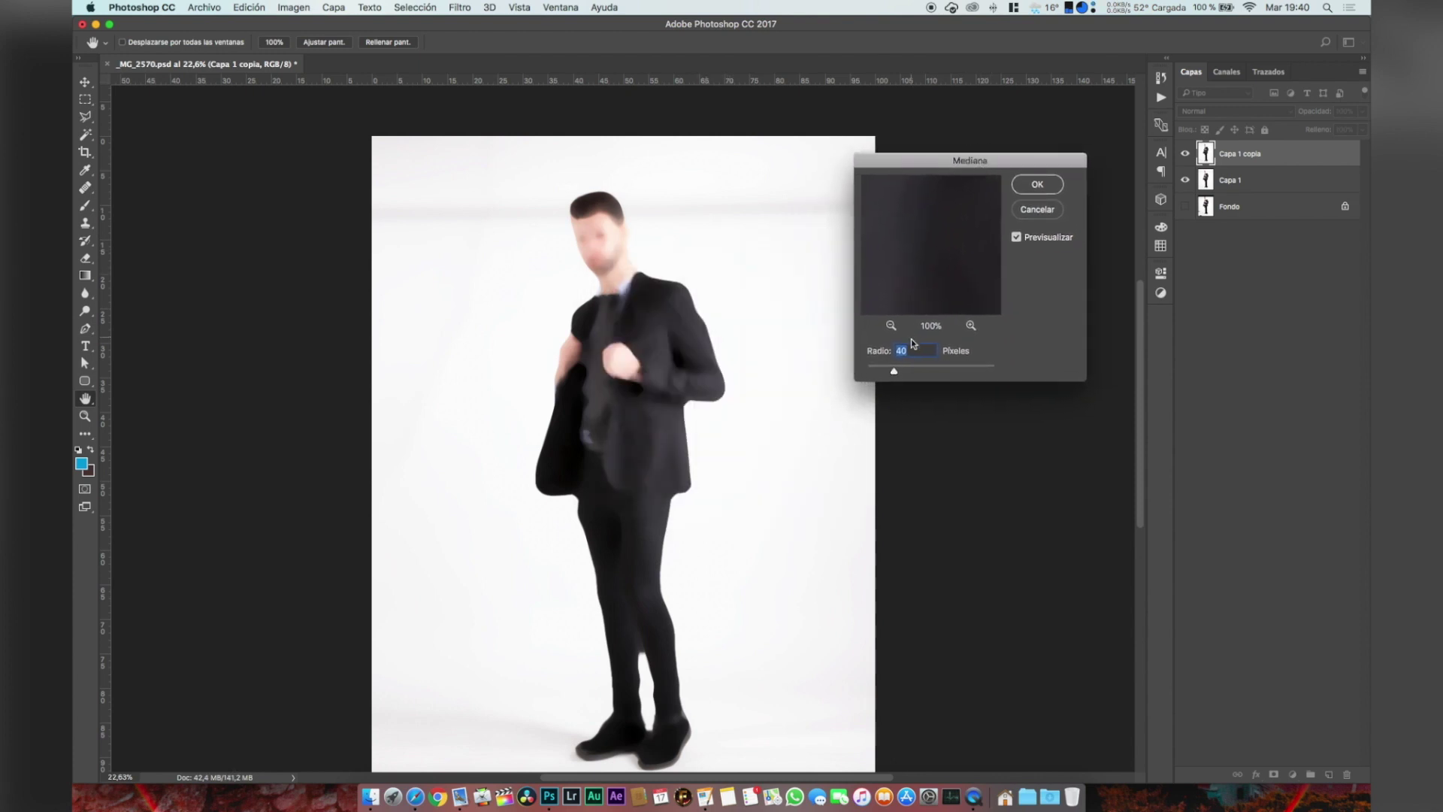
left_click_drag(894, 366, 888, 376)
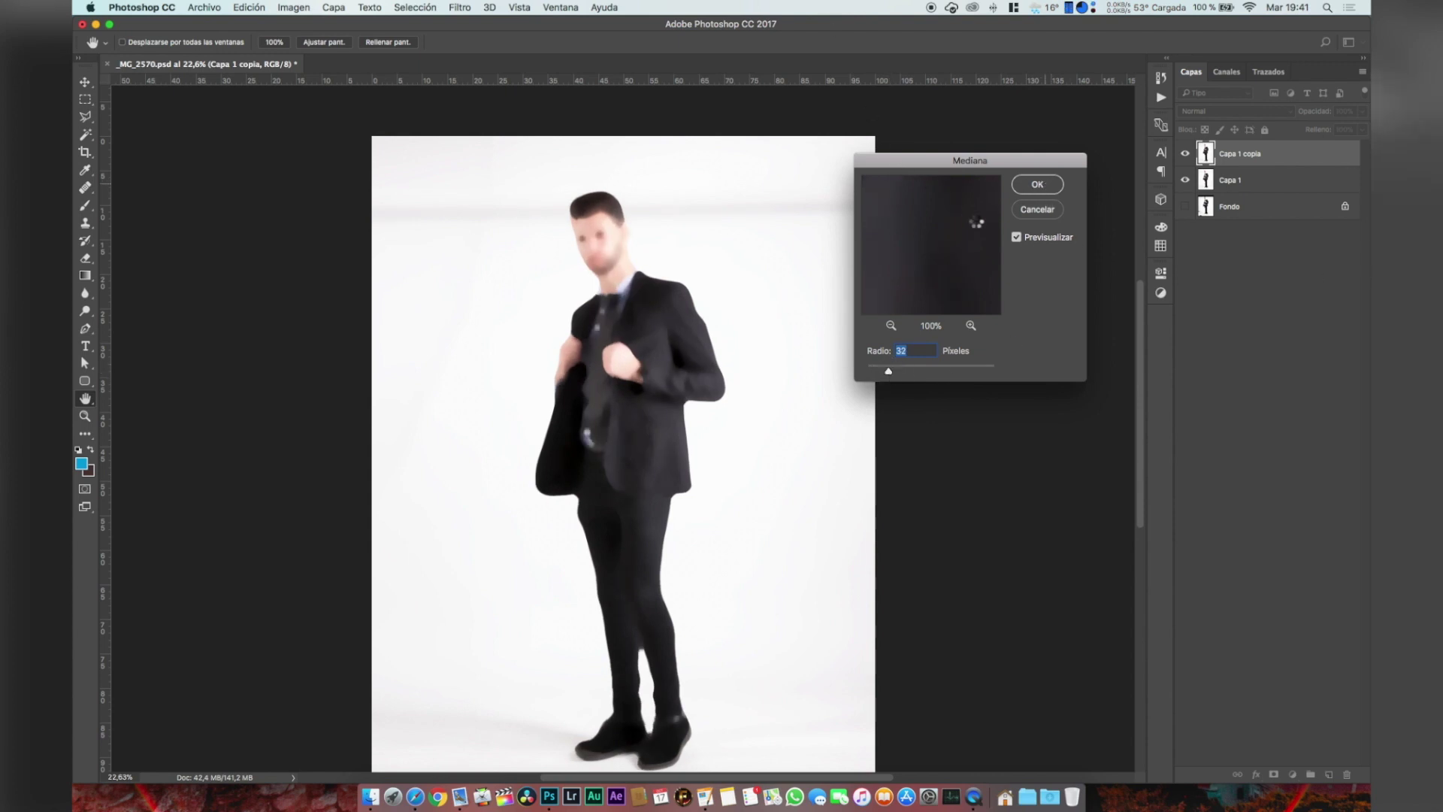
key("Return")
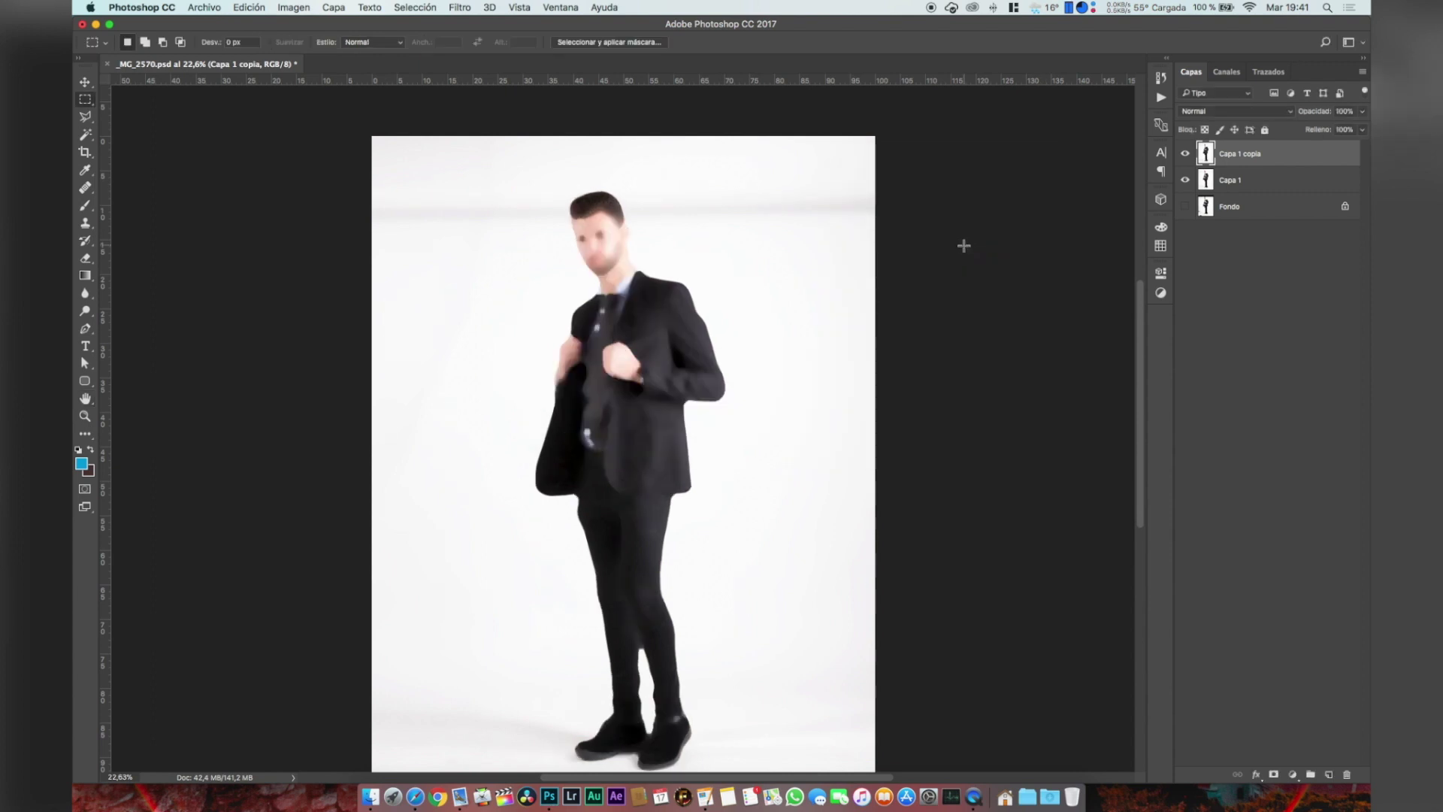
- Apply a Gaussian Blur with a radius of 3.5 pixels to the Capa 1 copia layer
left_click(460, 8)
mouse_move(571, 168)
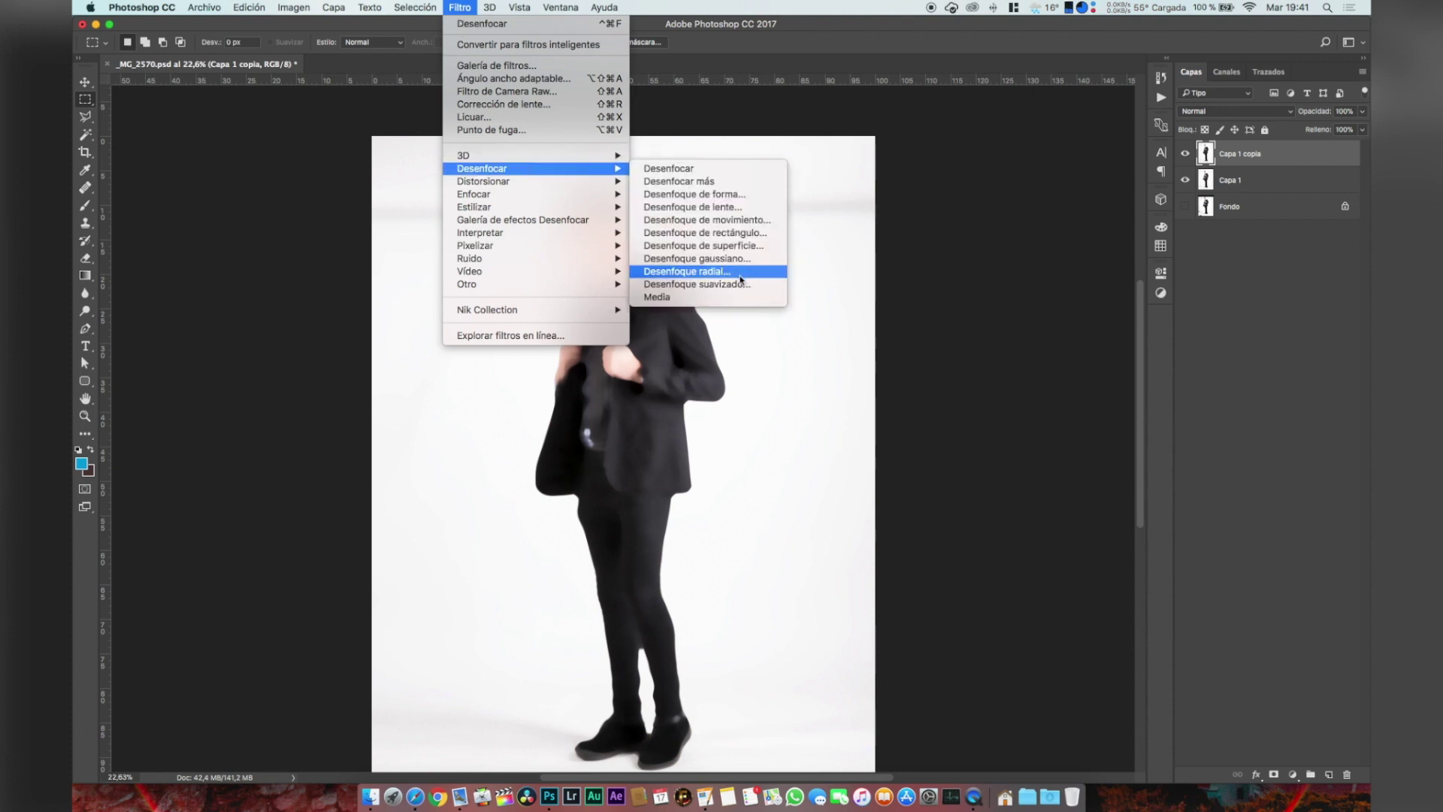
left_click(746, 258)
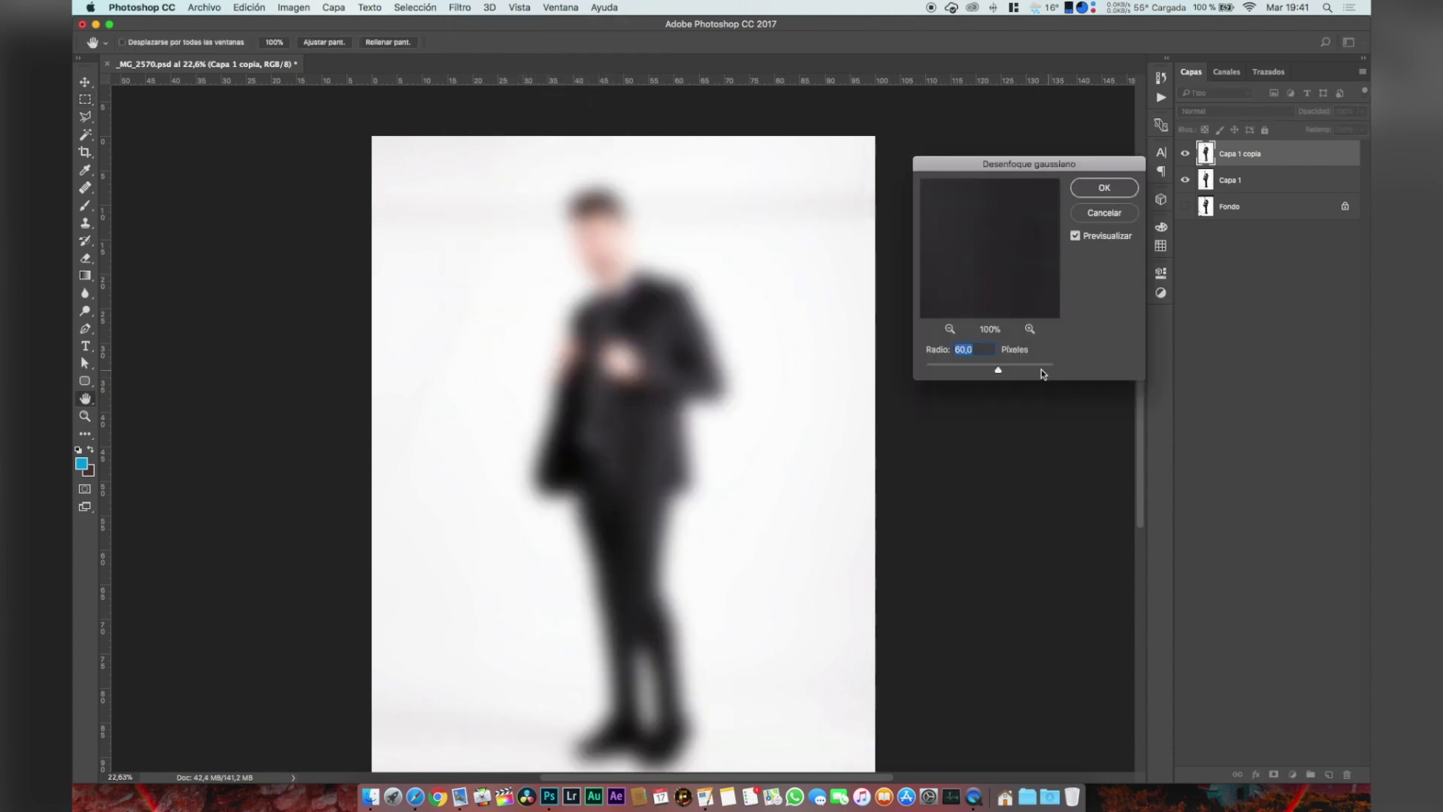
left_click_drag(998, 370, 950, 372)
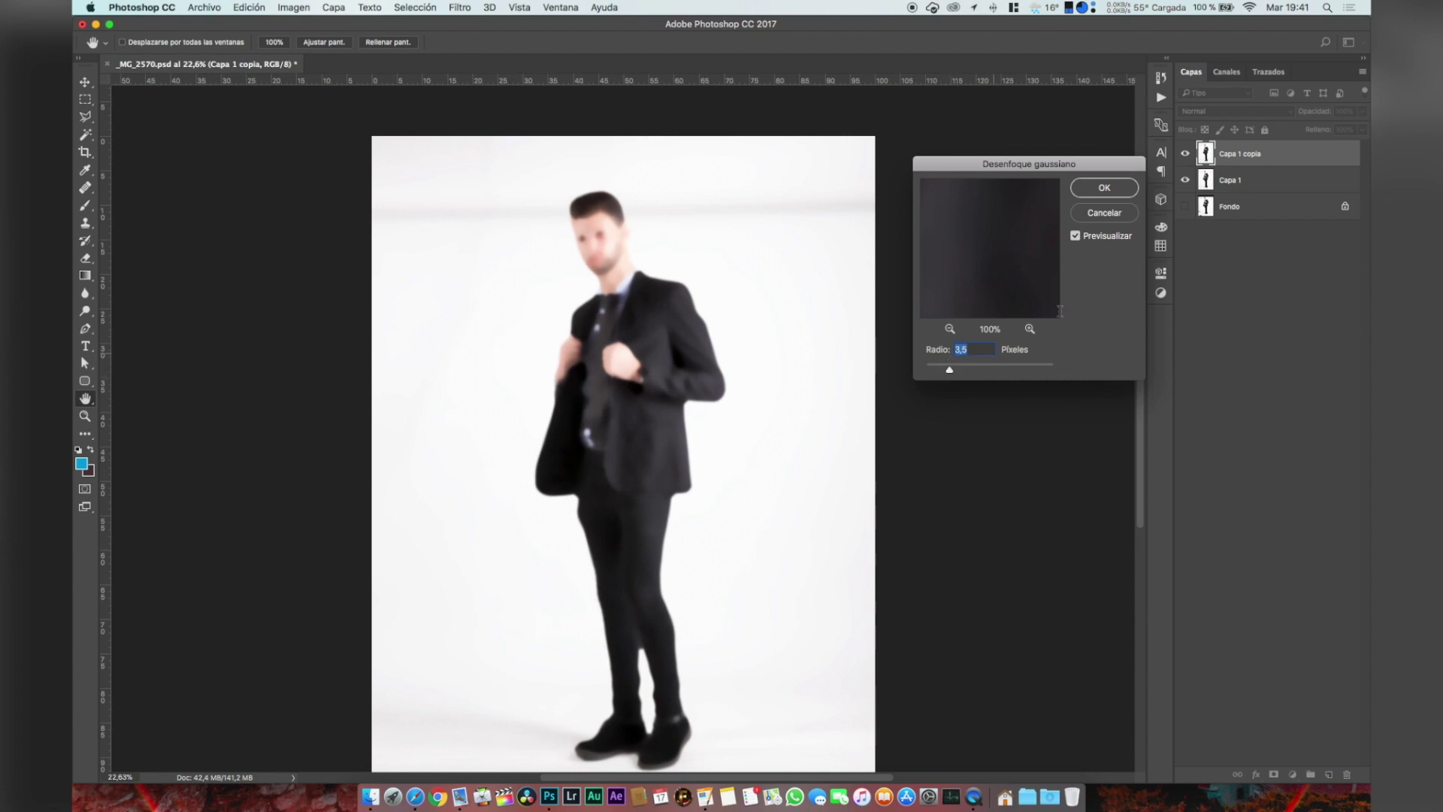
left_click(1133, 192)
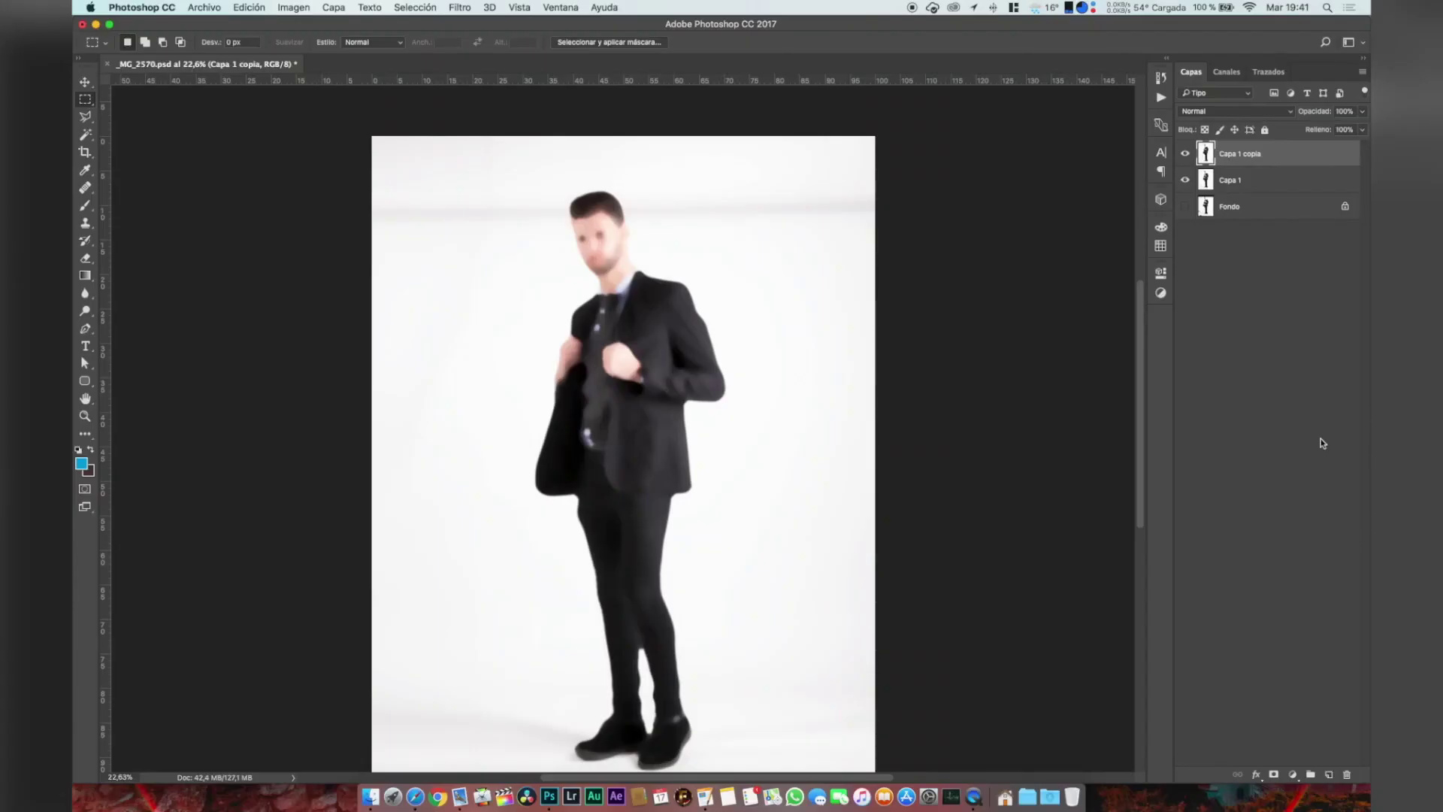
- Add a layer mask to the Capa 1 copia layer and invert it to black
left_click(1273, 774)
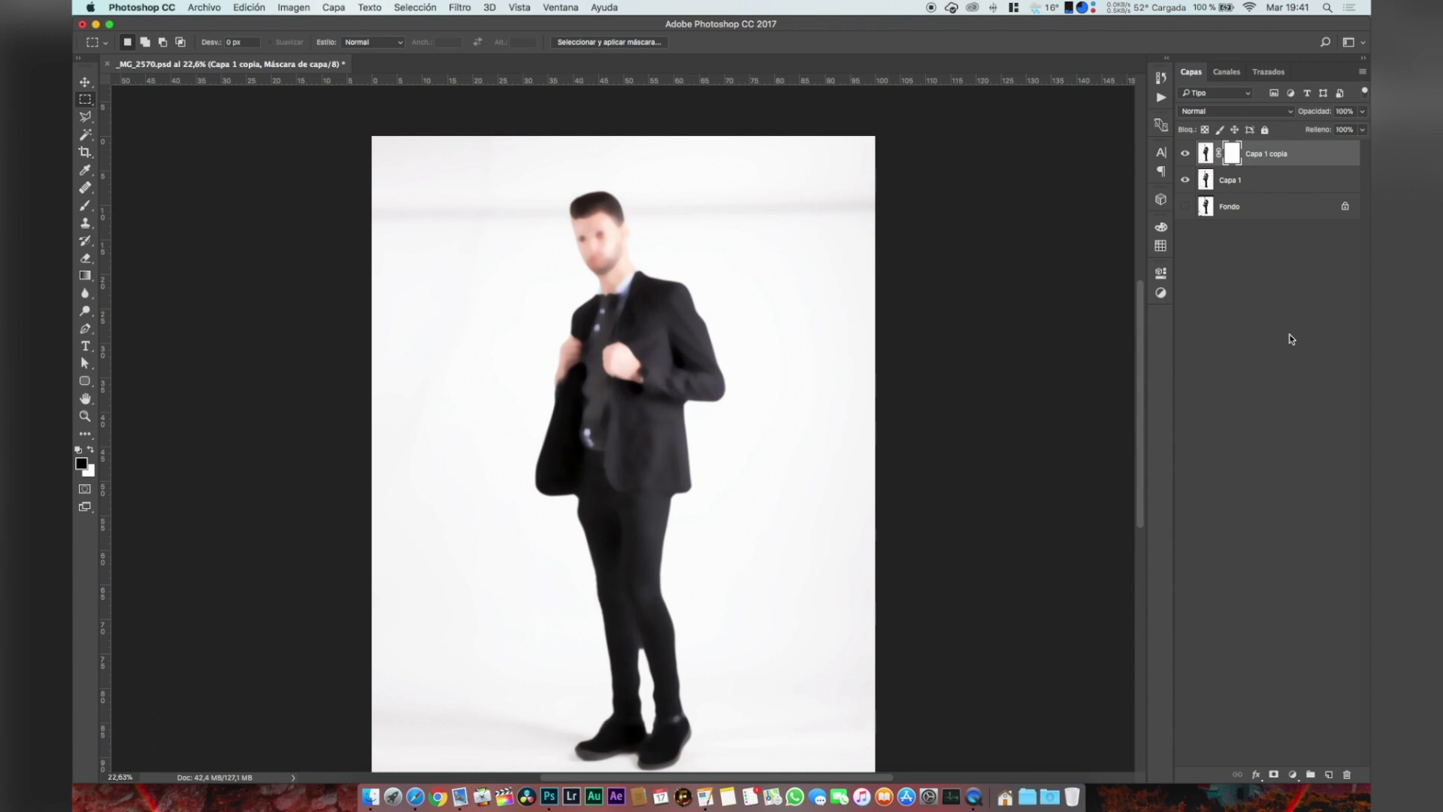
key("super+i")
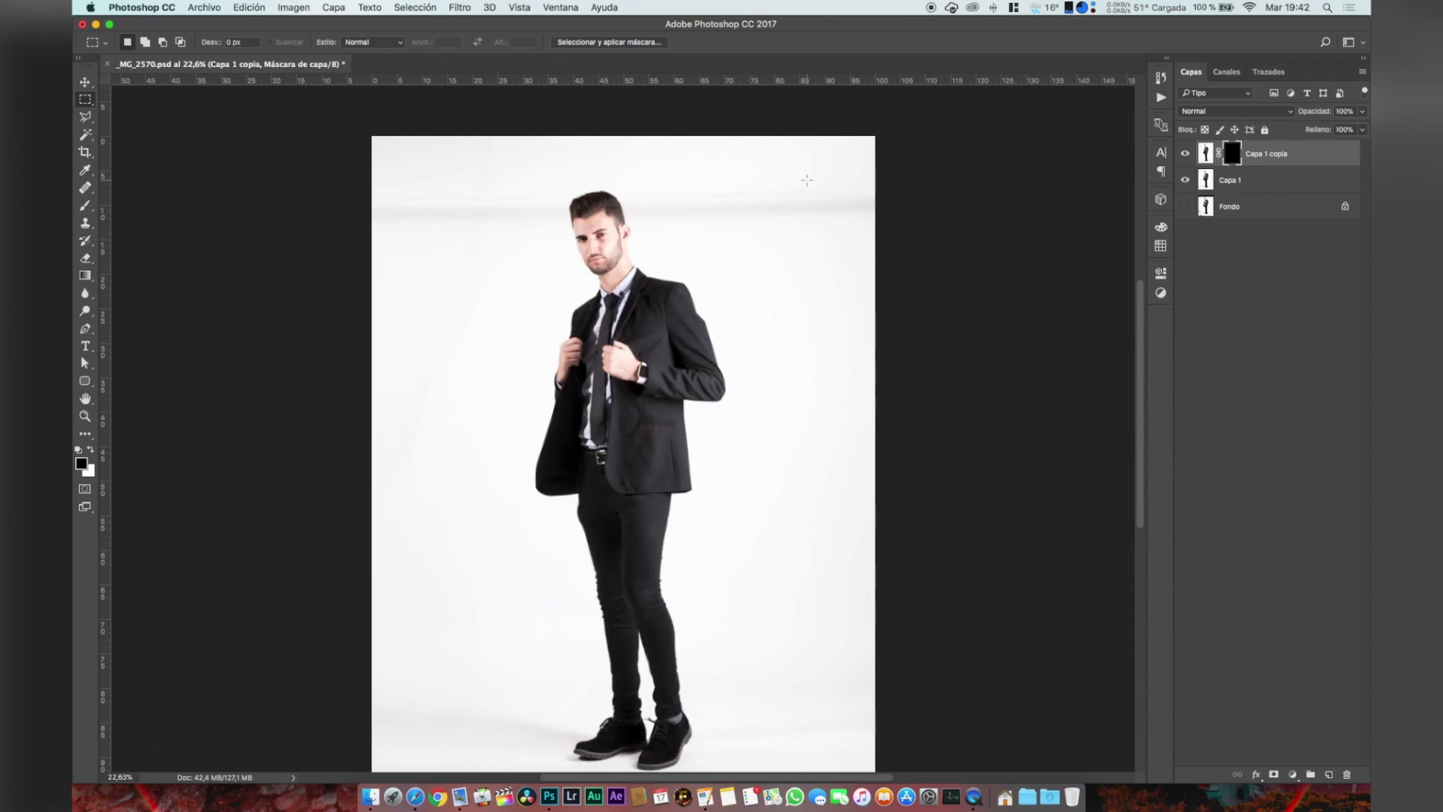
- Paint white on the Capa 1 copia mask with a soft 408 px brush over the backdrop surrounding the man
key("b")
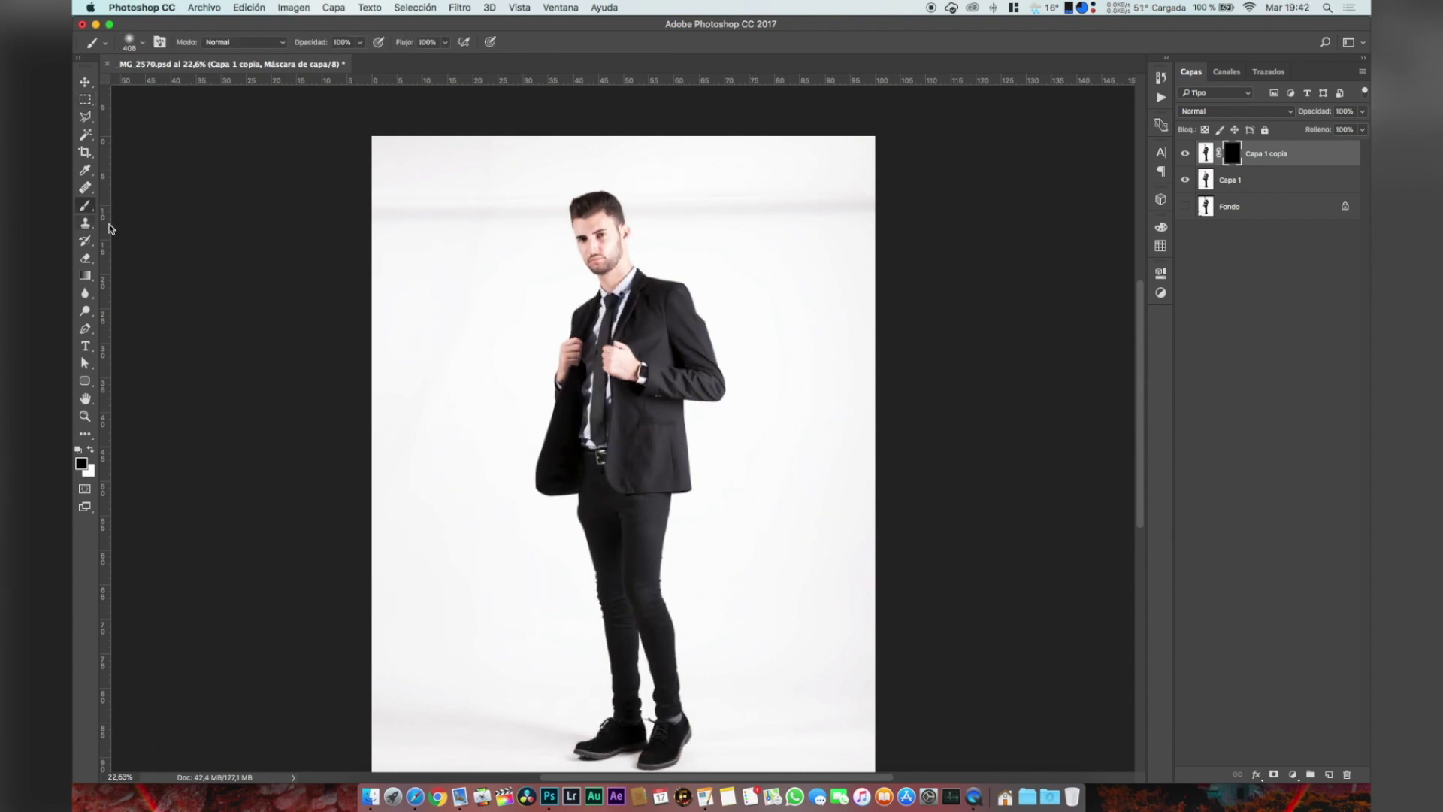
key("x")
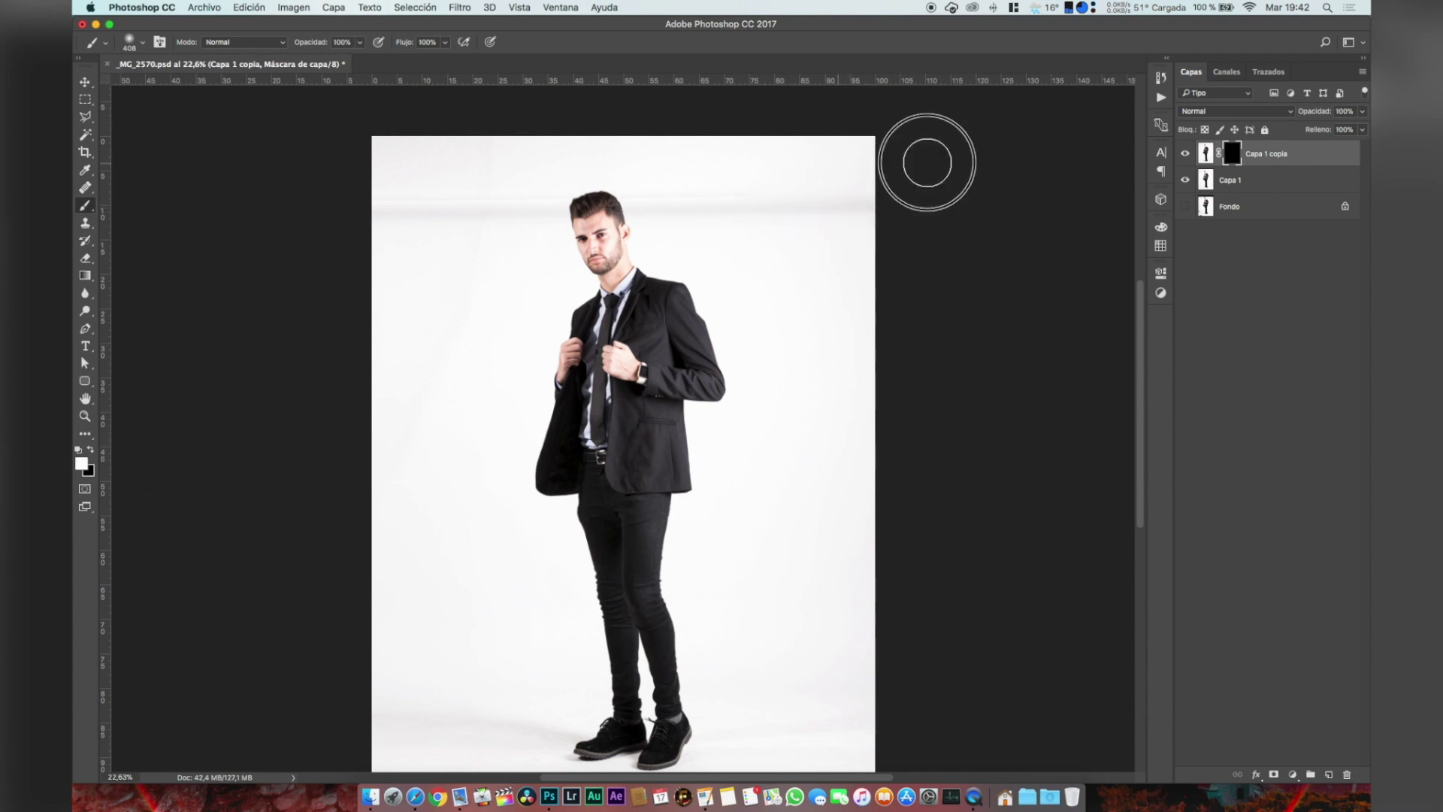
mouse_move(866, 326)
left_mouse_down()
mouse_move(857, 391)
mouse_move(780, 361)
mouse_move(774, 177)
mouse_move(799, 196)
mouse_move(734, 216)
left_mouse_up()
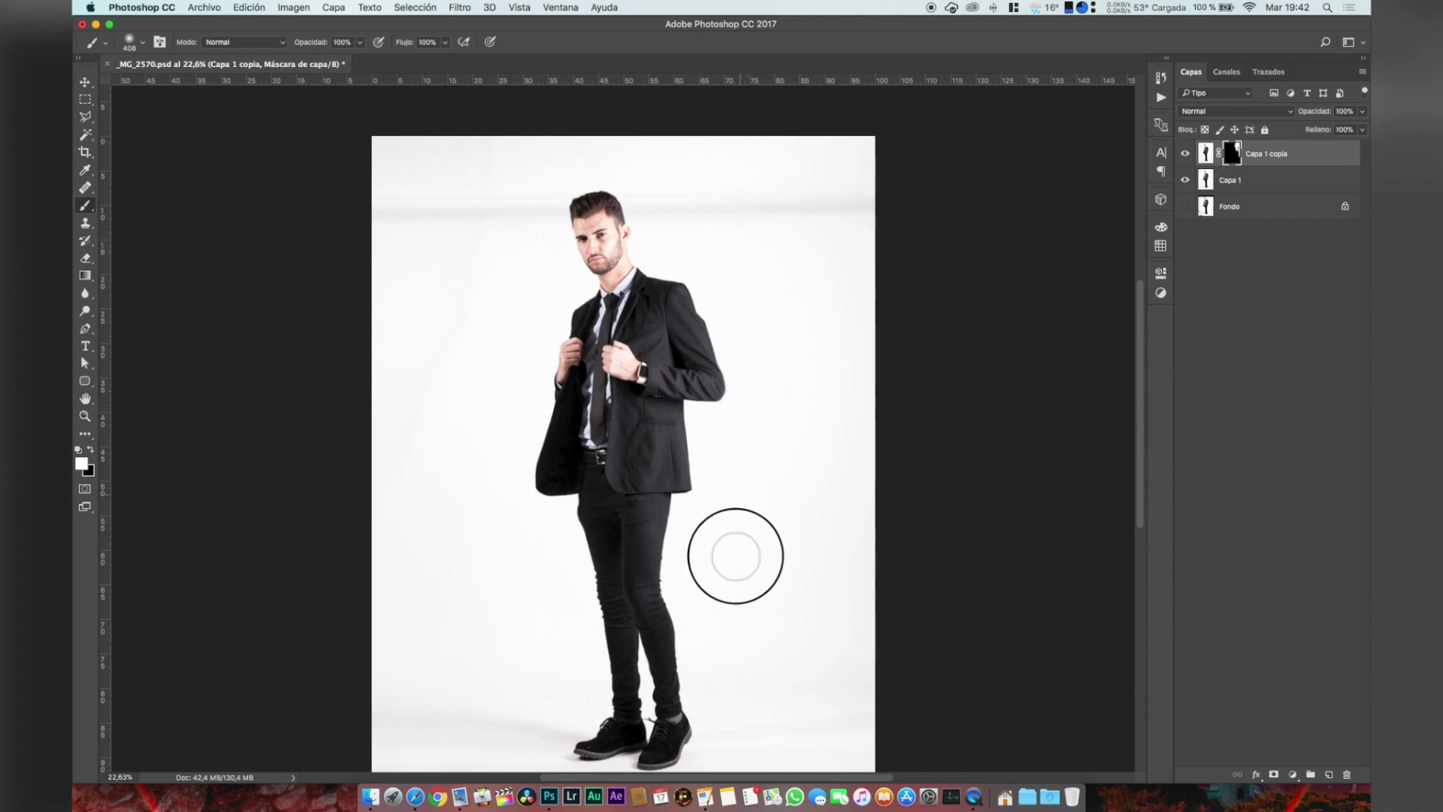
left_click_drag(735, 707, 725, 757)
scroll(724, 757, "down", 5)
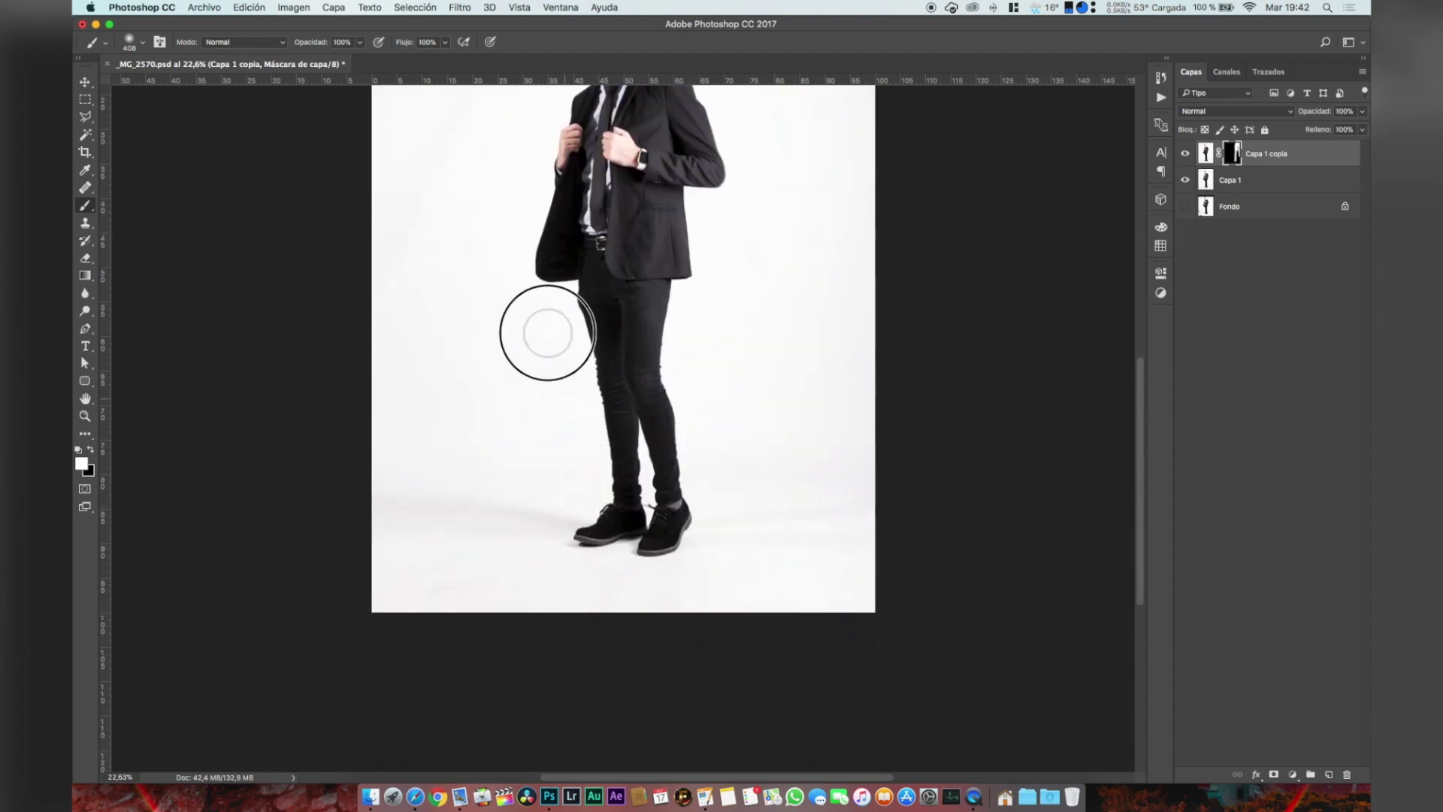
left_click_drag(509, 249, 516, 113)
scroll(516, 113, "up", 4)
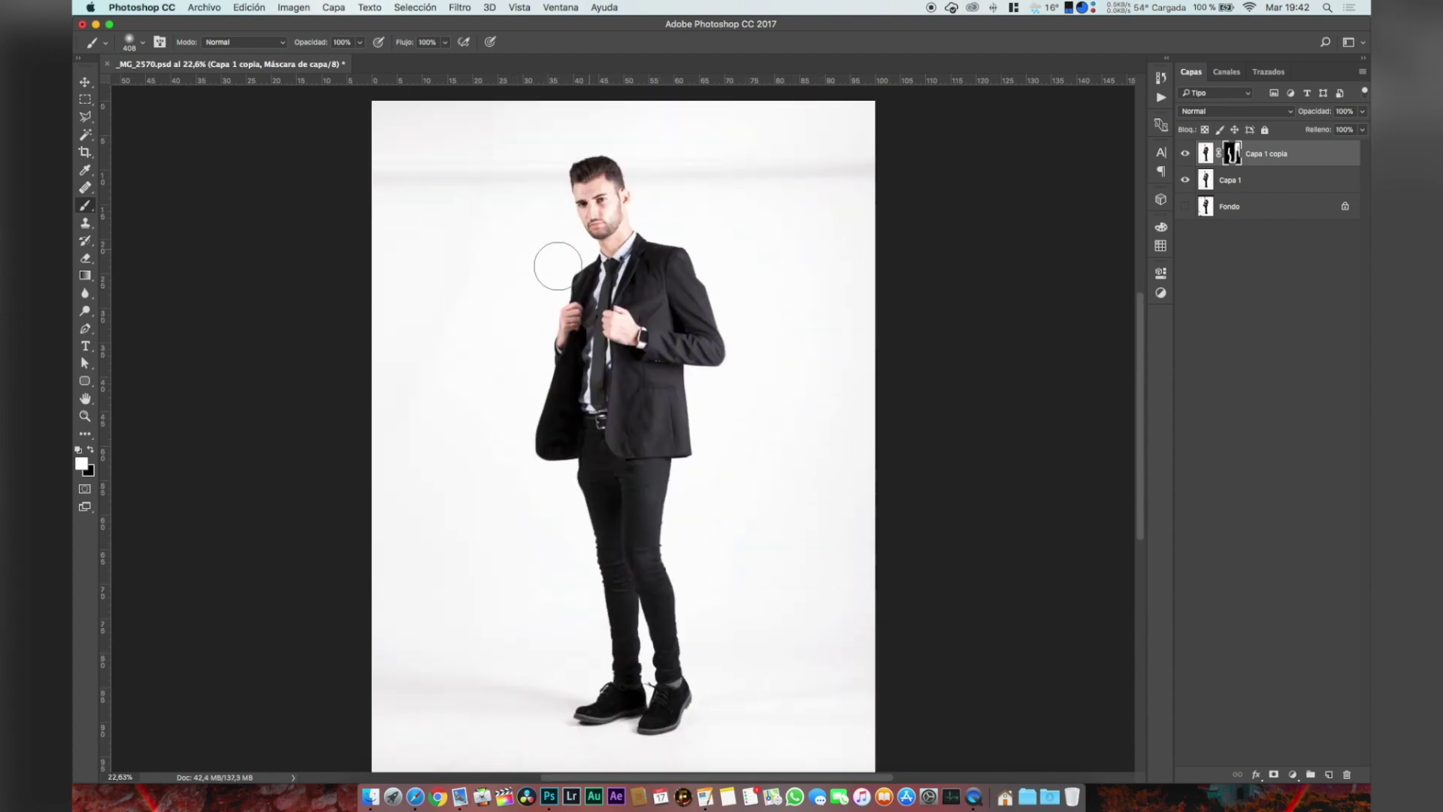
mouse_move(525, 308)
left_mouse_down()
mouse_move(534, 151)
mouse_move(618, 118)
mouse_move(763, 186)
left_mouse_up()
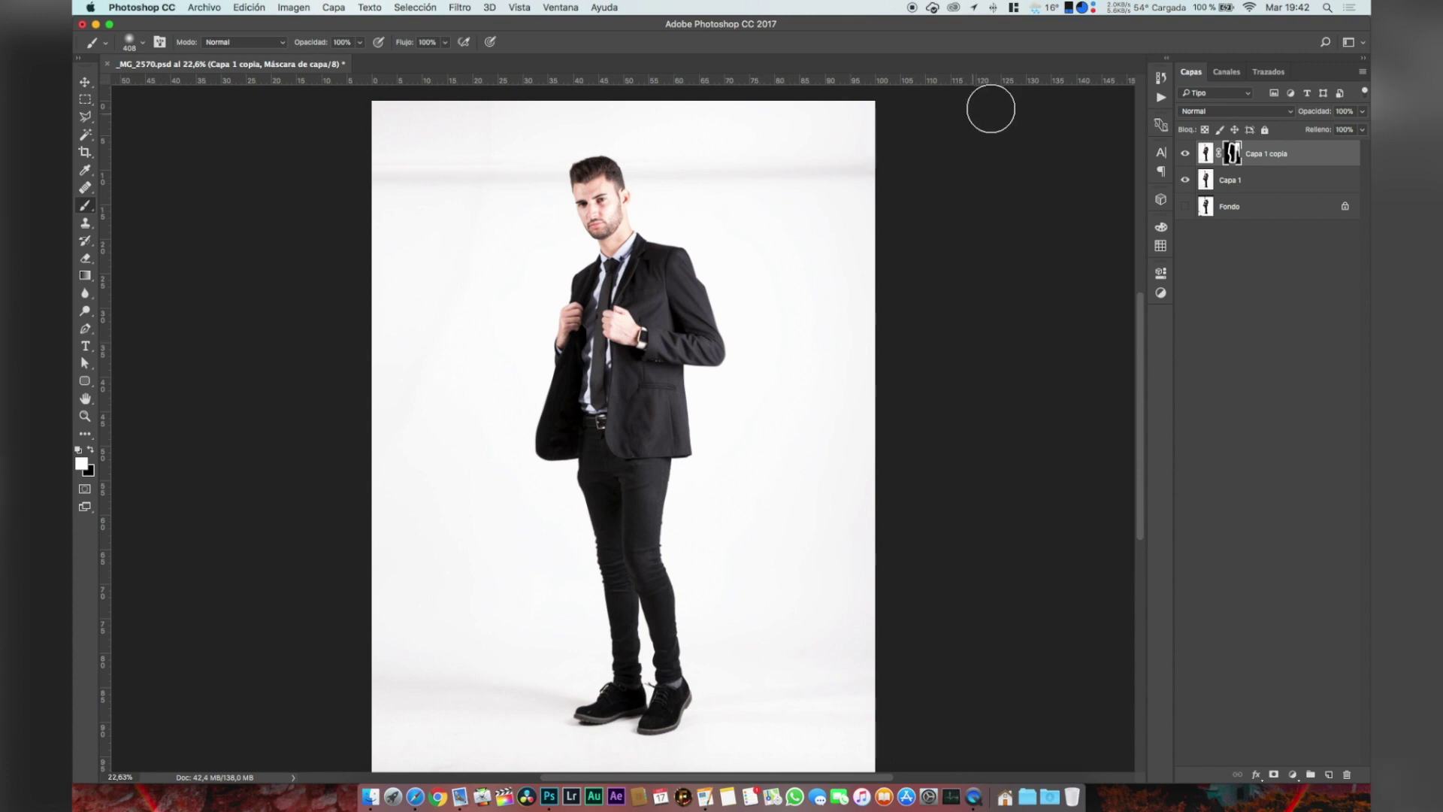
- View the mask on its own and fill its remaining backdrop areas with white paint, keeping the man's silhouette black
left_click(1233, 154, "alt")
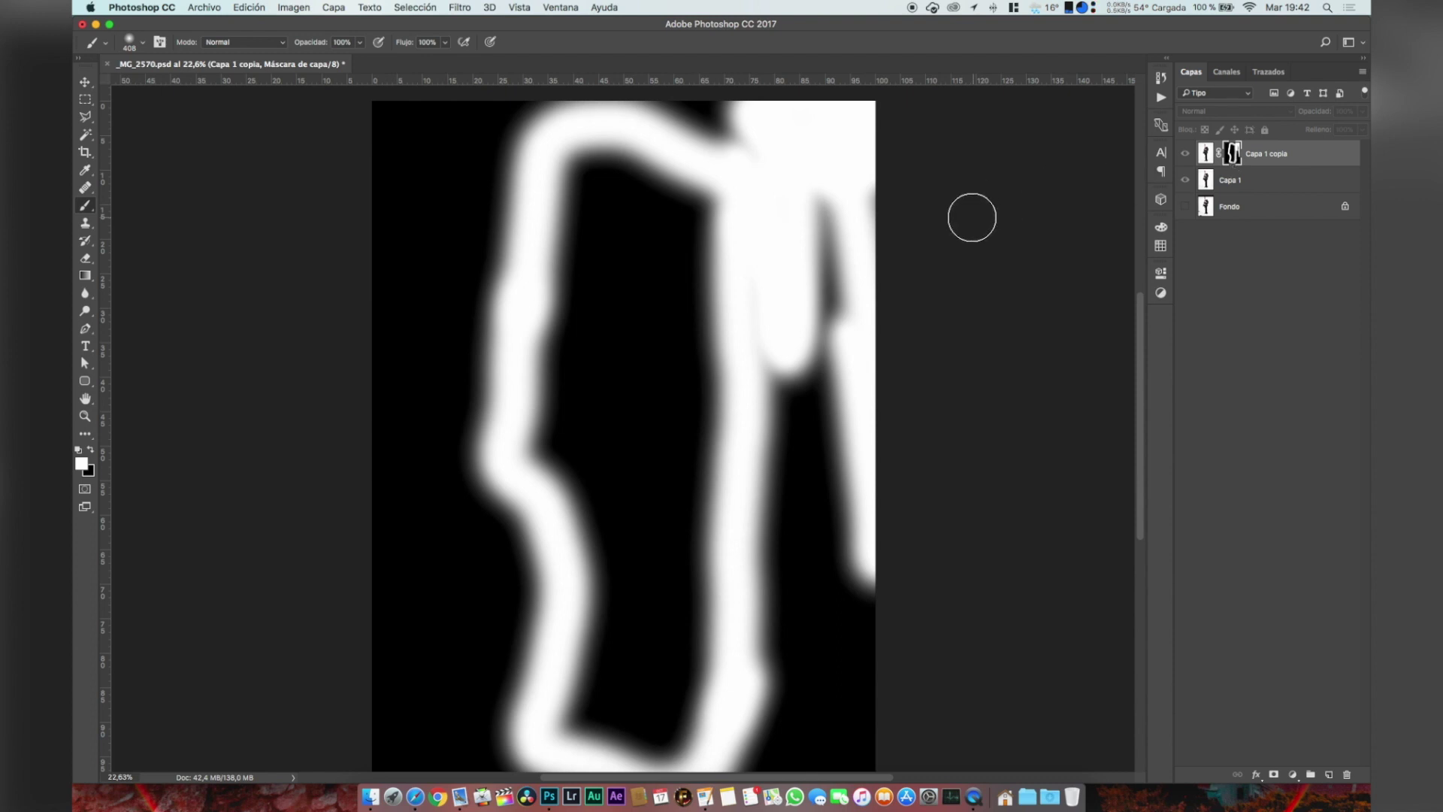
mouse_move(824, 201)
left_mouse_down()
mouse_move(821, 294)
mouse_move(766, 319)
mouse_move(758, 271)
mouse_move(786, 453)
mouse_move(830, 275)
mouse_move(847, 314)
mouse_move(875, 223)
mouse_move(760, 434)
mouse_move(764, 363)
mouse_move(787, 407)
mouse_move(783, 589)
mouse_move(763, 689)
mouse_move(812, 457)
mouse_move(840, 546)
mouse_move(838, 710)
mouse_move(822, 661)
mouse_move(836, 632)
mouse_move(793, 679)
mouse_move(844, 559)
mouse_move(817, 691)
mouse_move(924, 640)
mouse_move(864, 749)
mouse_move(418, 762)
mouse_move(476, 744)
mouse_move(446, 684)
mouse_move(534, 664)
mouse_move(512, 660)
mouse_move(566, 504)
mouse_move(497, 479)
mouse_move(509, 541)
mouse_move(478, 624)
mouse_move(513, 478)
mouse_move(474, 730)
mouse_move(516, 573)
mouse_move(505, 760)
mouse_move(468, 626)
mouse_move(440, 607)
mouse_move(436, 656)
mouse_move(473, 674)
mouse_move(536, 444)
mouse_move(503, 342)
mouse_move(509, 192)
mouse_move(436, 488)
mouse_move(403, 269)
mouse_move(395, 316)
mouse_move(425, 494)
mouse_move(376, 585)
mouse_move(399, 531)
mouse_move(455, 532)
mouse_move(465, 480)
mouse_move(457, 372)
mouse_move(422, 284)
left_mouse_up()
scroll(847, 571, "down", 3)
scroll(849, 575, "up", 2)
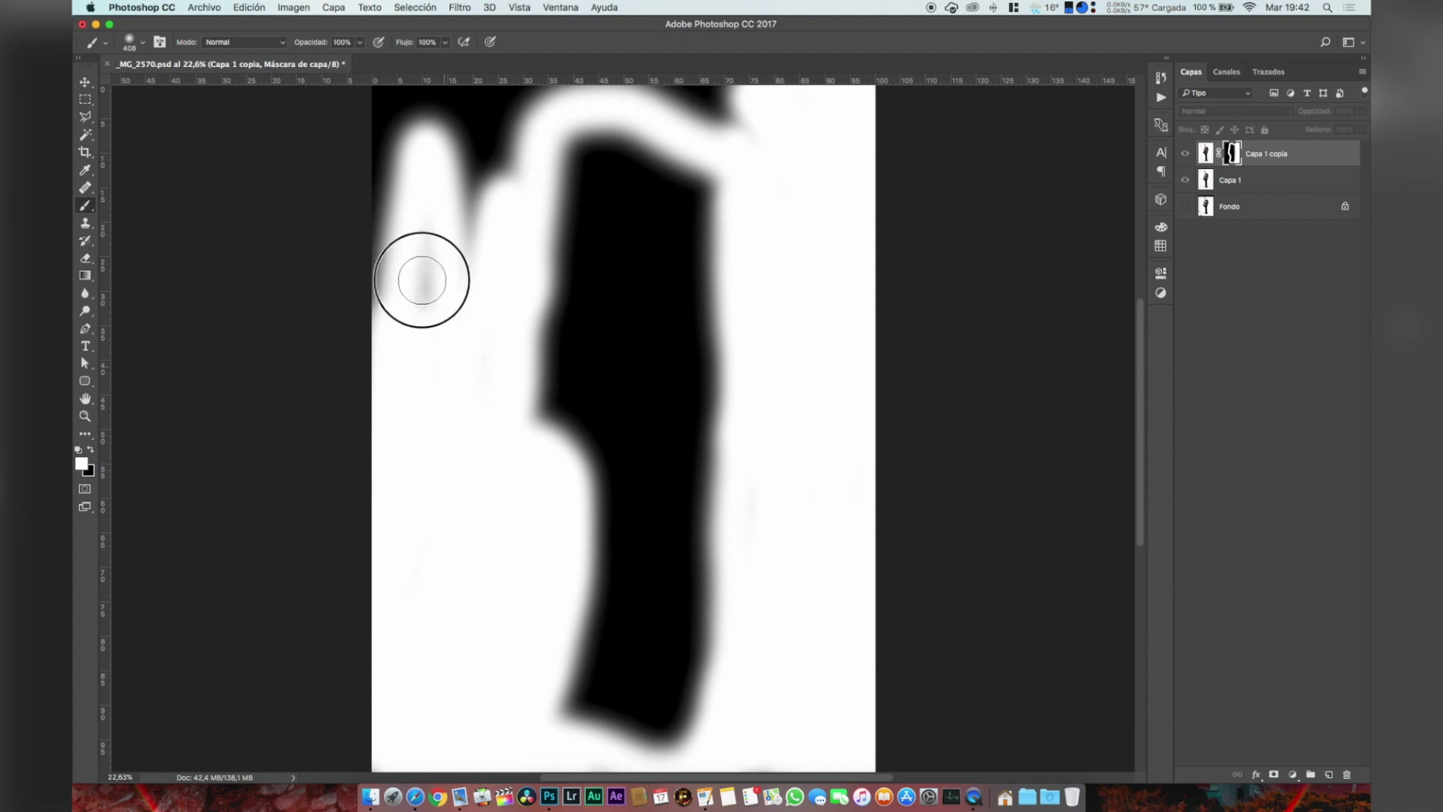
scroll(446, 312, "up", 5)
mouse_move(733, 239)
left_mouse_down()
mouse_move(649, 226)
mouse_move(775, 261)
mouse_move(668, 231)
mouse_move(406, 227)
mouse_move(547, 231)
mouse_move(473, 337)
mouse_move(497, 238)
mouse_move(380, 341)
mouse_move(367, 557)
mouse_move(430, 467)
mouse_move(403, 481)
left_mouse_up()
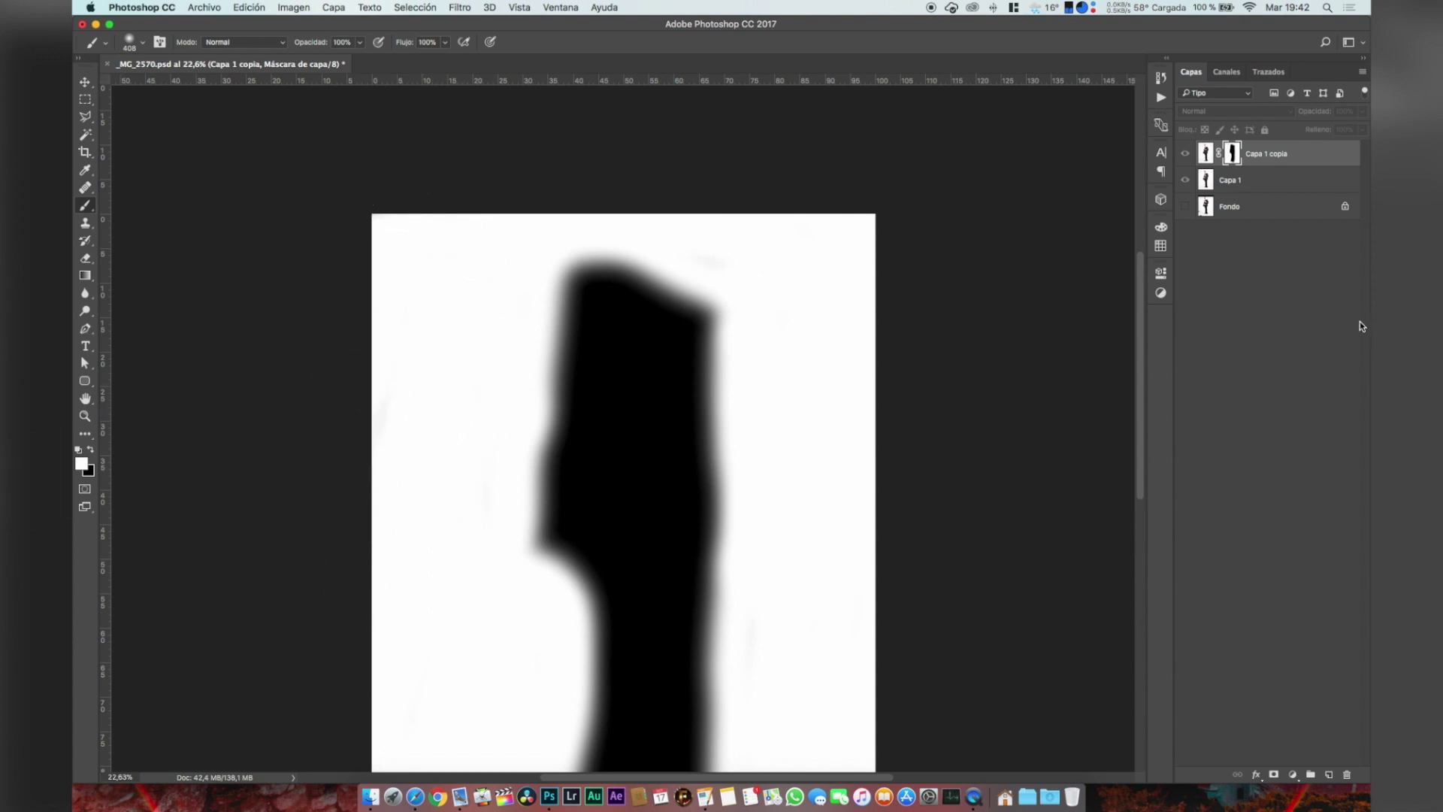
left_click(1236, 160, "alt")
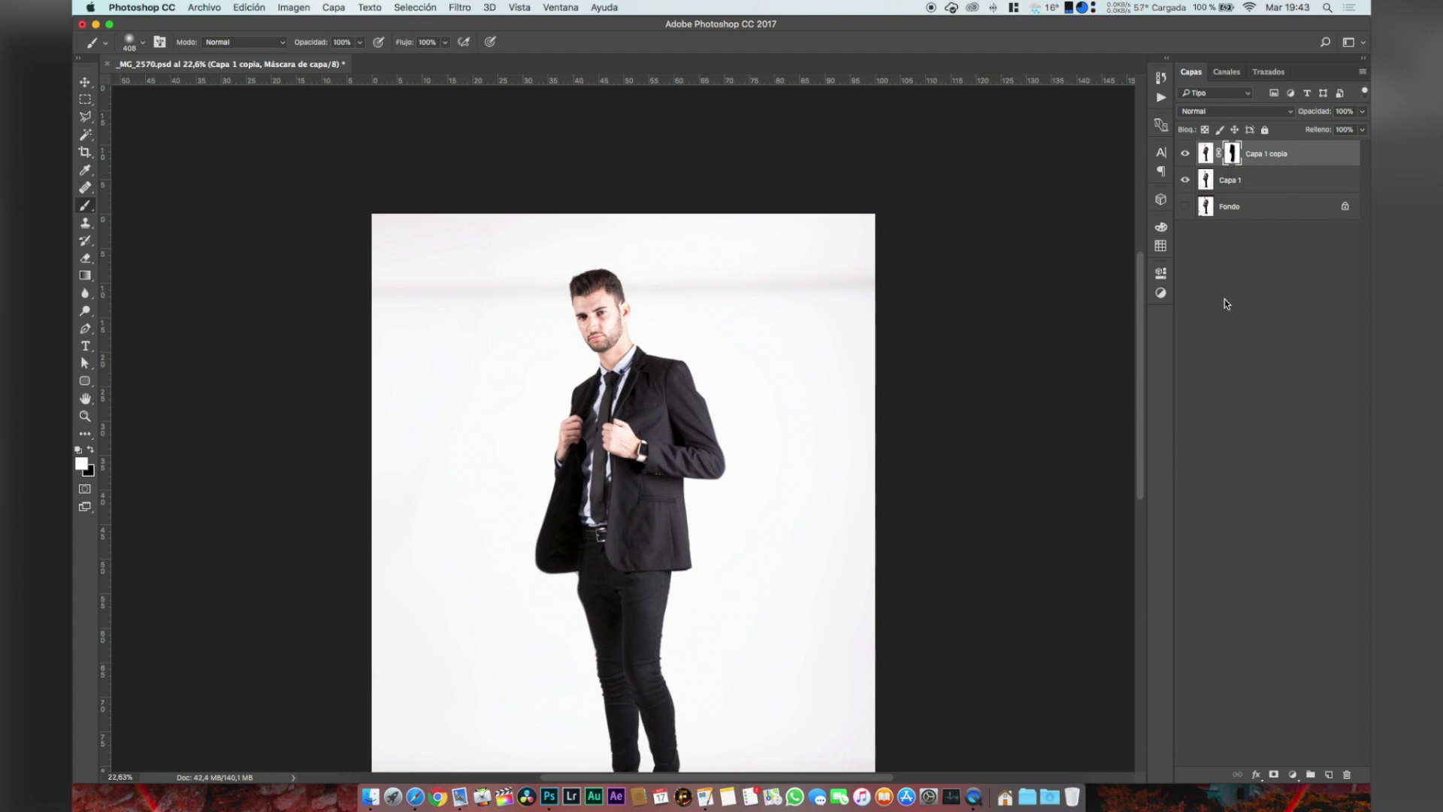
- Examine the man's outline at 100% from the trousers and jacket up to the shoulders and head
scroll(784, 398, "down", 5)
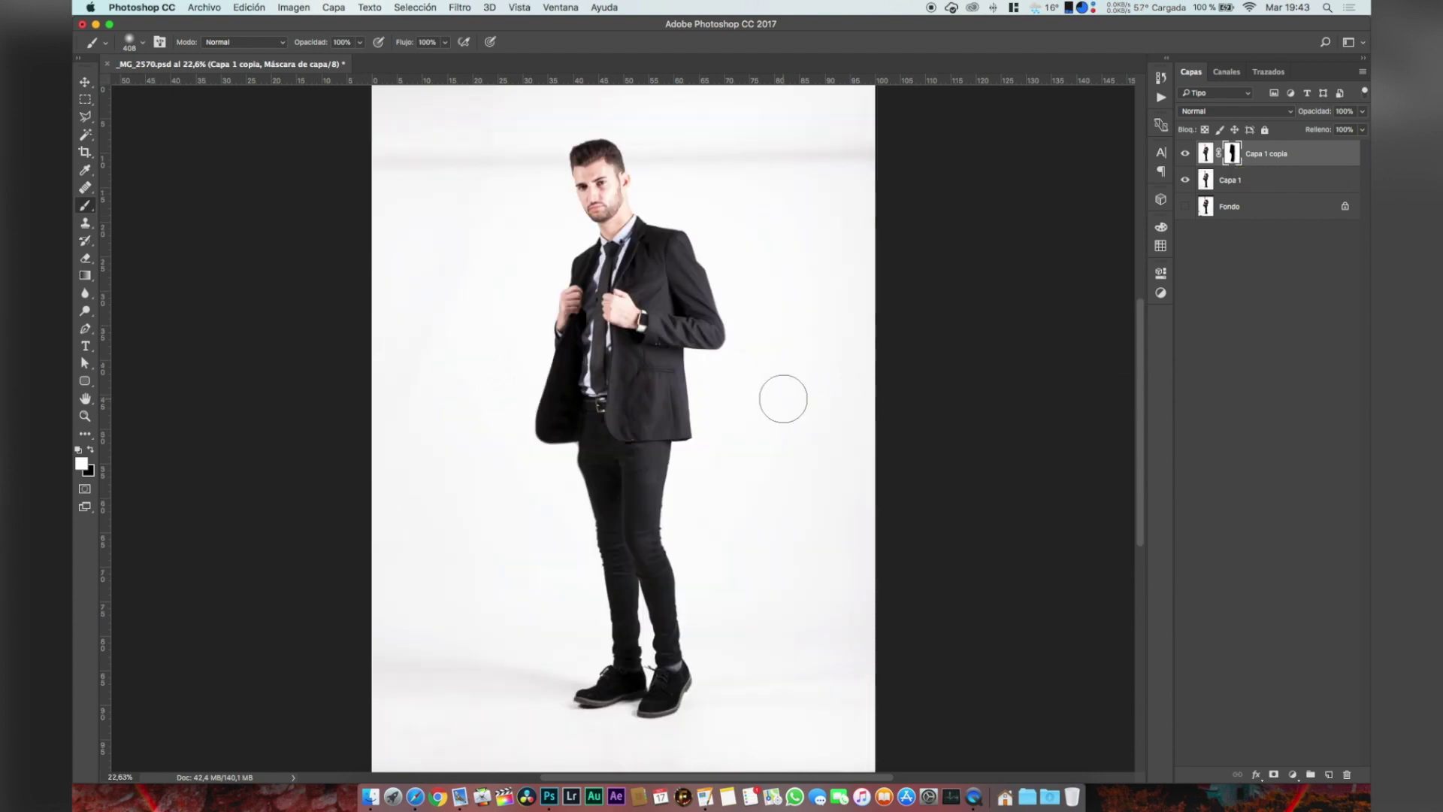
key("super+1")
scroll(778, 346, "up", 10)
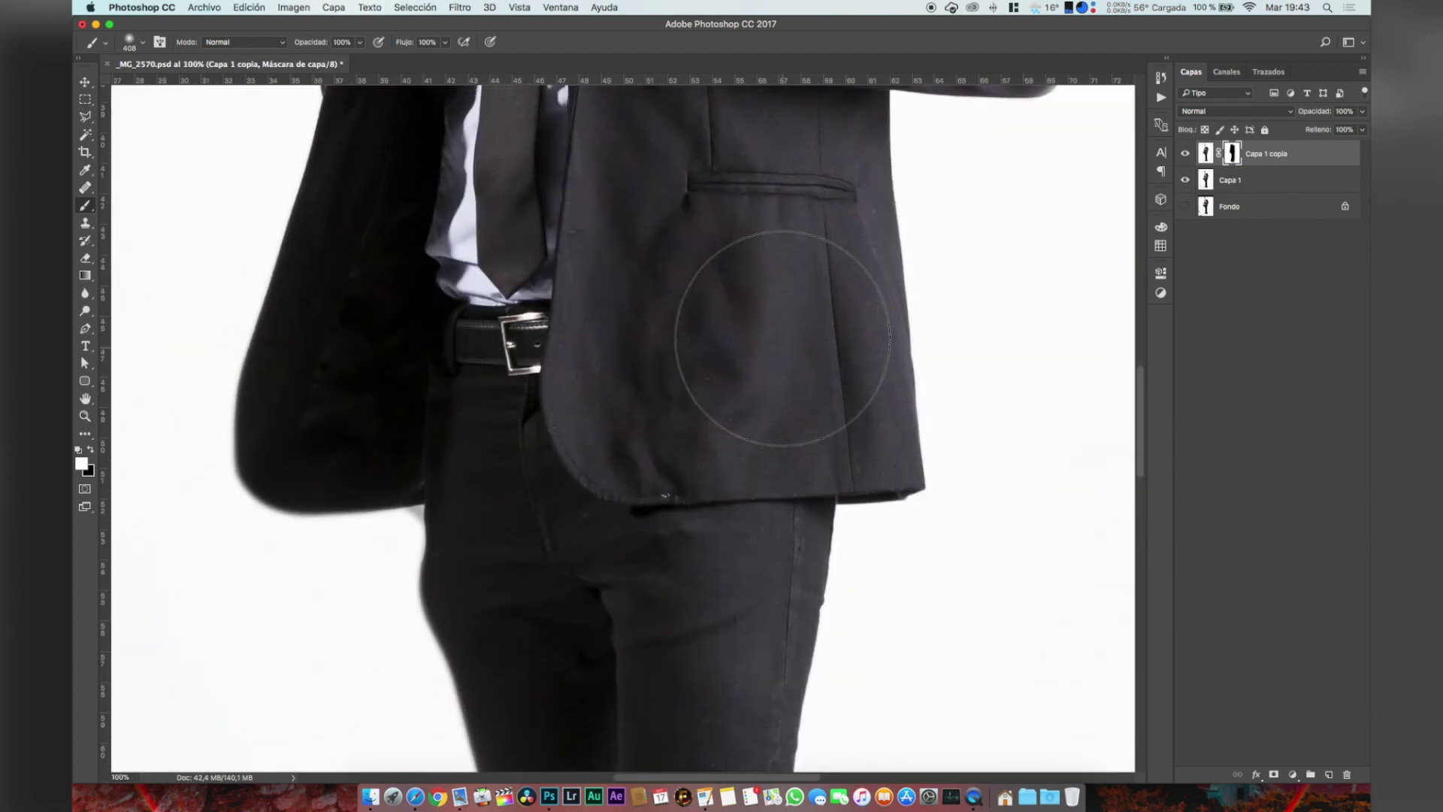
scroll(782, 338, "up", 3)
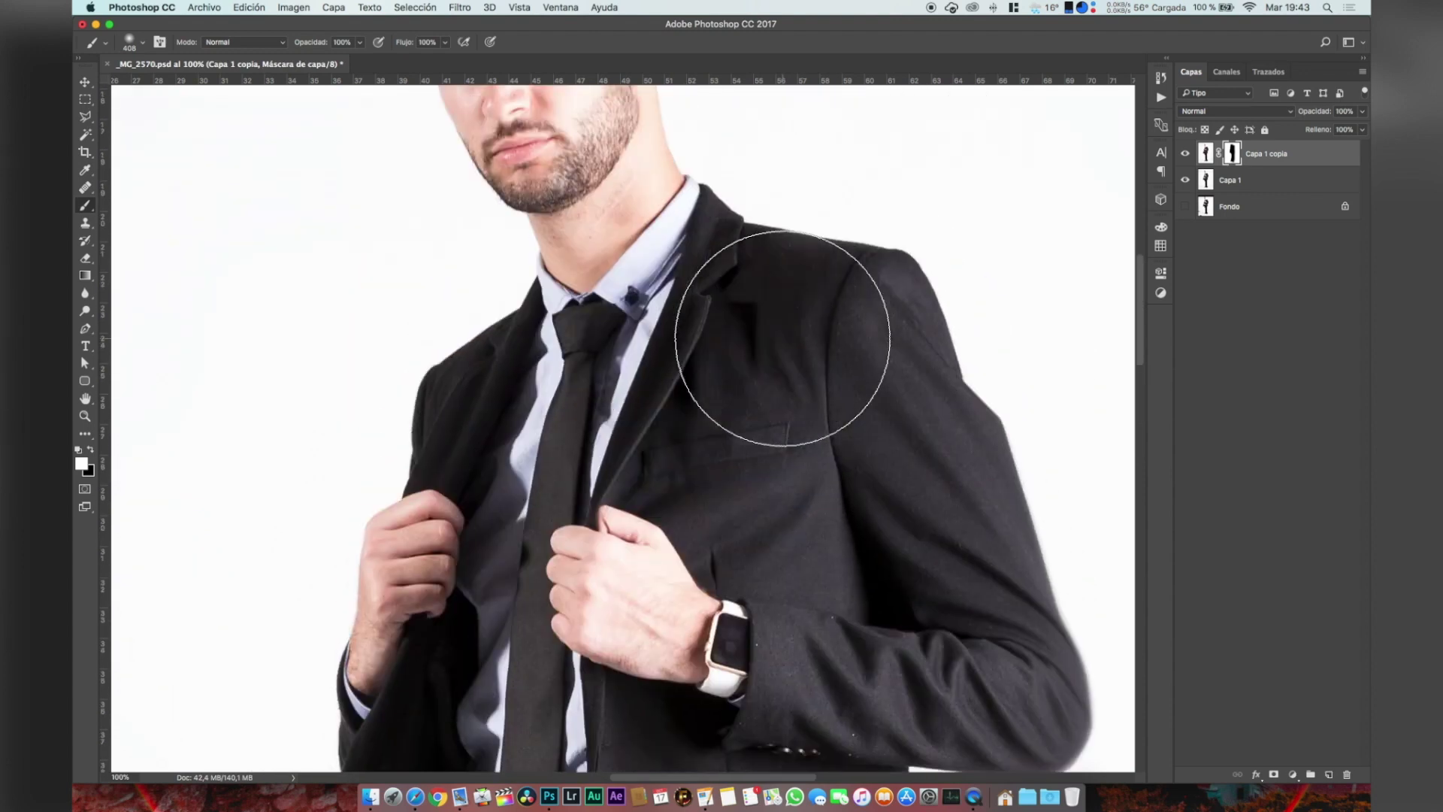
scroll(783, 338, "up", 8)
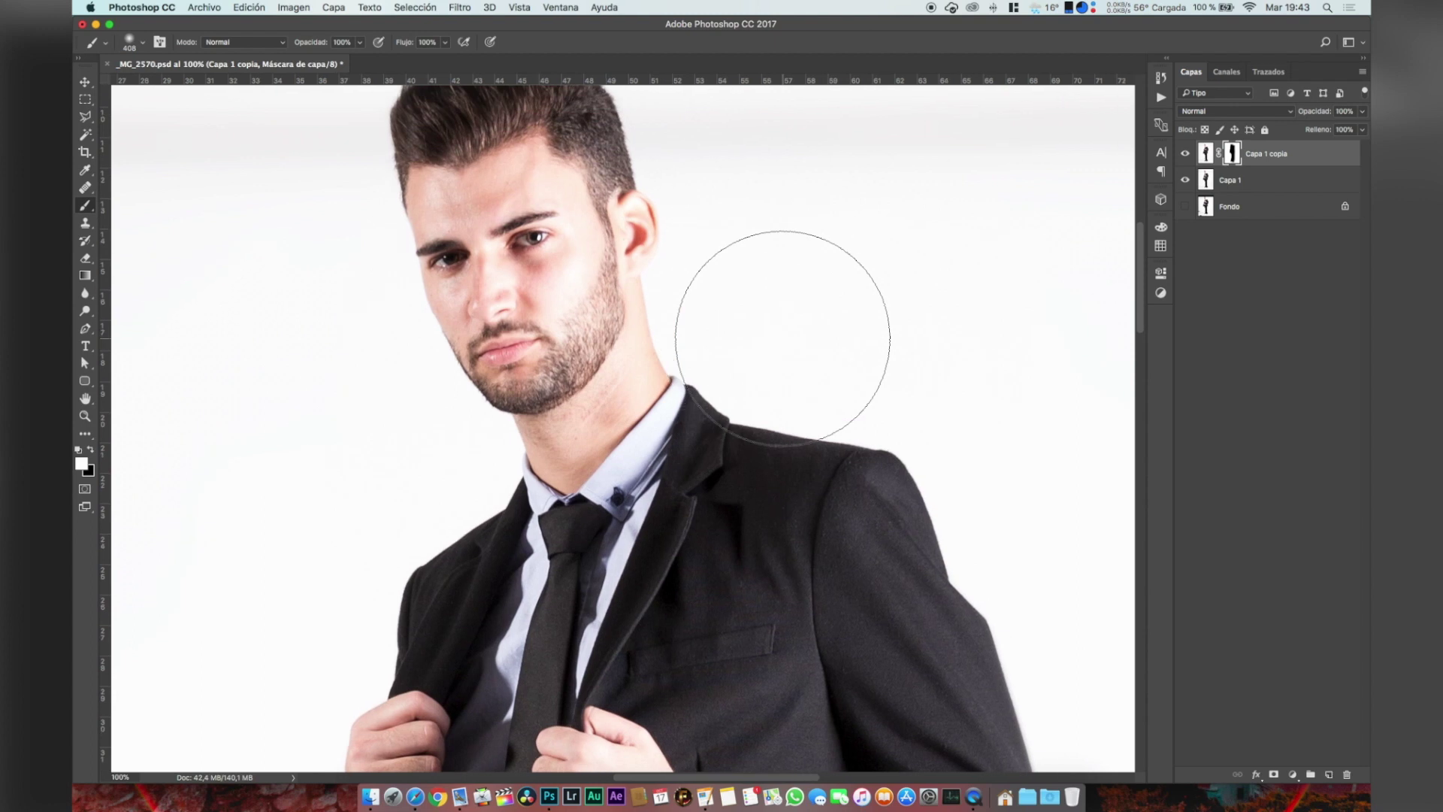
scroll(783, 338, "up", 3)
scroll(782, 338, "up", 2)
scroll(782, 338, "left", 1)
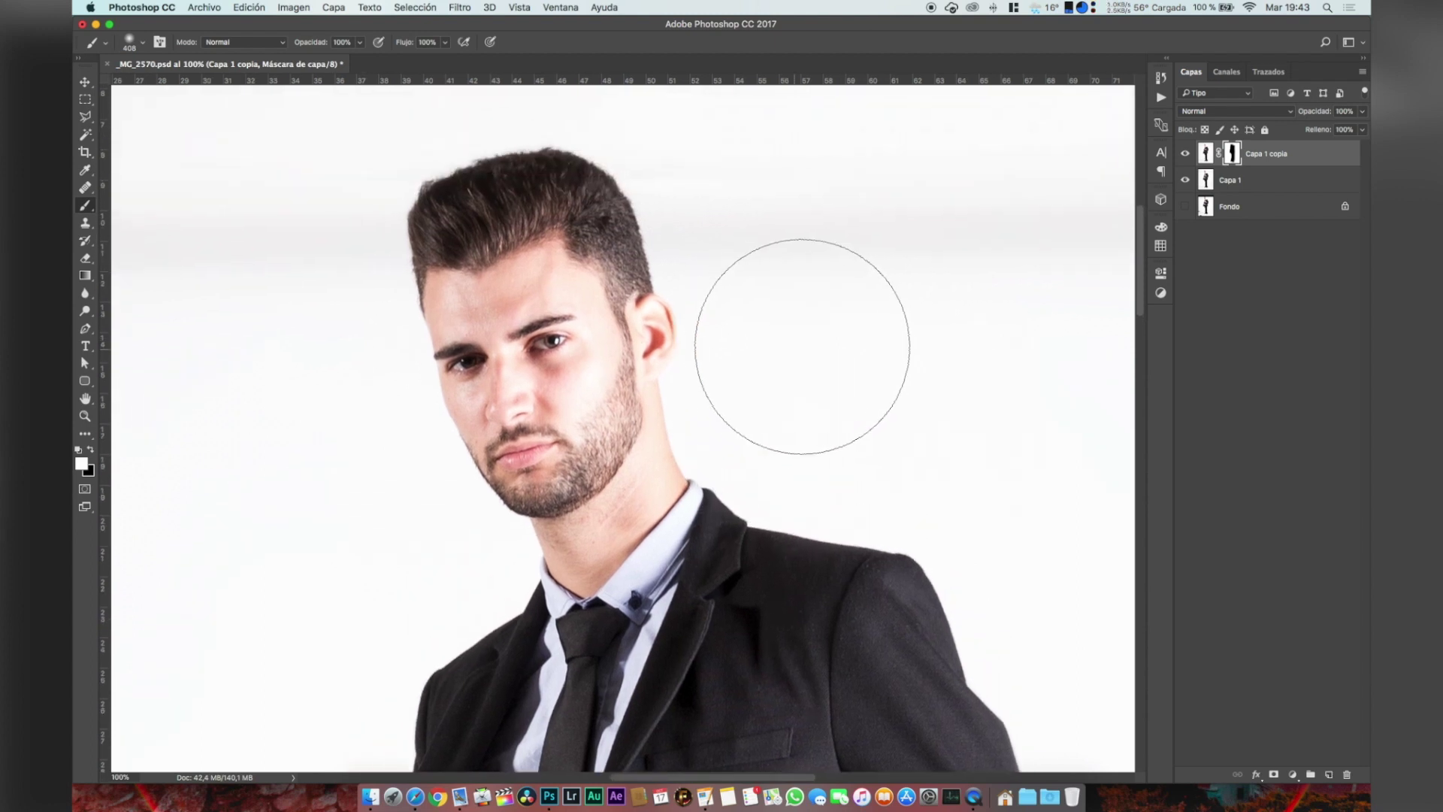
- Paint black on the mask with a 43 px brush along the open jacket flap's outer and lower edges to restore their sharpness
right_click(829, 268)
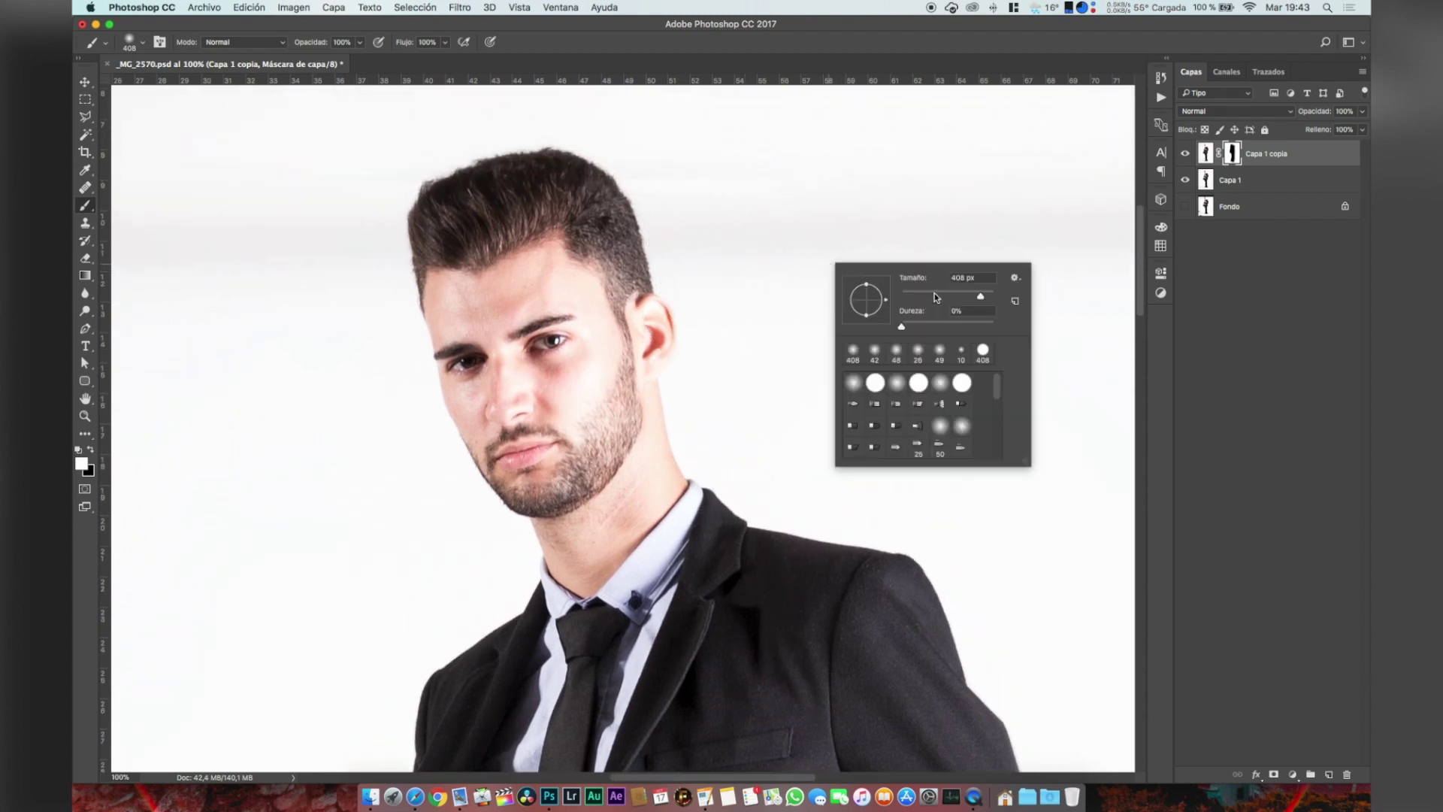
left_click(1236, 155)
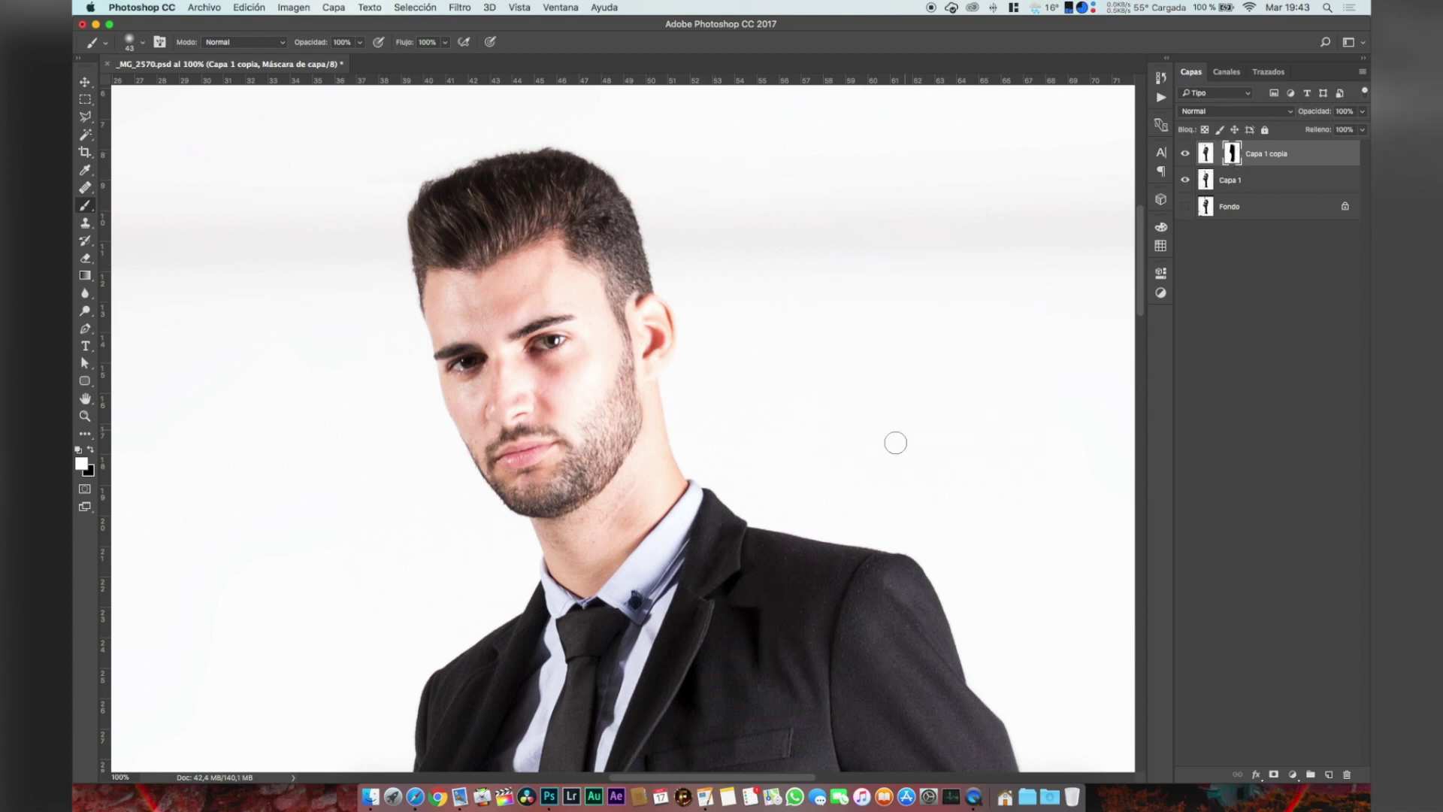
scroll(844, 433, "down", 10)
scroll(419, 412, "left", 5)
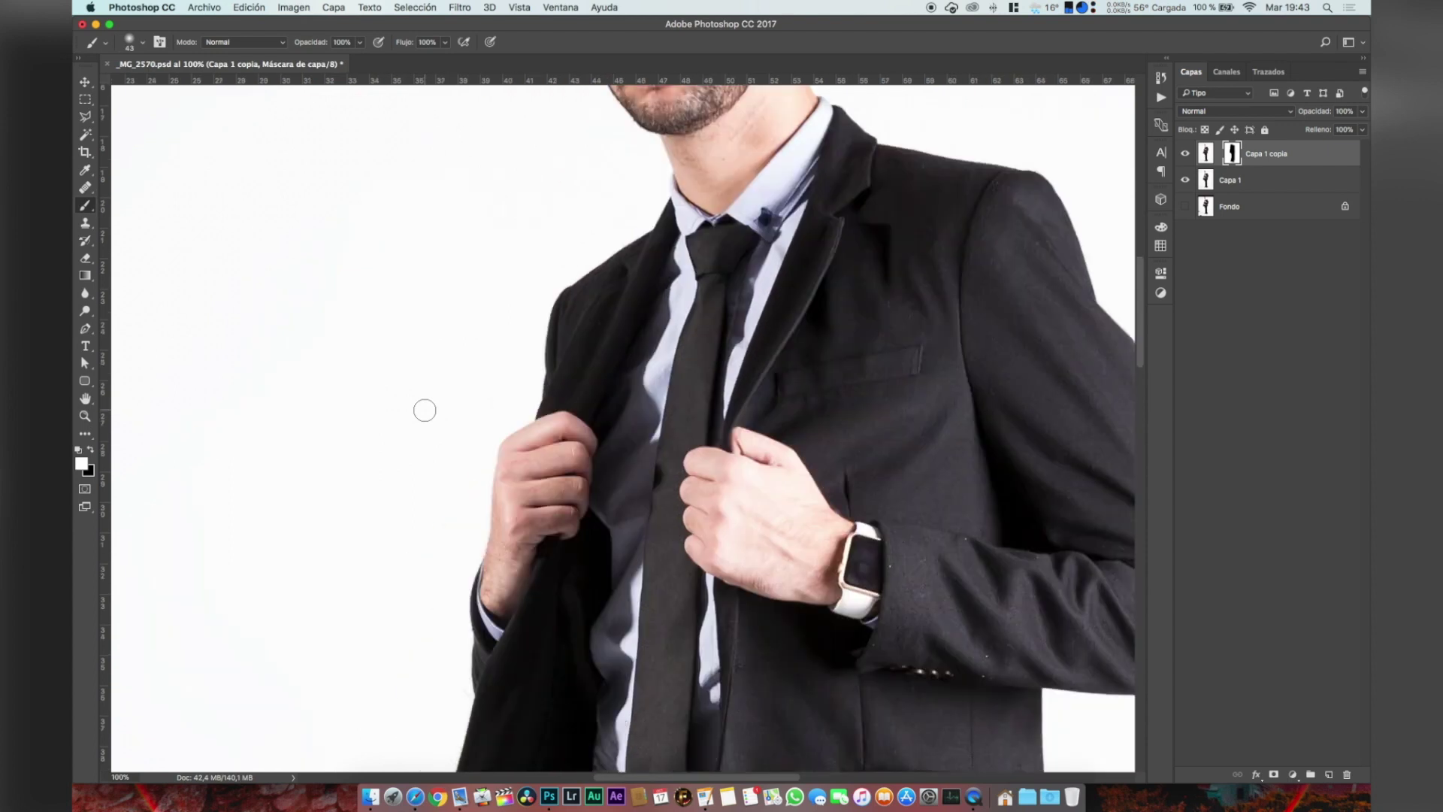
scroll(489, 407, "down", 4)
scroll(541, 391, "down", 7)
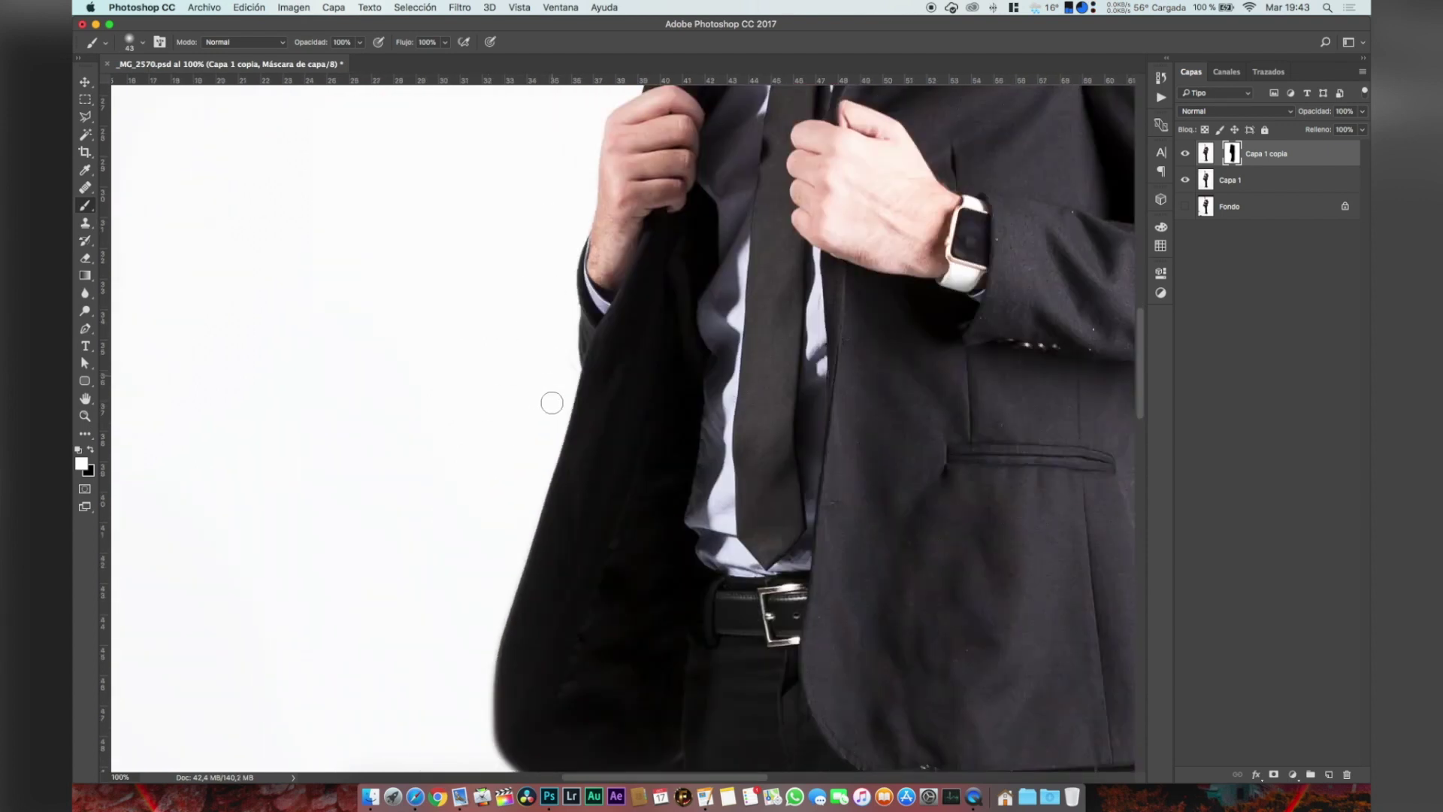
key("x")
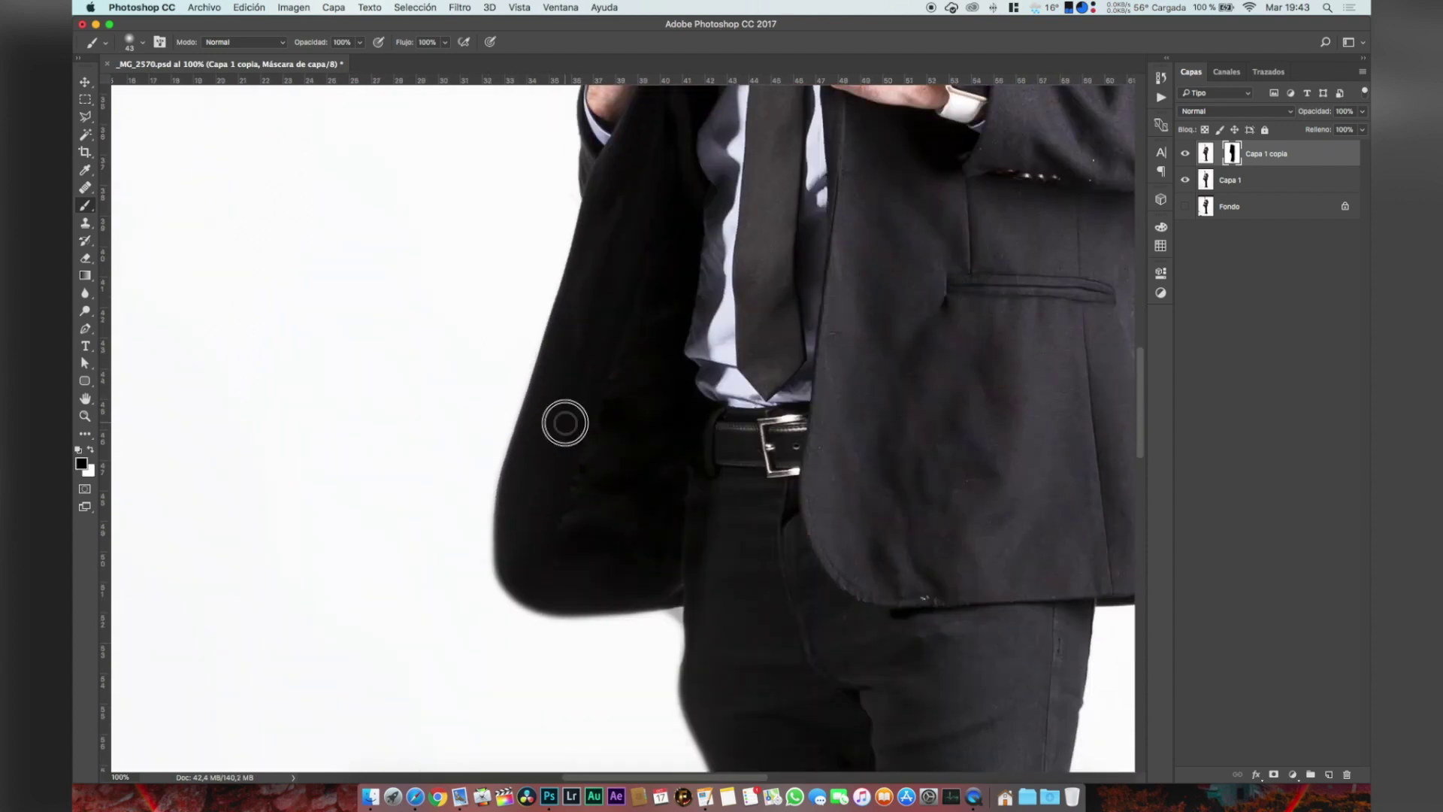
mouse_move(512, 584)
left_mouse_down()
mouse_move(490, 553)
mouse_move(574, 618)
mouse_move(538, 616)
mouse_move(682, 613)
mouse_move(690, 680)
left_mouse_up()
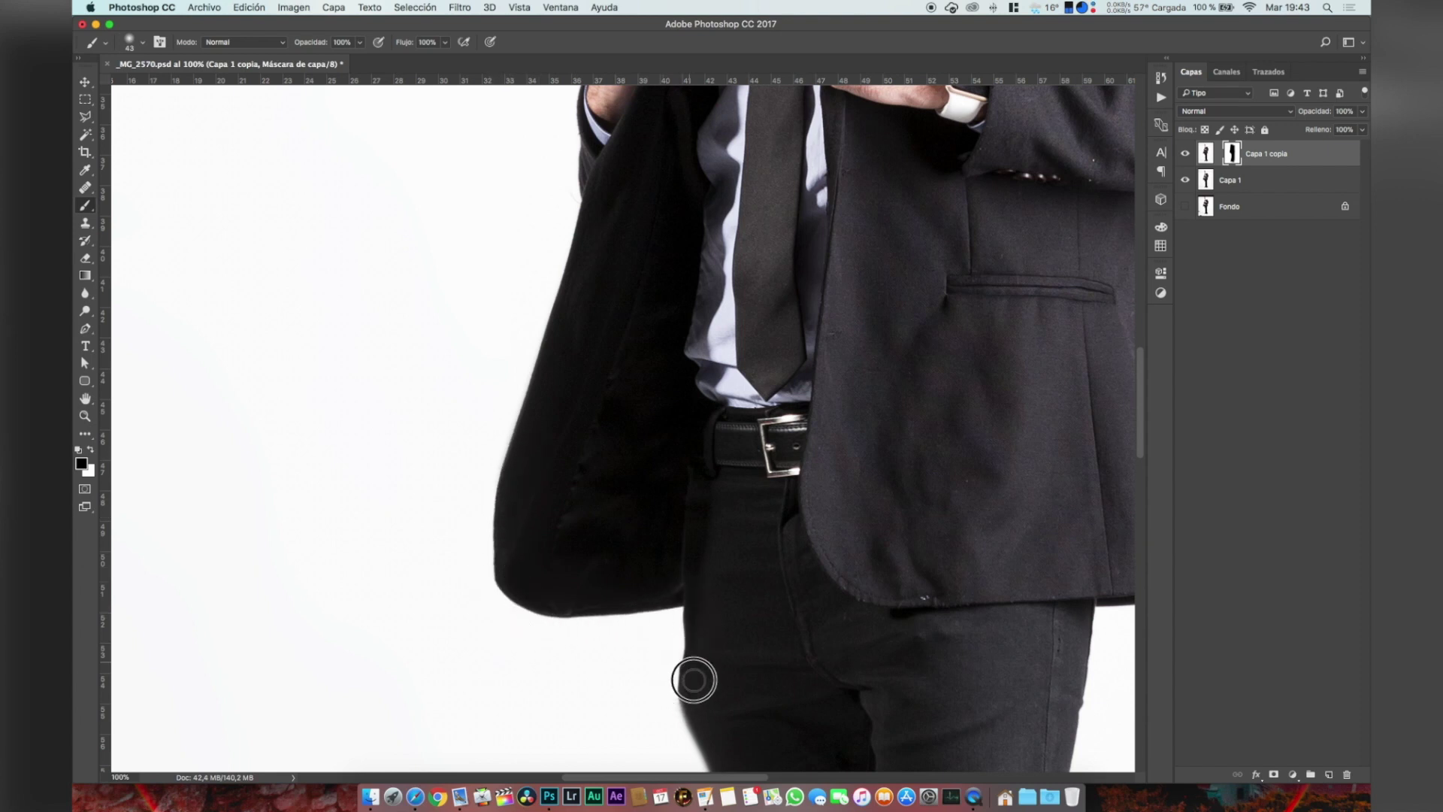
- Paint black on the mask down the trousers' outer edge, from the hip past the knee to the ankle, to restore detail
scroll(751, 486, "down", 5)
left_click_drag(695, 529, 680, 551)
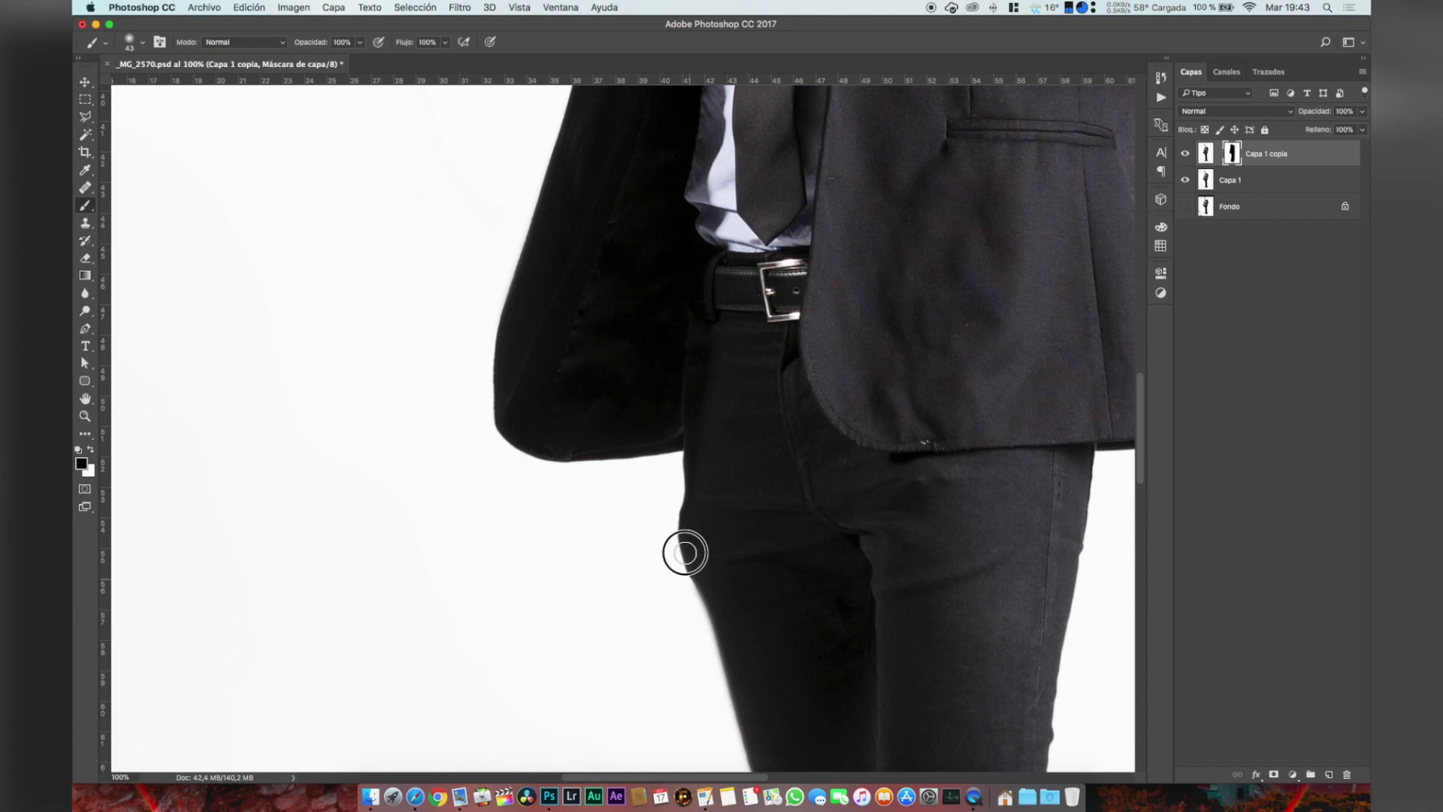
scroll(778, 560, "down", 5)
mouse_move(670, 350)
left_mouse_down()
mouse_move(695, 365)
mouse_move(757, 475)
mouse_move(738, 432)
mouse_move(720, 446)
mouse_move(759, 629)
left_mouse_up()
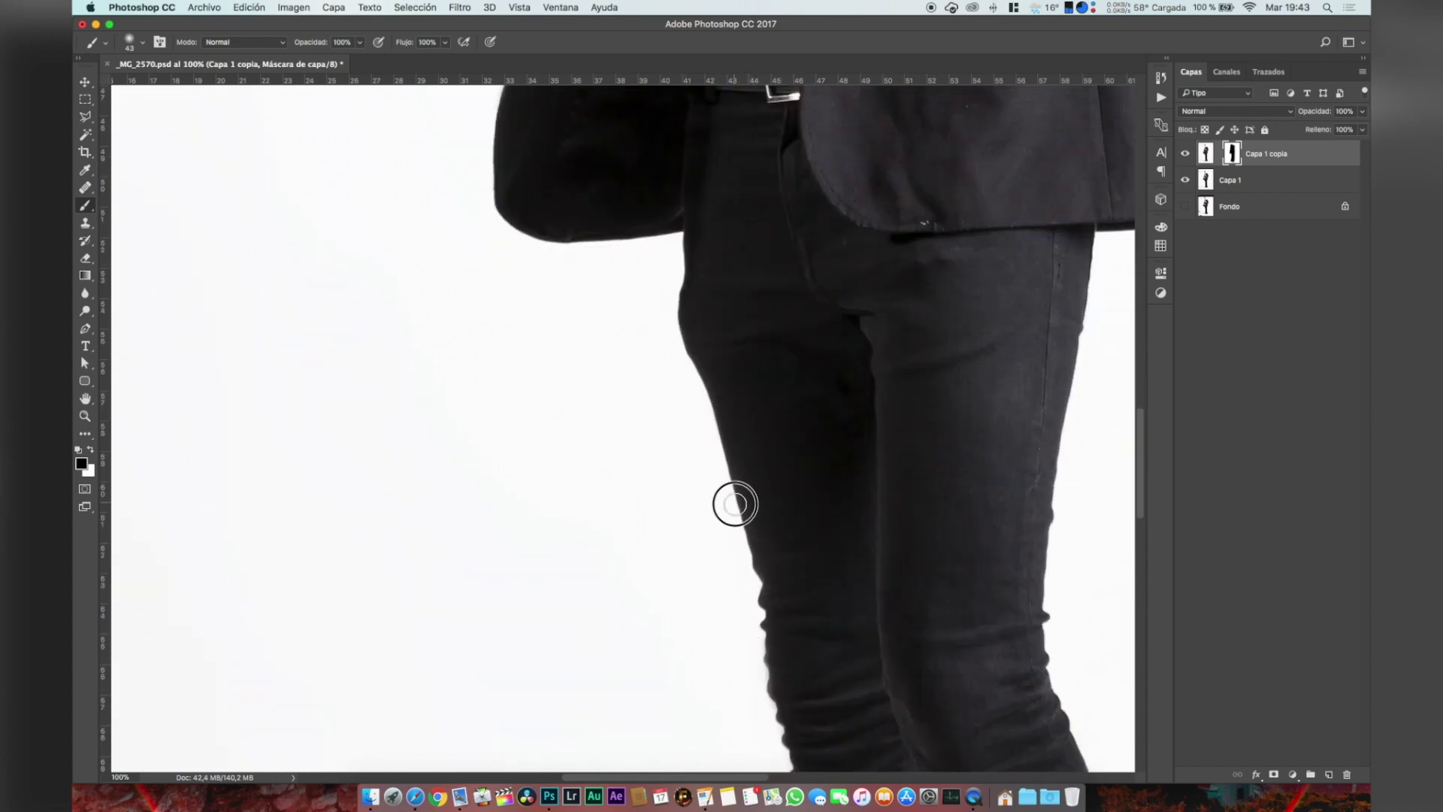
scroll(780, 454, "down", 4)
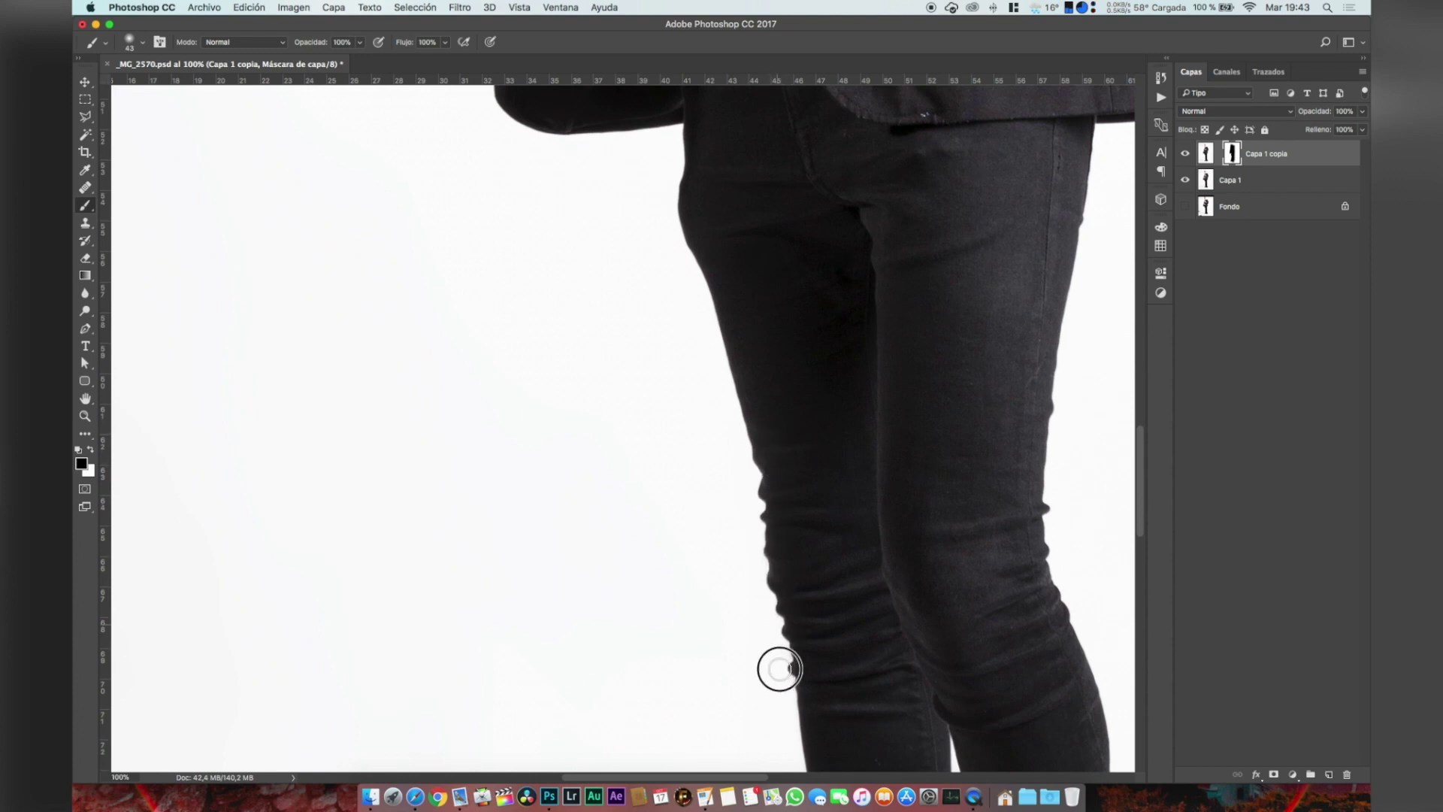
scroll(810, 473, "down", 5)
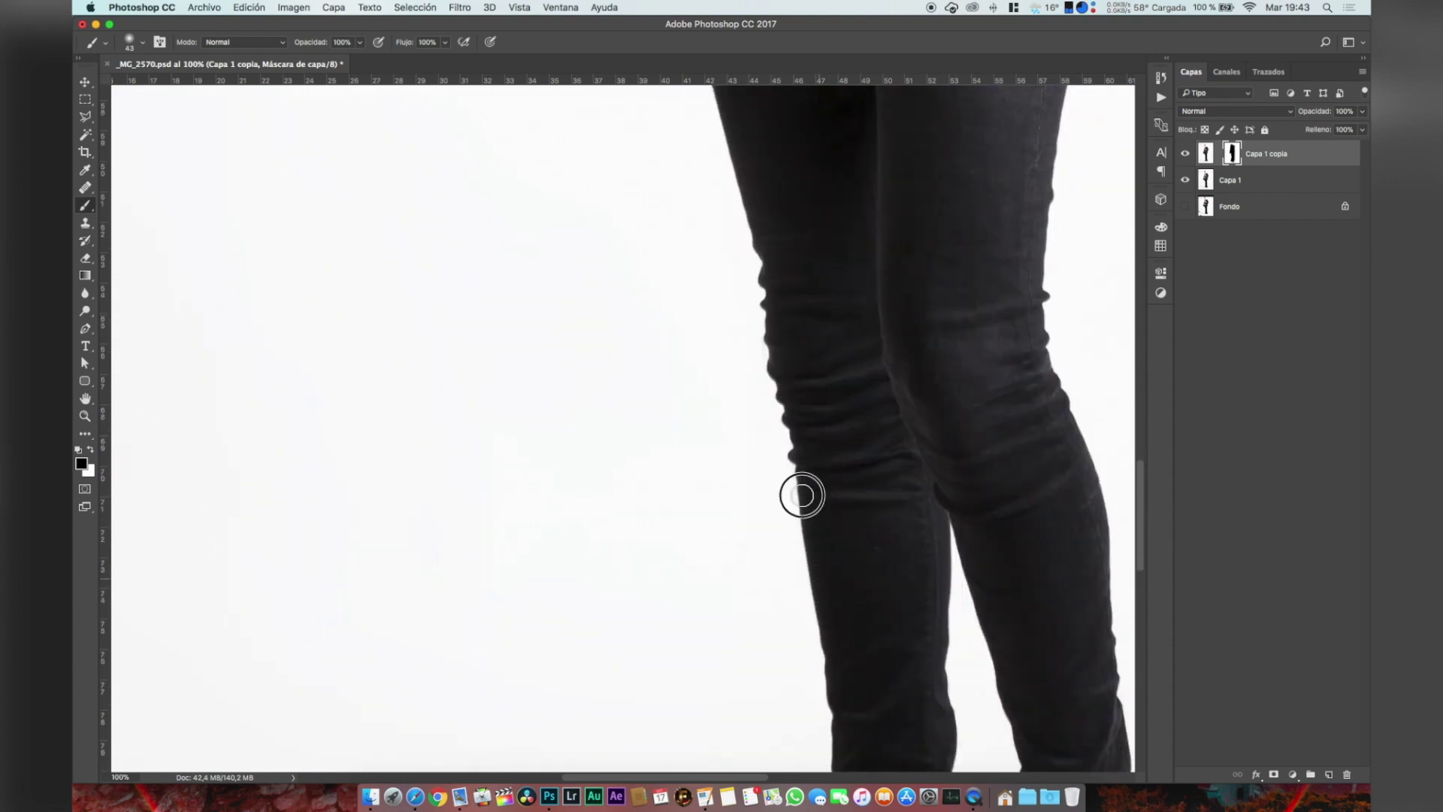
scroll(886, 541, "down", 5)
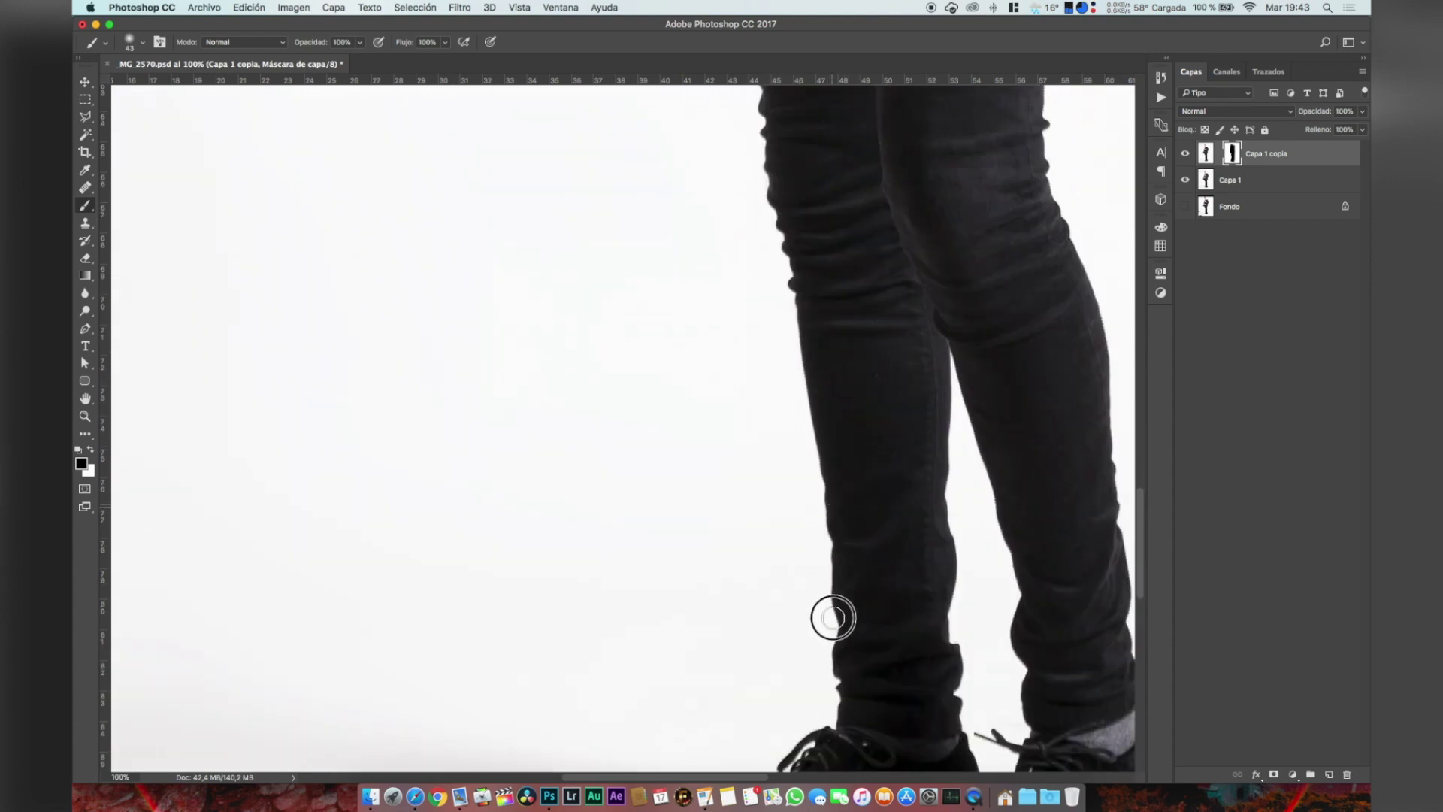
- Paint black on the mask around the trouser cuffs, shoelaces and shoe soles to restore their sharp edges
scroll(870, 646, "down", 5)
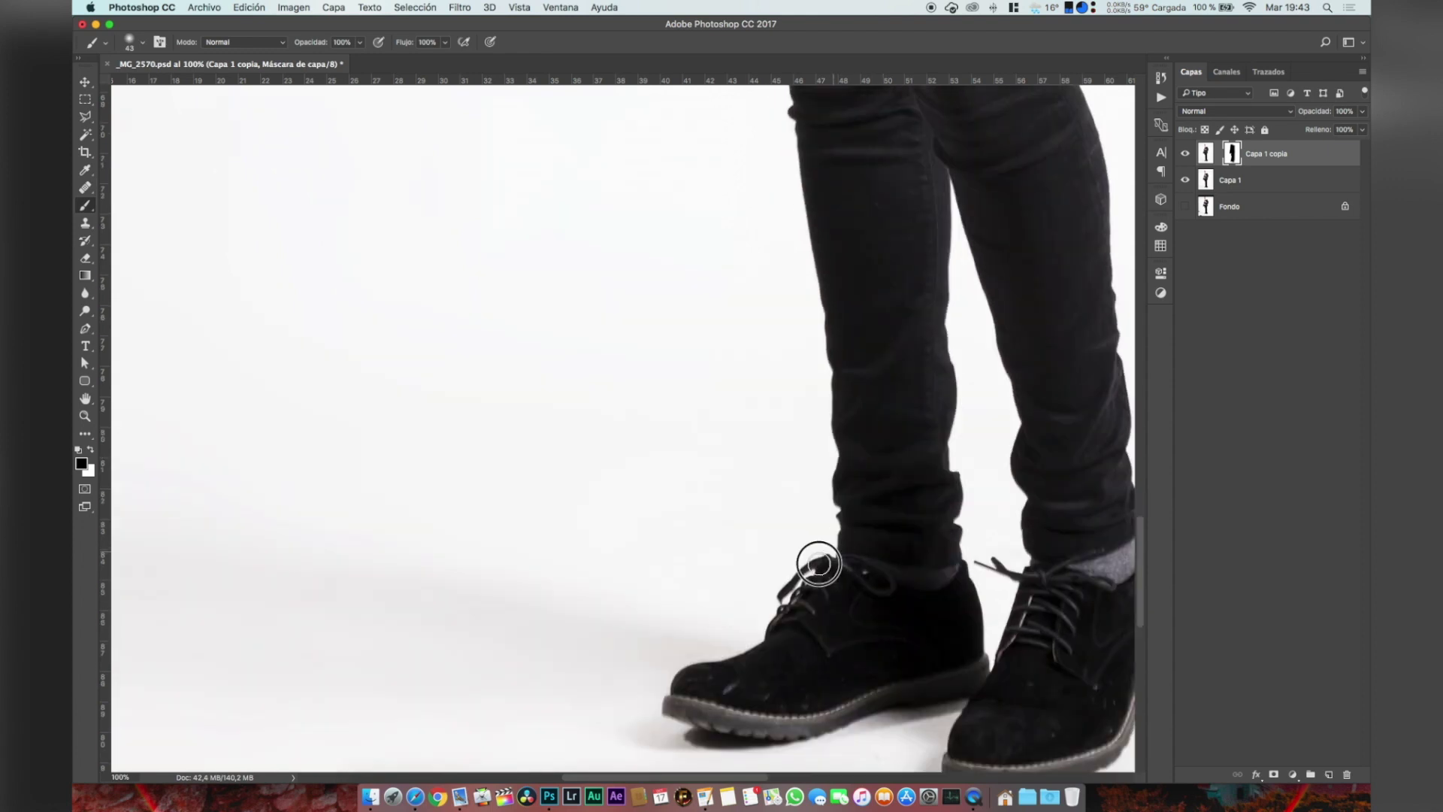
scroll(927, 684, "right", 4)
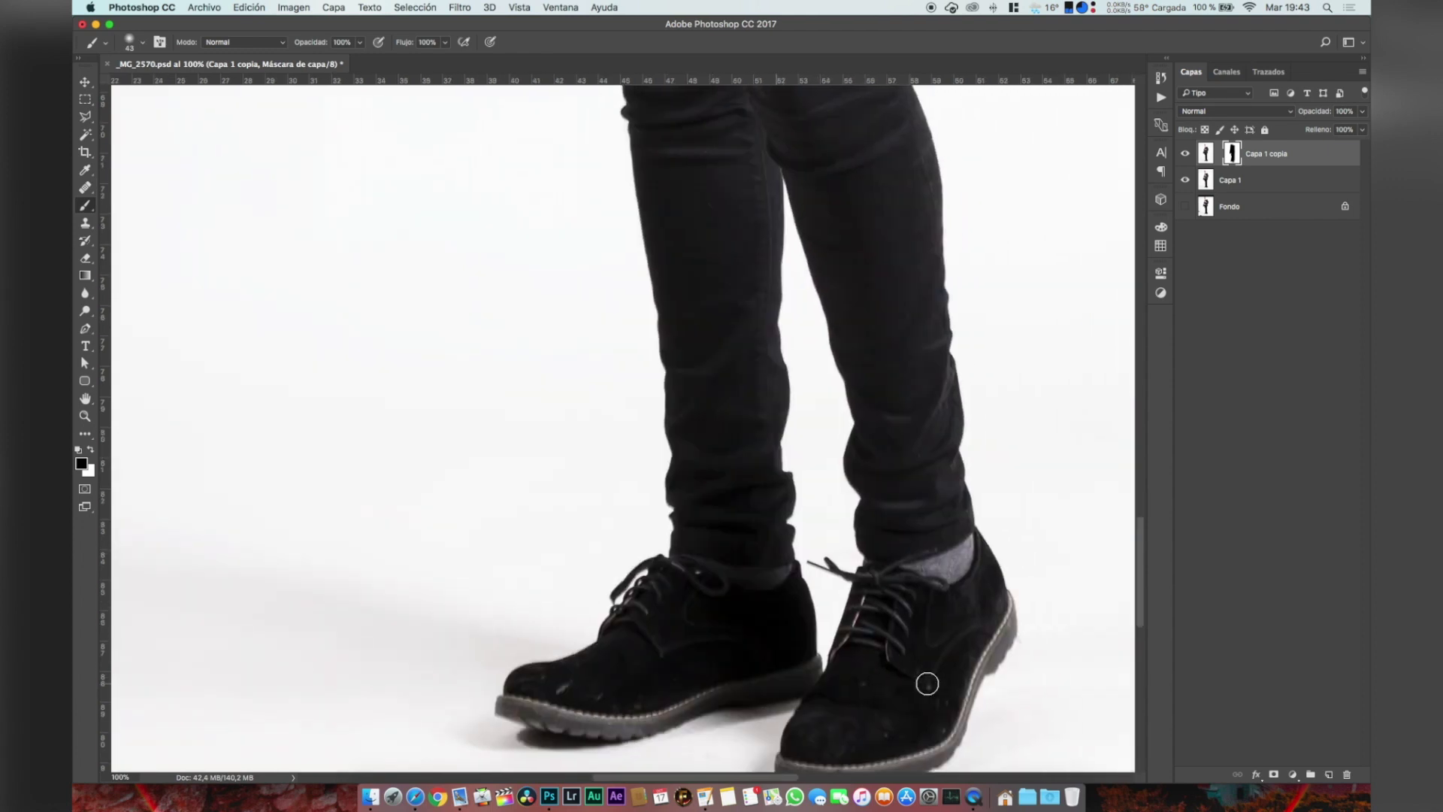
scroll(927, 683, "right", 1)
scroll(907, 677, "down", 3)
scroll(908, 677, "right", 4)
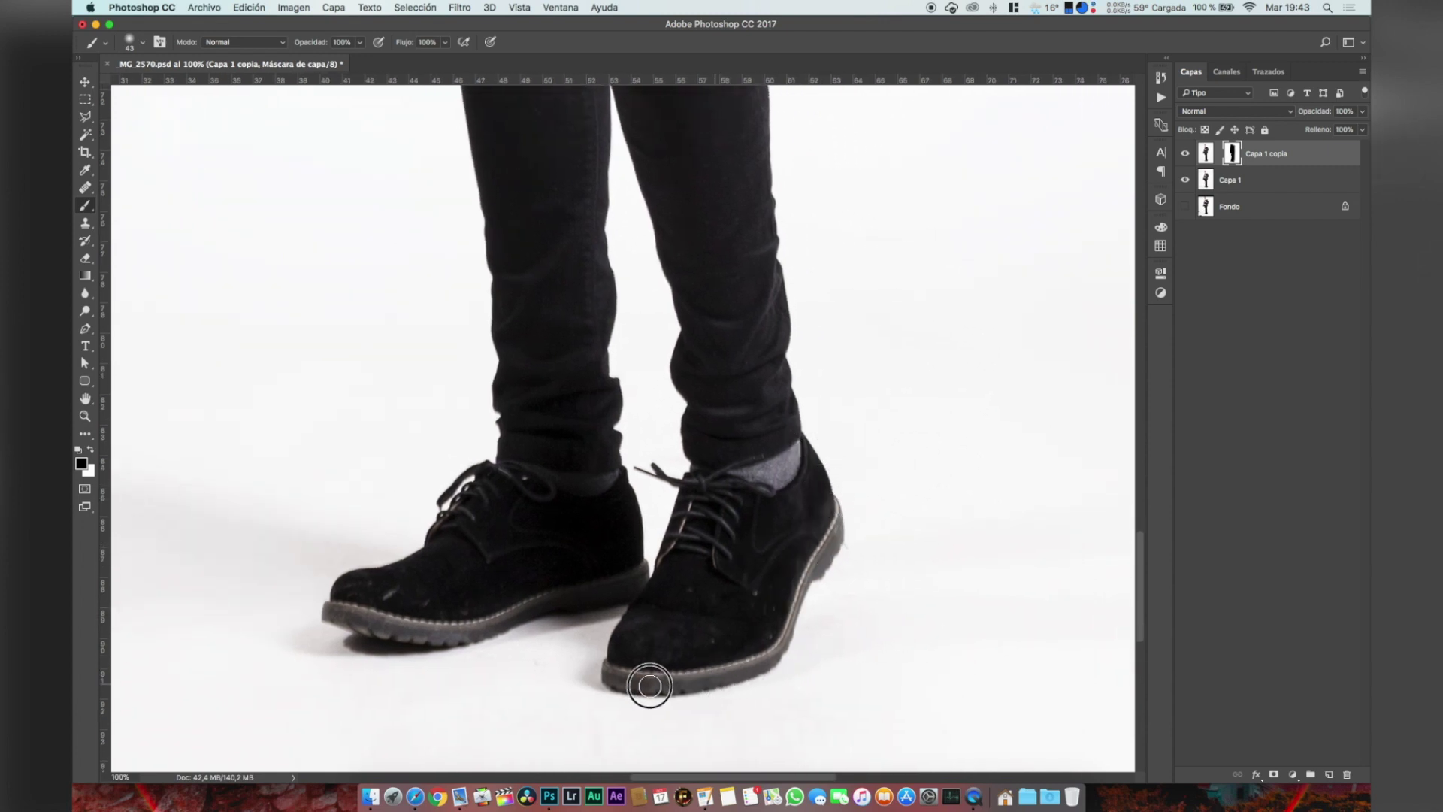
scroll(752, 405, "up", 10)
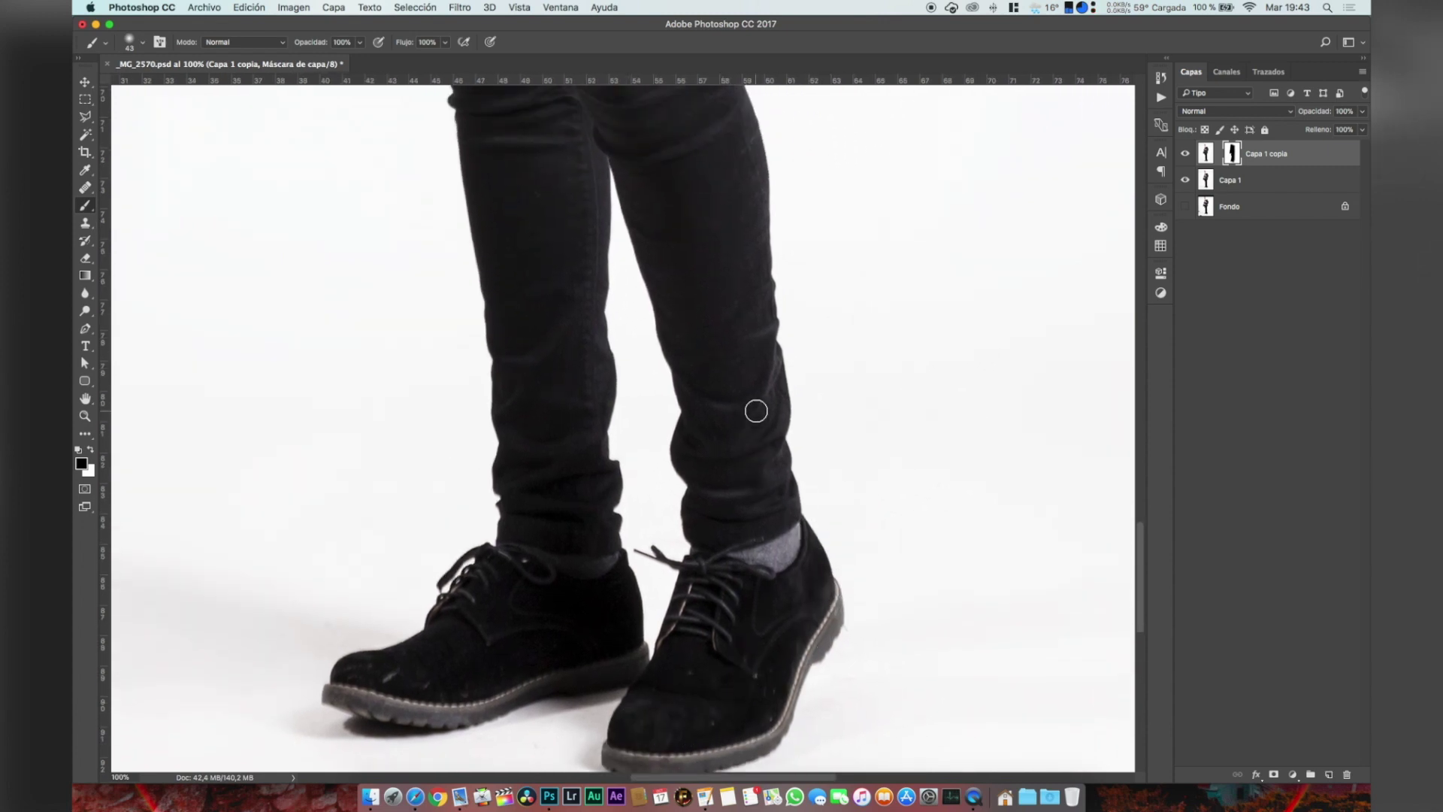
- Paint black on the mask up the man's other side, along the jacket hem, sleeve, elbow, shoulder and collar to the head
scroll(753, 394, "up", 5)
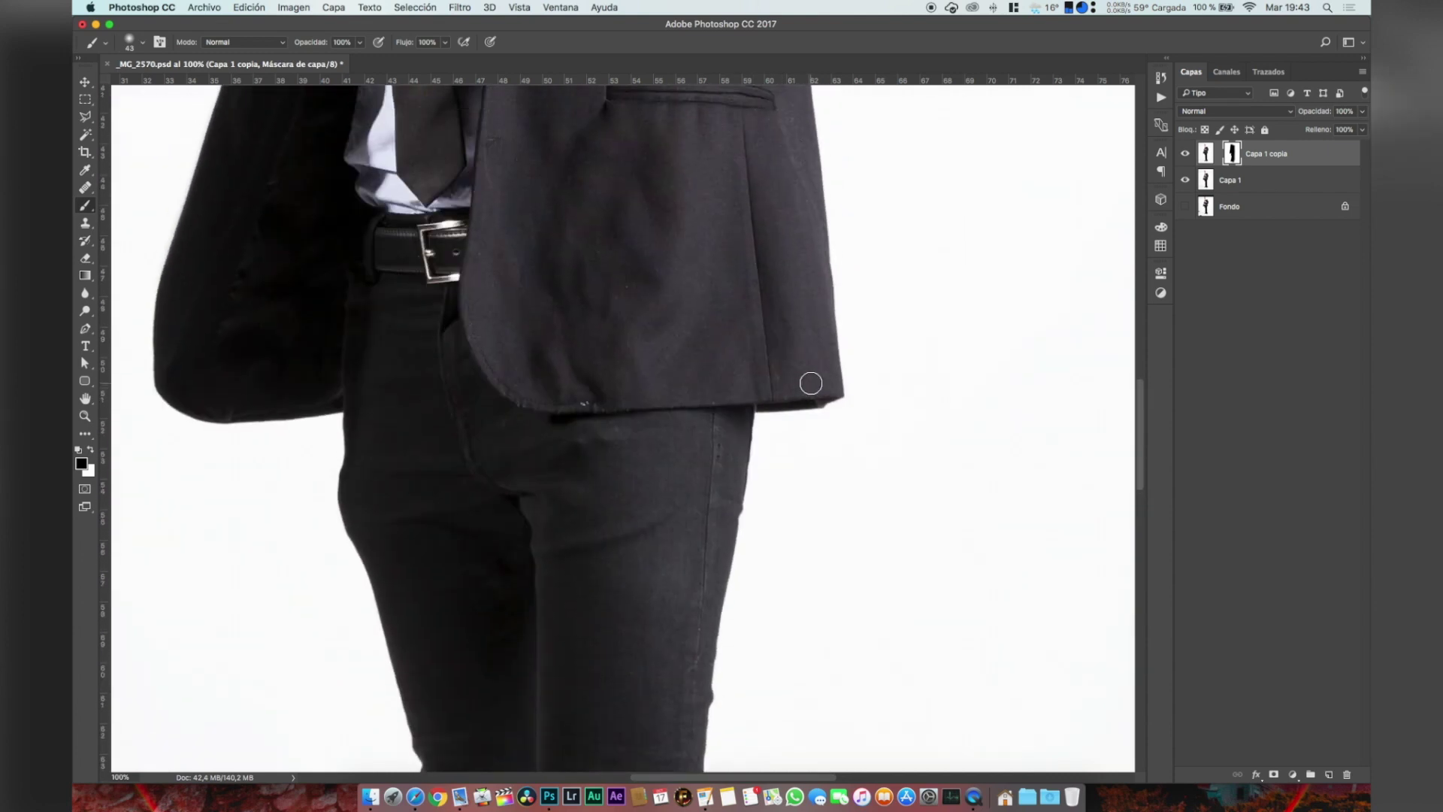
scroll(842, 361, "up", 15)
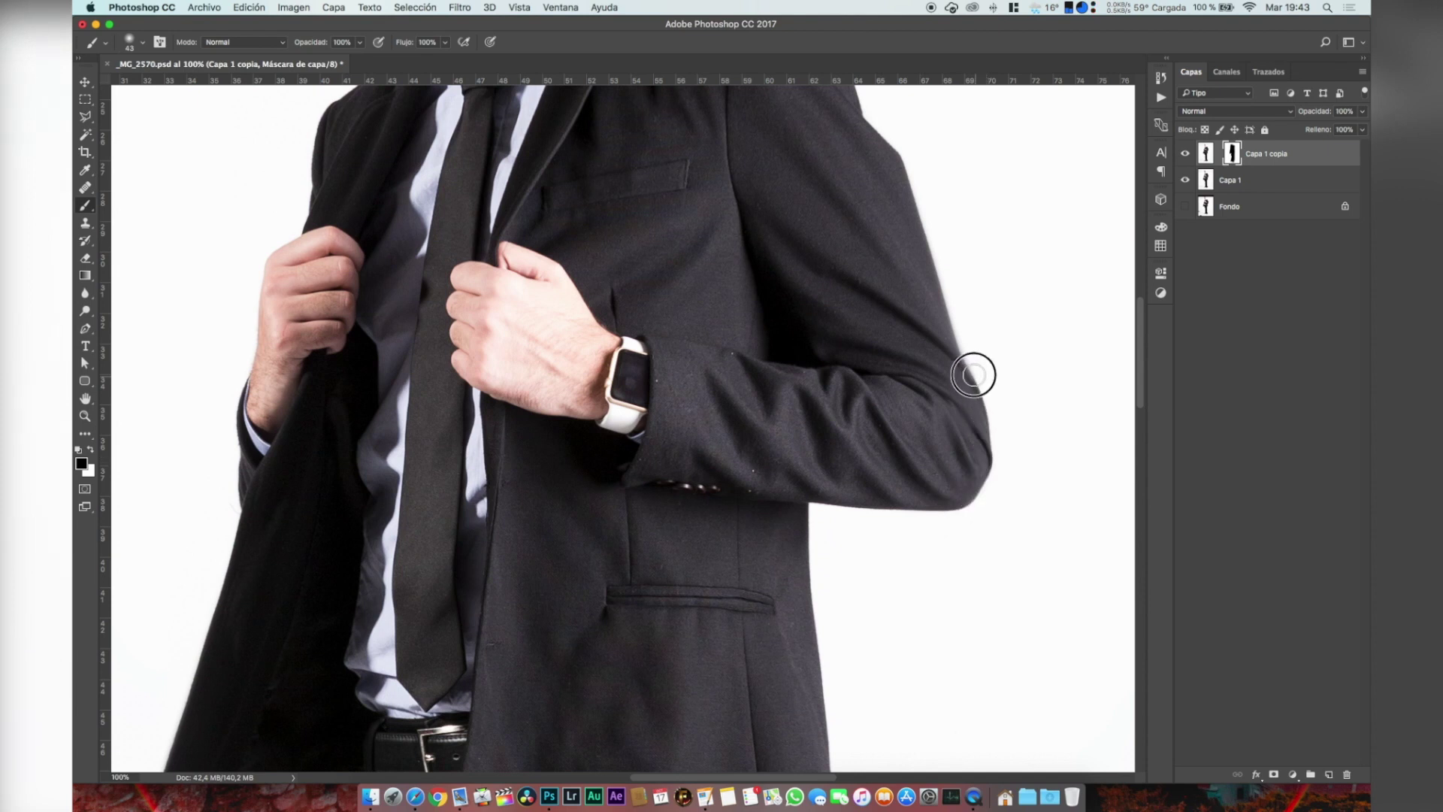
scroll(879, 142, "up", 7)
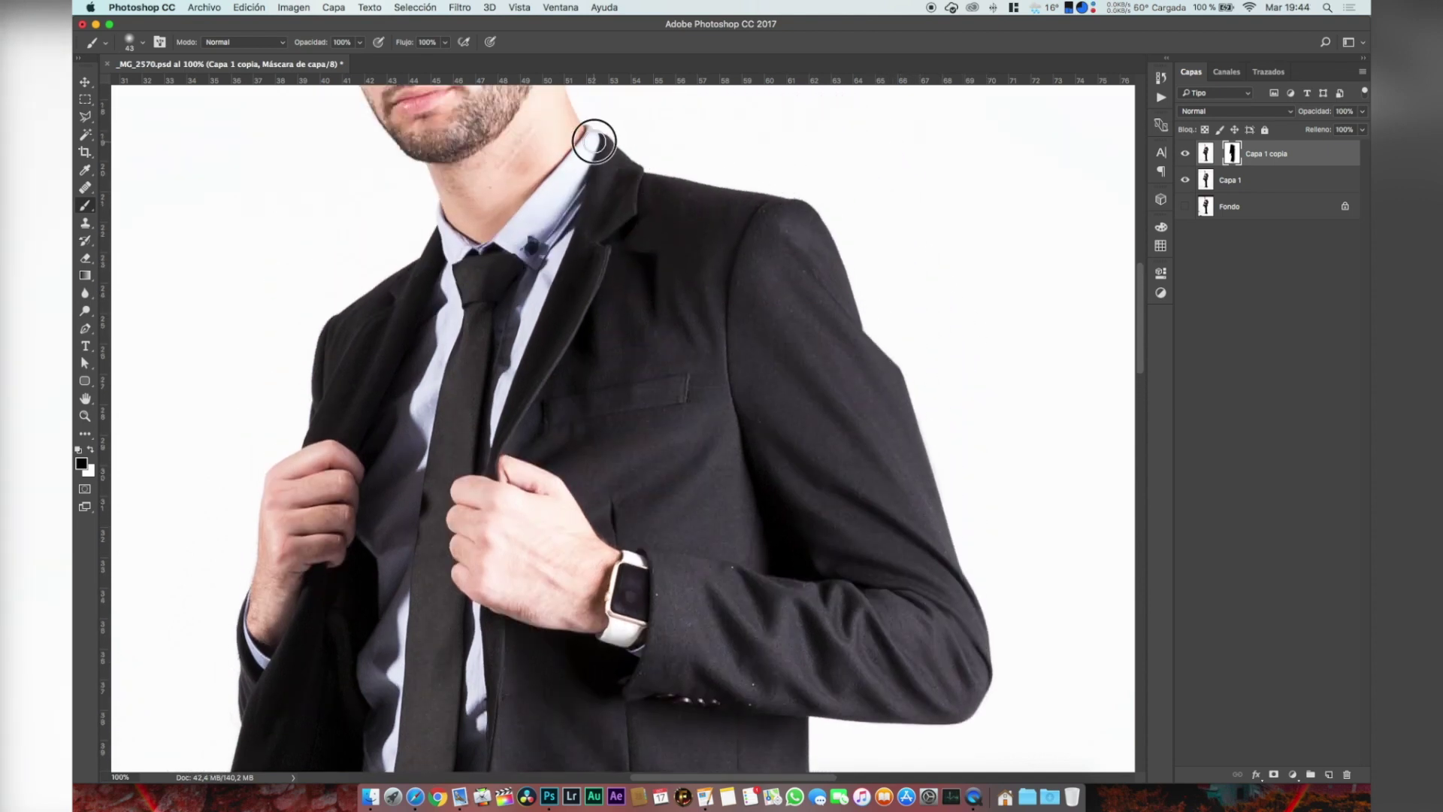
scroll(644, 196, "up", 5)
scroll(644, 196, "up", 5)
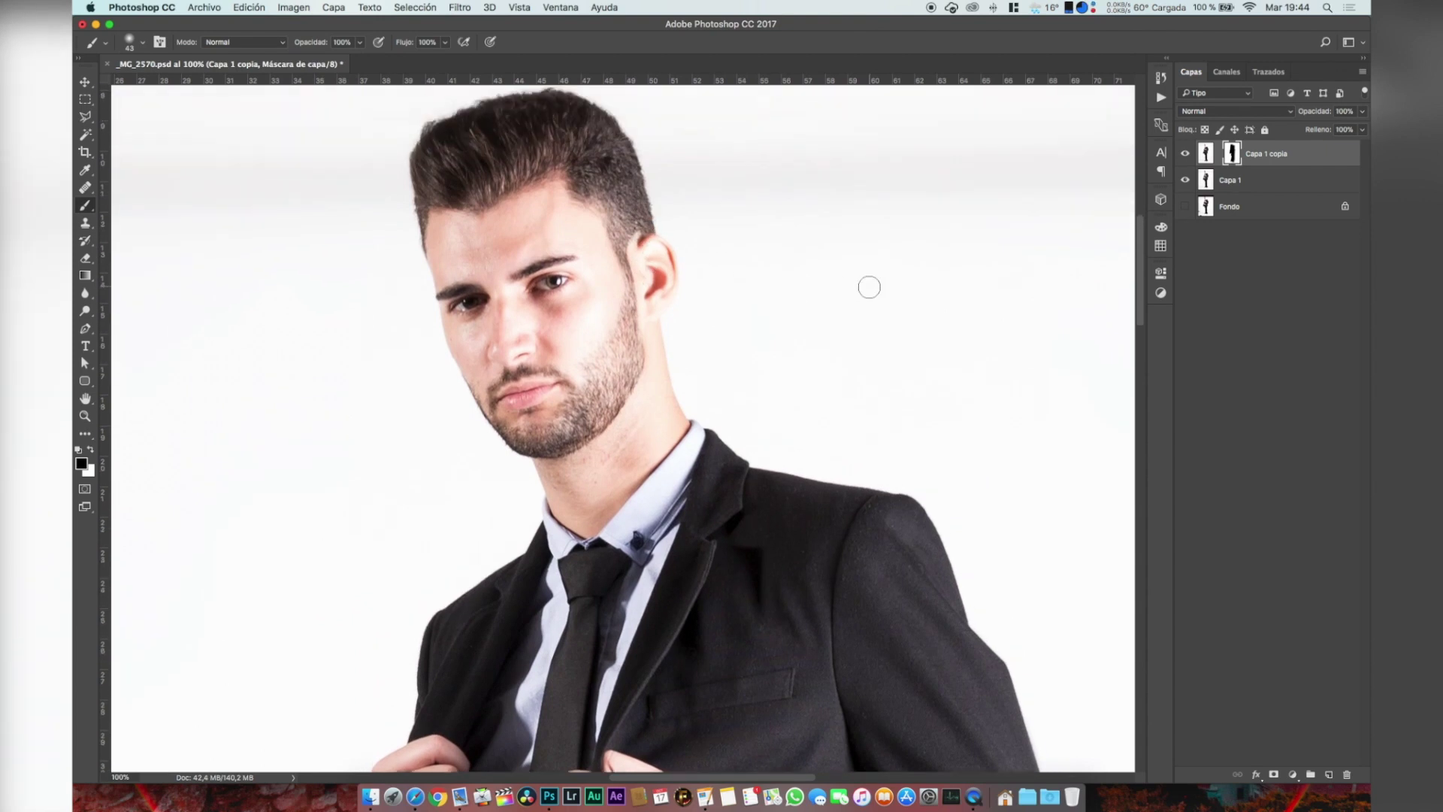
key("super+0")
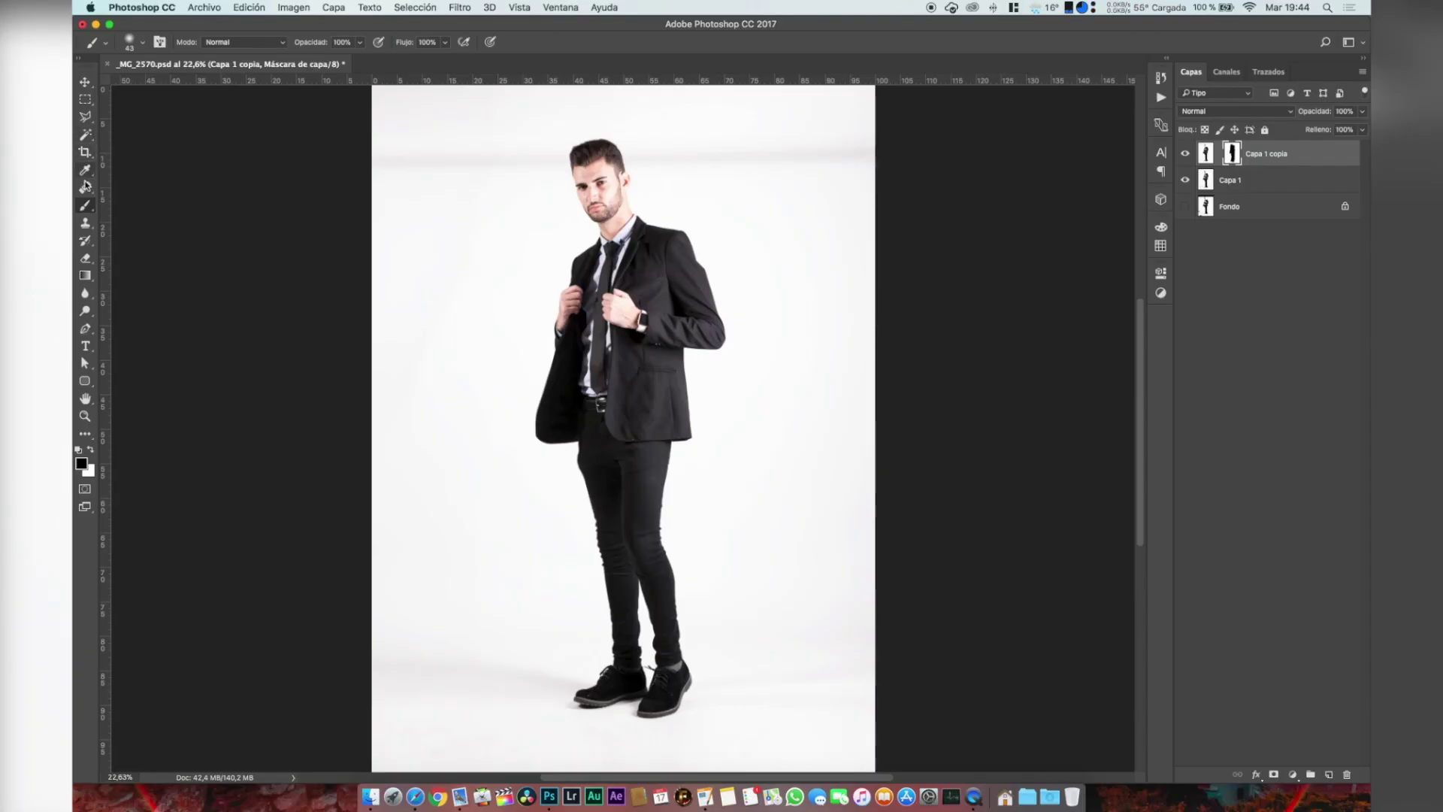
- Set up the Clone Stamp tool with a soft 188 px brush at 0% hardness
left_click(85, 223)
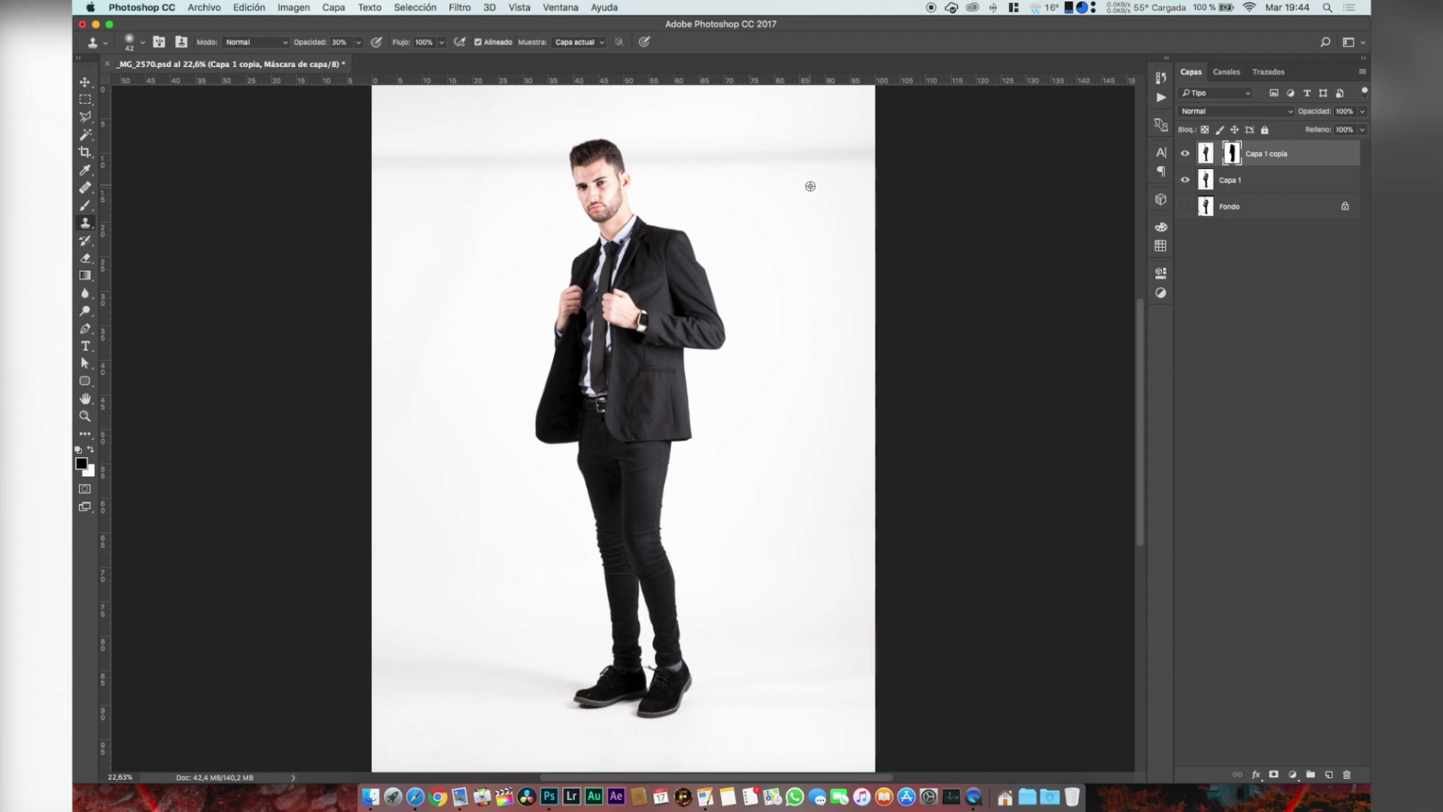
right_click(848, 205)
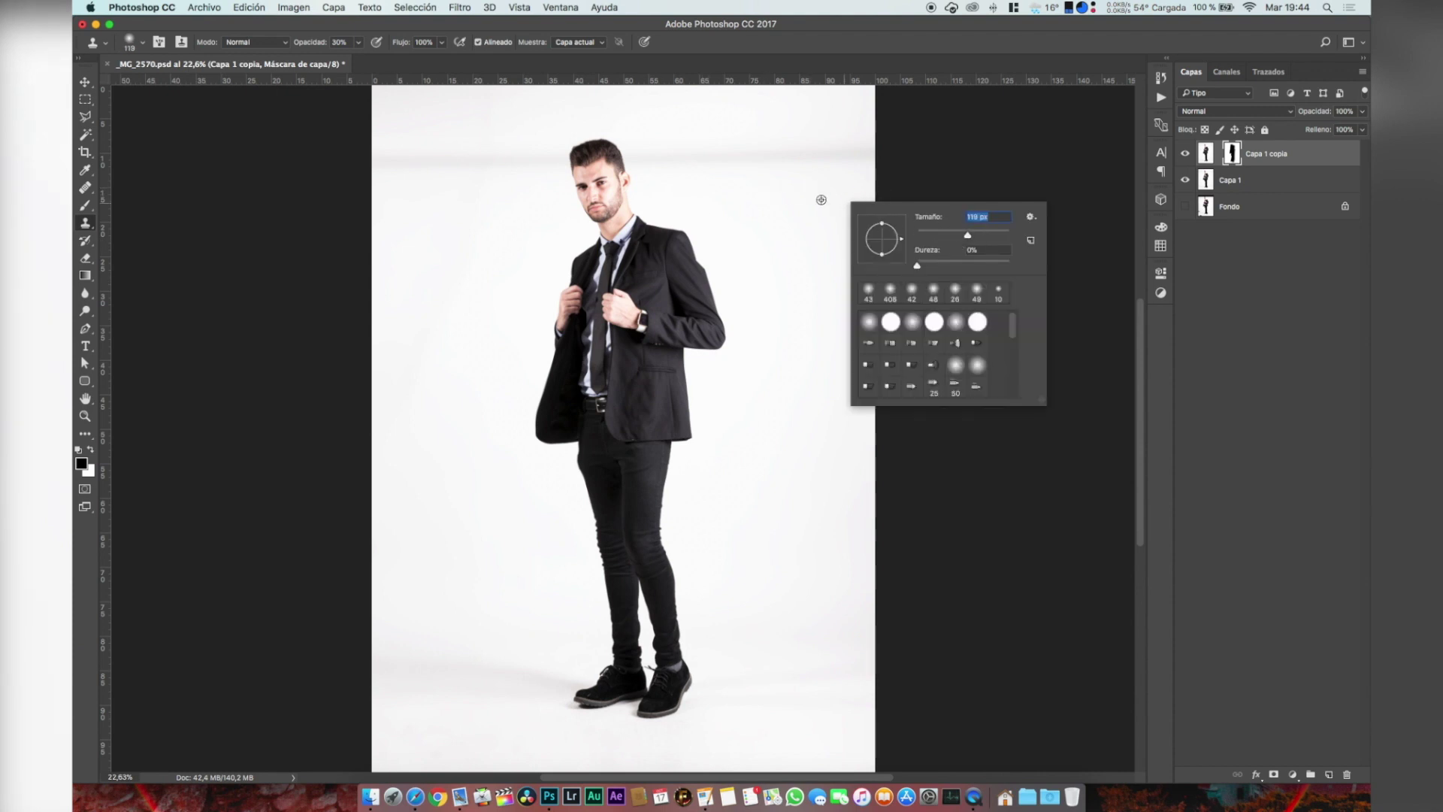
key("Return")
right_click(837, 190)
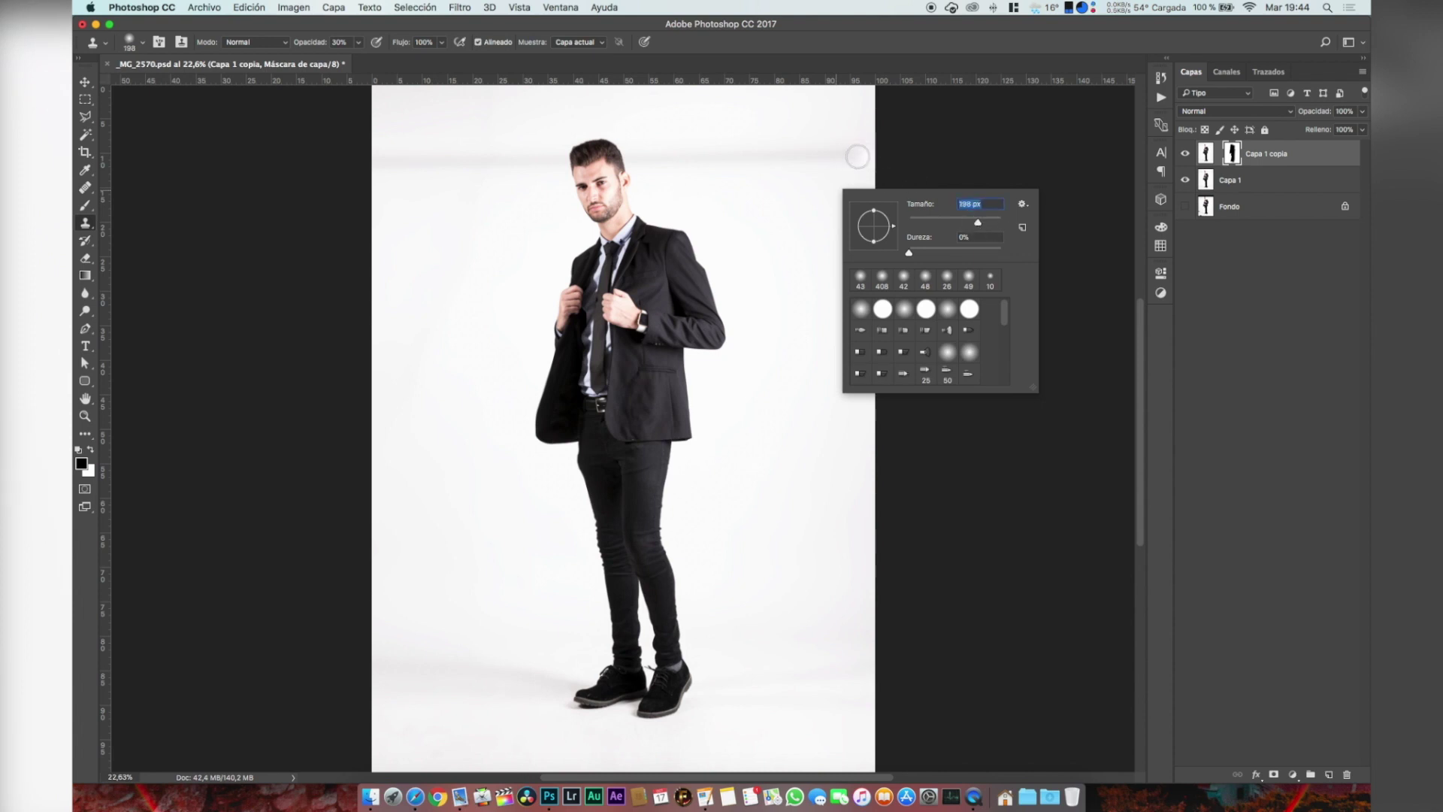
key("Return")
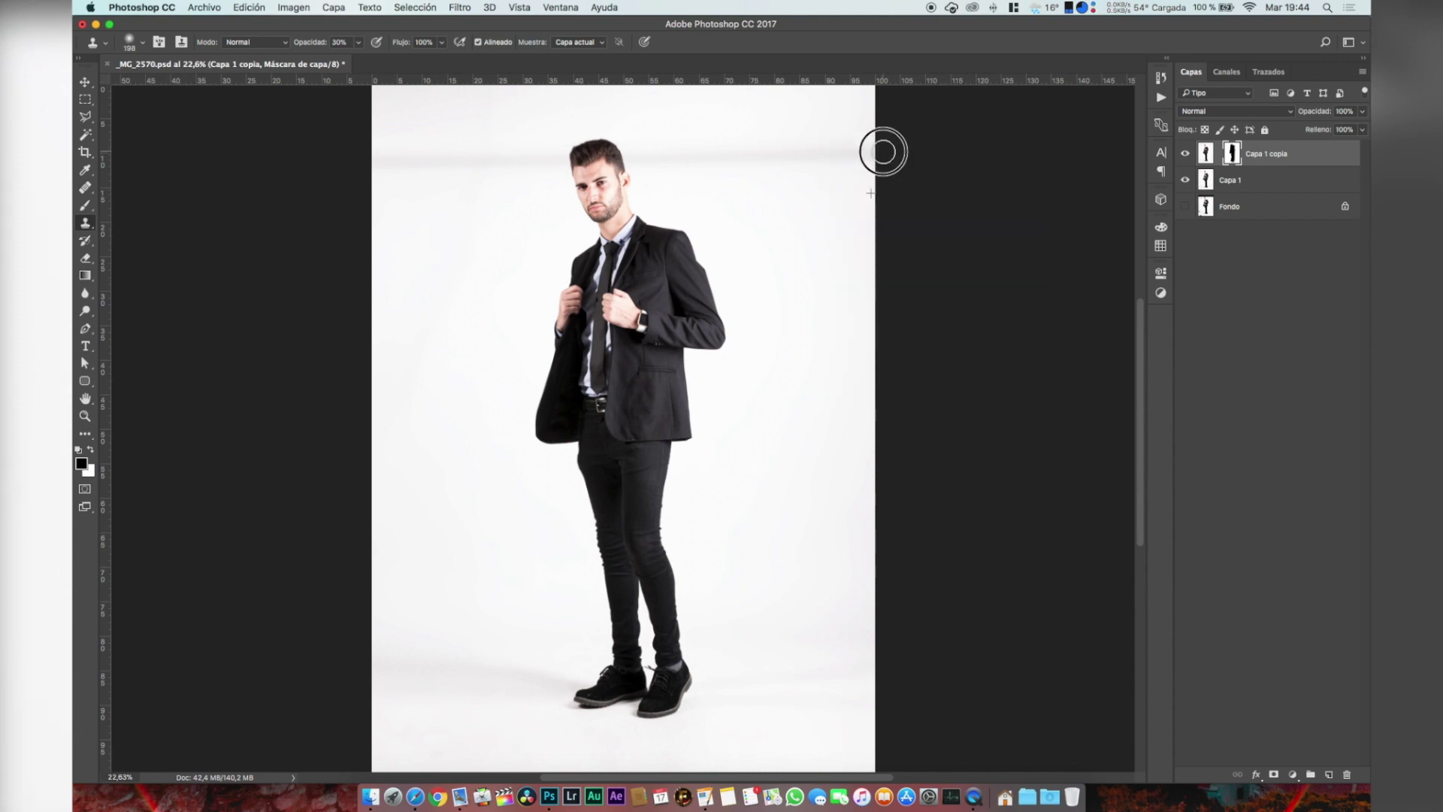
- Merge Capa 1 copia with Capa 1 and clone clean backdrop over the outer end of the grey band beside the head
left_click(1279, 182, "shift")
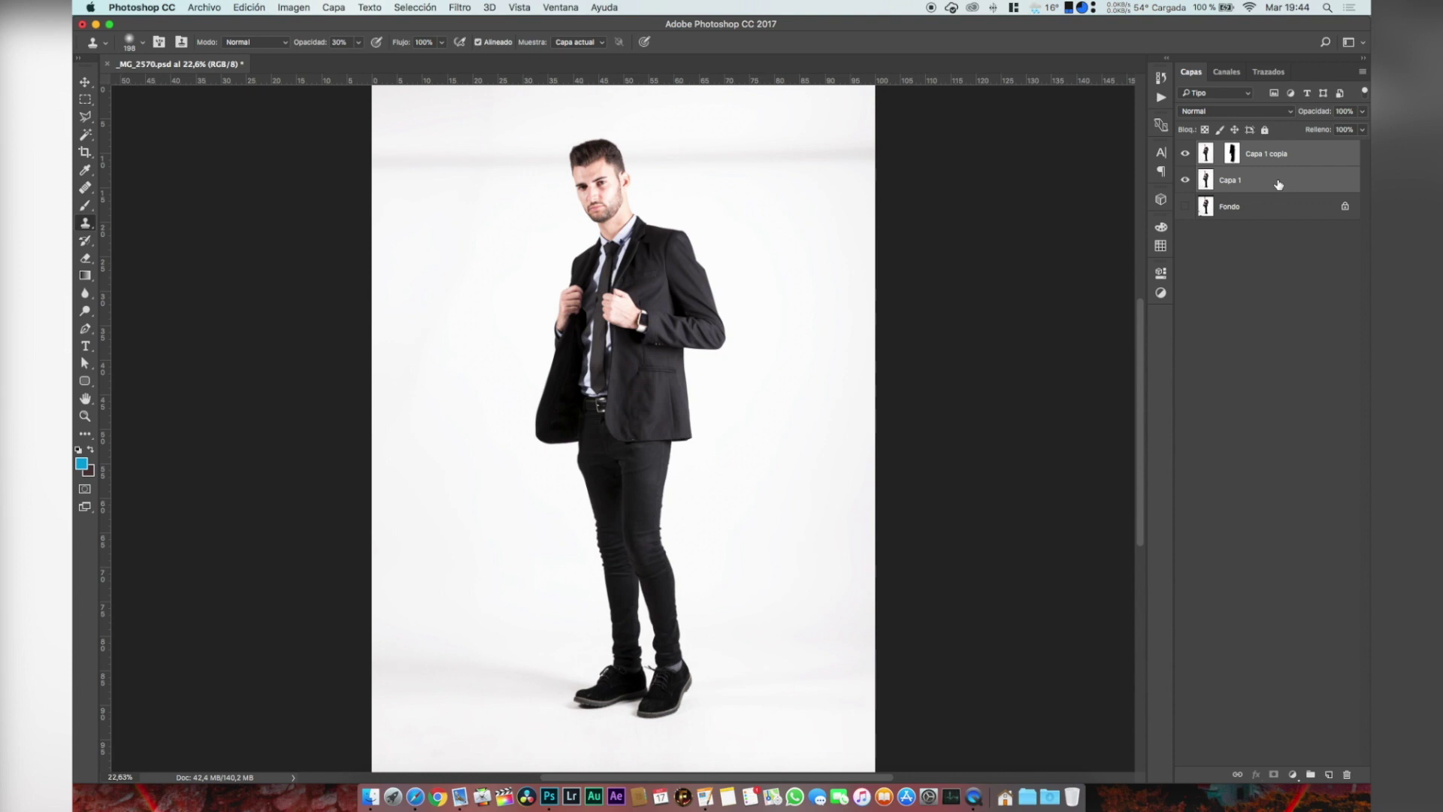
key("super+e")
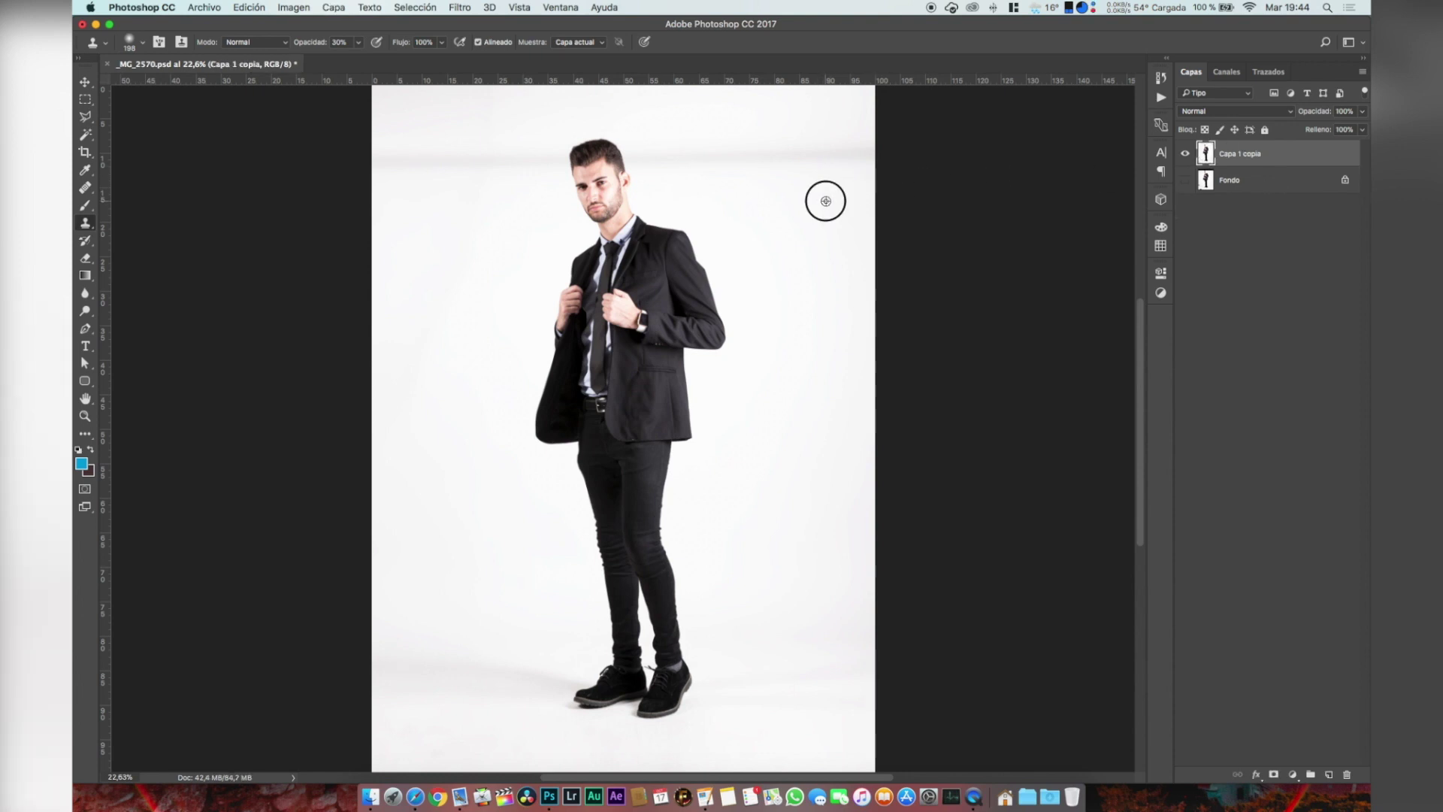
mouse_move(814, 153)
left_mouse_down()
mouse_move(863, 152)
mouse_move(717, 163)
mouse_move(862, 148)
mouse_move(895, 180)
left_mouse_up()
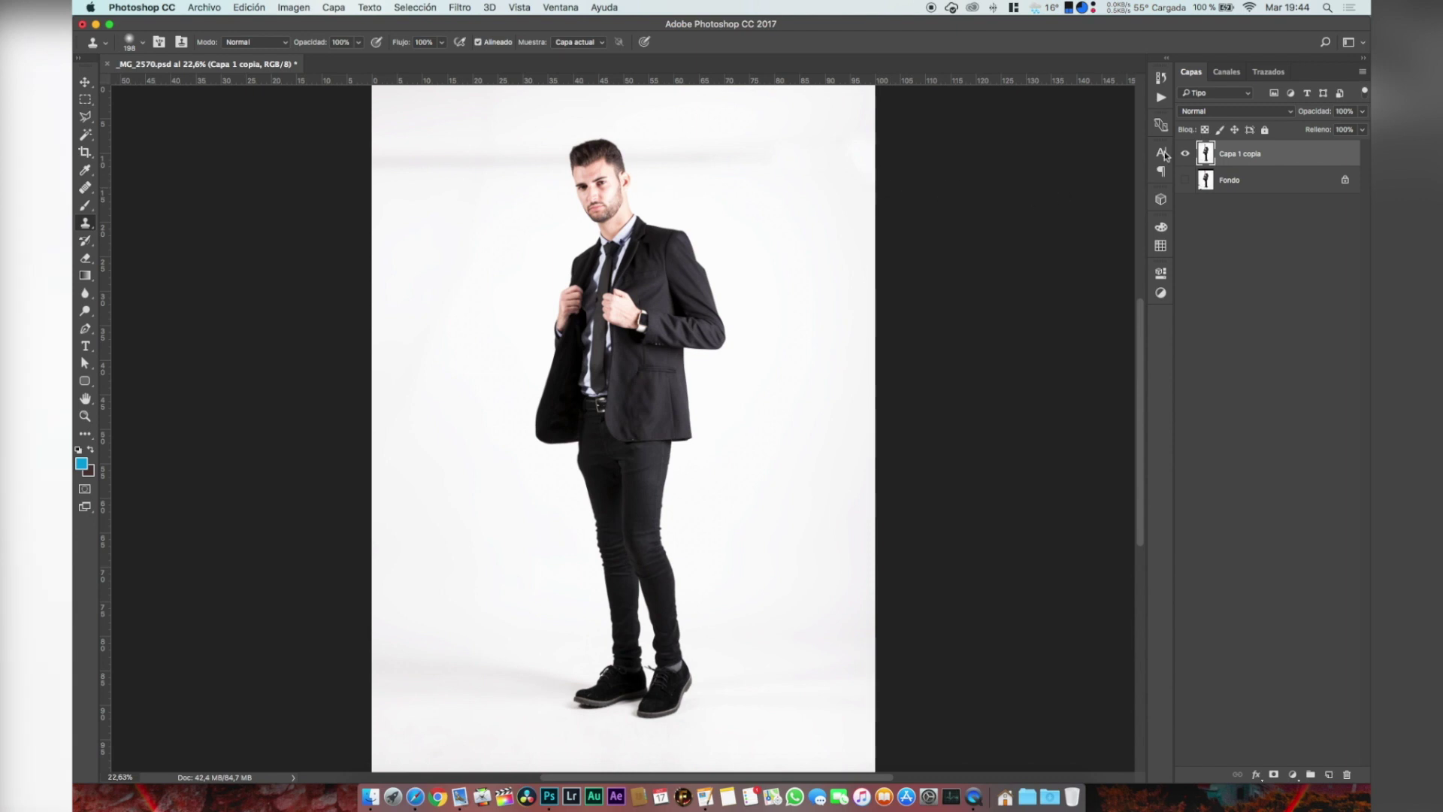
left_click(1270, 179, "shift")
right_click(1270, 167)
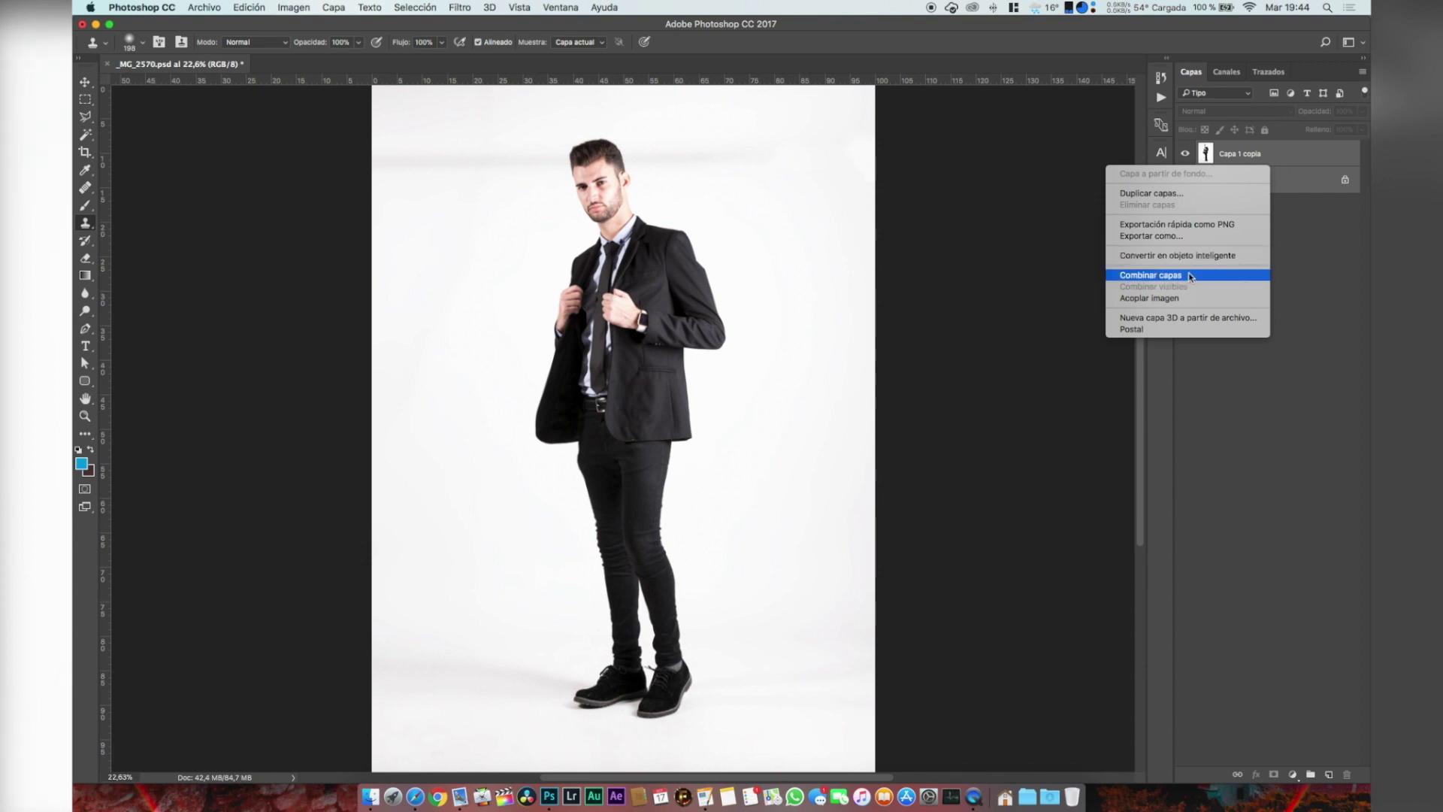
left_click(924, 198)
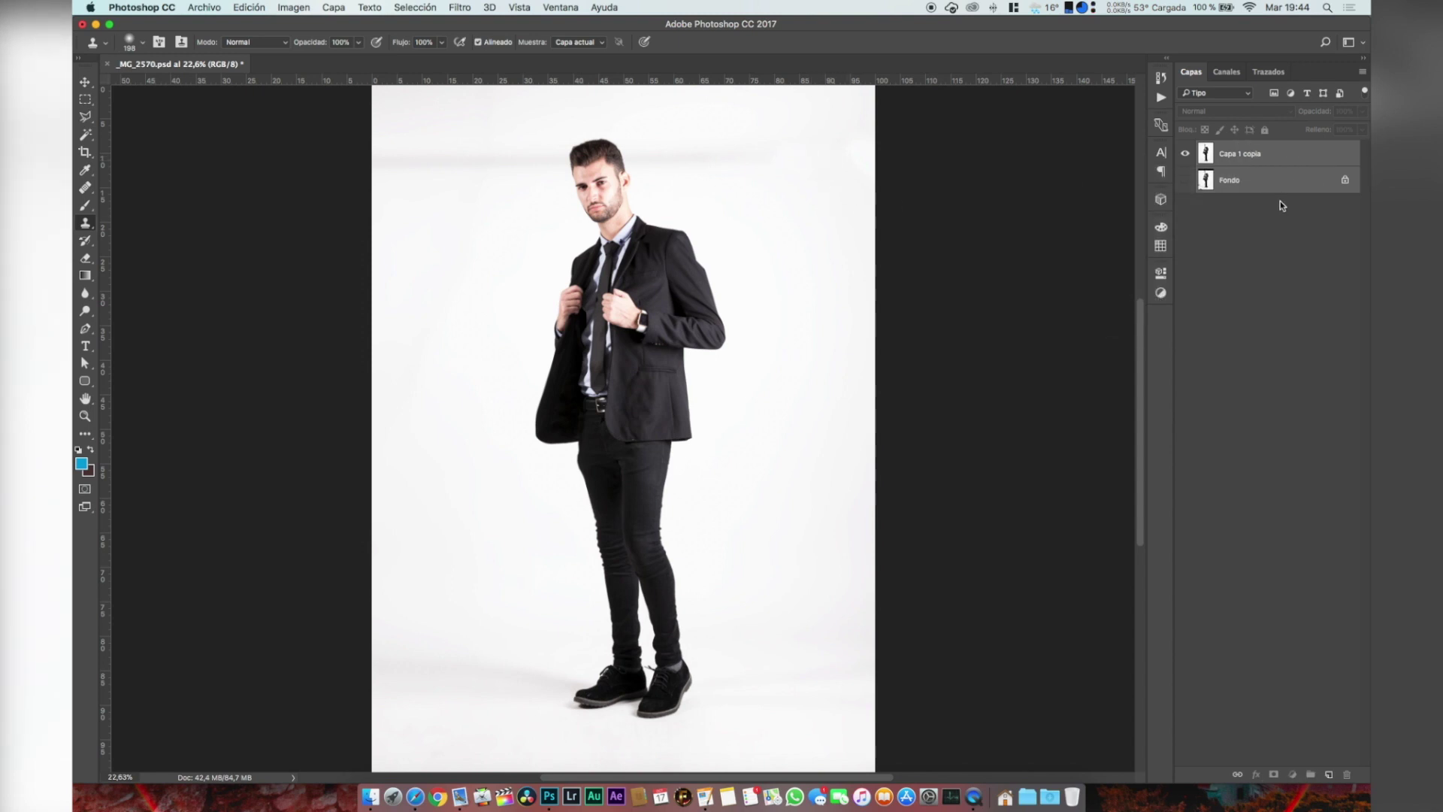
left_click(1280, 202)
left_click(1268, 155)
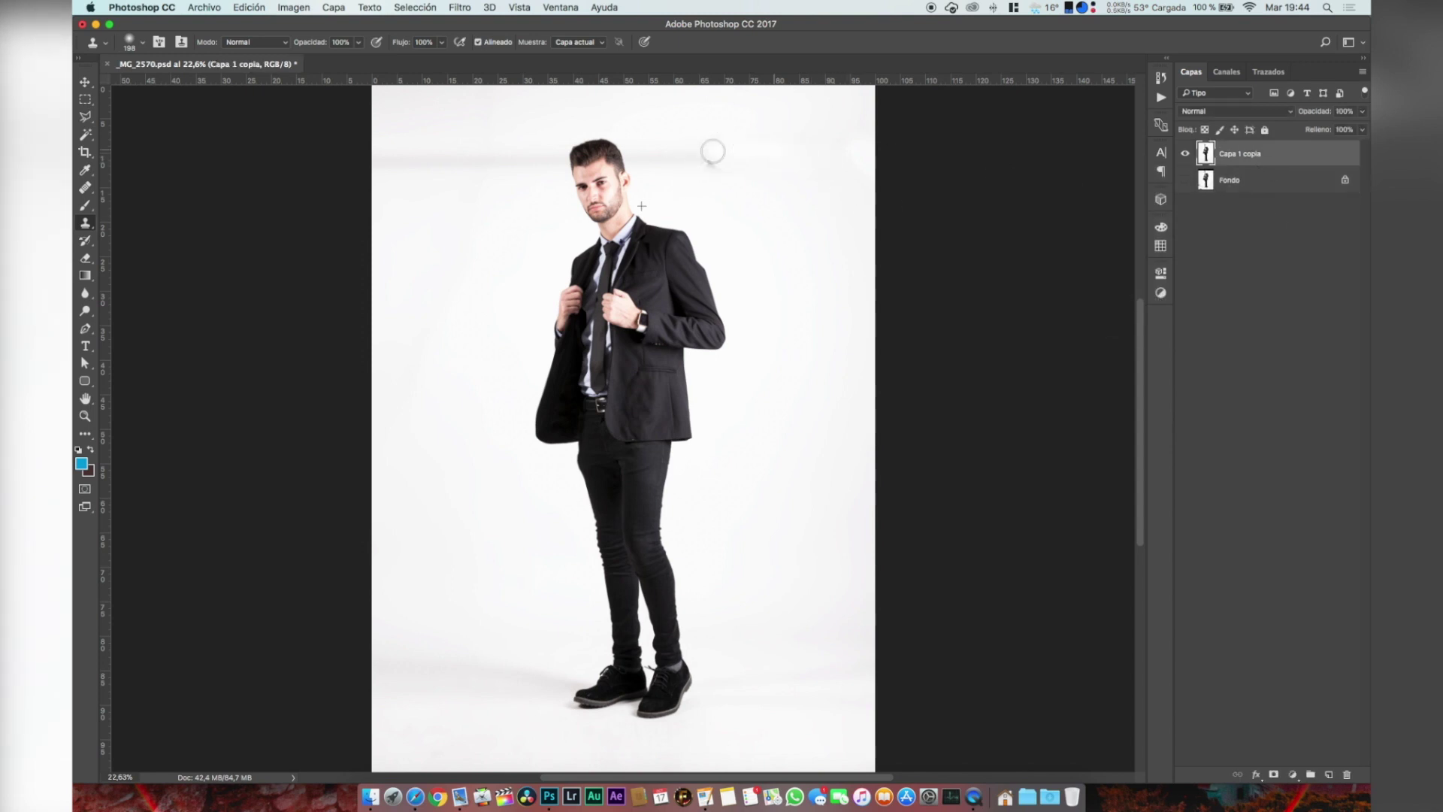
- Raise the Clone Stamp opacity to 100% and clone clean backdrop over the rest of the grey band behind the man's ear side
left_click(798, 199, "alt")
mouse_move(774, 218)
left_mouse_down()
mouse_move(754, 148)
mouse_move(743, 161)
left_mouse_up()
left_click(740, 129, "alt")
mouse_move(655, 146)
left_mouse_down()
mouse_move(709, 150)
mouse_move(636, 152)
mouse_move(711, 160)
mouse_move(663, 143)
mouse_move(717, 147)
mouse_move(667, 161)
mouse_move(725, 164)
mouse_move(709, 166)
mouse_move(868, 147)
left_mouse_up()
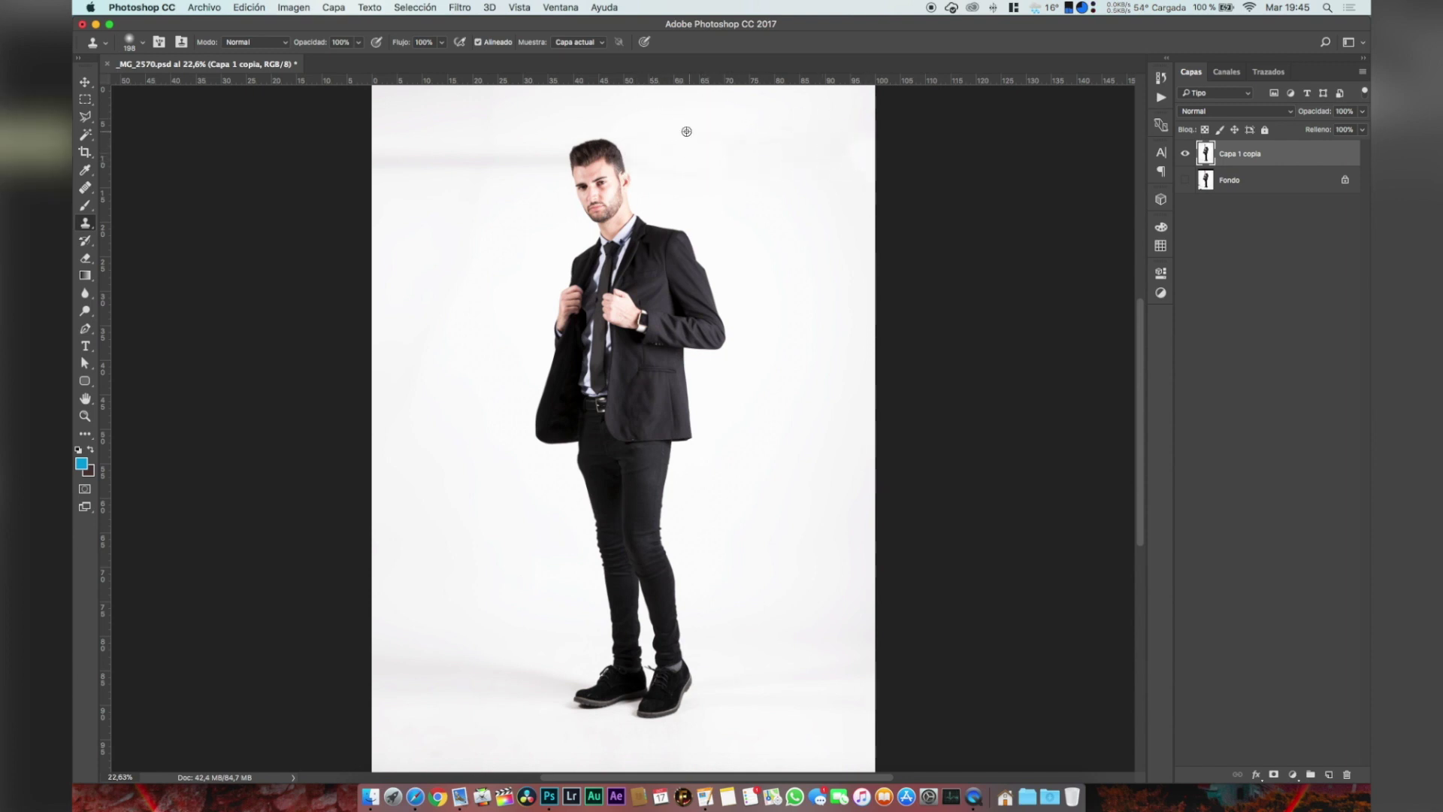
- Clone clean backdrop over the grey band on the side the man's face is turned to, up to his hair
scroll(686, 132, "up", 5)
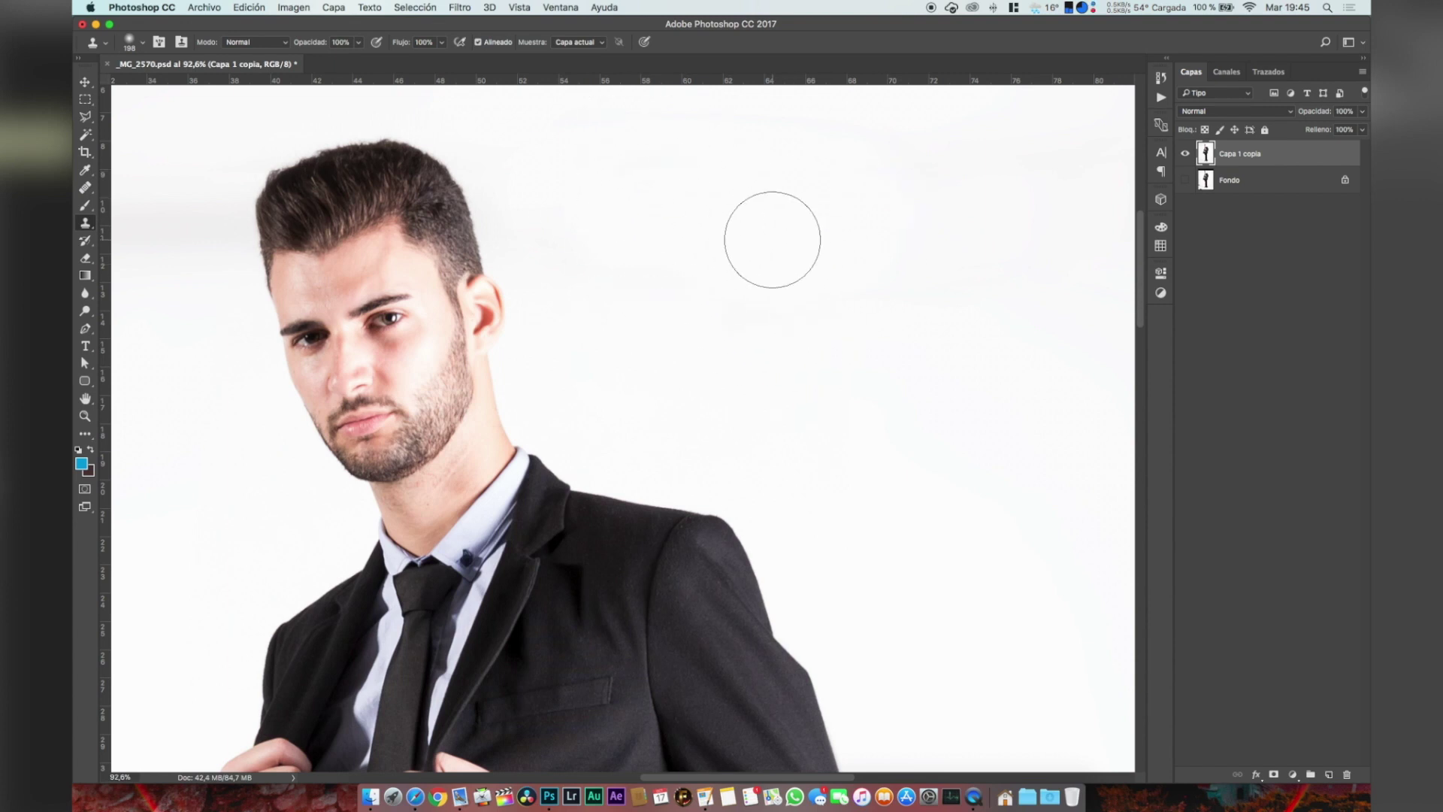
scroll(772, 239, "left", 5)
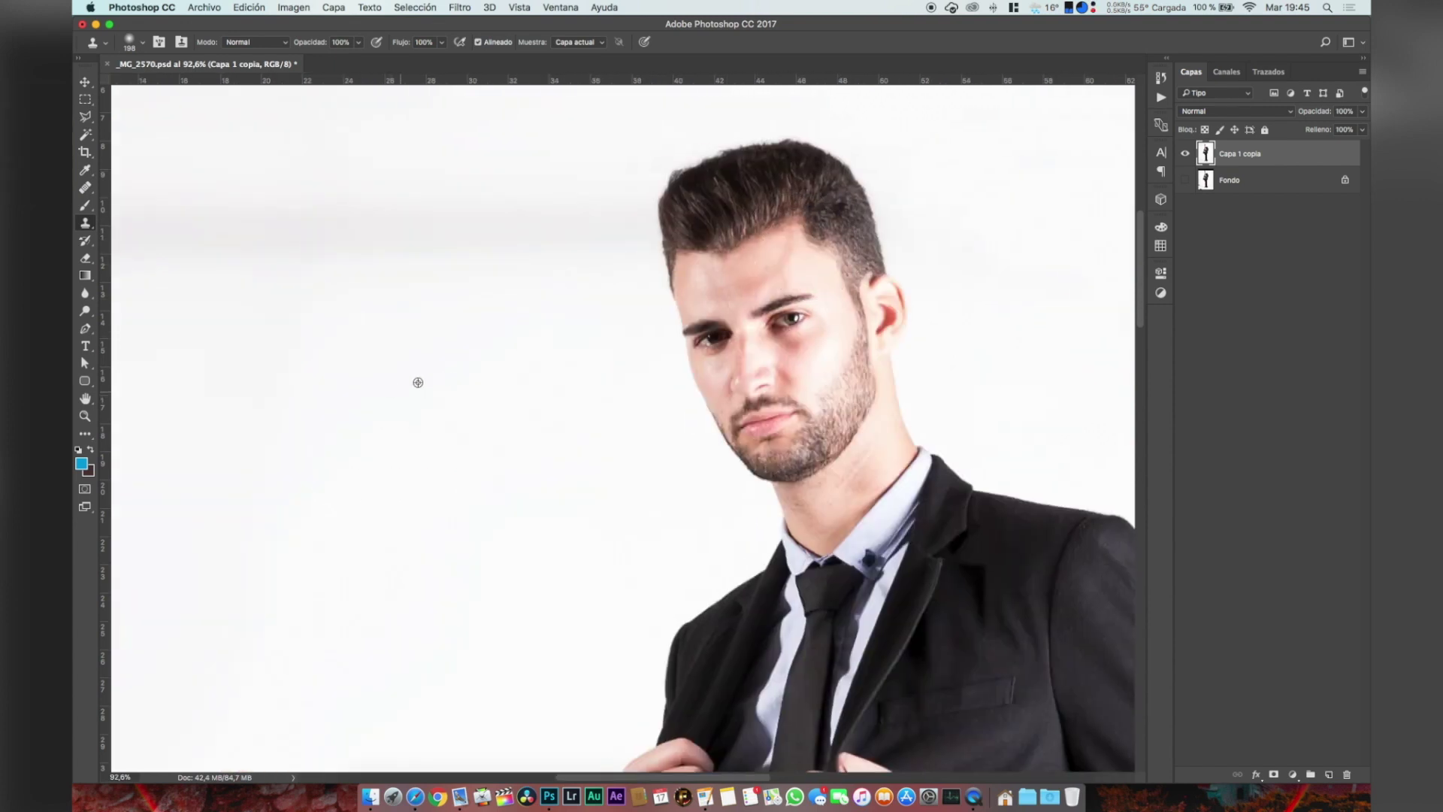
key("ctrl+0")
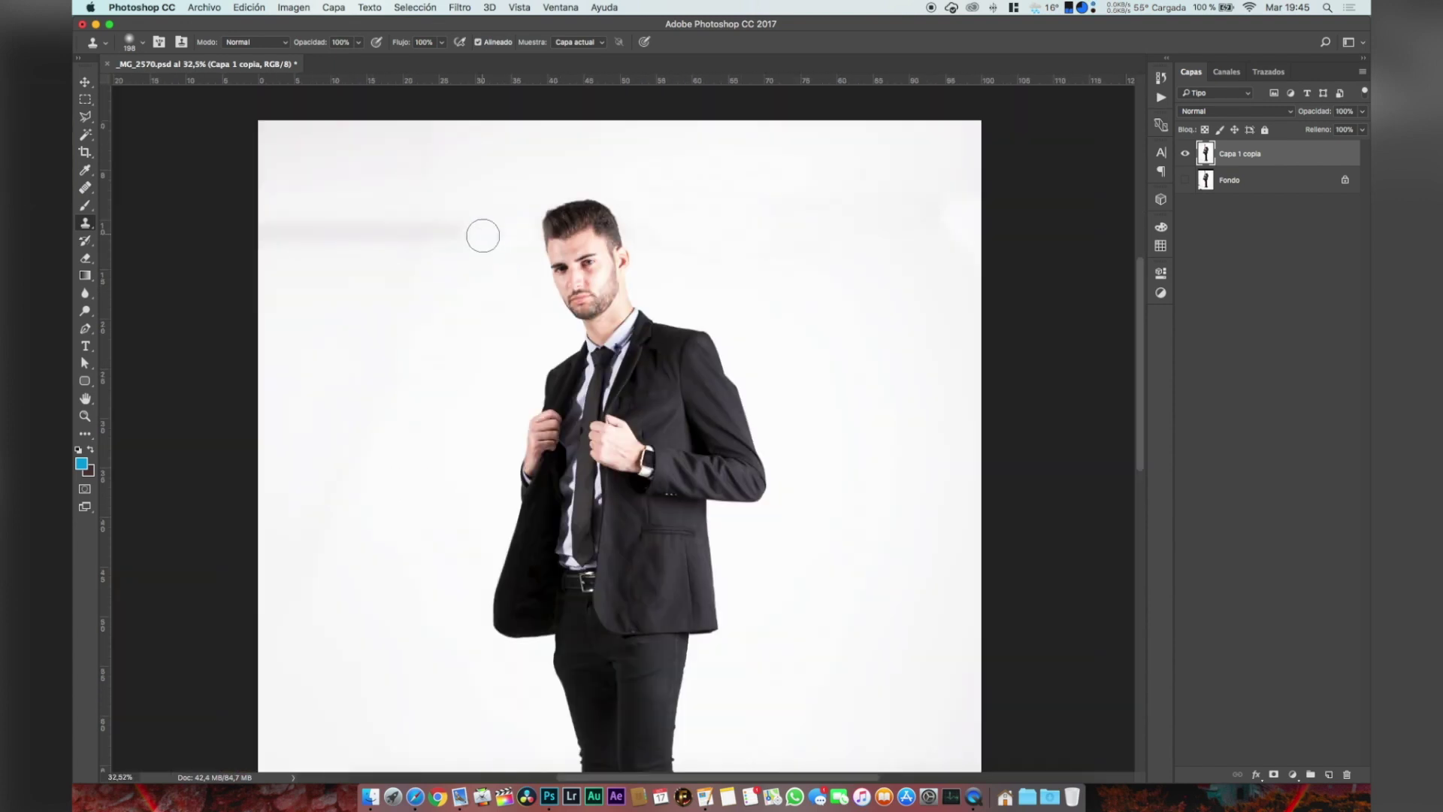
left_click(385, 304, "alt")
mouse_move(444, 239)
left_mouse_down()
mouse_move(392, 235)
mouse_move(460, 227)
mouse_move(276, 235)
mouse_move(258, 261)
mouse_move(238, 260)
mouse_move(505, 229)
left_mouse_up()
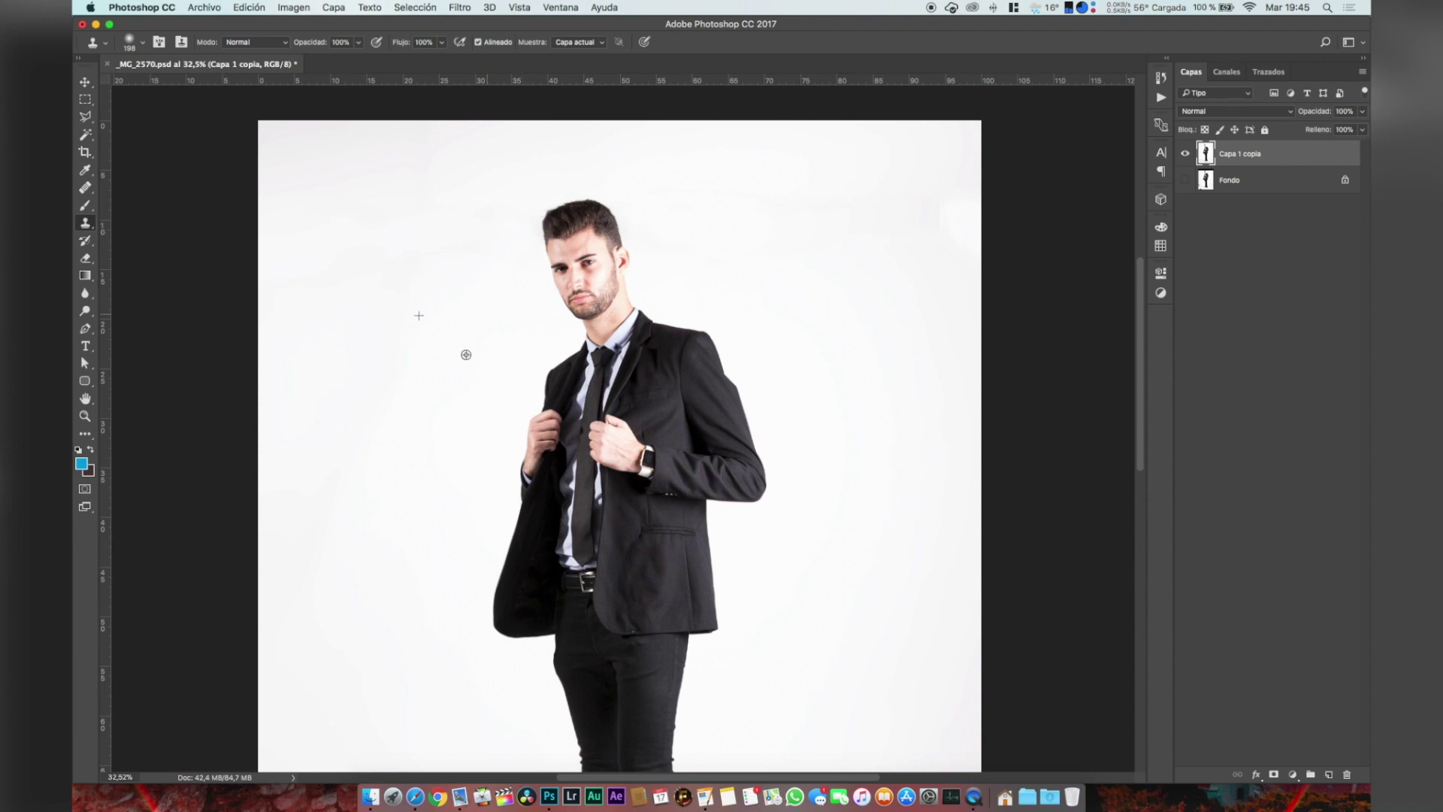
scroll(467, 354, "down", 5)
scroll(471, 361, "up", 3)
scroll(470, 362, "up", 2)
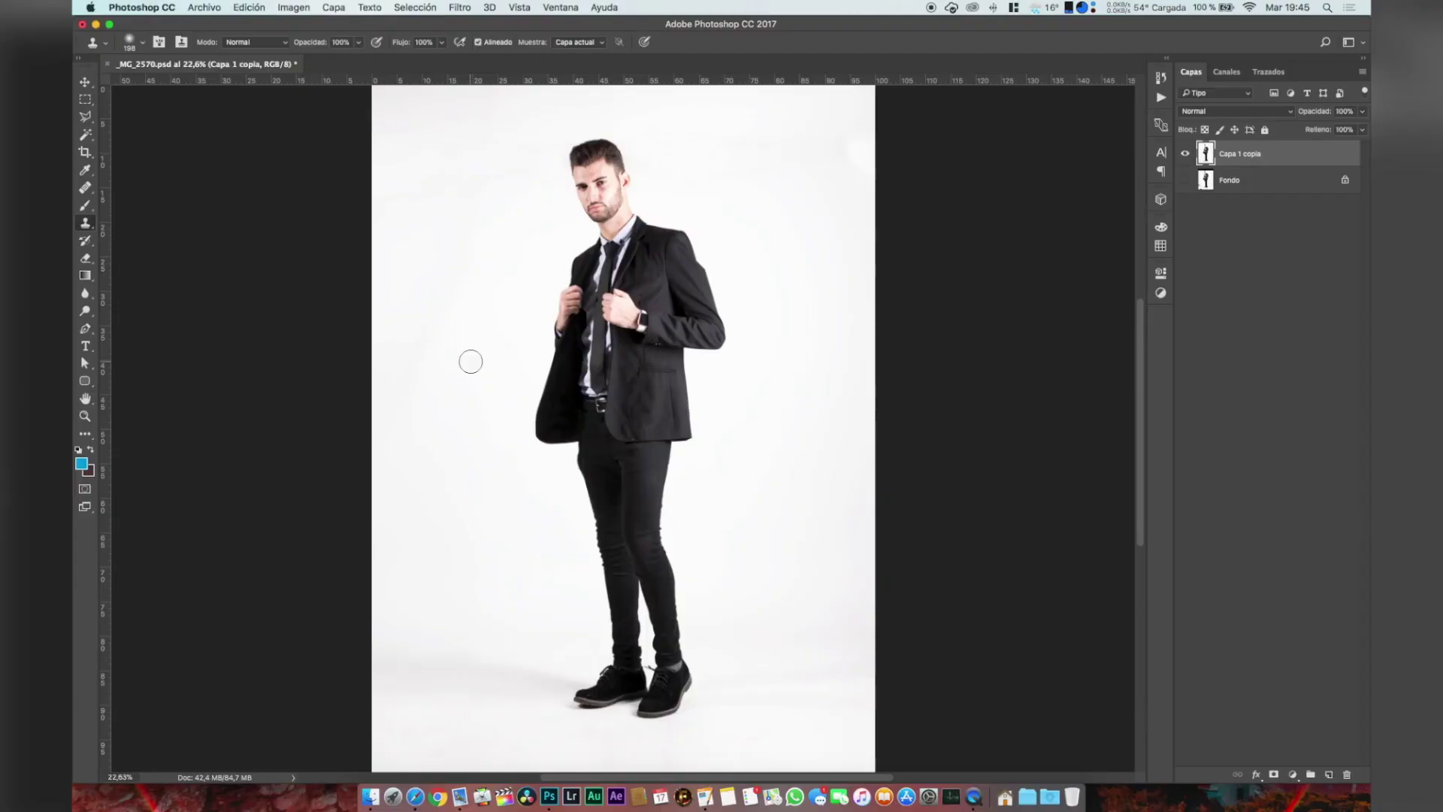
- Compare the cleaned Capa 1 copia layer with the original Fondo layer by switching their visibility
left_click(1185, 153)
left_click(1186, 180)
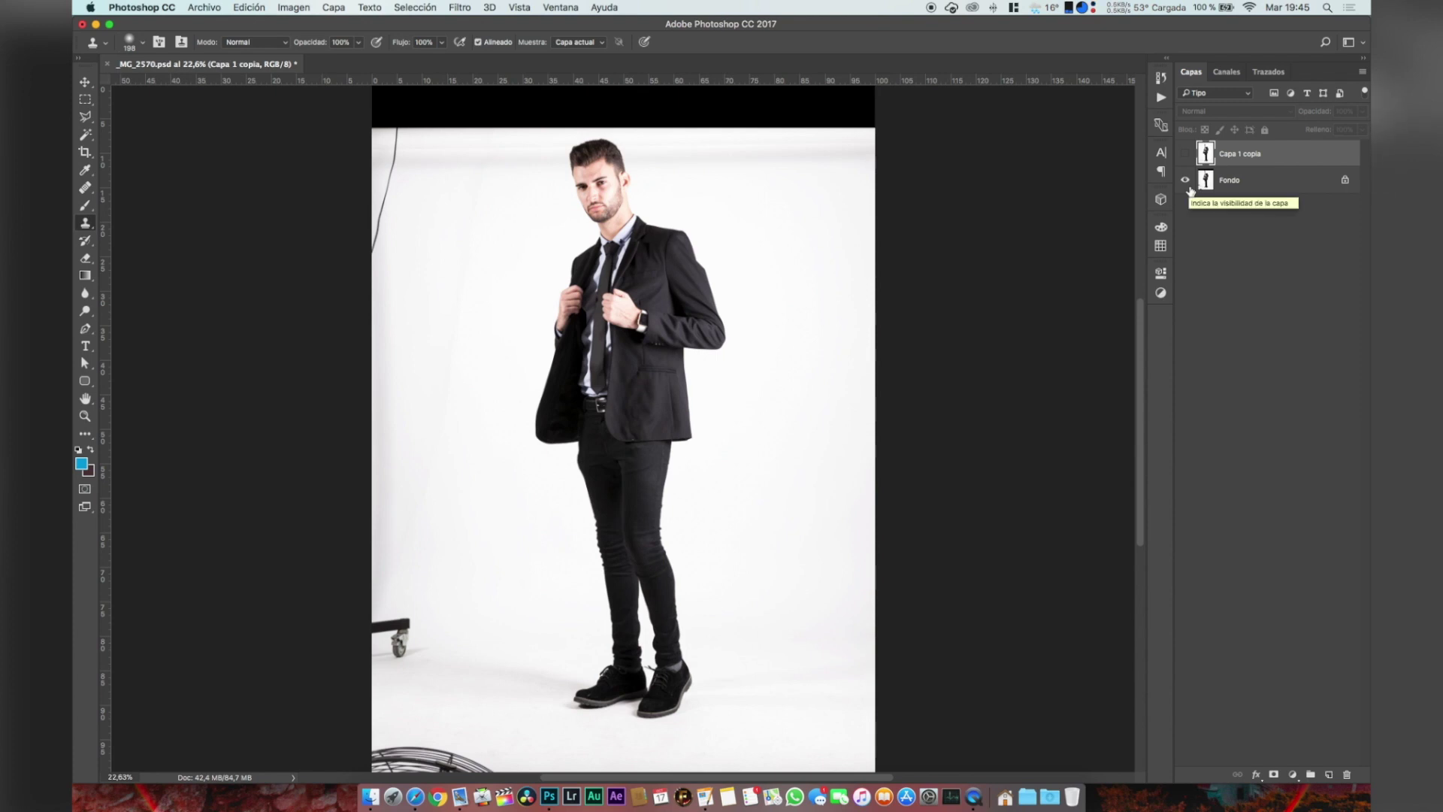
left_click(1185, 153)
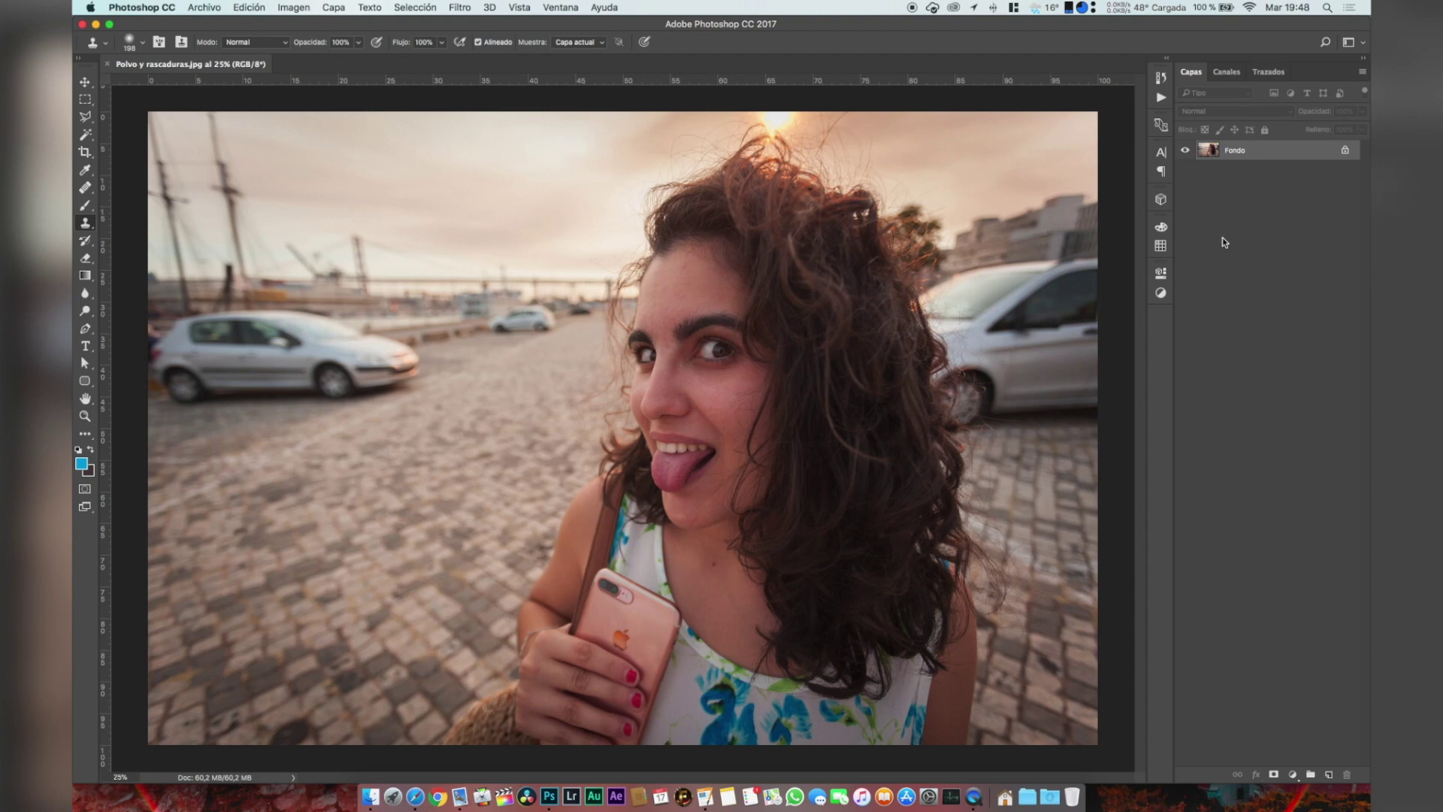
- Examine the woman's skin in Polvo y rascaduras.jpg at 100%, from the forehead and eyes to the cheeks and mouth
left_click(977, 285)
left_click(824, 267)
key("v")
key("super+1")
scroll(754, 297, "up", 6)
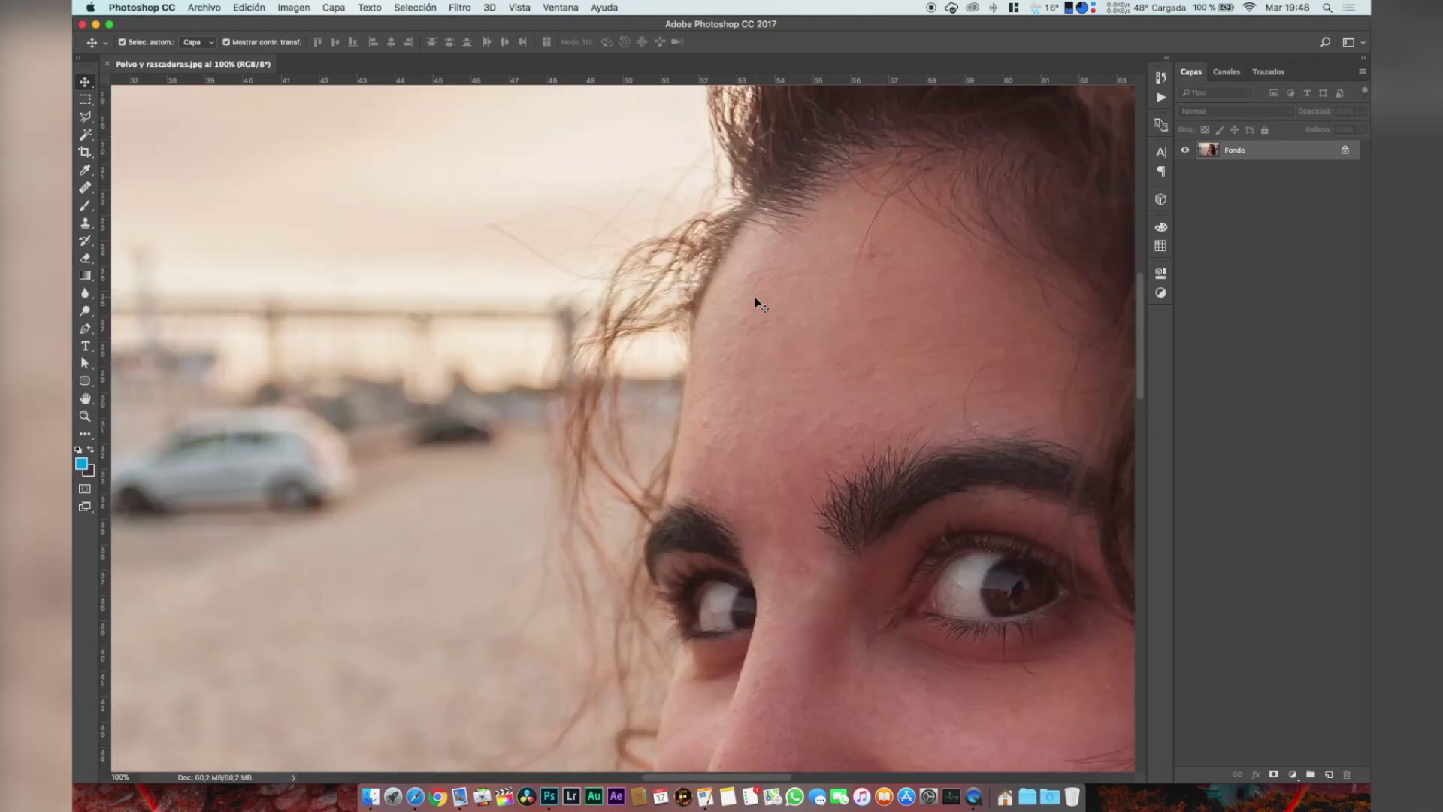
scroll(834, 352, "down", 2)
key("super+0")
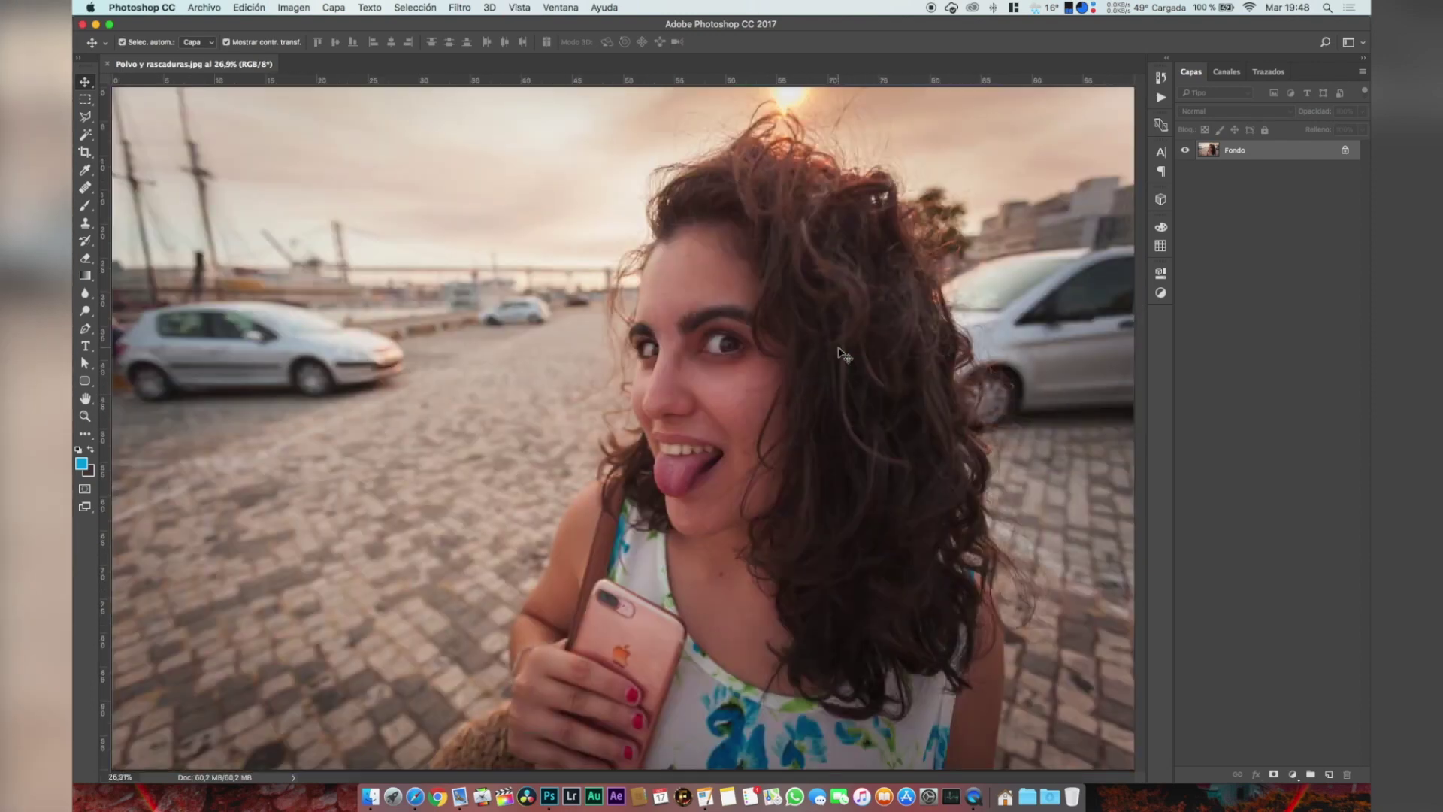
key("super+1")
scroll(872, 365, "up", 3)
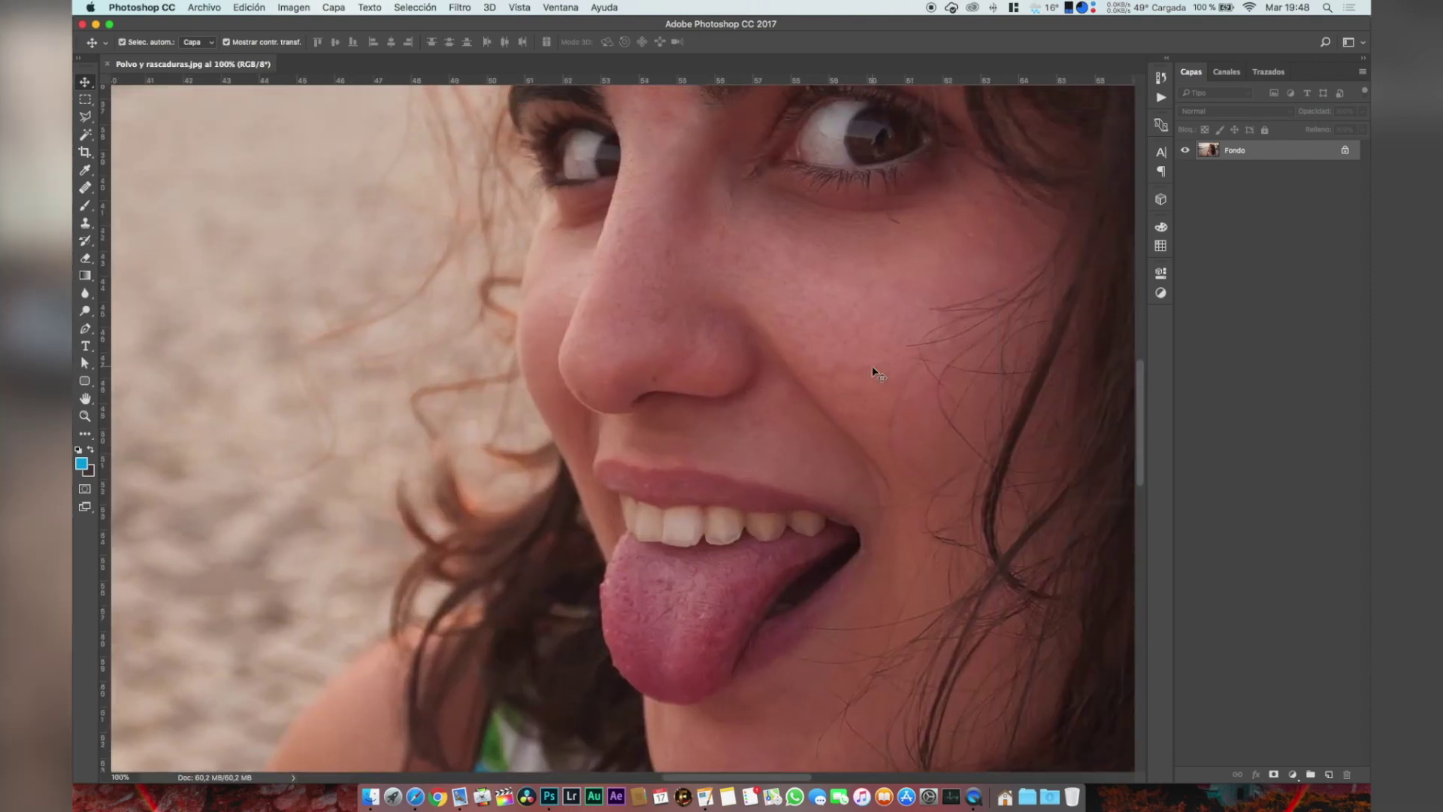
scroll(872, 366, "up", 3)
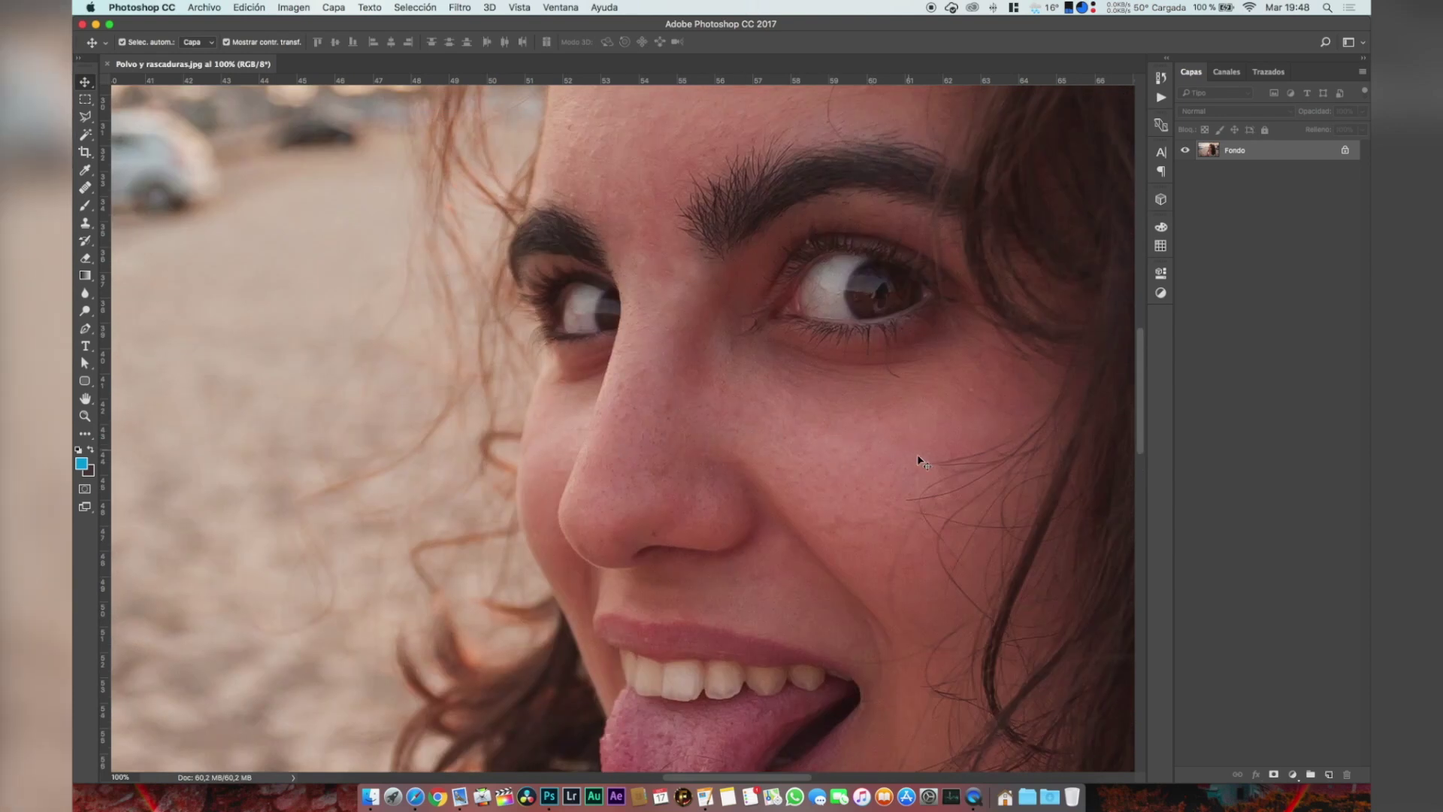
scroll(678, 251, "up", 5)
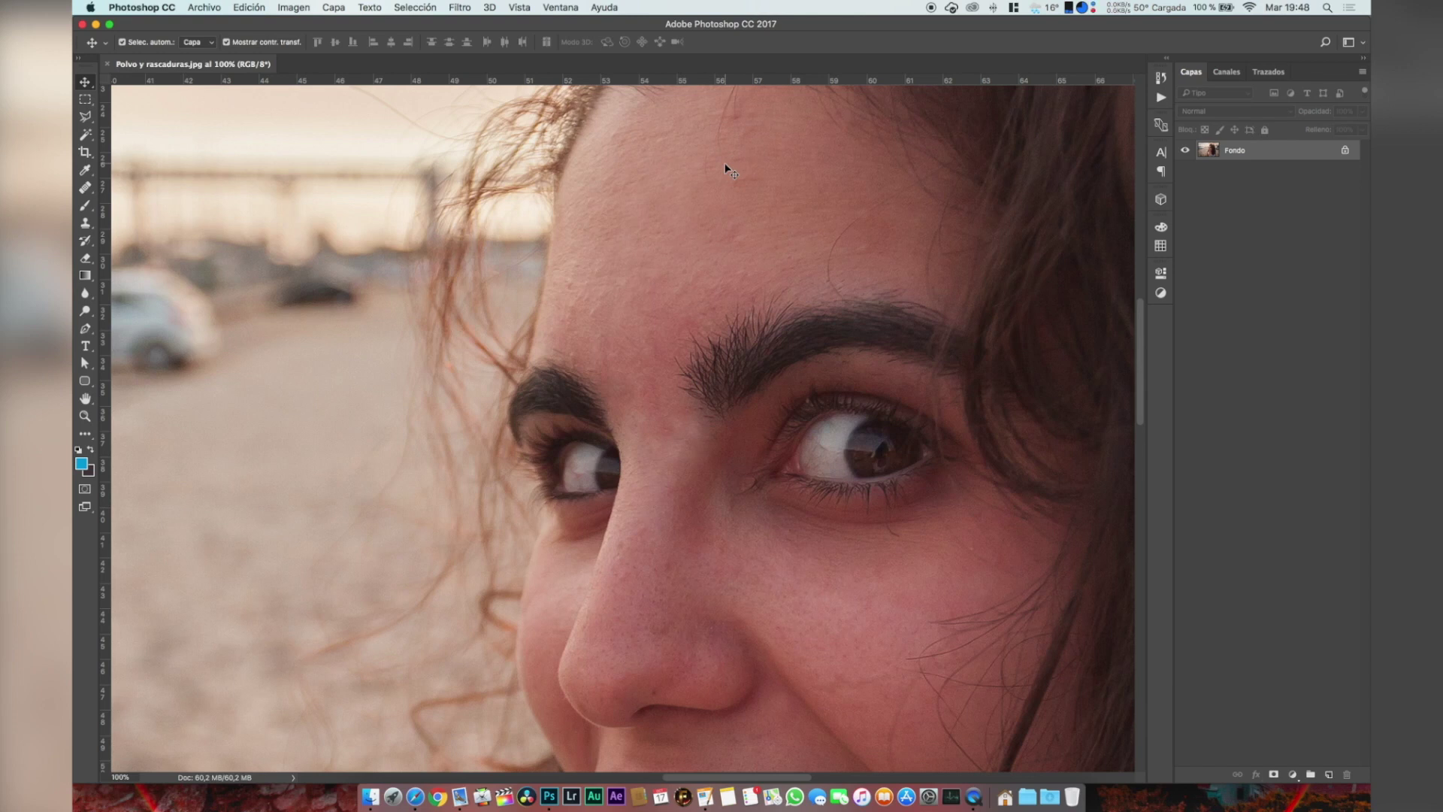
scroll(727, 170, "down", 3)
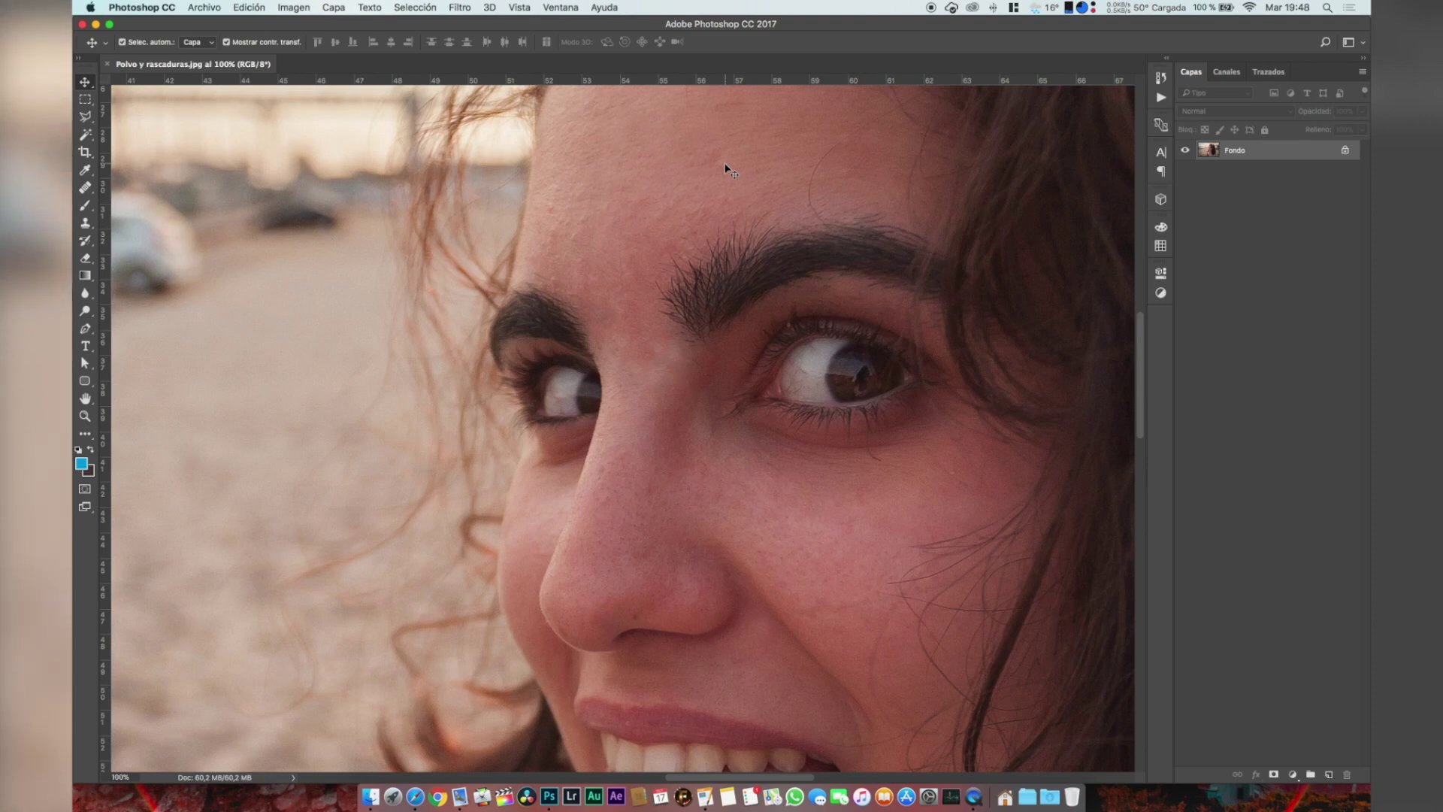
scroll(725, 167, "down", 2)
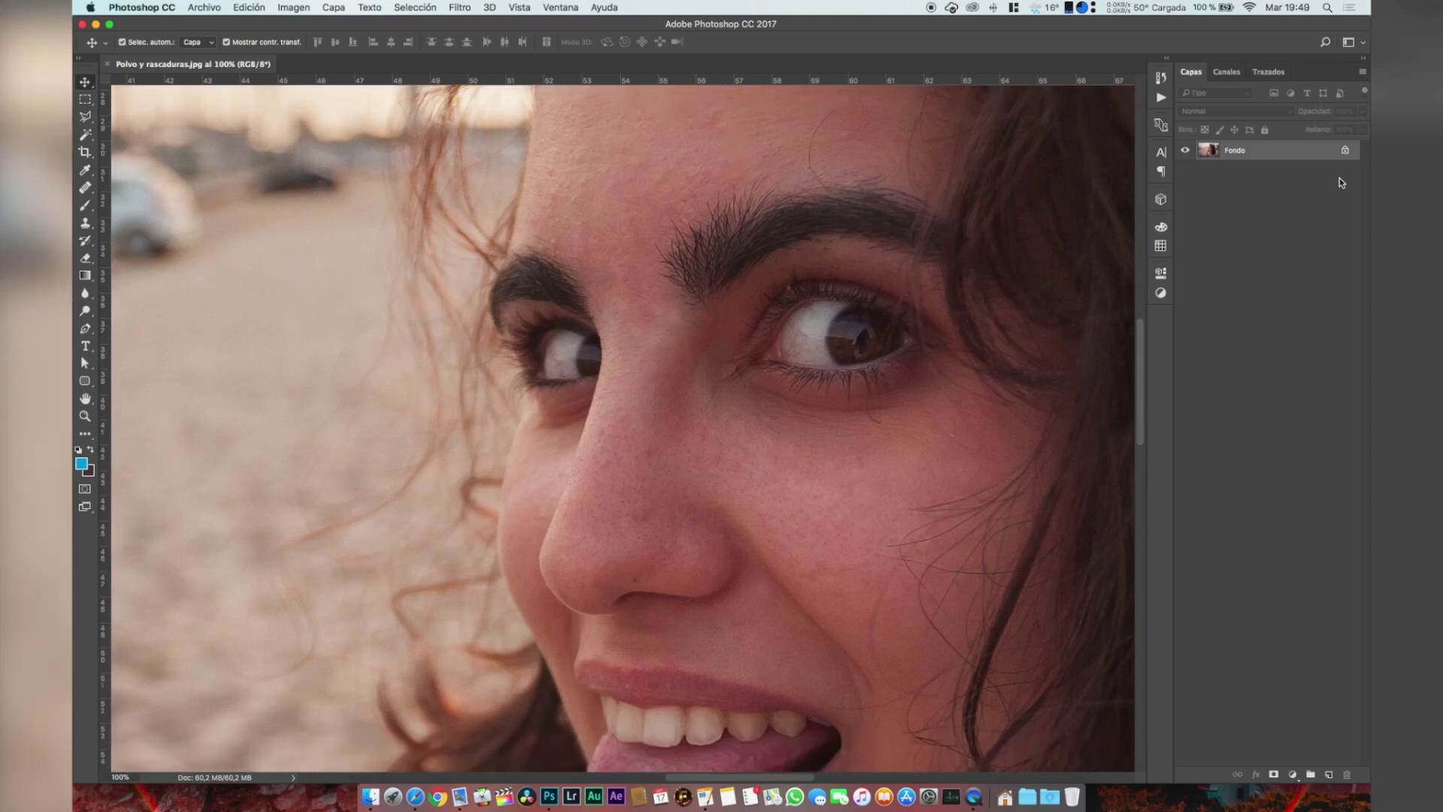
- Duplicate the Fondo layer of the woman's portrait
key("super+j")
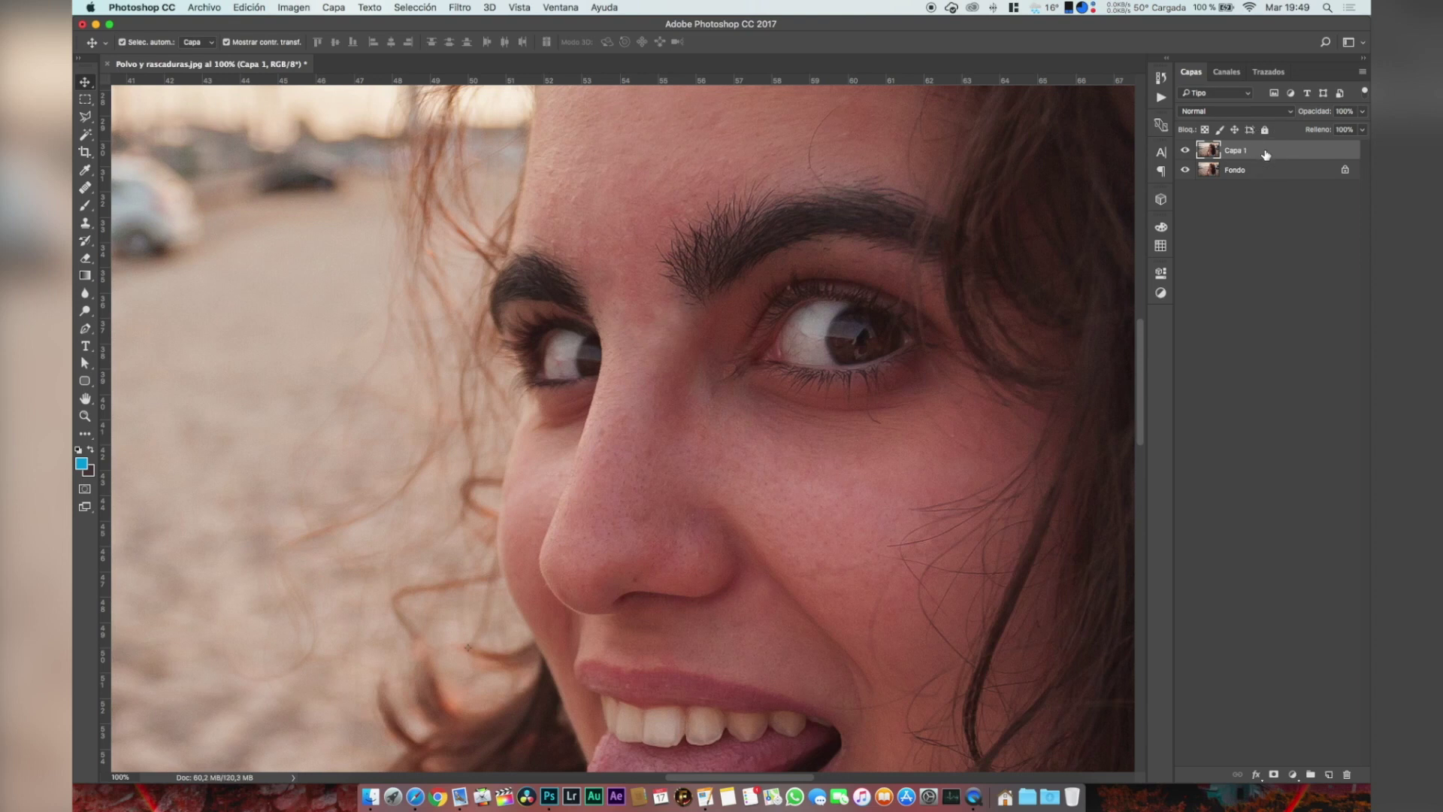
- Add a layer mask to Capa 1 and apply the Polvo y rascaduras filter to its image with a 3-pixel radius and a low threshold
left_click(1271, 774)
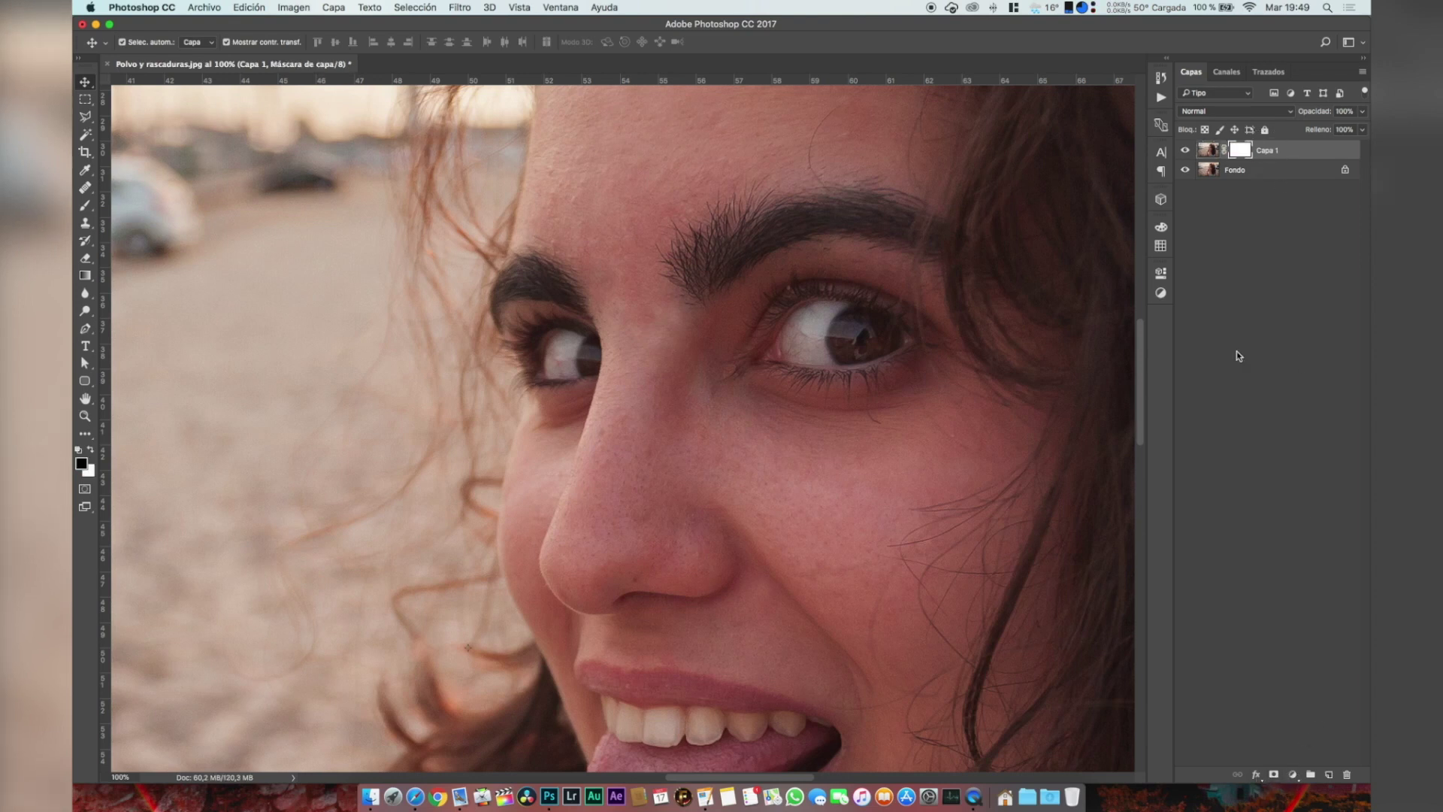
key("super+2")
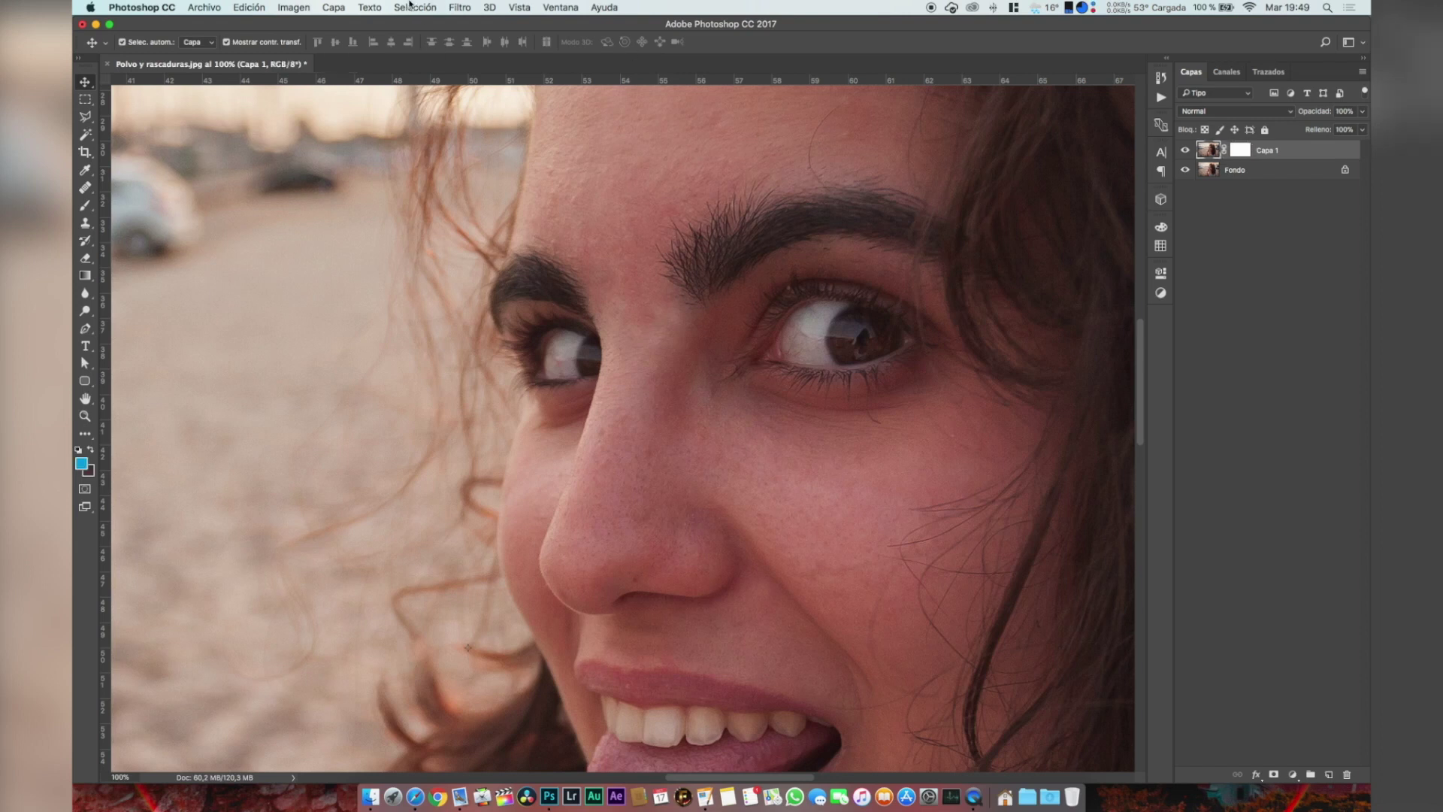
left_click(460, 7)
mouse_move(499, 259)
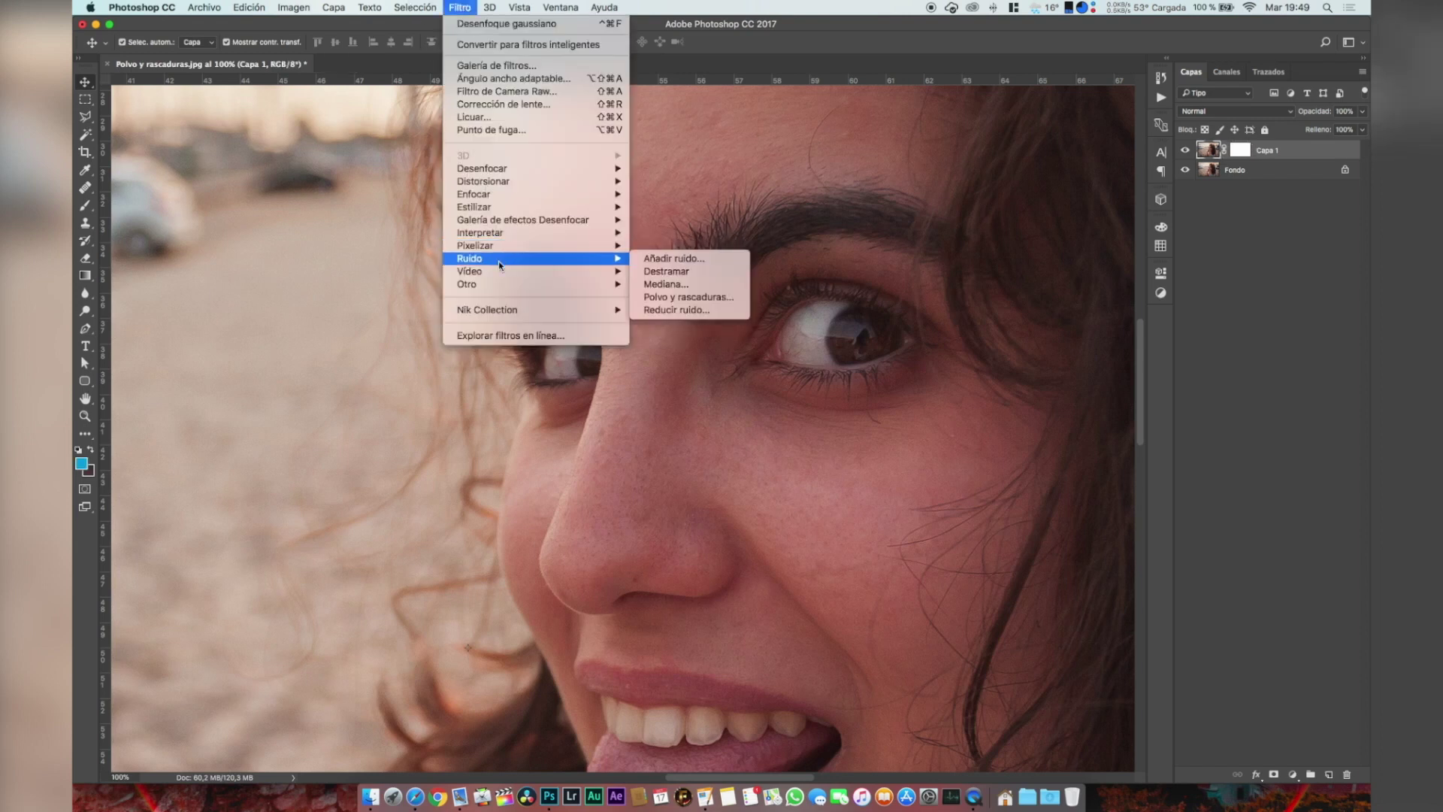
left_click(690, 299)
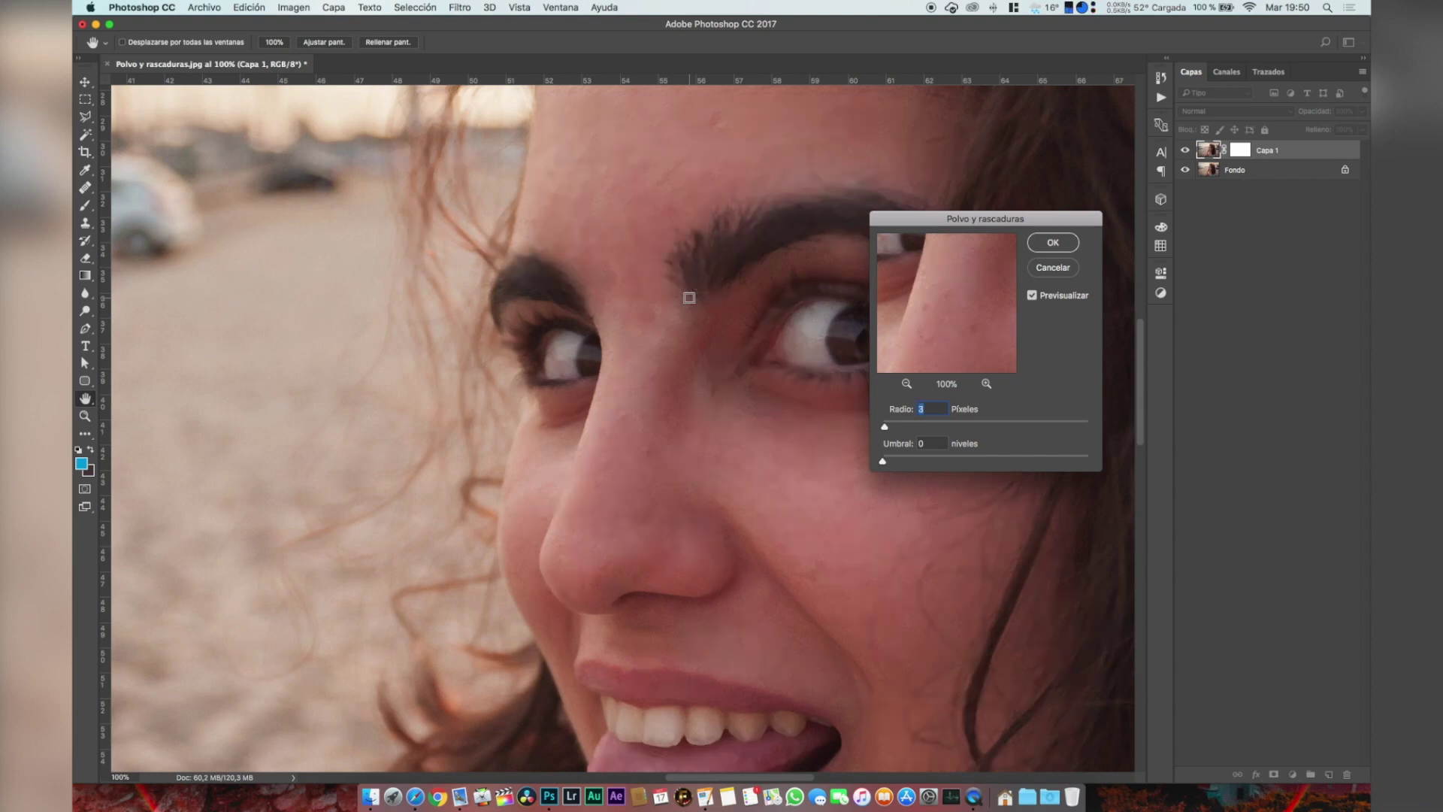
left_click(934, 443)
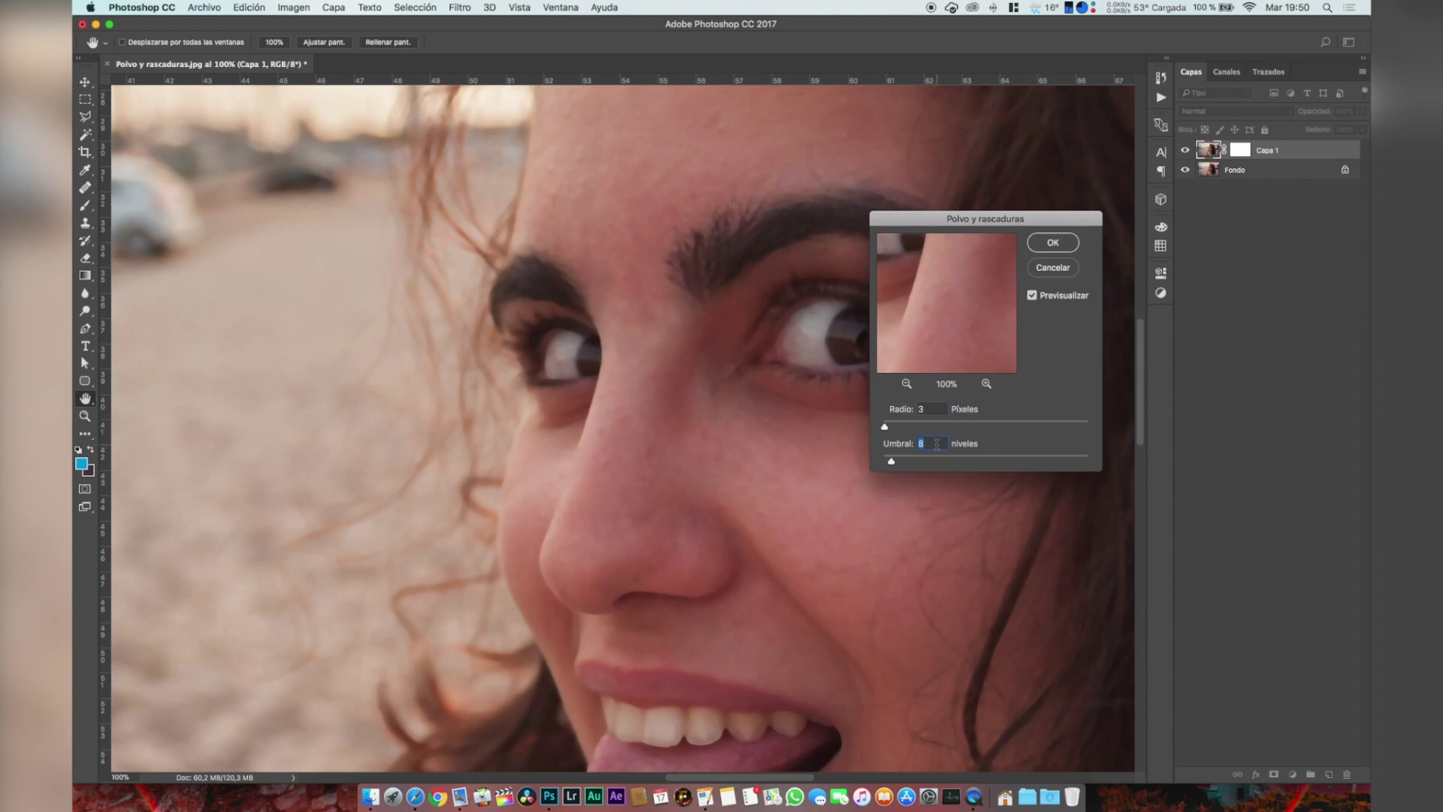
key("Down")
key("Down")
key("Down")
key("Tab")
left_click(1046, 242)
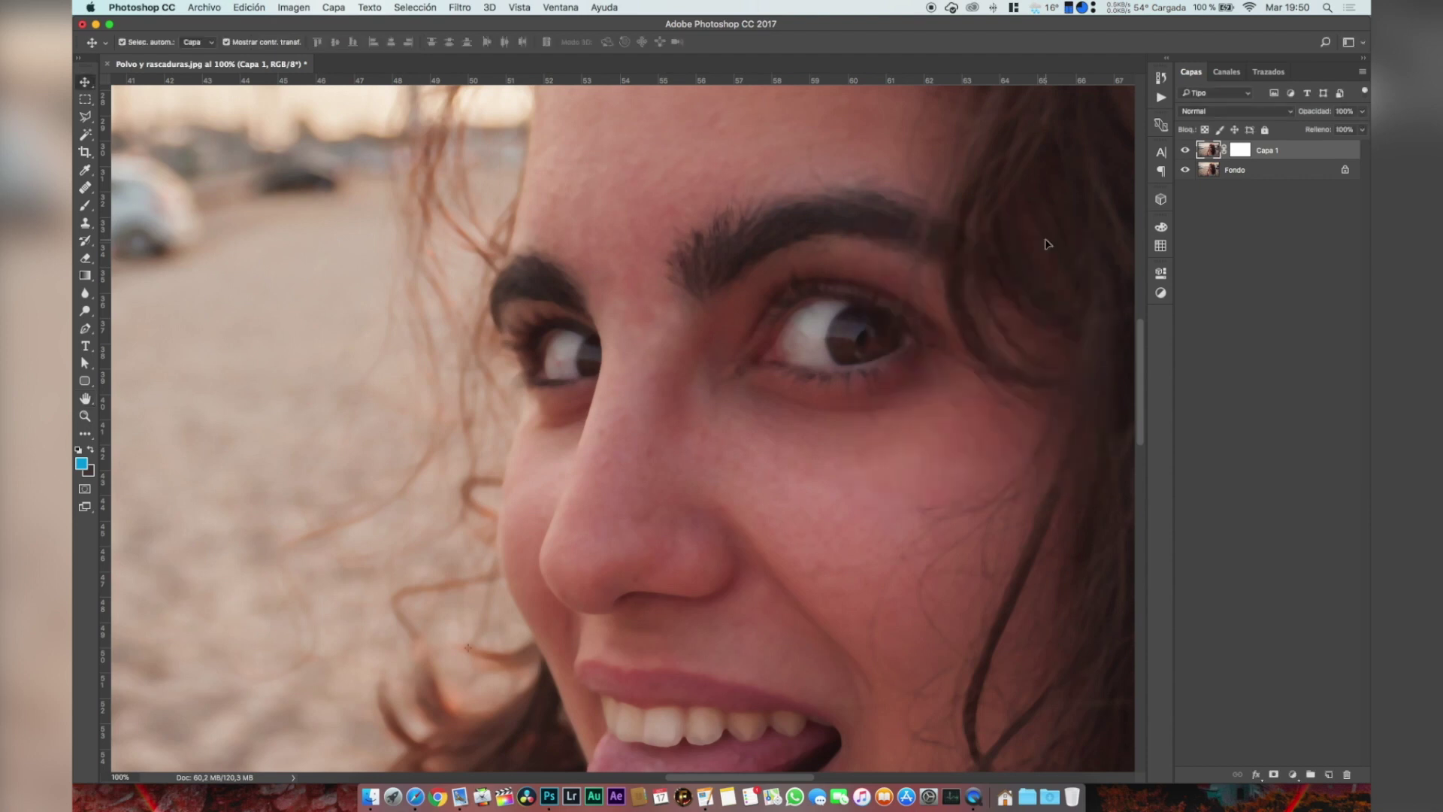
- Invert Capa 1's layer mask to black so the filtered image is hidden
scroll(1005, 248, "right", 3)
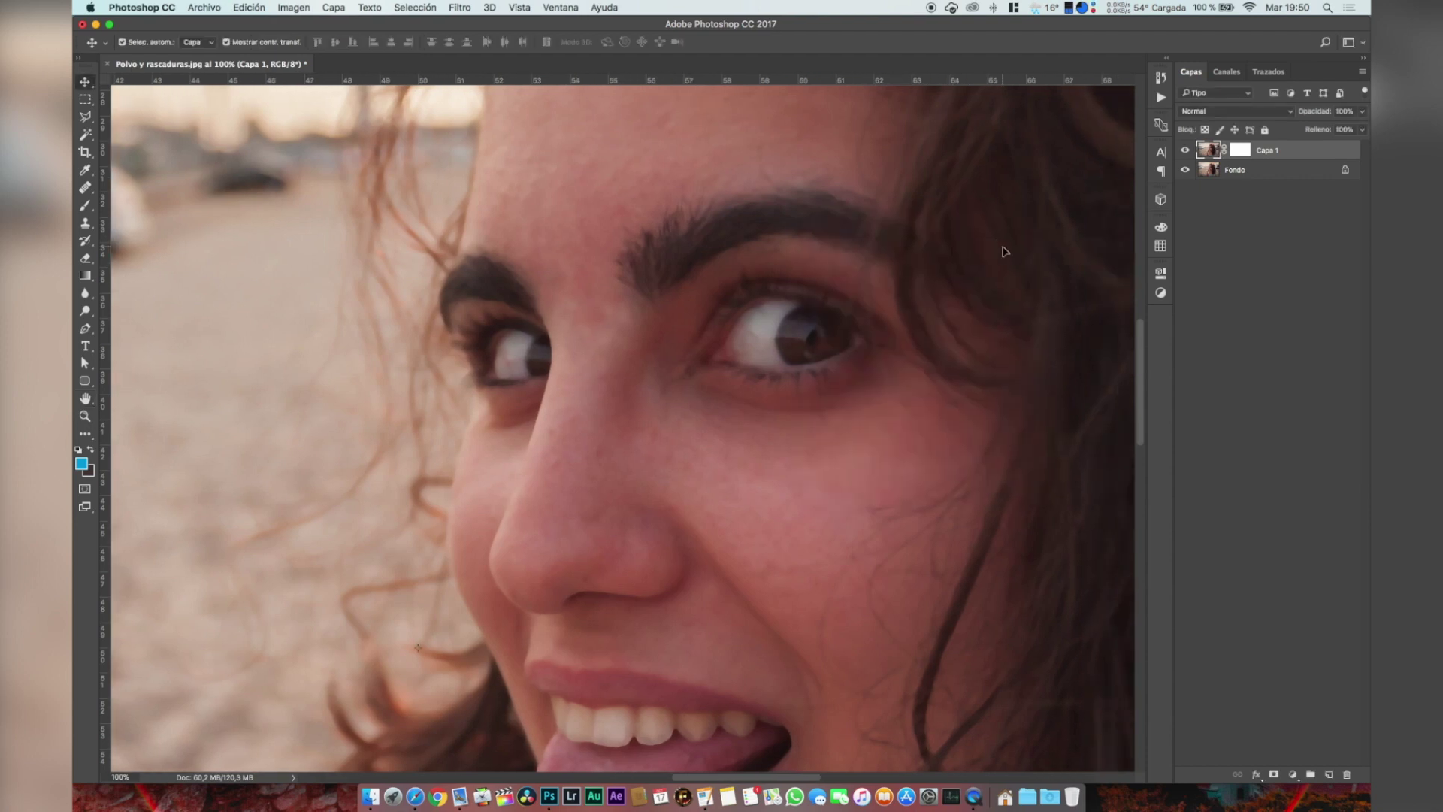
scroll(975, 261, "up", 3)
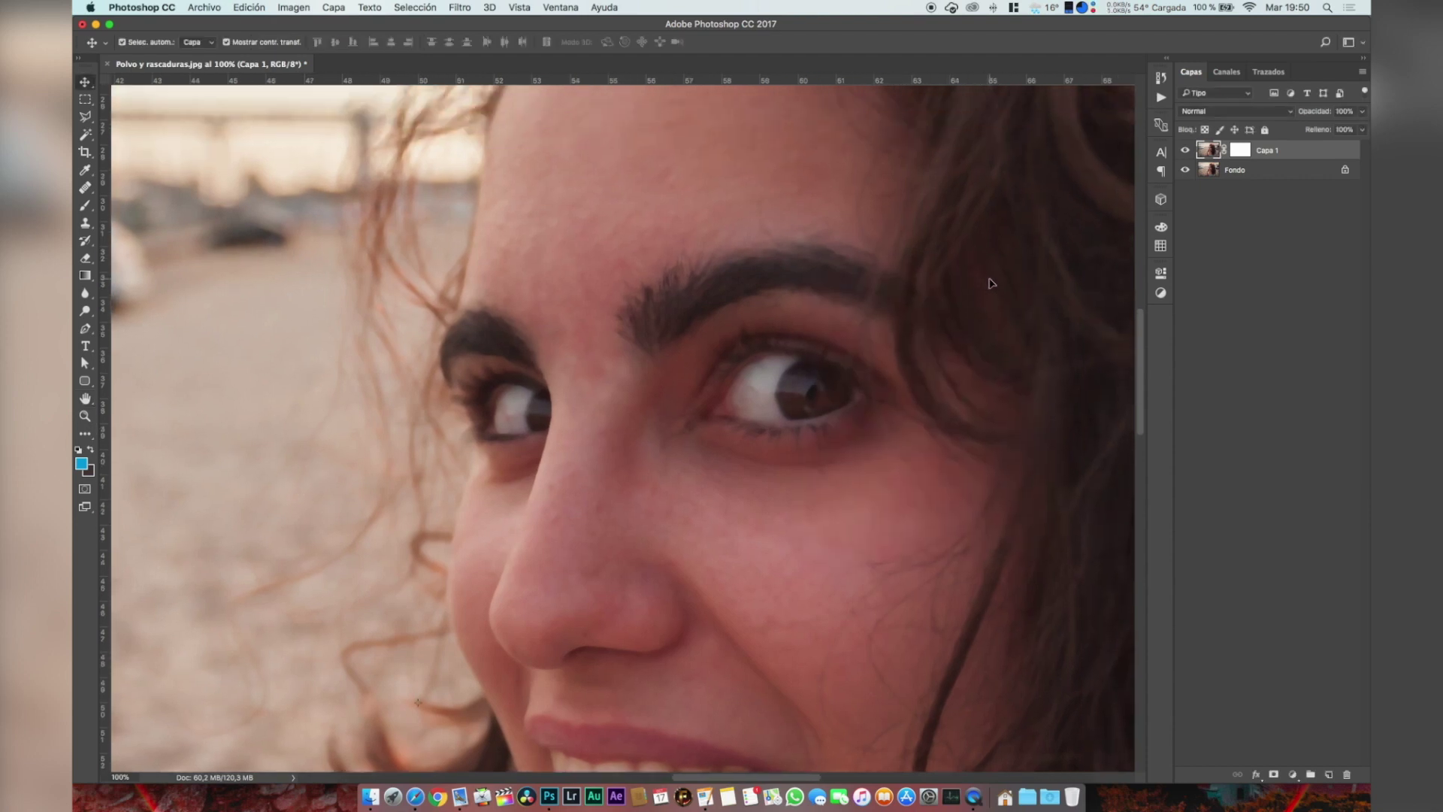
scroll(990, 283, "right", 4)
scroll(906, 301, "down", 4)
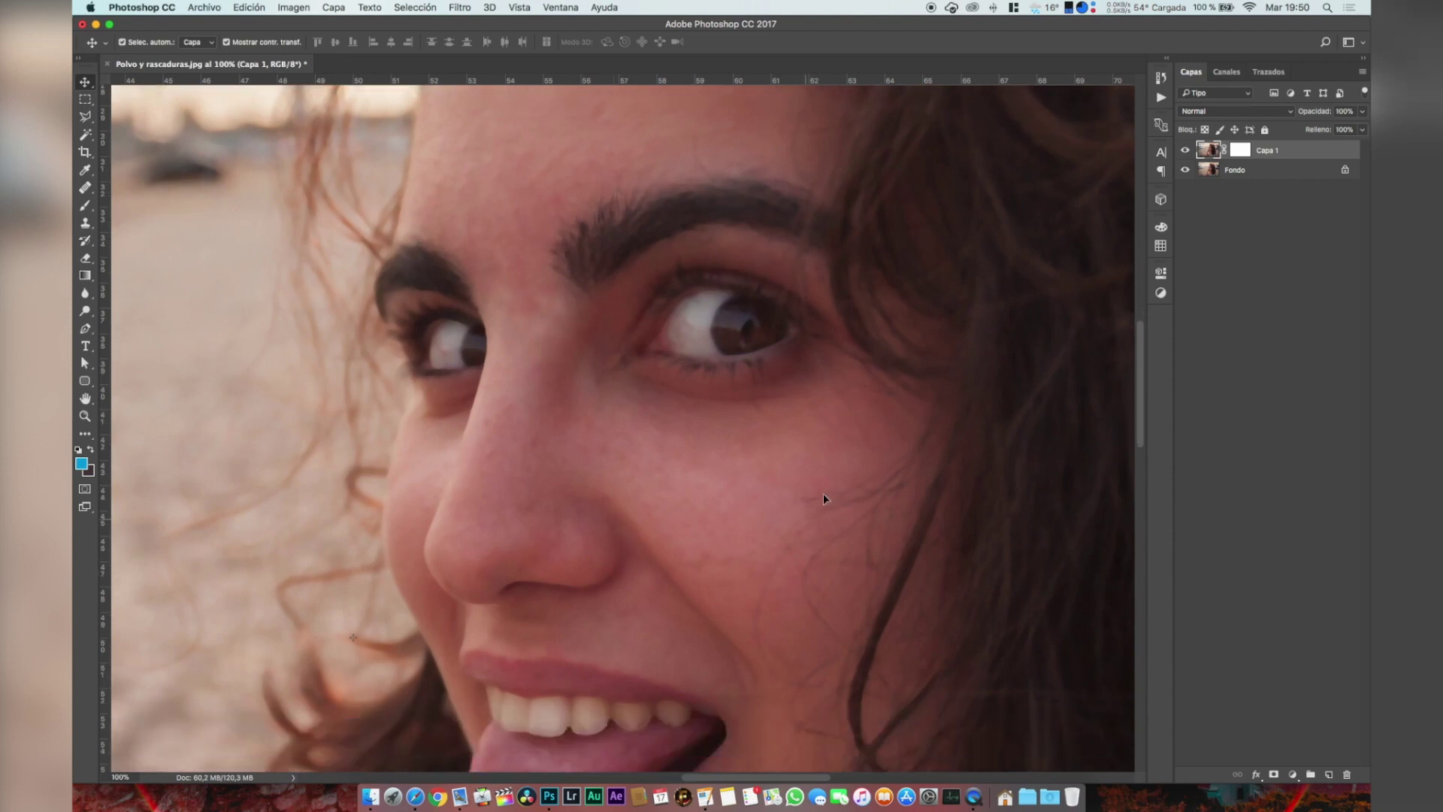
scroll(823, 494, "down", 10)
scroll(759, 612, "down", 5)
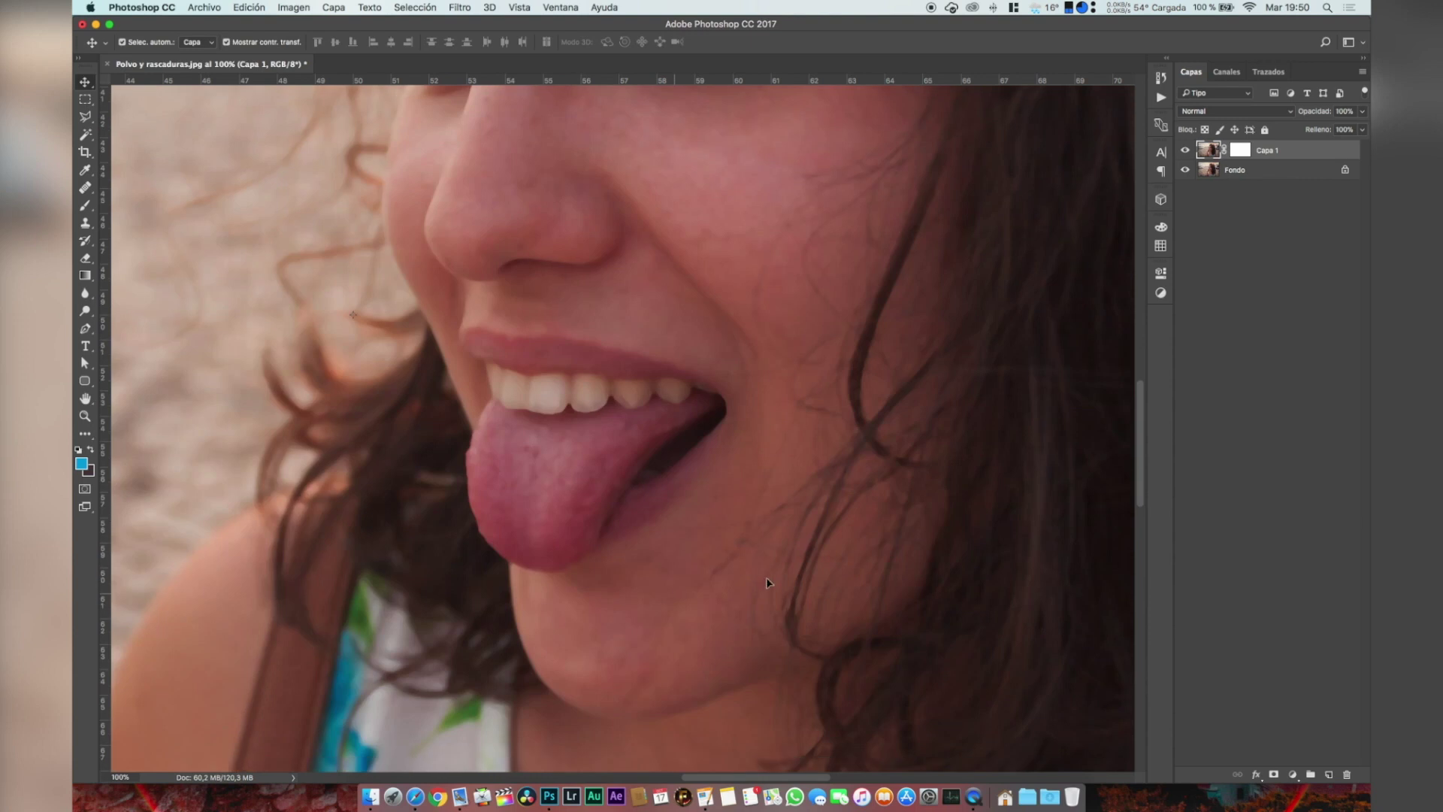
left_click(1240, 149)
key("super+i")
- Paint white on Capa 1's mask over the forehead with a soft 122 px brush at 100% opacity
scroll(812, 231, "up", 20)
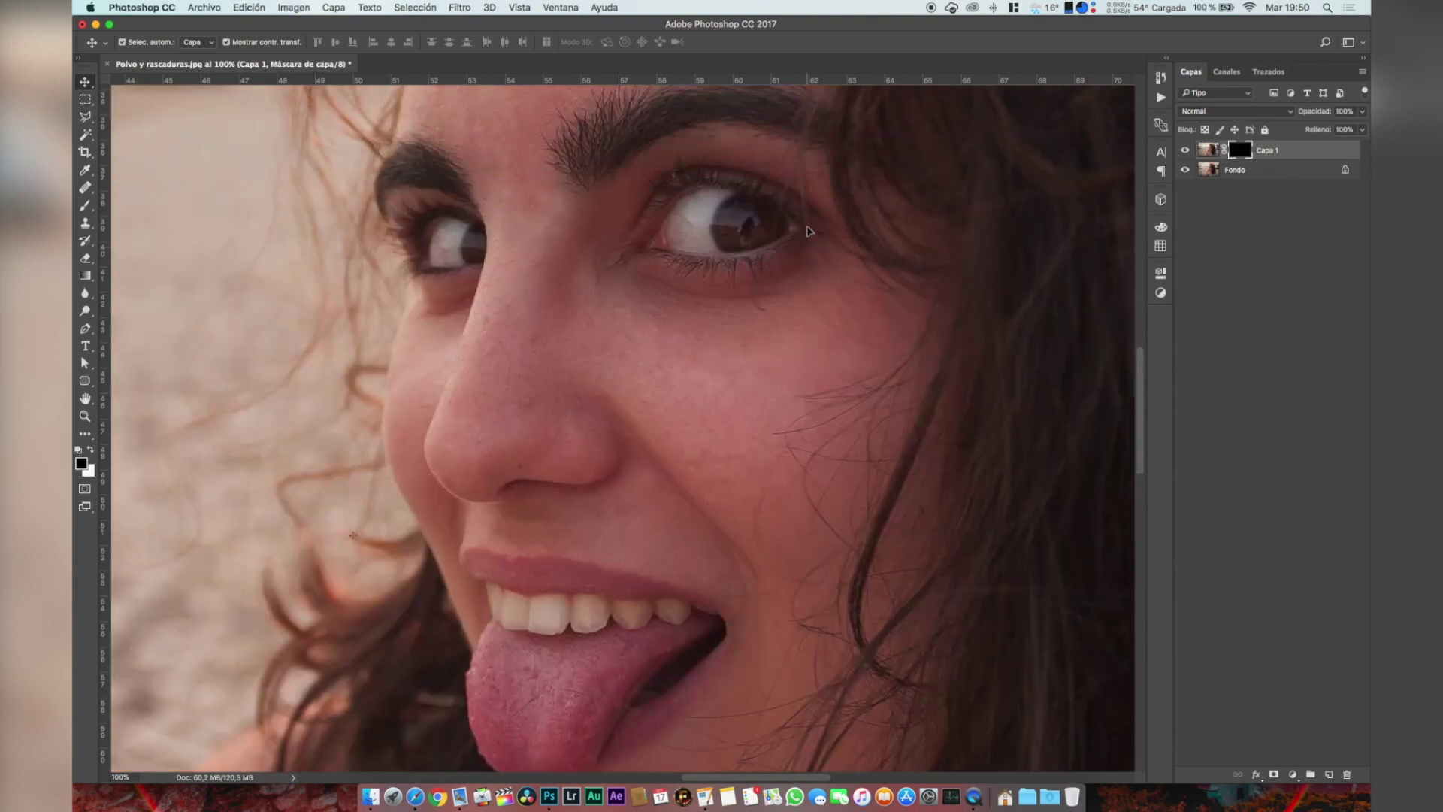
key("b")
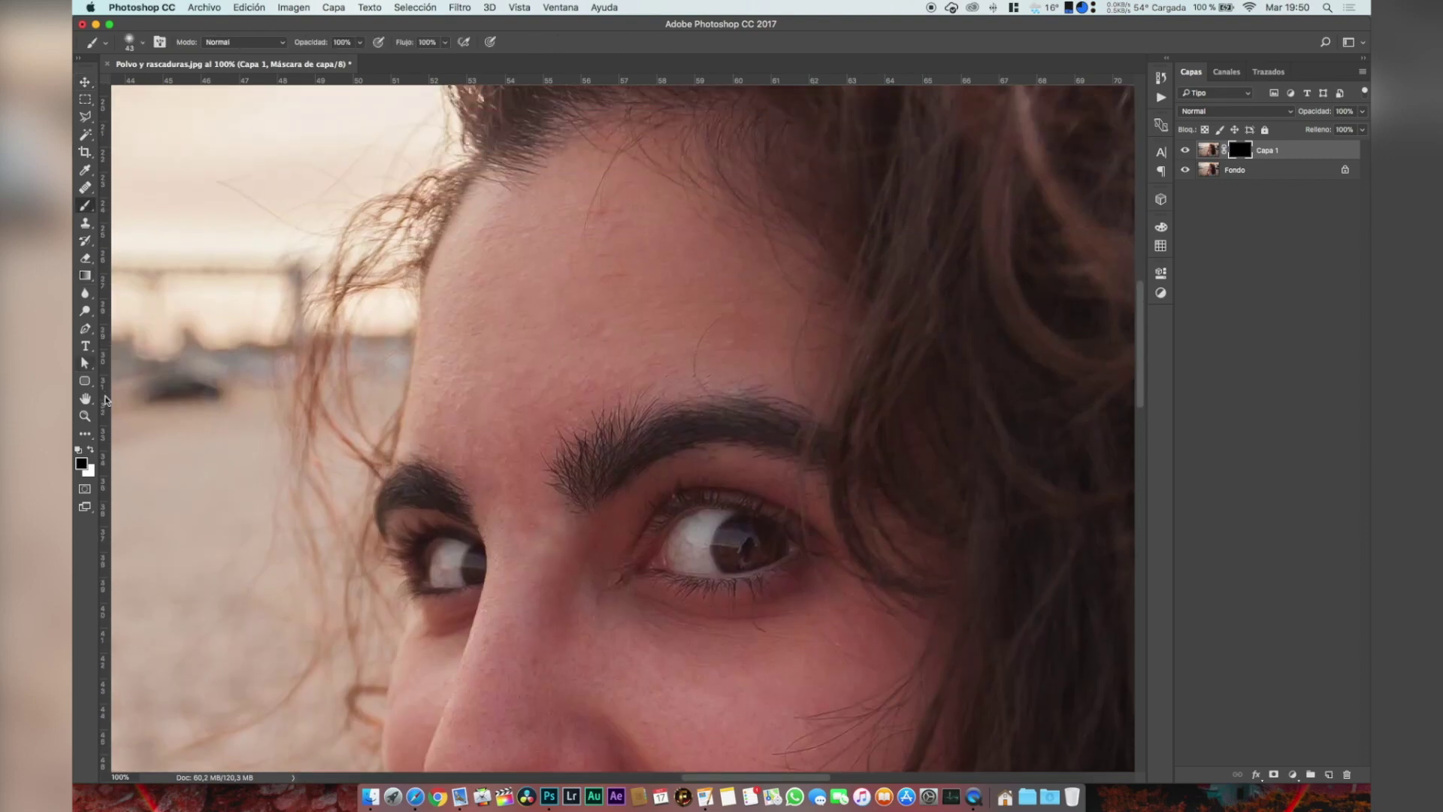
left_click(90, 452)
right_click(578, 282)
type("122")
key("Return")
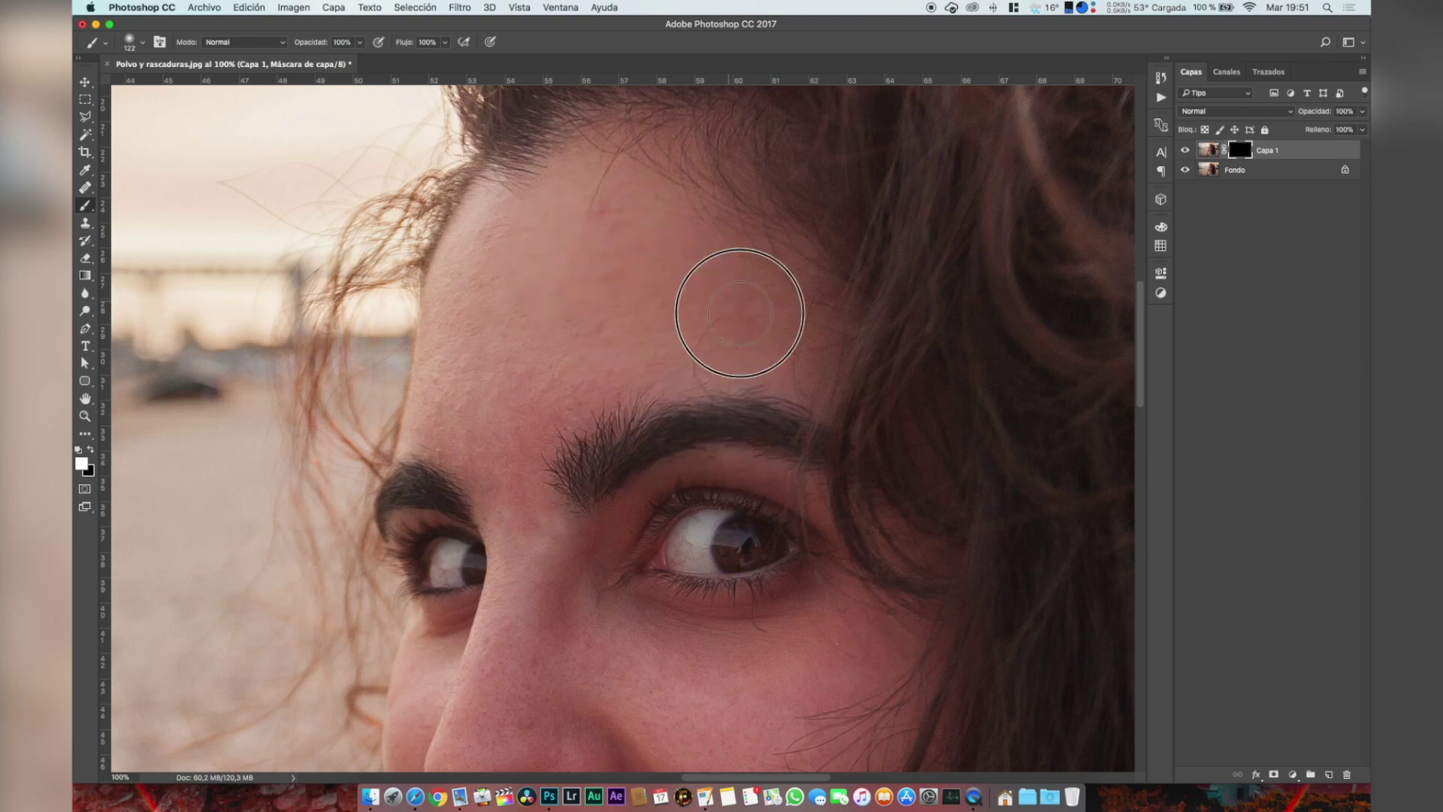
mouse_move(748, 338)
left_mouse_down()
mouse_move(492, 404)
mouse_move(572, 319)
mouse_move(621, 323)
mouse_move(577, 262)
mouse_move(587, 201)
mouse_move(524, 247)
mouse_move(472, 233)
mouse_move(461, 382)
mouse_move(442, 400)
mouse_move(453, 419)
mouse_move(451, 376)
left_mouse_up()
scroll(828, 355, "down", 2)
scroll(829, 355, "right", 1)
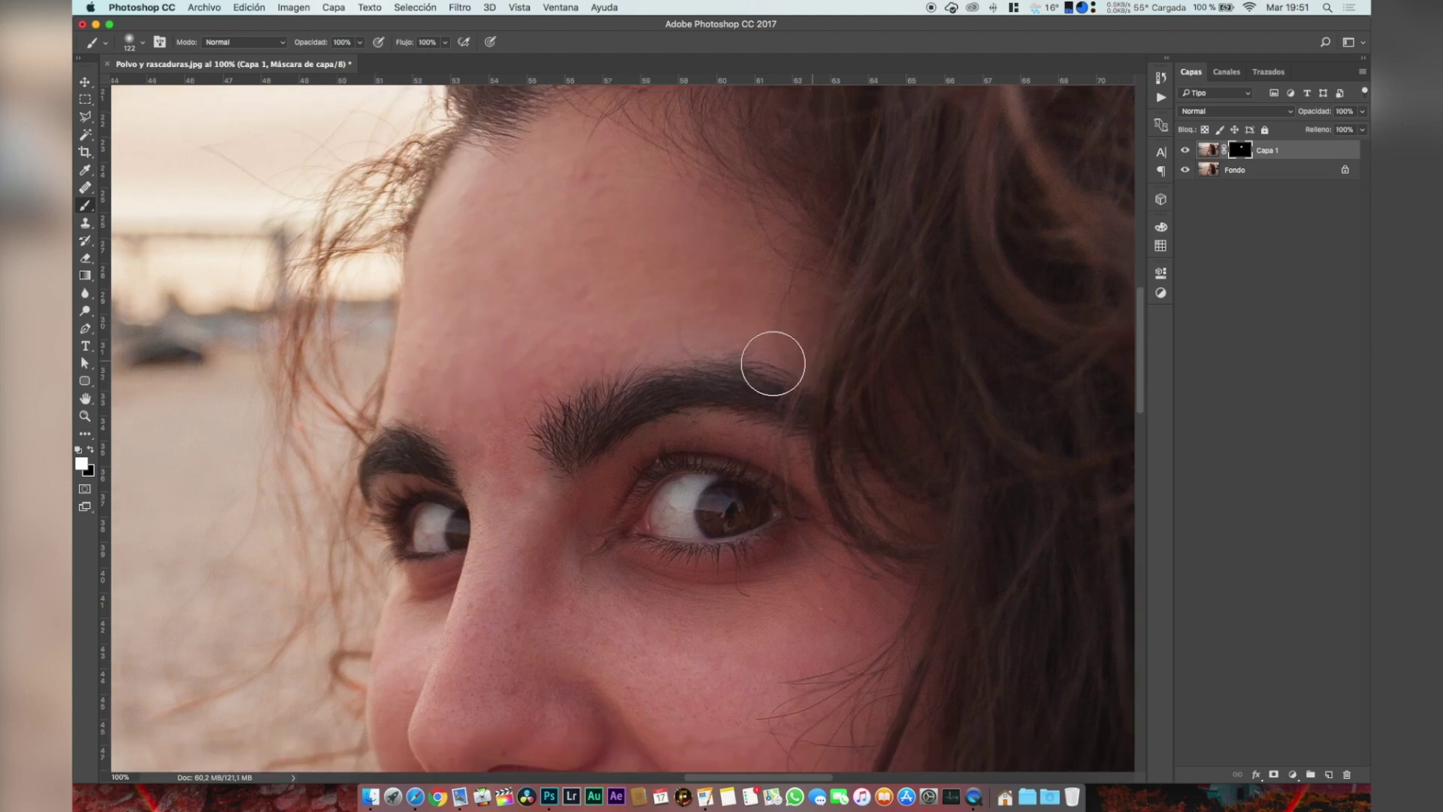
- Lower the brush opacity to 34% and paint the mask over the upper forehead near the hairline
right_click(607, 187)
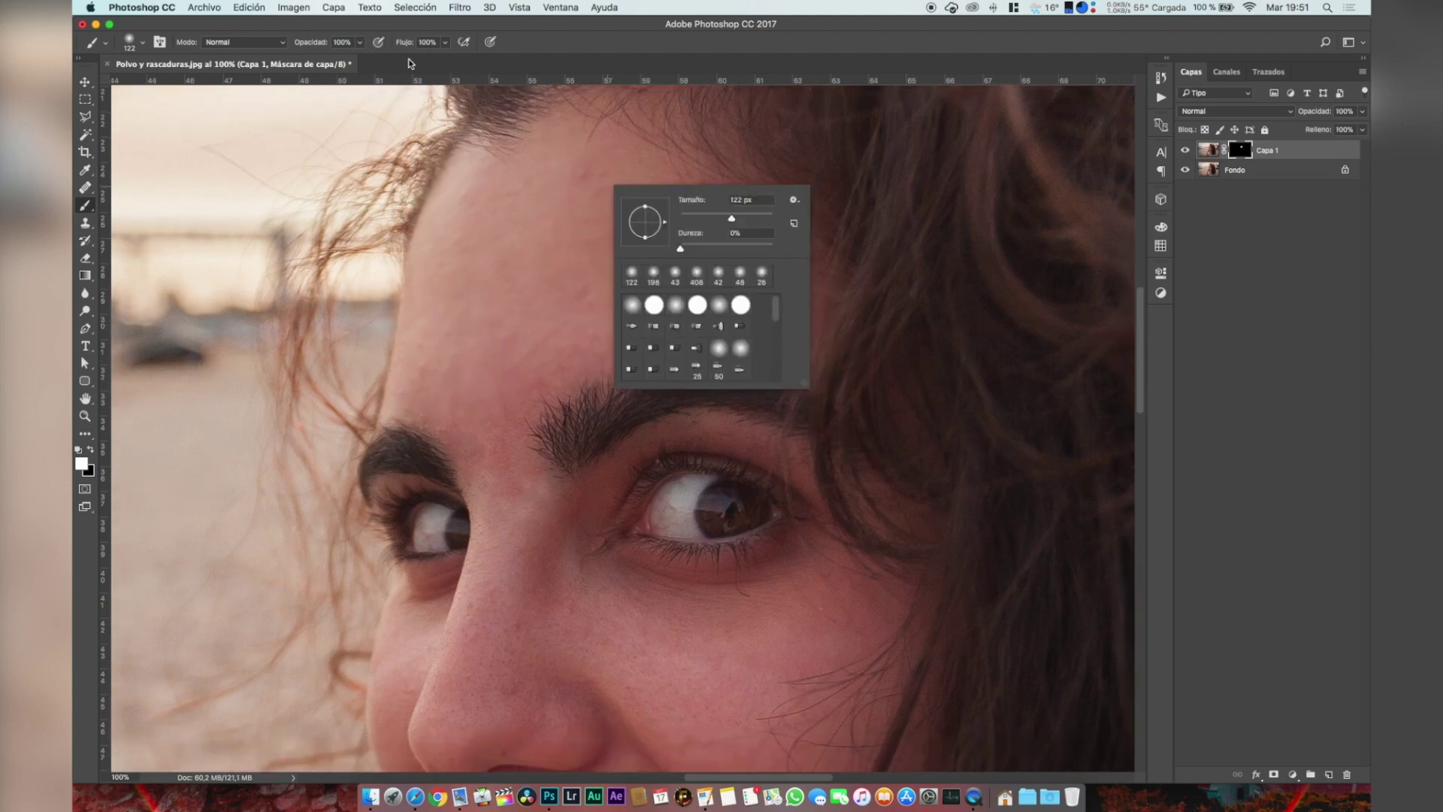
left_click_drag(327, 50, 287, 54)
scroll(632, 249, "up", 5)
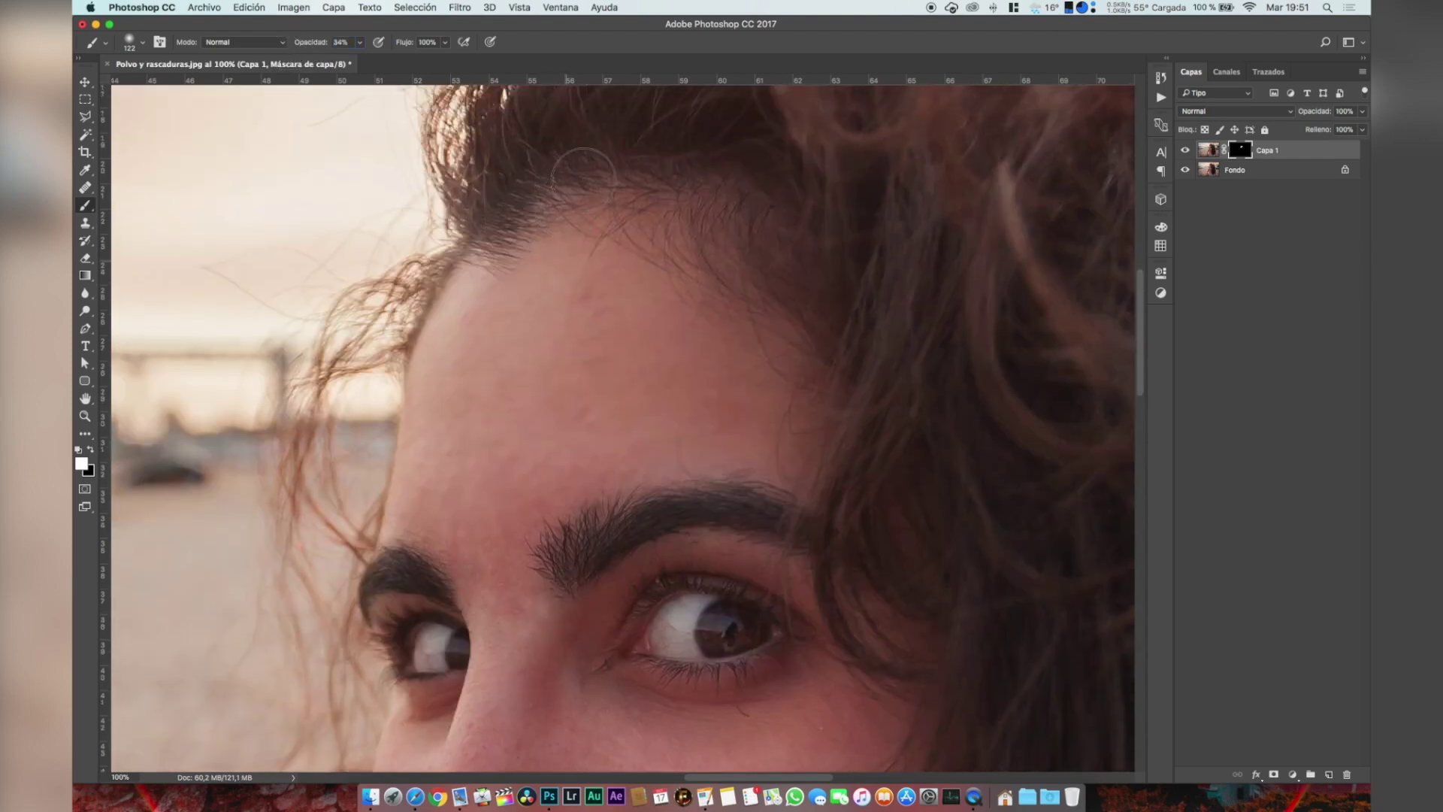
mouse_move(633, 249)
left_mouse_down()
mouse_move(663, 210)
mouse_move(747, 277)
mouse_move(713, 305)
mouse_move(661, 280)
left_mouse_up()
- Paint white on the mask from between the eyebrows down the nose and over the adjoining cheek
scroll(752, 361, "down", 10)
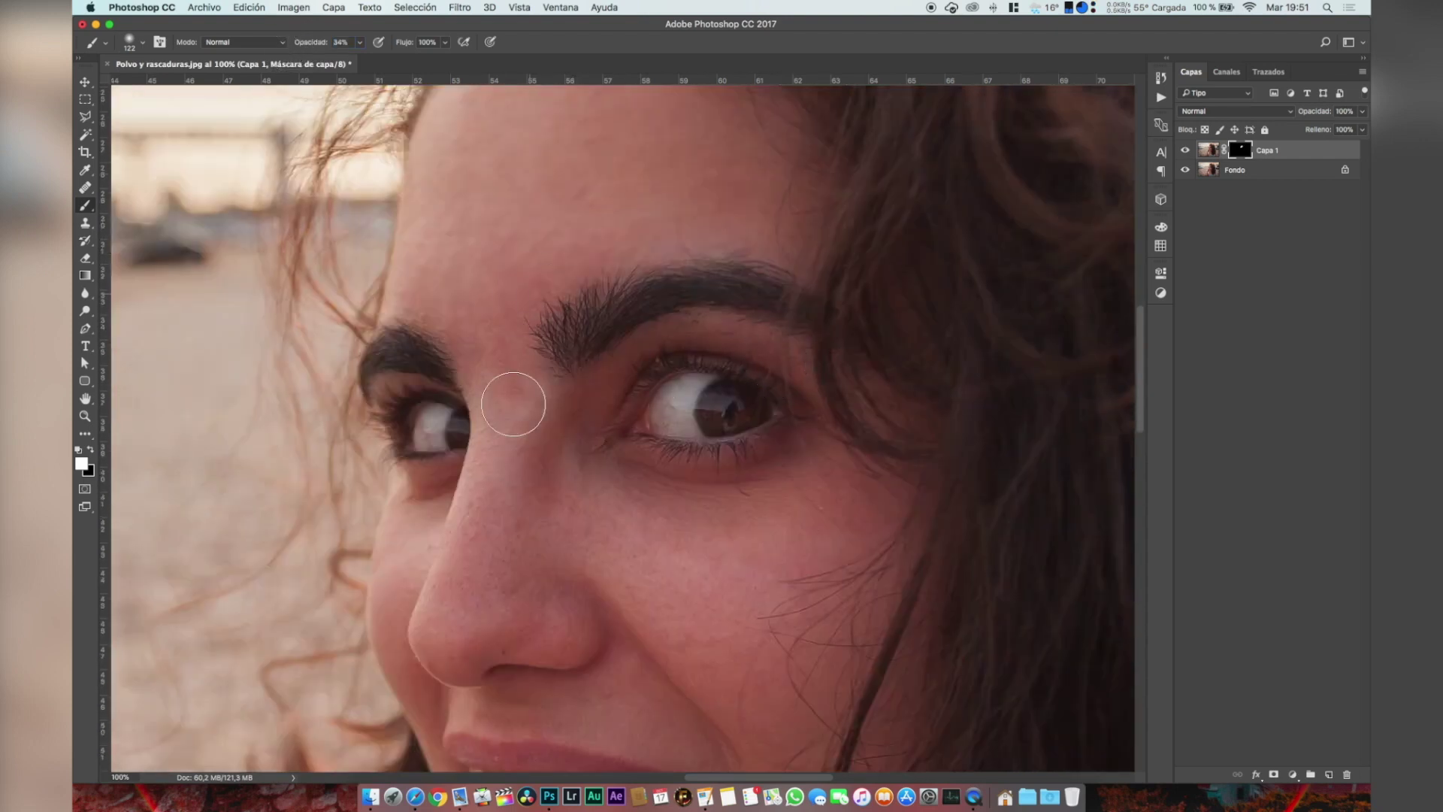
mouse_move(495, 386)
left_mouse_down()
mouse_move(537, 505)
mouse_move(623, 610)
mouse_move(551, 462)
mouse_move(673, 536)
mouse_move(796, 509)
mouse_move(668, 521)
mouse_move(800, 483)
mouse_move(857, 490)
mouse_move(722, 549)
mouse_move(732, 567)
mouse_move(563, 533)
mouse_move(691, 598)
mouse_move(720, 593)
mouse_move(729, 616)
mouse_move(560, 531)
mouse_move(504, 542)
mouse_move(487, 491)
mouse_move(441, 545)
mouse_move(464, 579)
mouse_move(528, 593)
mouse_move(528, 571)
mouse_move(742, 534)
mouse_move(729, 518)
mouse_move(770, 552)
mouse_move(753, 573)
mouse_move(651, 501)
mouse_move(696, 598)
mouse_move(550, 564)
mouse_move(744, 618)
left_mouse_up()
scroll(696, 599, "down", 3)
scroll(732, 593, "down", 3)
scroll(722, 489, "up", 7)
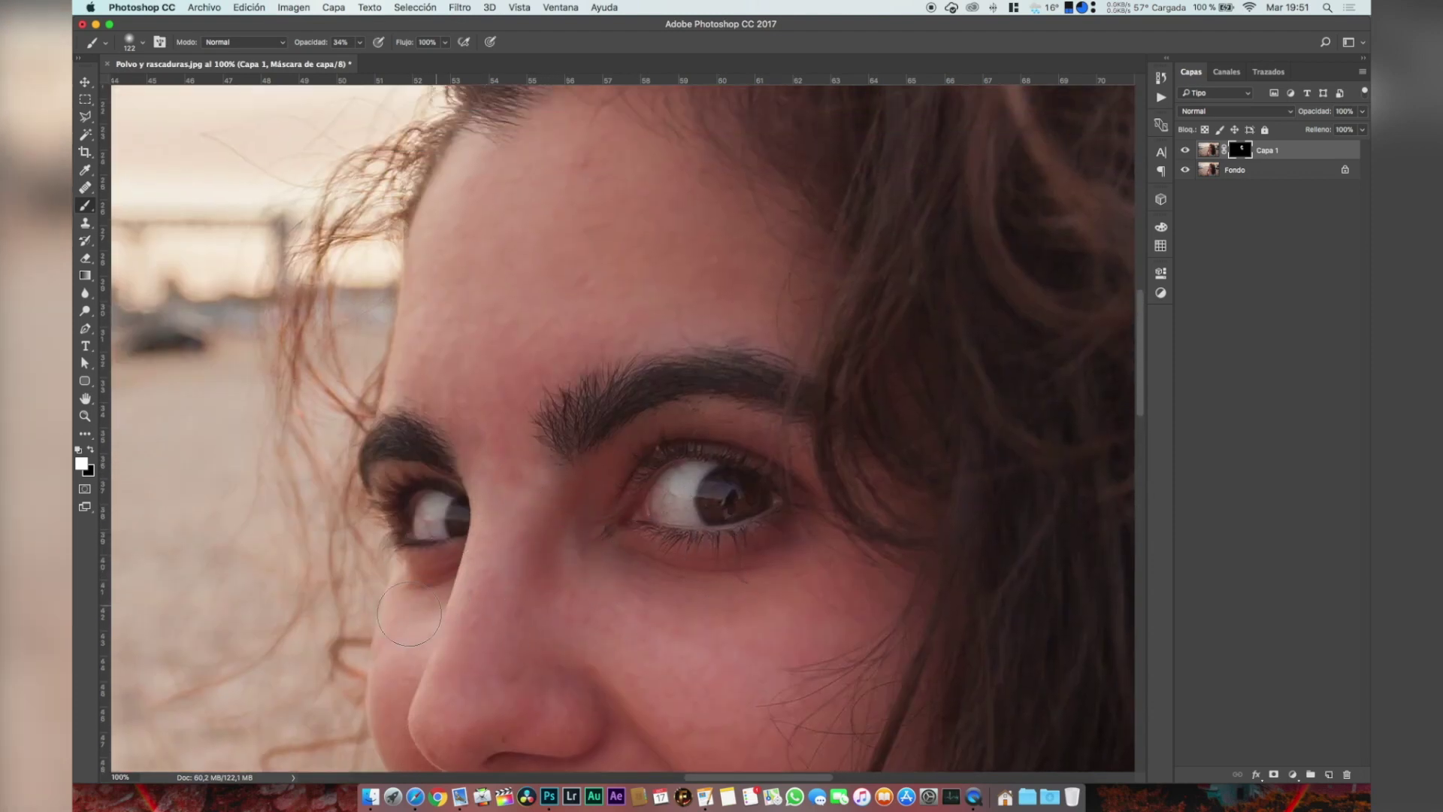
- Paint white on the mask over the chin and the skin around the mouth
scroll(628, 578, "down", 5)
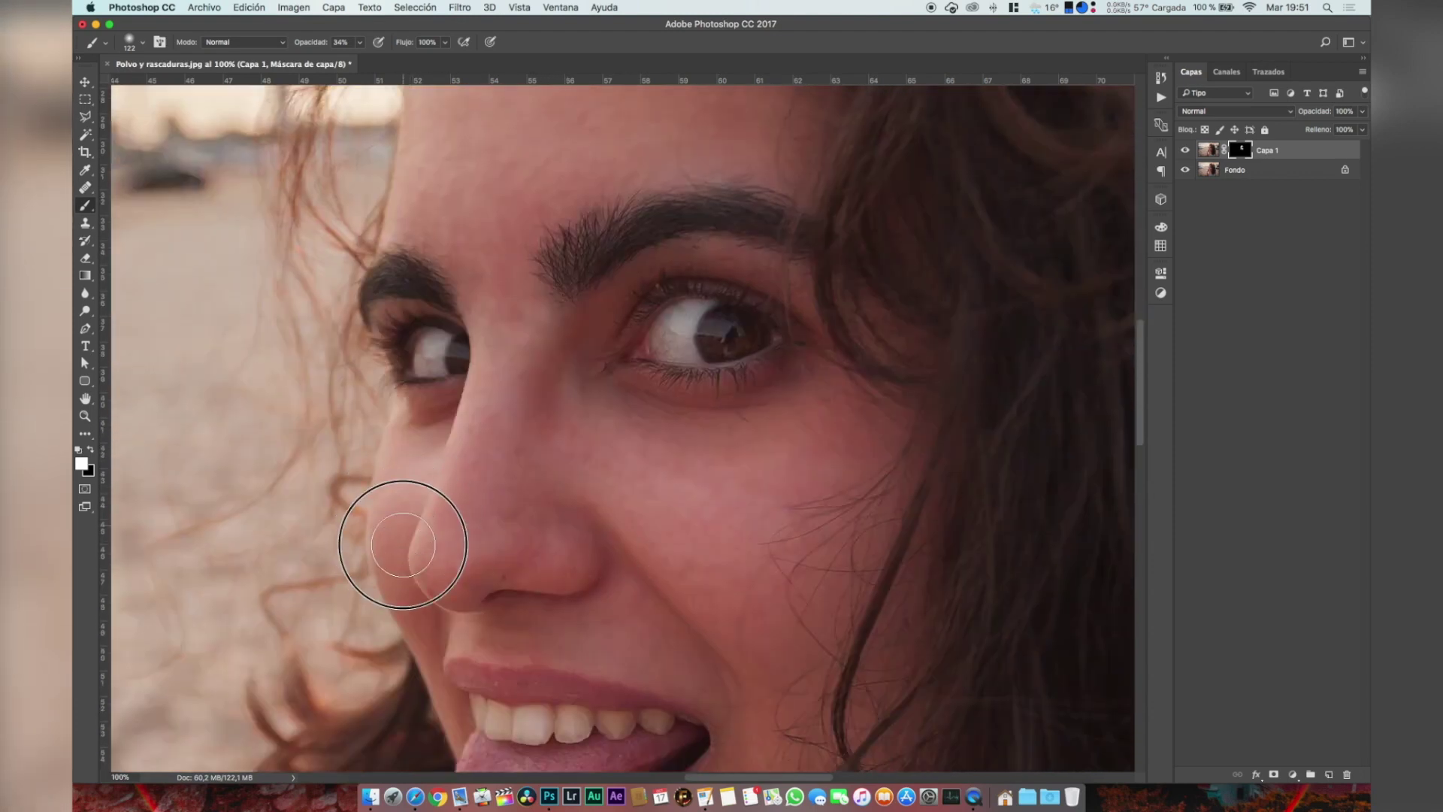
scroll(406, 537, "down", 6)
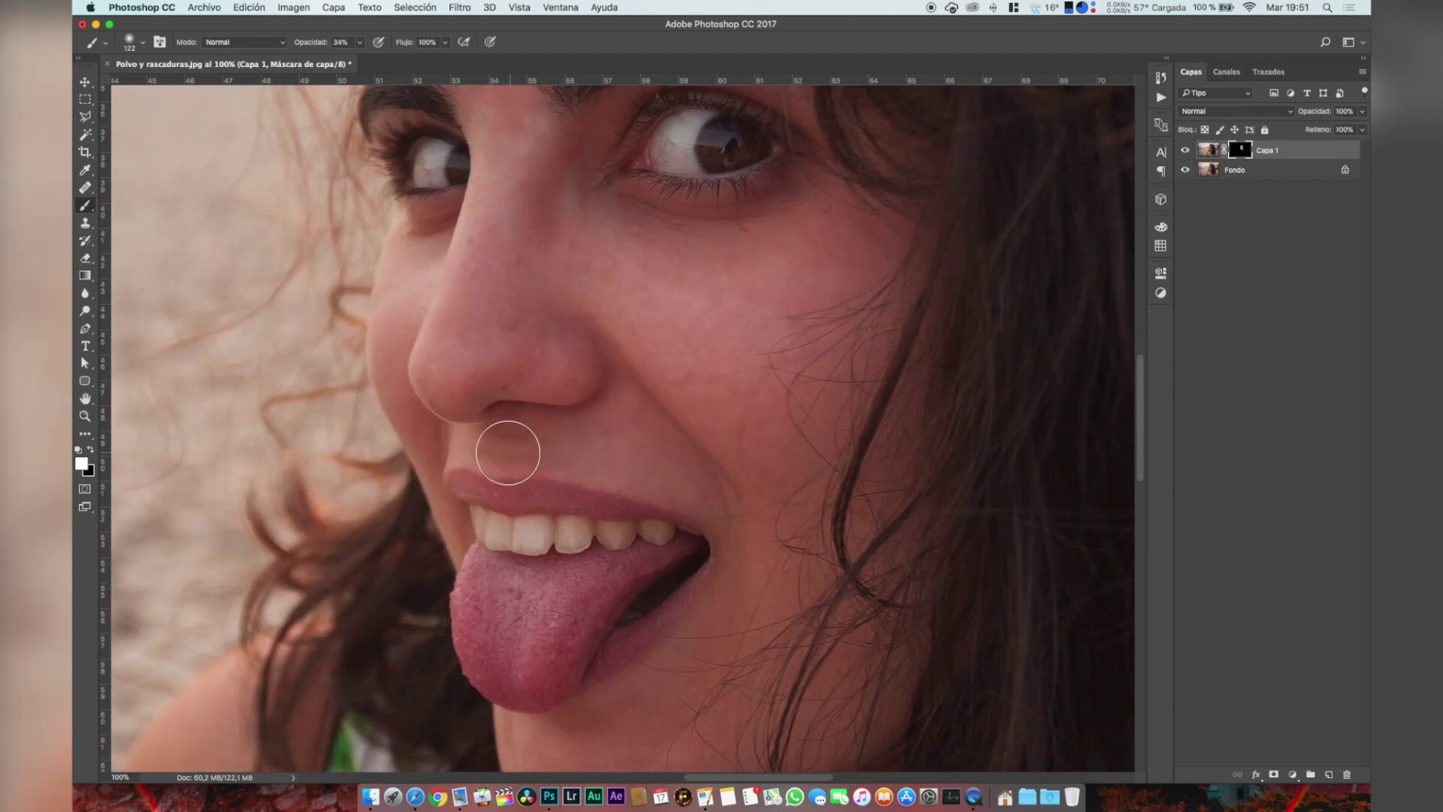
scroll(677, 483, "down", 6)
mouse_move(608, 545)
left_mouse_down()
mouse_move(652, 503)
mouse_move(537, 561)
mouse_move(647, 593)
mouse_move(649, 631)
mouse_move(687, 625)
mouse_move(728, 369)
mouse_move(687, 297)
mouse_move(566, 253)
mouse_move(686, 272)
left_mouse_up()
- Paint white on the mask from the bridge of the nose across the skin around the eye and the cheek
scroll(744, 480, "up", 1)
scroll(743, 480, "up", 5)
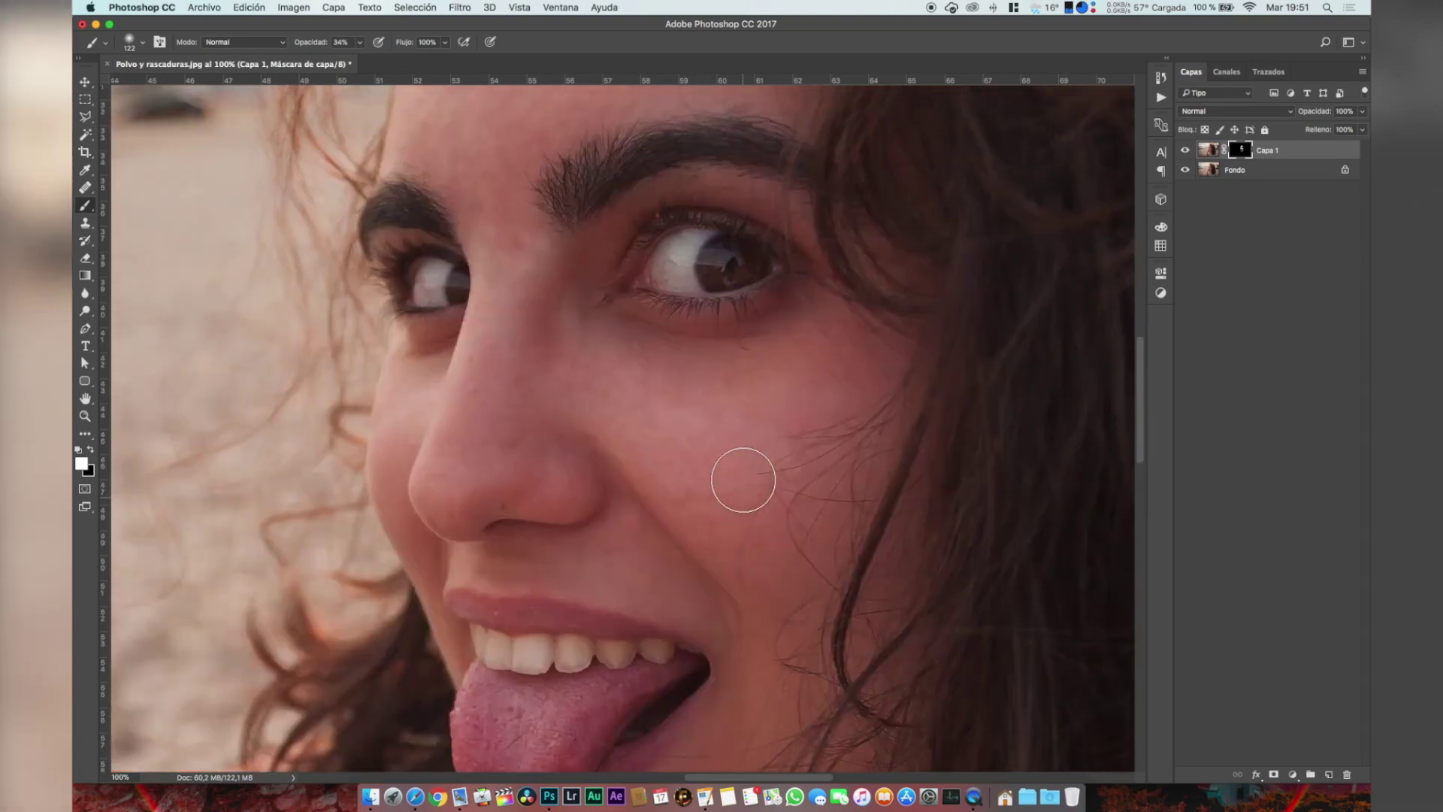
left_click(463, 257)
mouse_move(463, 258)
left_mouse_down()
mouse_move(471, 376)
mouse_move(409, 478)
mouse_move(572, 380)
mouse_move(533, 242)
mouse_move(539, 371)
mouse_move(655, 252)
mouse_move(764, 238)
mouse_move(895, 326)
left_mouse_up()
- Paint black on the mask over the softened eyebrow to bring back its original detail, and return the brush colour to white
scroll(736, 382, "up", 3)
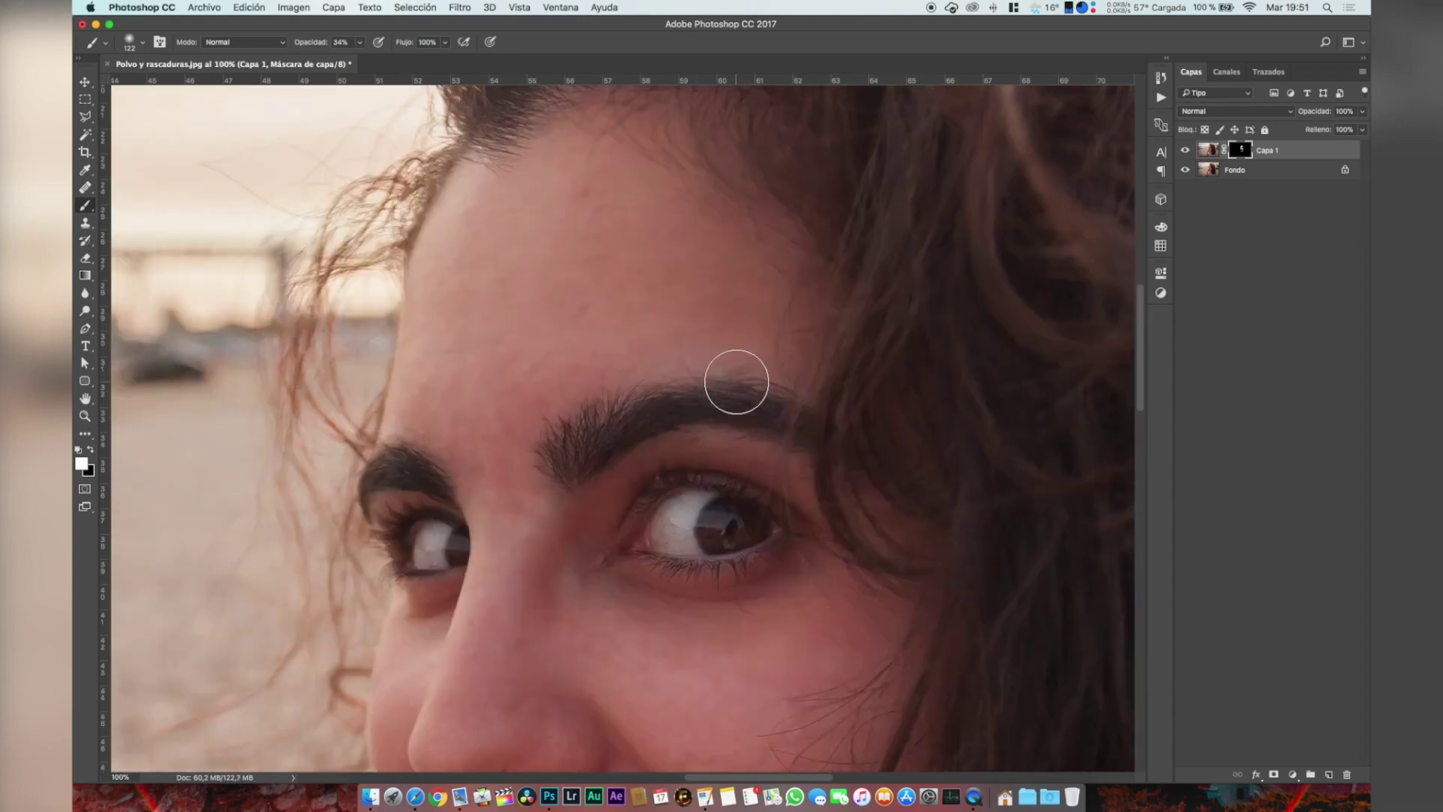
key("x")
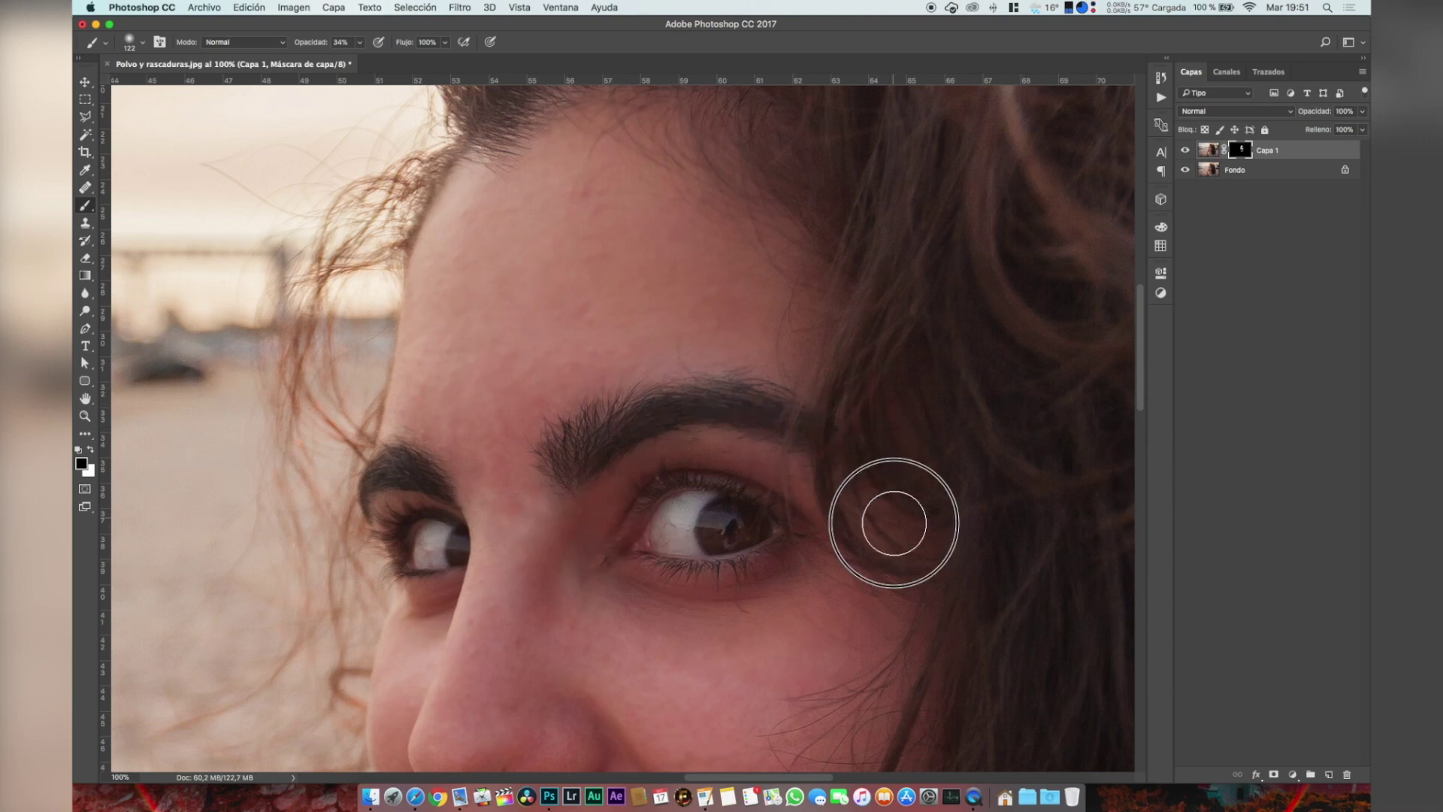
scroll(723, 511, "down", 2)
scroll(723, 511, "down", 2)
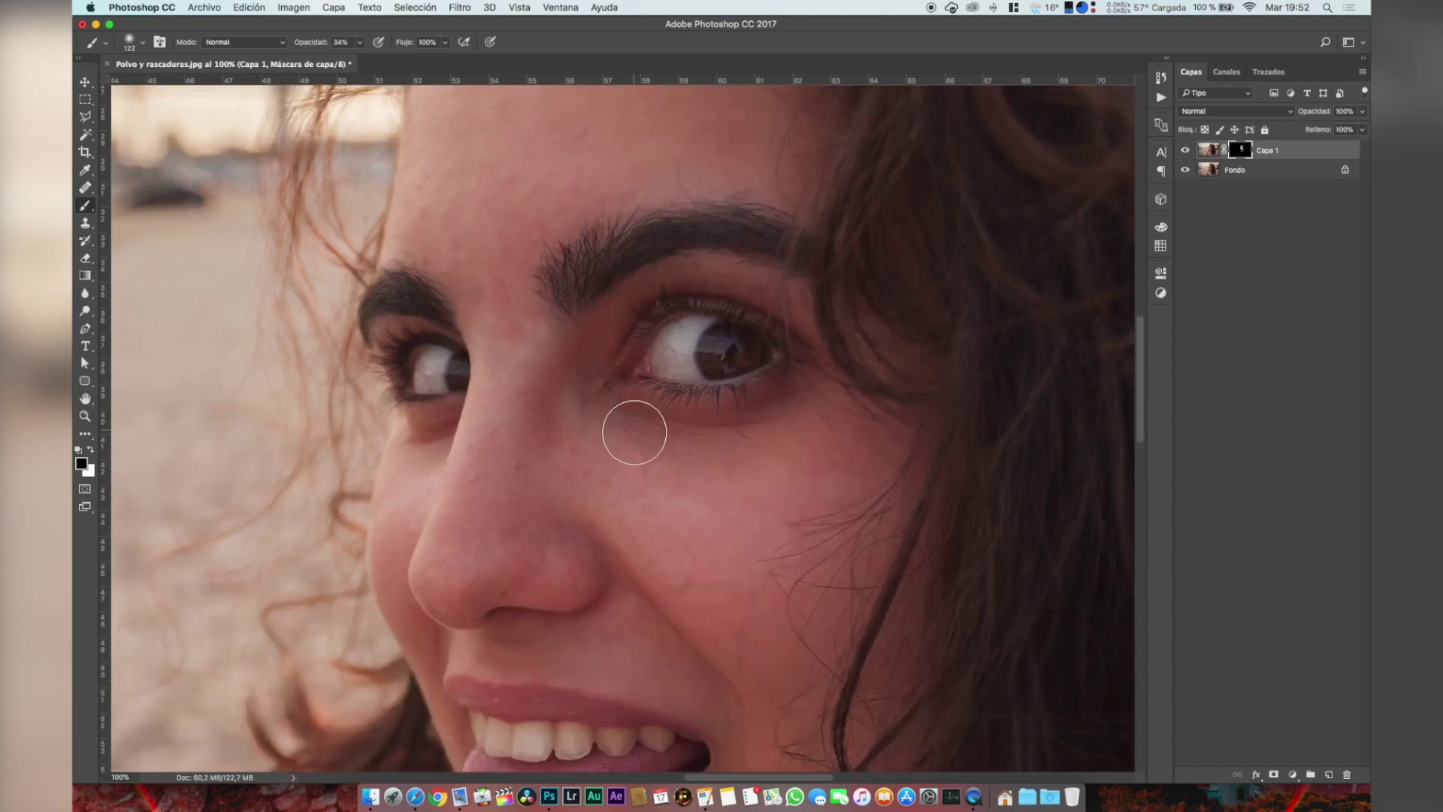
key("x")
scroll(820, 474, "down", 2)
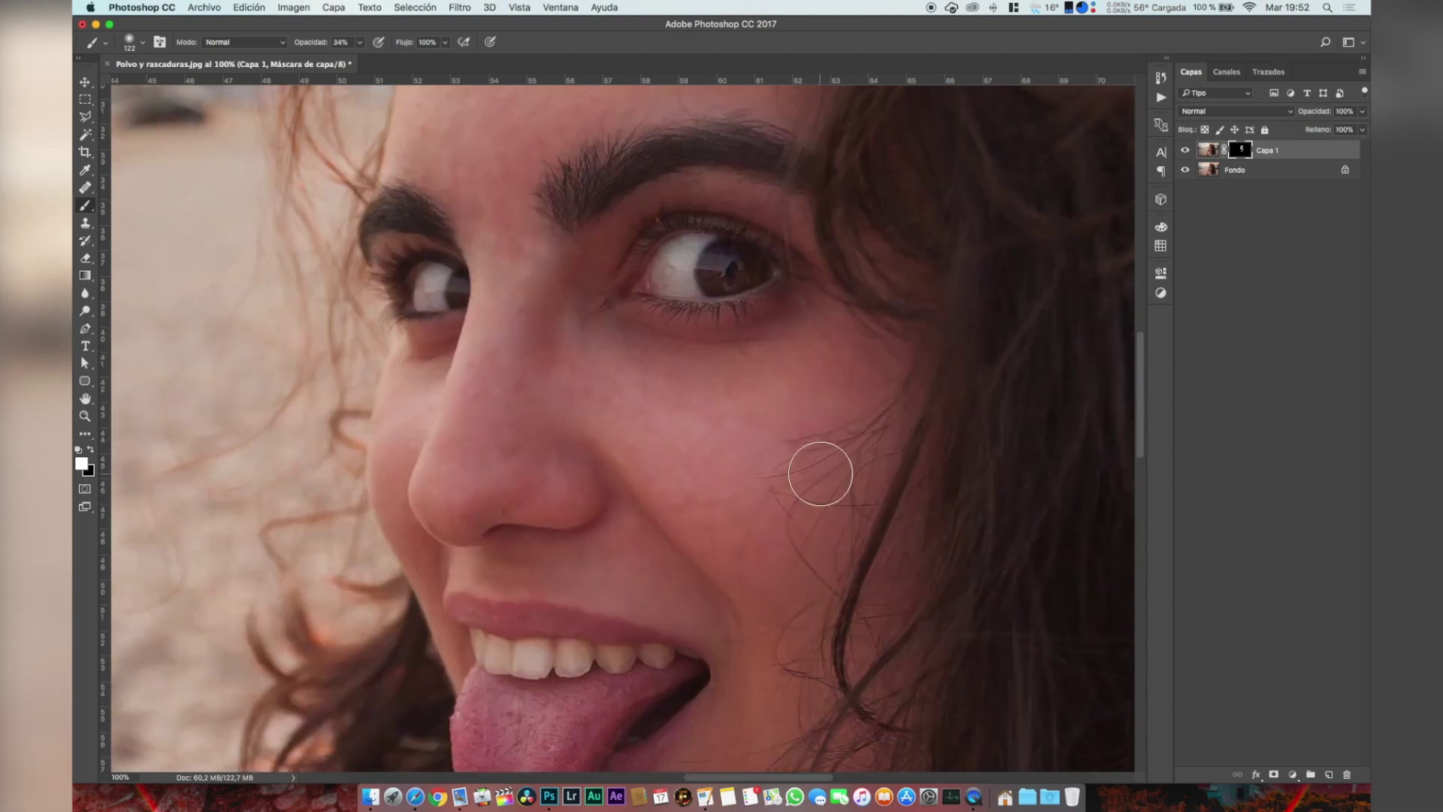
- Review the retouched portrait as a whole and flatten Capa 1 into the Fondo layer
key("super+0")
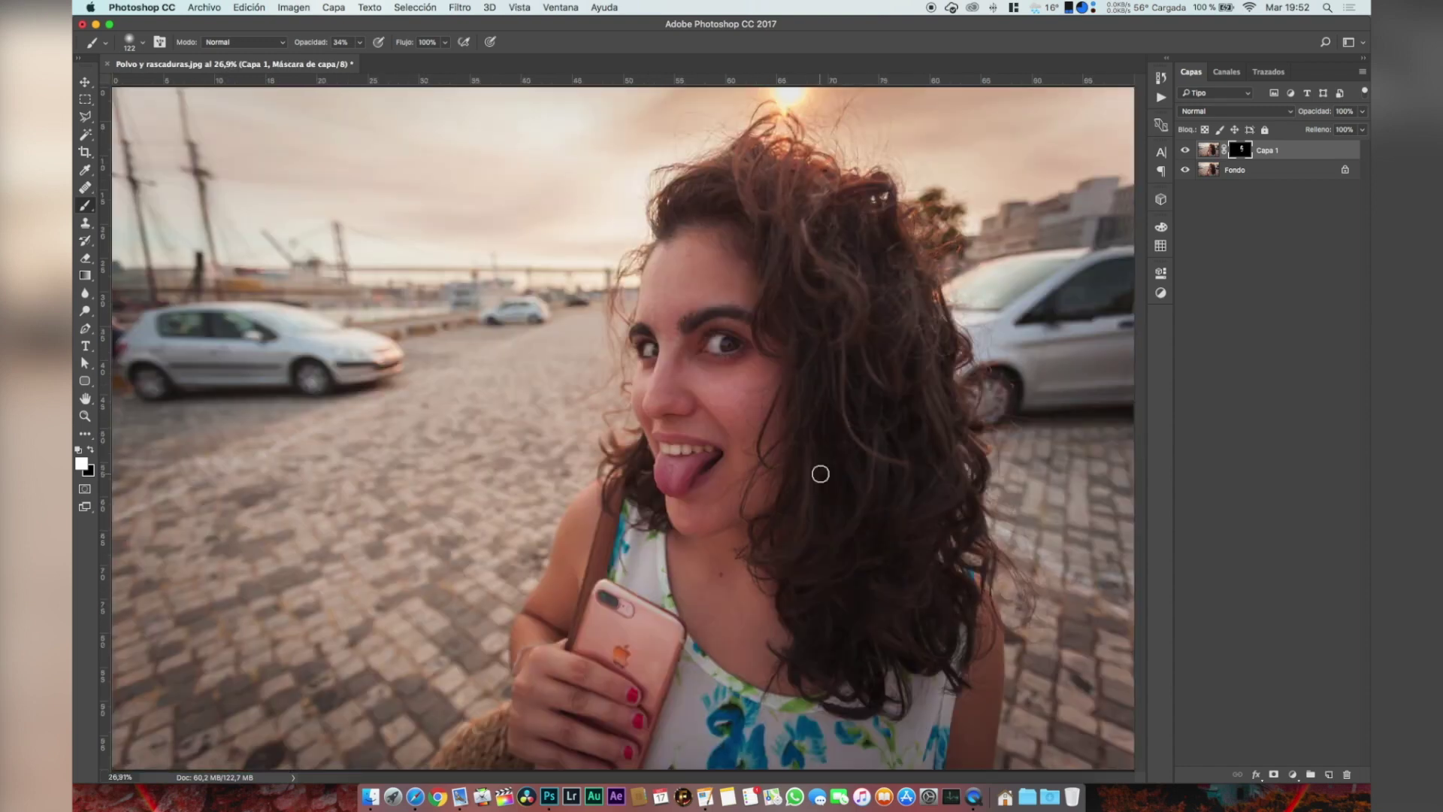
key("super+1")
scroll(820, 474, "up", 2)
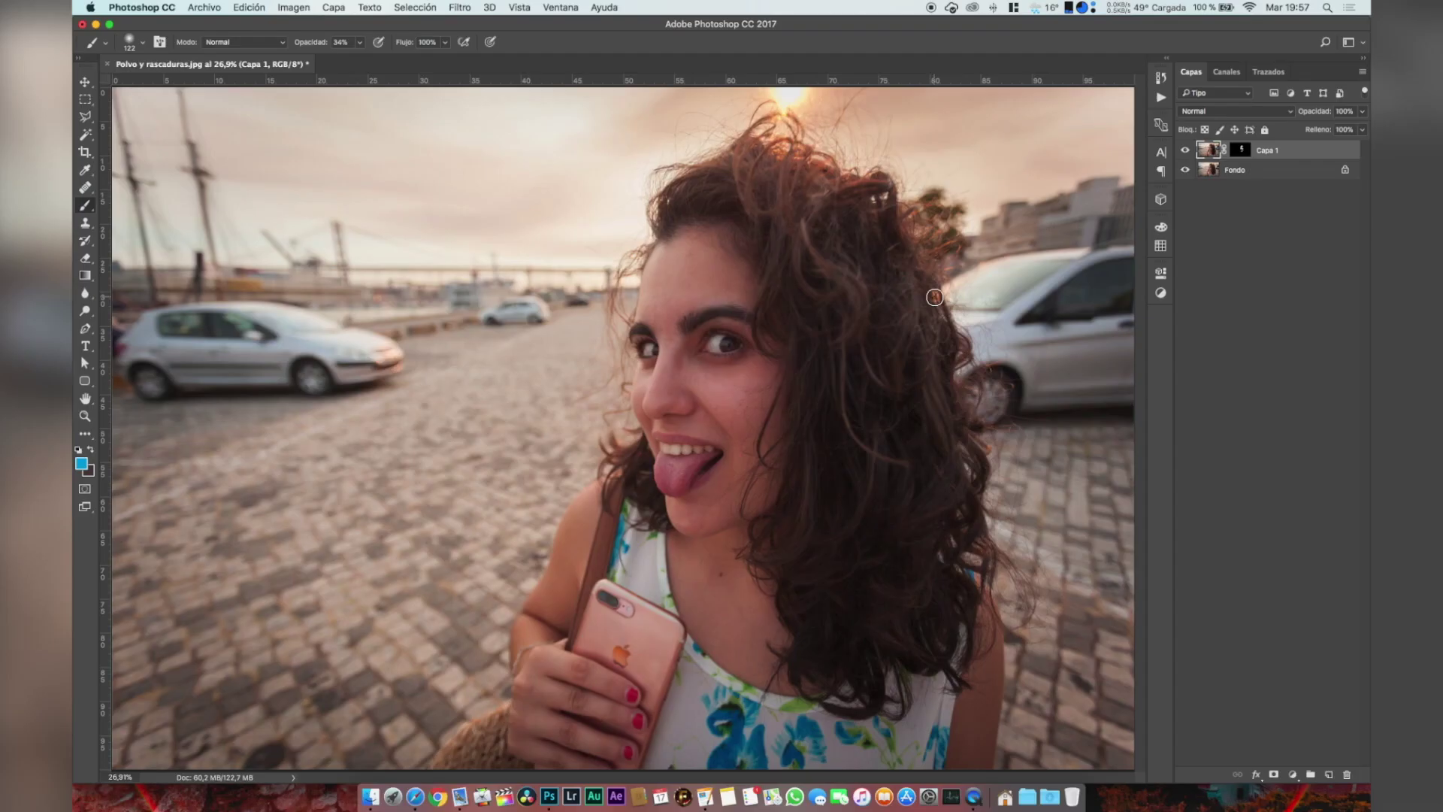
left_click(1309, 178, "shift")
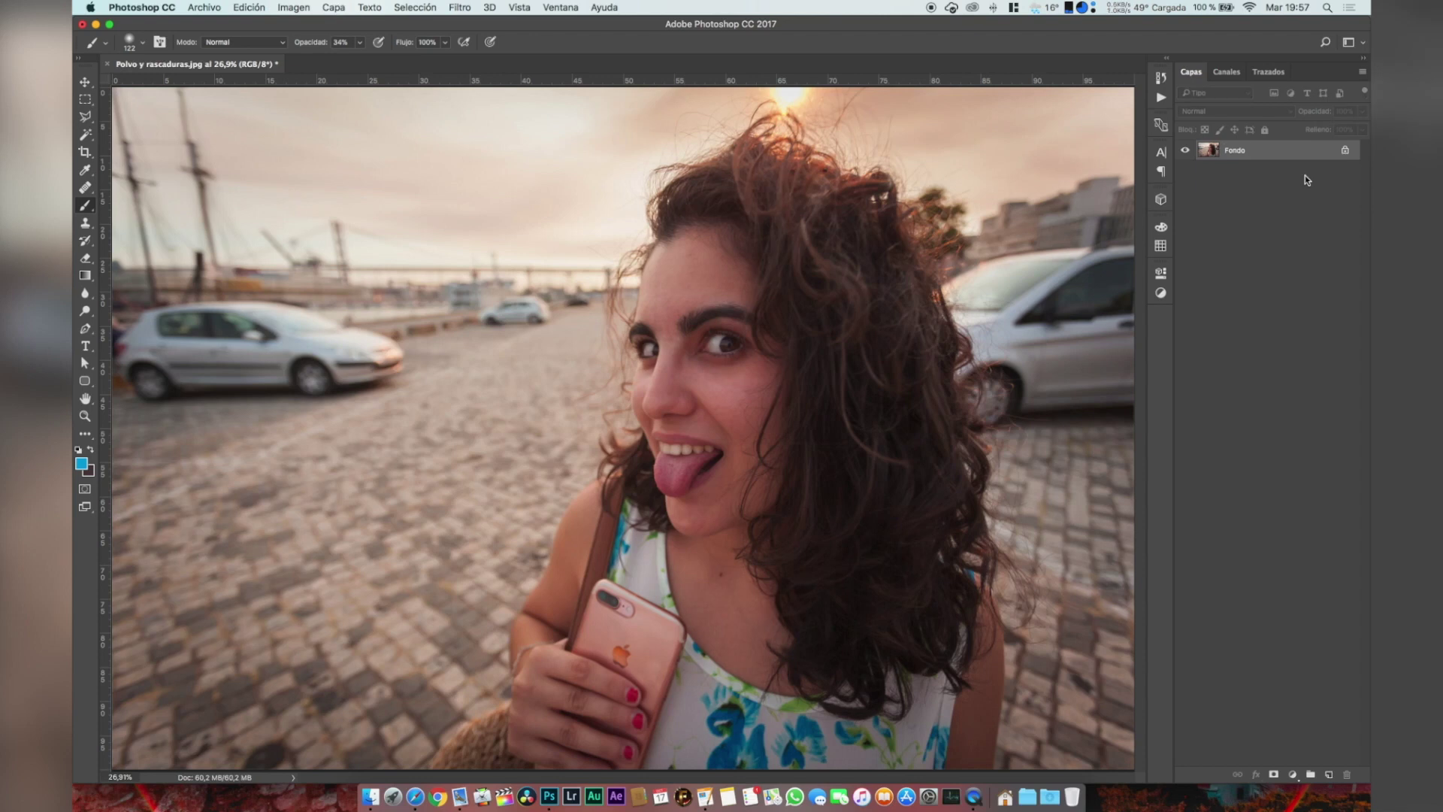
right_click(1305, 174)
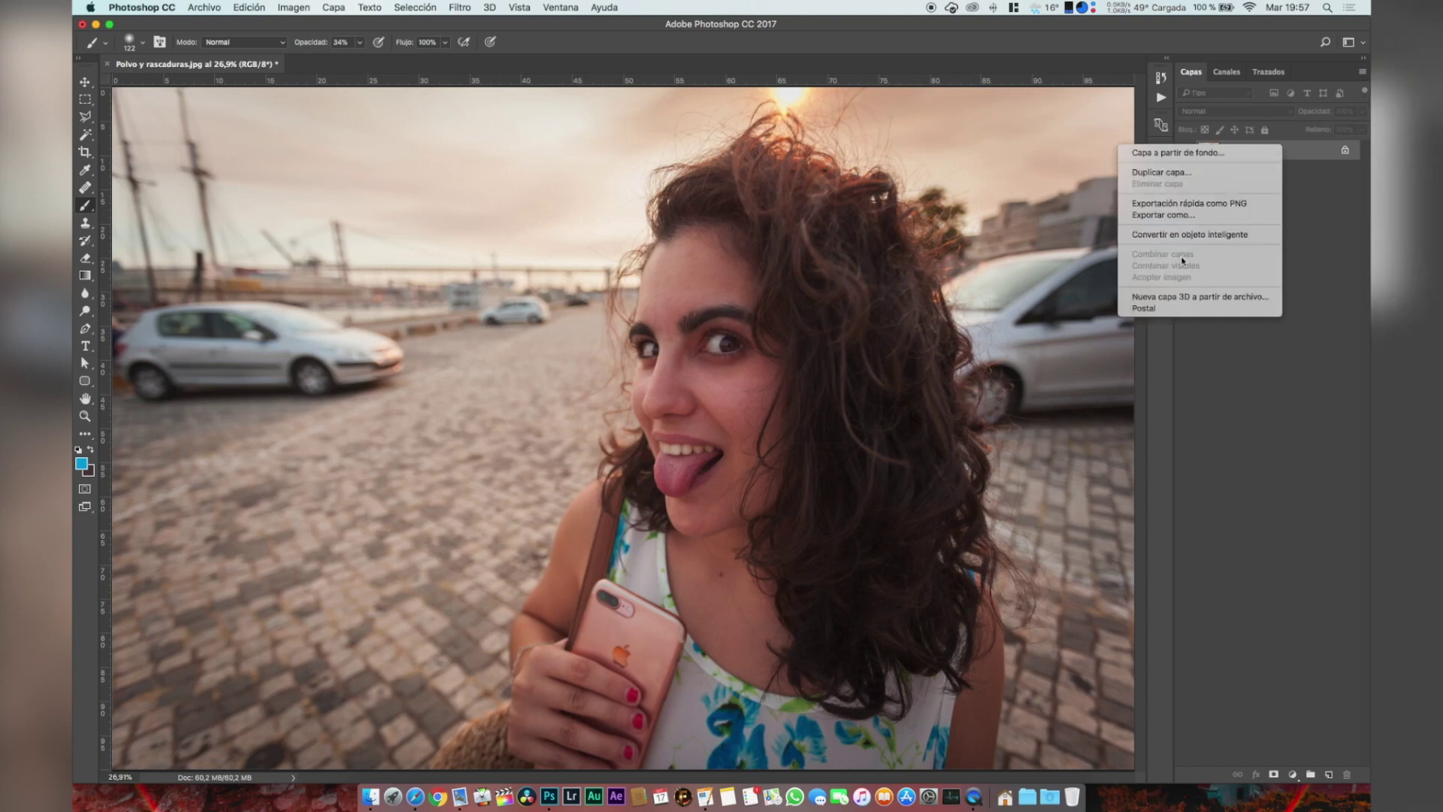
left_click(1309, 224)
- Select the visible eyeballs of both of the woman's eyes with the Quick Selection tool, trimming the selection along the eyelids
key("super+0")
key("super+1")
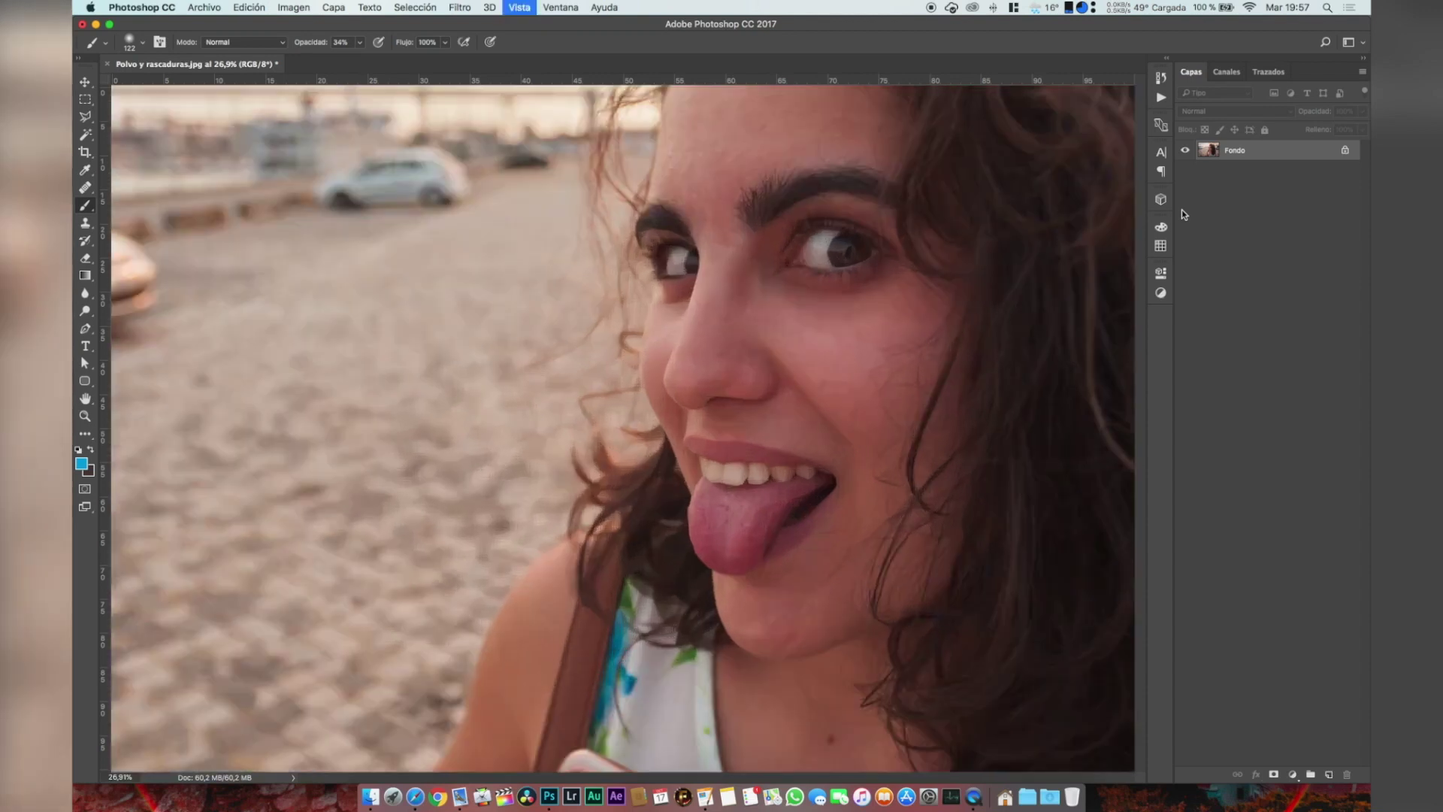
scroll(935, 232, "up", 5)
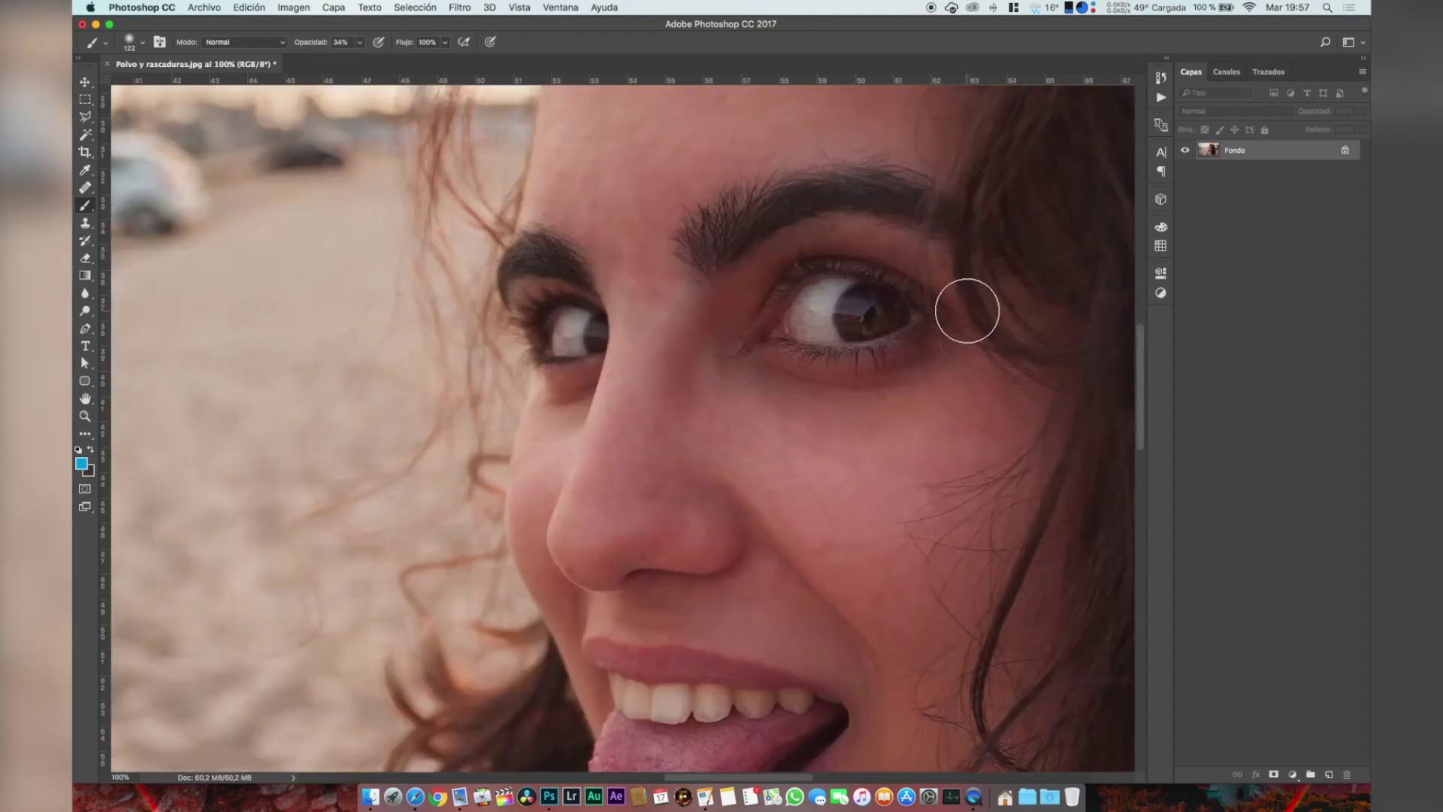
scroll(967, 306, "right", 3)
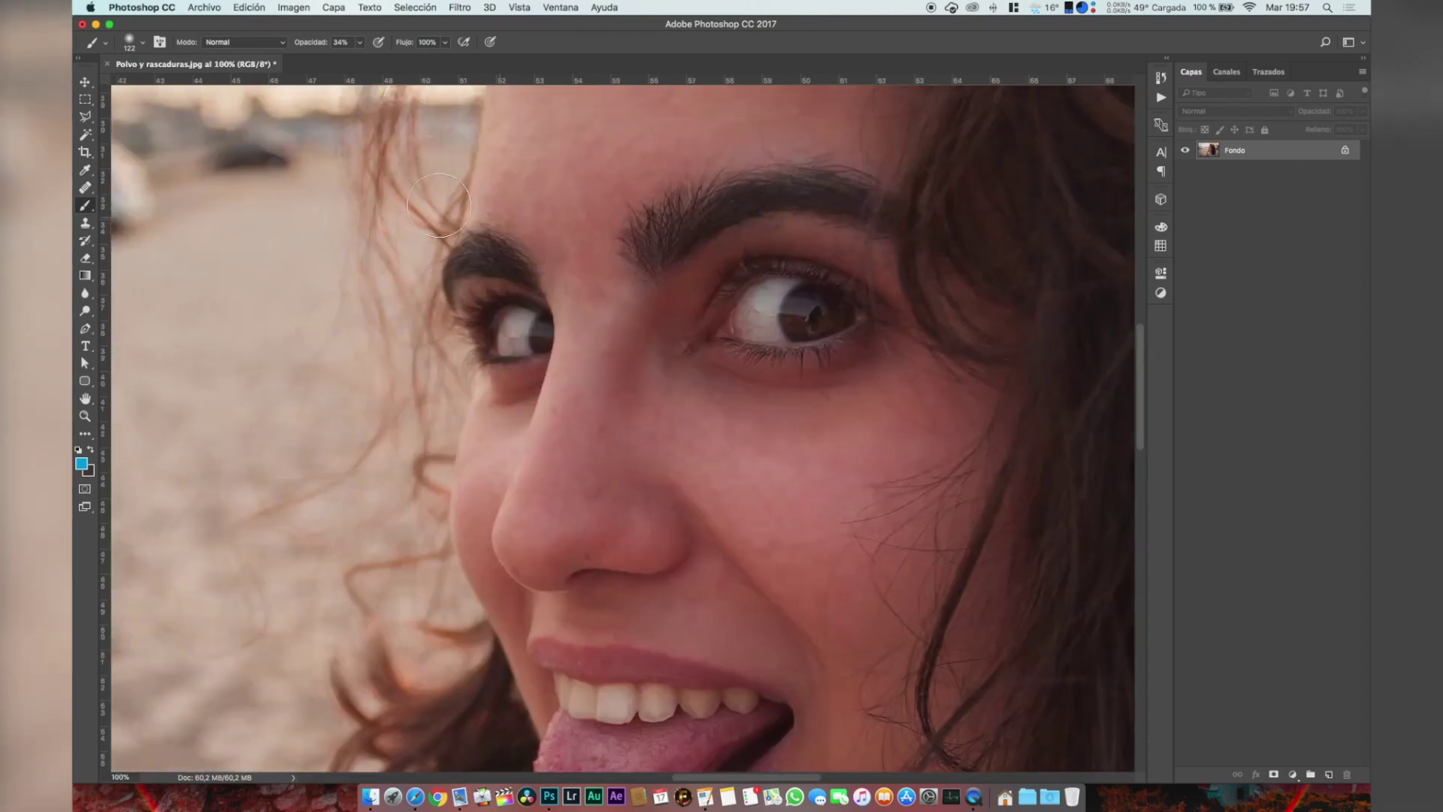
right_click(86, 138)
left_click(162, 136)
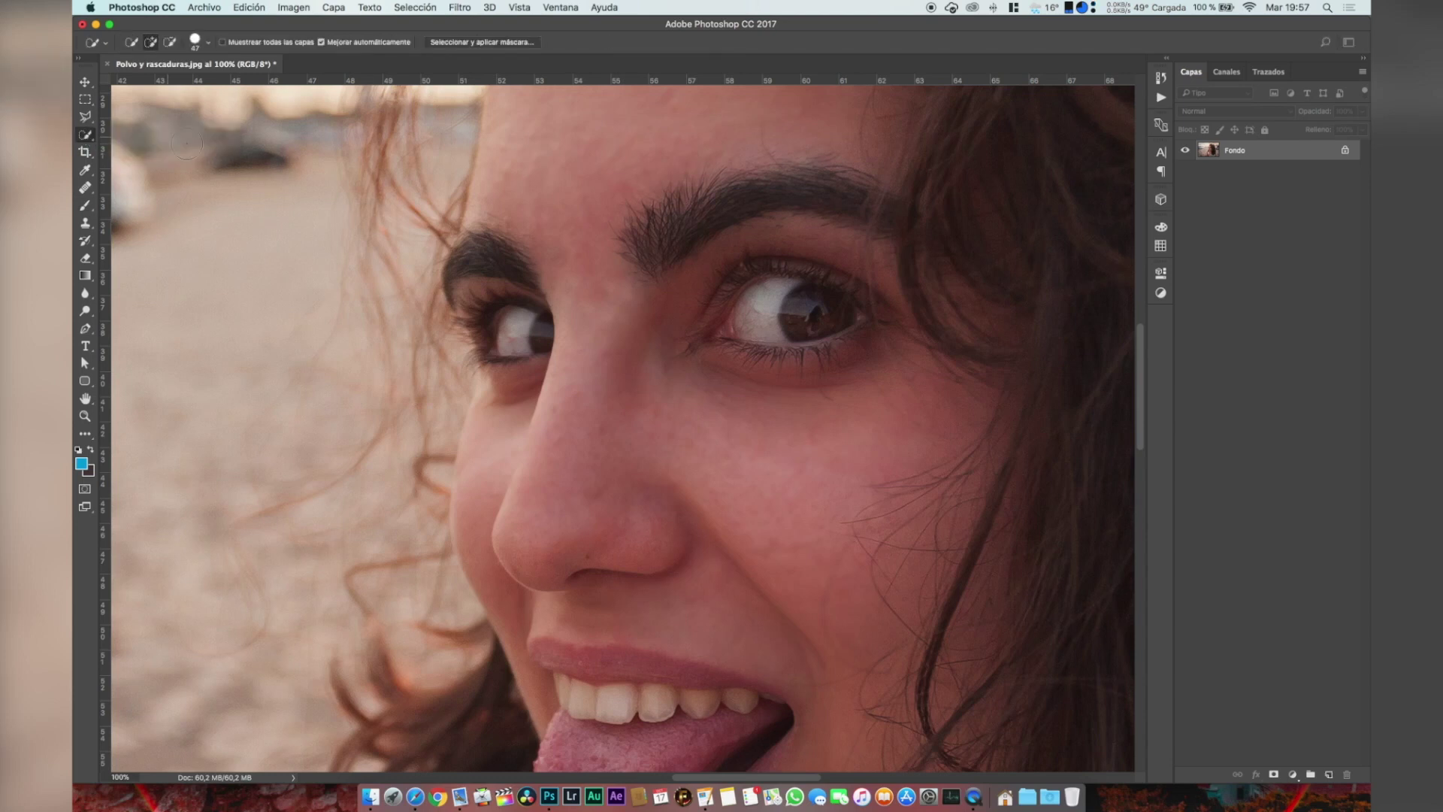
mouse_move(784, 302)
left_mouse_down()
mouse_move(815, 311)
mouse_move(765, 313)
mouse_move(882, 325)
mouse_move(870, 325)
left_mouse_up()
scroll(834, 277, "up", 5, "alt")
mouse_move(666, 200)
left_mouse_down()
mouse_move(813, 249)
mouse_move(765, 236)
mouse_move(960, 342)
mouse_move(956, 423)
left_mouse_up()
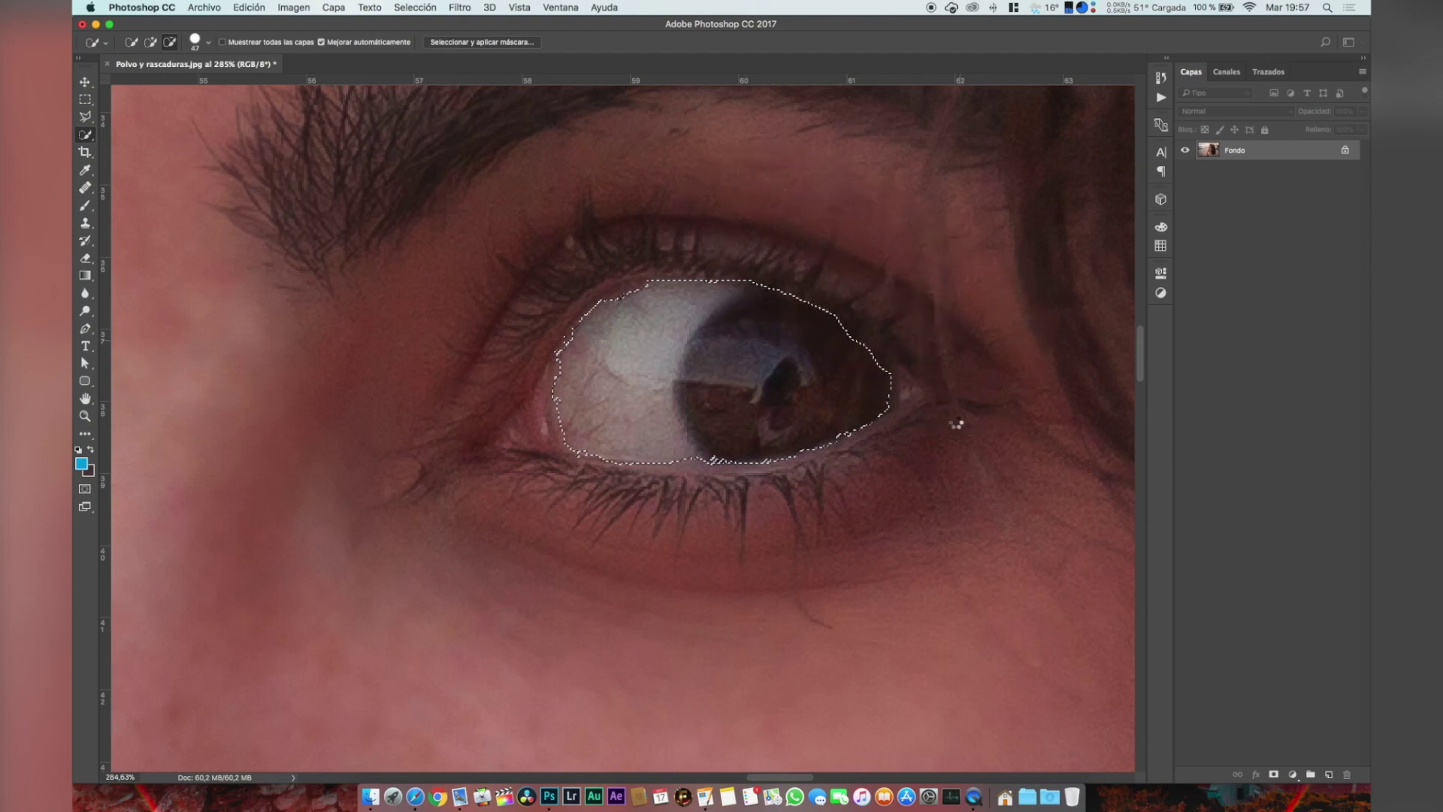
scroll(701, 500, "left", 10)
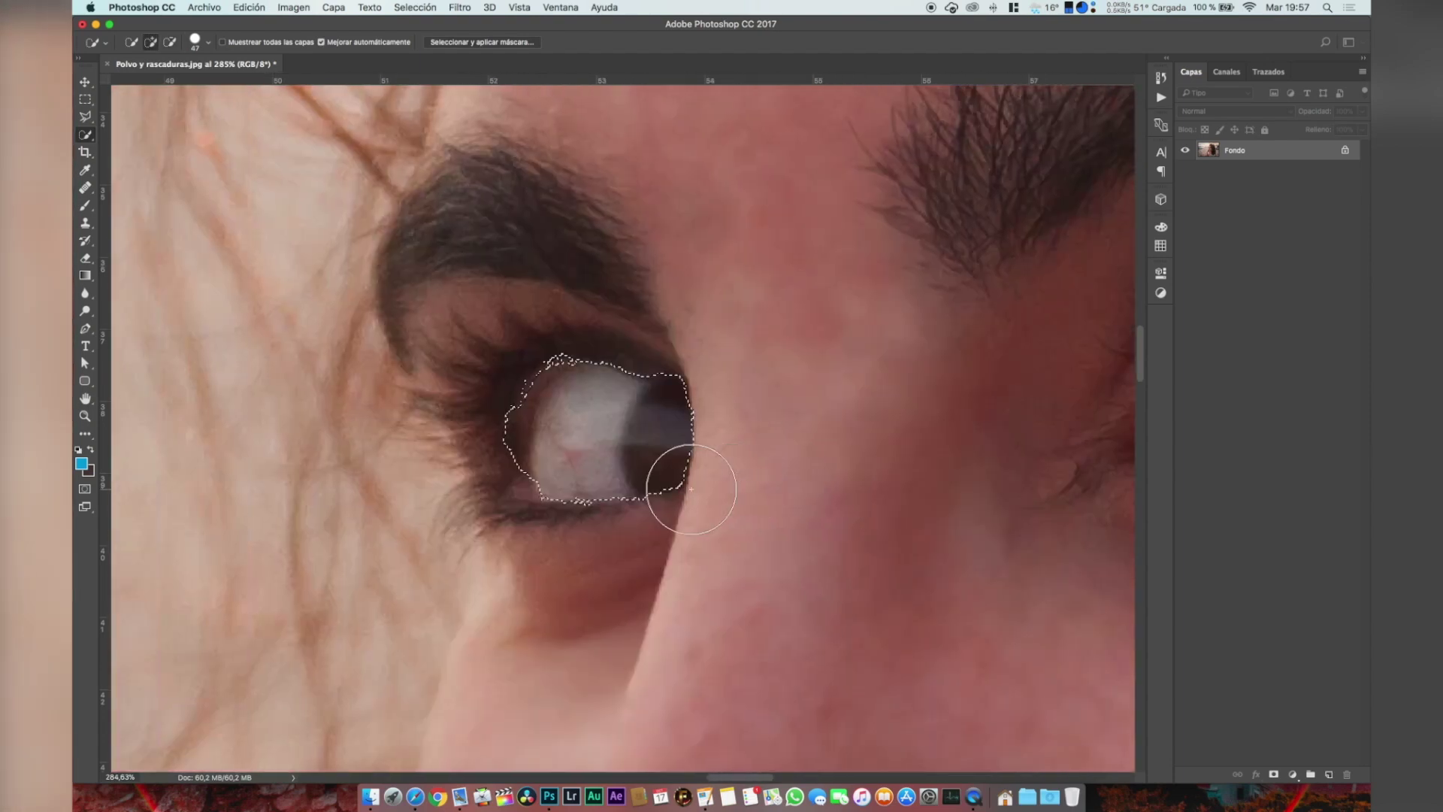
- Trim the Quick Selection around the woman's far eye so it follows the eyeball and excludes the surrounding eyelid
mouse_move(677, 338)
left_mouse_down()
mouse_move(692, 332)
mouse_move(704, 353)
left_mouse_up()
key("super+z")
mouse_move(673, 333)
left_mouse_down()
mouse_move(596, 307)
mouse_move(569, 490)
left_mouse_up()
mouse_move(536, 346)
left_mouse_down()
mouse_move(548, 327)
mouse_move(499, 323)
mouse_move(483, 442)
mouse_move(509, 534)
mouse_move(787, 569)
left_mouse_up()
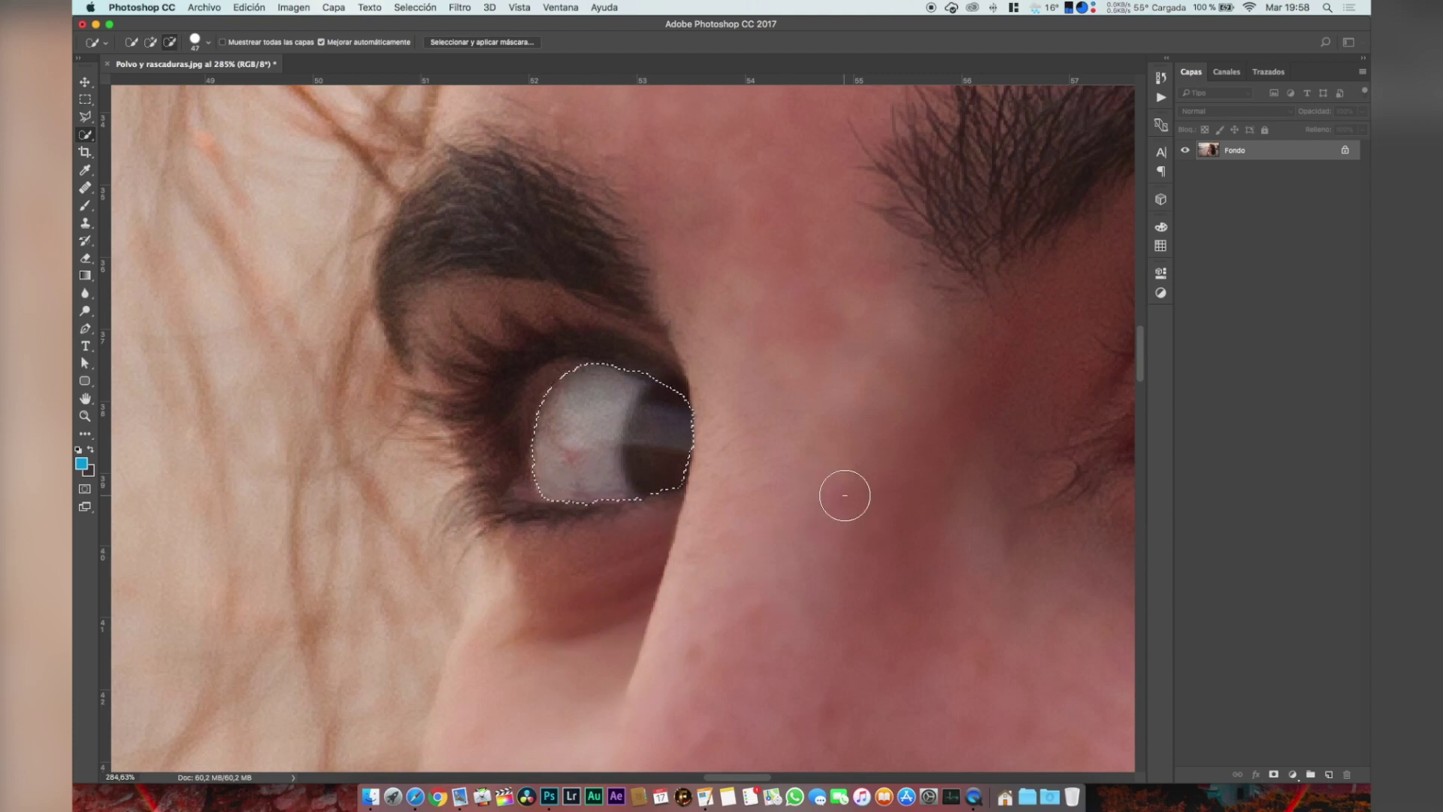
- Start an Unsharp Mask on both selected eyes with amount 38% and radius 9,1 pixels, comparing the preview on and off
scroll(845, 495, "down", 5)
scroll(996, 479, "right", 1)
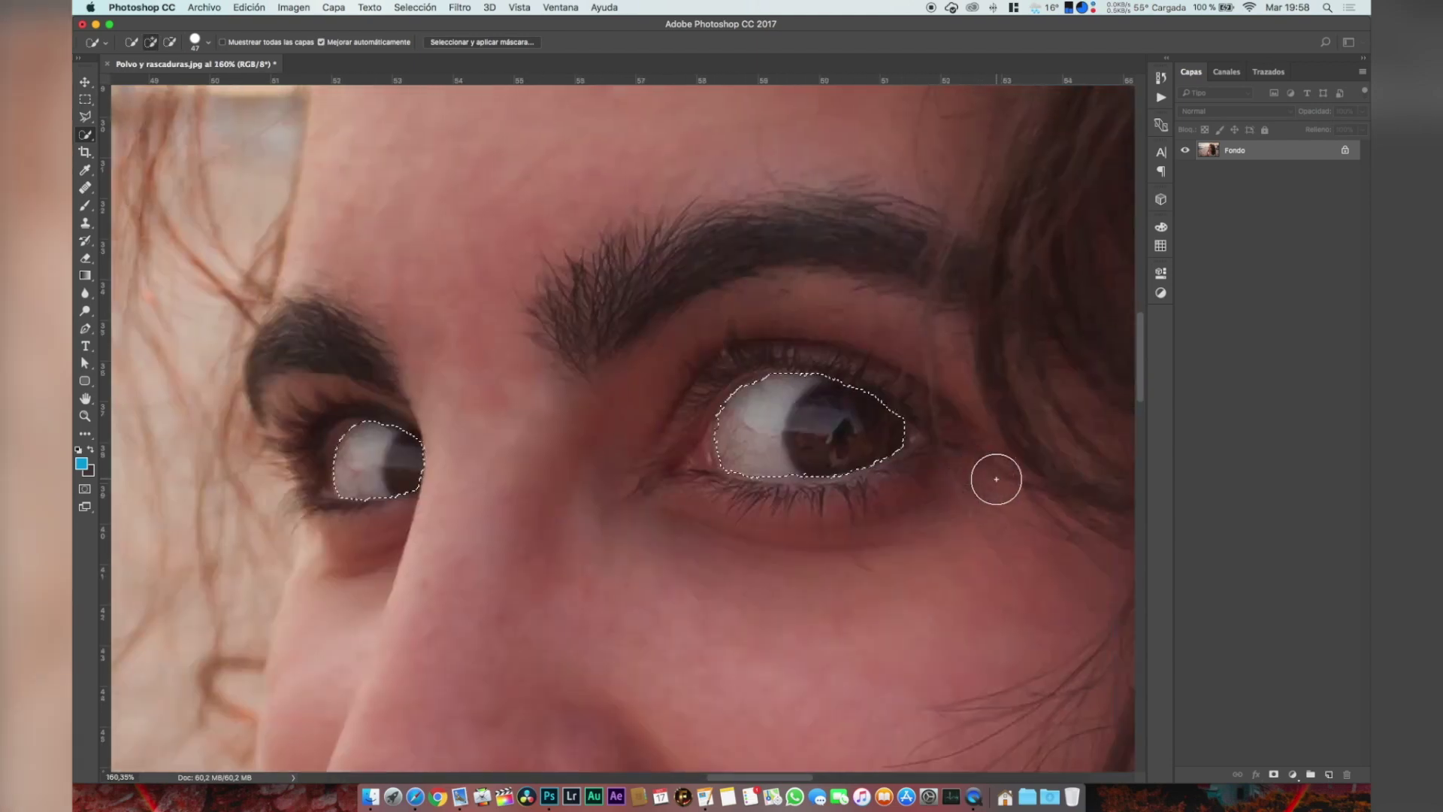
left_click(458, 7)
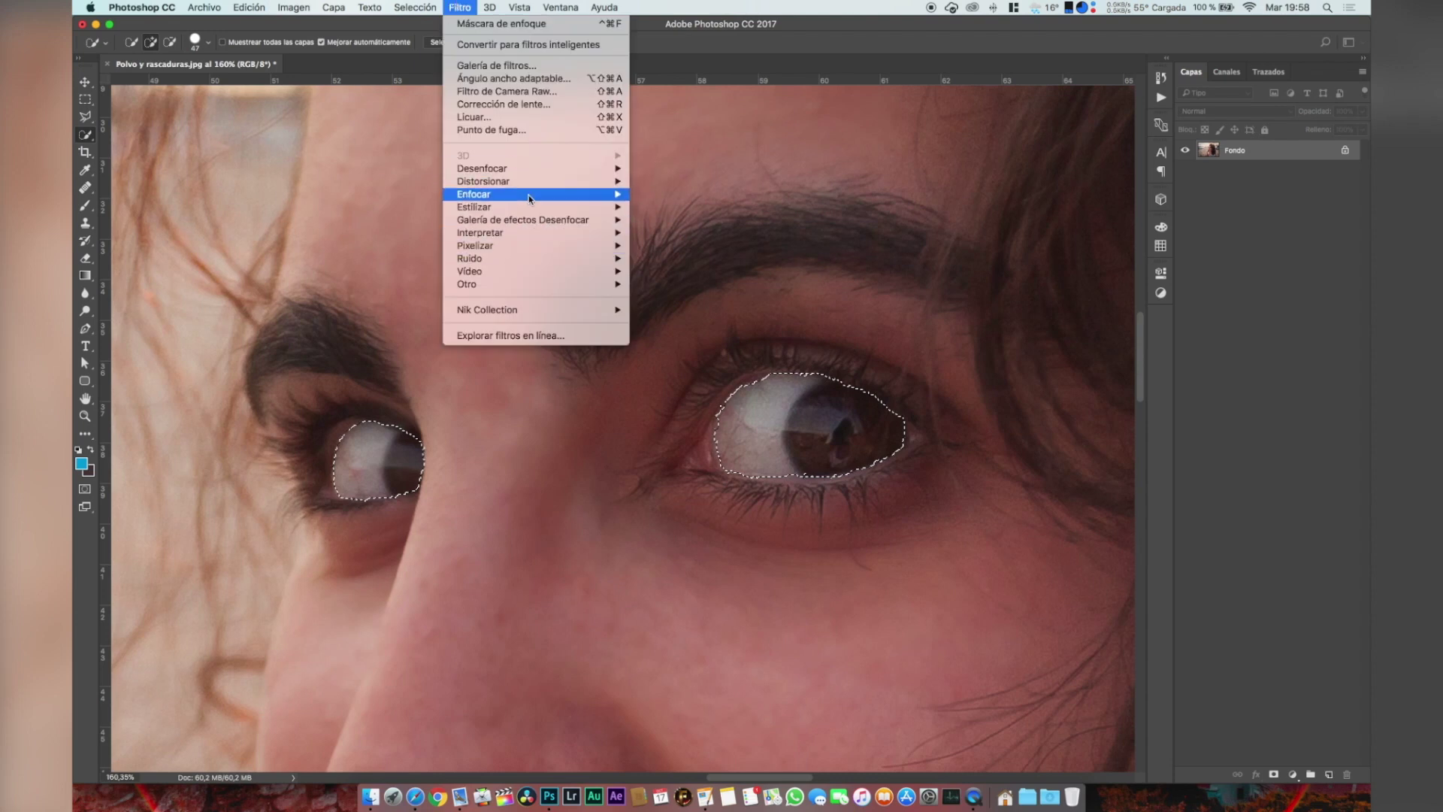
mouse_move(526, 196)
left_click(715, 260)
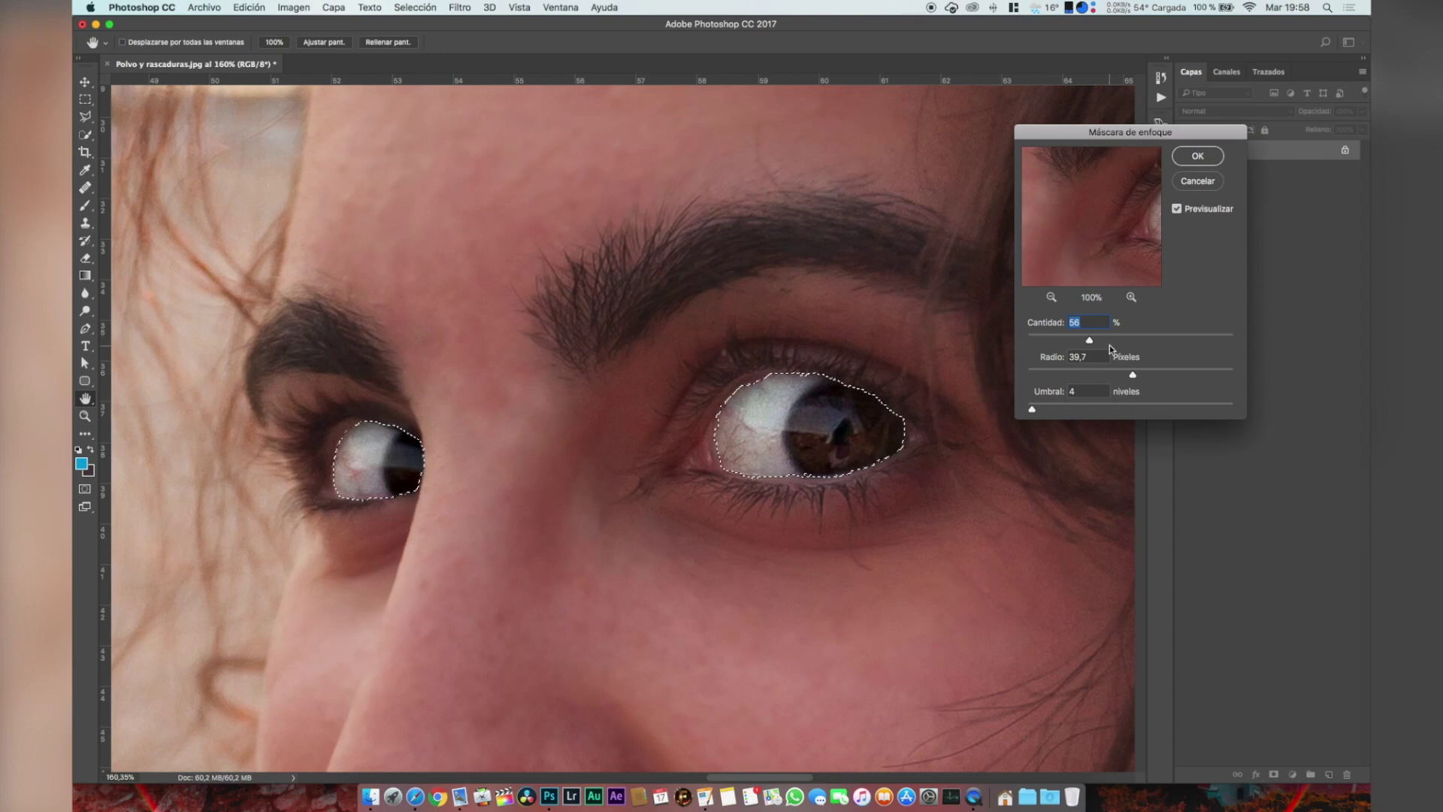
left_click_drag(1089, 340, 1106, 377)
left_click(1177, 209)
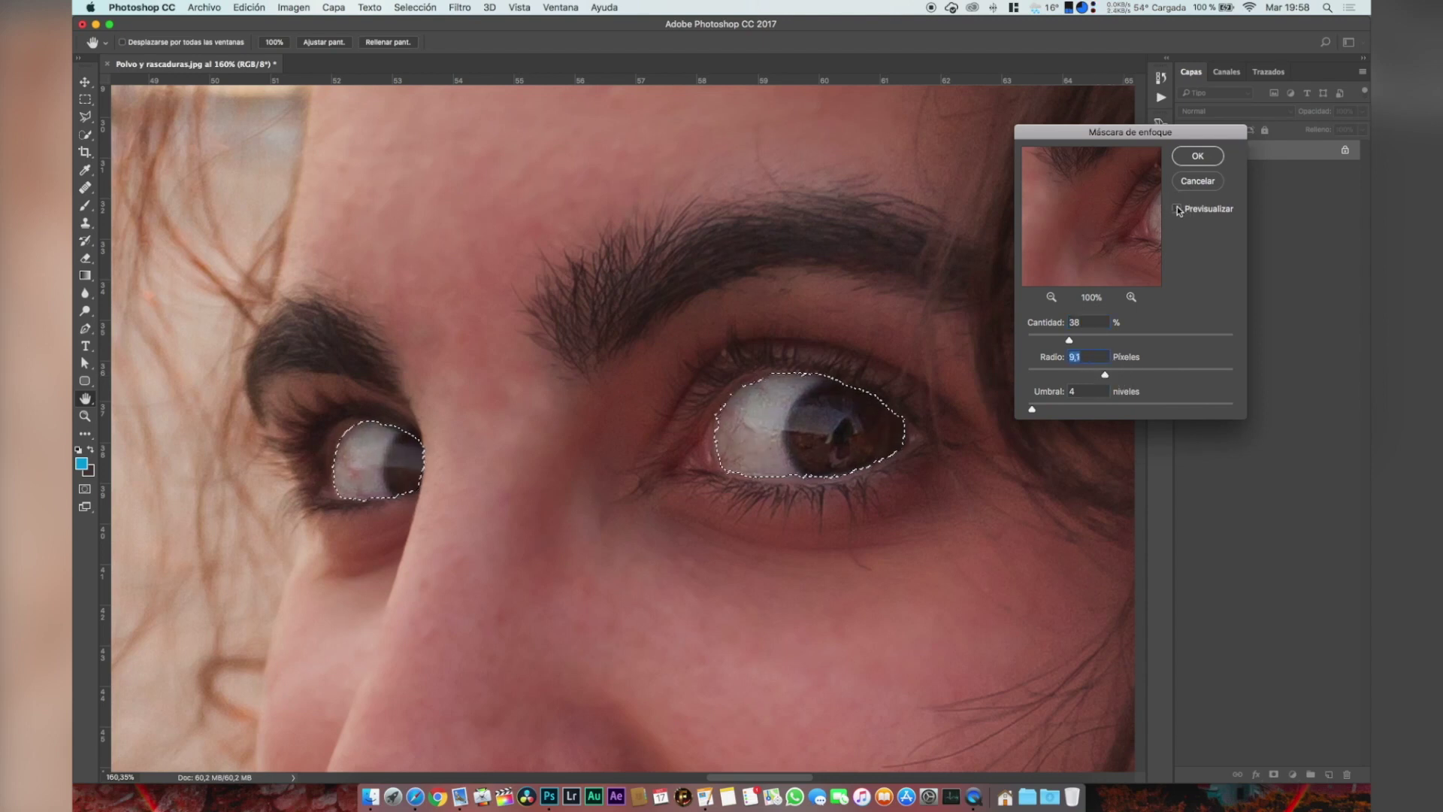
left_click(1177, 209)
left_click(1177, 209)
left_click(1177, 209)
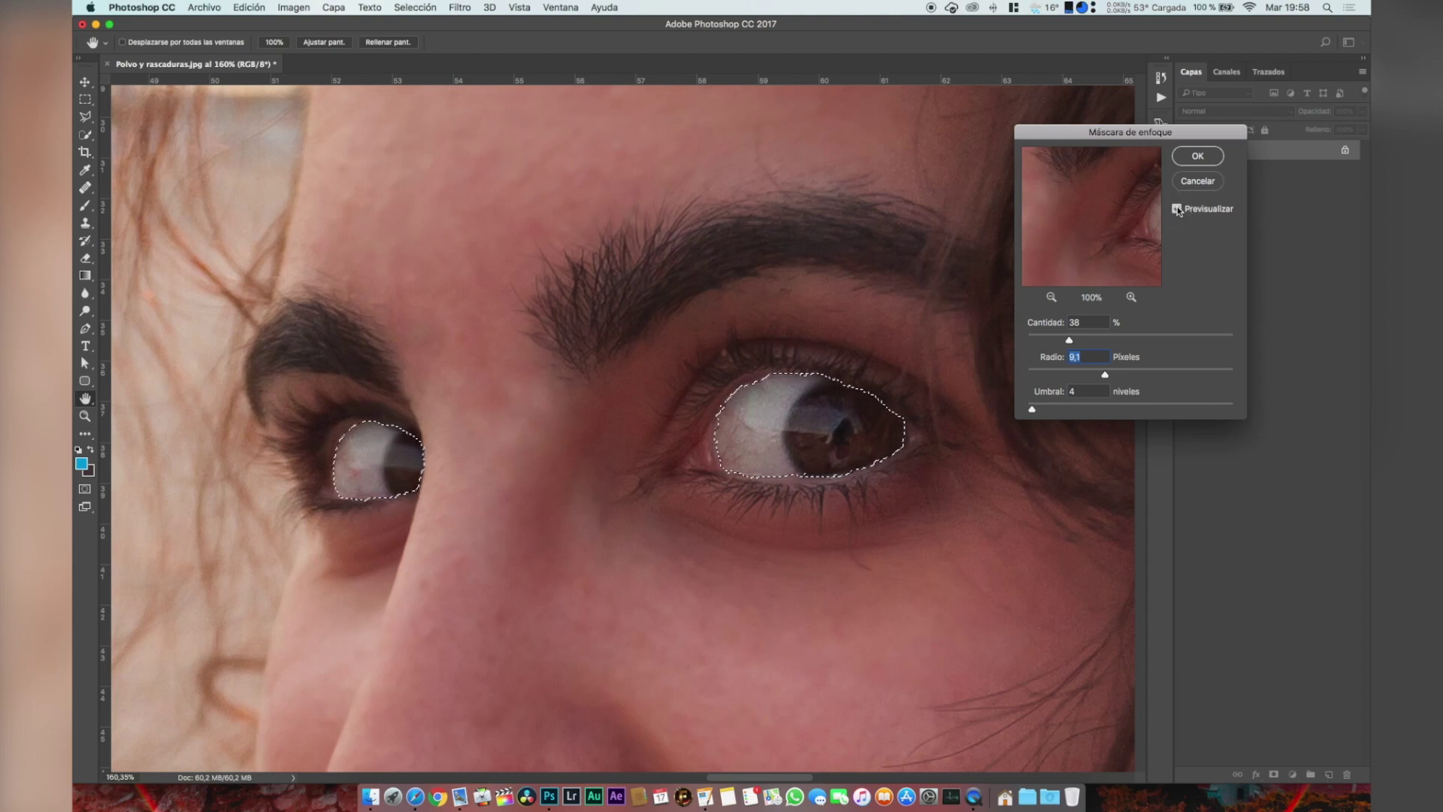
- Lower the Unsharp Mask threshold slightly and apply the filter to the selected eyes
left_click(1075, 391)
key("Down")
key("Down")
key("Up")
left_click(1189, 154)
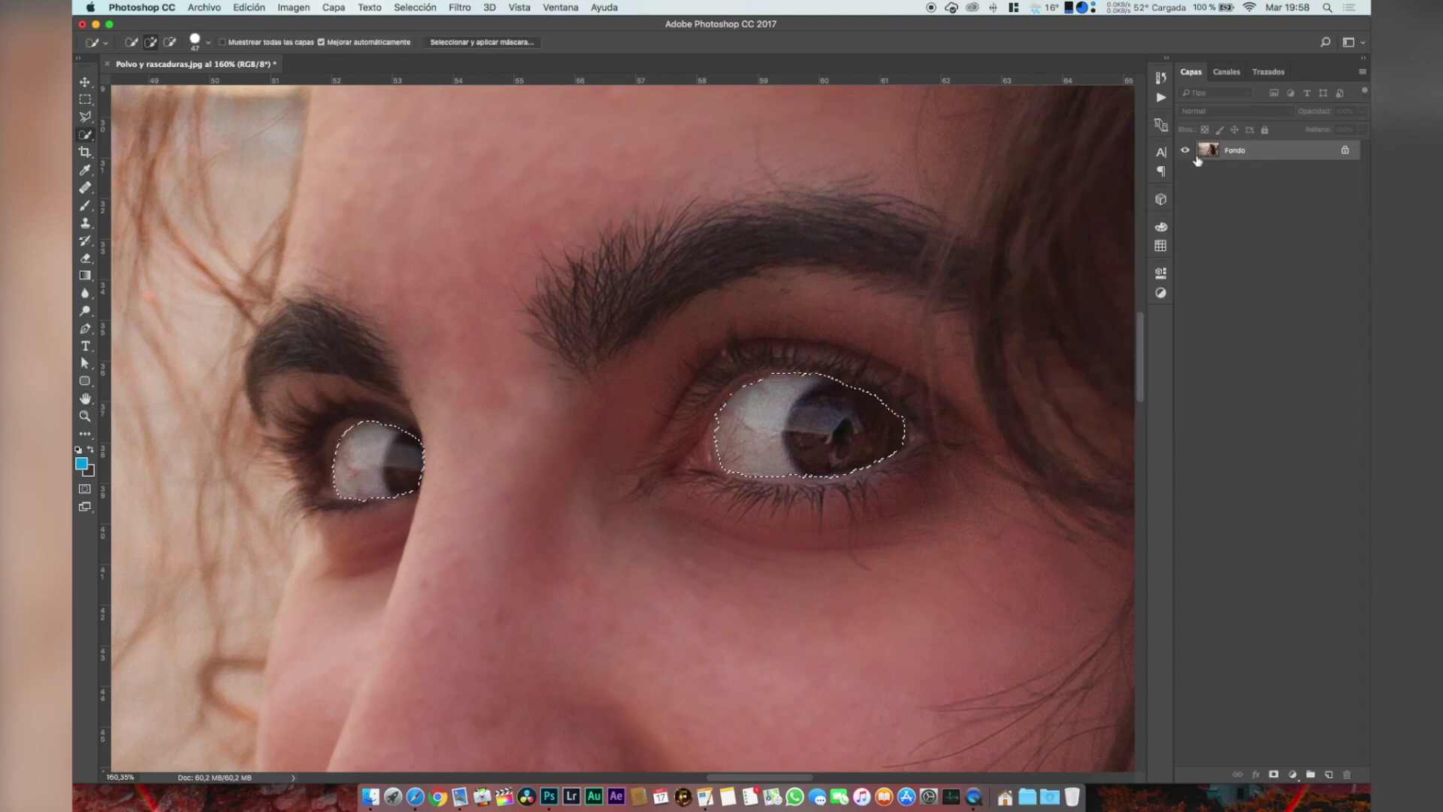
- Review the sharpened eyes in the whole portrait and at 100% magnification
key("super+0")
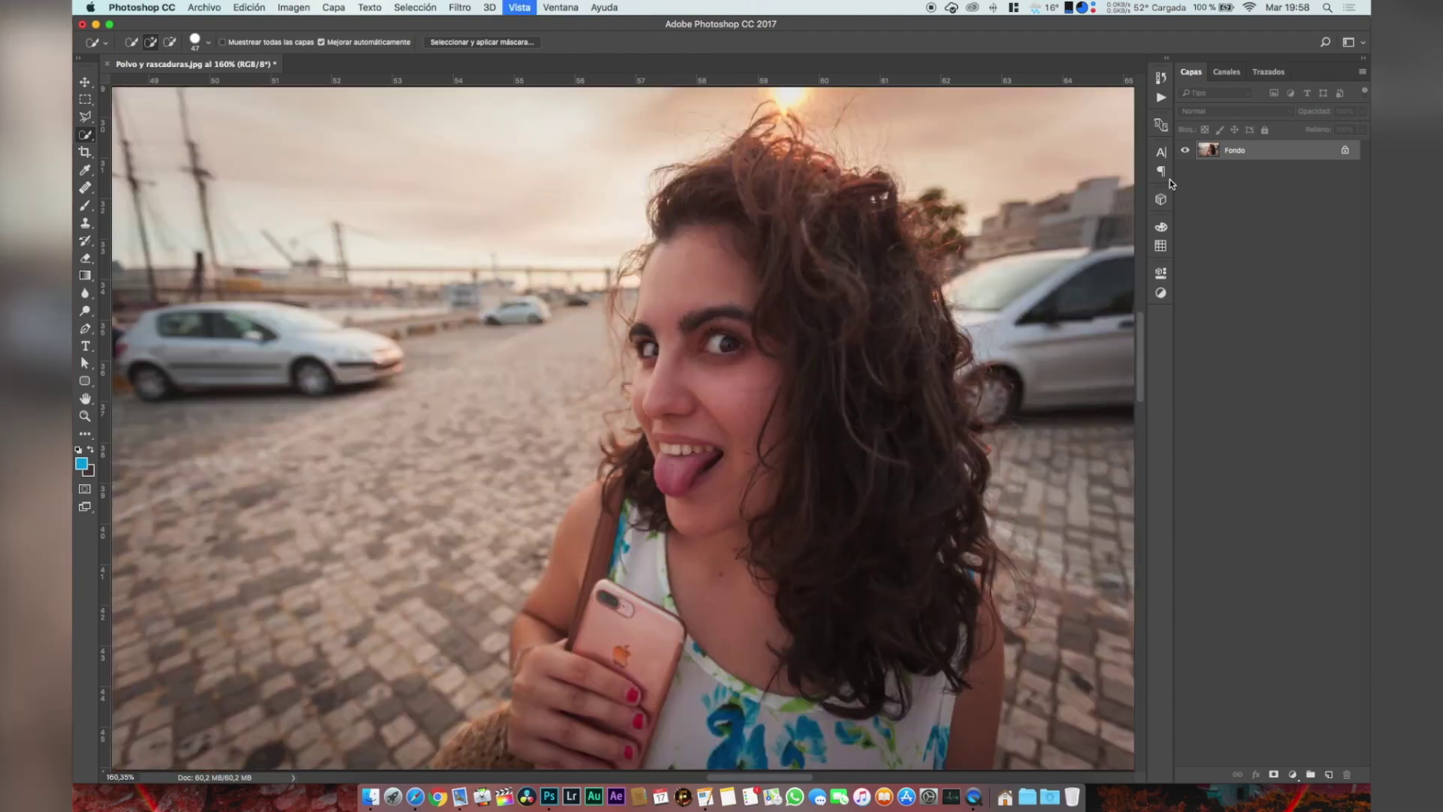
key("super+1")
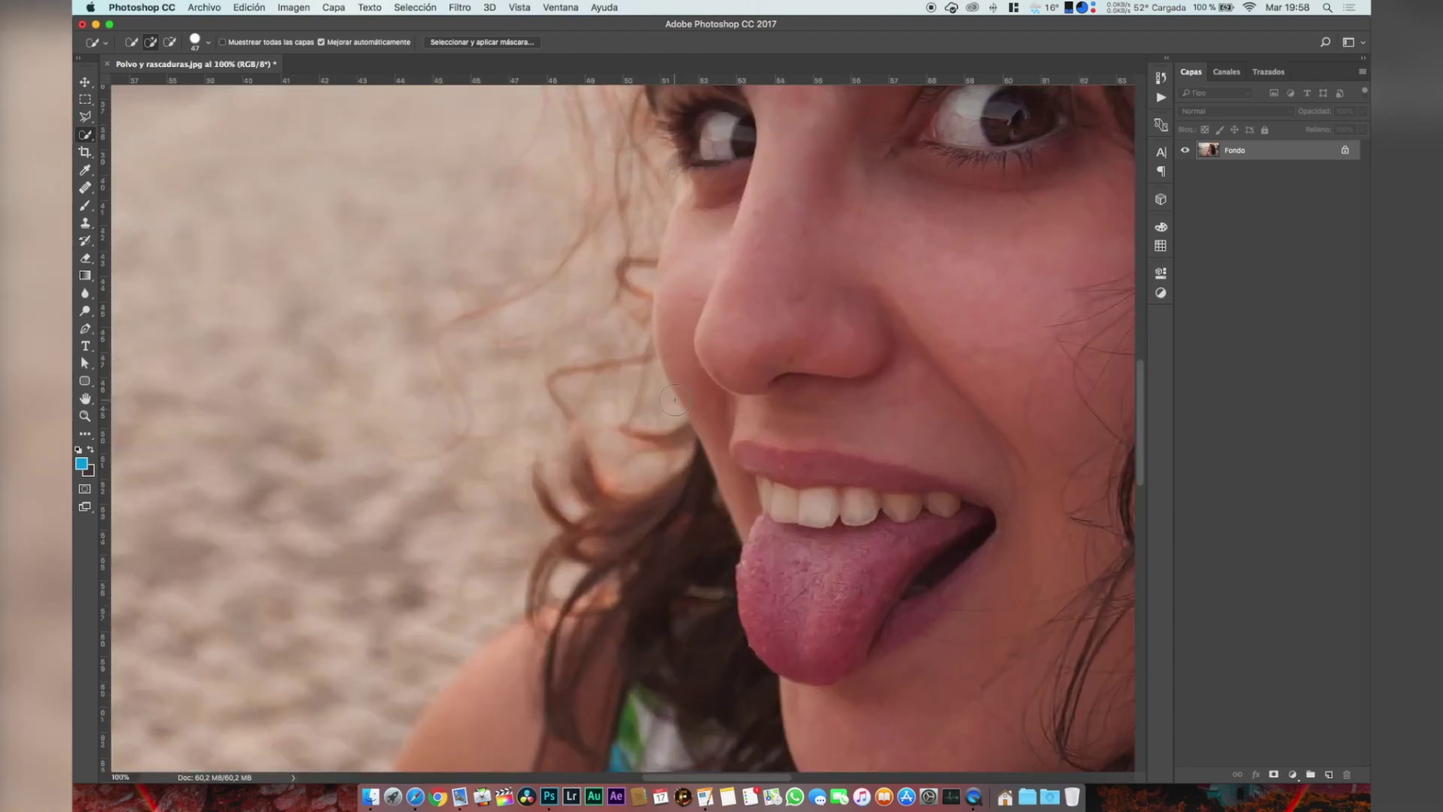
scroll(672, 426, "up", 10)
scroll(671, 426, "right", 3)
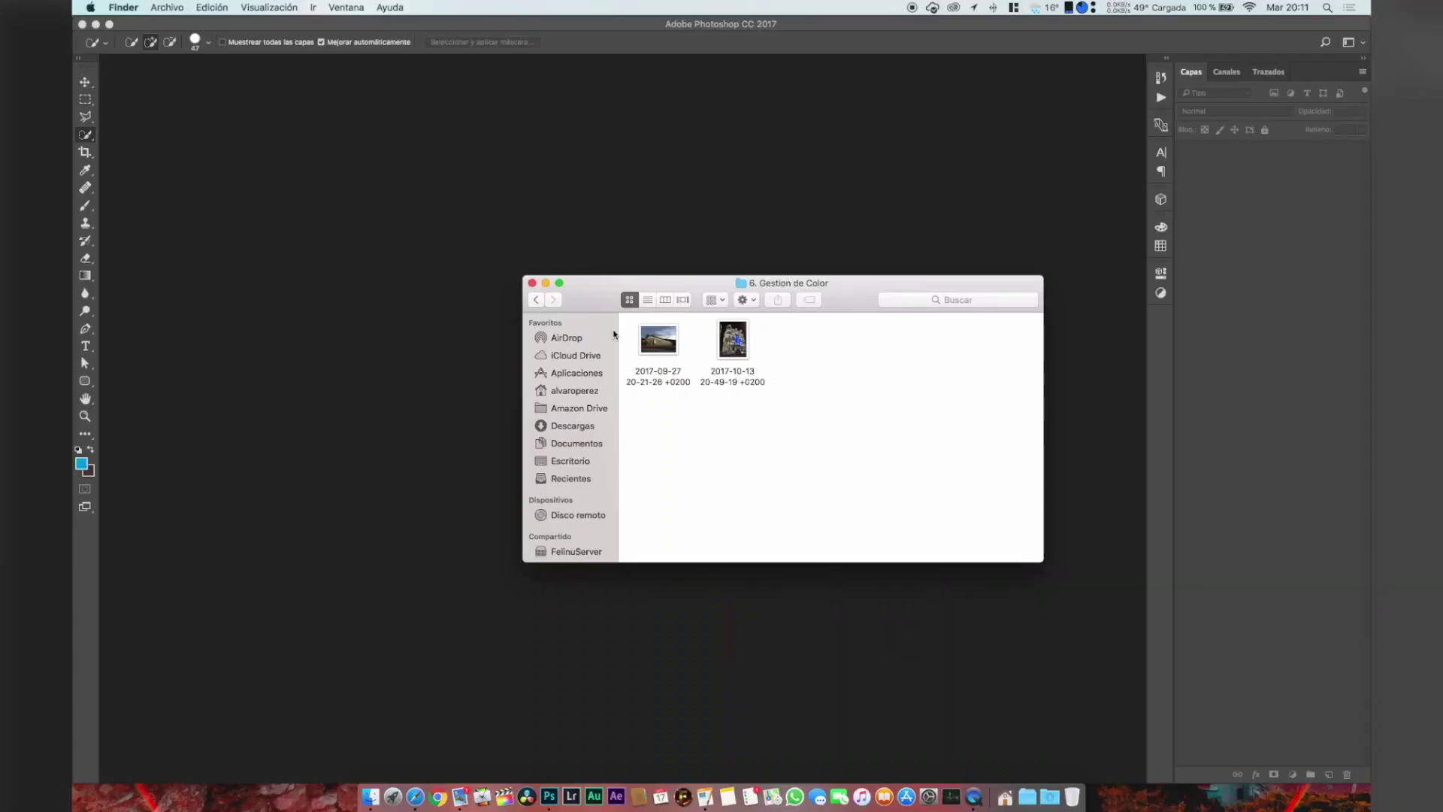
double_click(648, 337)
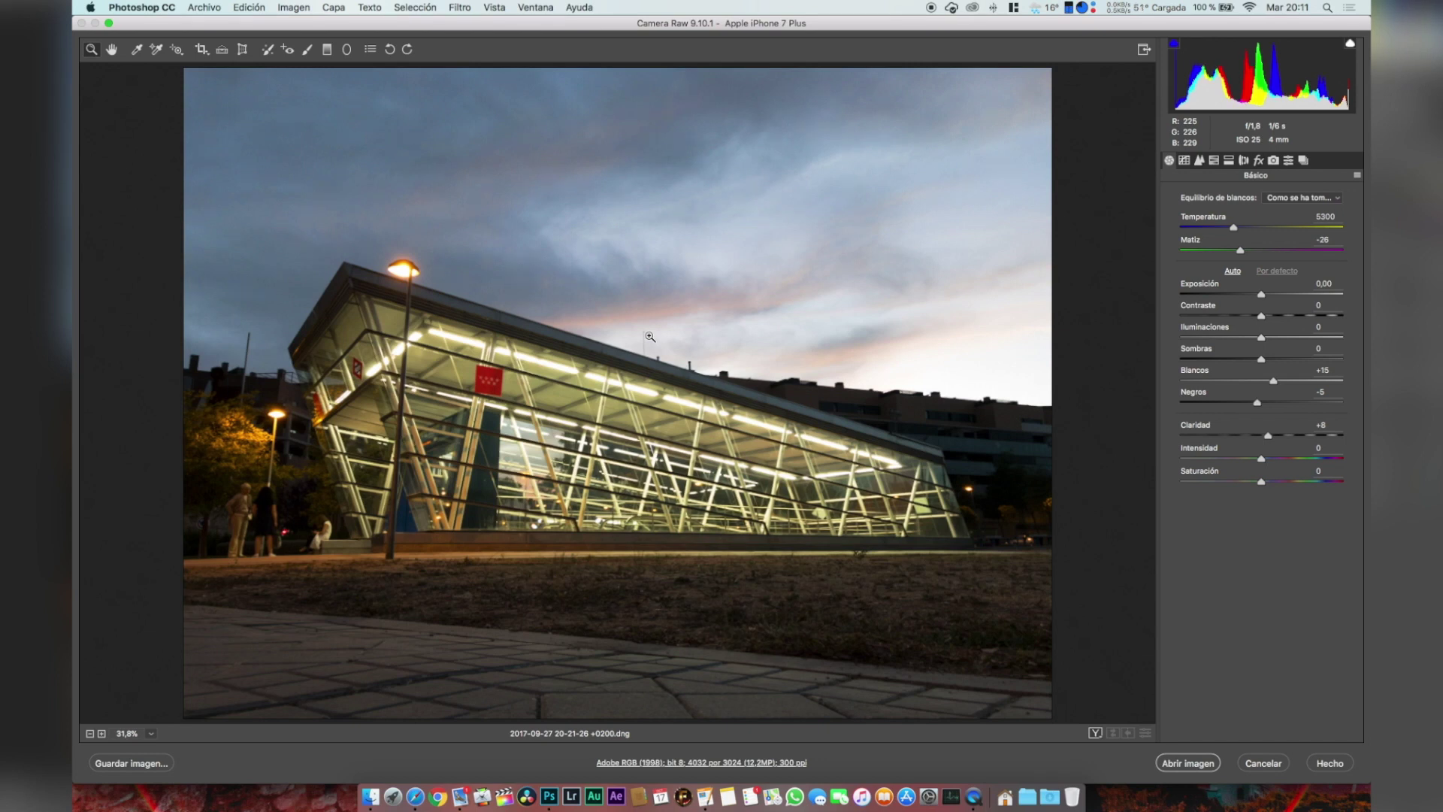
left_click_drag(1261, 337, 1379, 353)
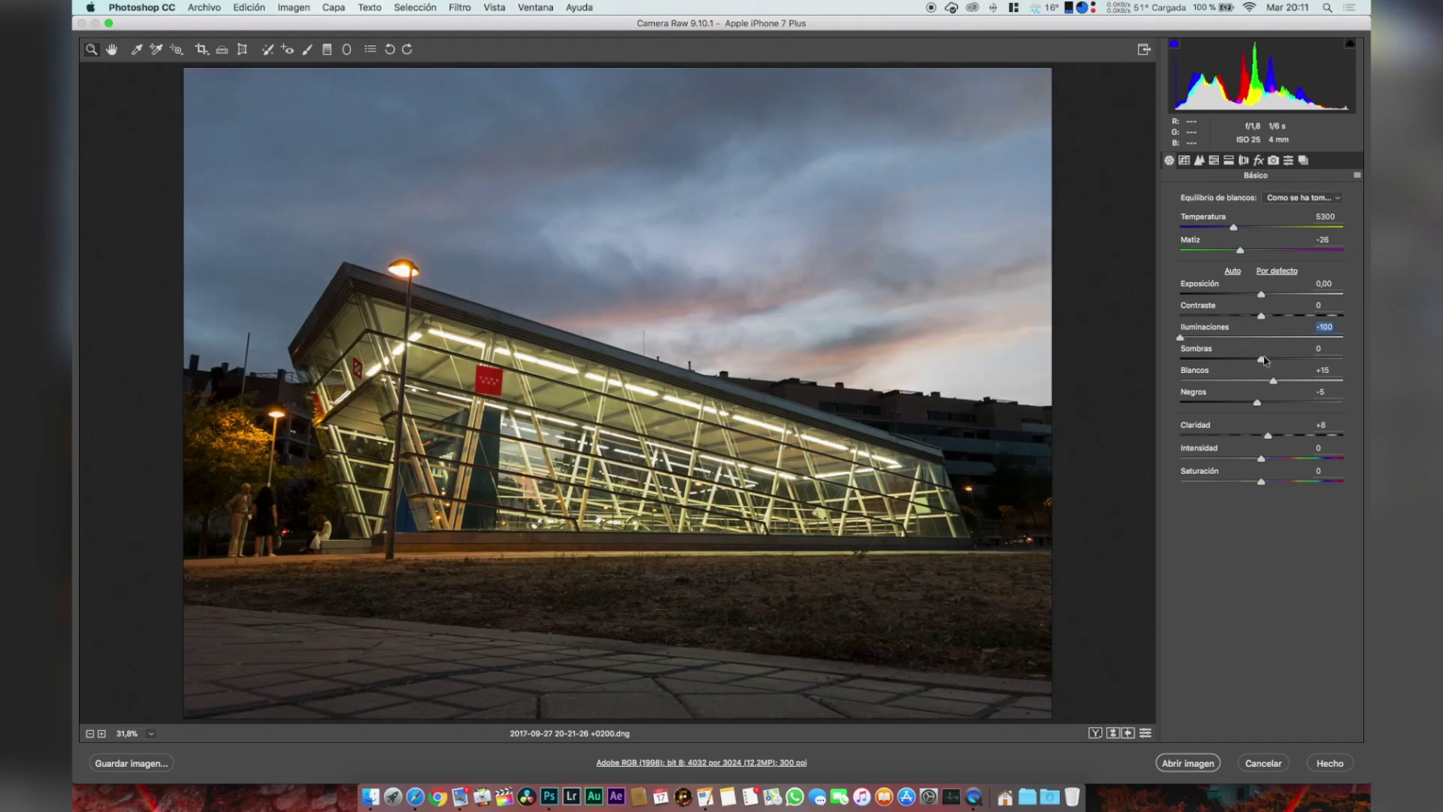
left_click_drag(1261, 295, 1274, 302)
- Compare the station photo before and after the tonal adjustments in the different split views, and return to the single view
left_click(1099, 736)
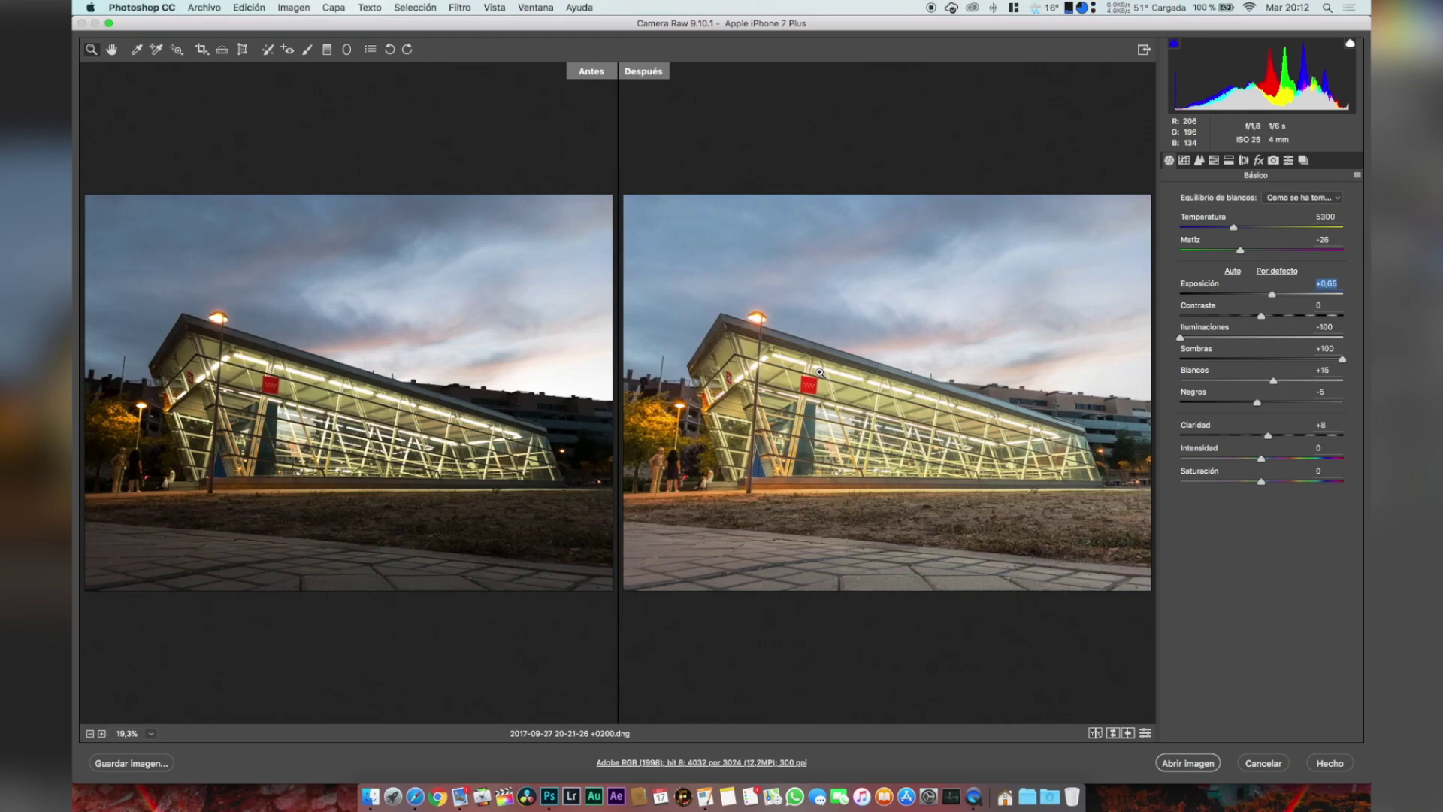
left_click(1095, 733)
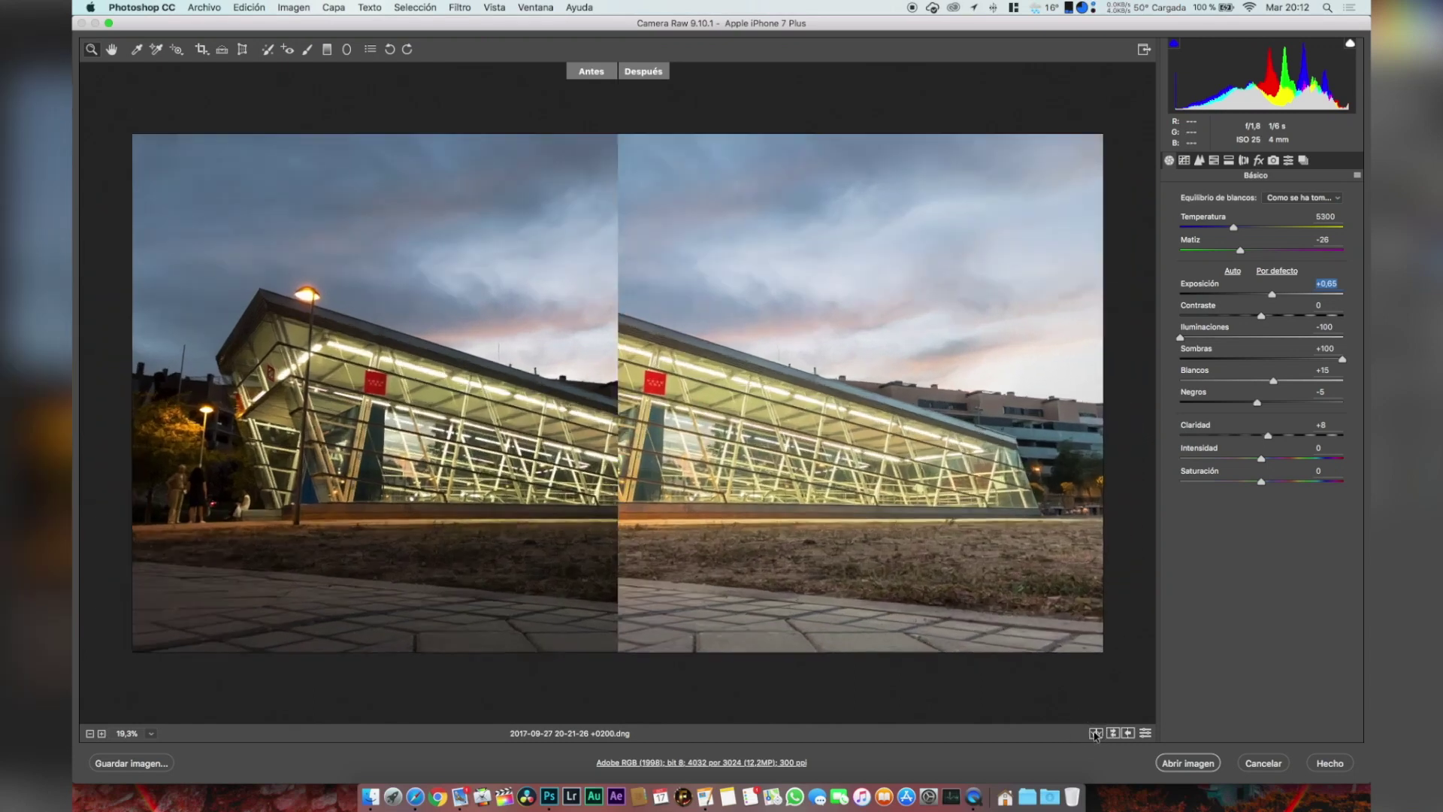
left_click(1095, 733)
left_click(1095, 733)
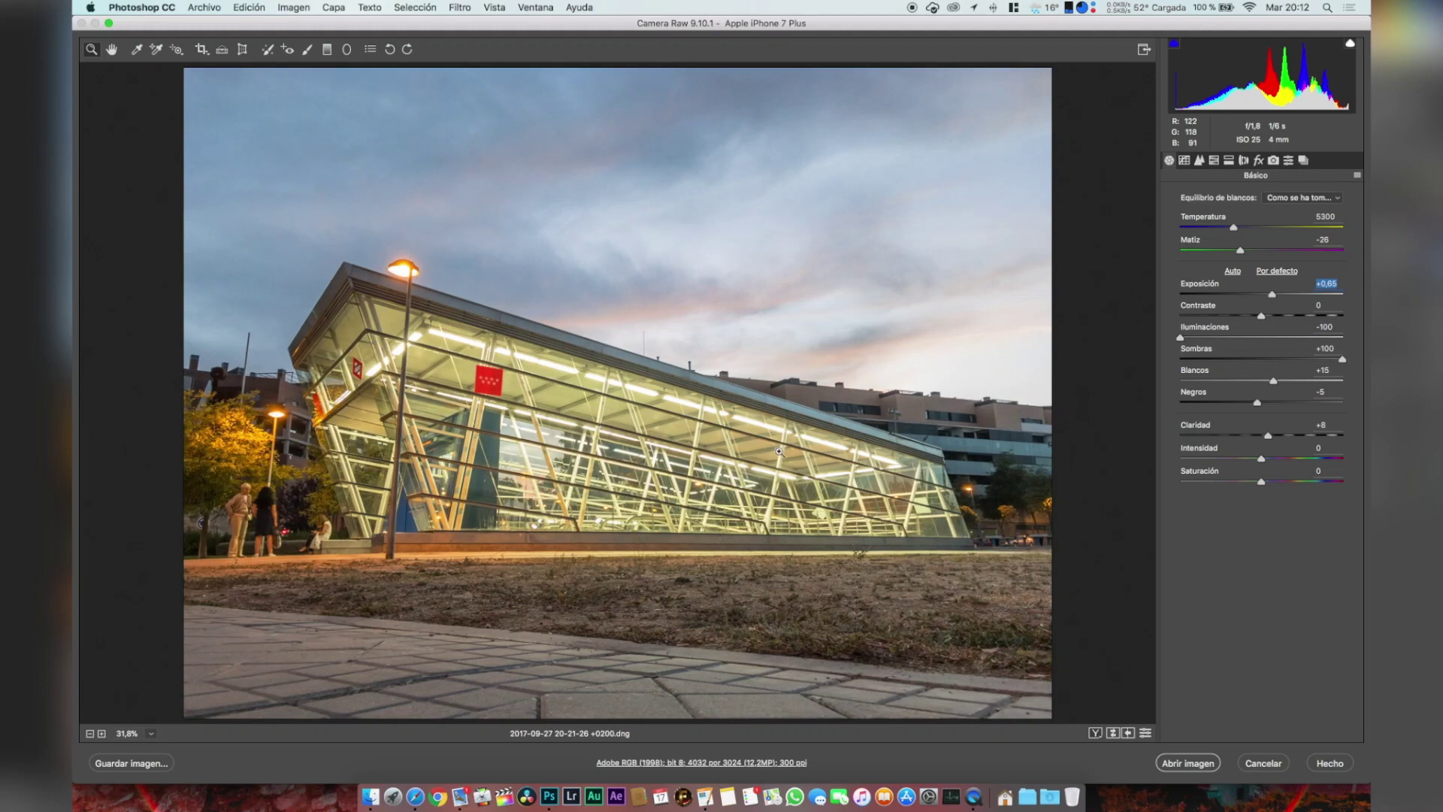
- Set the station photo's clarity to +33 and cool its white balance to a temperature of 4400
left_click_drag(1268, 435, 1288, 436)
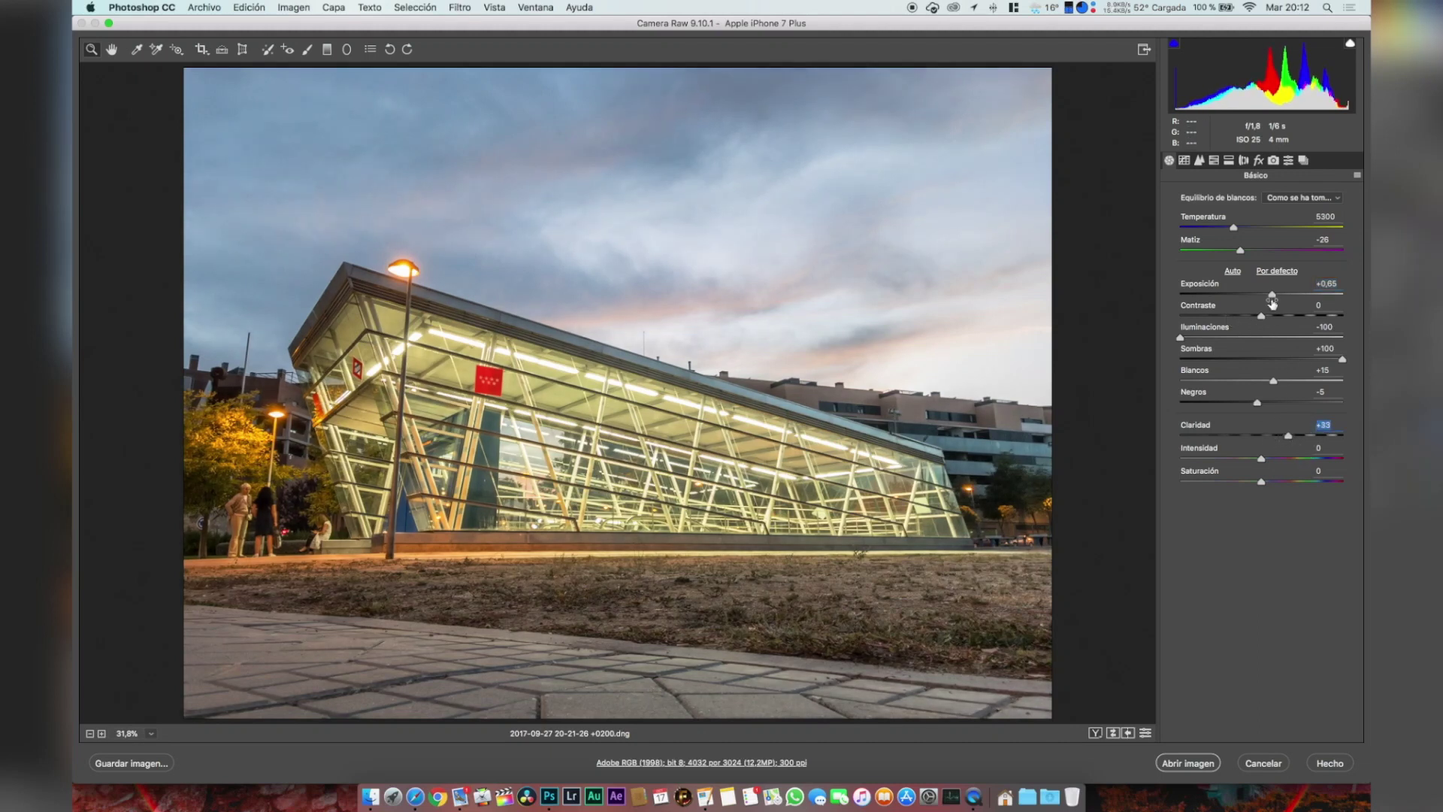
mouse_move(1235, 230)
left_mouse_down()
mouse_move(1251, 228)
mouse_move(1204, 248)
mouse_move(1219, 244)
left_mouse_up()
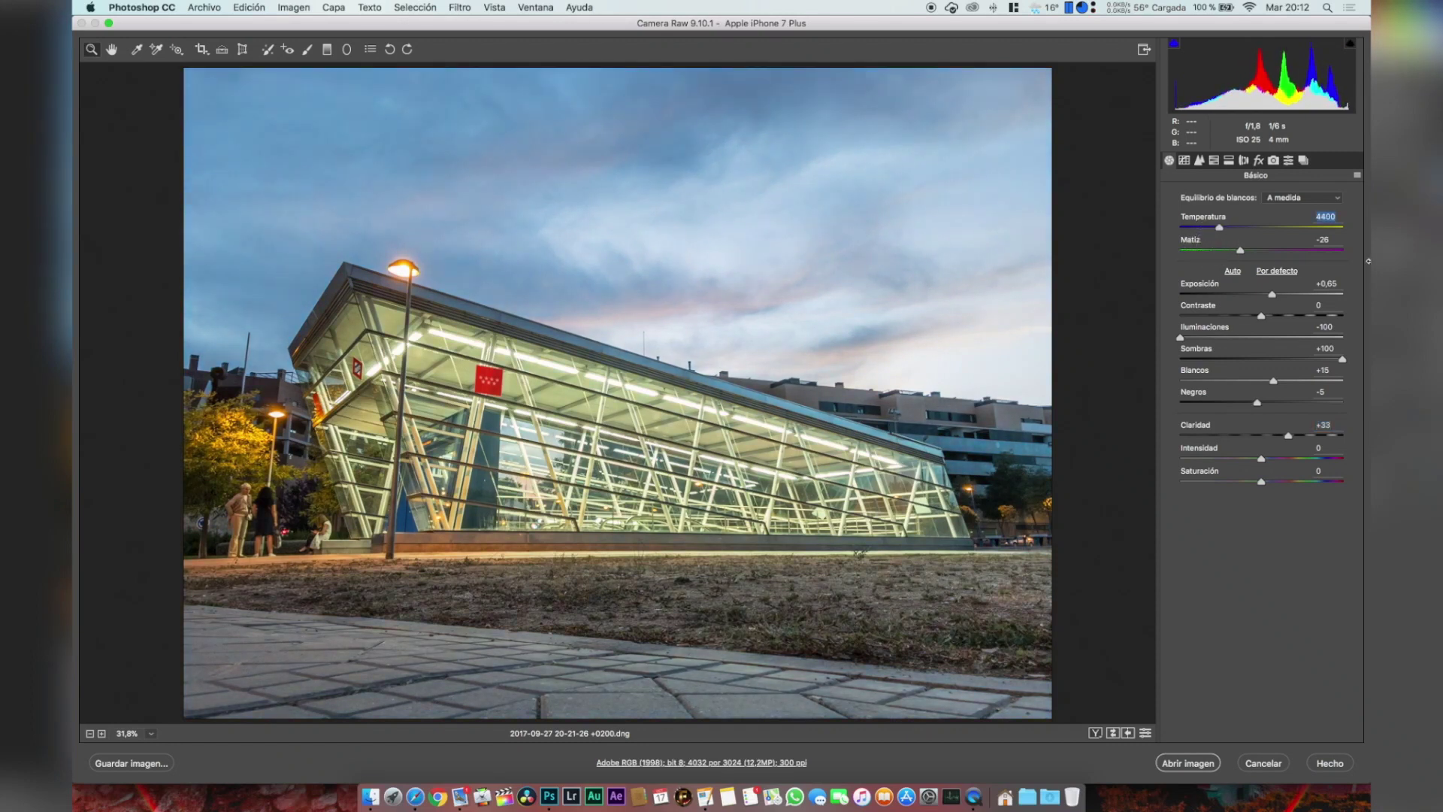
- Set the sharpening amount to 81 and the luminance noise reduction to 20
left_click(1214, 160)
left_click(1200, 161)
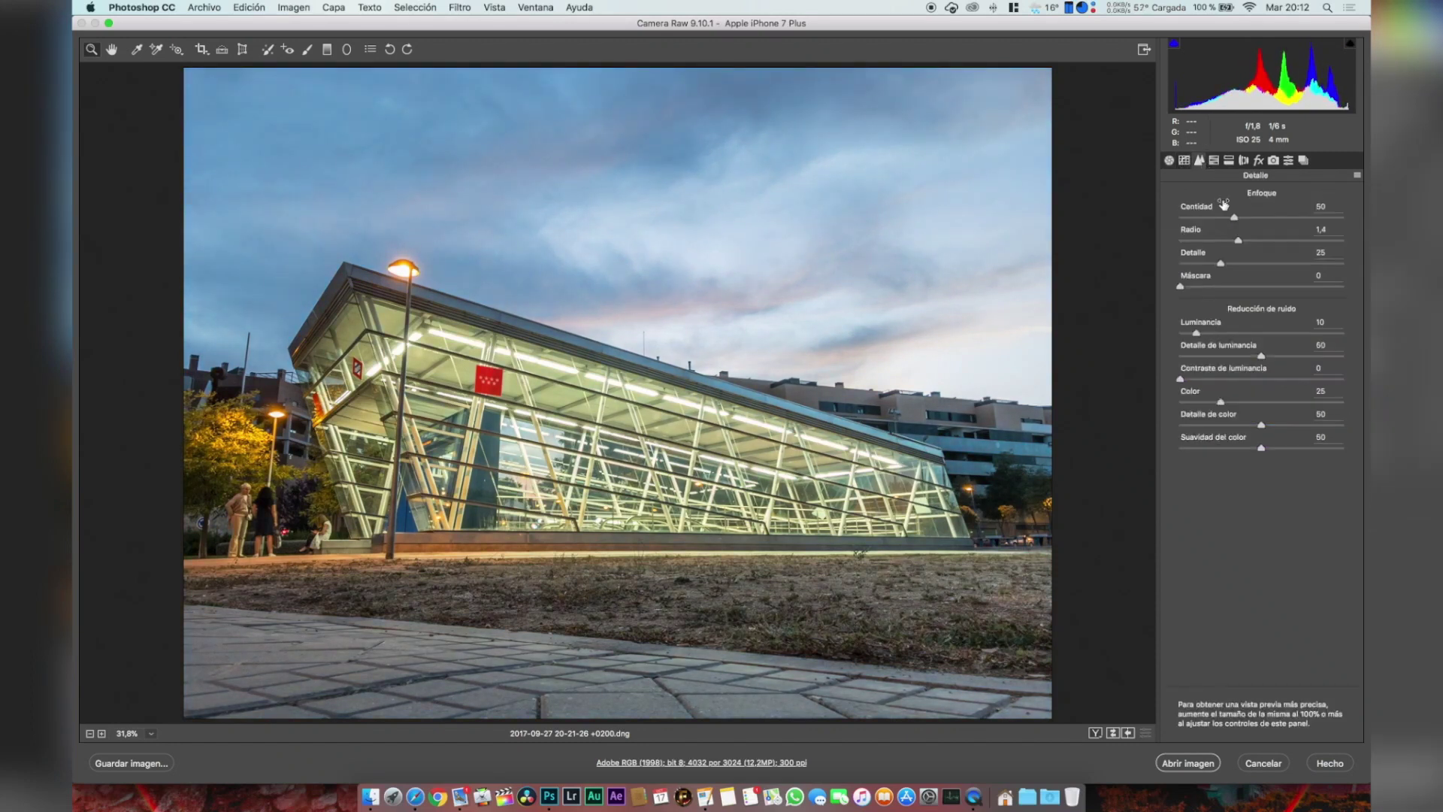
left_click(1268, 218)
mouse_move(1207, 333)
left_mouse_down()
mouse_move(1229, 336)
mouse_move(1212, 333)
left_mouse_up()
- Examine the sharpening and noise in close-up across the people, the glass facade and the buildings behind, and return to the full view
left_click(438, 392)
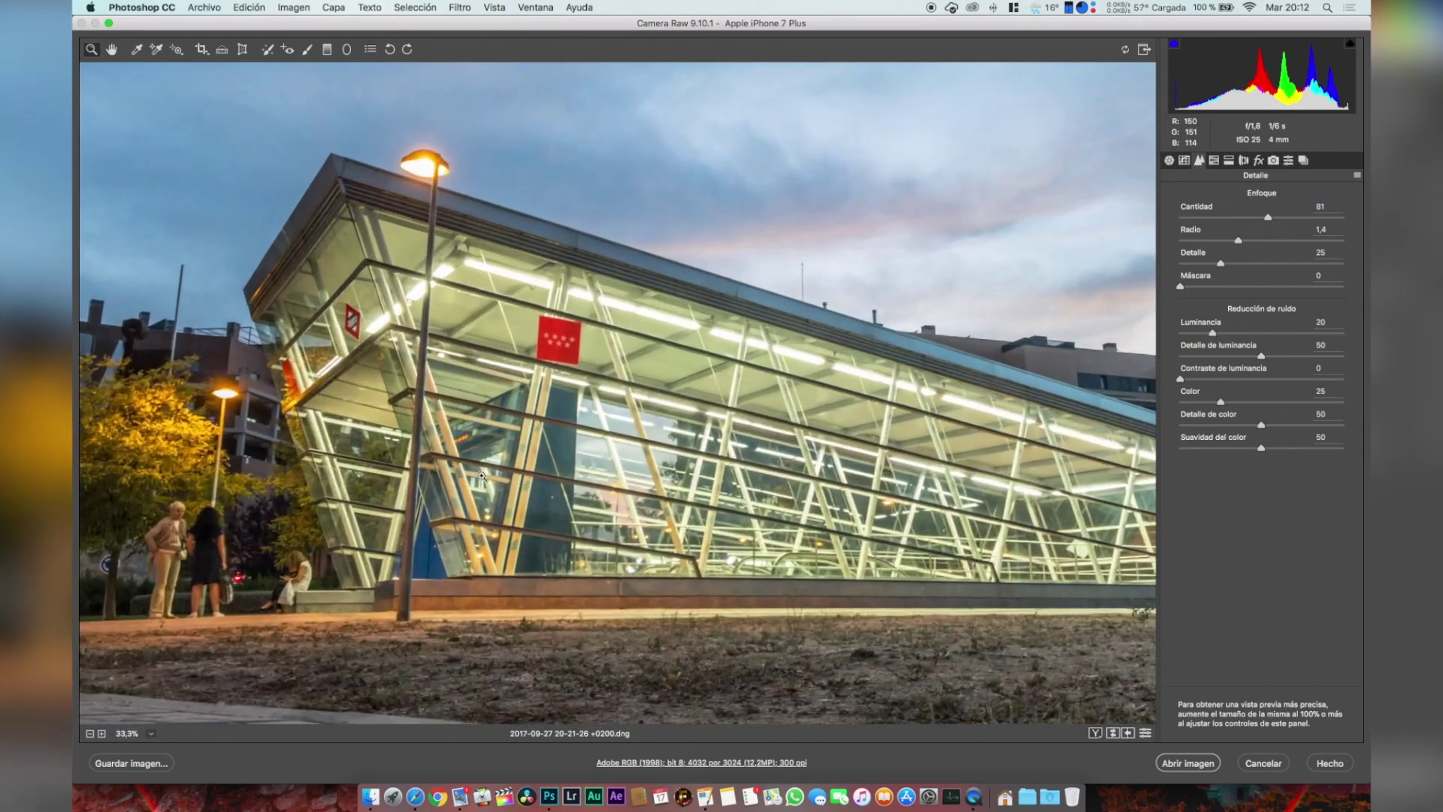
left_click(526, 444)
left_click(539, 572)
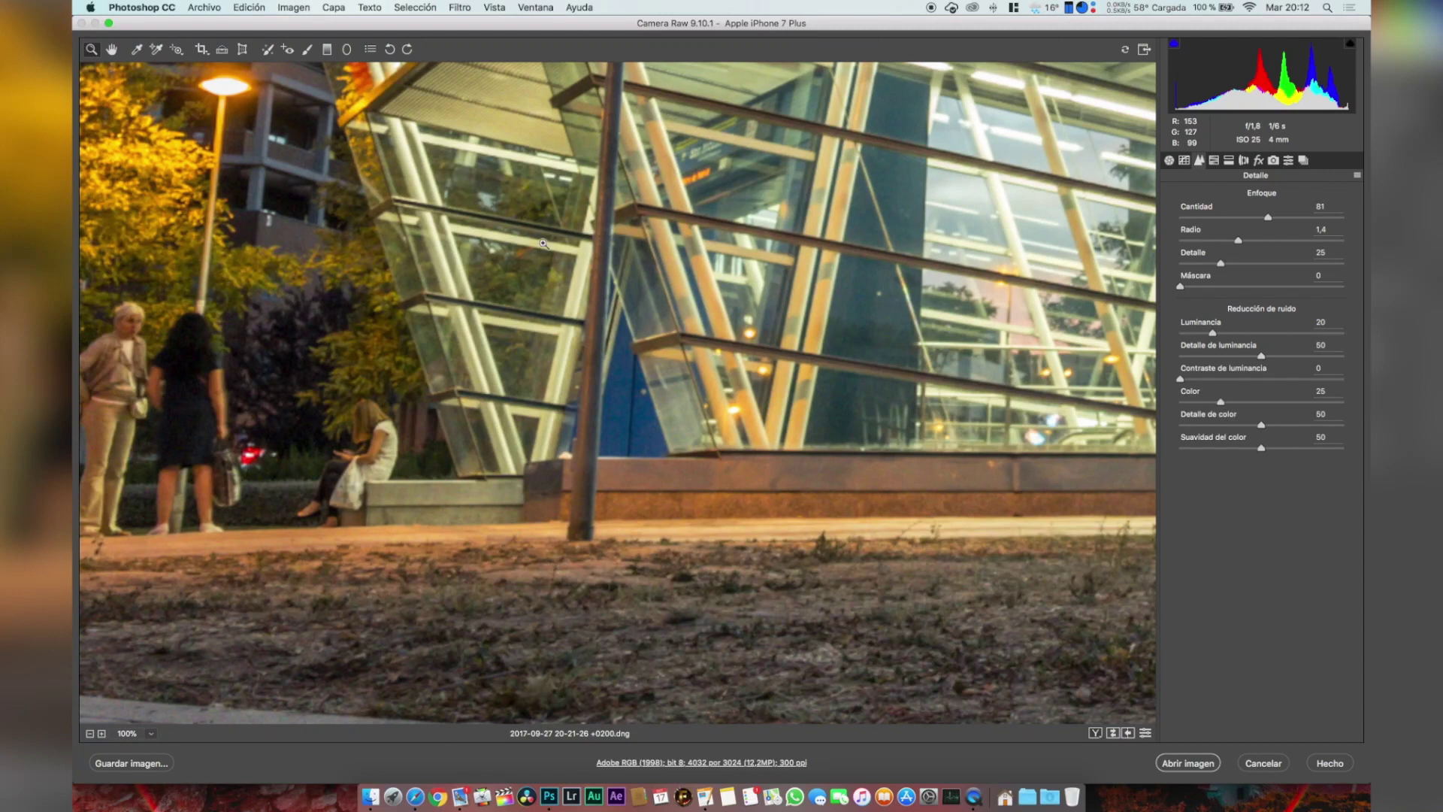
scroll(543, 244, "up", 3)
scroll(538, 342, "down", 5)
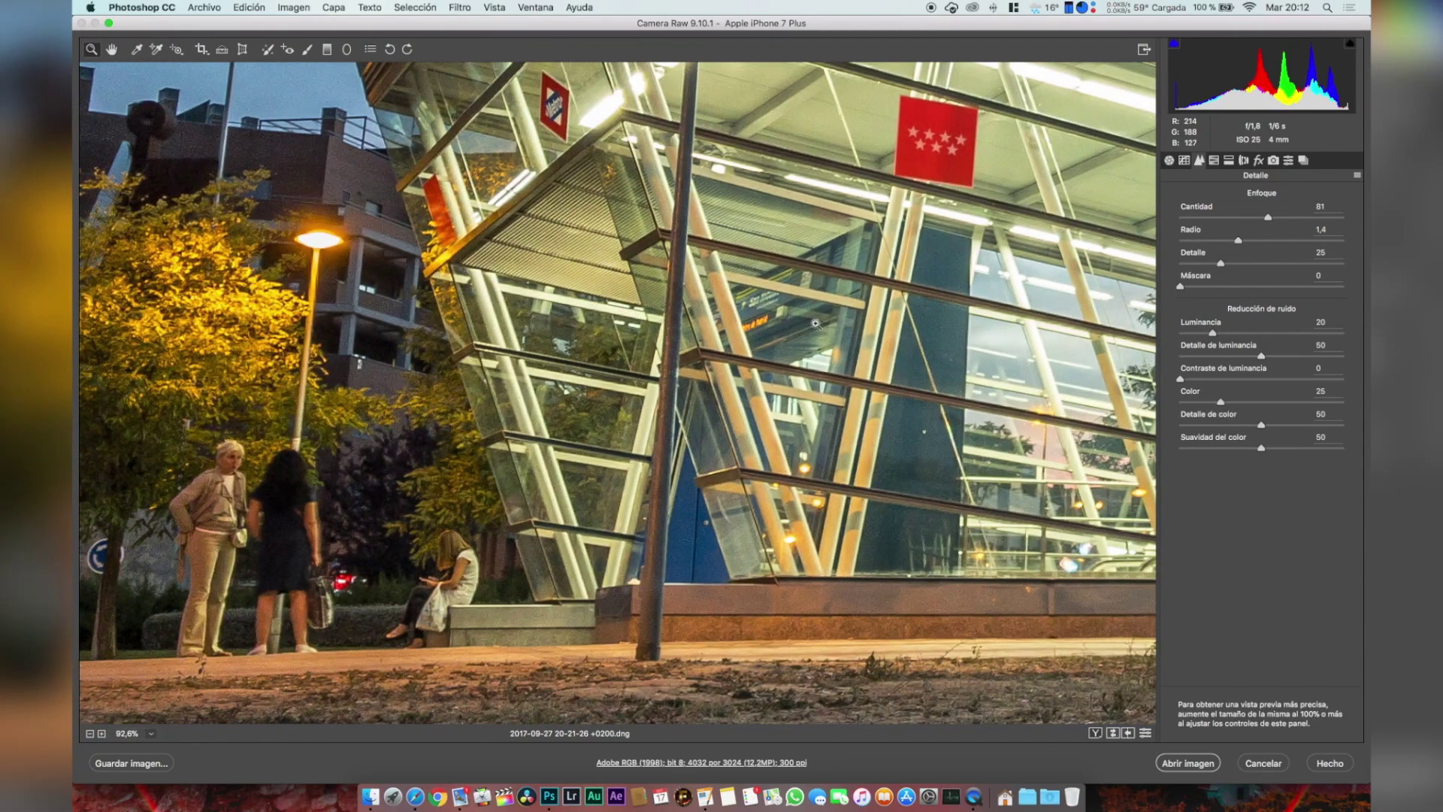
scroll(930, 216, "up", 5)
scroll(930, 215, "right", 10)
scroll(818, 290, "down", 5)
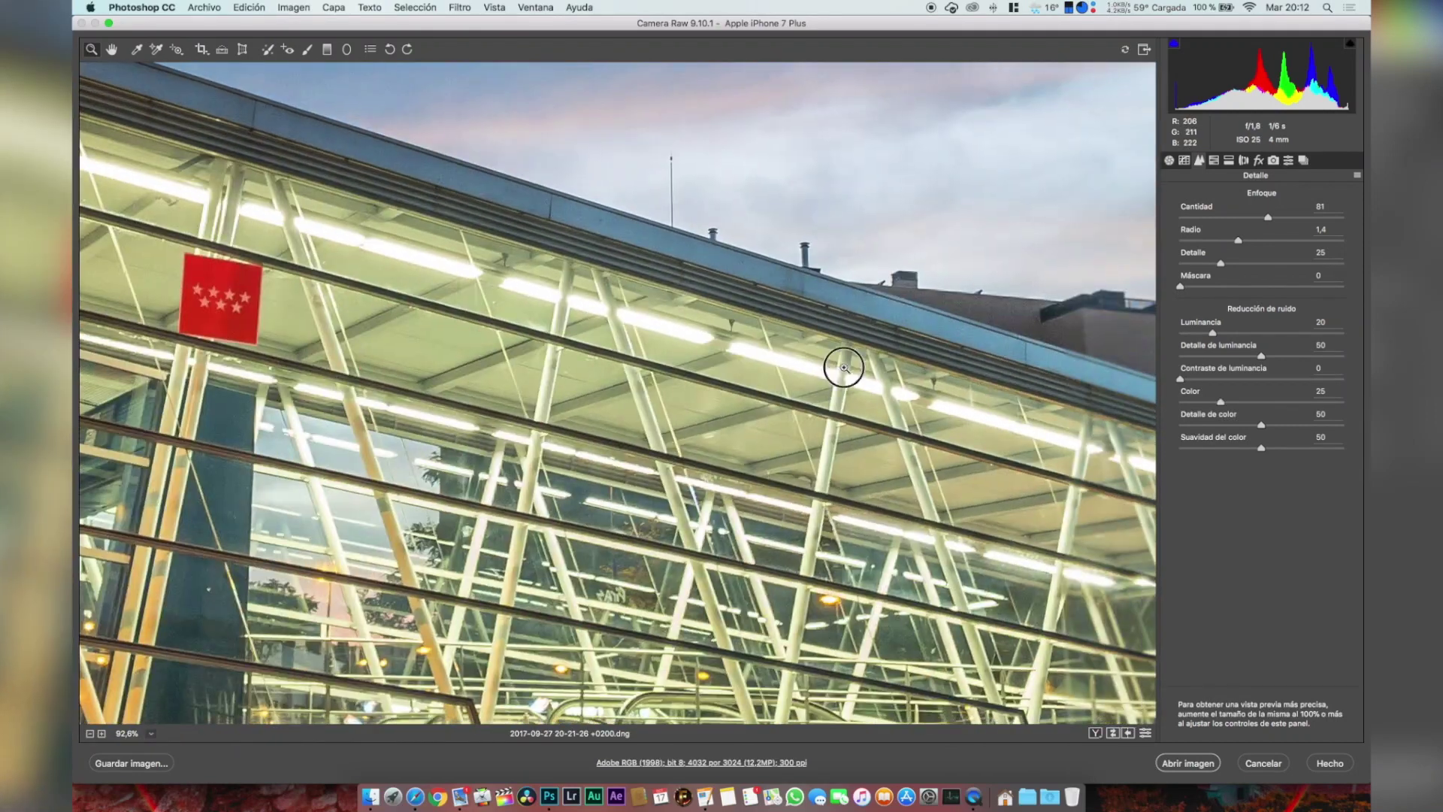
scroll(990, 433, "right", 5)
scroll(990, 433, "down", 2)
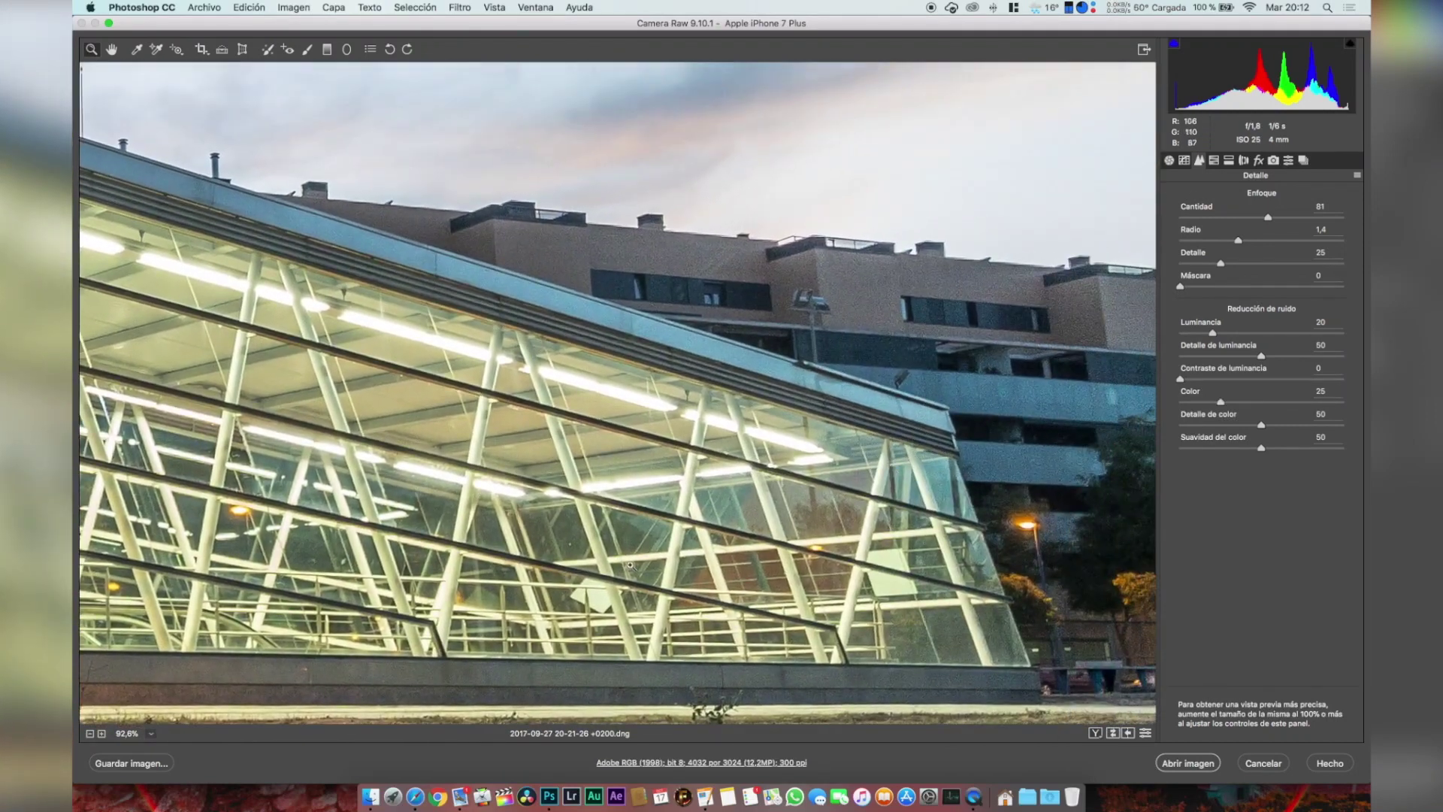
key("super+0")
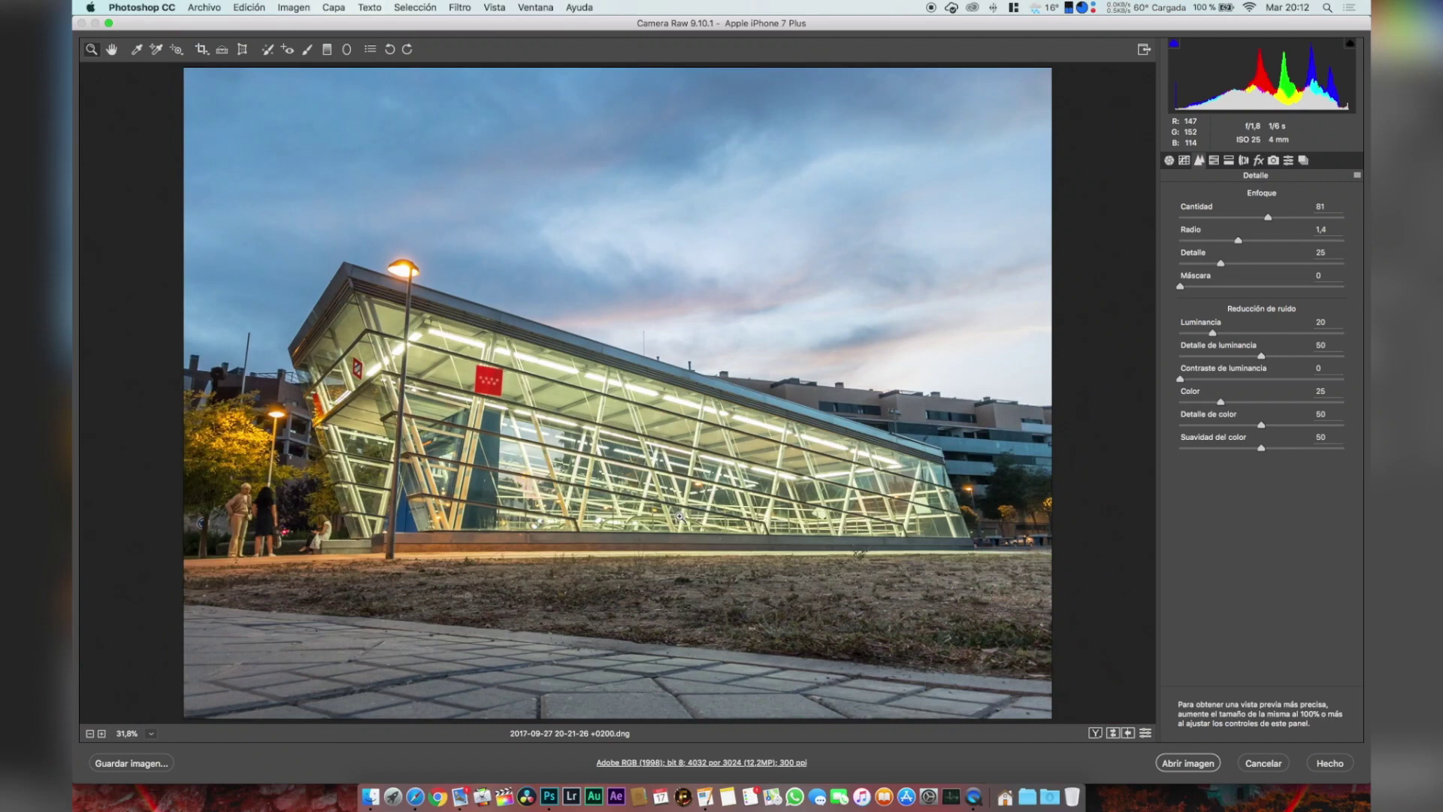
- Remove chromatic aberration, enable the lens profile corrections, and open the developed image for editing in Photoshop
left_click(1244, 160)
left_click(1261, 221)
left_click(1266, 235)
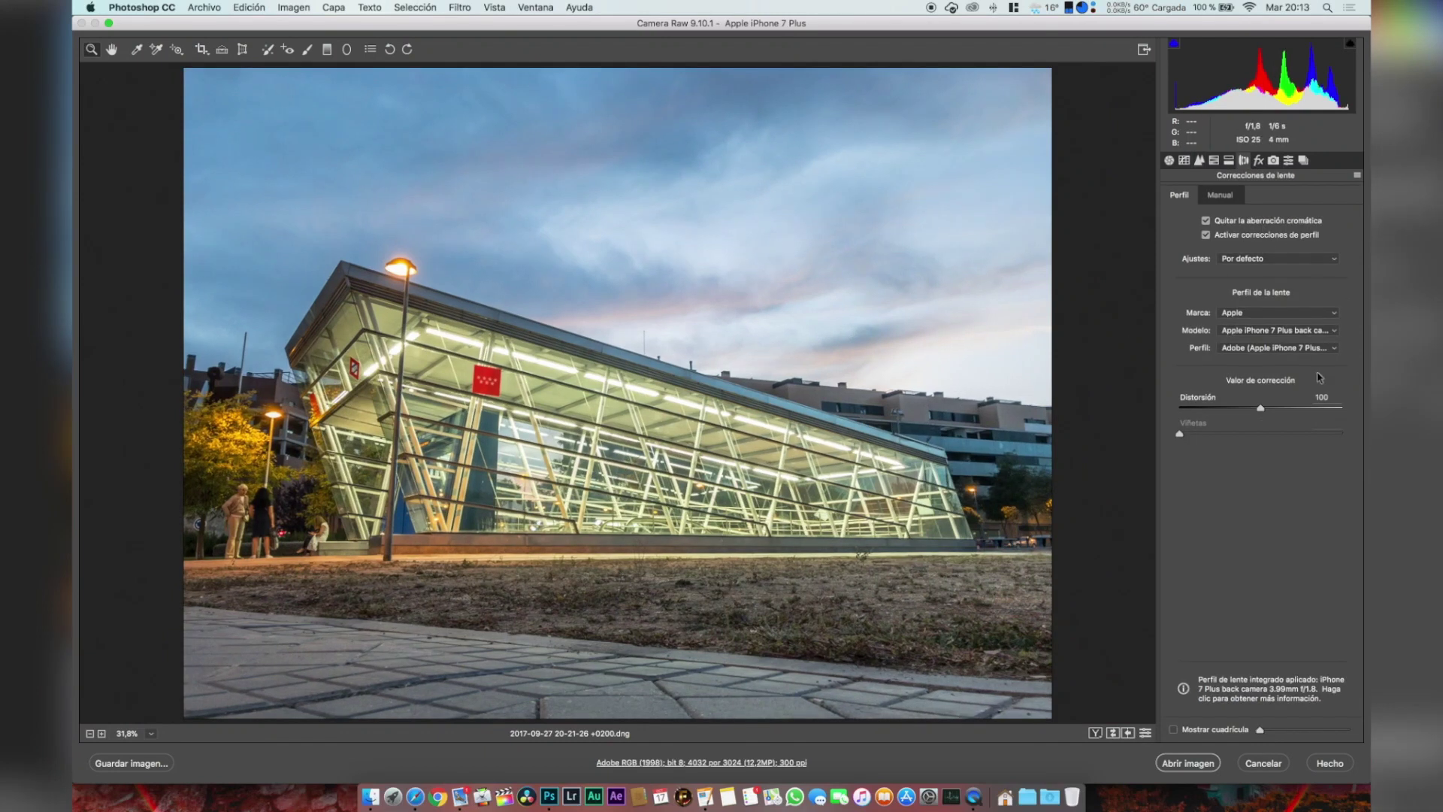
left_click(1274, 160)
left_click(1259, 160)
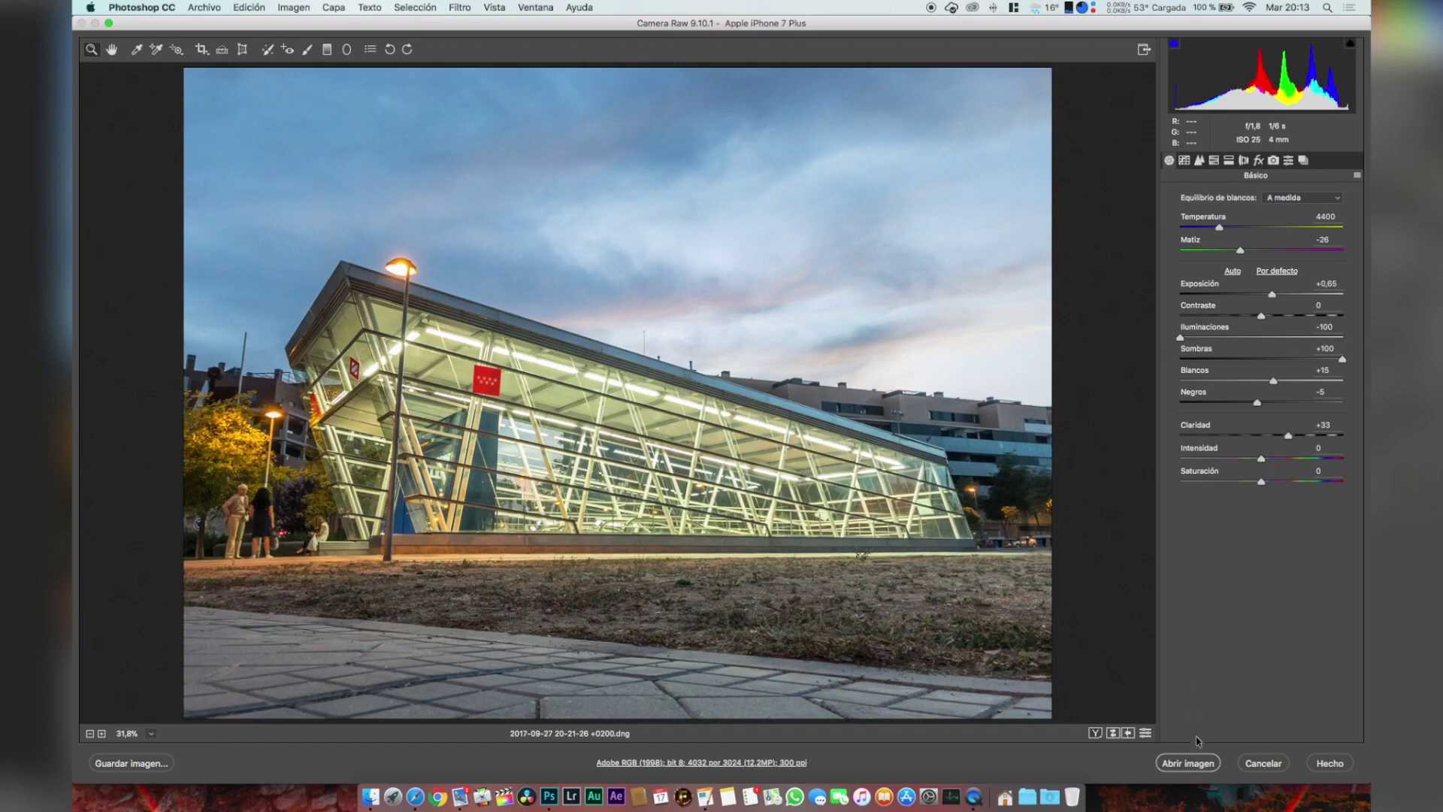
left_click(1197, 761)
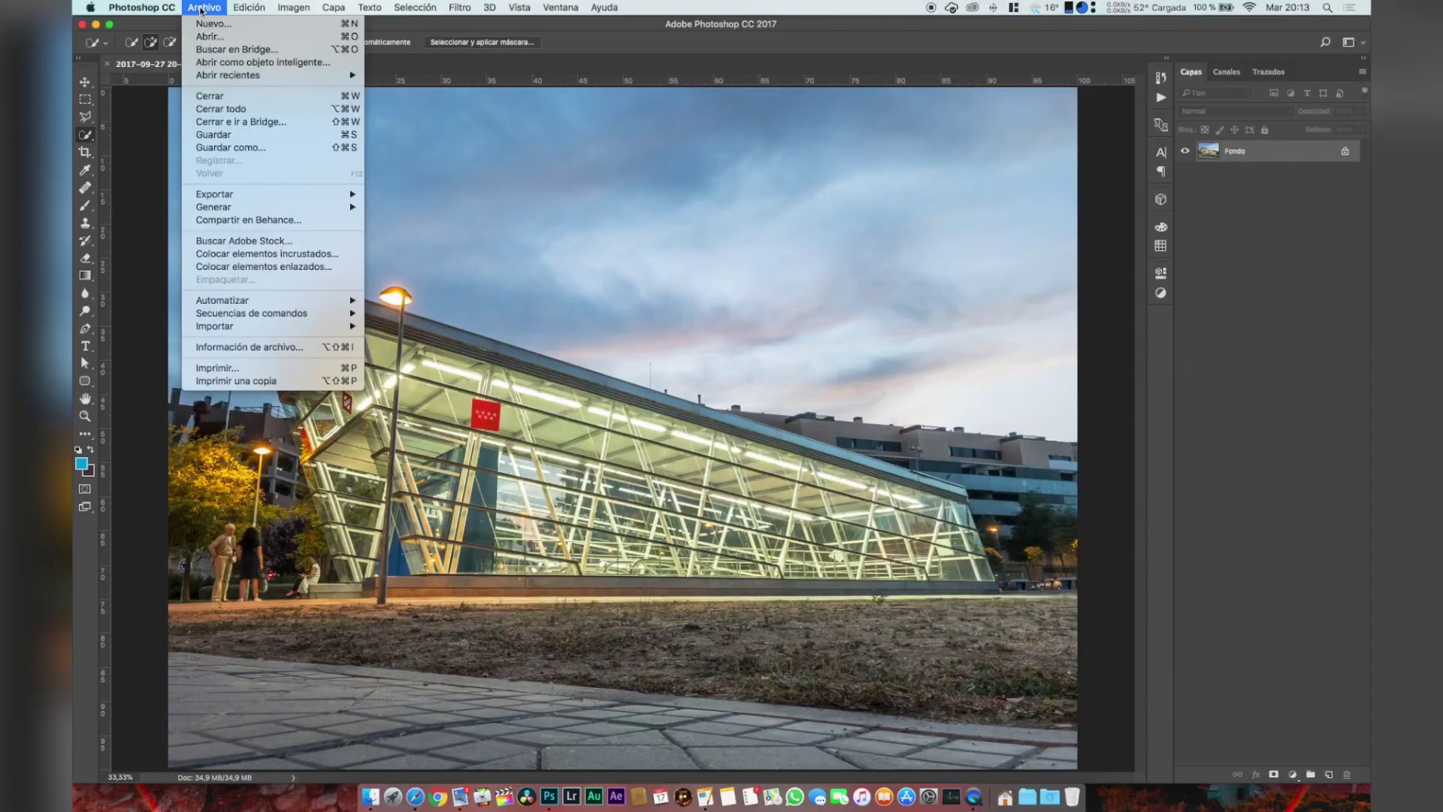
mouse_move(226, 301)
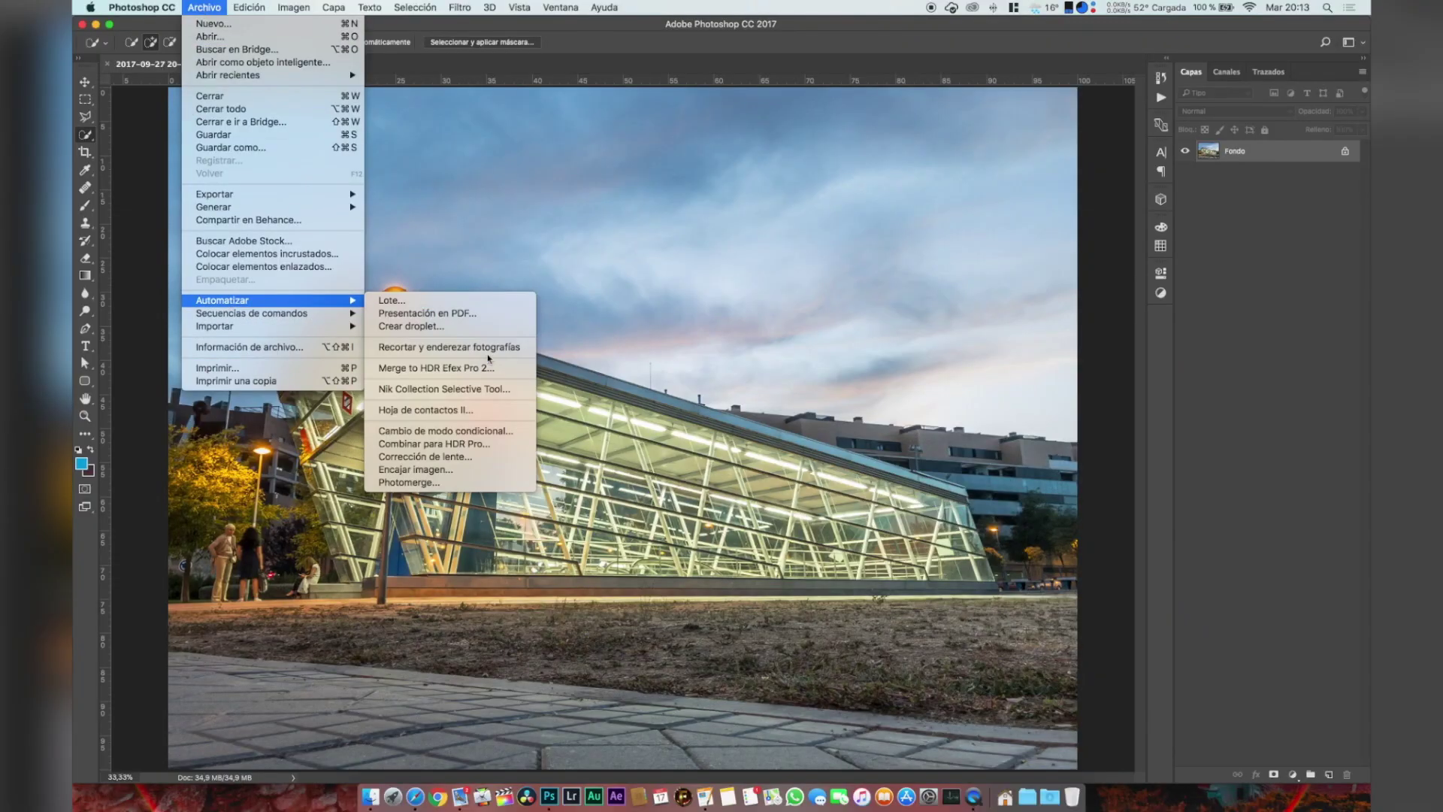
left_click(434, 445)
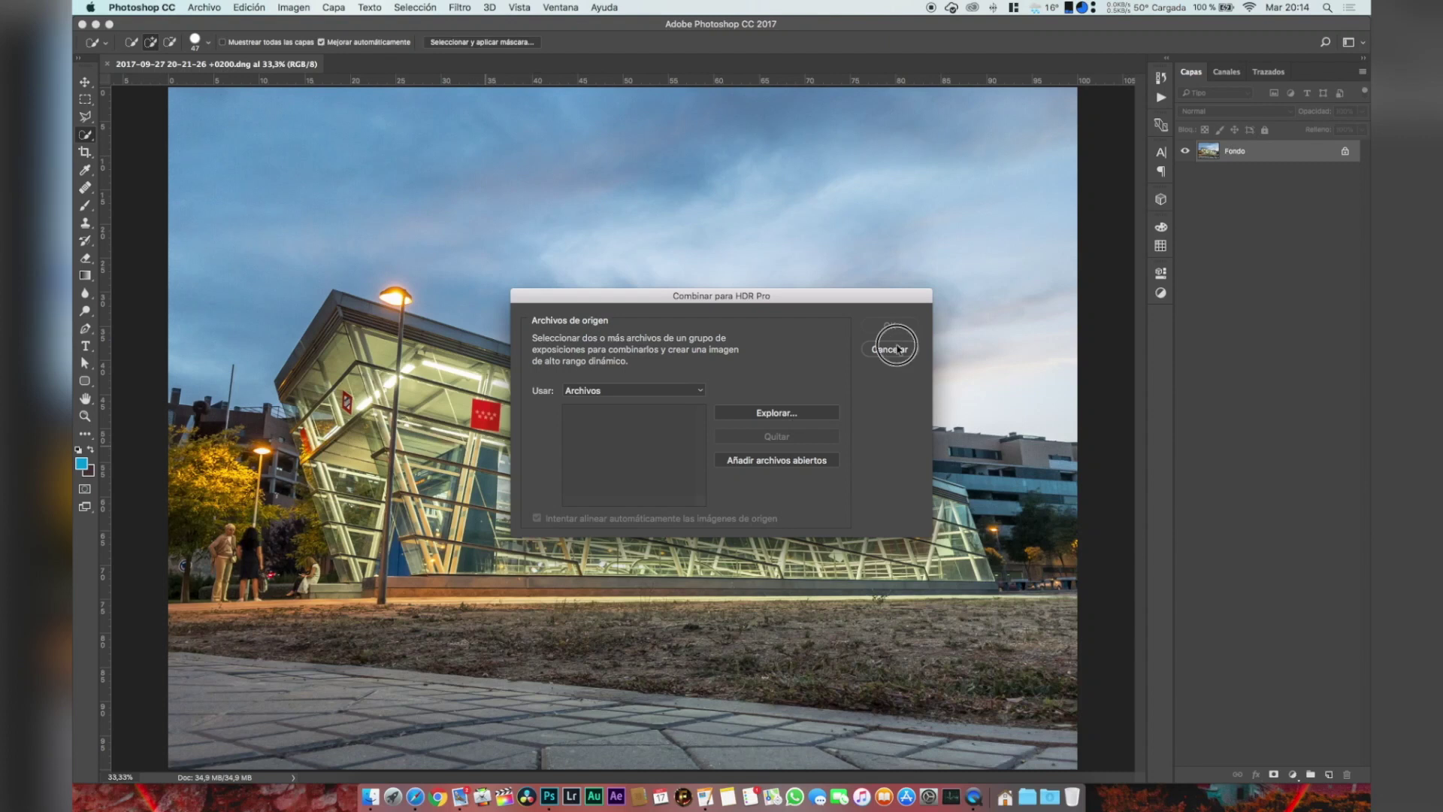
left_click(896, 349)
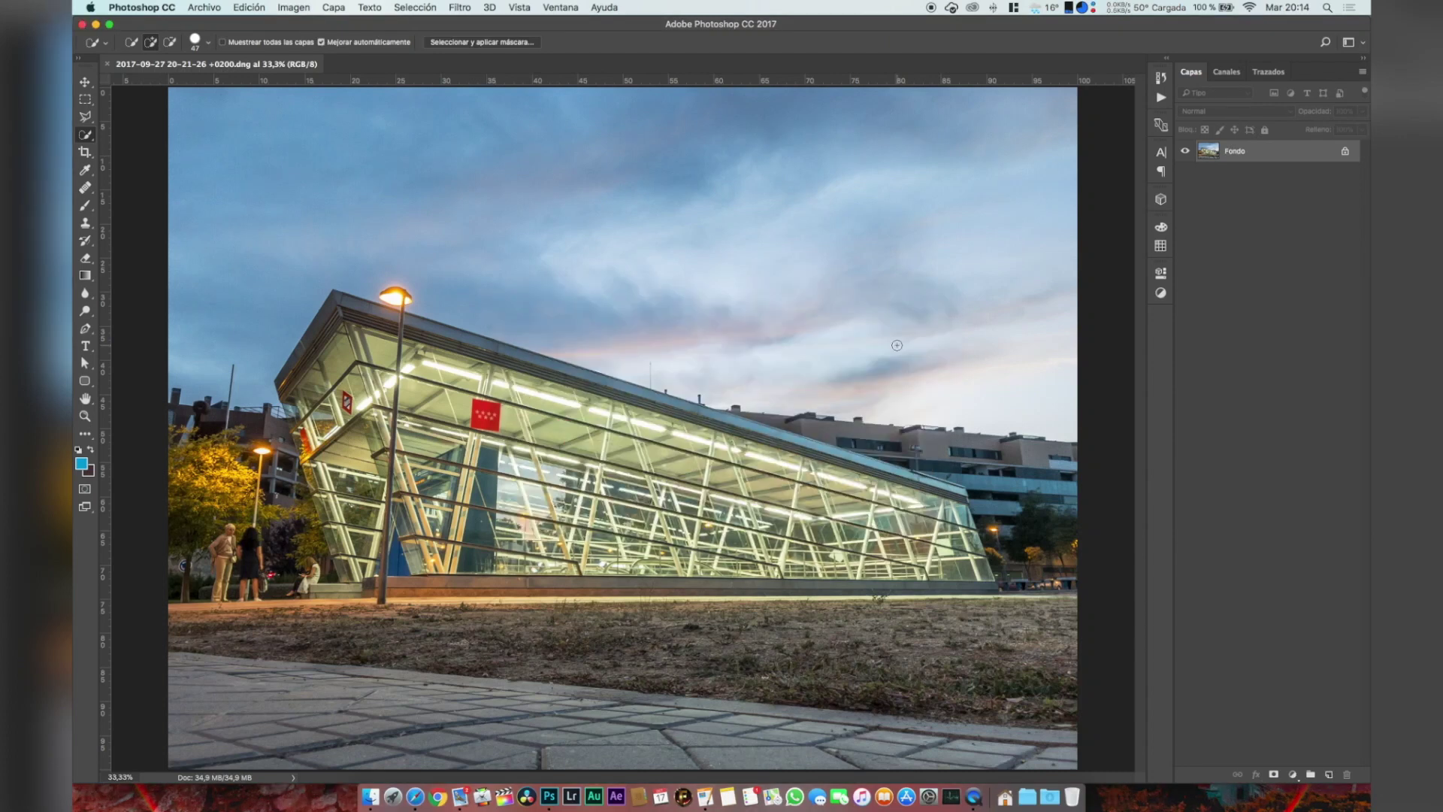
left_click(249, 8)
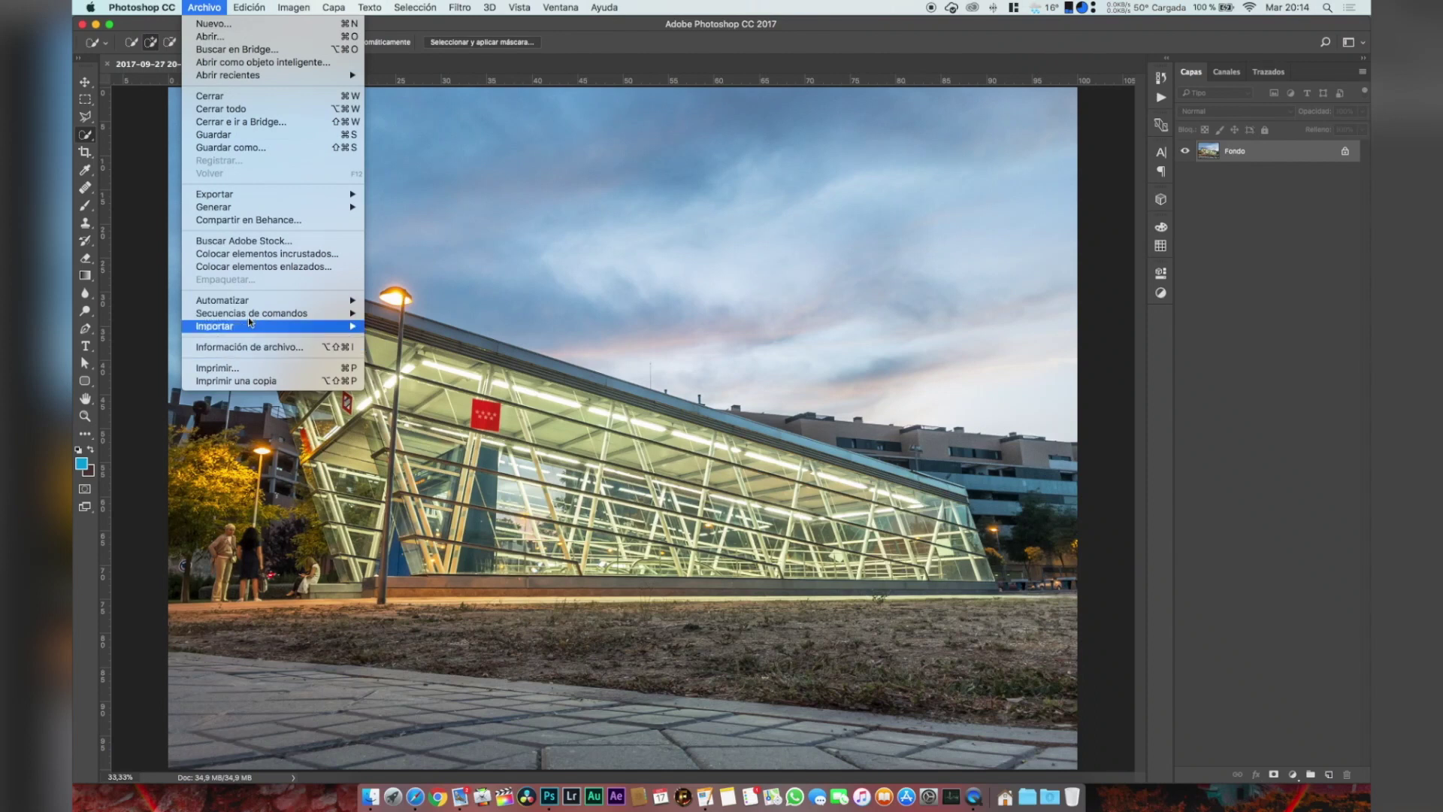
mouse_move(359, 302)
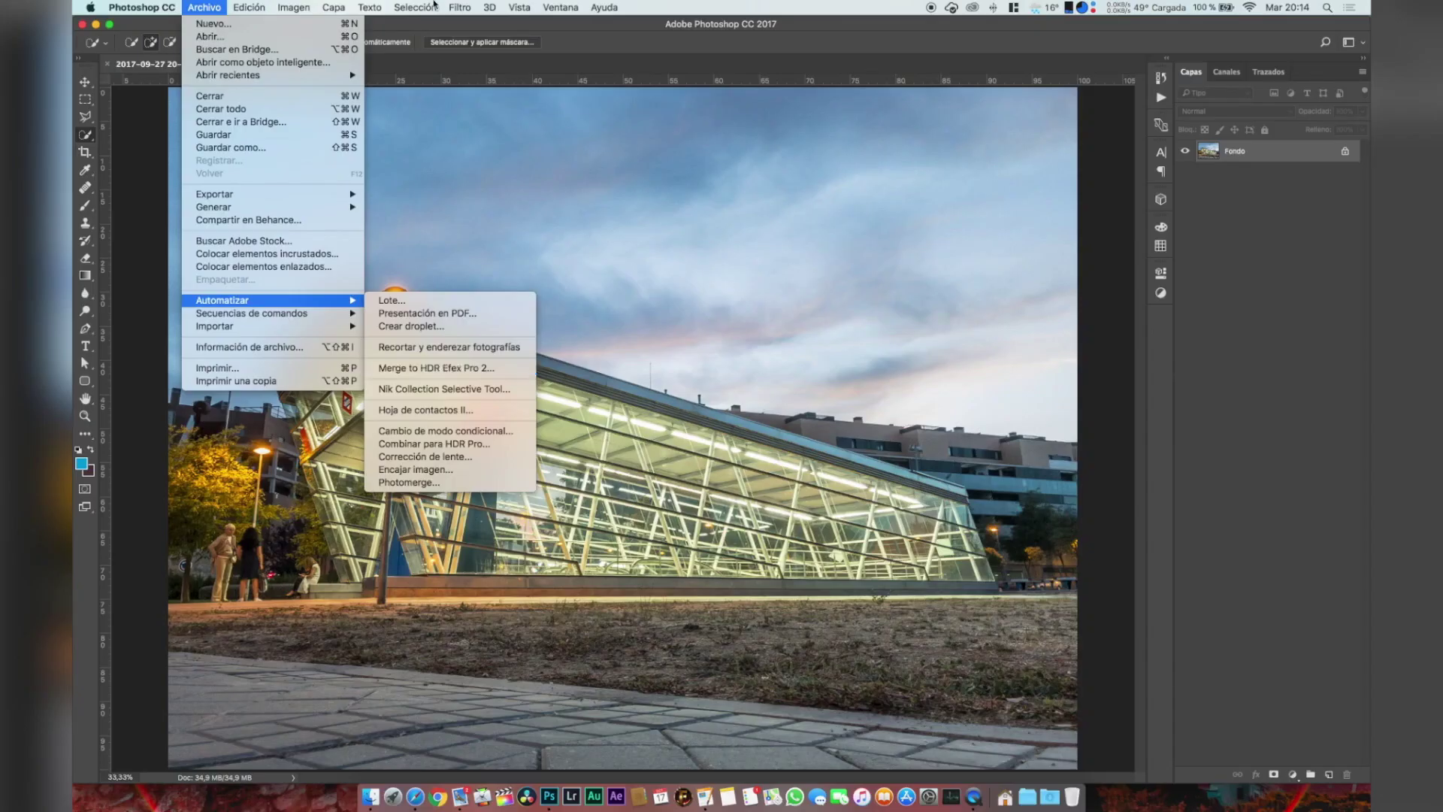
- Open the station photo in the Nik Collection filter HDR Efex Pro 2 and maximize its window
mouse_move(460, 6)
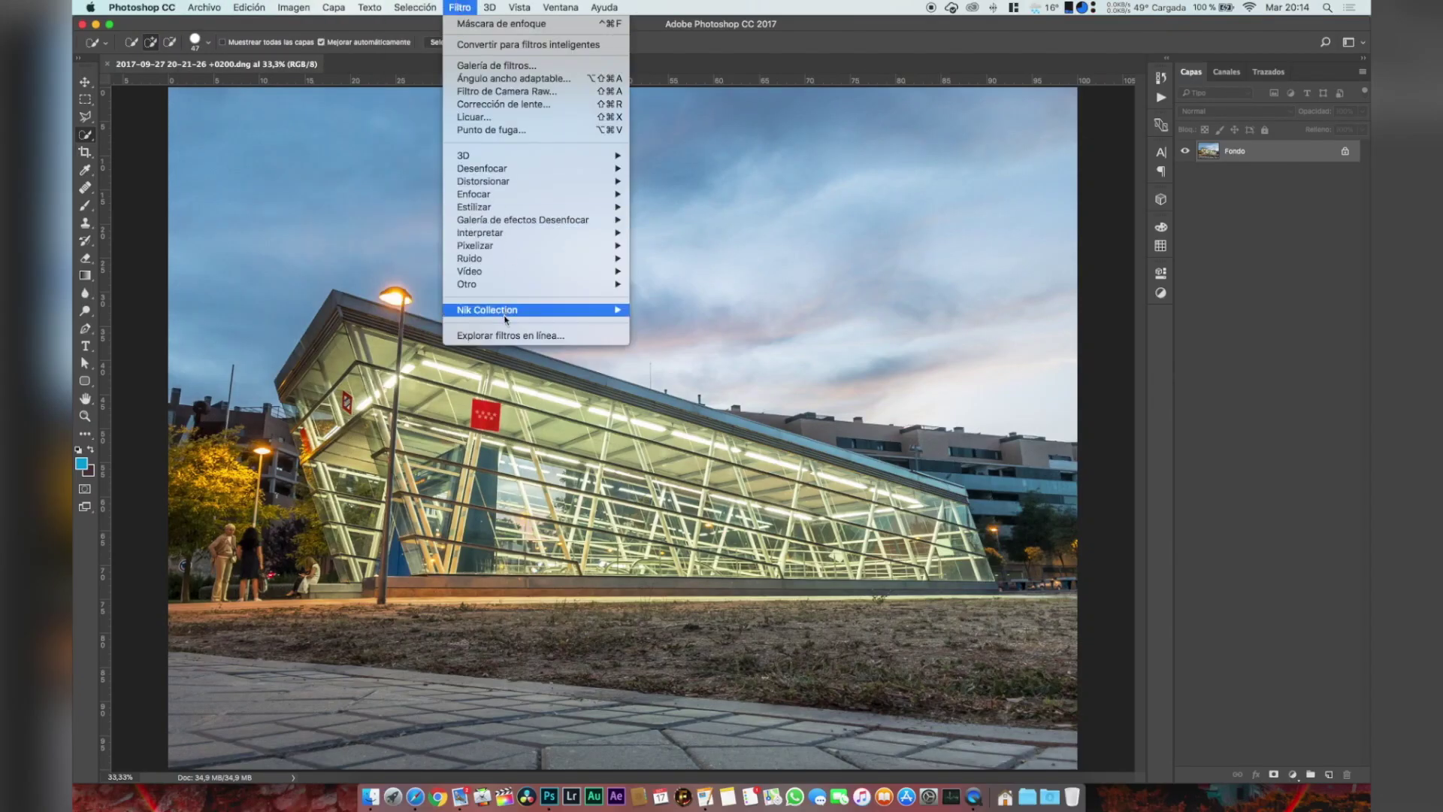
mouse_move(526, 309)
left_click(723, 348)
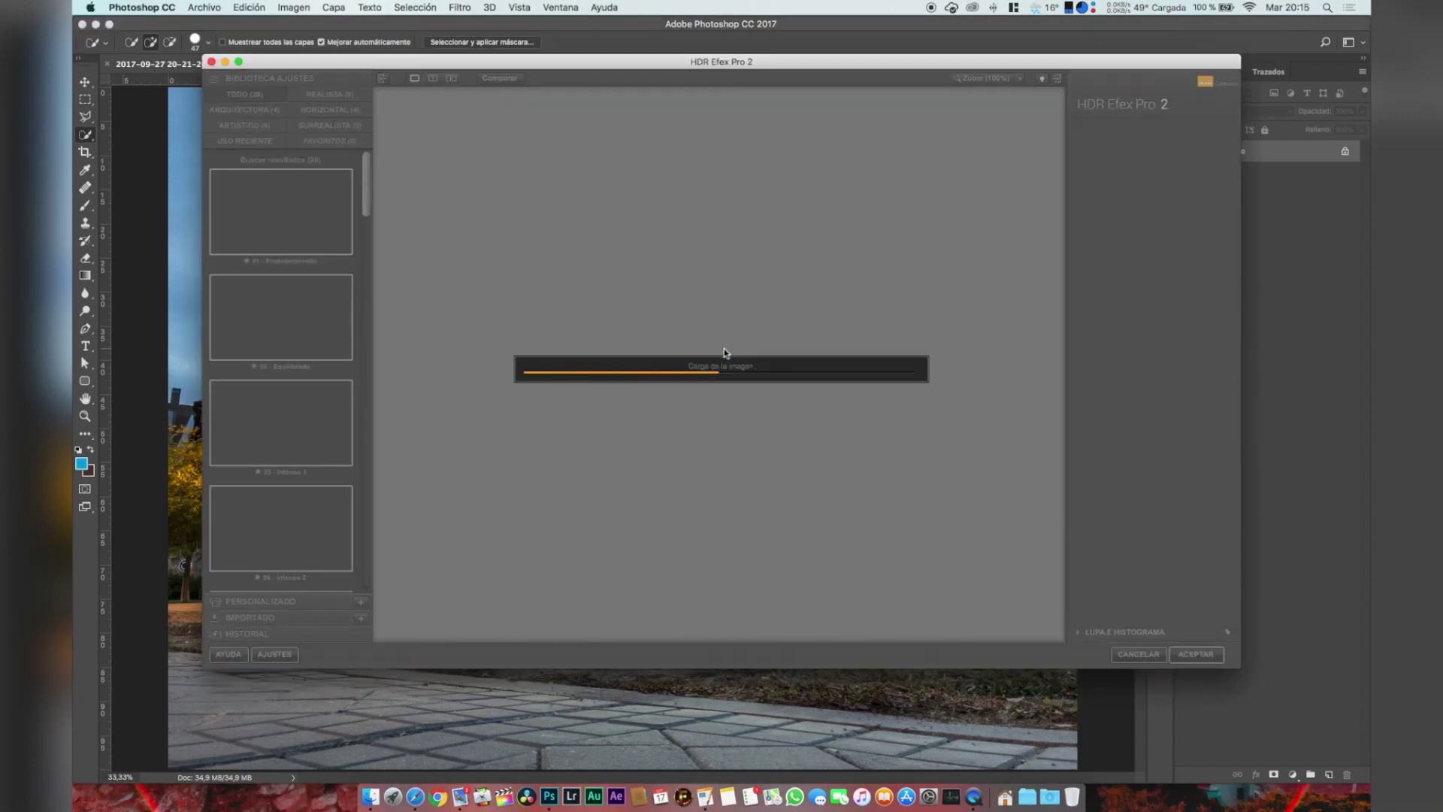
double_click(727, 61)
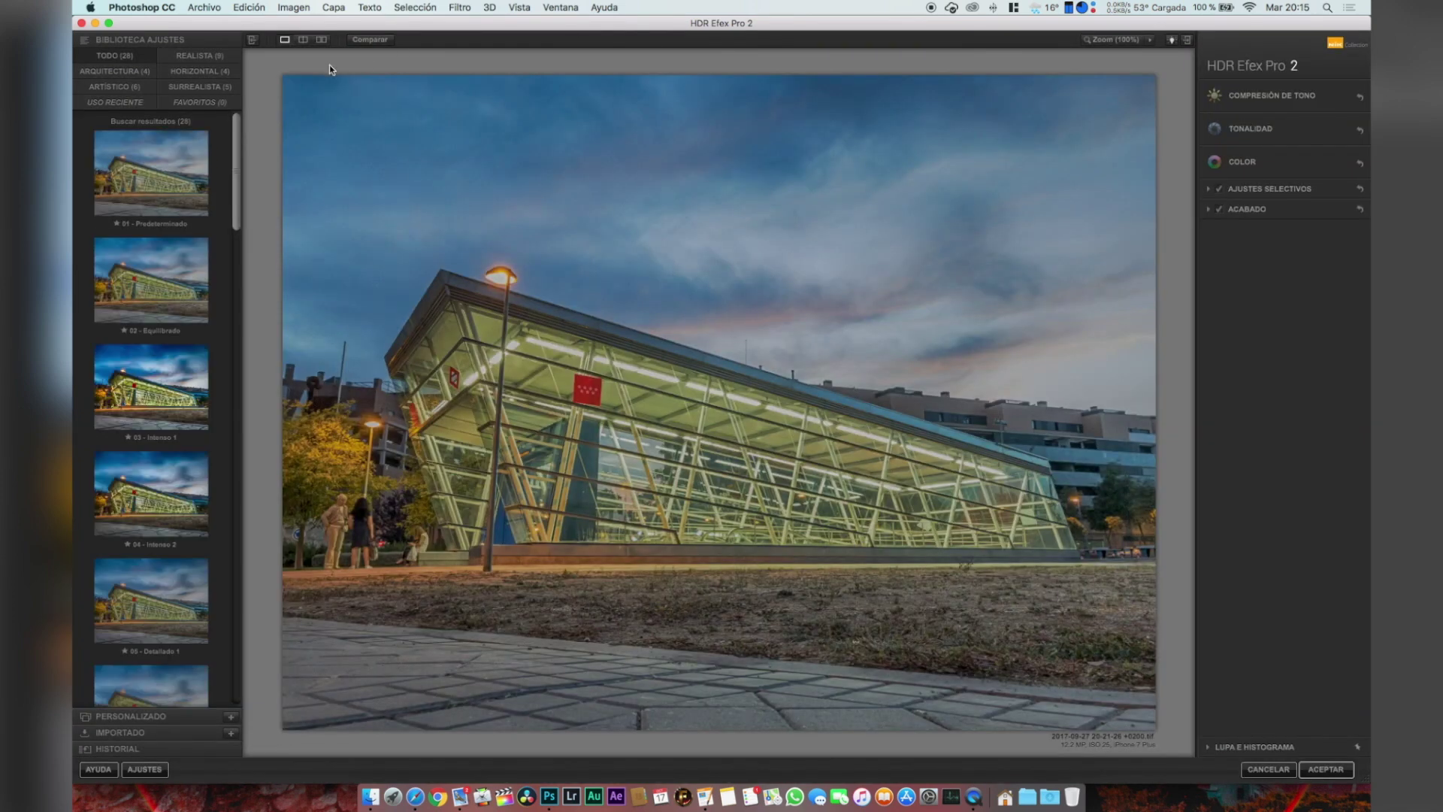
- Try the Intenso 1 and Estructurado 1 presets on the station photo
left_click(170, 387)
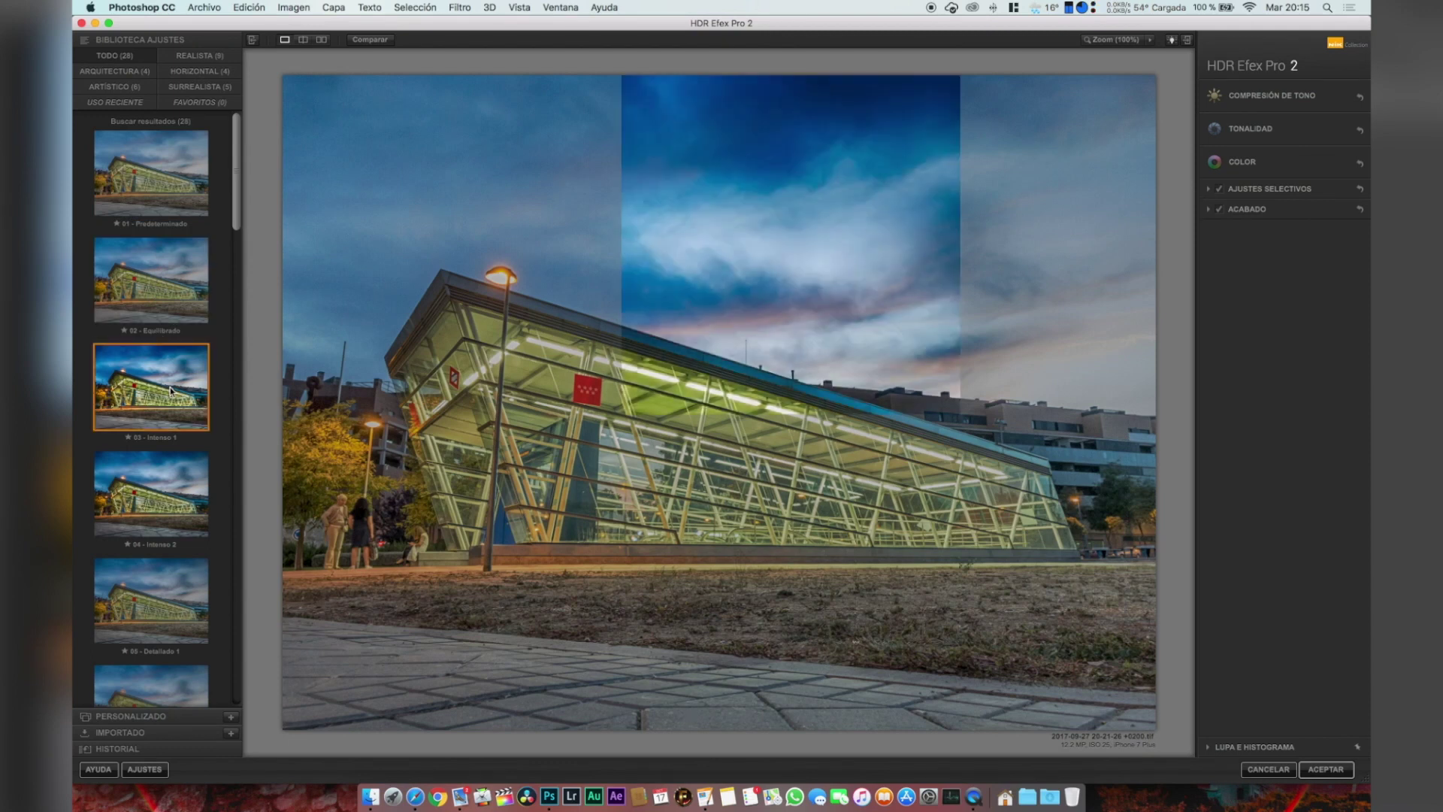
scroll(160, 423, "down", 3)
scroll(148, 535, "down", 10)
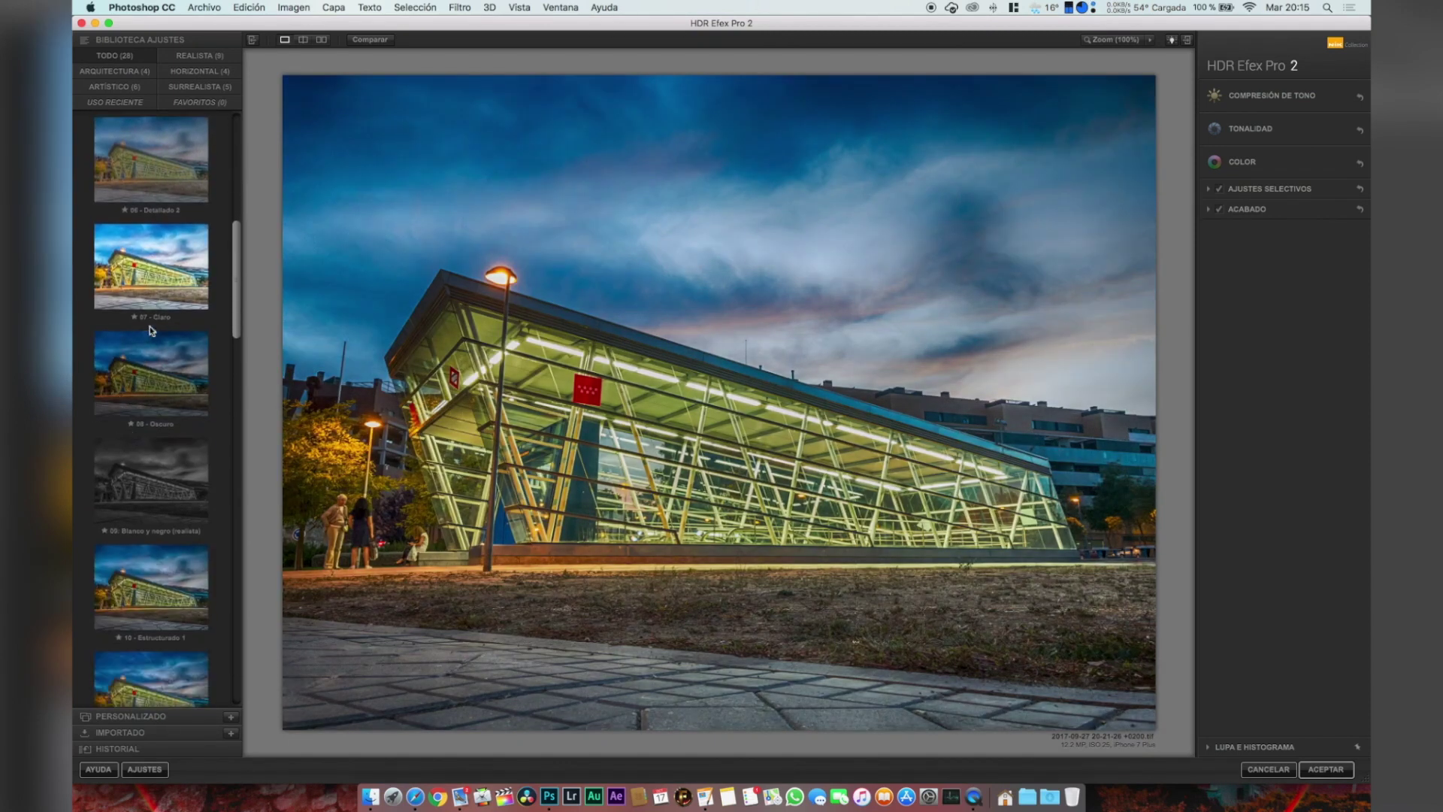
left_click(138, 571)
- Set tone compression to -45%, method intensity to 19%, exposure to 43% and contrast to -61%
left_click(1327, 98)
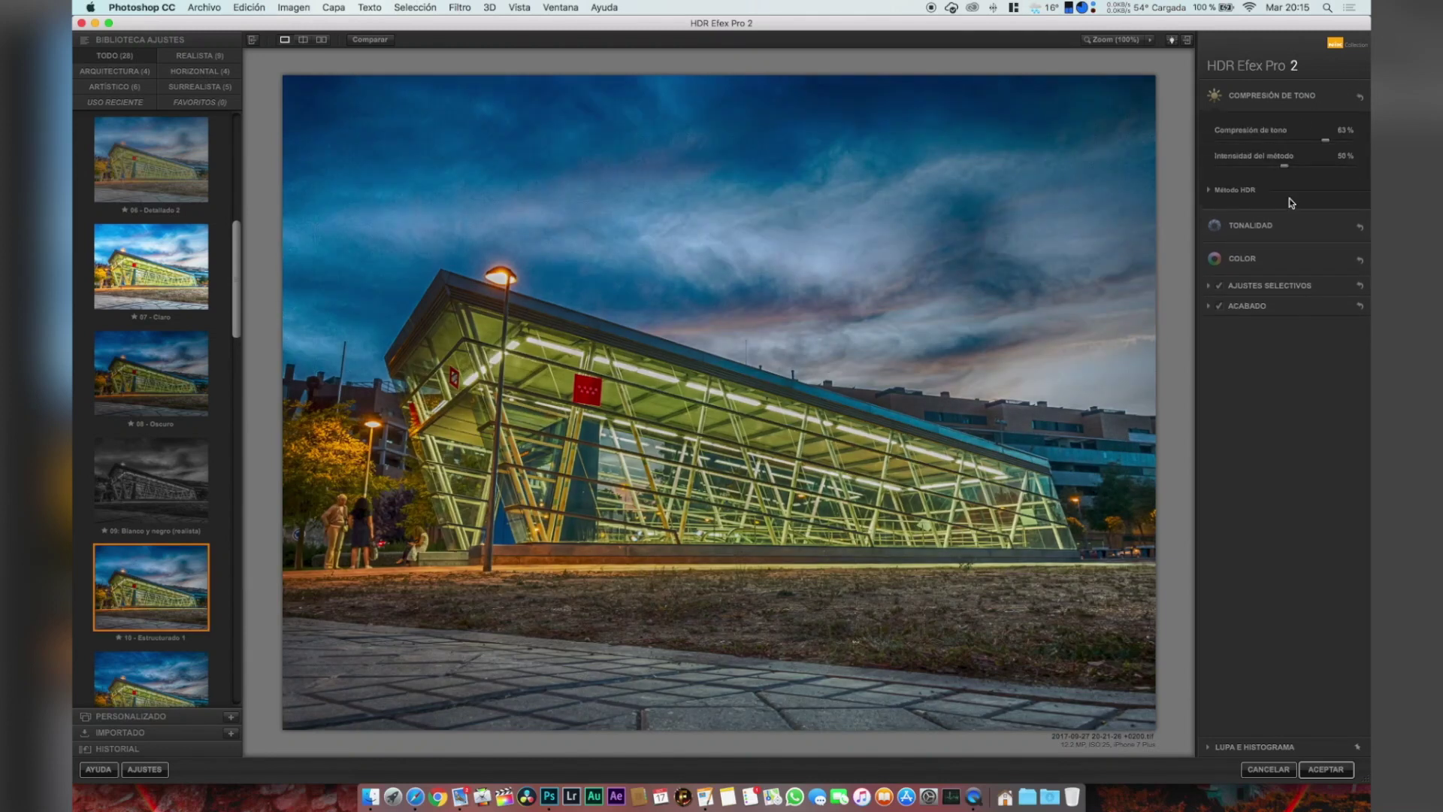
left_click_drag(1277, 139, 1256, 139)
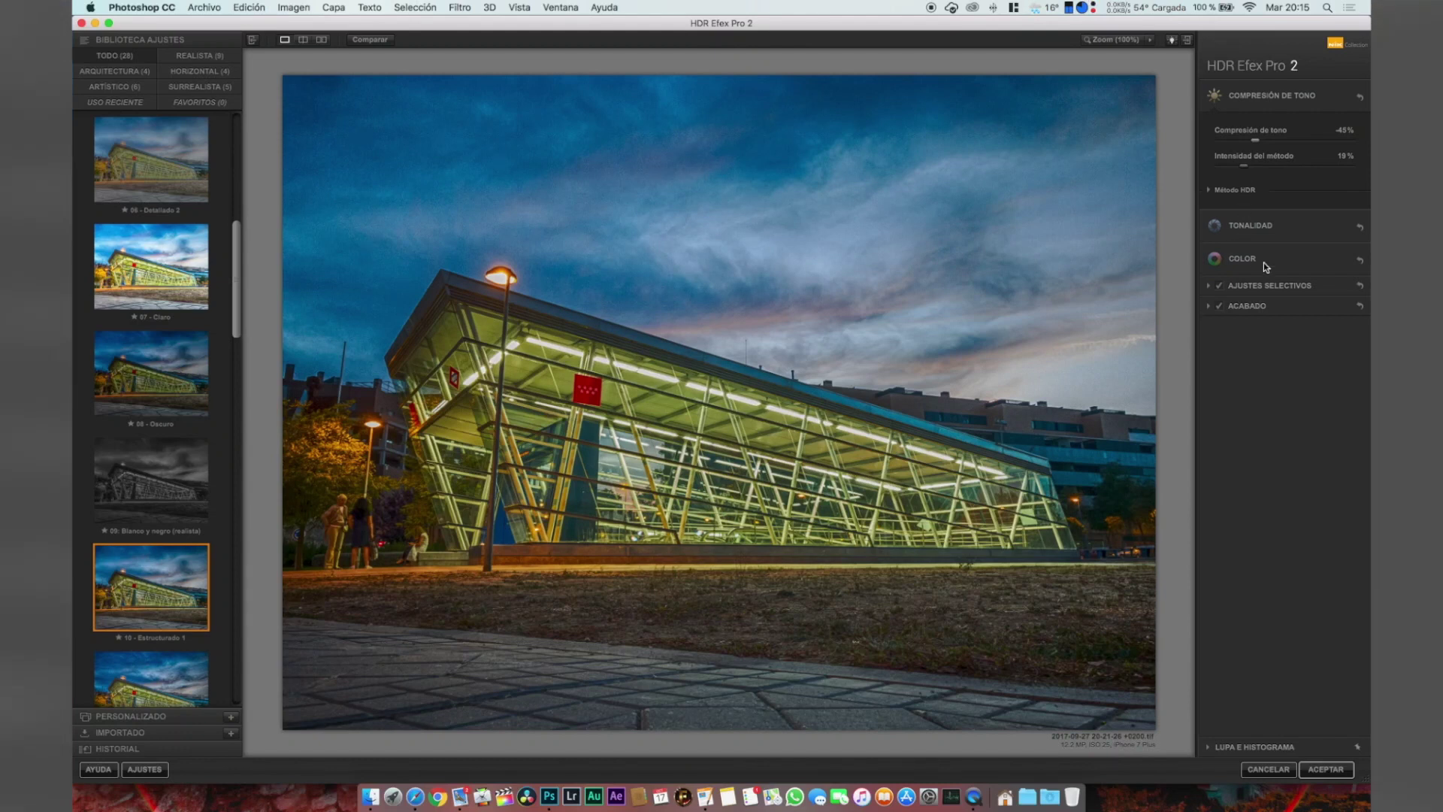
left_click(1250, 226)
left_click_drag(1286, 271, 1248, 336)
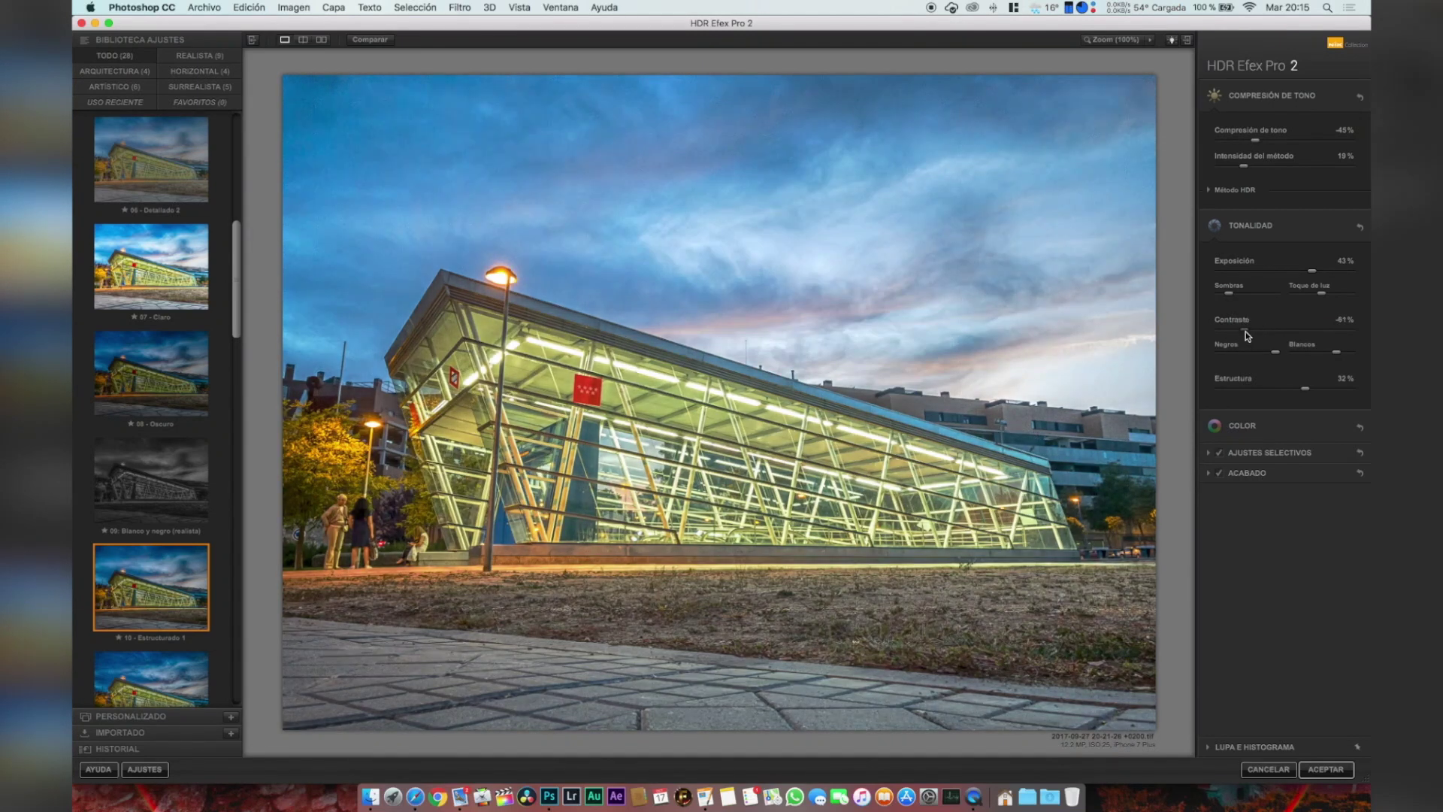
- Look through the preset categories and apply the Espectacular preset from Surrealista
left_click(105, 61)
left_click(136, 103)
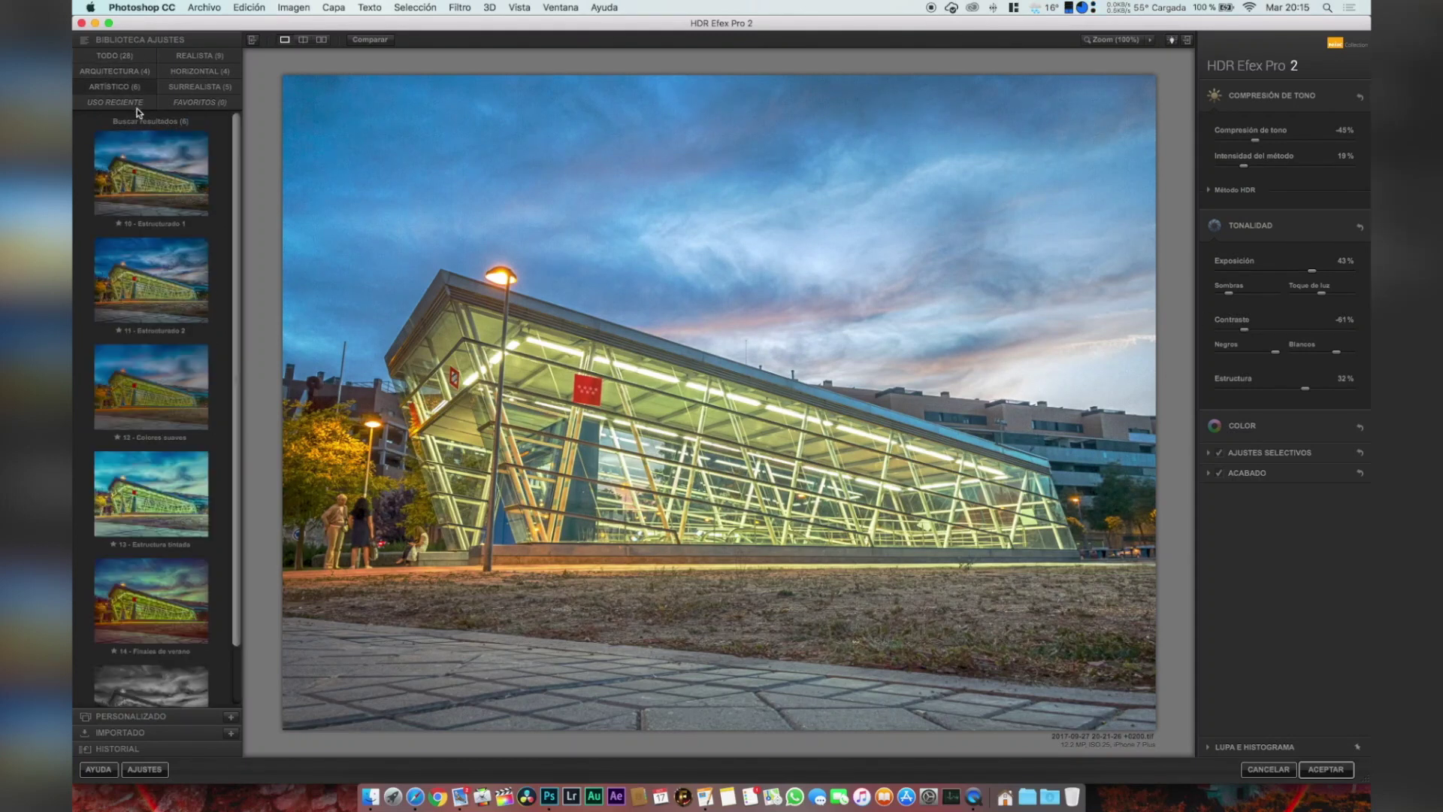
left_click(127, 105)
left_click(216, 60)
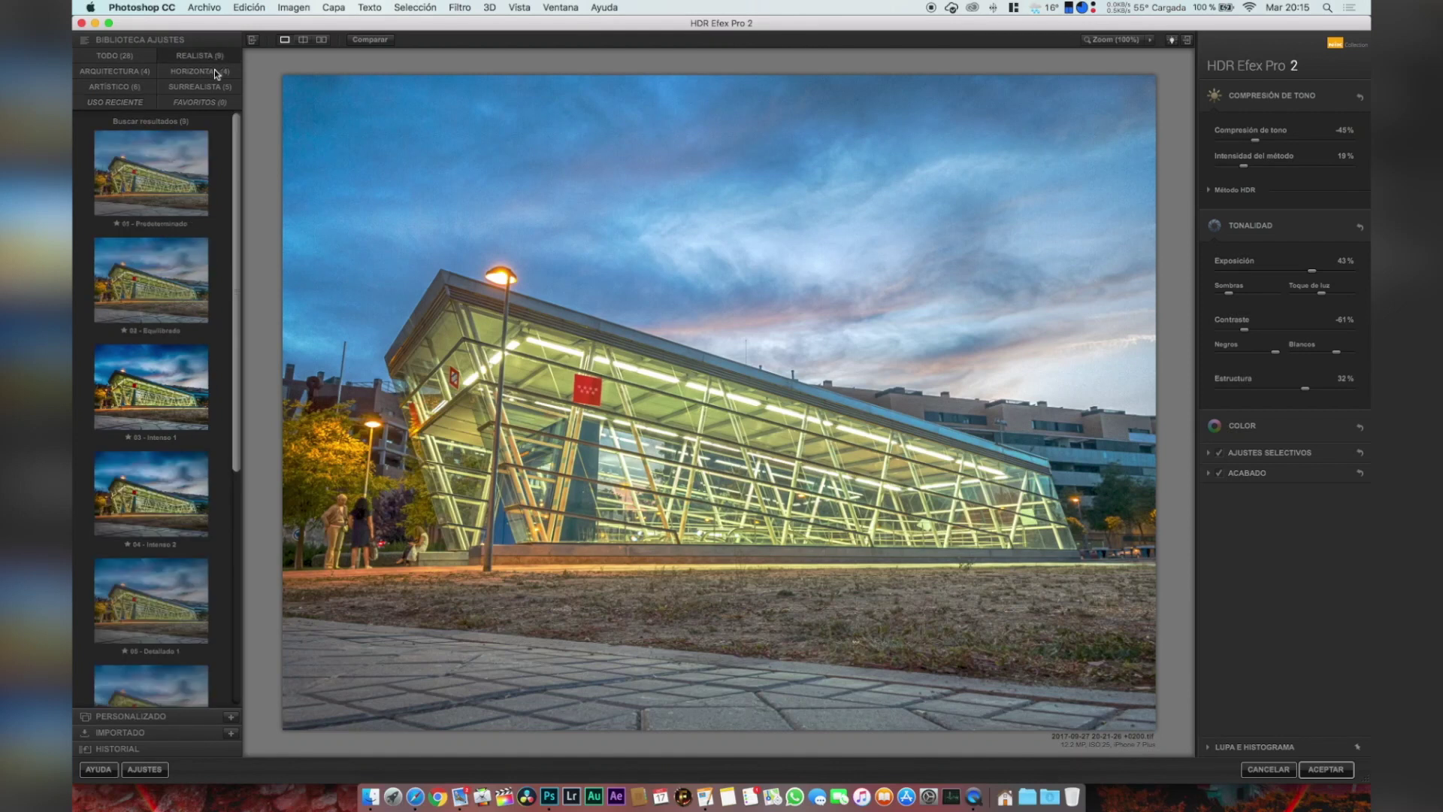
left_click(214, 73)
left_click(212, 86)
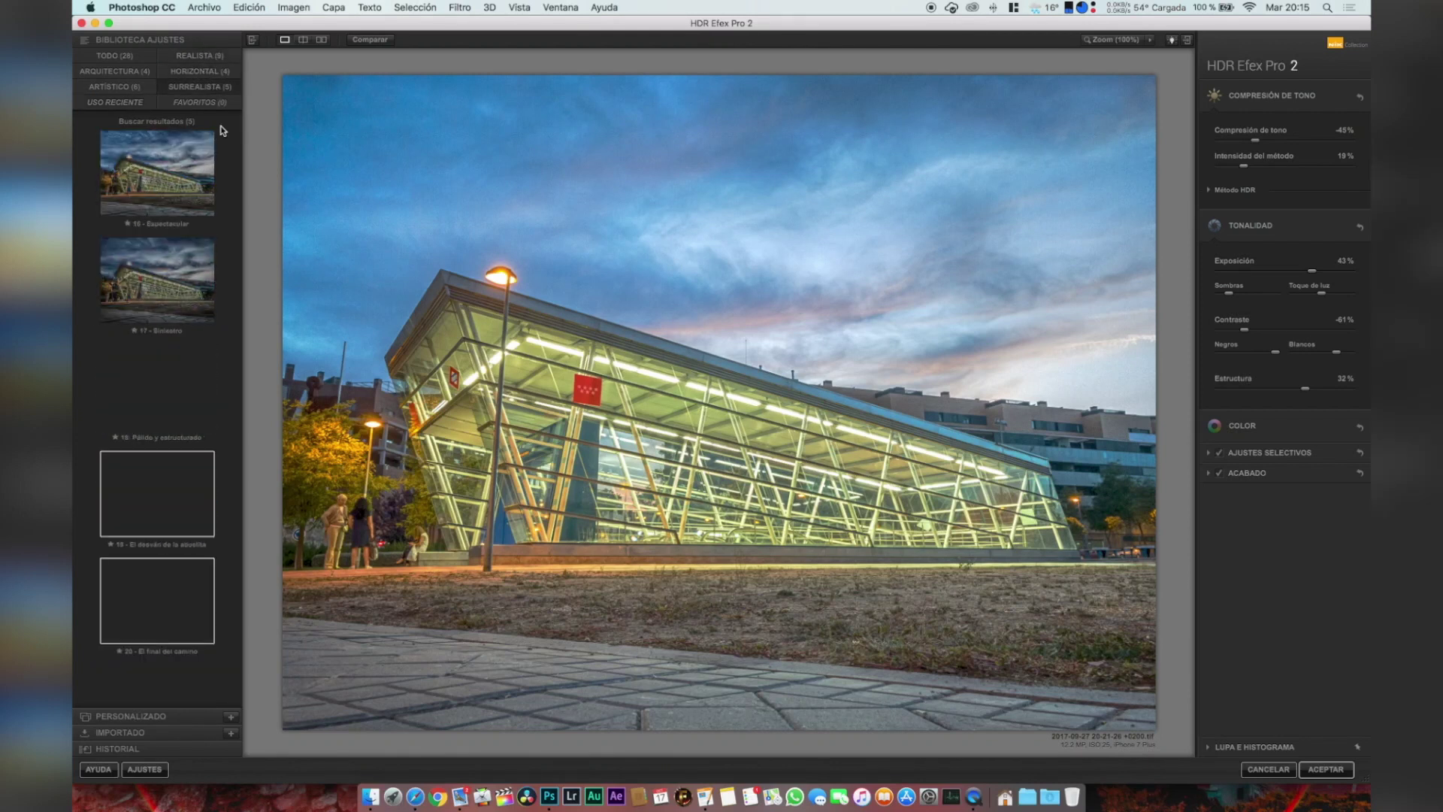
left_click(157, 173)
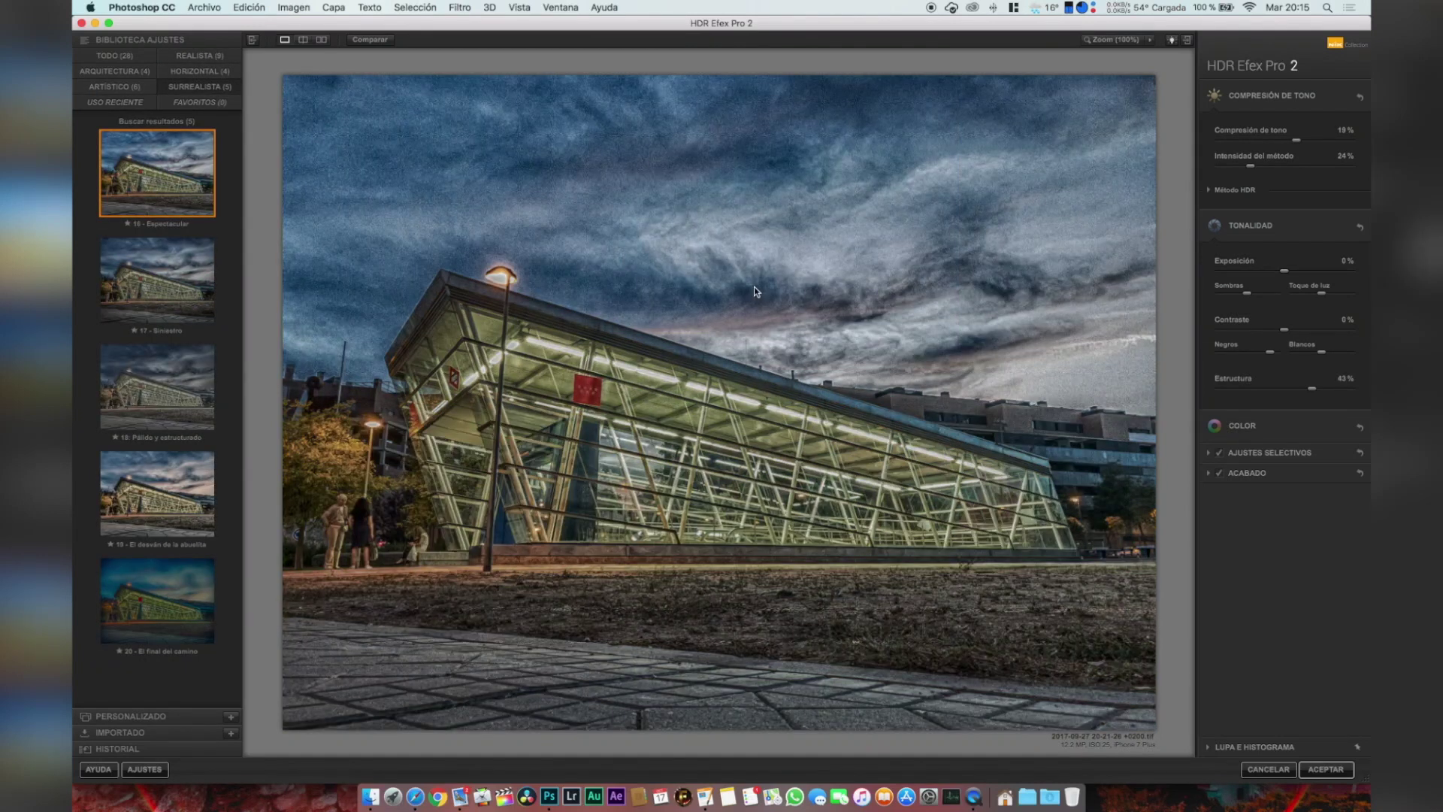
- Set the exposure to 22% and the color saturation to 0%
left_click_drag(1317, 280, 1300, 273)
left_click(1313, 276)
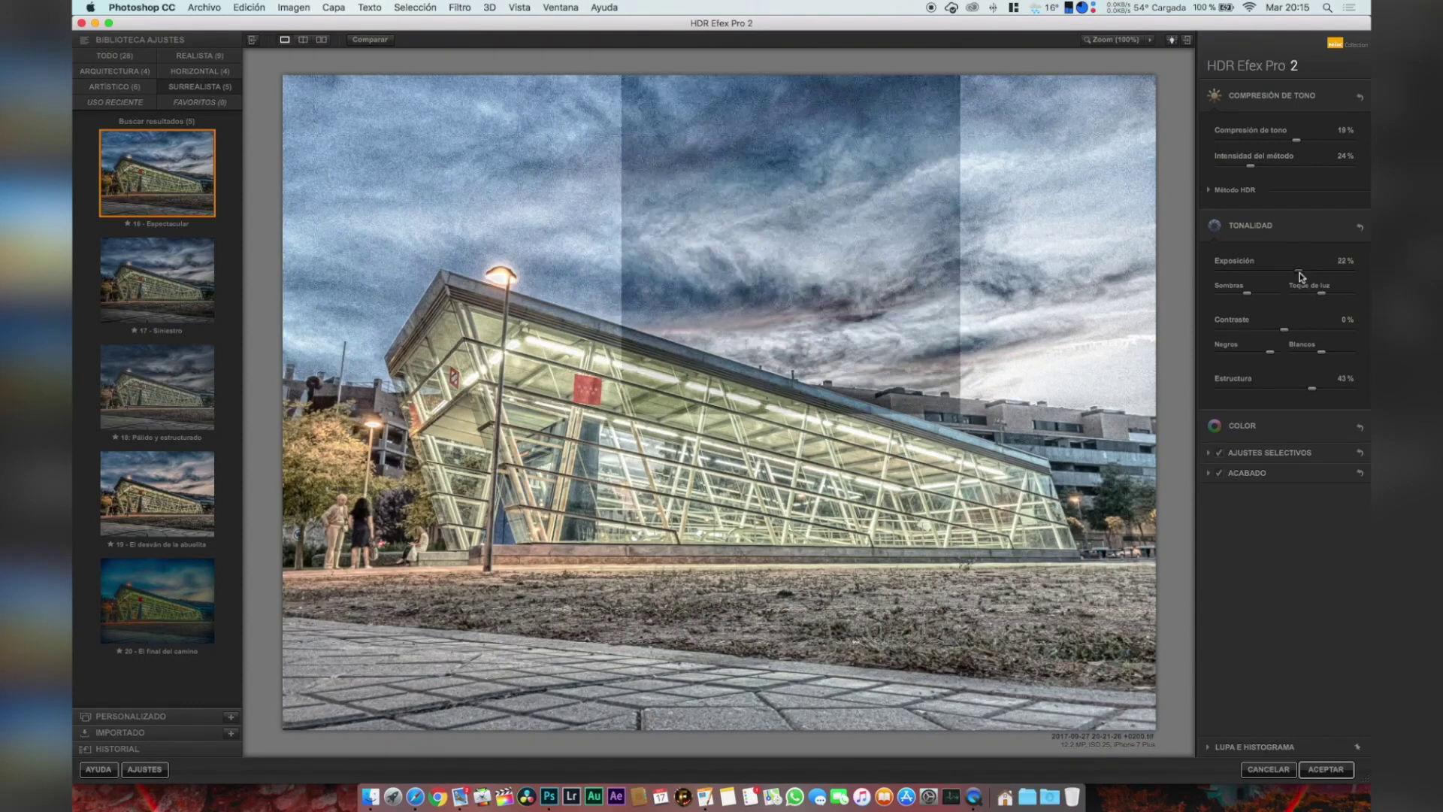
left_click(1303, 426)
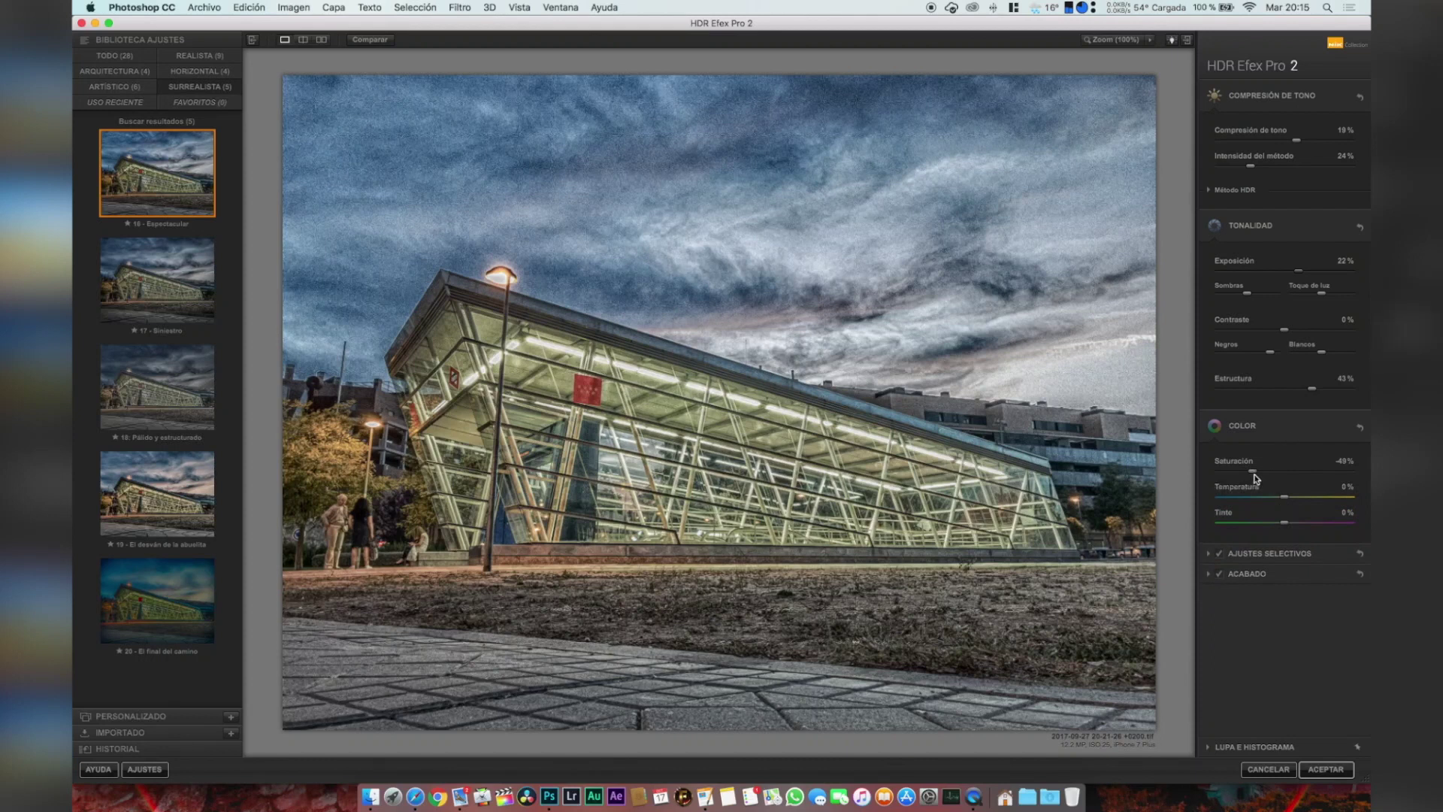
left_click_drag(1289, 472, 1279, 472)
left_click(1344, 461)
type("0")
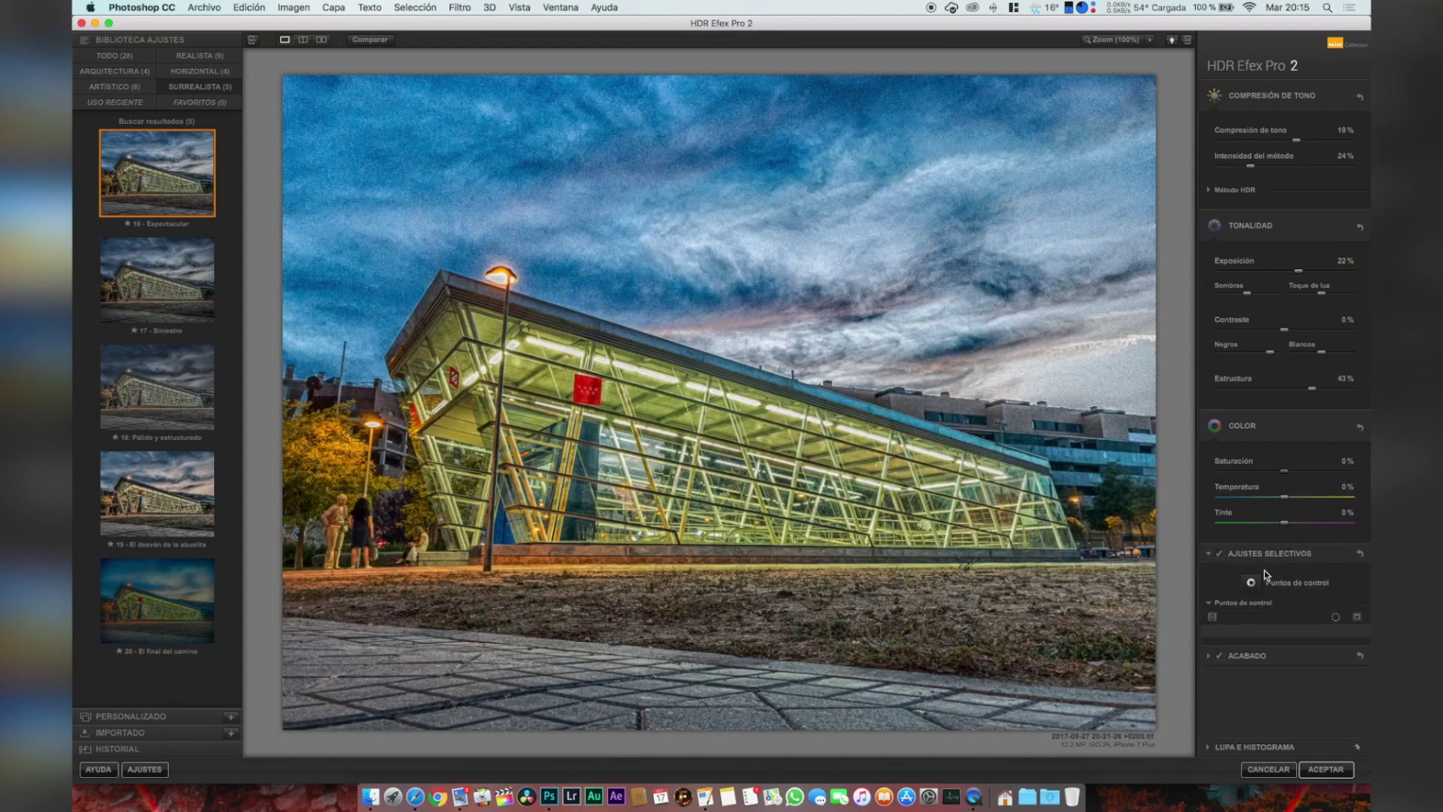
- Compare the station photo with and without the finishing effects, and lower the tone compression
left_click(1248, 656)
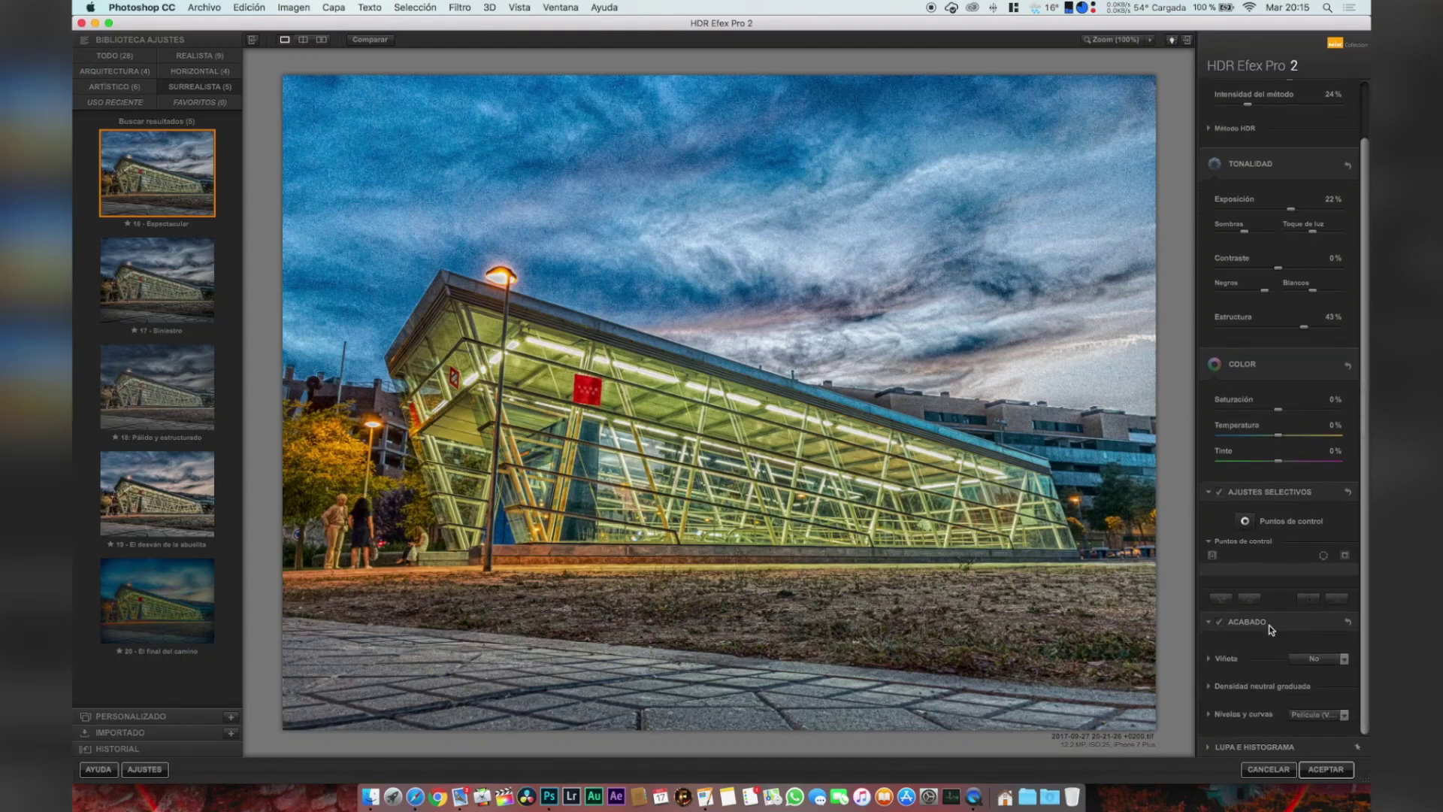
left_click(1217, 622)
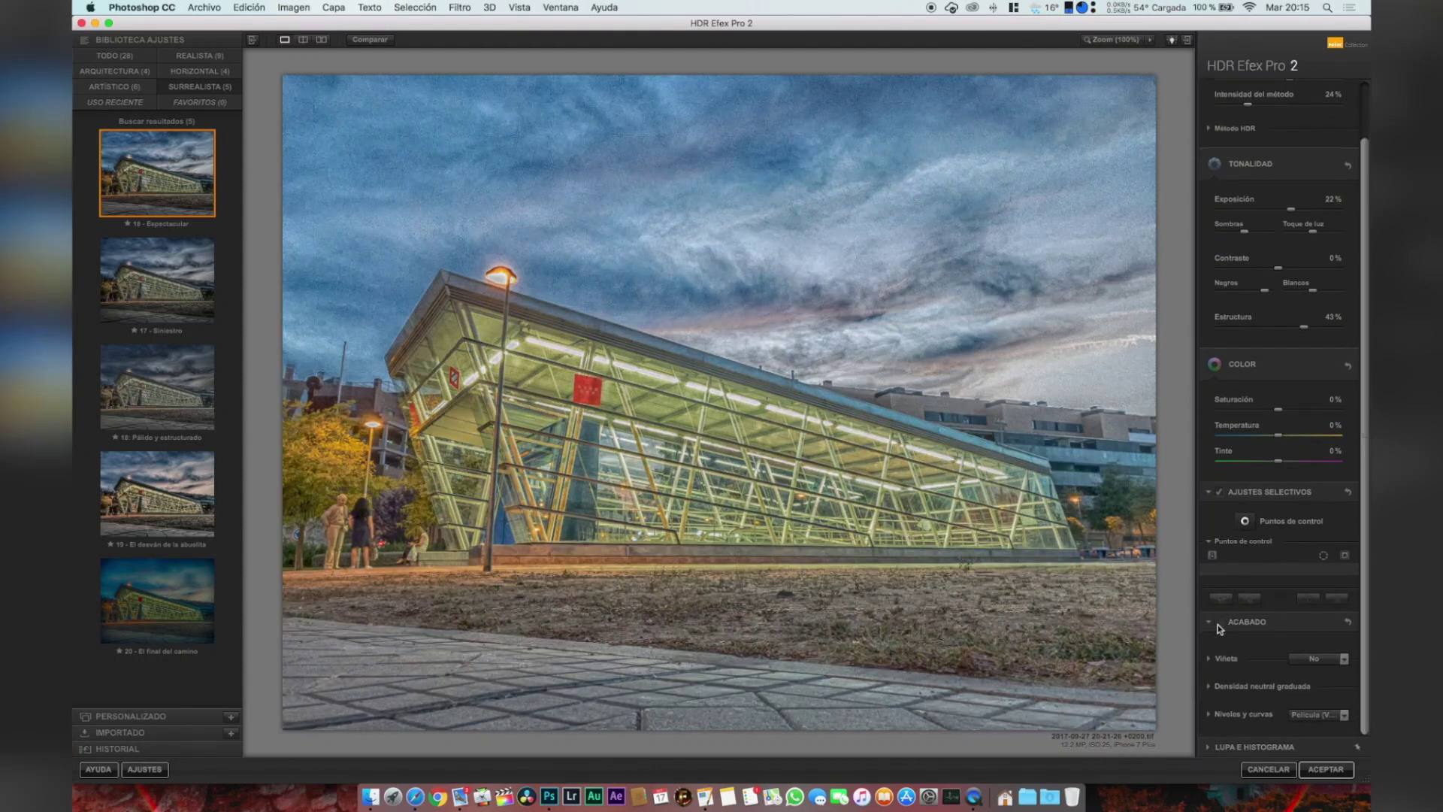
left_click(1218, 623)
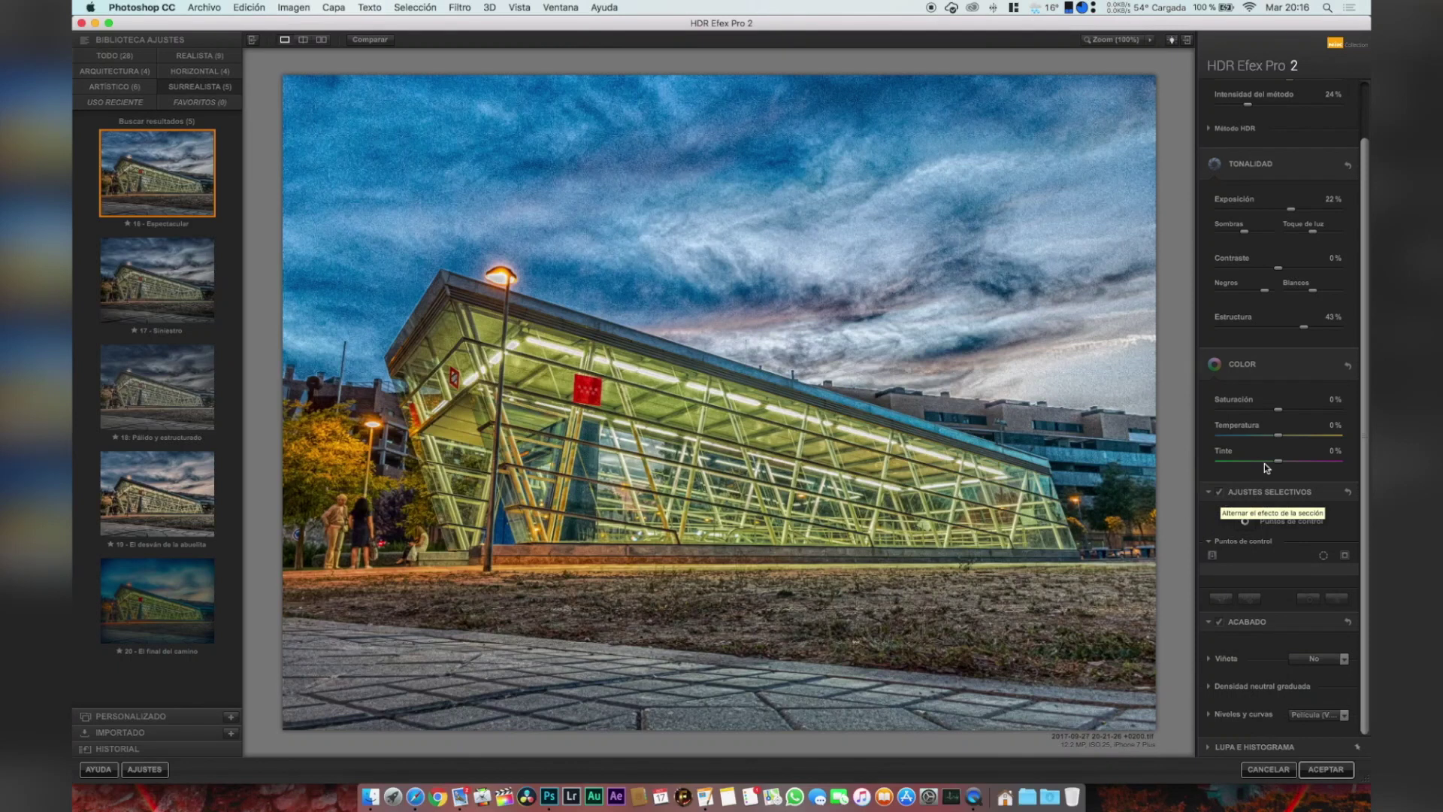
scroll(1265, 462, "up", 3)
left_click_drag(1234, 137, 1161, 144)
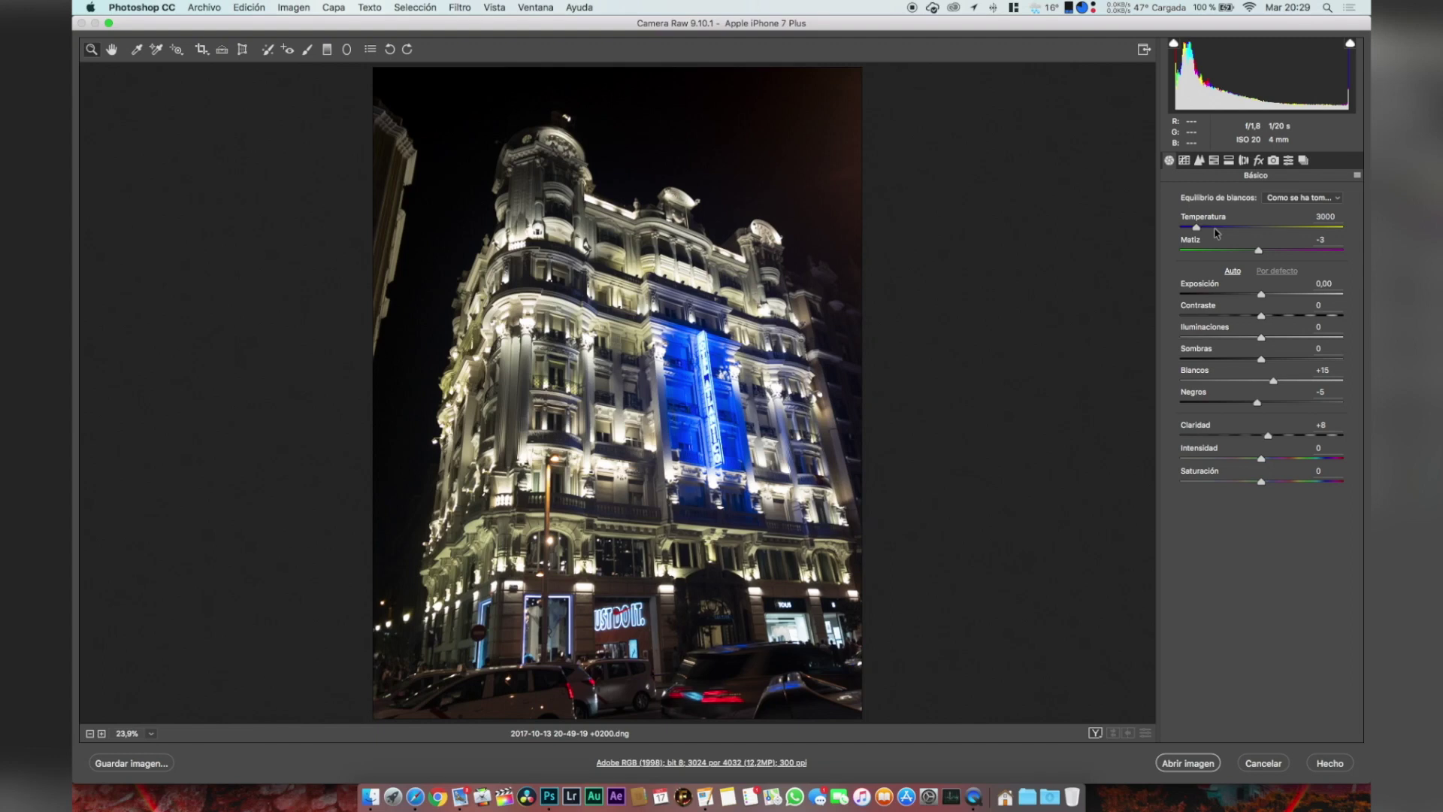
- Try a temperature of 5400 and a clarity of +38 on the night building photo, and revert both
left_click(1215, 228)
mouse_move(1216, 229)
left_mouse_down()
mouse_move(1264, 230)
mouse_move(1225, 239)
mouse_move(1237, 238)
left_mouse_up()
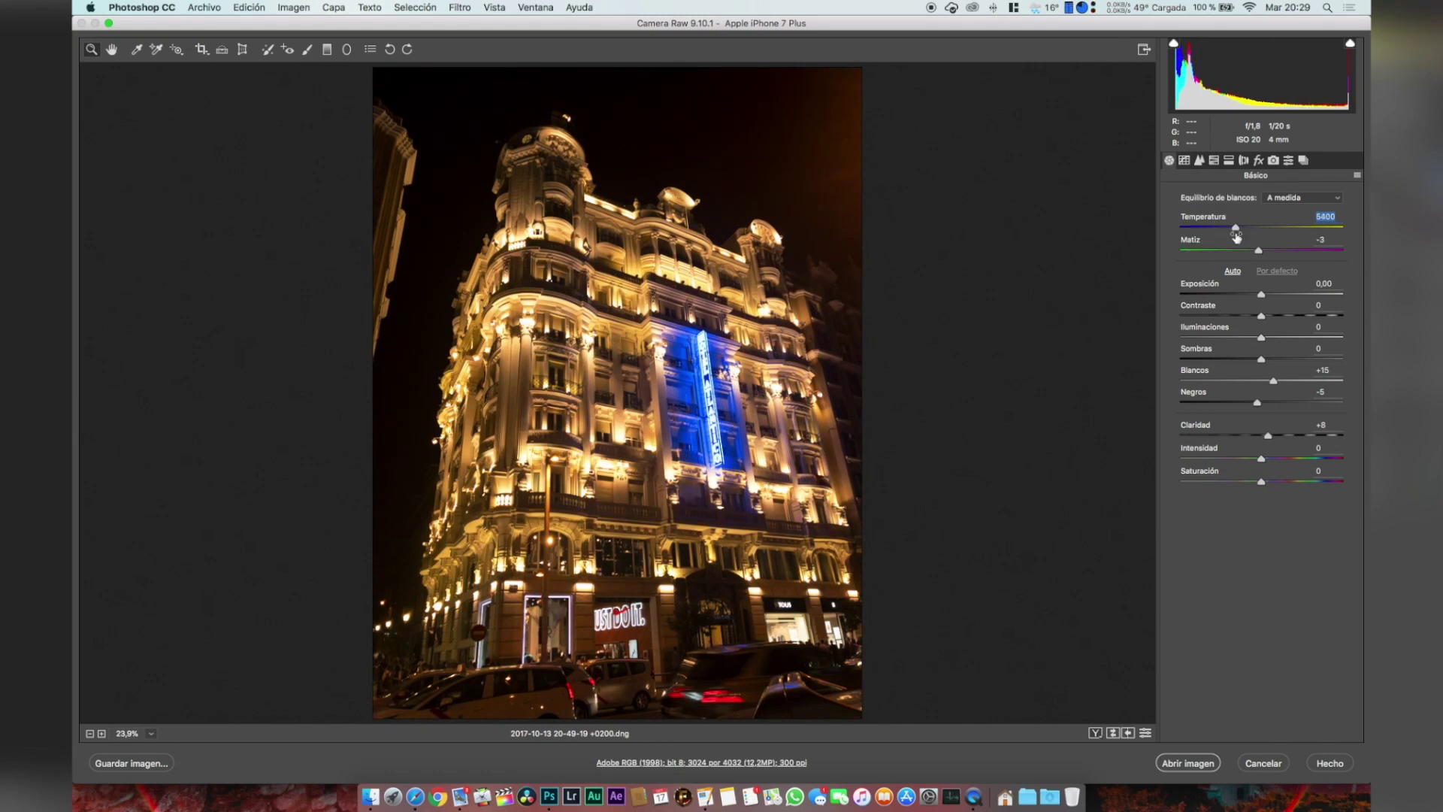
left_click(1292, 438)
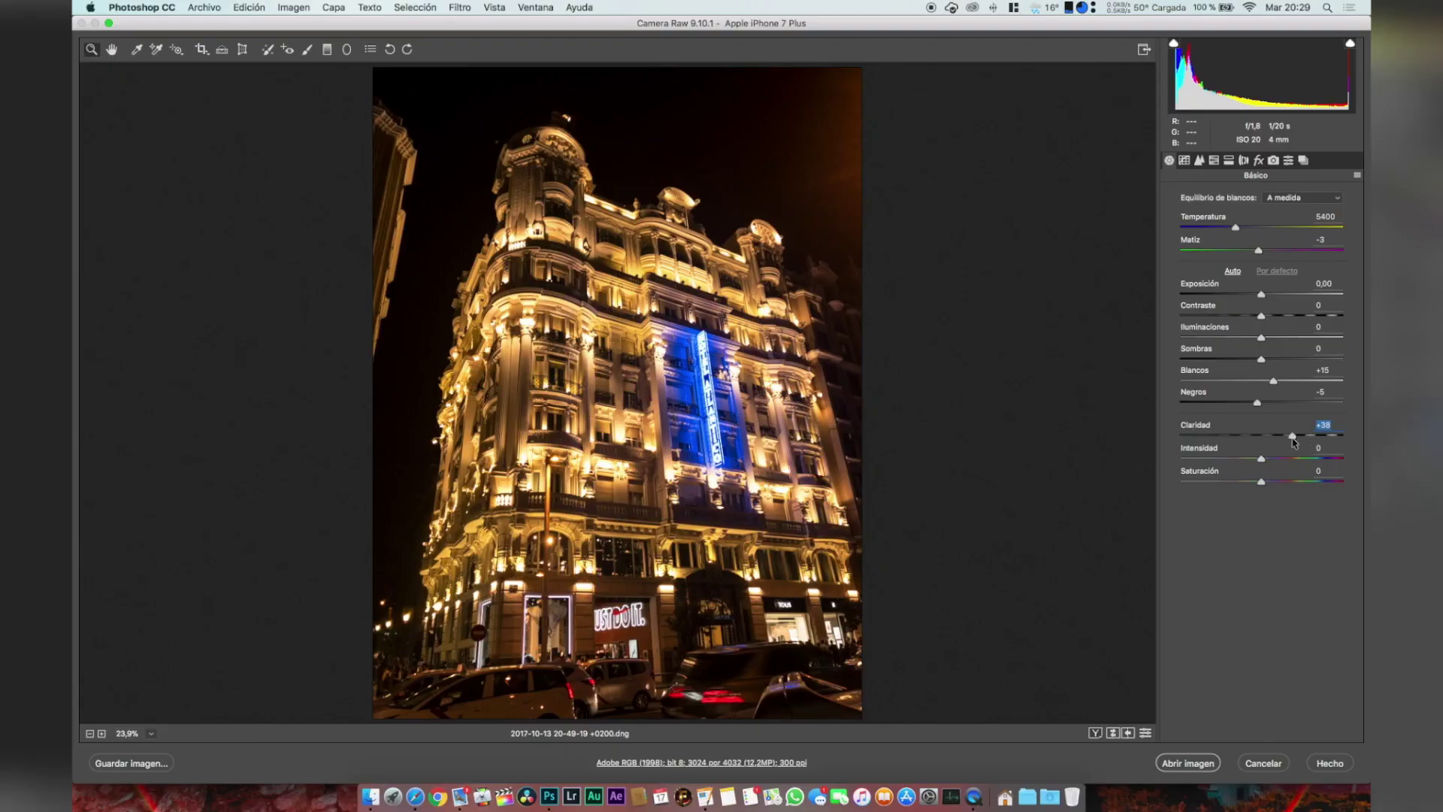
left_click(1290, 435)
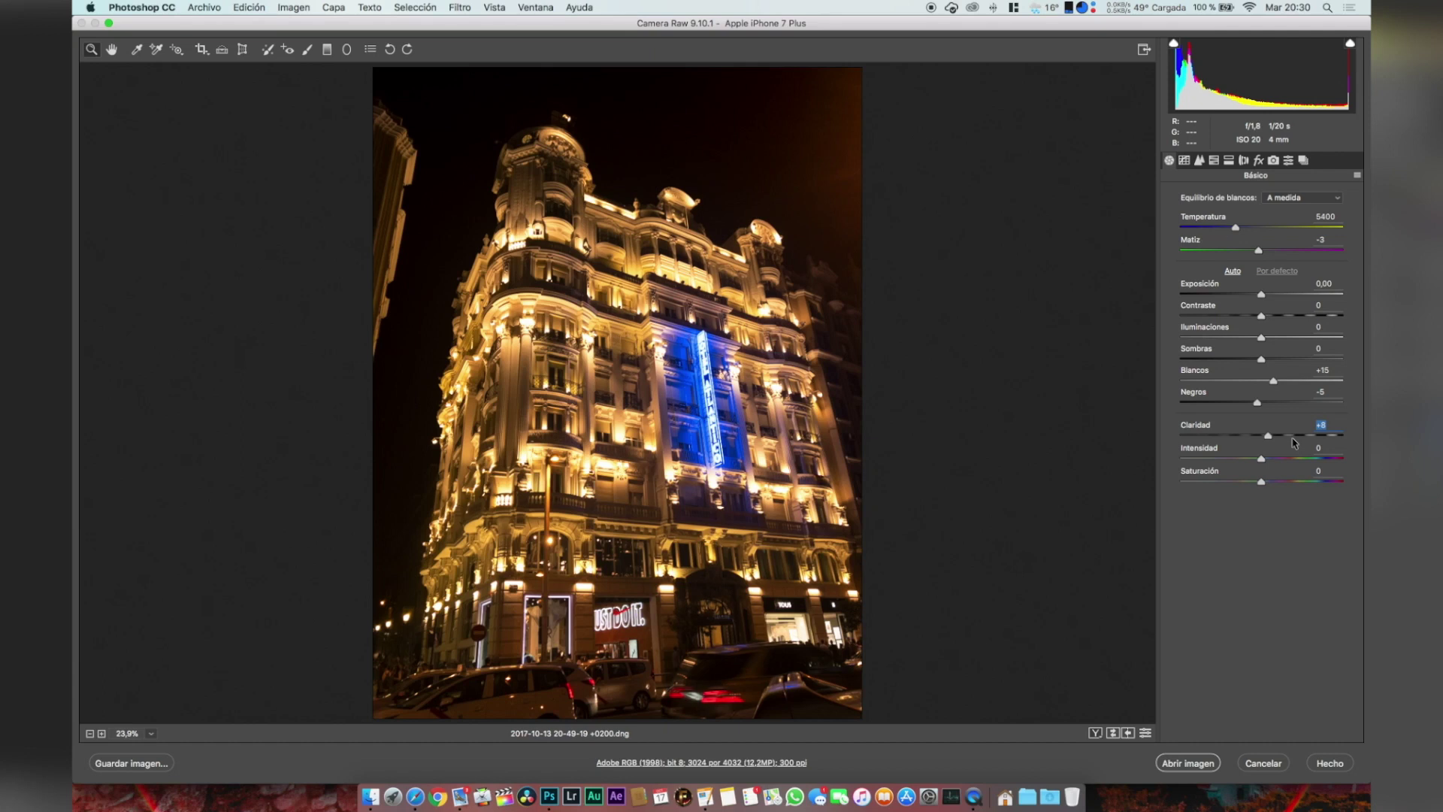
left_click(1233, 227)
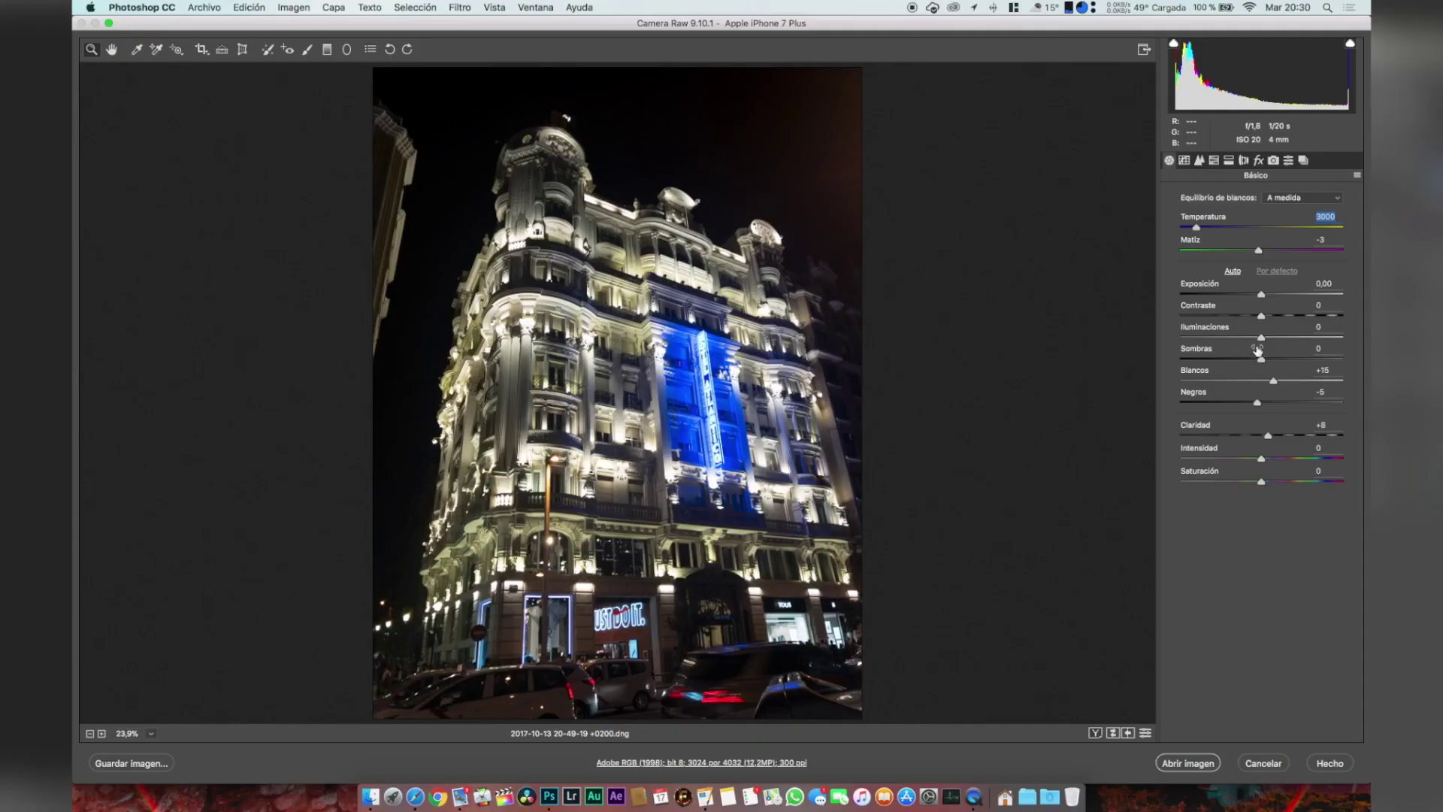
- Set the highlights to -100, shadows to +100, clarity to +26 and exposure to +0.70 on the building photo
left_click_drag(1257, 339, 1124, 348)
left_click_drag(1211, 358, 1368, 368)
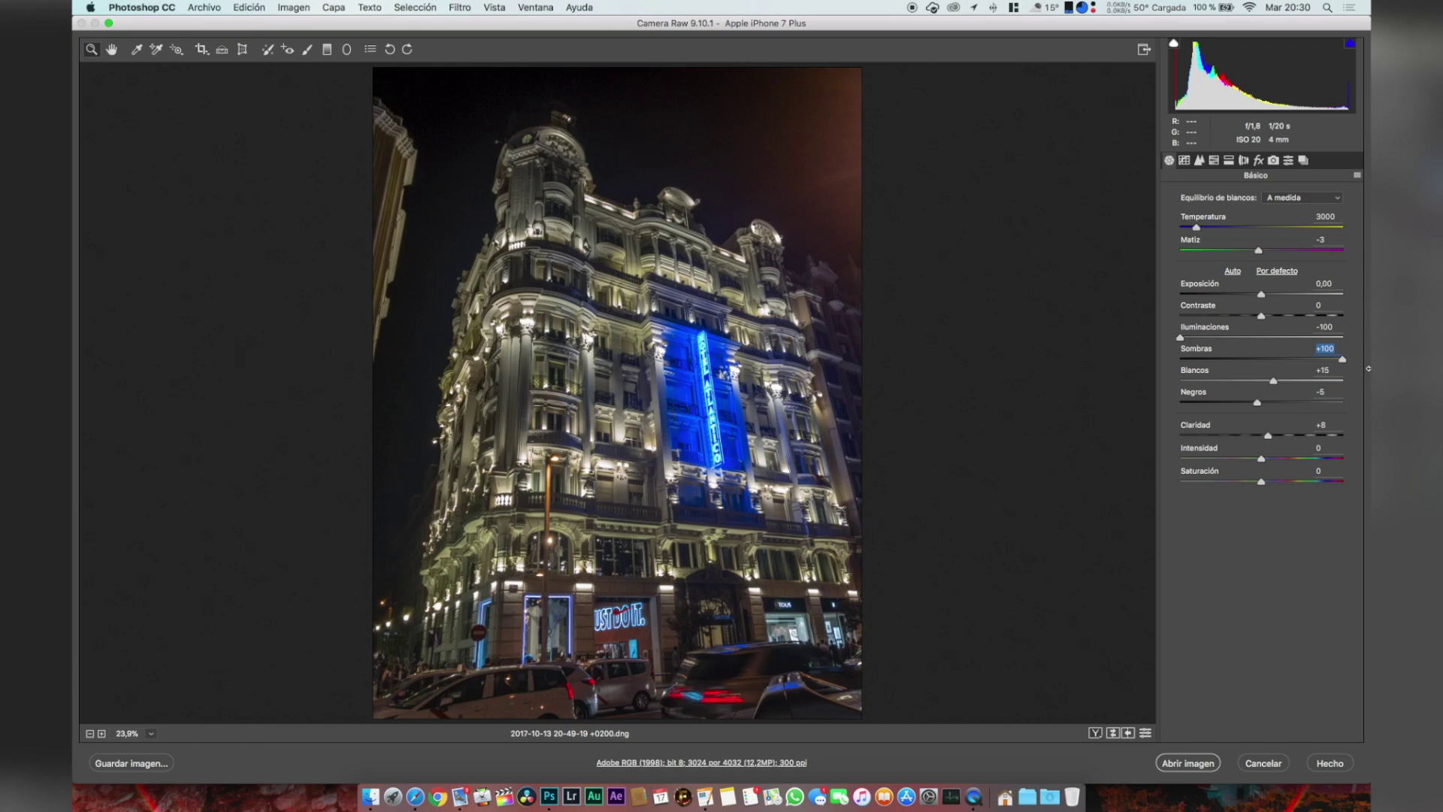
left_click_drag(1268, 436, 1281, 435)
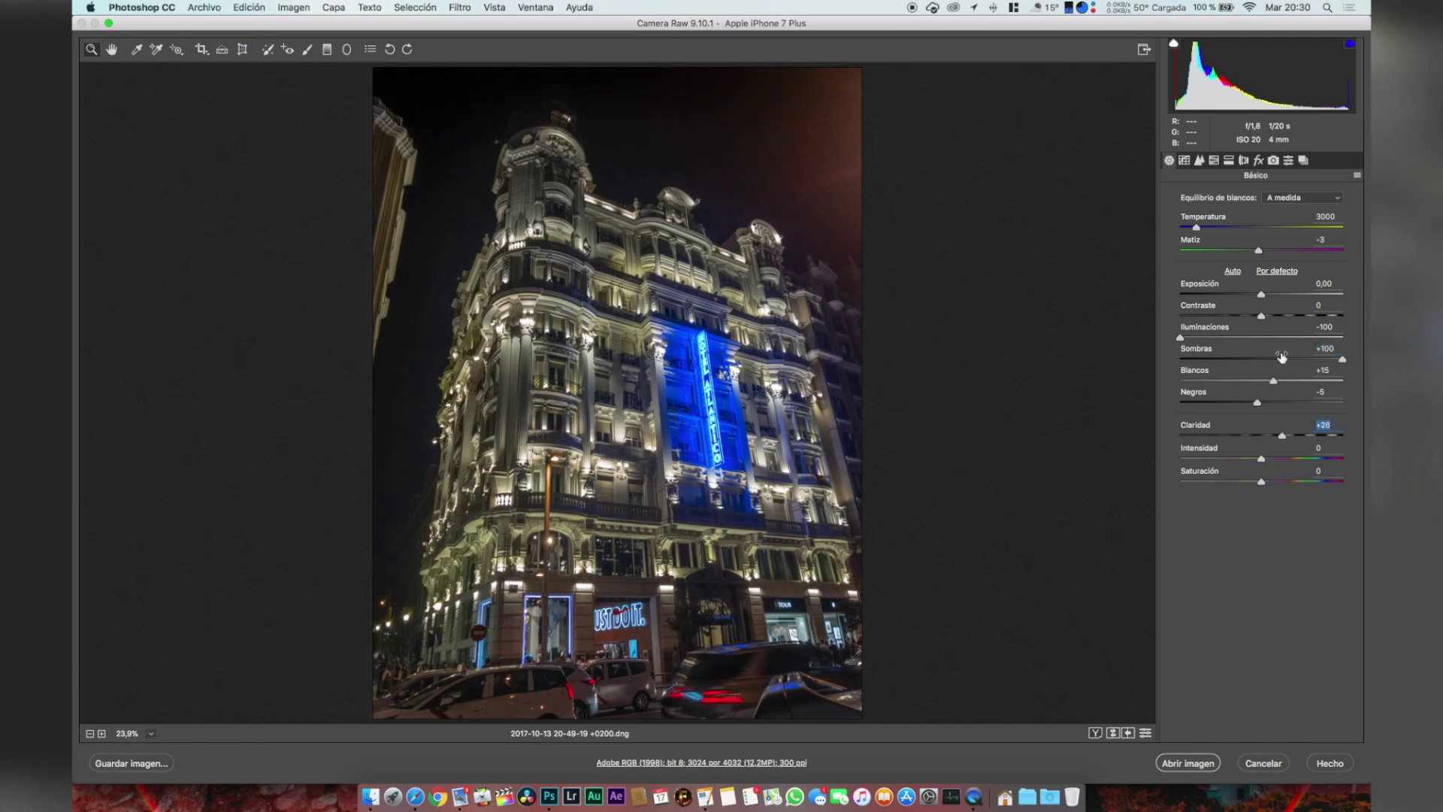
left_click_drag(1273, 296, 1276, 296)
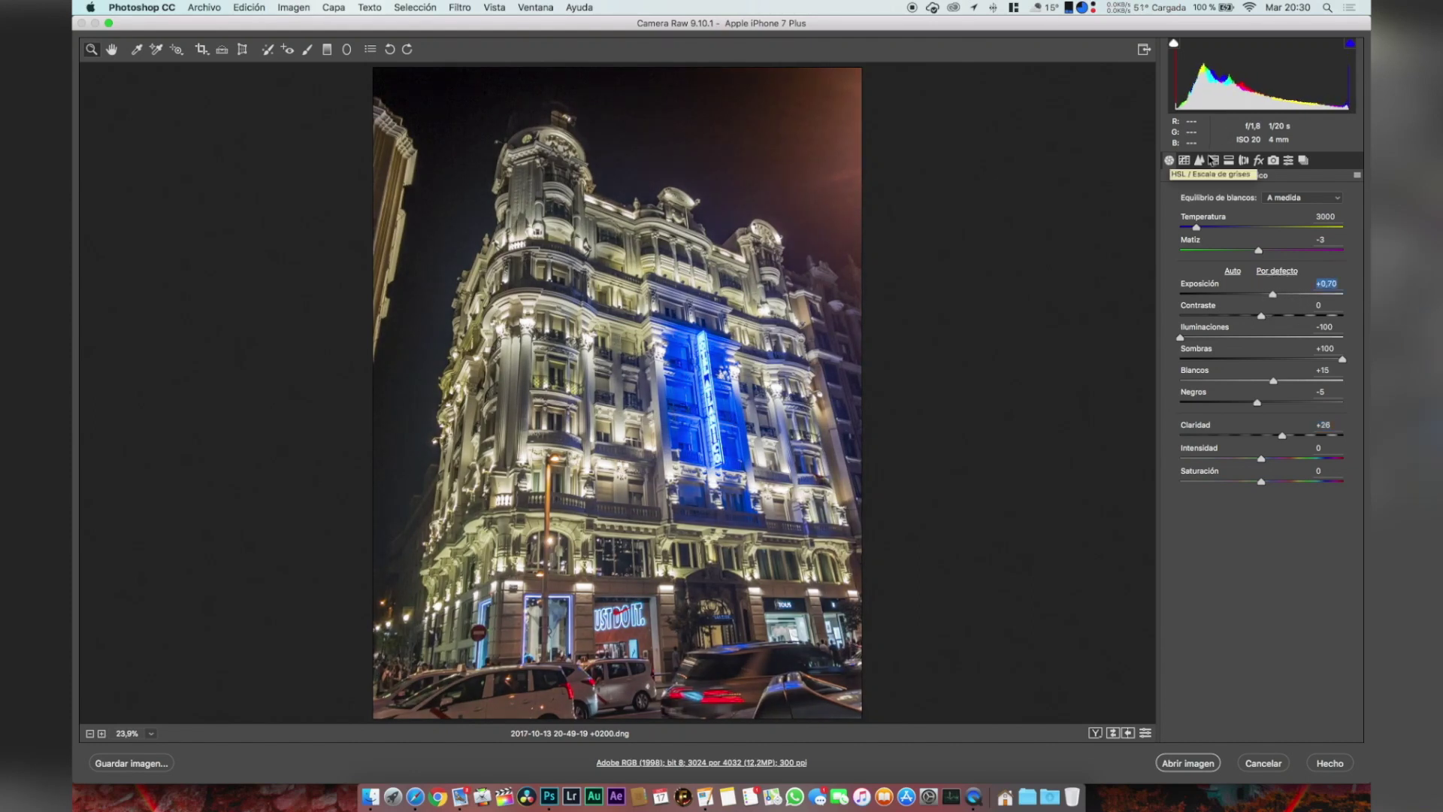
- Set the sharpening amount to 81 and raise the luminance noise reduction
left_click(1199, 160)
left_click_drag(1263, 218, 1297, 213)
left_click_drag(1233, 334, 1238, 333)
left_click_drag(1278, 218, 1268, 222)
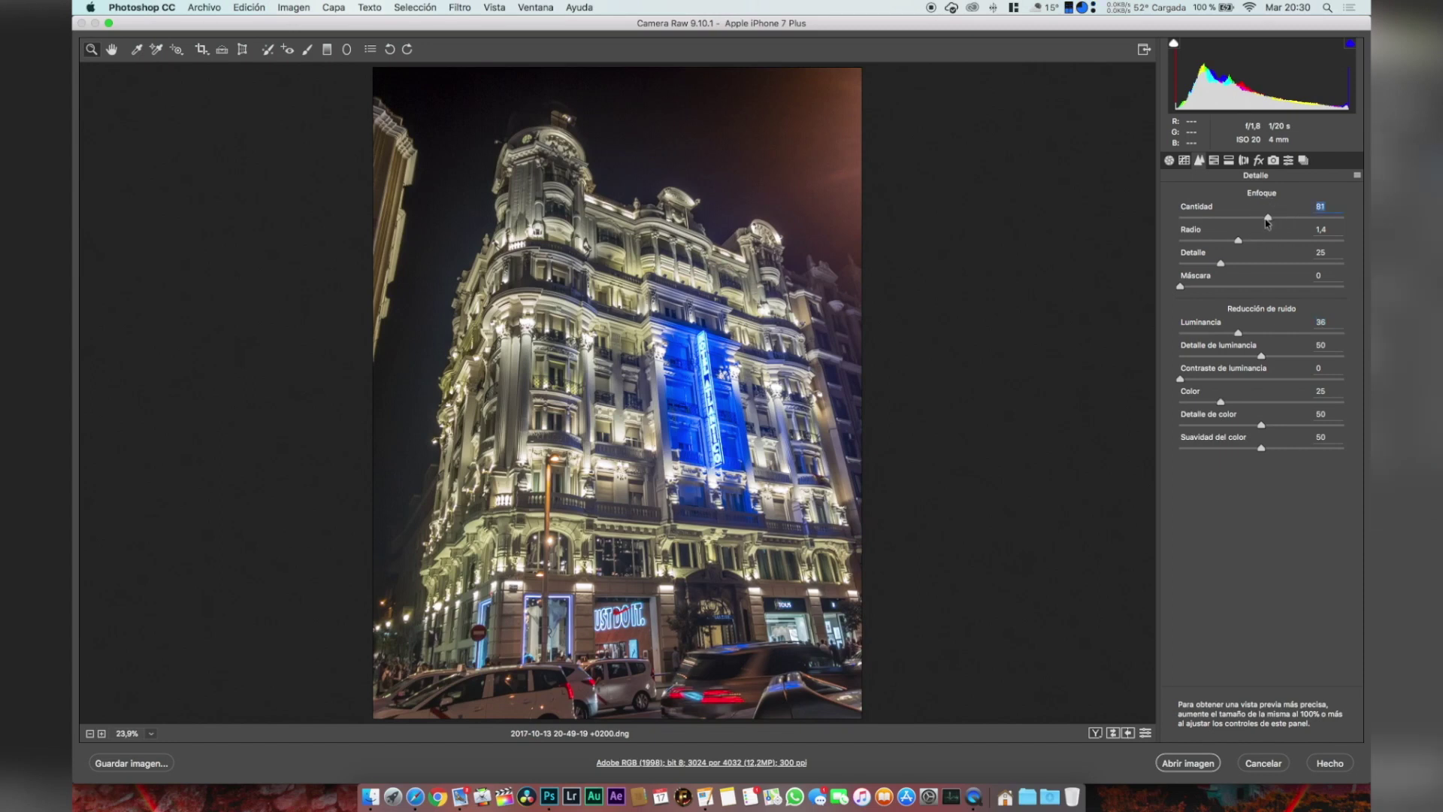
left_click(1249, 334)
- Remove the chromatic aberration and enable the lens profile corrections for the building photo
left_click(1244, 160)
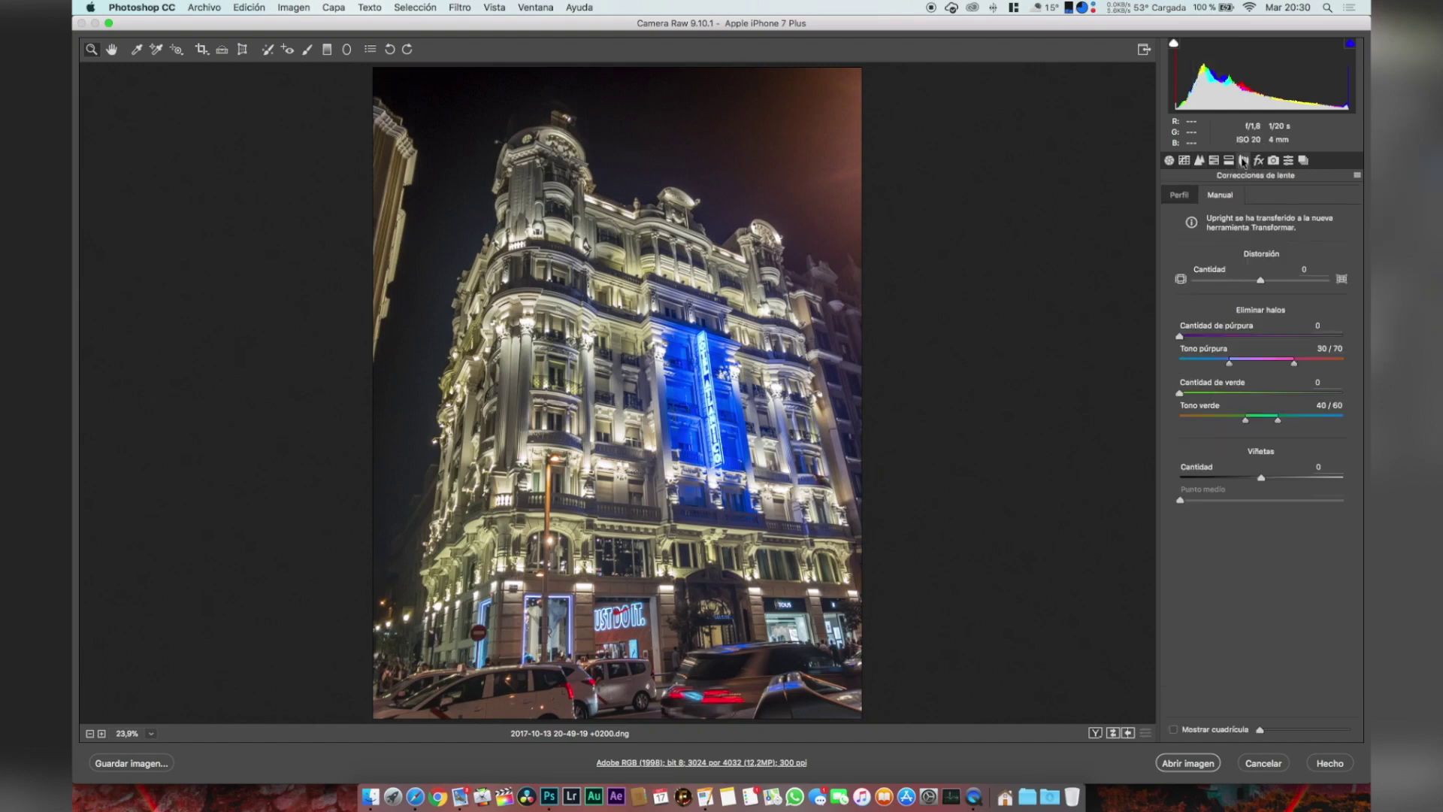
left_click(1182, 197)
left_click(1245, 226)
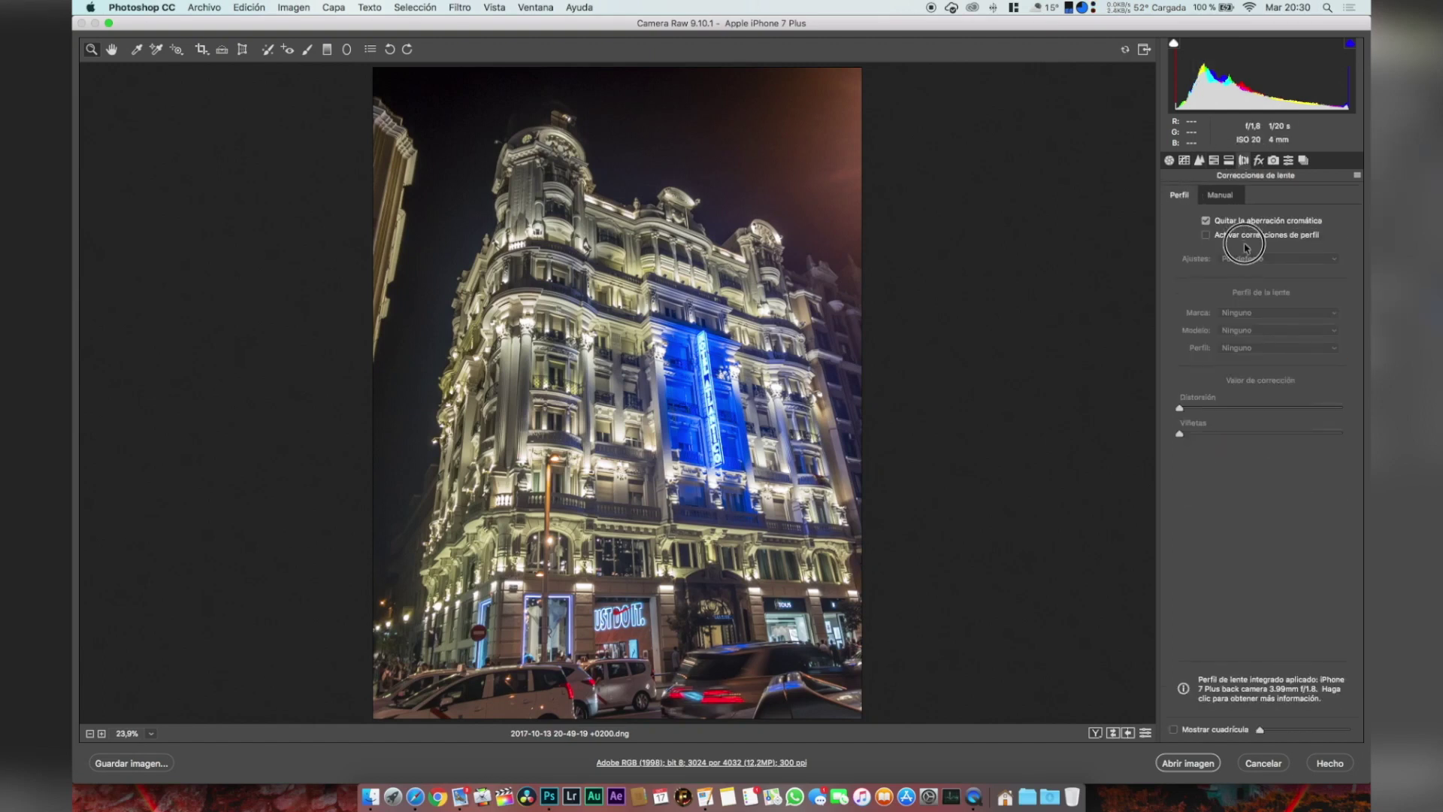
left_click(1267, 236)
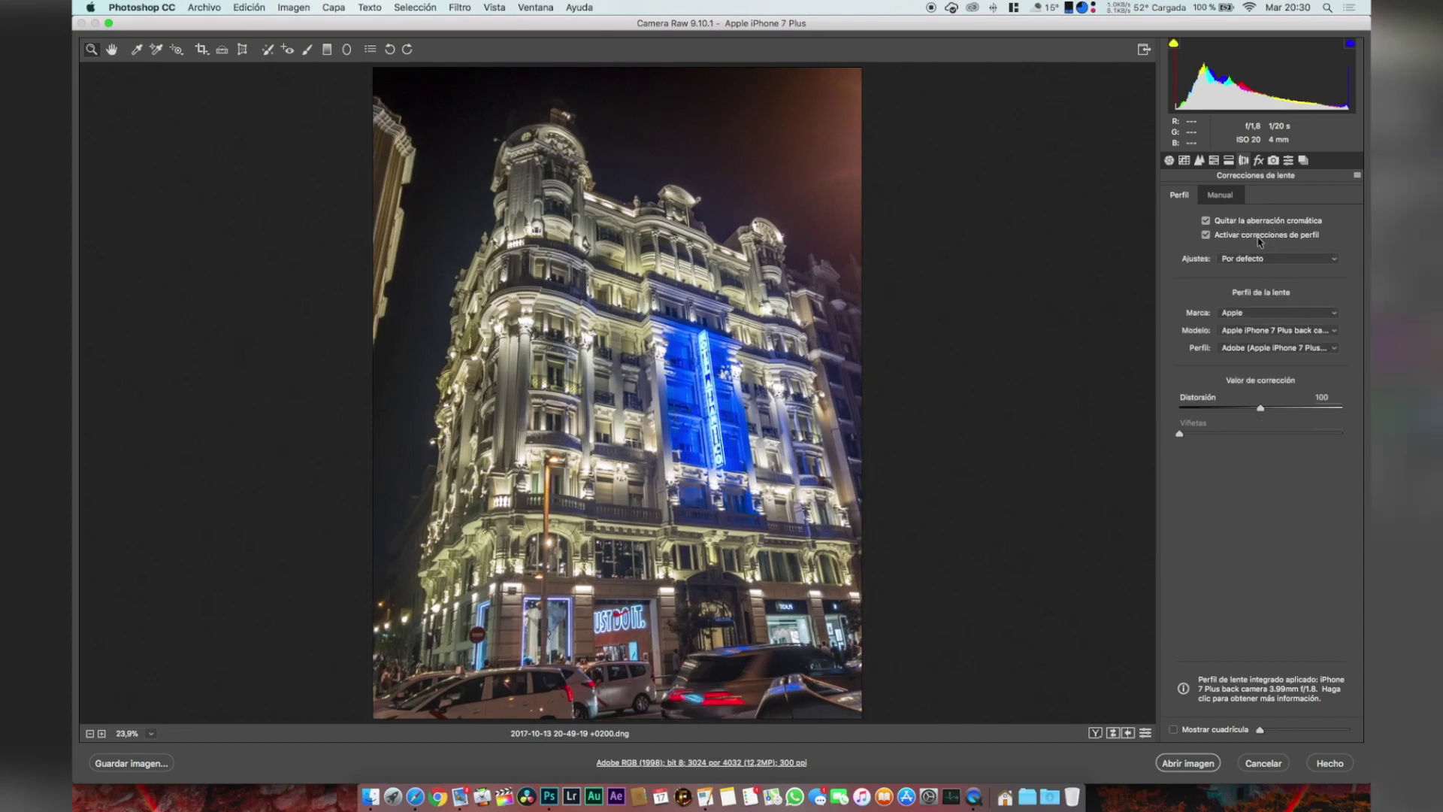
- Try a post-crop vignette amount of -7, reset it to 0 and return to the basic adjustments
left_click(1274, 162)
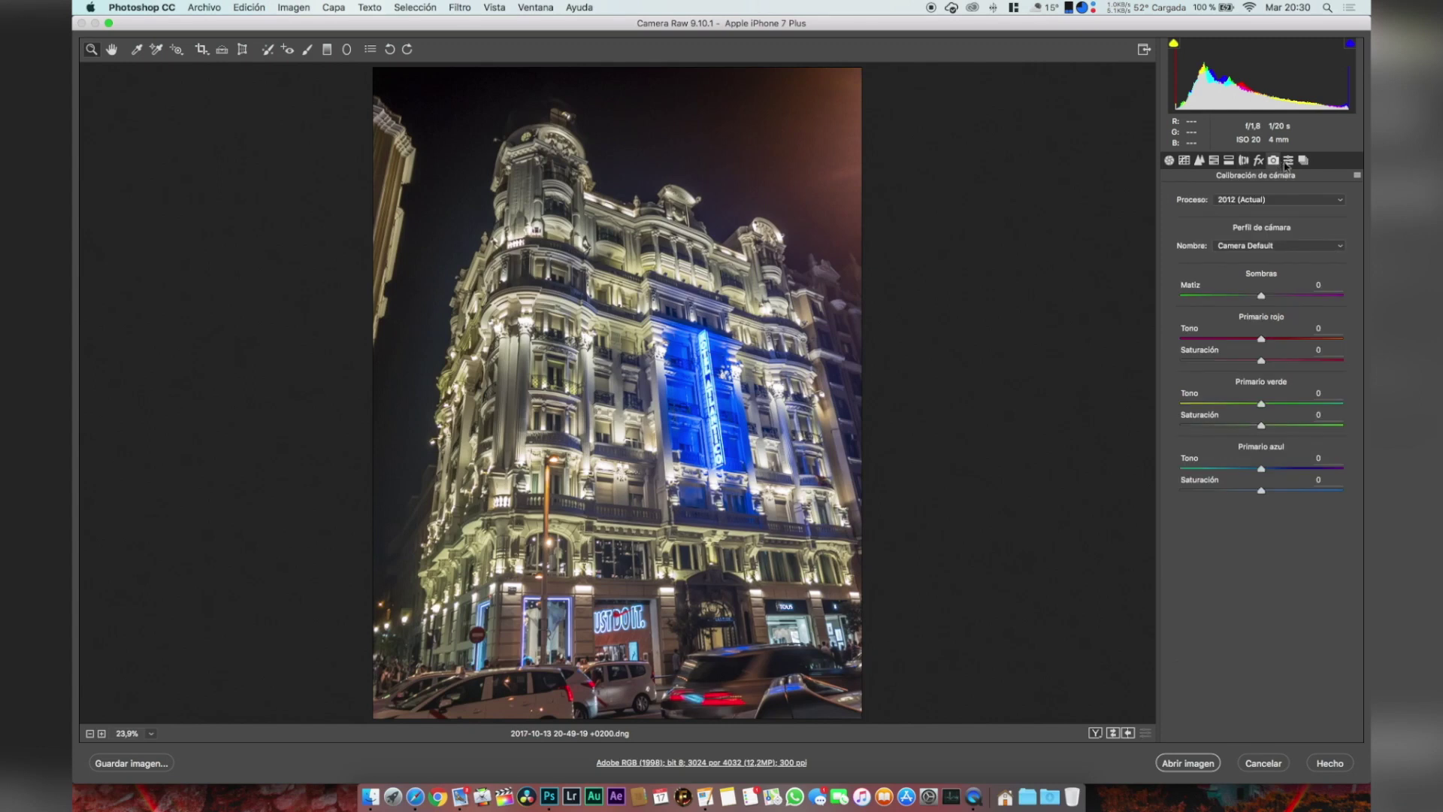
left_click(1259, 161)
mouse_move(1262, 390)
left_mouse_down()
mouse_move(1243, 388)
mouse_move(1255, 389)
left_mouse_up()
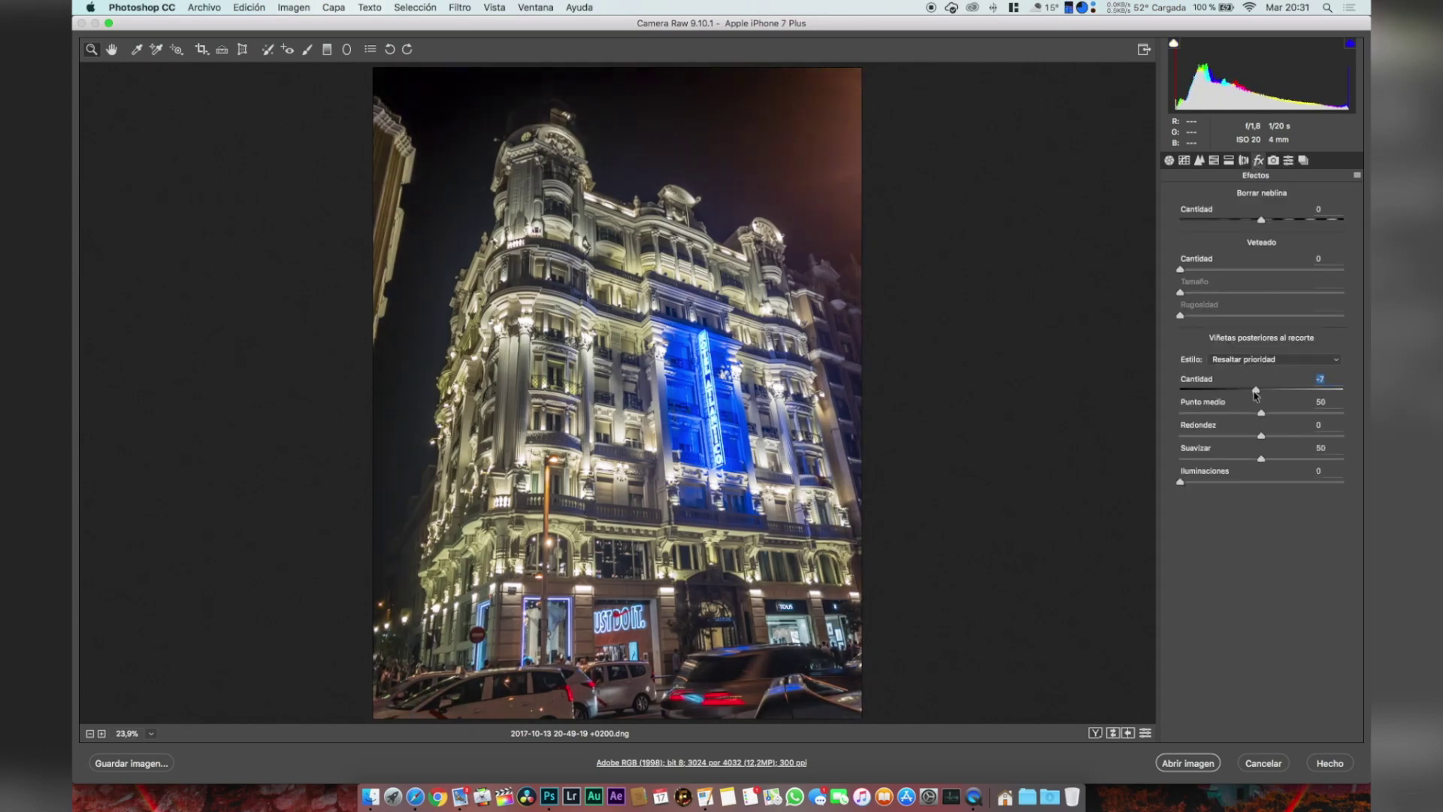
double_click(1255, 391)
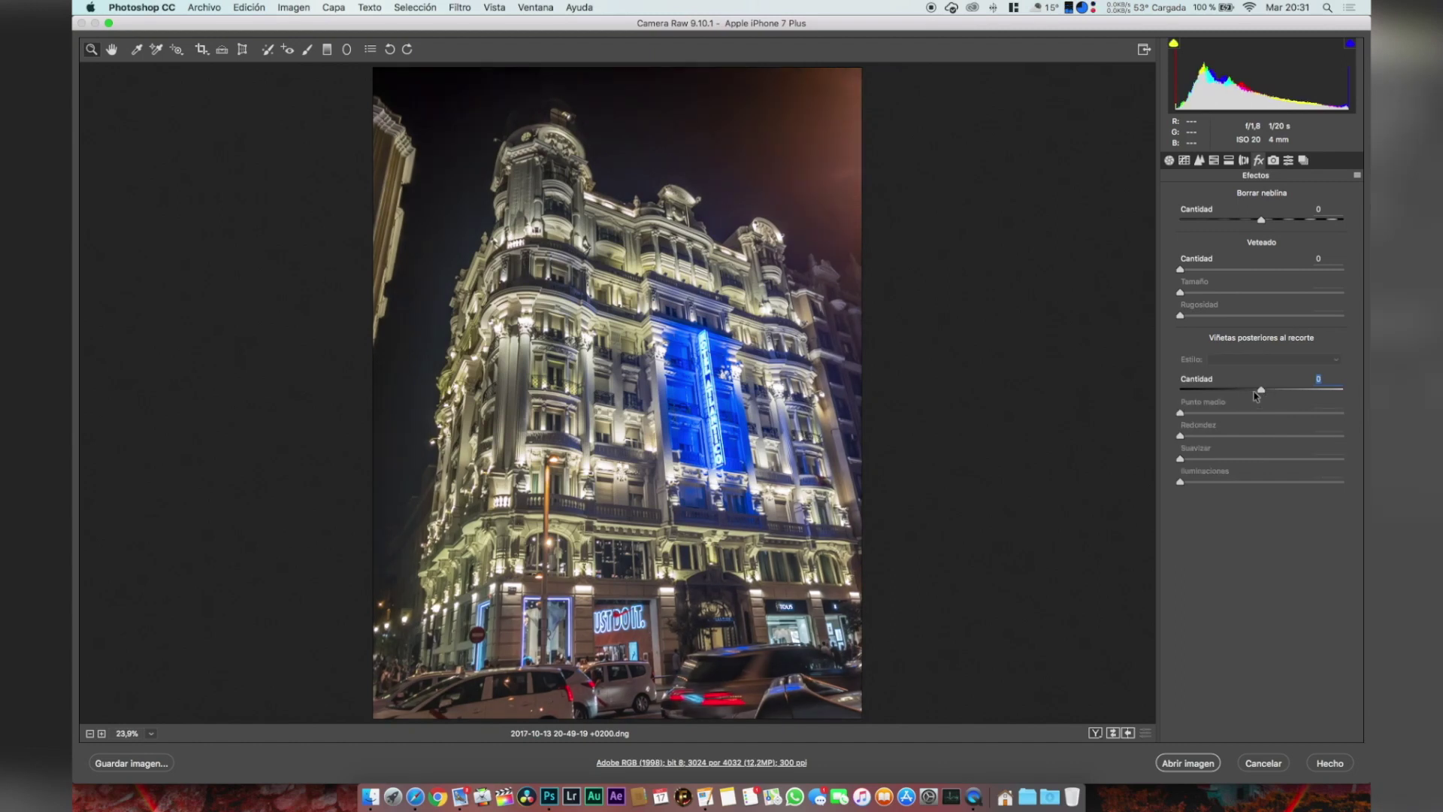
left_click(1170, 161)
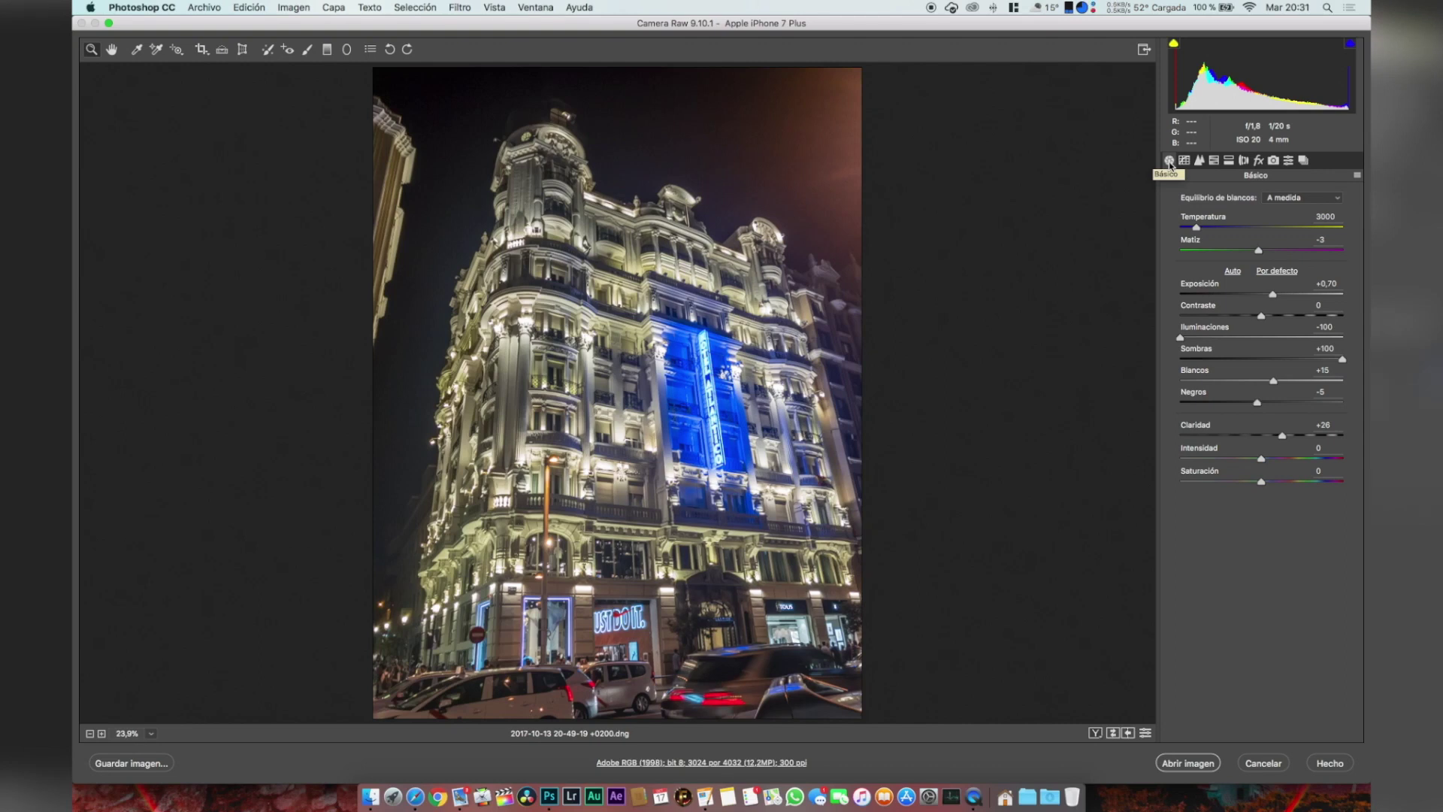
- Set the camera calibration's blue primary hue to -100 and red primary hue to +100
left_click(1274, 161)
left_click_drag(1261, 468, 1178, 472)
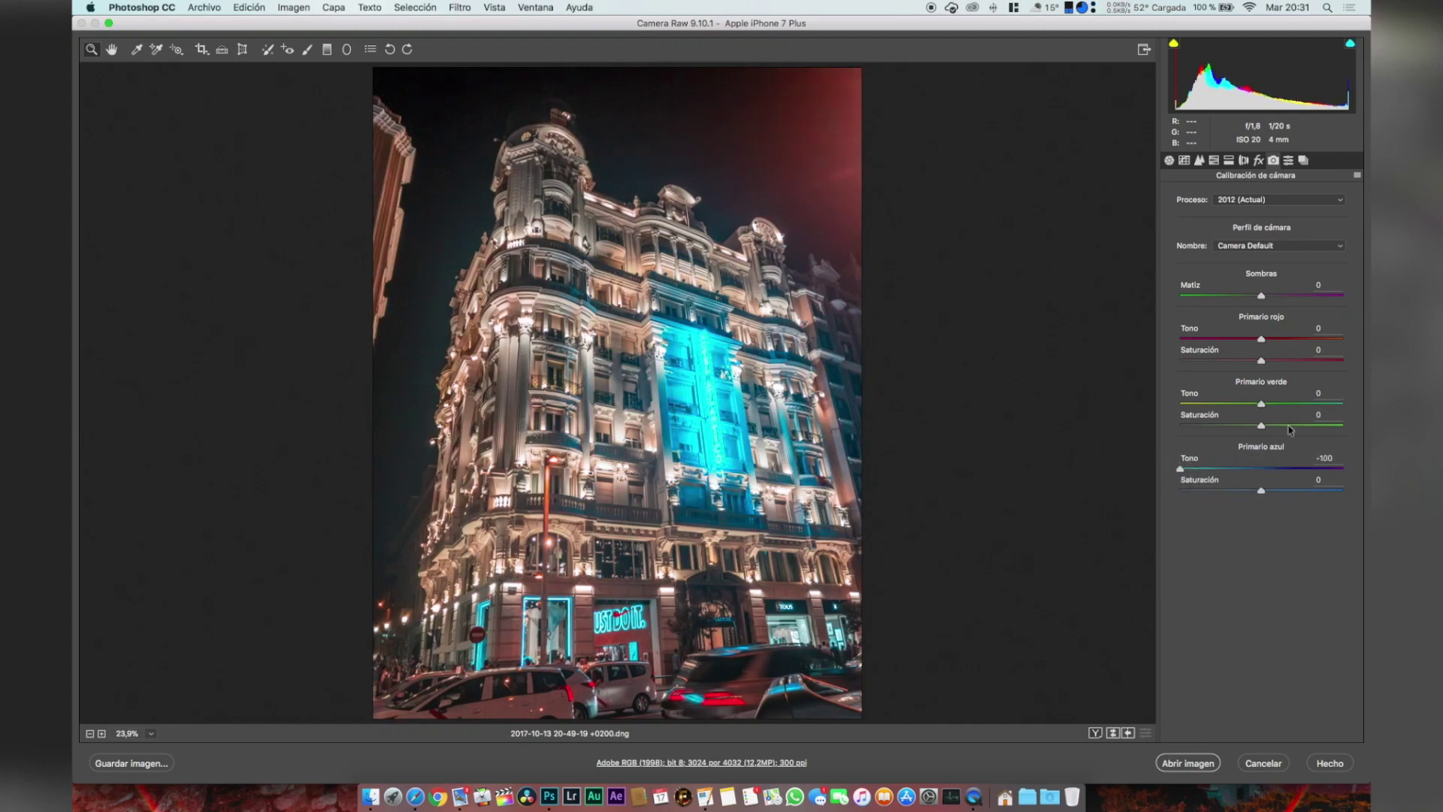
left_click_drag(1264, 338, 1368, 349)
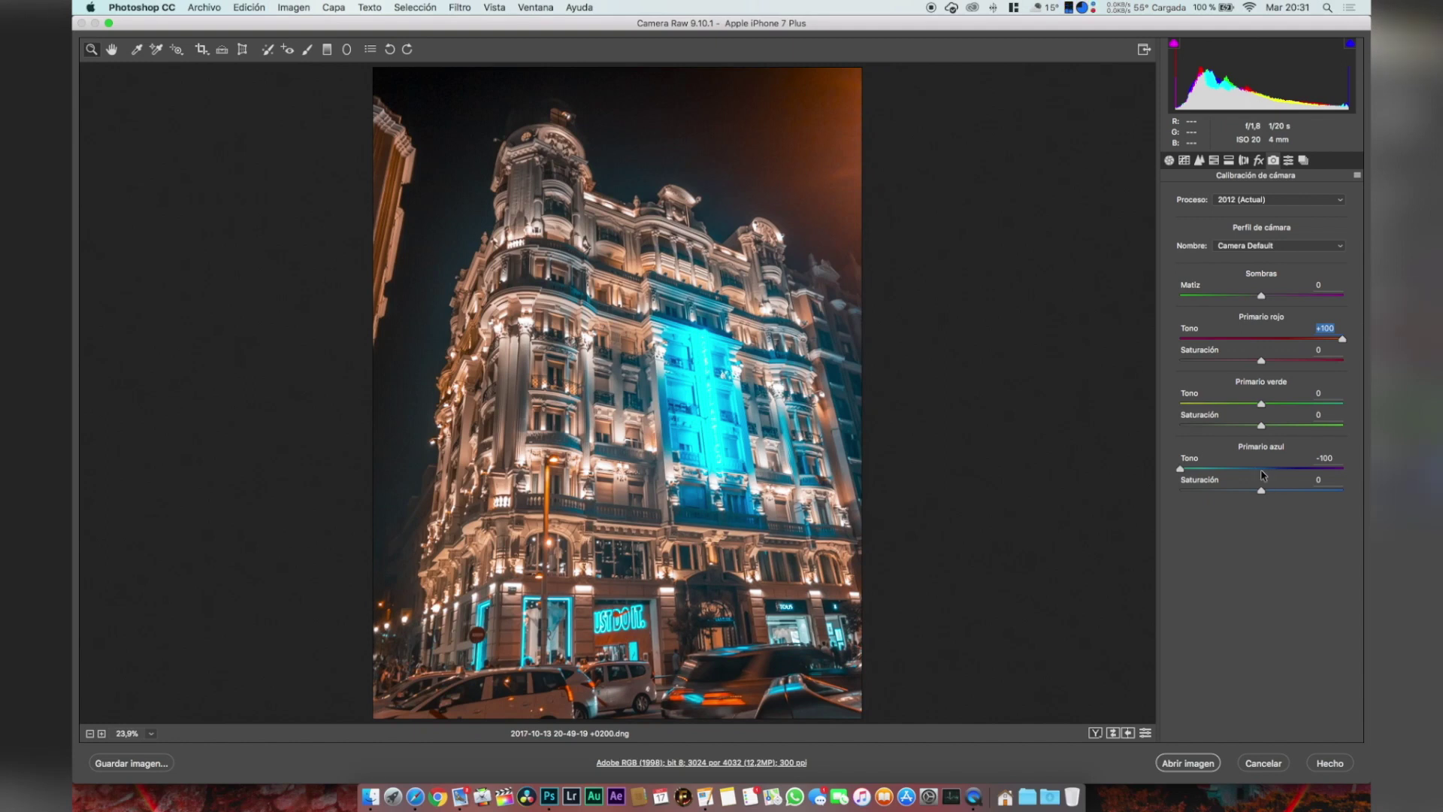
left_click(1181, 469)
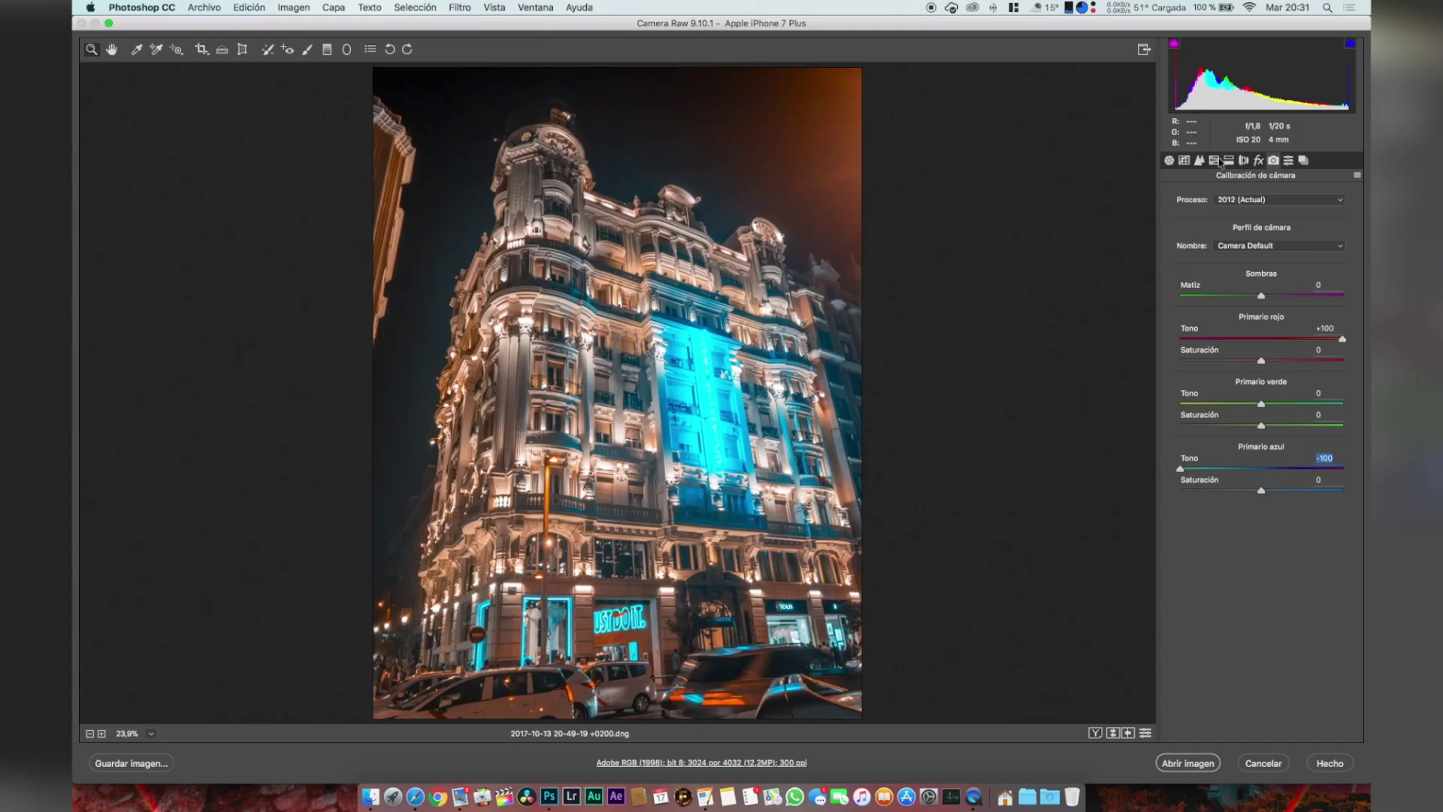
- Shift the HSL hues with the Targeted Adjustment tool to oranges -57, yellows -4, aquas -13 and blues -25
left_click(1215, 161)
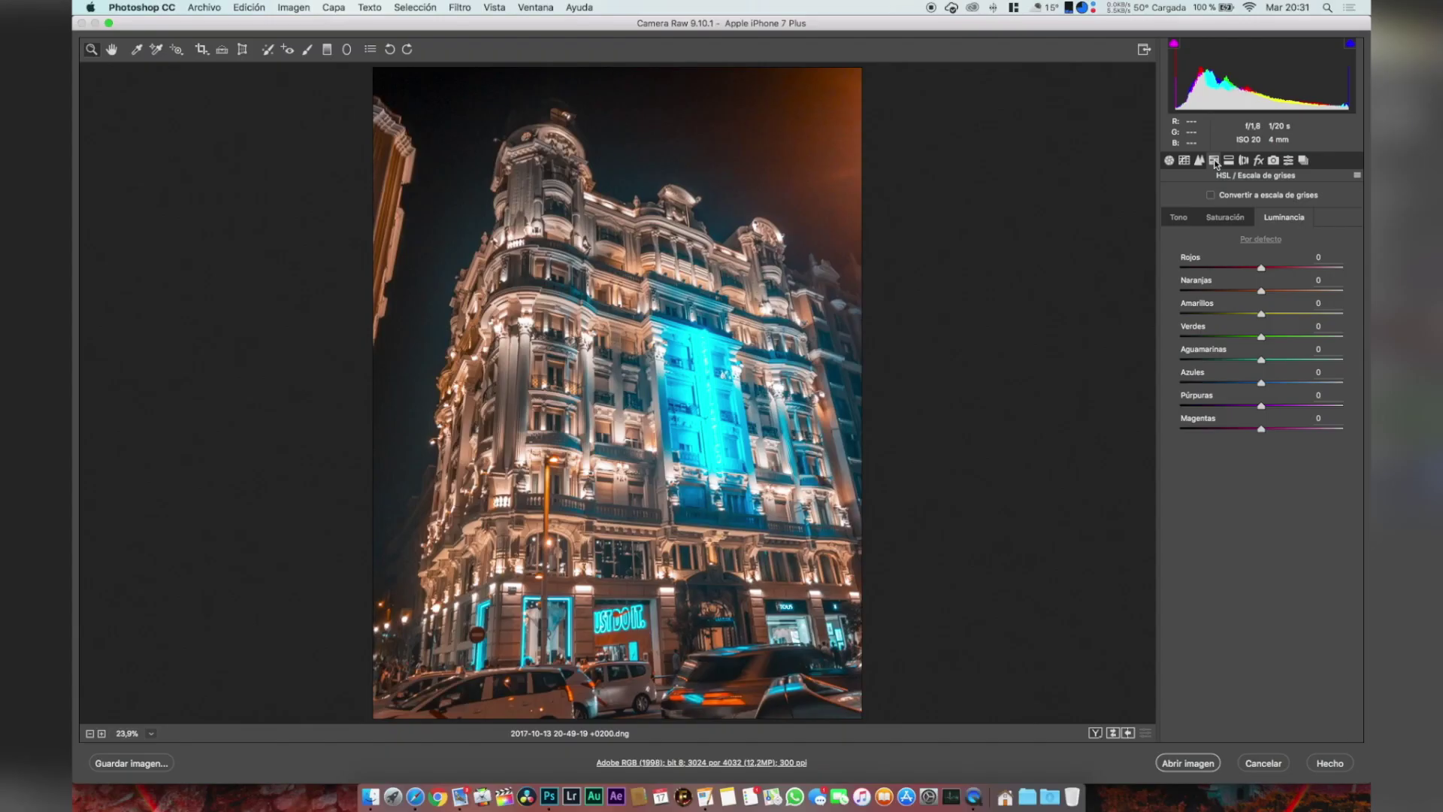
left_click(175, 50)
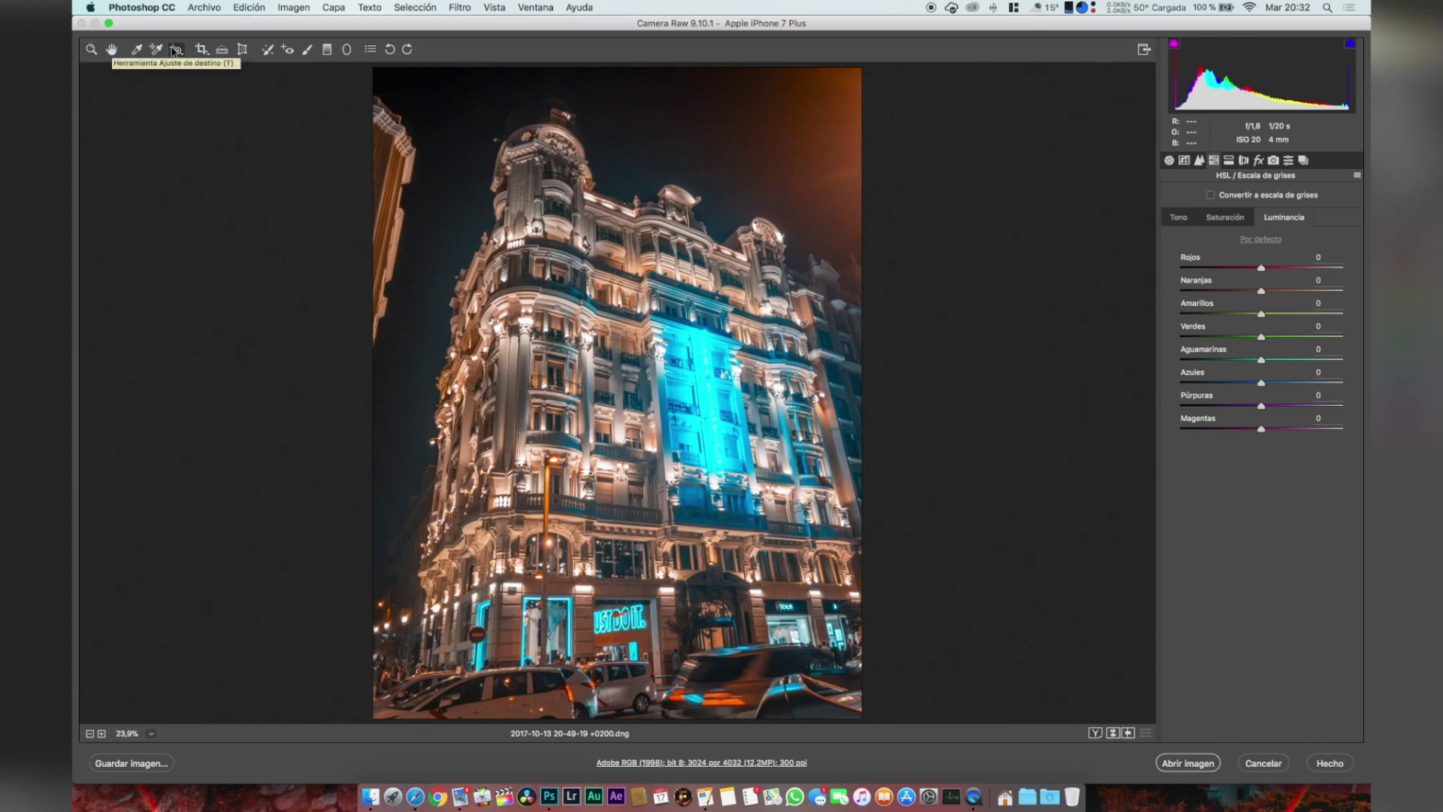
left_click(1175, 217)
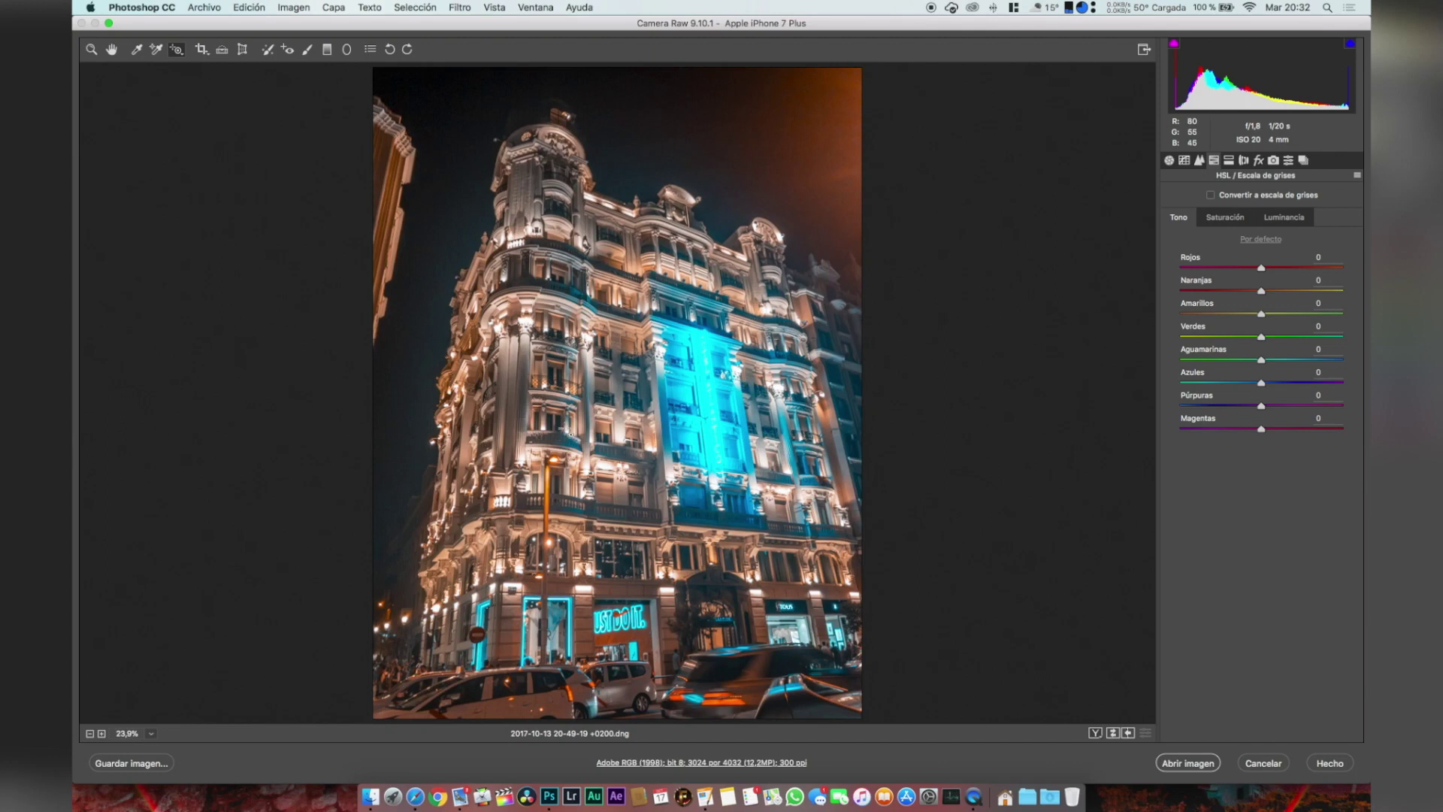
mouse_move(1270, 293)
left_mouse_down()
mouse_move(1353, 292)
mouse_move(1215, 292)
mouse_move(1291, 299)
mouse_move(1276, 291)
left_mouse_up()
double_click(1274, 292)
left_click_drag(602, 429, 613, 464)
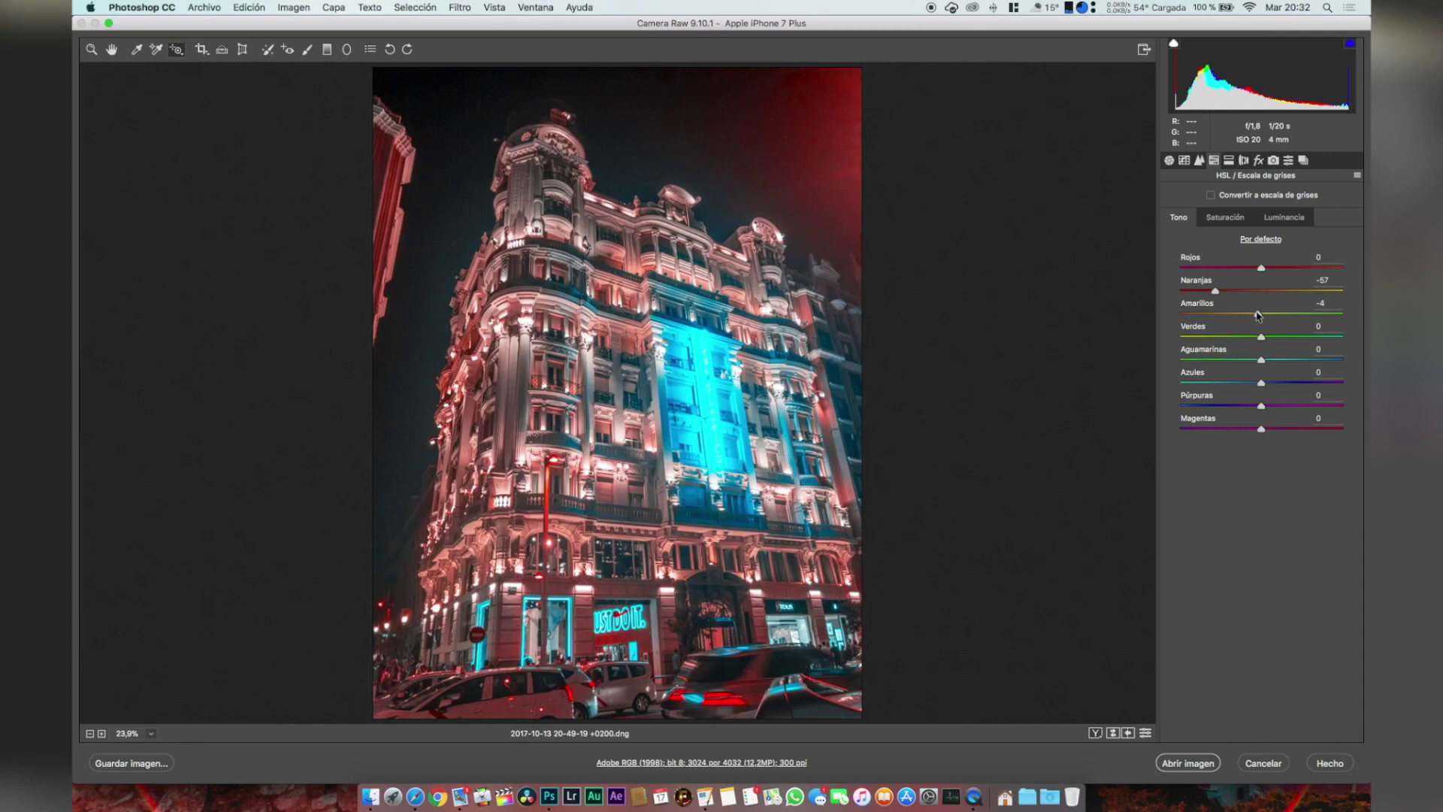
left_click_drag(679, 392, 685, 408)
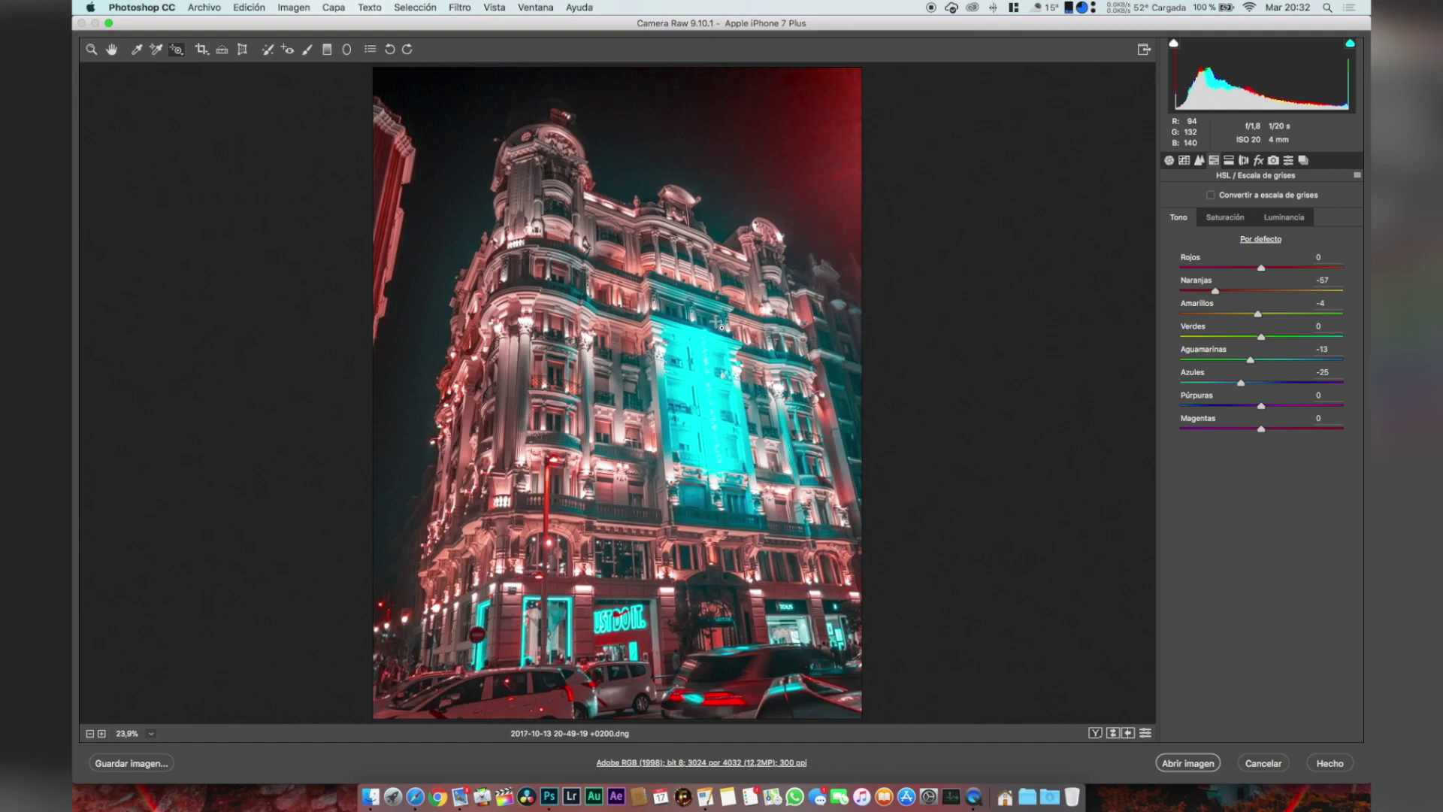
- Adjust the HSL saturation on the photo to oranges +48, yellows +12, aquas -68 and blues -59
left_click(1239, 217)
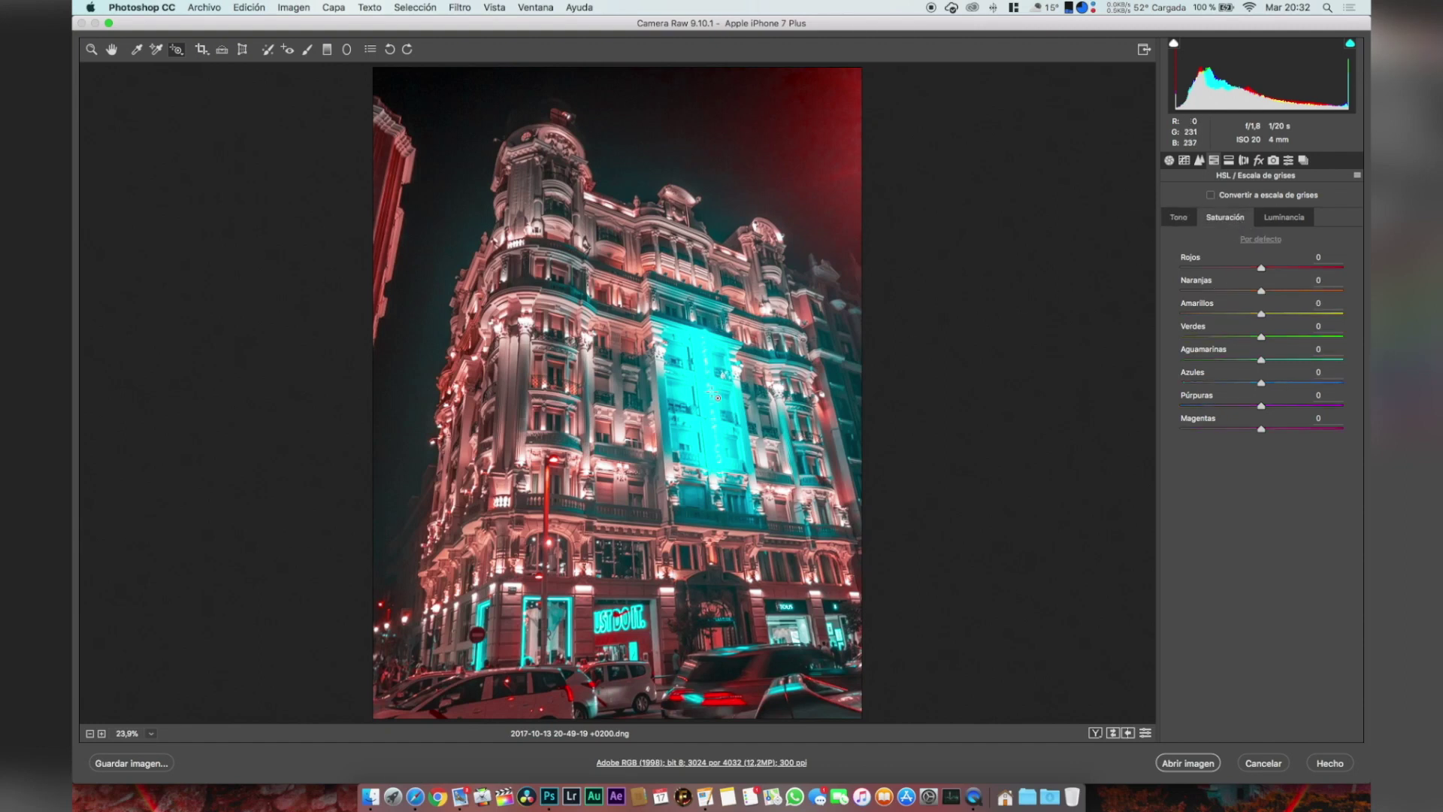
left_click_drag(696, 390, 708, 421)
left_click_drag(625, 347, 635, 242)
left_click_drag(693, 353, 694, 339)
left_click_drag(691, 357, 630, 364)
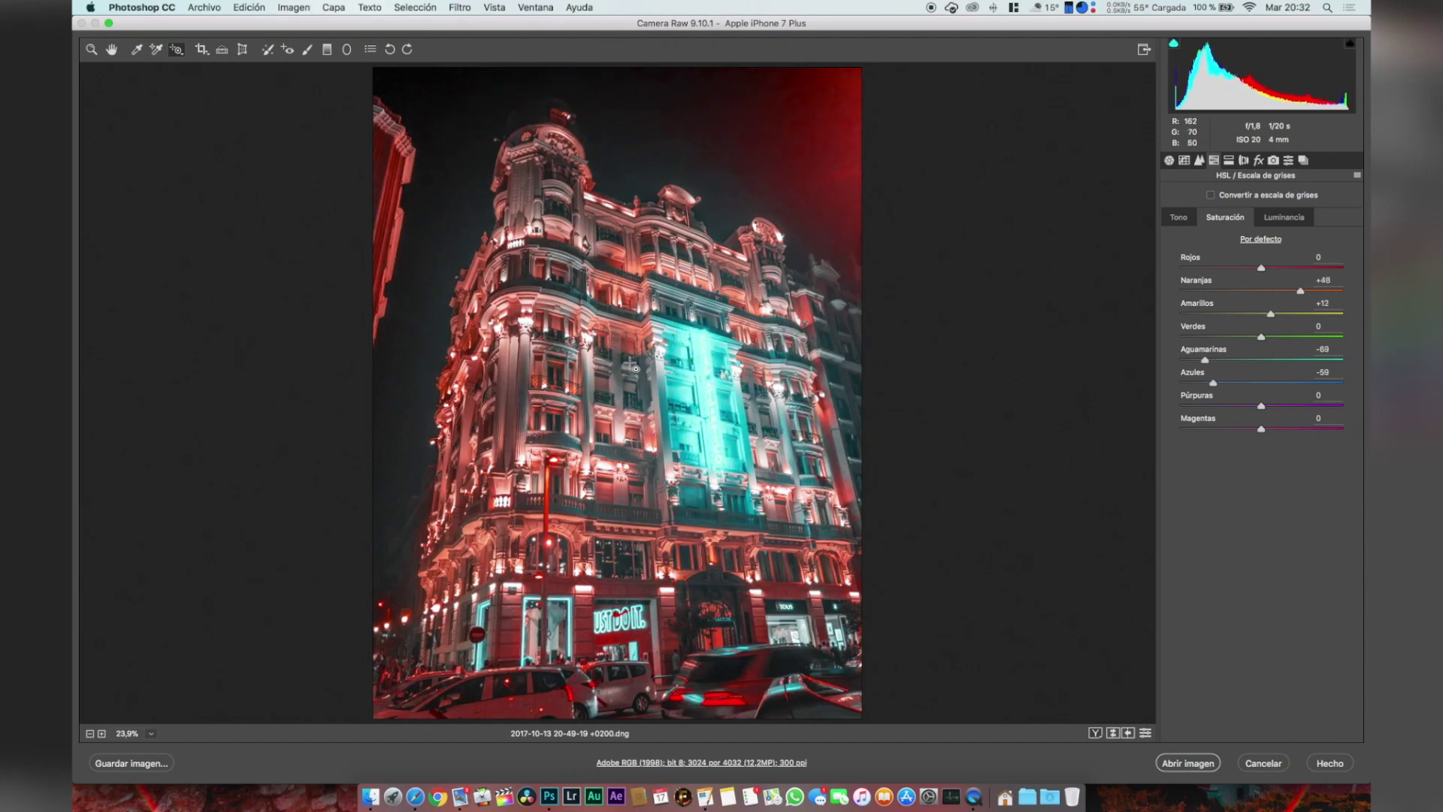
- Adjust the HSL luminance on the photo to oranges +23, yellows +3, aquas -25 and blues -47
left_click(1279, 218)
left_click_drag(690, 348, 714, 391)
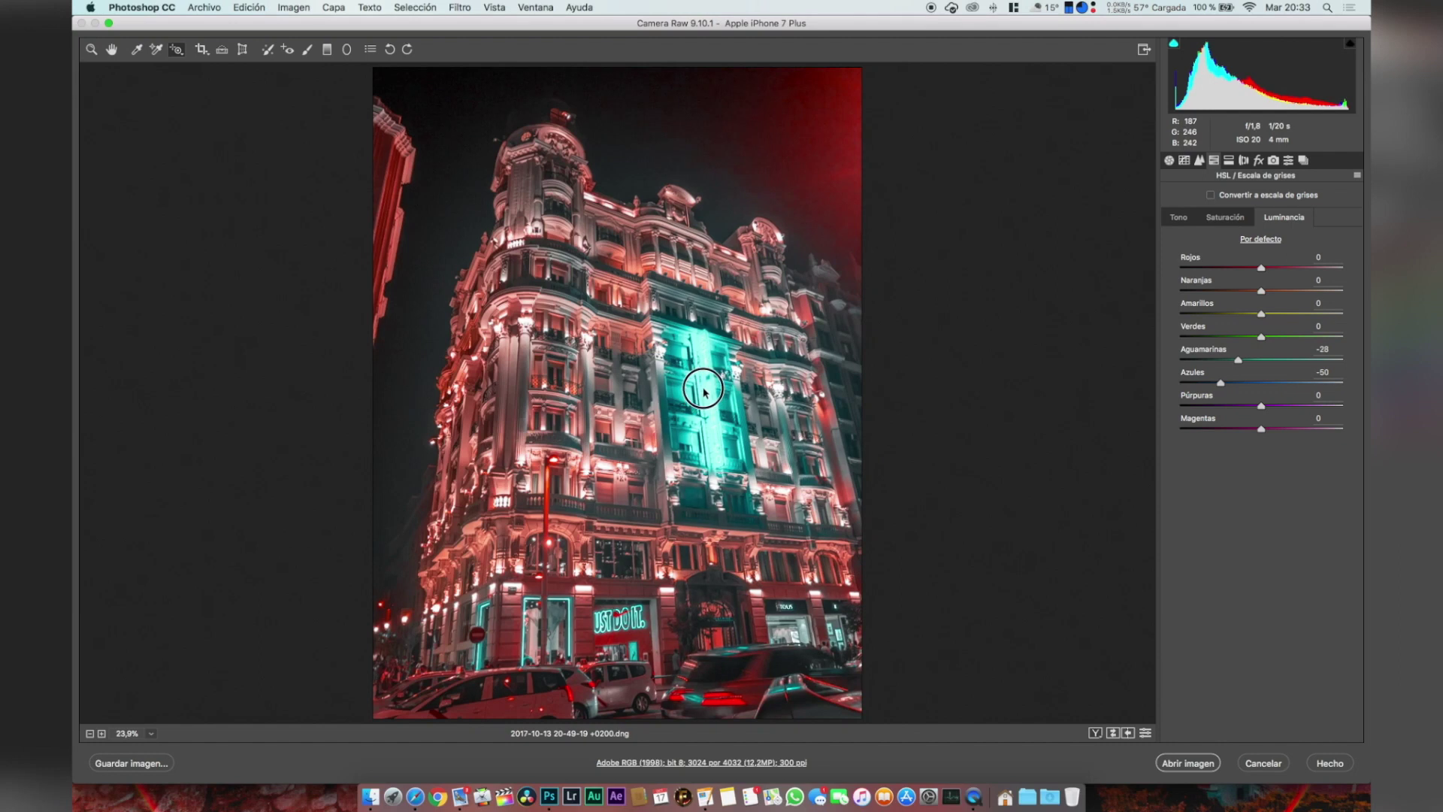
left_click_drag(623, 347, 623, 329)
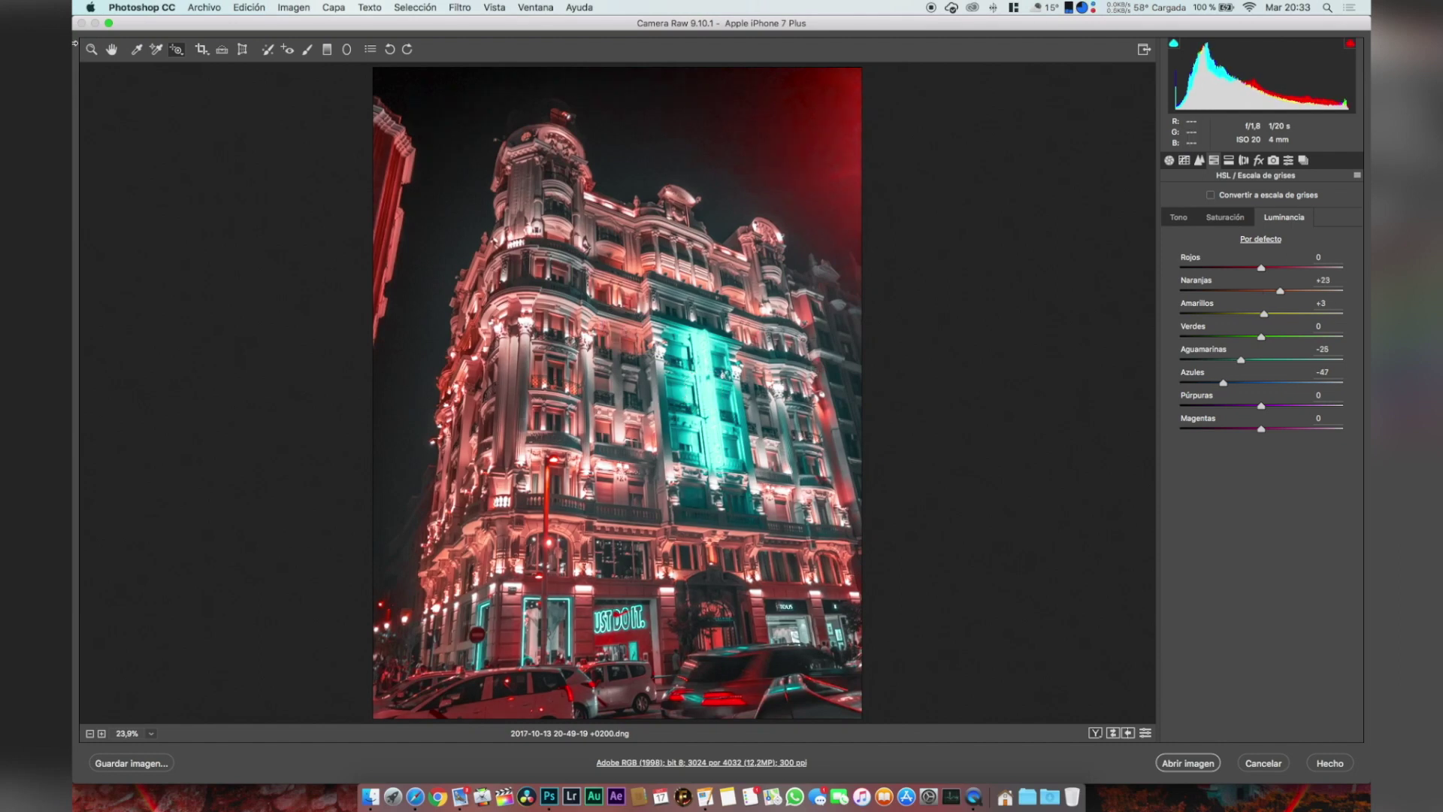
- Crop out the neighbouring building and the cars, leaving 2708 by 3552 pixels, and show the before and after views side by side
left_click(242, 52)
key("t")
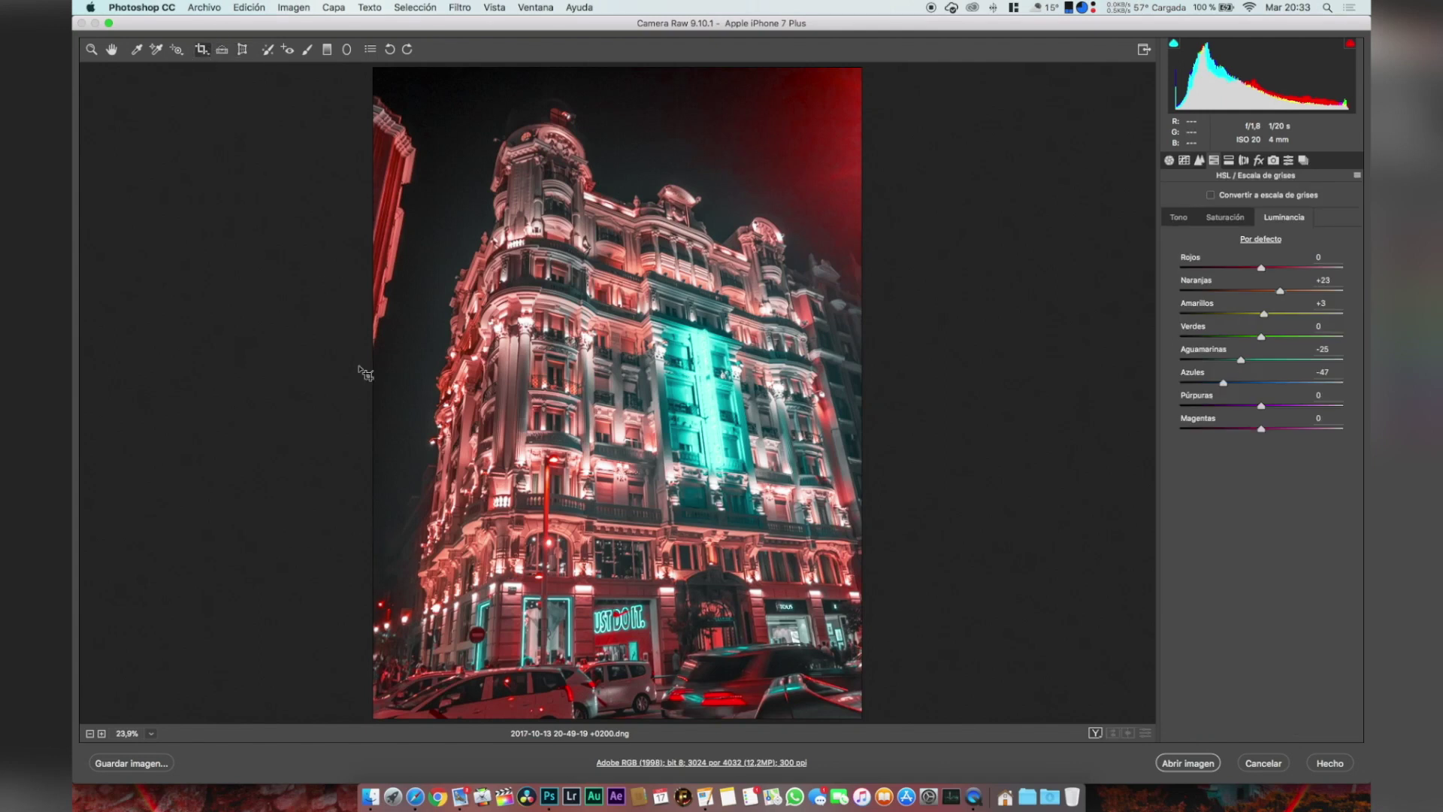
left_click_drag(369, 66, 985, 574)
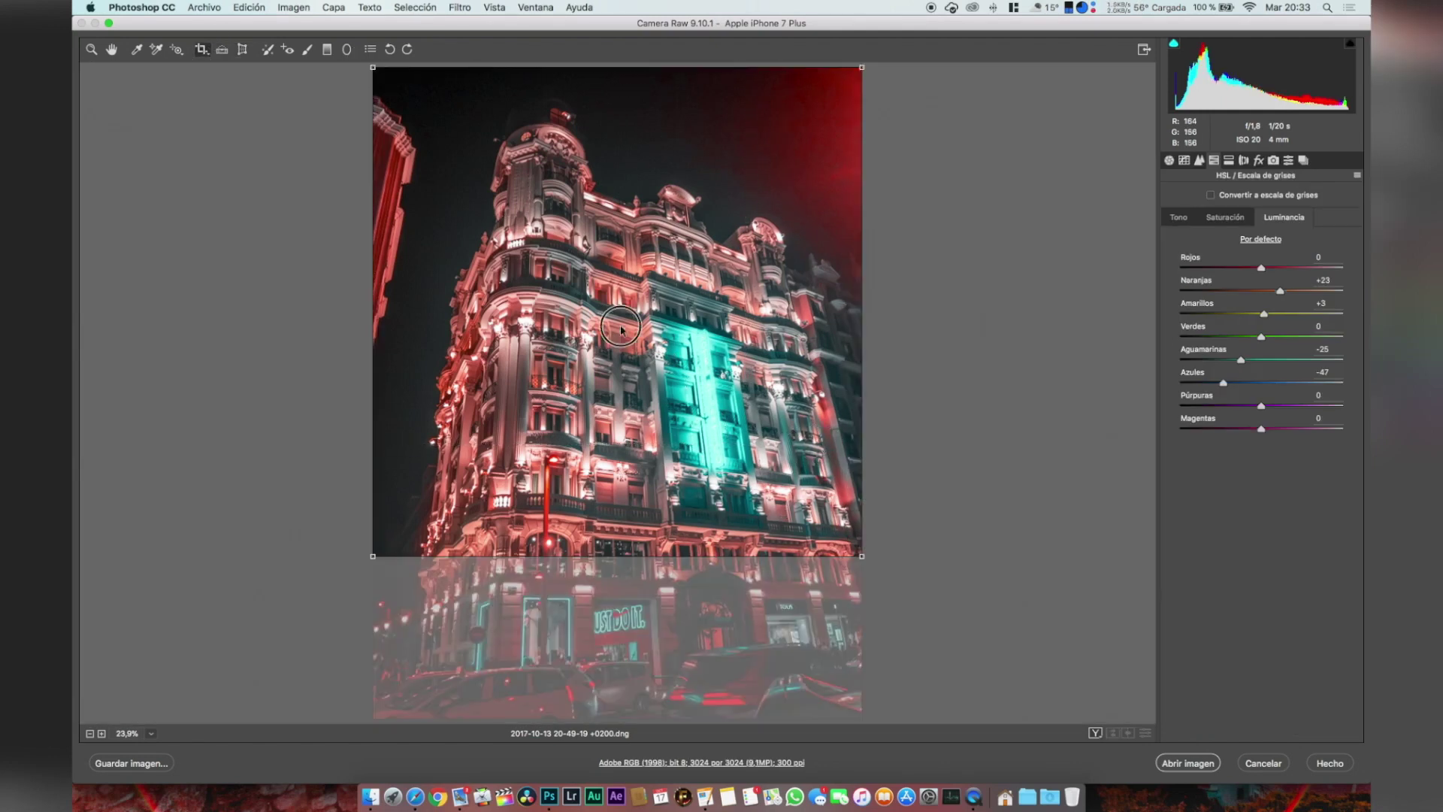
left_click_drag(372, 67, 419, 116)
mouse_move(655, 305)
left_mouse_down()
mouse_move(663, 264)
mouse_move(665, 285)
left_mouse_up()
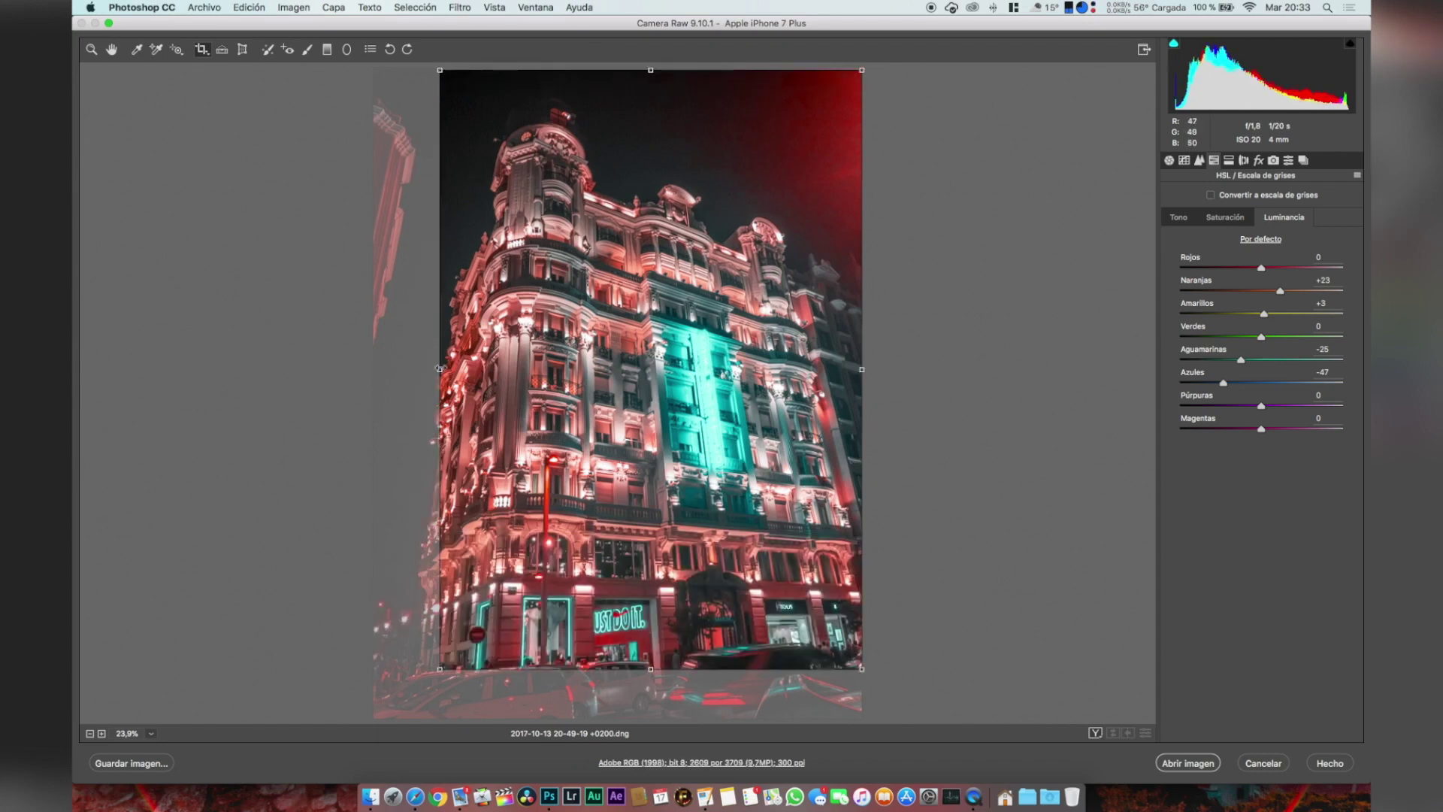
left_click_drag(440, 369, 423, 369)
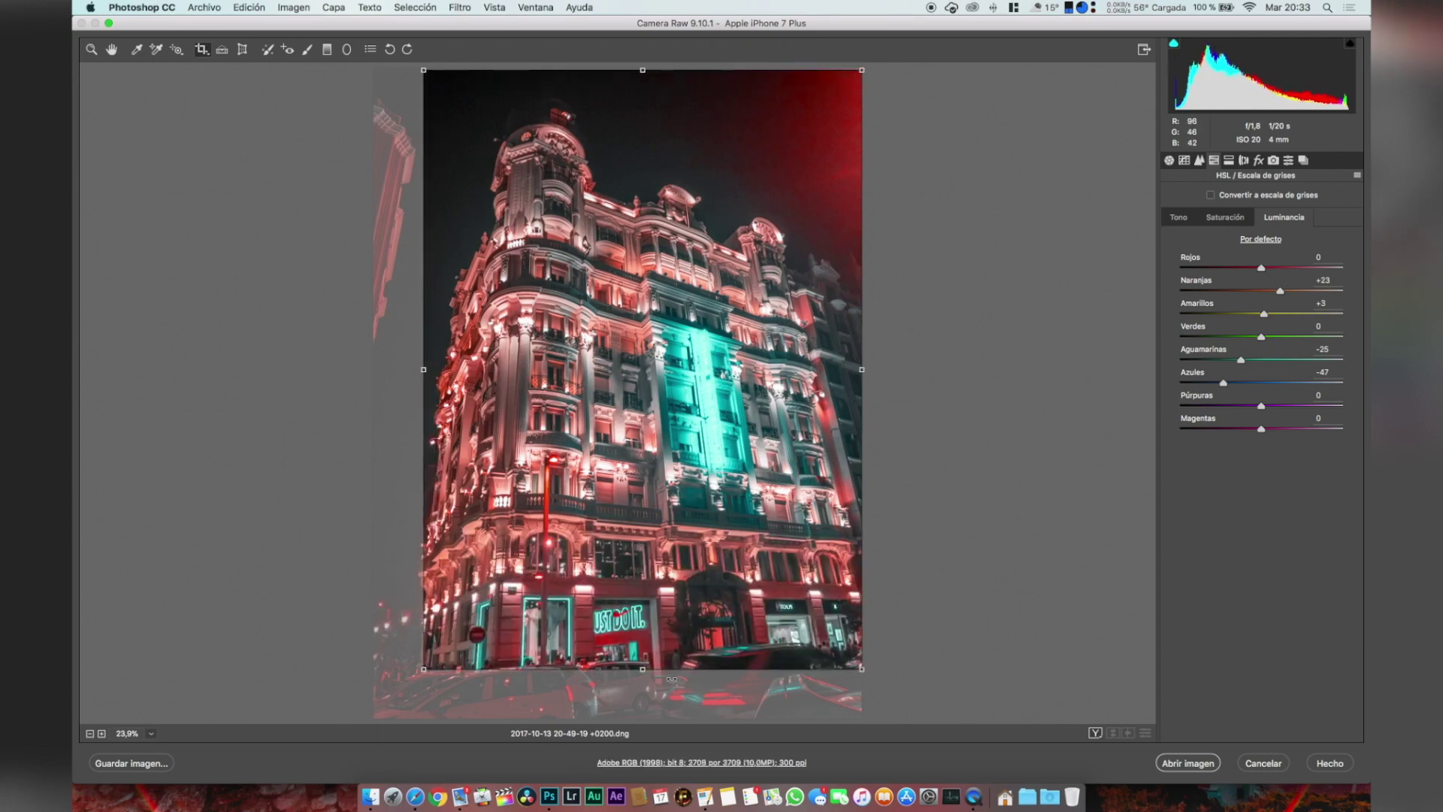
left_click_drag(641, 670, 642, 641)
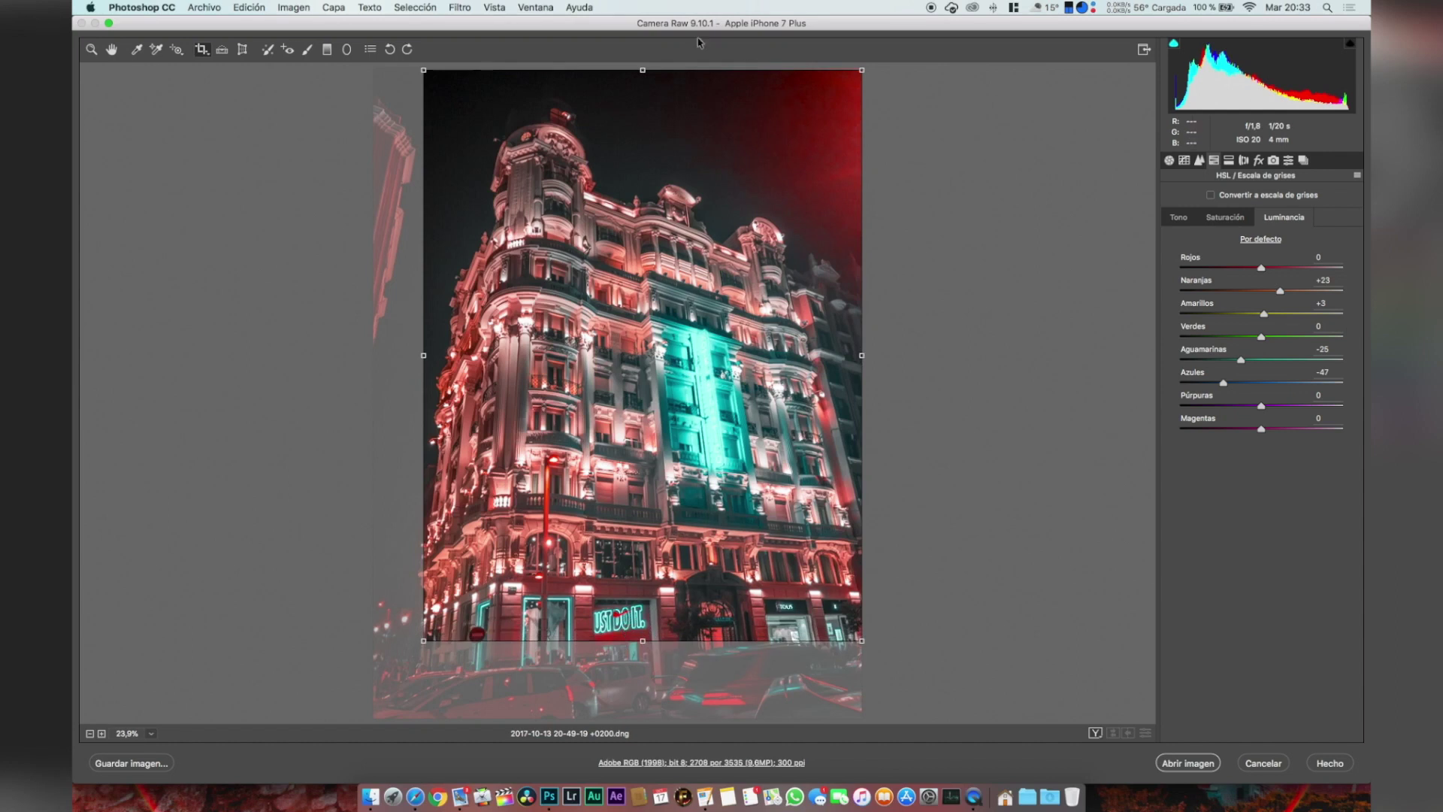
left_click_drag(650, 63, 650, 60)
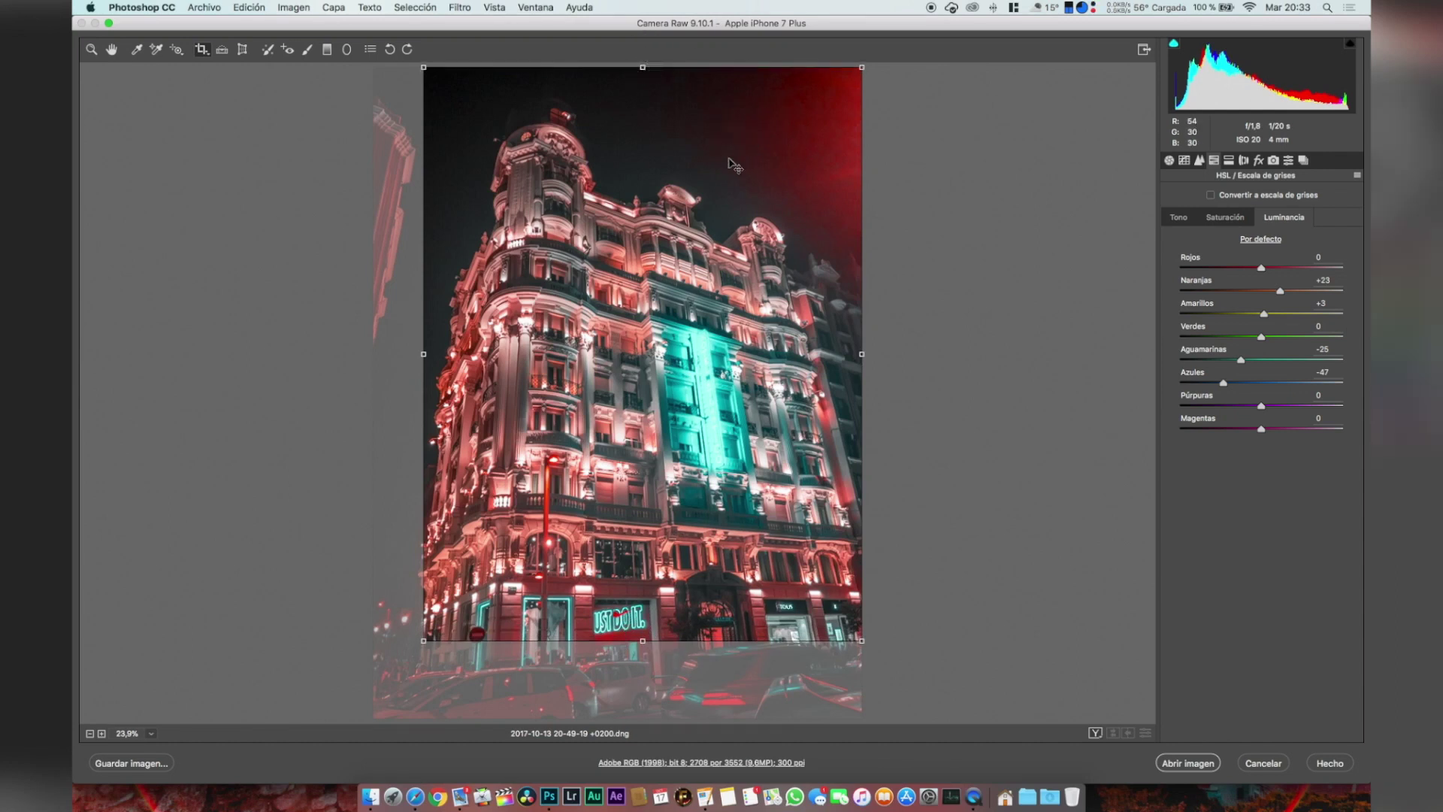
key("Return")
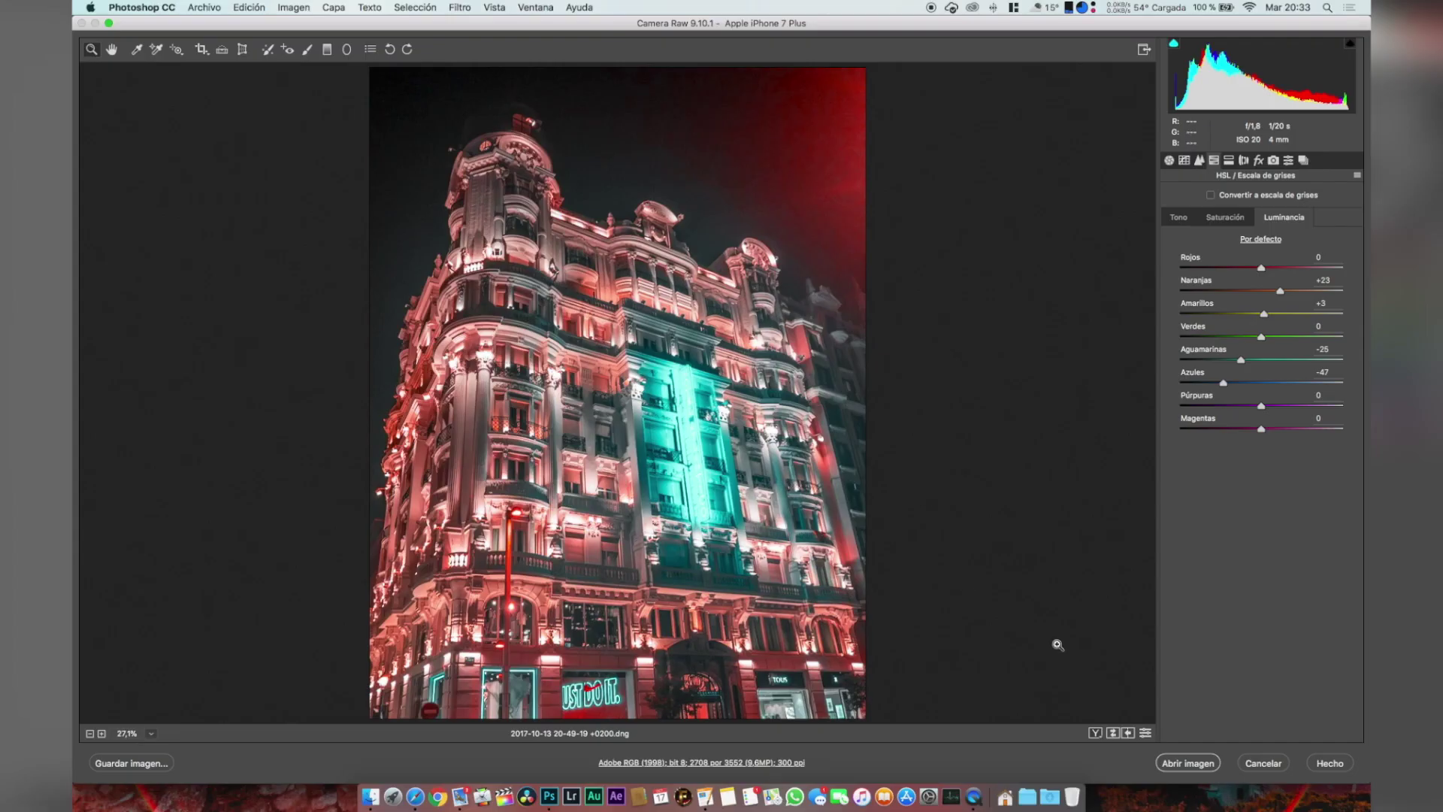
left_click(1096, 733)
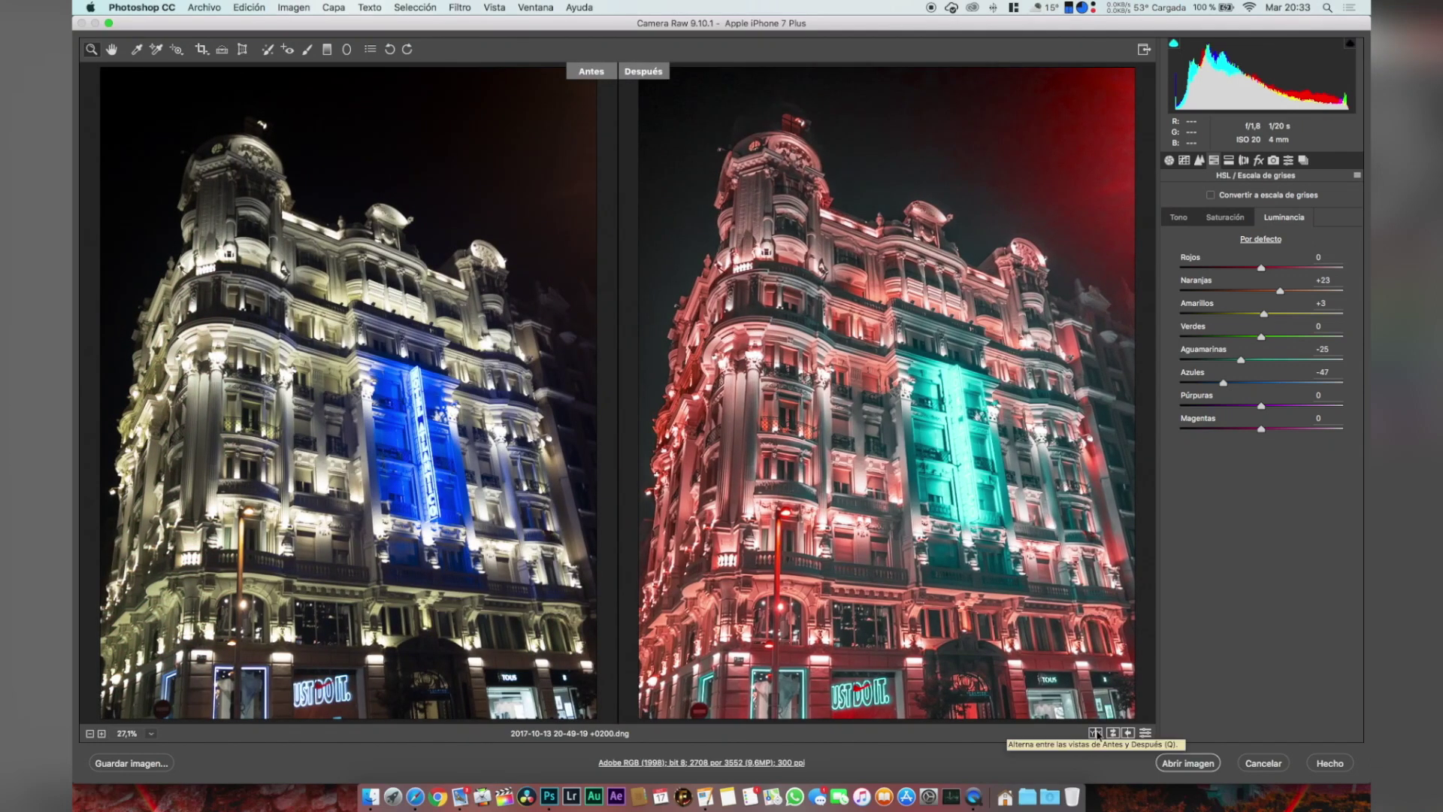